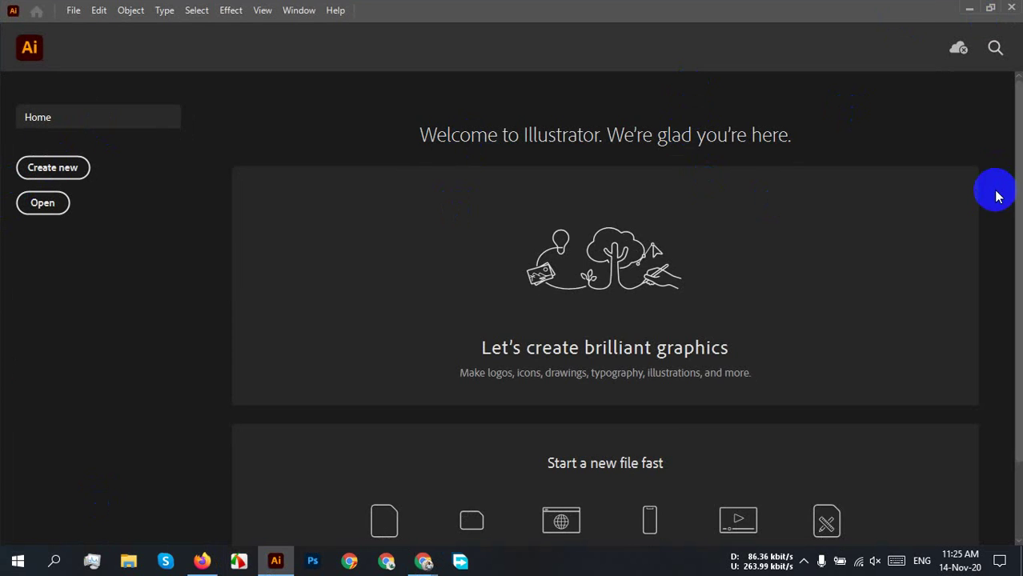
- Create a new 1000 x 1000 px document in RGB Color at 300 ppi from the recent custom preset
{"action": "key", "text": "ctrl+n"}
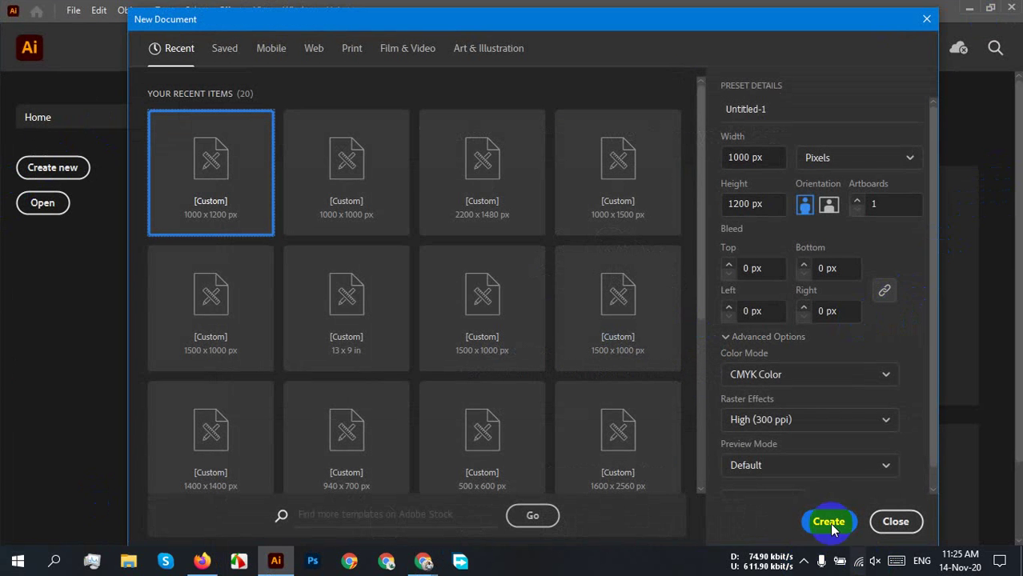
{"action": "left_click", "coordinate": [386, 147]}
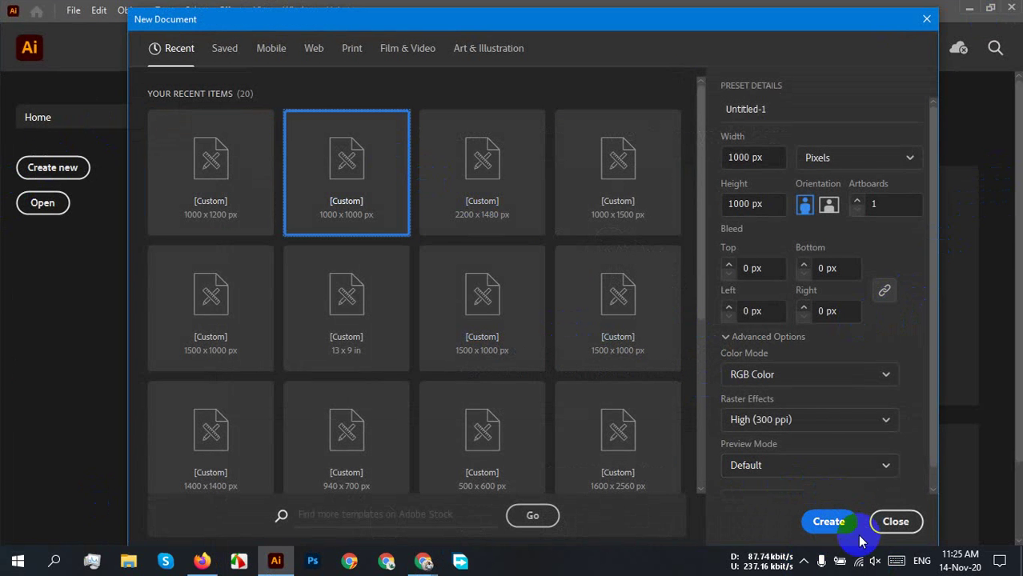
{"action": "left_click", "coordinate": [781, 114]}
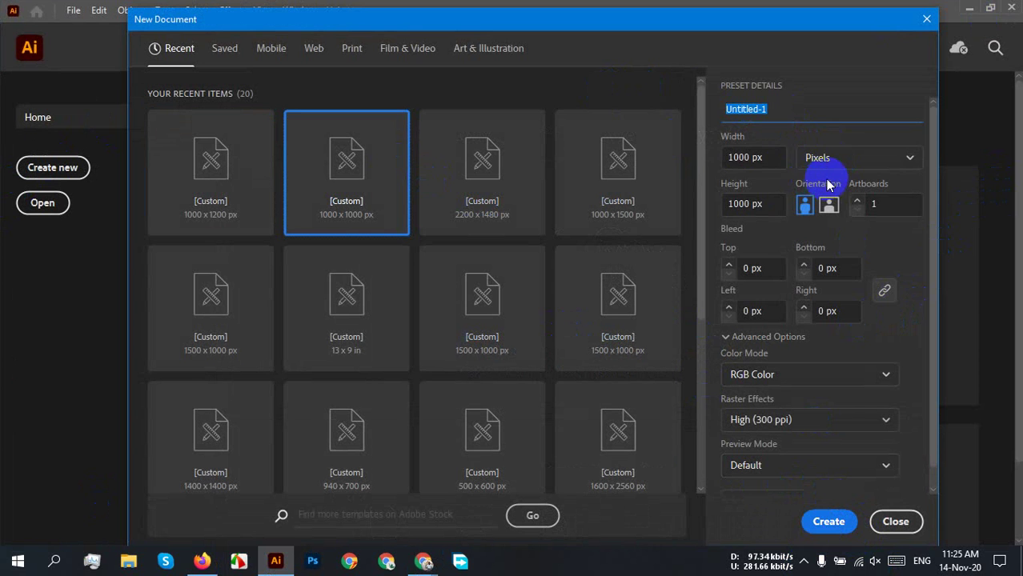
{"action": "left_click", "coordinate": [760, 157]}
{"action": "left_click", "coordinate": [752, 201]}
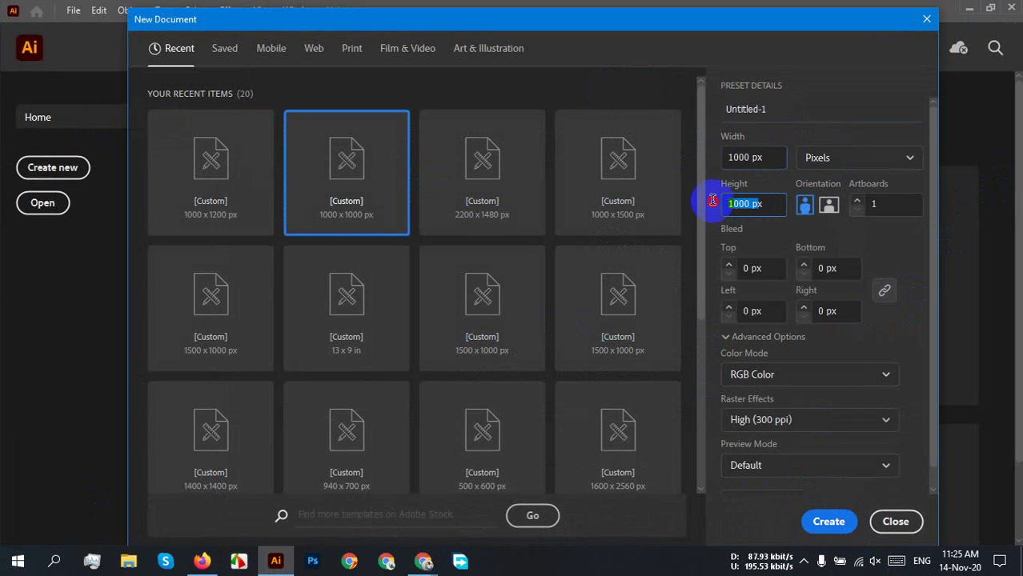
{"action": "left_click", "coordinate": [759, 201]}
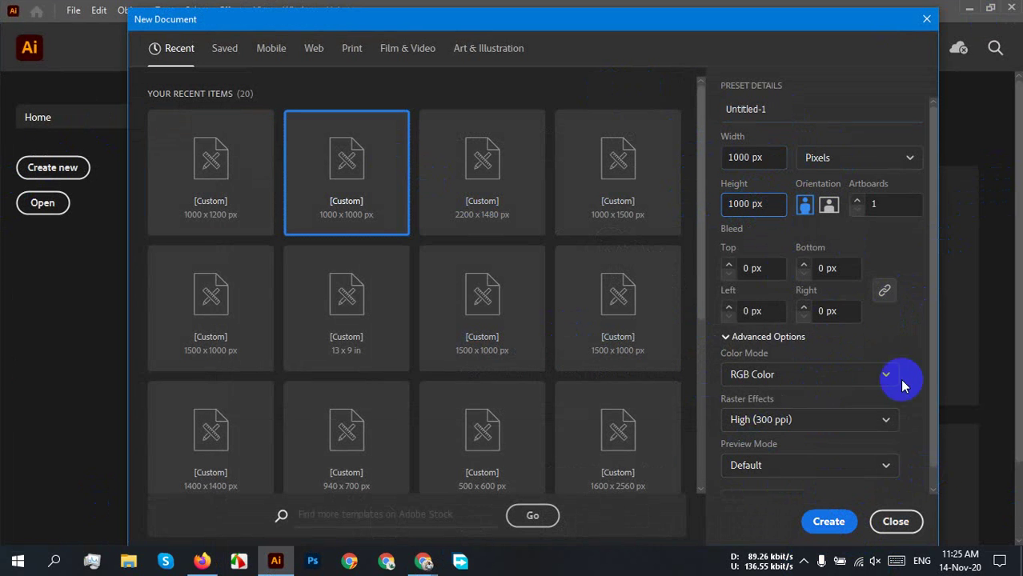
{"action": "left_click", "coordinate": [828, 522]}
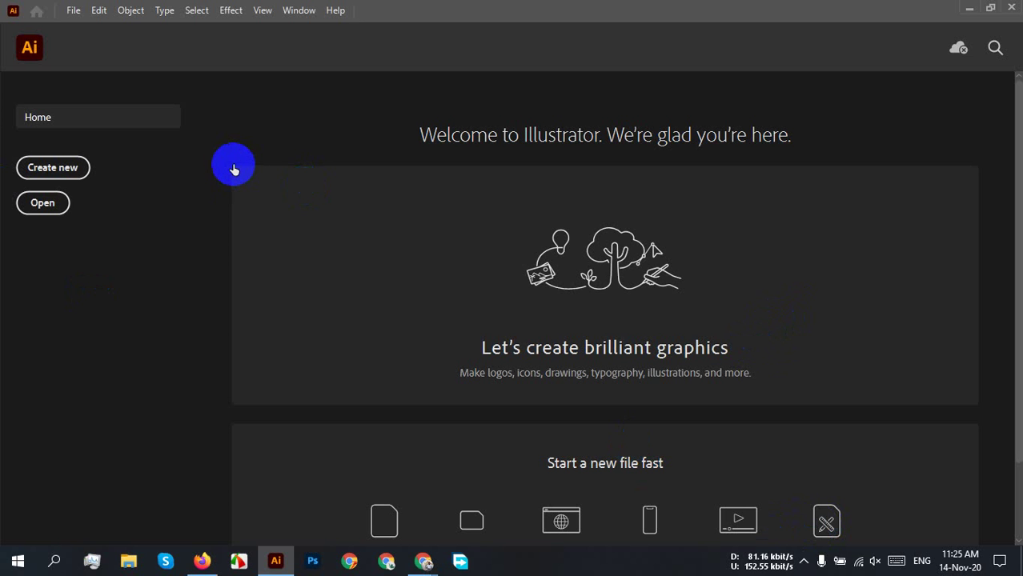
{"action": "key", "text": "ctrl+alt+n"}
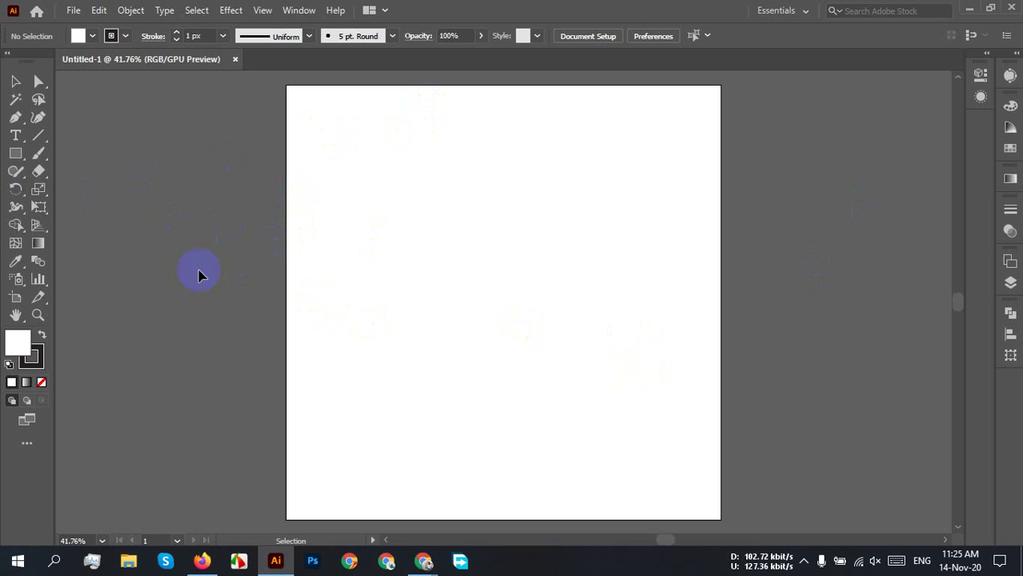
- Draw an S-shaped wave path with the Pen tool, its middle anchor at about X 456 px and end at about X 768 px
{"action": "left_click", "coordinate": [15, 117]}
{"action": "left_click", "coordinate": [341, 285]}
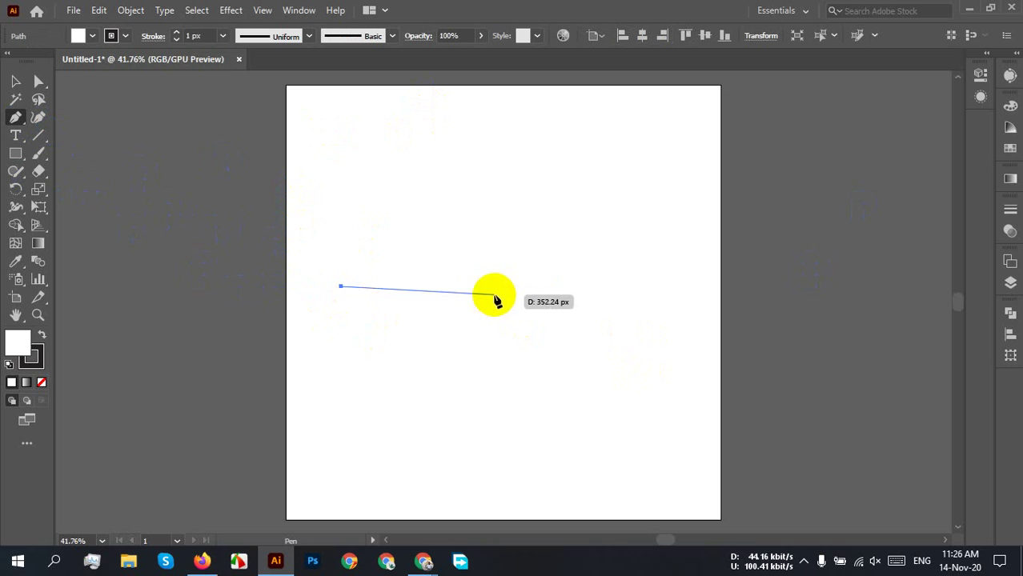
{"action": "left_click_drag", "start_coordinate": [484, 285], "coordinate": [538, 340]}
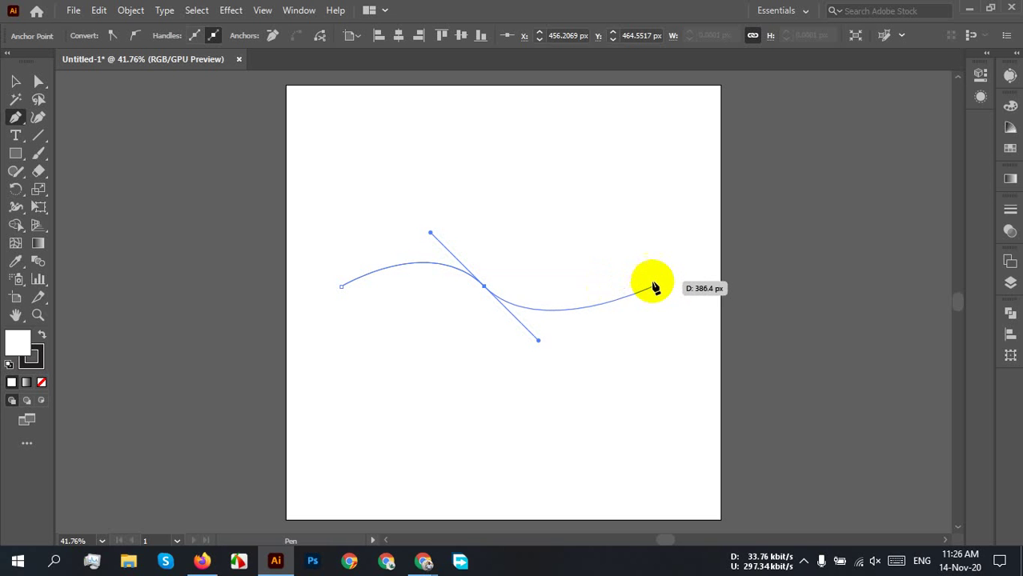
{"action": "left_click", "coordinate": [623, 287]}
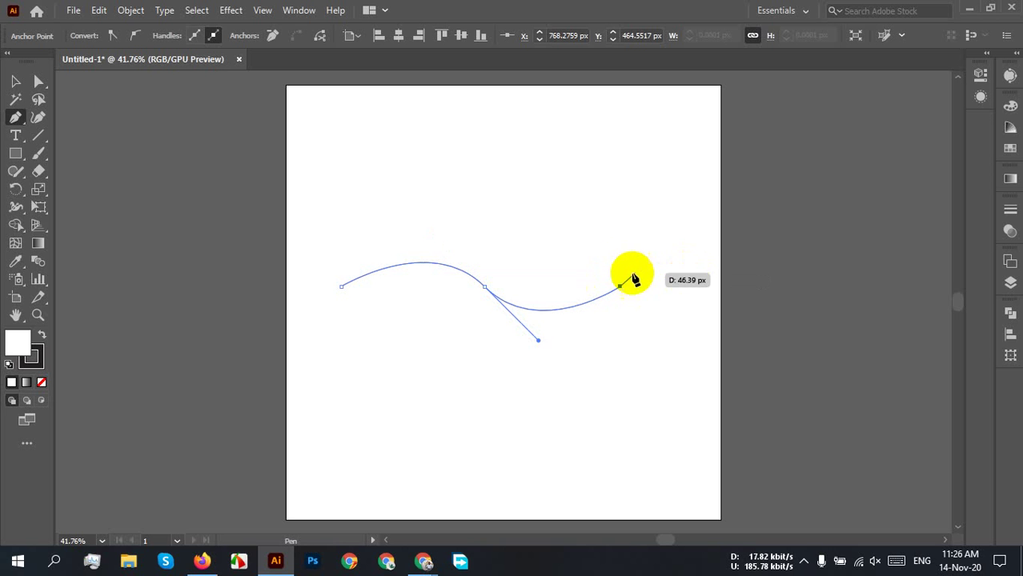
{"action": "key", "text": "v"}
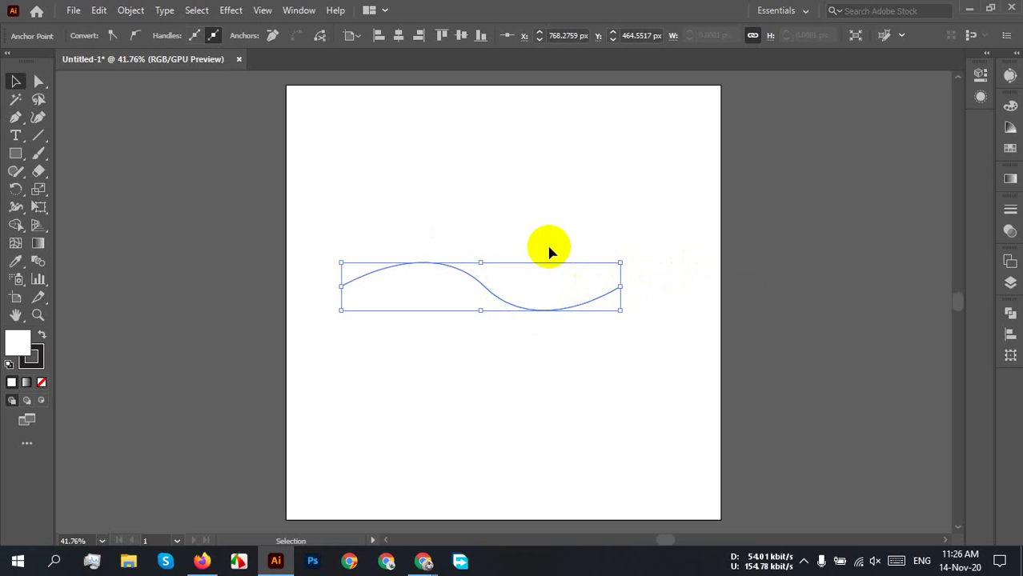
- Stretch the wave path horizontally to nearly the full artboard width and center it between the edges
{"action": "left_click", "coordinate": [267, 114]}
{"action": "left_click_drag", "start_coordinate": [413, 324], "coordinate": [414, 323]}
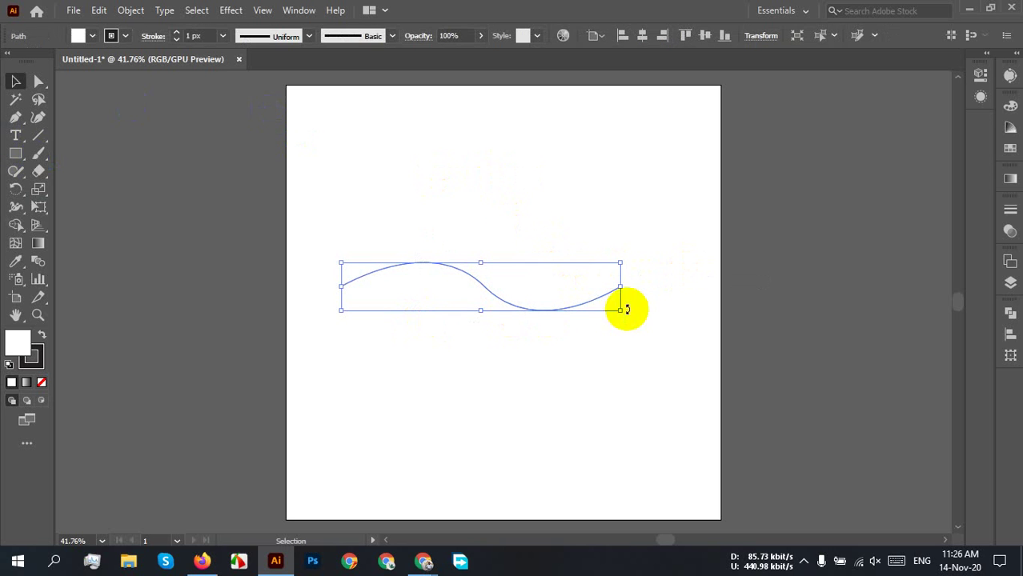
{"action": "left_click_drag", "start_coordinate": [618, 286], "coordinate": [720, 285]}
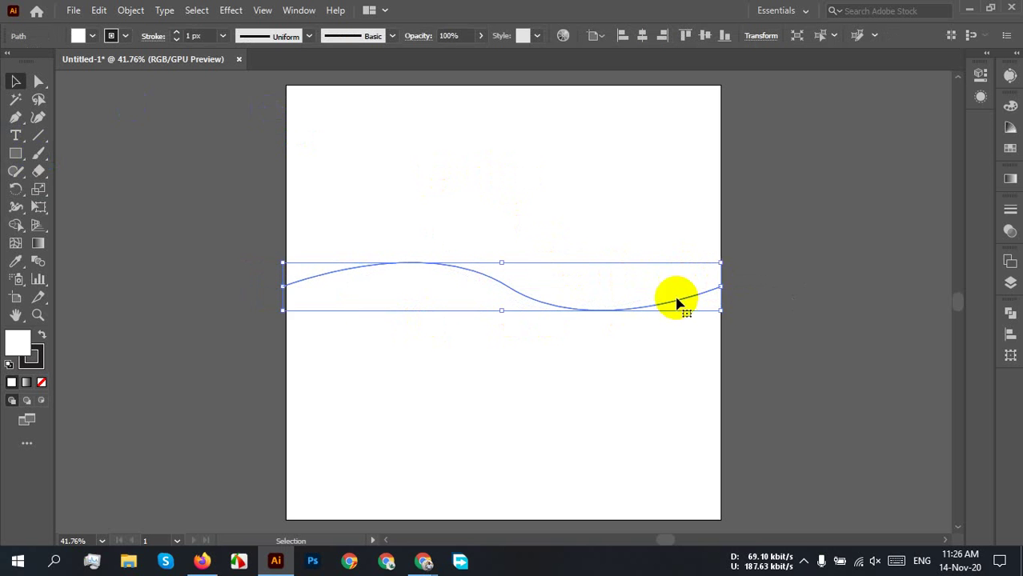
{"action": "left_click", "coordinate": [534, 370]}
{"action": "left_click_drag", "start_coordinate": [588, 216], "coordinate": [354, 343]}
{"action": "left_click_drag", "start_coordinate": [284, 286], "coordinate": [295, 287]}
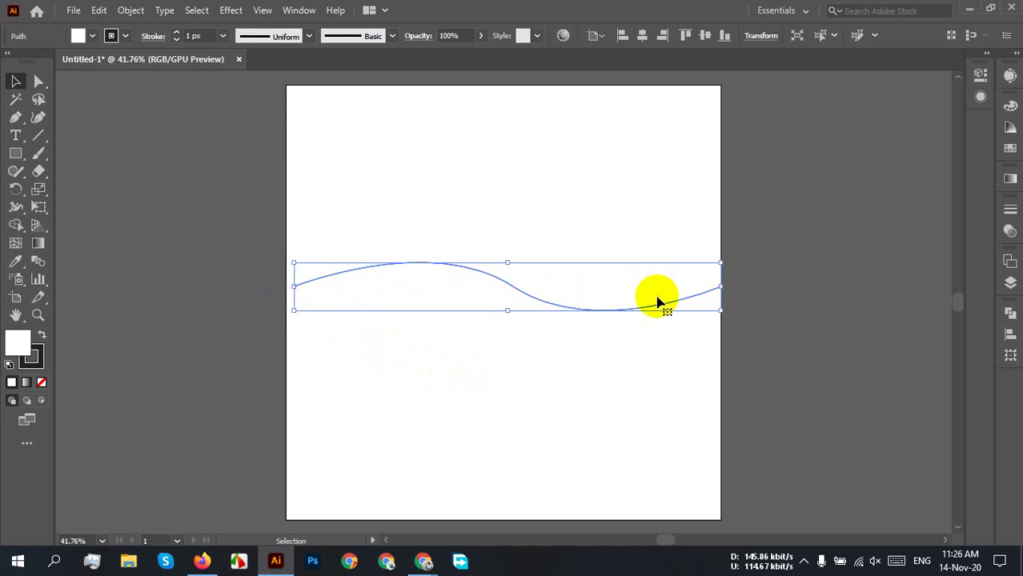
{"action": "left_click_drag", "start_coordinate": [645, 309], "coordinate": [641, 308]}
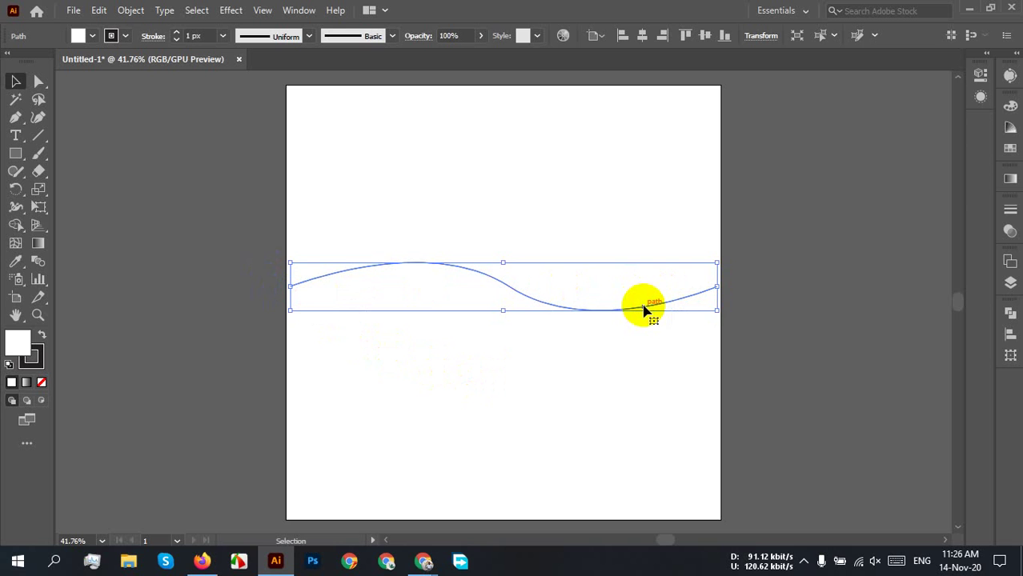
{"action": "left_click", "coordinate": [580, 228]}
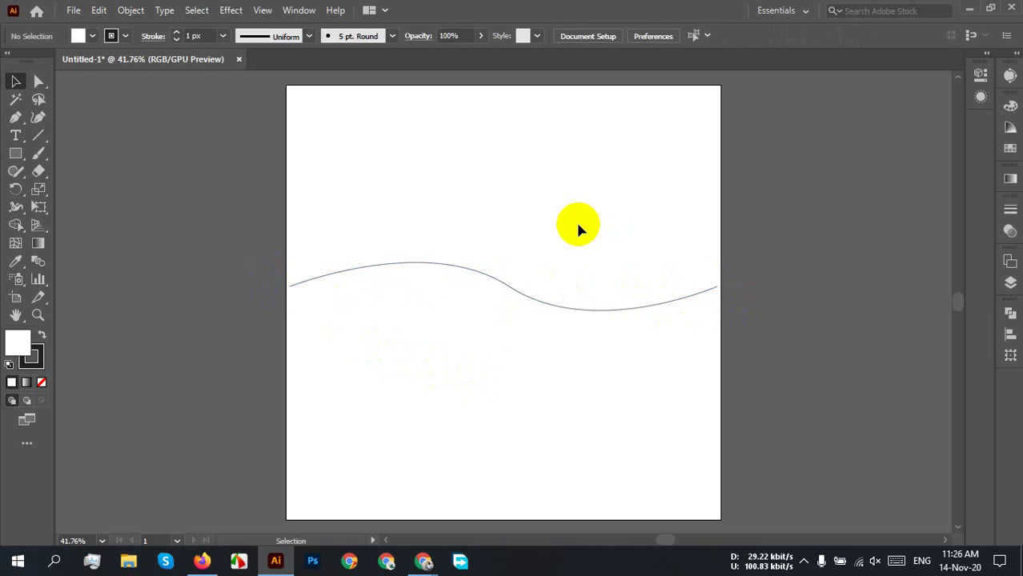
- Set the wave path's stroke weight to 7 px and its stroke color to red
{"action": "scroll", "coordinate": [532, 257], "scroll_direction": "up", "scroll_amount": 2}
{"action": "left_click_drag", "start_coordinate": [638, 367], "coordinate": [686, 329]}
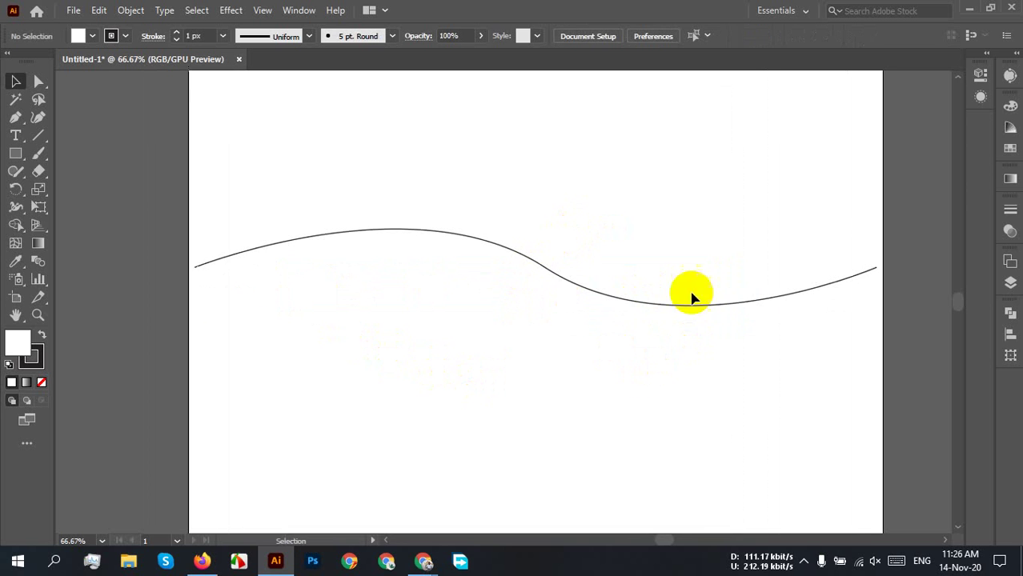
{"action": "left_click", "coordinate": [693, 301]}
{"action": "left_click", "coordinate": [206, 36]}
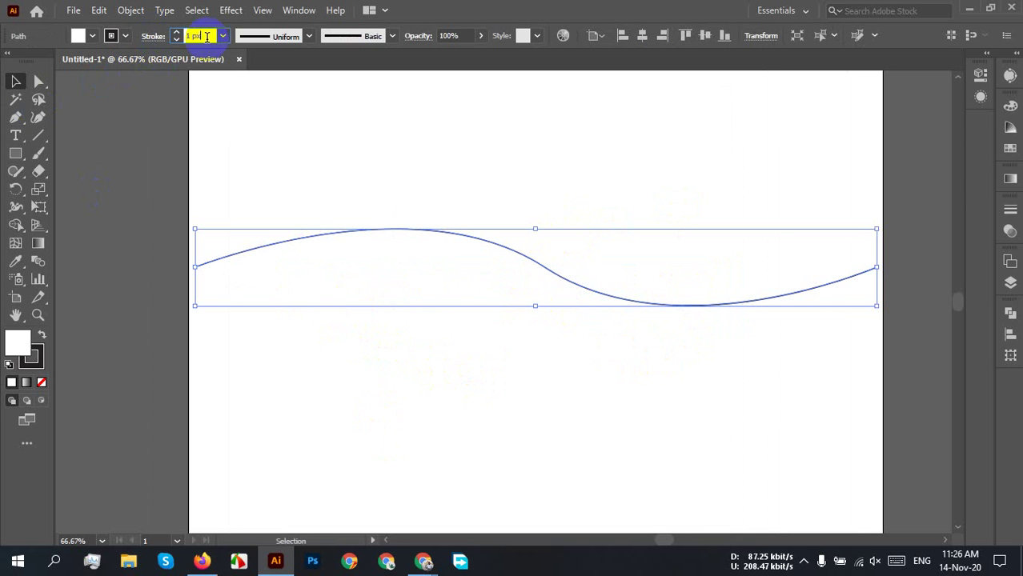
{"action": "type", "text": "7"}
{"action": "key", "text": "Return"}
{"action": "left_click", "coordinate": [110, 36]}
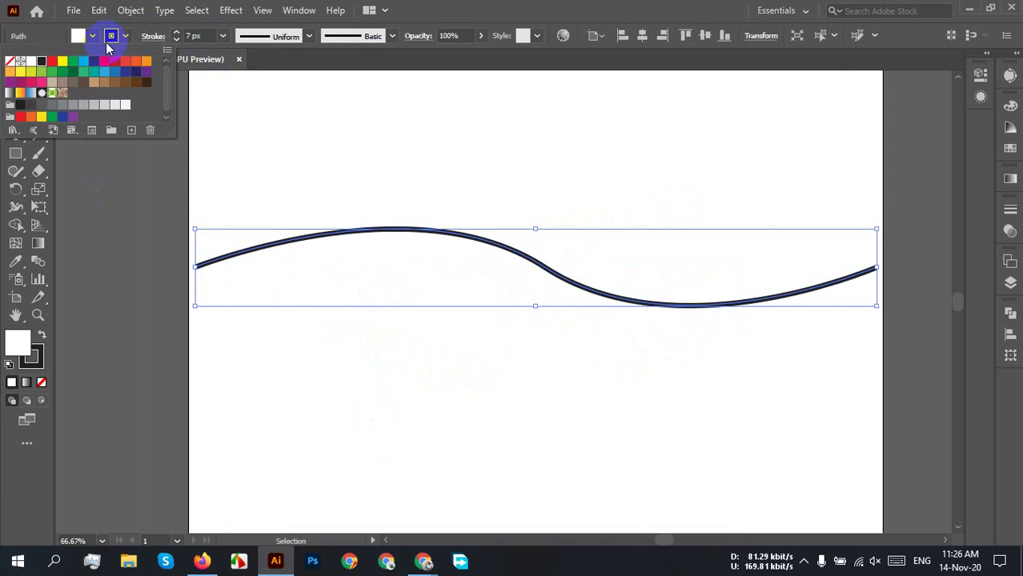
{"action": "left_click", "coordinate": [50, 64]}
{"action": "left_click", "coordinate": [625, 197]}
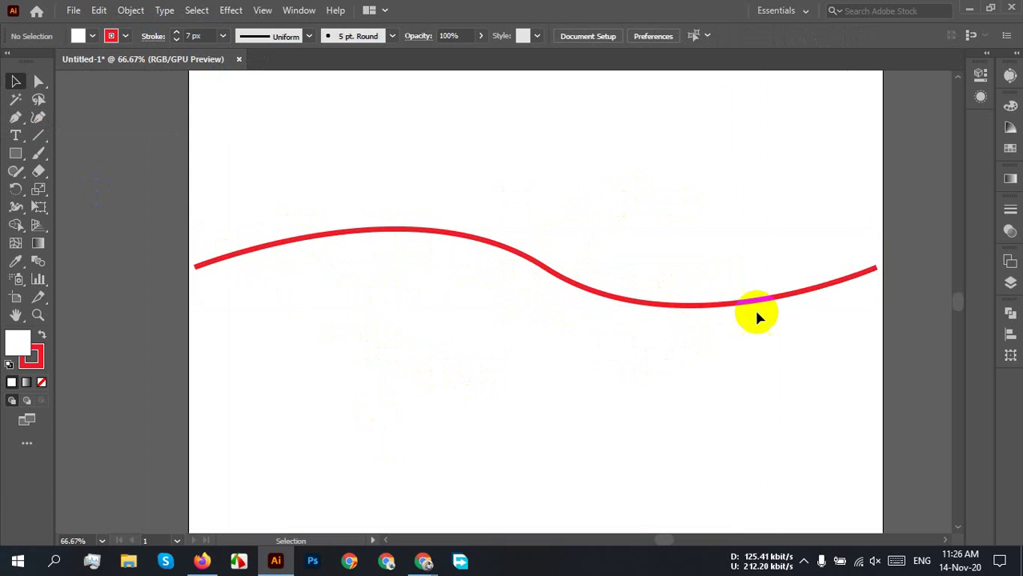
- Delete the existing wave and draw a deeper S-shaped Pen path, middle anchor at about X 473, Y 466 px and end at about X 945 px
{"action": "key", "text": "ctrl+a"}
{"action": "key", "text": "Delete"}
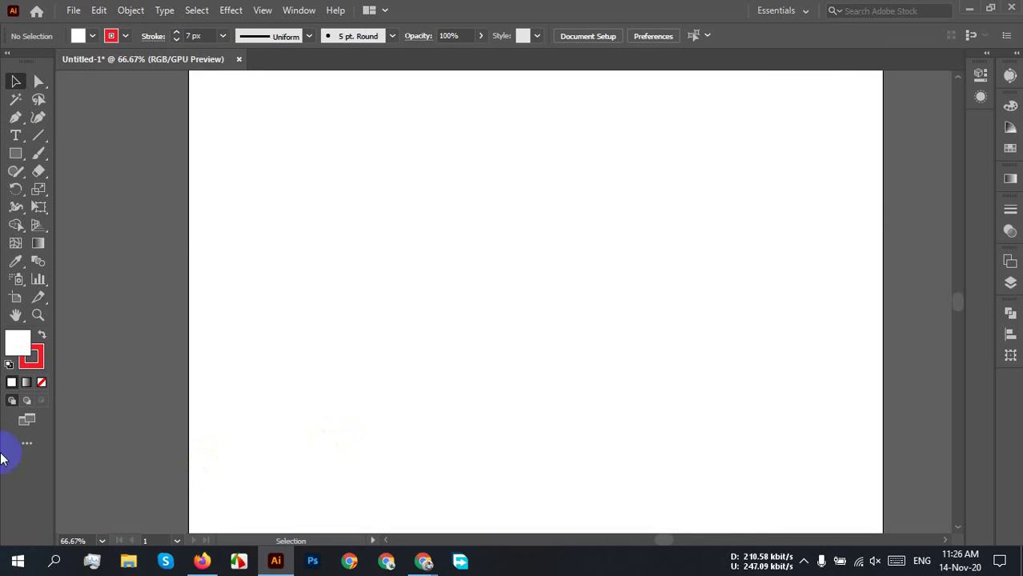
{"action": "left_click", "coordinate": [22, 118]}
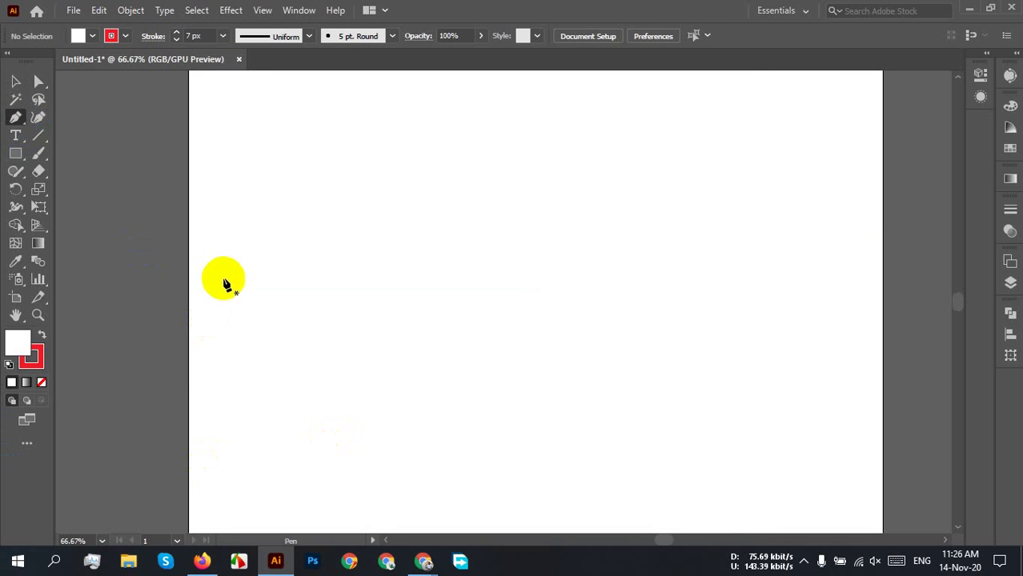
{"action": "left_click", "coordinate": [212, 268]}
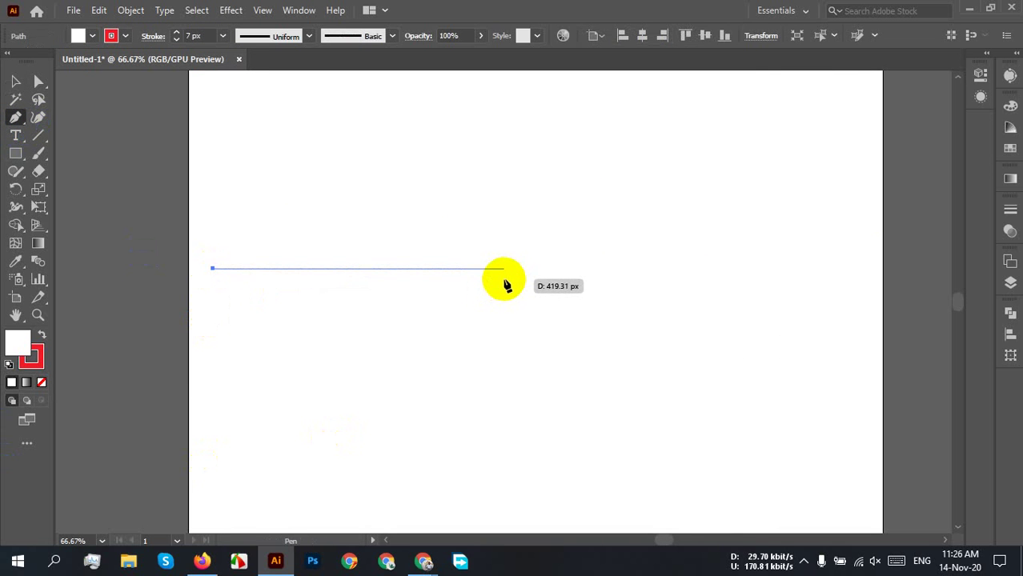
{"action": "mouse_move", "coordinate": [516, 268]}
{"action": "left_mouse_down"}
{"action": "mouse_move", "coordinate": [516, 285]}
{"action": "mouse_move", "coordinate": [628, 404]}
{"action": "mouse_move", "coordinate": [671, 422]}
{"action": "mouse_move", "coordinate": [721, 368]}
{"action": "mouse_move", "coordinate": [744, 358]}
{"action": "mouse_move", "coordinate": [726, 387]}
{"action": "mouse_move", "coordinate": [703, 354]}
{"action": "mouse_move", "coordinate": [758, 368]}
{"action": "mouse_move", "coordinate": [709, 381]}
{"action": "left_mouse_up"}
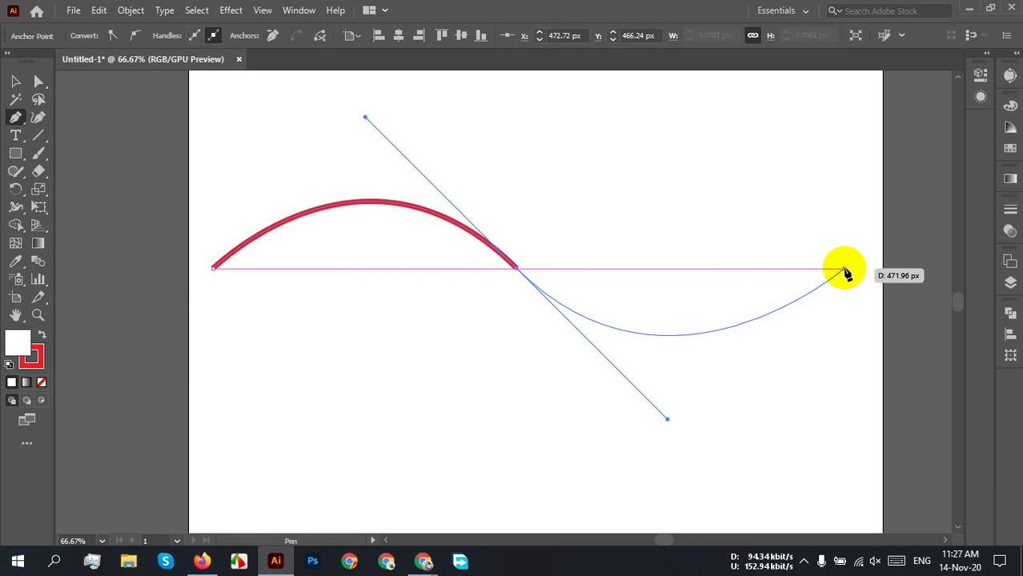
{"action": "left_click", "coordinate": [845, 270]}
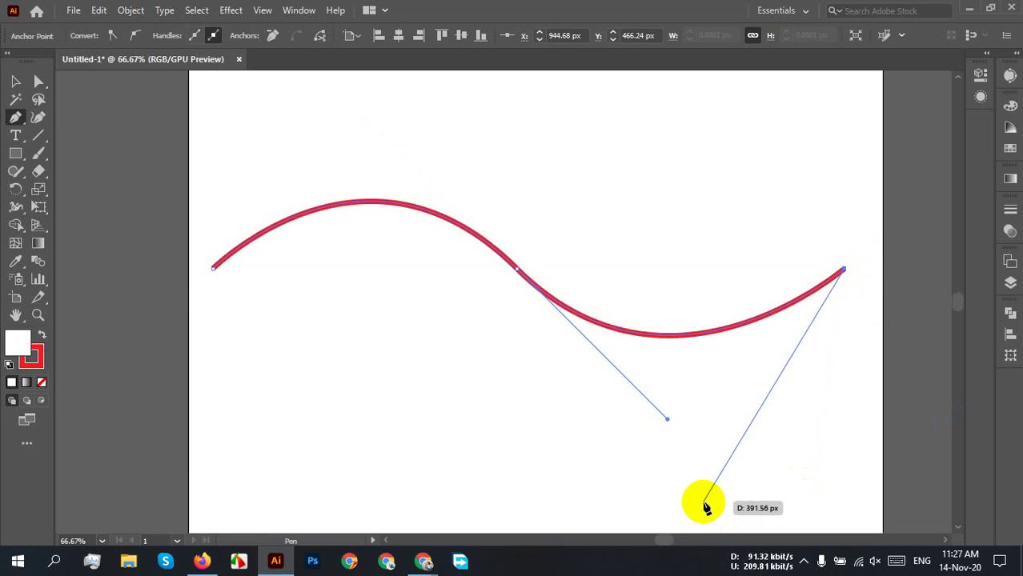
{"action": "left_click", "coordinate": [16, 81]}
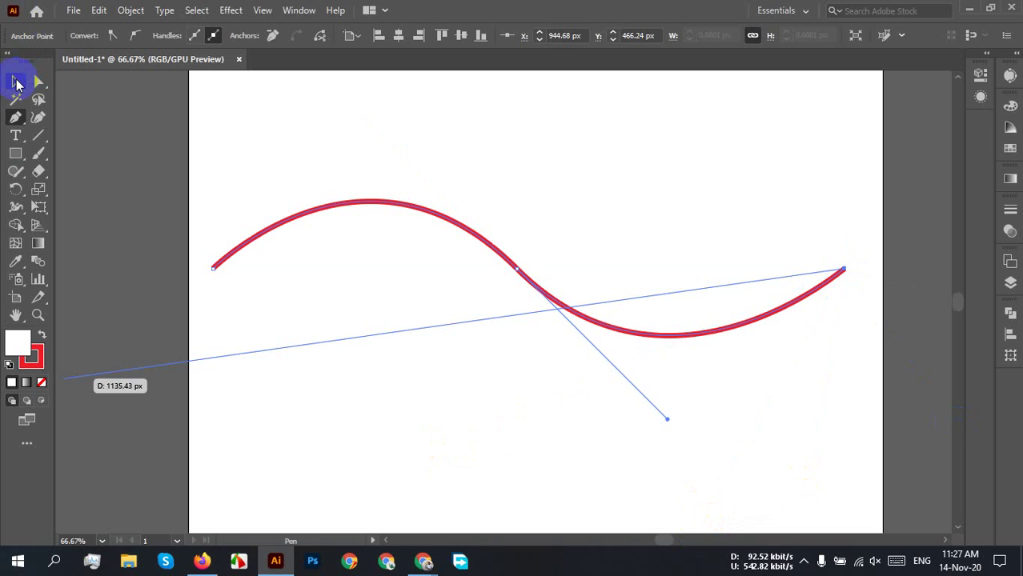
{"action": "left_click", "coordinate": [703, 177]}
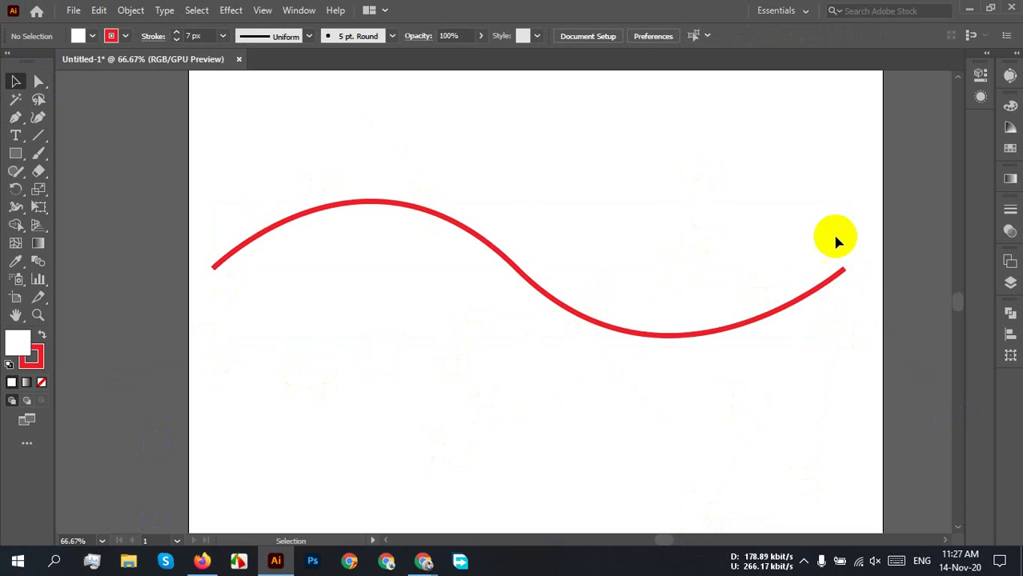
- Move the red wave path straight up by about 83 px
{"action": "left_click_drag", "start_coordinate": [840, 411], "coordinate": [200, 124]}
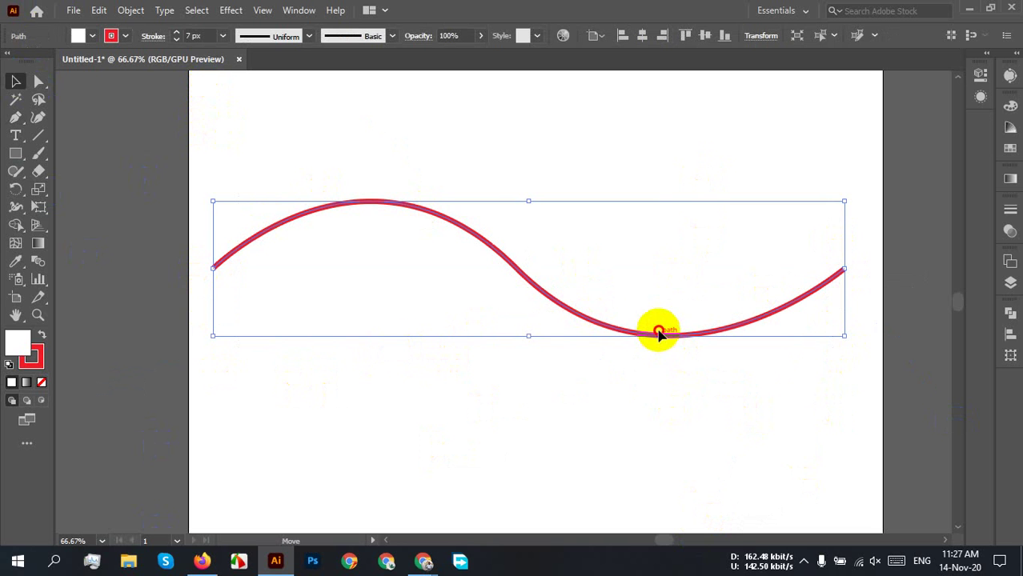
{"action": "left_click_drag", "start_coordinate": [661, 336], "coordinate": [661, 280]}
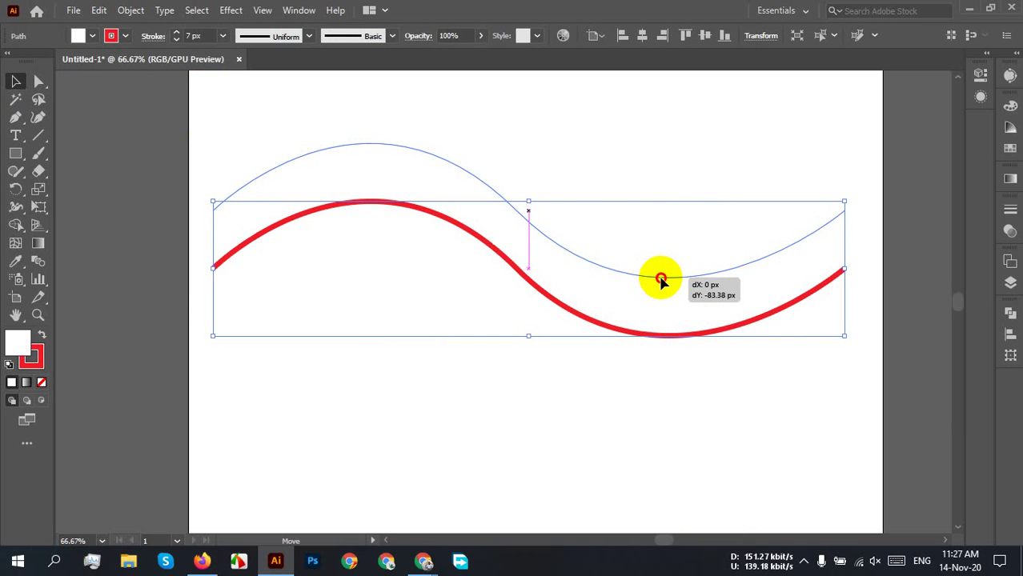
{"action": "left_click_drag", "start_coordinate": [659, 280], "coordinate": [661, 280]}
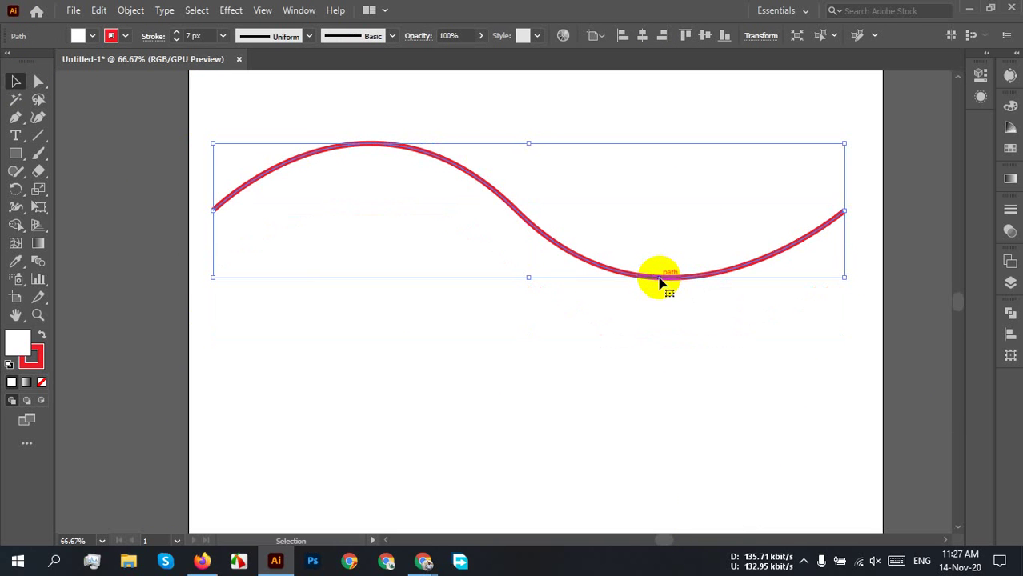
- Increase the wave path's stroke weight to 76 px
{"action": "left_click", "coordinate": [203, 45]}
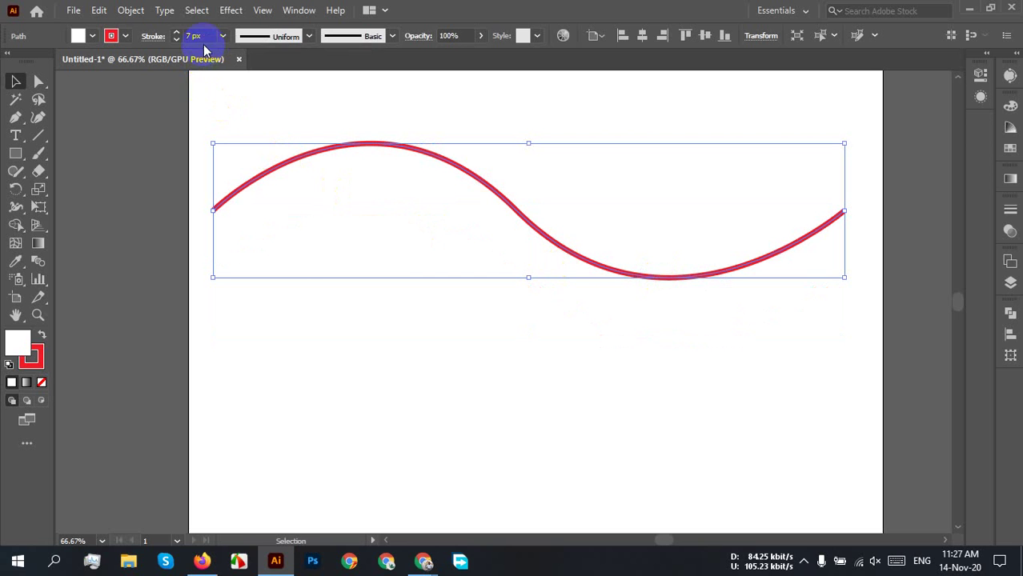
{"action": "type", "text": "12"}
{"action": "key", "text": "Return"}
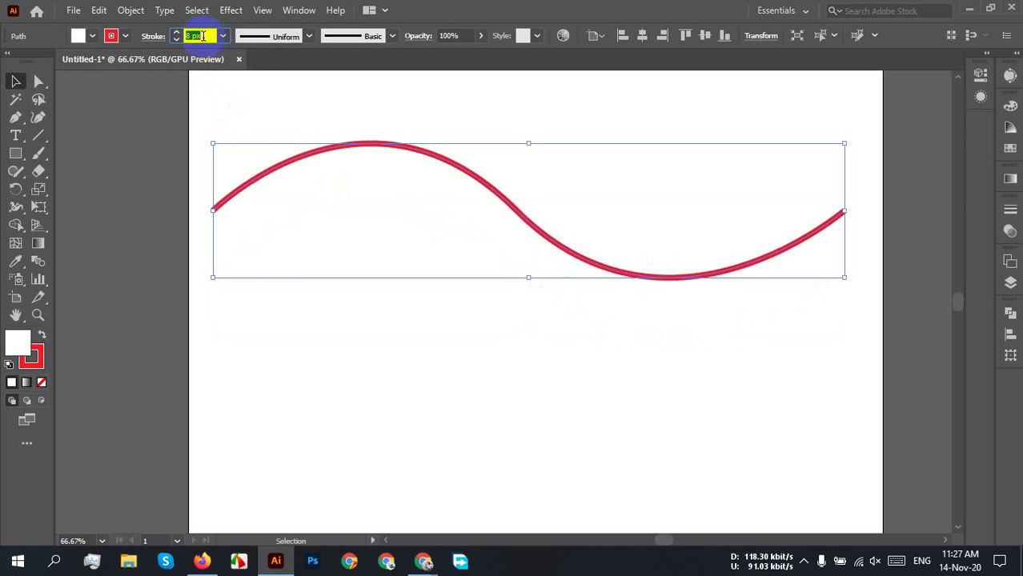
{"action": "scroll", "coordinate": [201, 37], "scroll_direction": "up", "scroll_amount": 20}
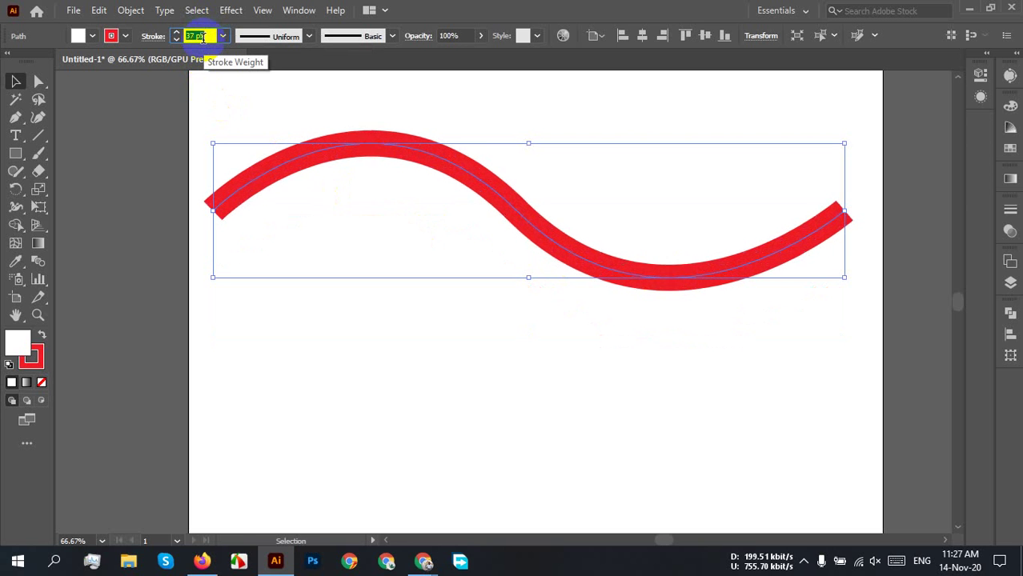
{"action": "scroll", "coordinate": [202, 37], "scroll_direction": "up", "scroll_amount": 20}
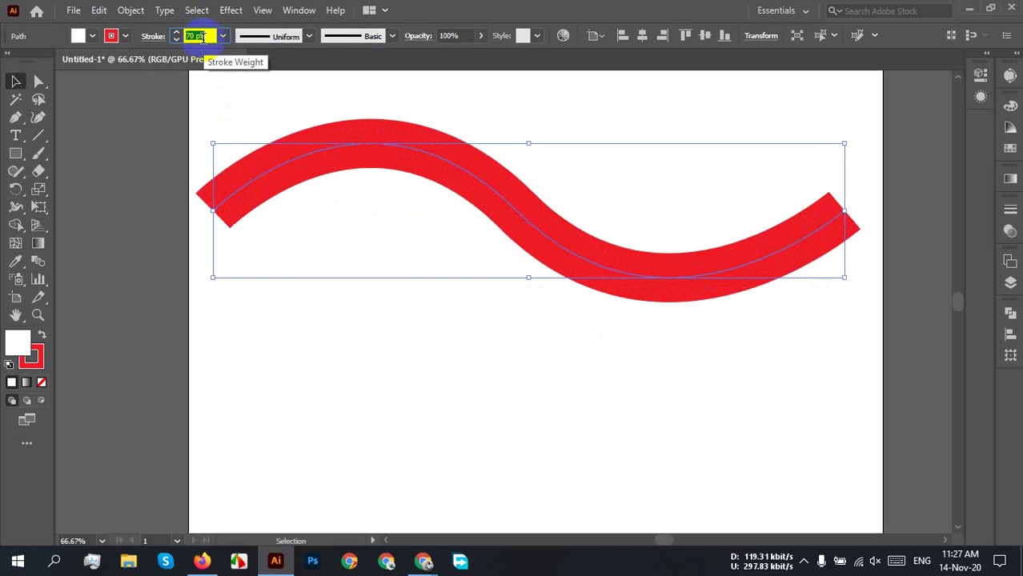
{"action": "scroll", "coordinate": [202, 37], "scroll_direction": "up", "scroll_amount": 11}
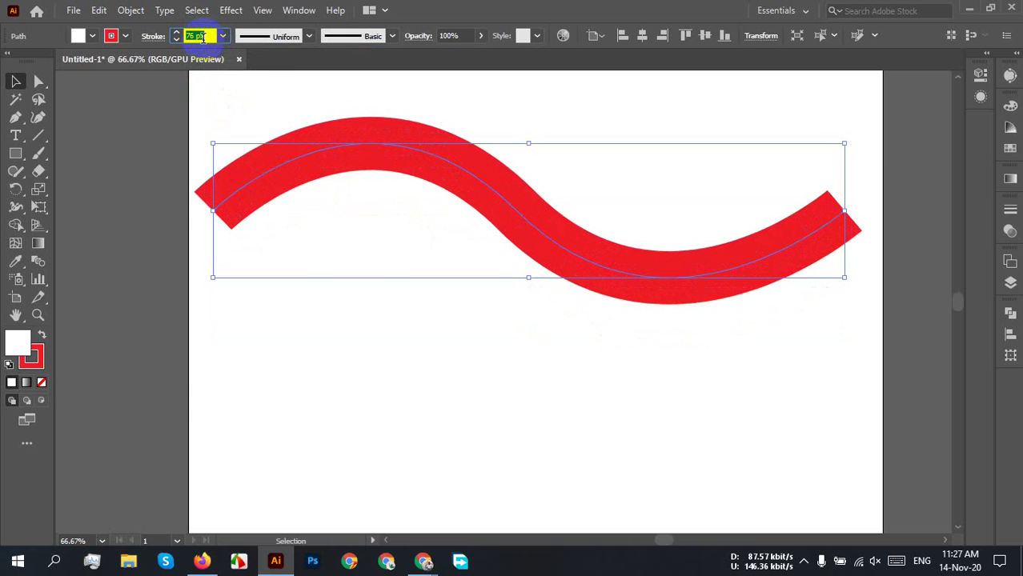
- Reduce the red wave path's stroke weight to 5 px
{"action": "scroll", "coordinate": [202, 37], "scroll_direction": "up", "scroll_amount": 20}
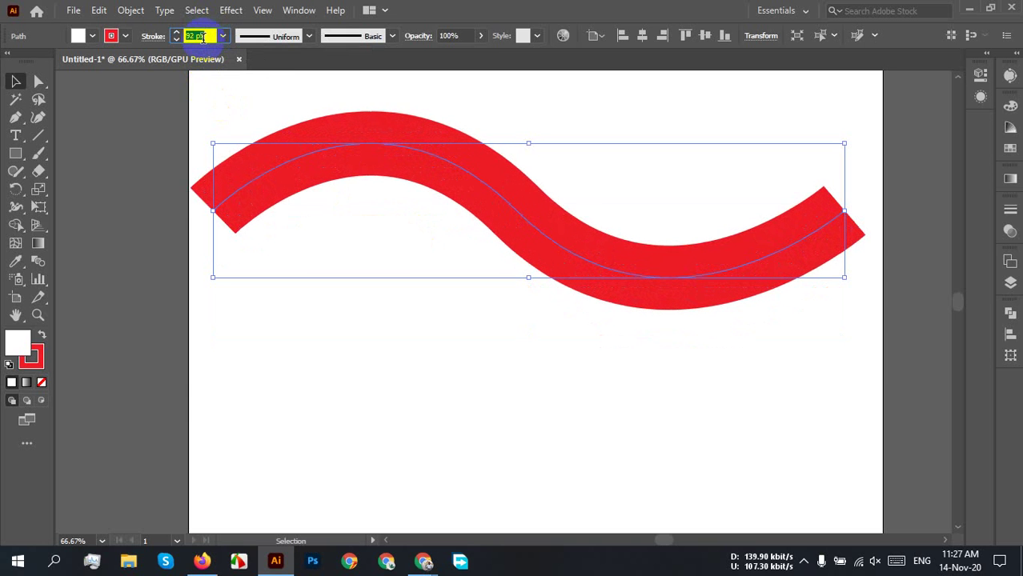
{"action": "scroll", "coordinate": [202, 37], "scroll_direction": "down", "scroll_amount": 3}
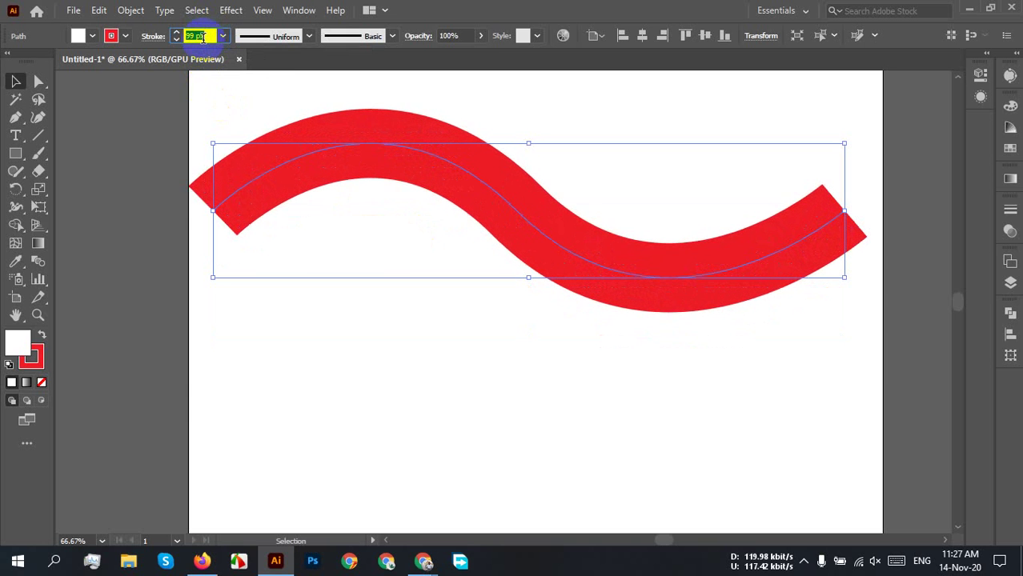
{"action": "scroll", "coordinate": [201, 37], "scroll_direction": "down", "scroll_amount": 20}
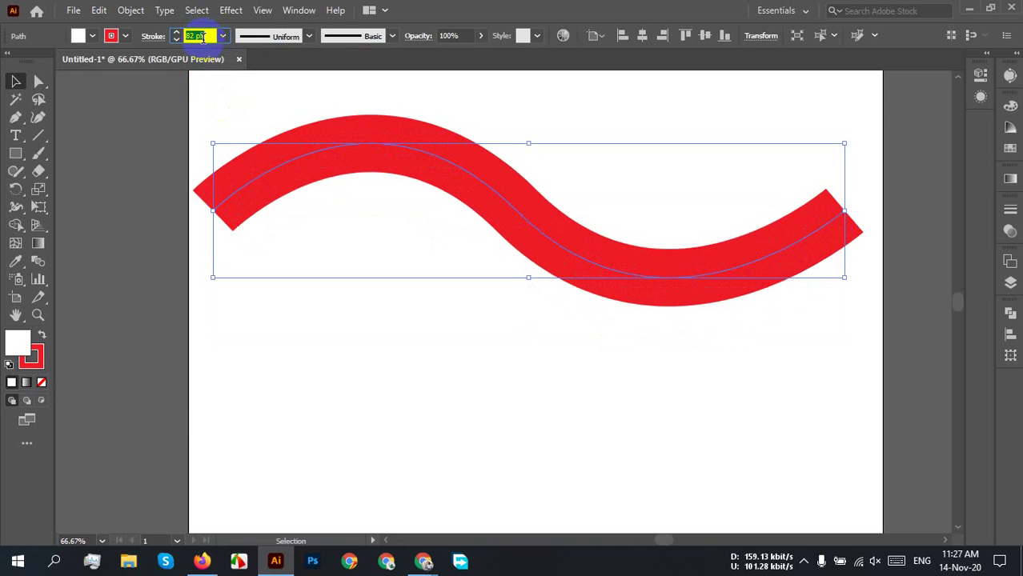
{"action": "scroll", "coordinate": [202, 37], "scroll_direction": "down", "scroll_amount": 20}
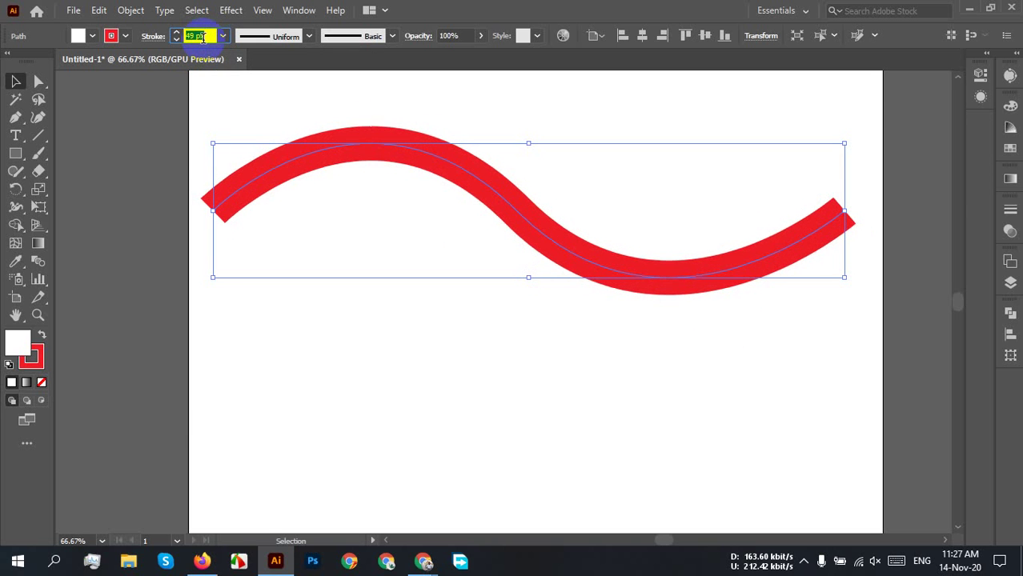
{"action": "scroll", "coordinate": [201, 37], "scroll_direction": "down", "scroll_amount": 11}
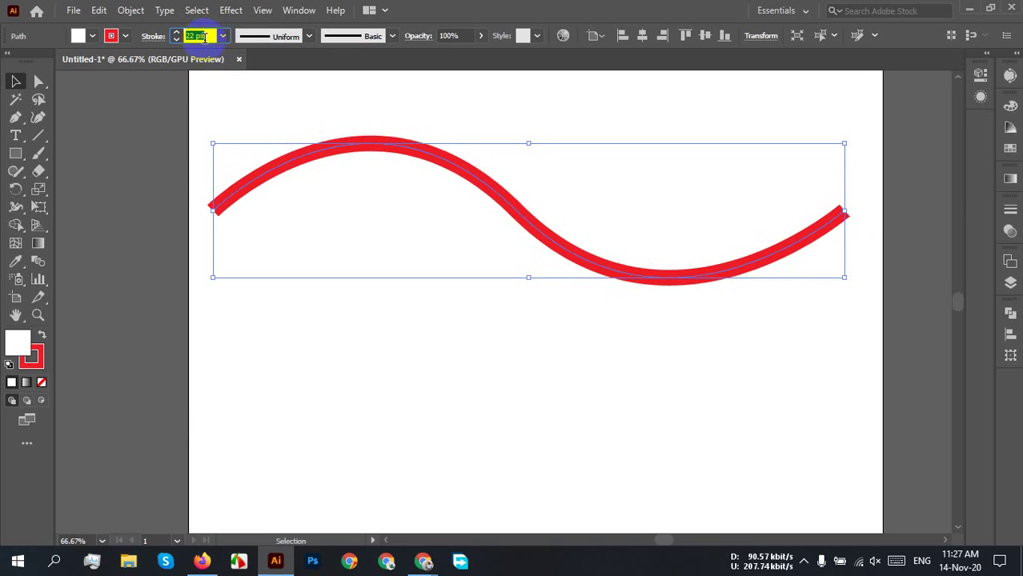
{"action": "scroll", "coordinate": [204, 37], "scroll_direction": "up", "scroll_amount": 3}
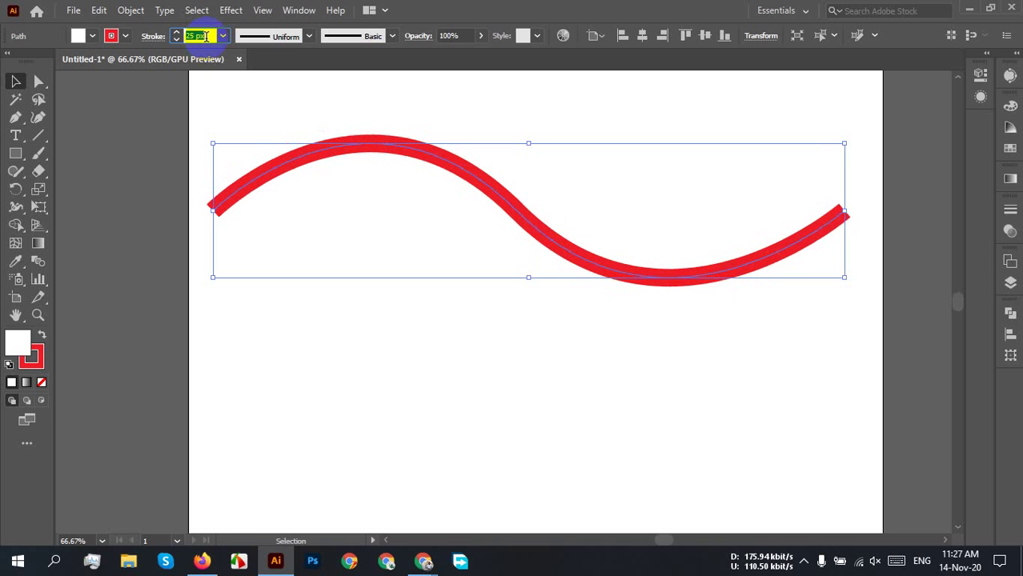
{"action": "scroll", "coordinate": [205, 36], "scroll_direction": "down", "scroll_amount": 20}
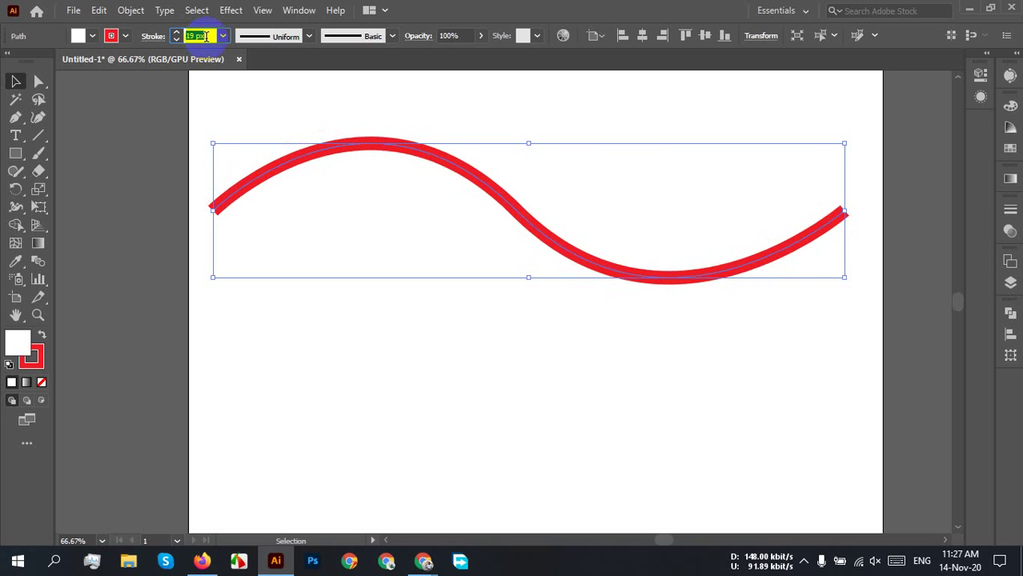
{"action": "scroll", "coordinate": [206, 36], "scroll_direction": "up", "scroll_amount": 1}
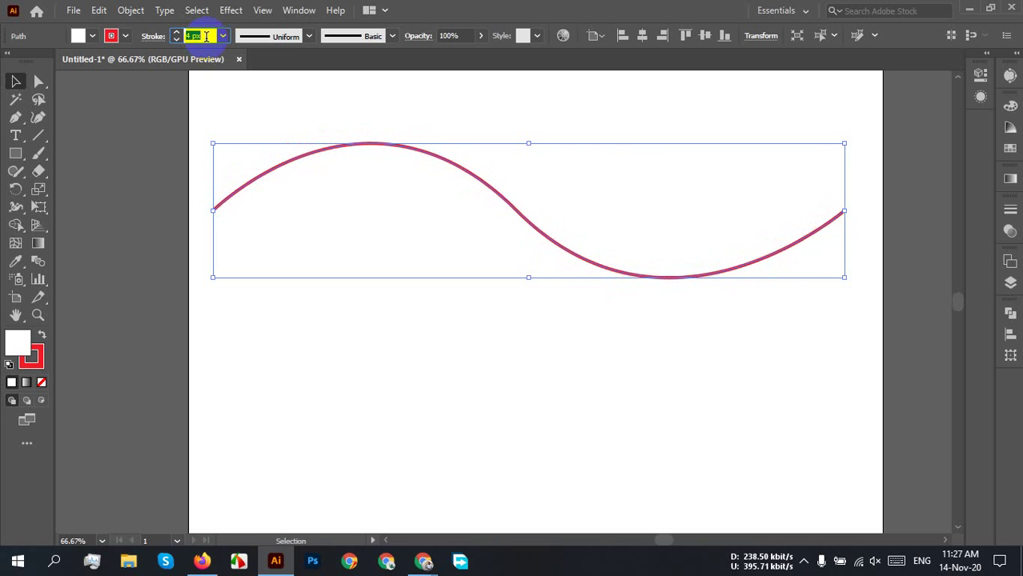
{"action": "scroll", "coordinate": [206, 36], "scroll_direction": "up", "scroll_amount": 1}
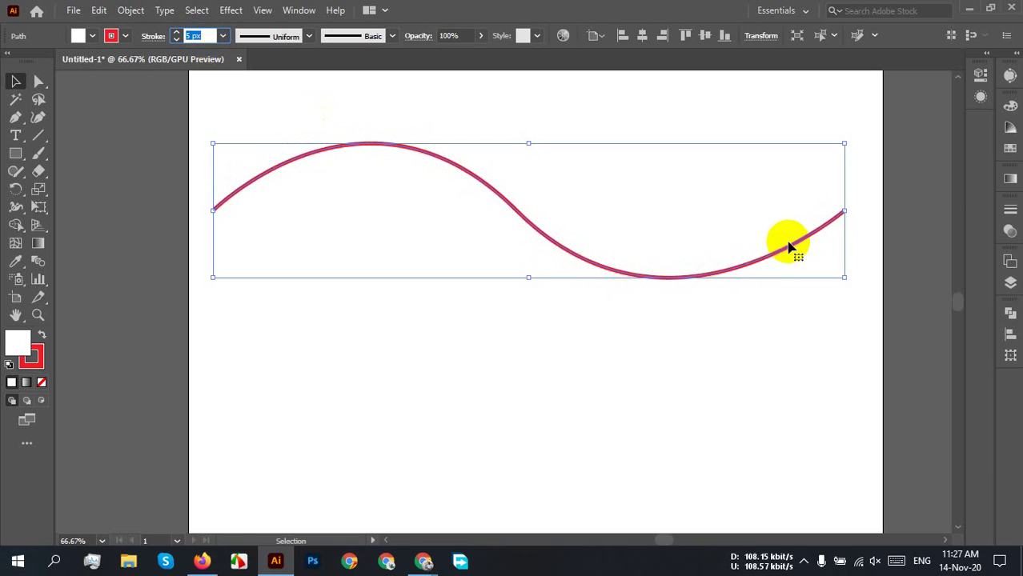
- Move the red wave path slightly down the artboard, about 25 px lower overall, and deselect it between adjustments
{"action": "left_click", "coordinate": [590, 334]}
{"action": "left_click_drag", "start_coordinate": [647, 240], "coordinate": [647, 227]}
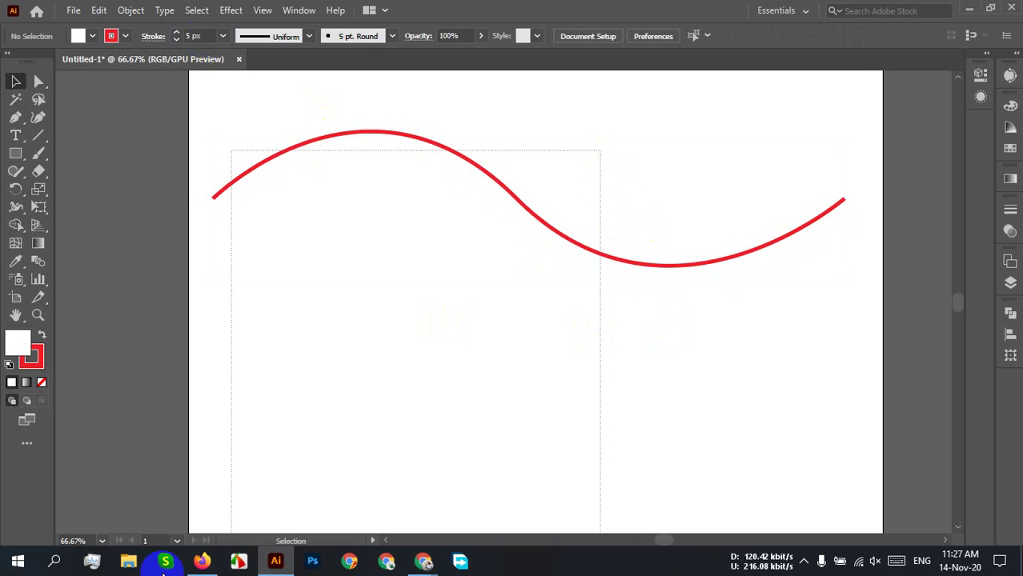
{"action": "left_click", "coordinate": [626, 404]}
{"action": "left_click_drag", "start_coordinate": [648, 267], "coordinate": [649, 264]}
{"action": "left_click", "coordinate": [627, 294]}
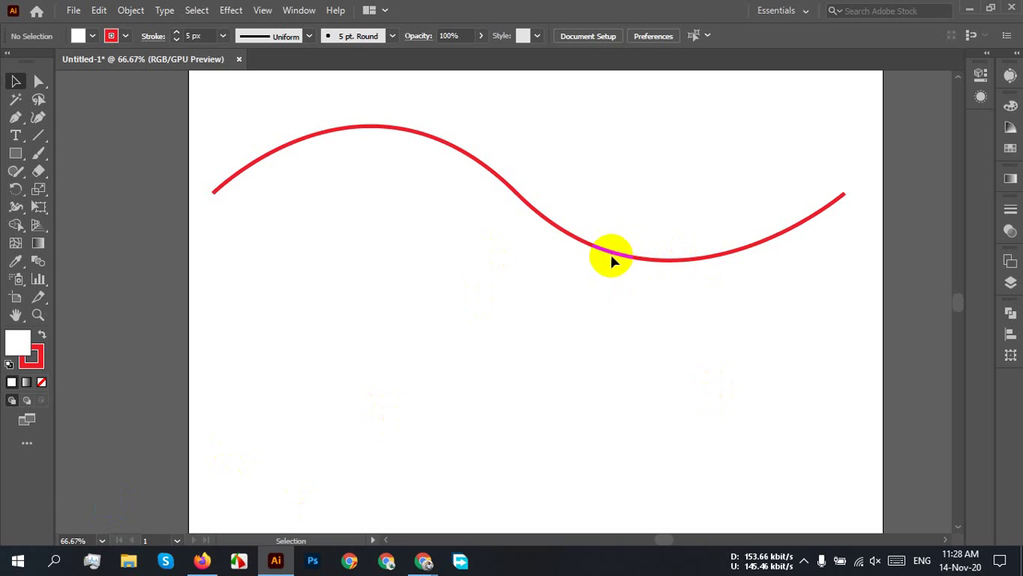
{"action": "left_click_drag", "start_coordinate": [611, 261], "coordinate": [616, 295]}
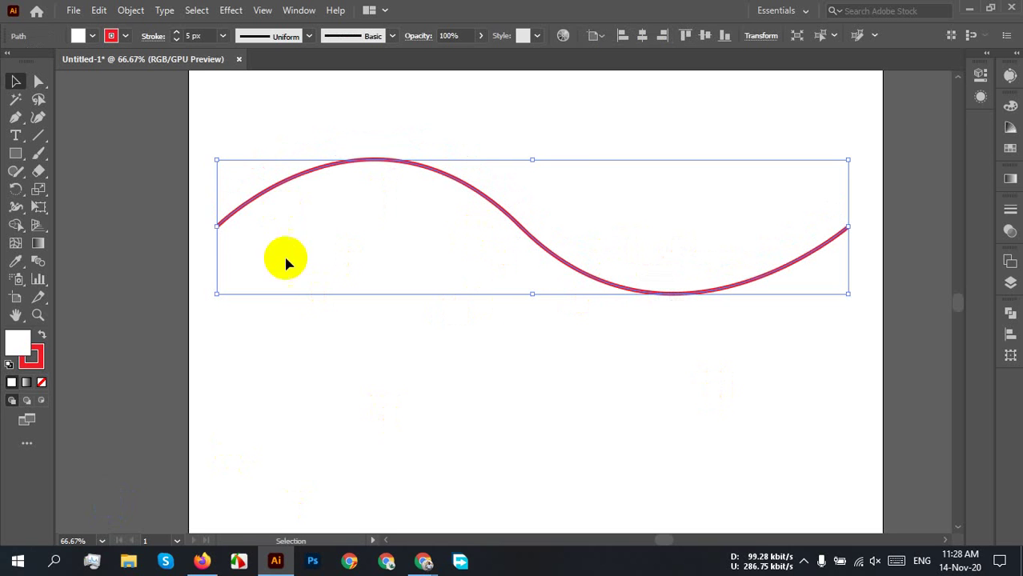
- Place a point text object below the start of the wave and set its font size to 48 px
{"action": "left_click", "coordinate": [15, 135]}
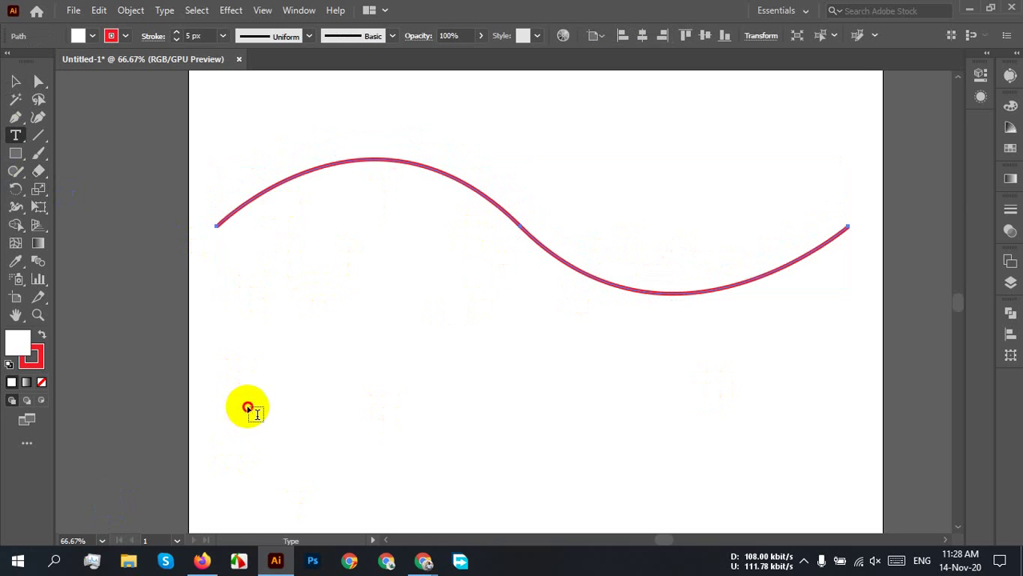
{"action": "left_click", "coordinate": [249, 409]}
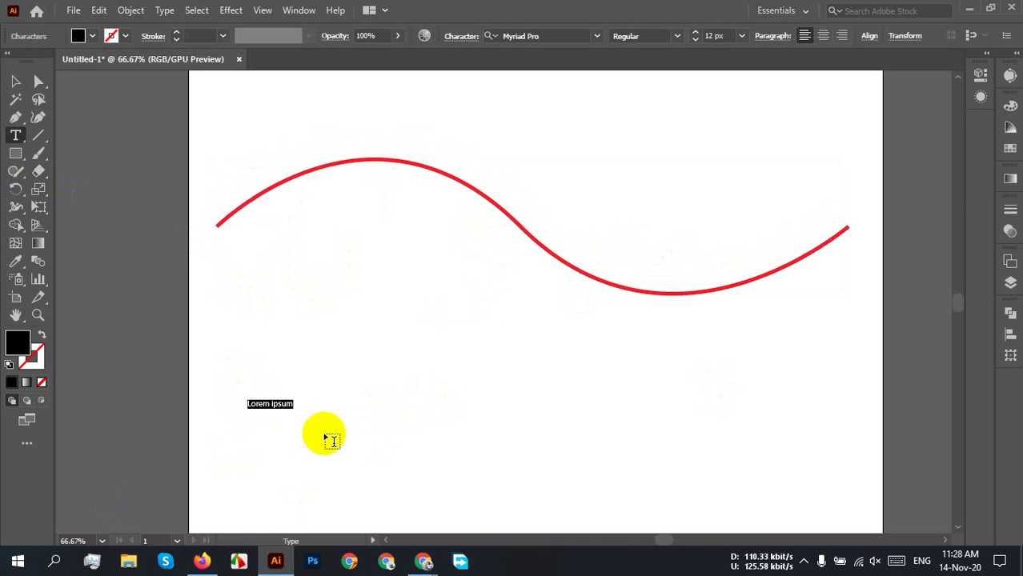
{"action": "left_click", "coordinate": [740, 38]}
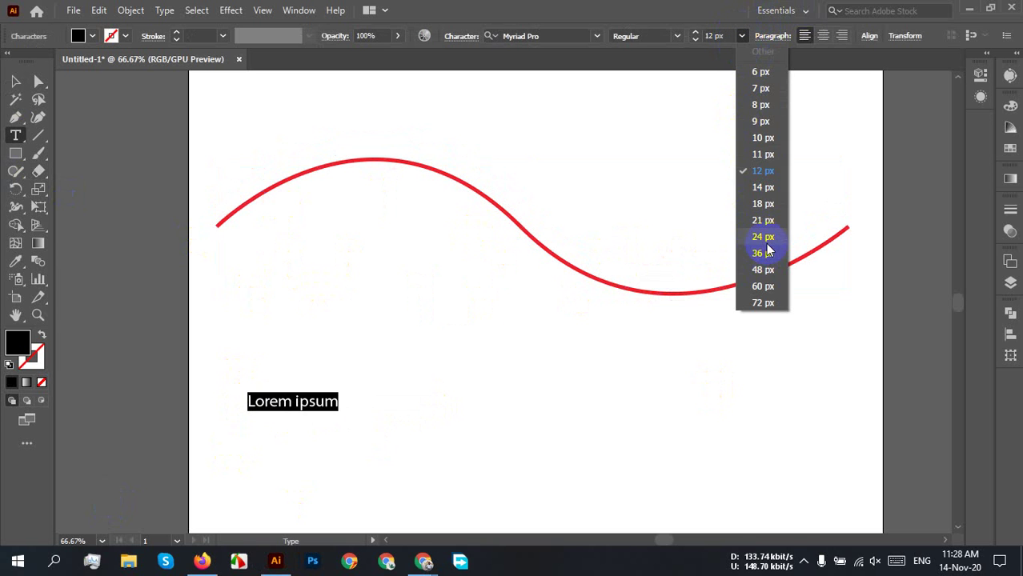
{"action": "left_click", "coordinate": [764, 270]}
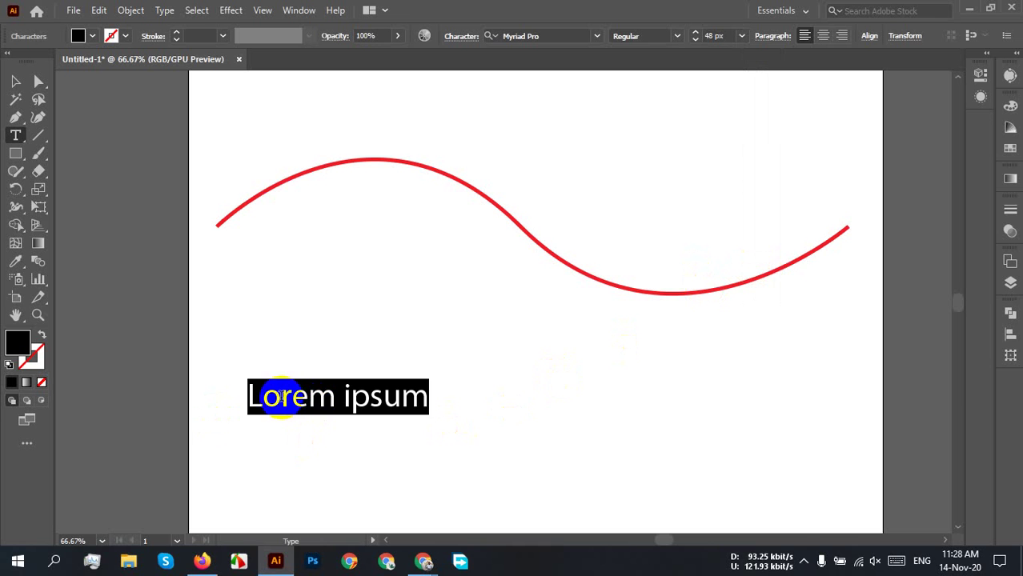
- Replace the placeholder text with "learning and earning development project"
{"action": "type", "text": "le"}
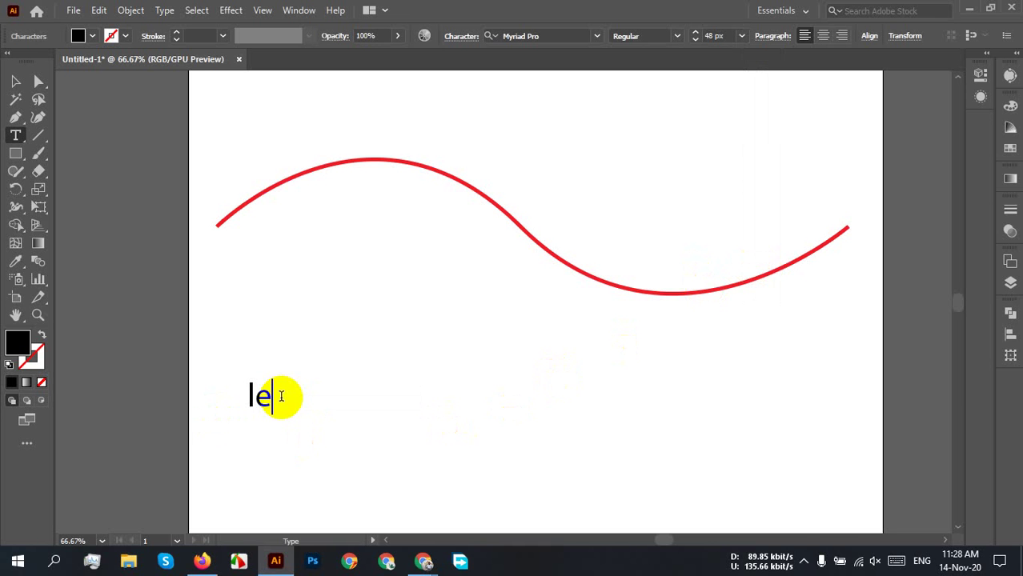
{"action": "type", "text": "arn"}
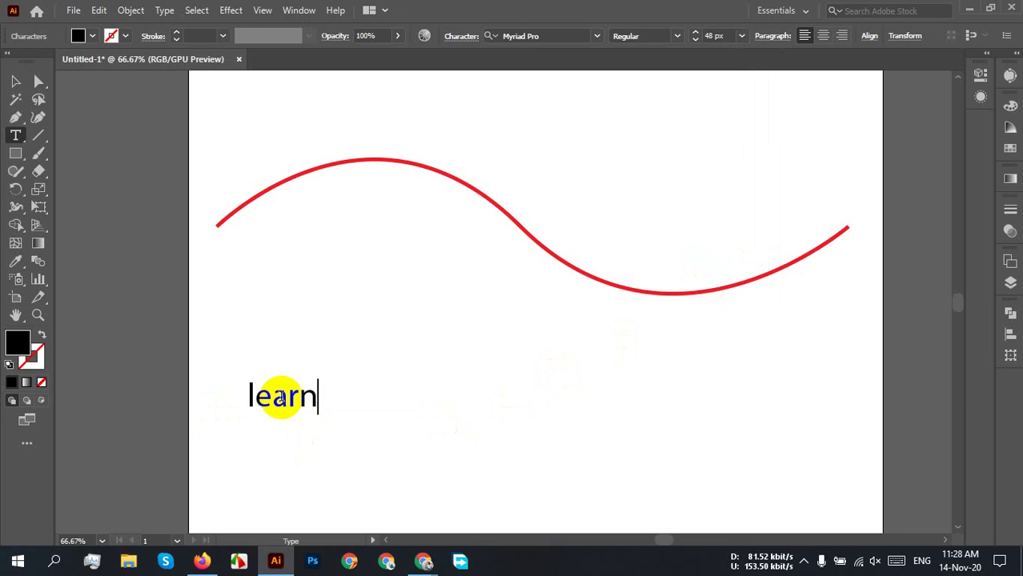
{"action": "type", "text": "ing an"}
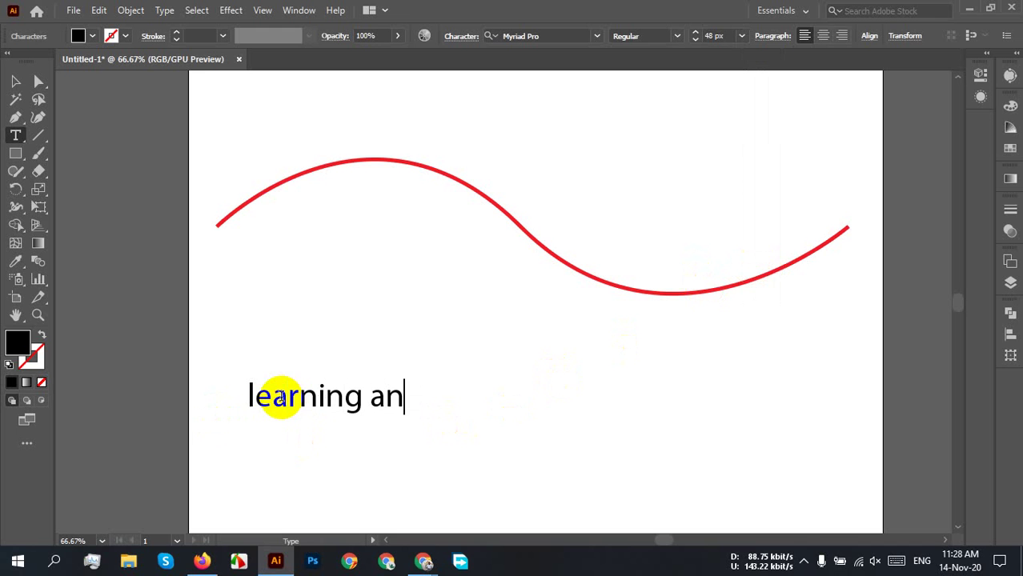
{"action": "type", "text": "d ea"}
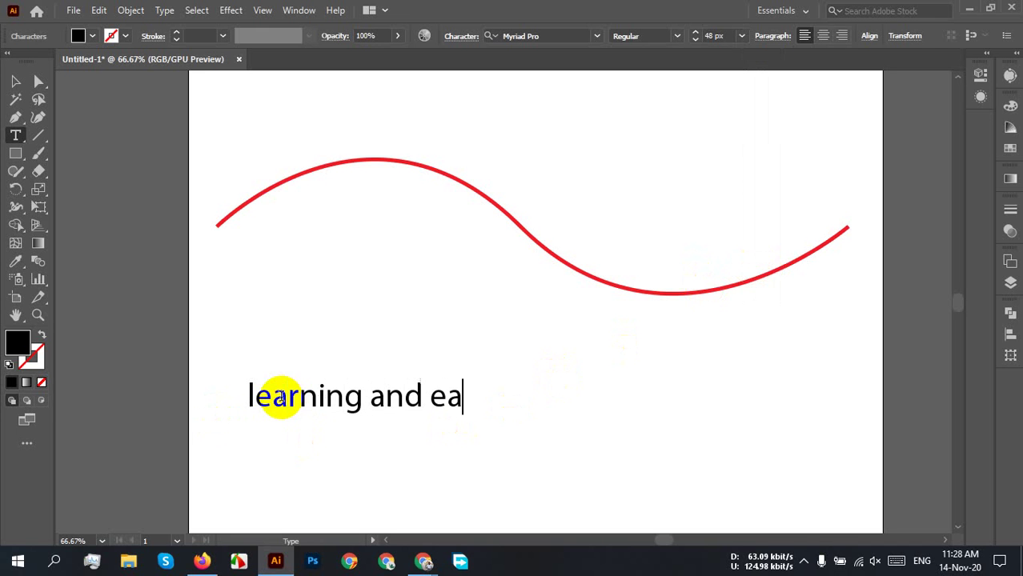
{"action": "type", "text": "rnin"}
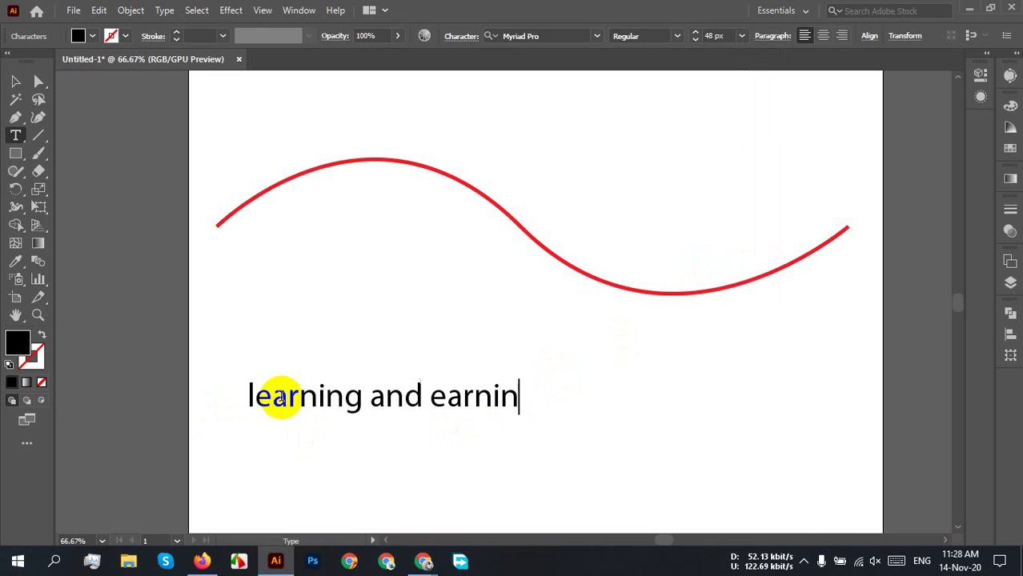
{"action": "type", "text": "g develo"}
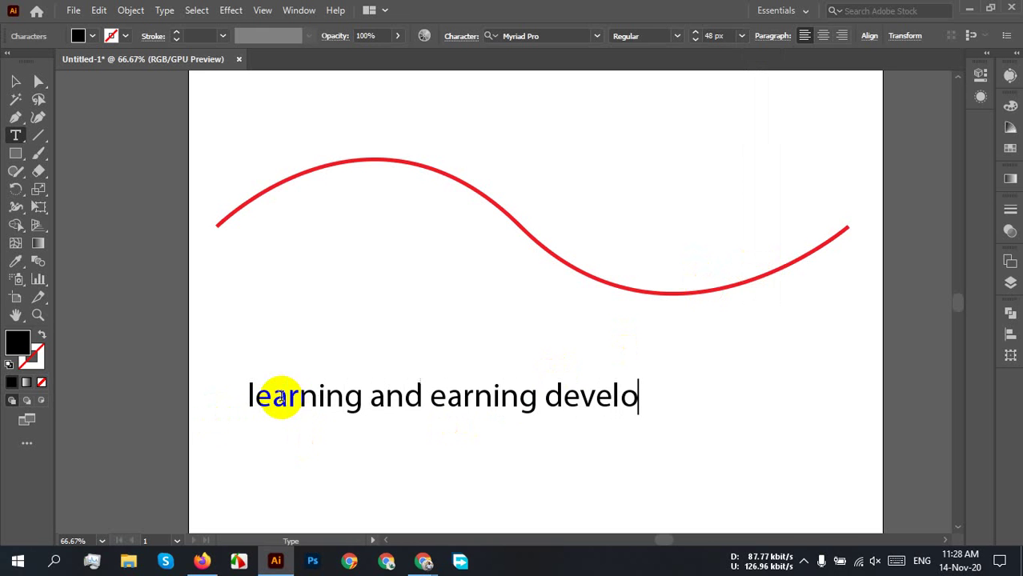
{"action": "type", "text": "pment"}
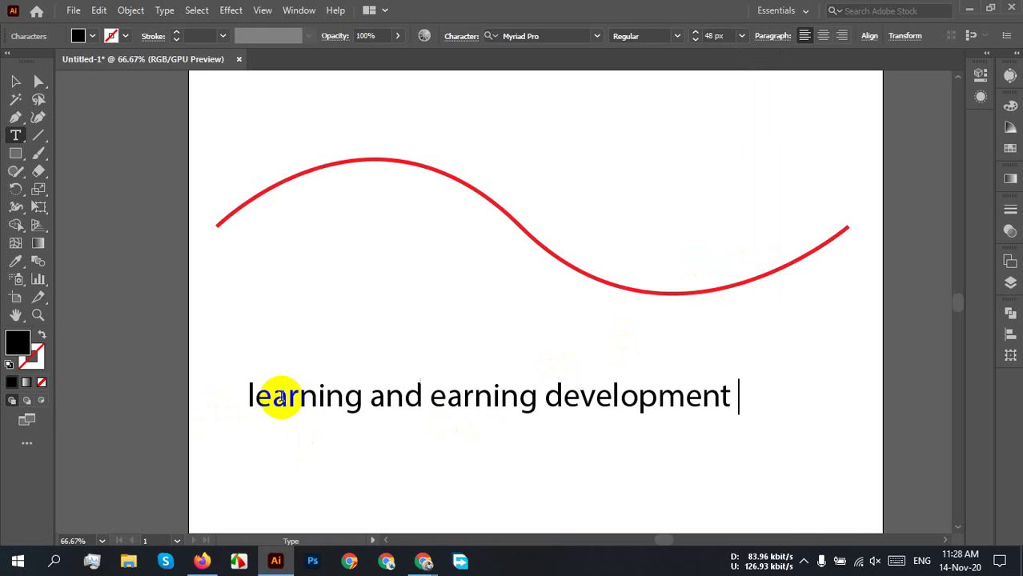
{"action": "type", "text": " proj"}
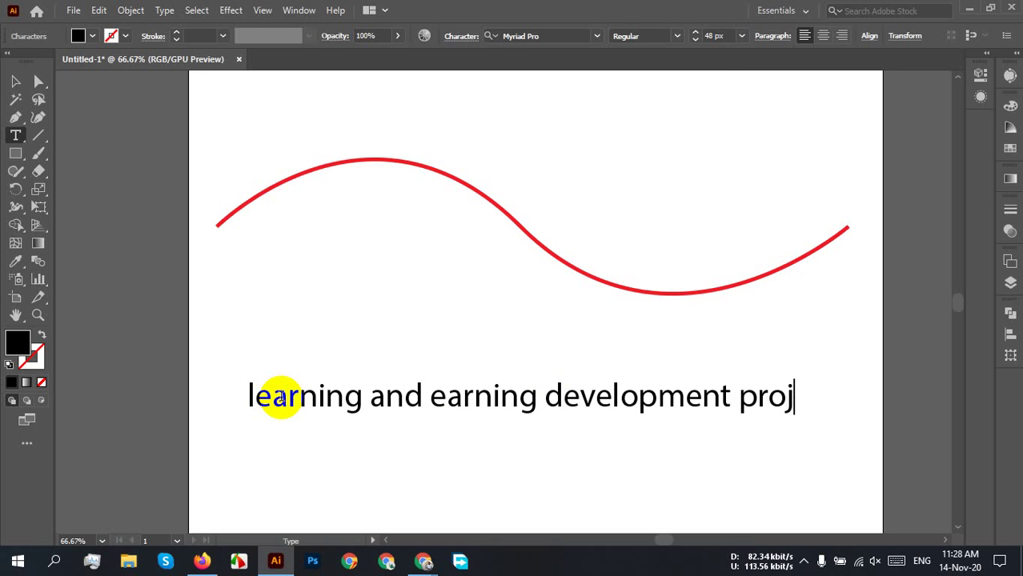
{"action": "type", "text": "ect"}
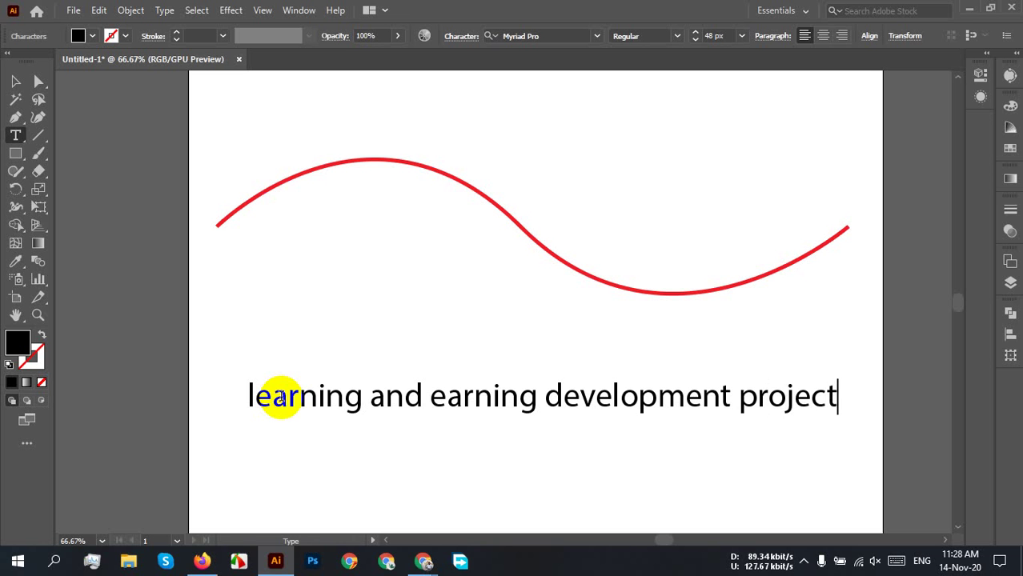
- Move the text line up about 66 px and left about 23 px, closer beneath the wave
{"action": "left_click", "coordinate": [15, 81]}
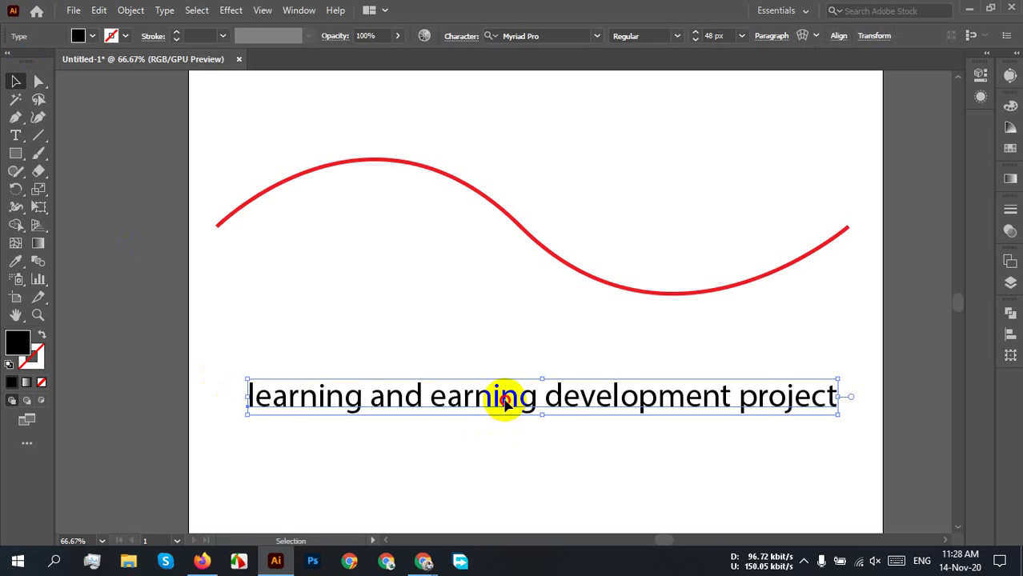
{"action": "mouse_move", "coordinate": [504, 404]}
{"action": "left_mouse_down"}
{"action": "mouse_move", "coordinate": [490, 377]}
{"action": "mouse_move", "coordinate": [496, 388]}
{"action": "left_mouse_up"}
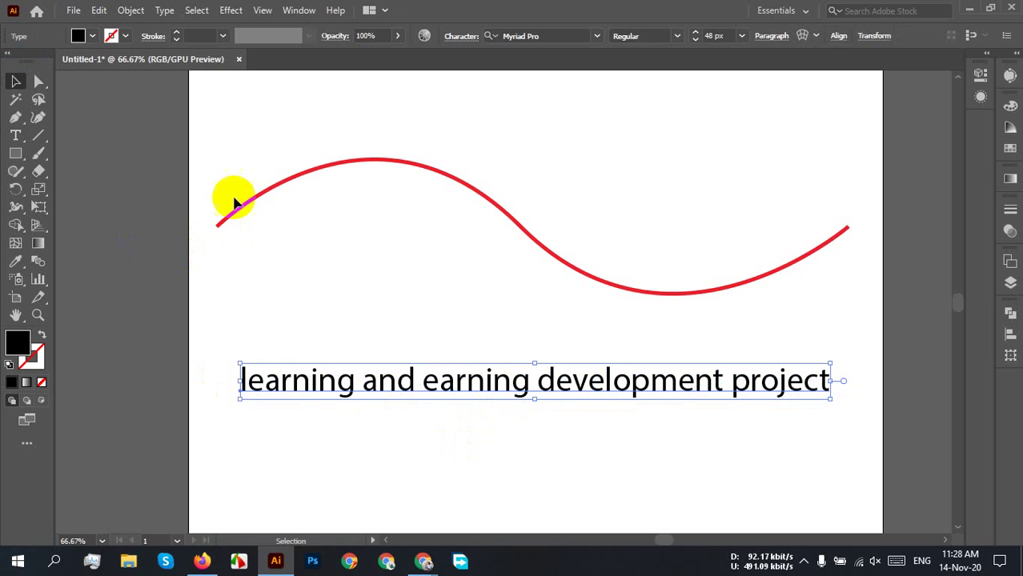
{"action": "mouse_move", "coordinate": [599, 378]}
{"action": "left_mouse_down"}
{"action": "mouse_move", "coordinate": [614, 254]}
{"action": "mouse_move", "coordinate": [595, 359]}
{"action": "left_mouse_up"}
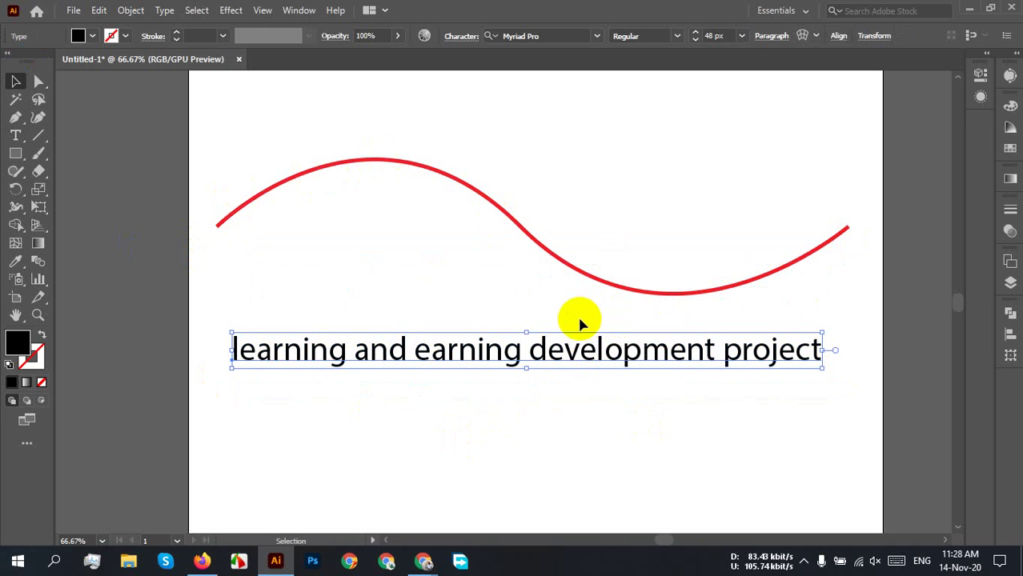
- Duplicate the red wave path and place the copy outside the artboard, beyond its upper-left corner
{"action": "scroll", "coordinate": [580, 320], "scroll_direction": "up", "scroll_amount": 2}
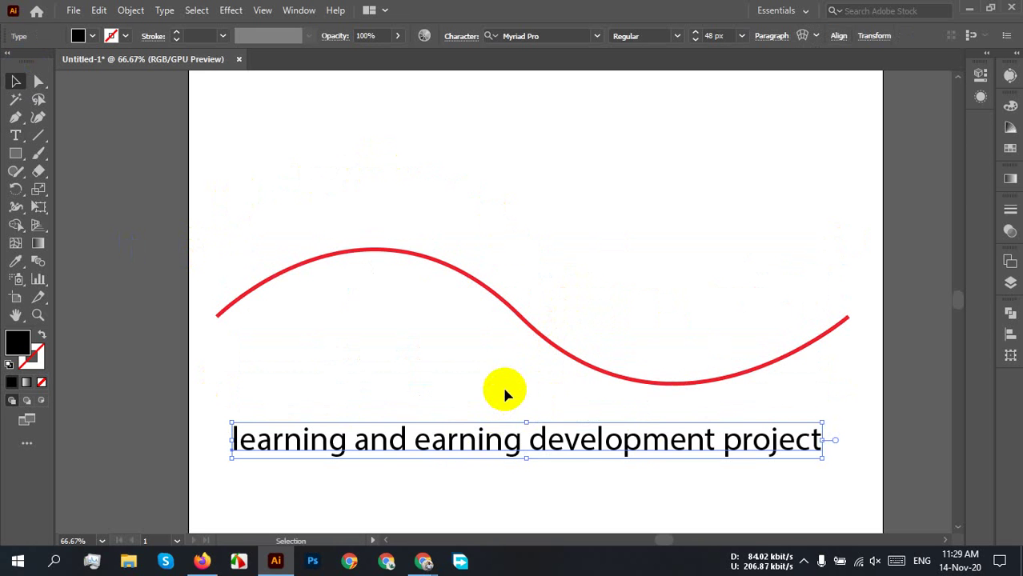
{"action": "scroll", "coordinate": [504, 392], "scroll_direction": "down", "scroll_amount": 1}
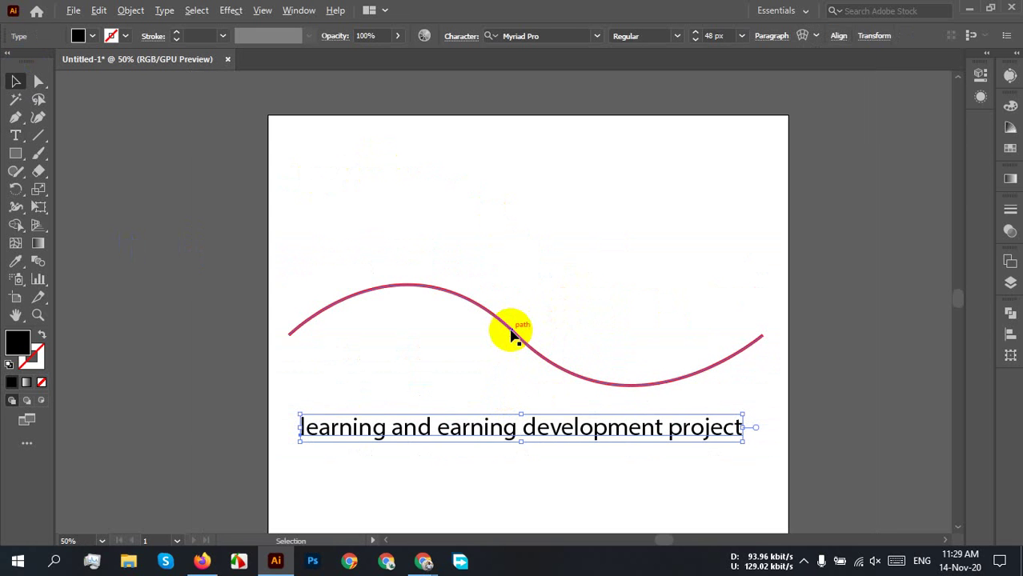
{"action": "left_click_drag", "start_coordinate": [510, 333], "coordinate": [496, 108]}
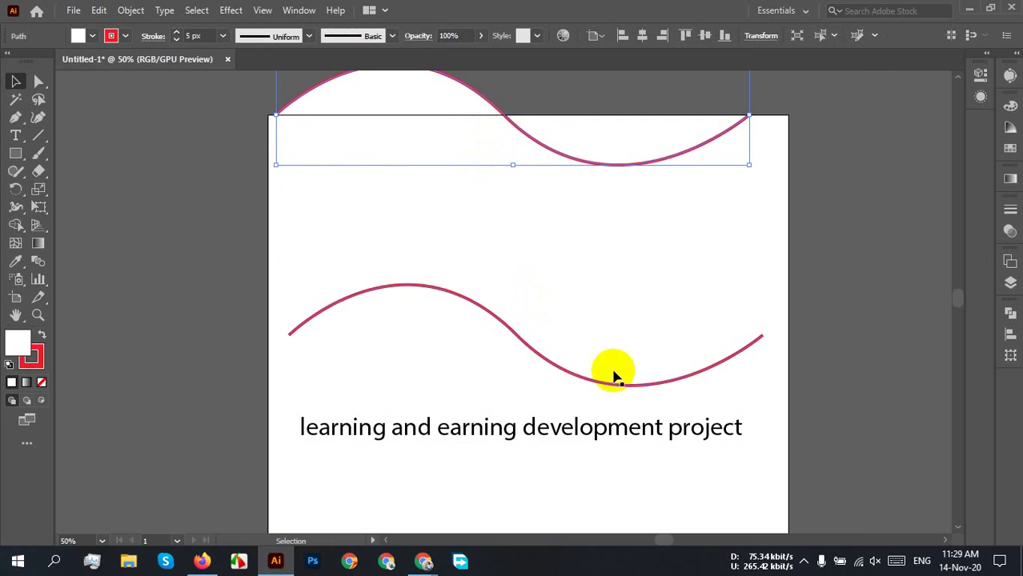
{"action": "scroll", "coordinate": [636, 273], "scroll_direction": "down", "scroll_amount": 2}
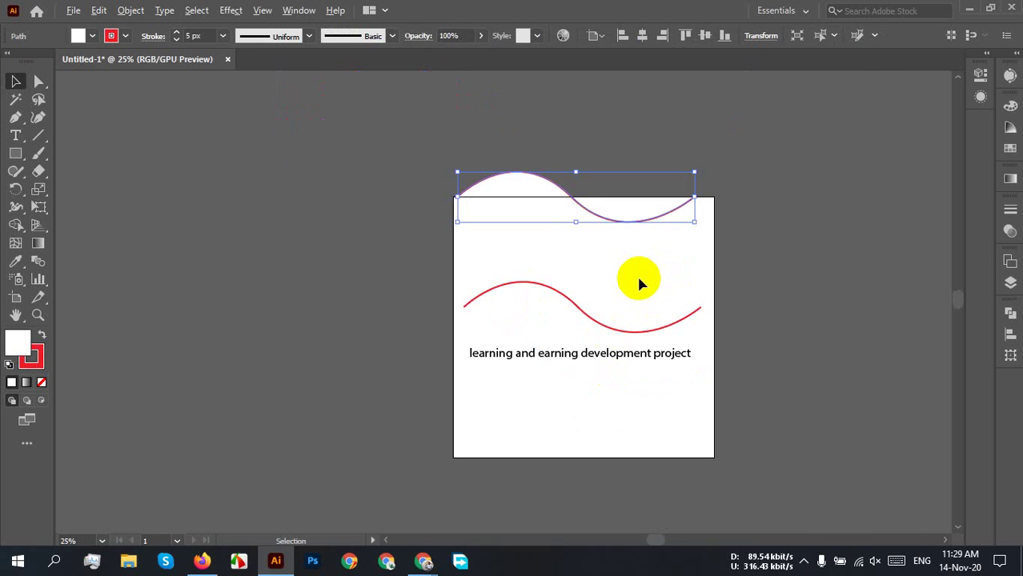
{"action": "left_click_drag", "start_coordinate": [580, 207], "coordinate": [297, 153]}
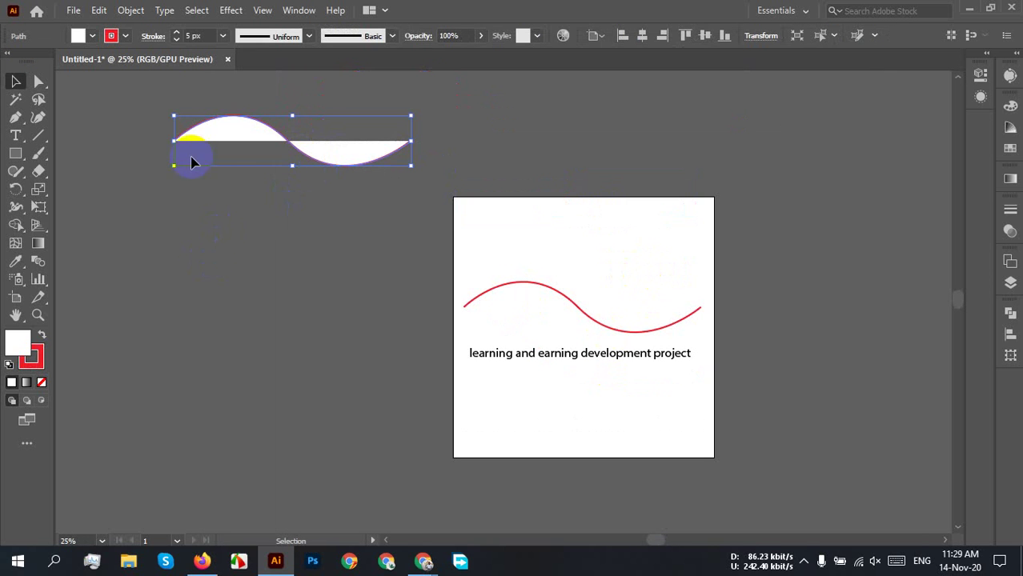
- Set the fill of the duplicated wave path to None, keeping its red stroke
{"action": "left_click", "coordinate": [376, 148]}
{"action": "left_click", "coordinate": [19, 346]}
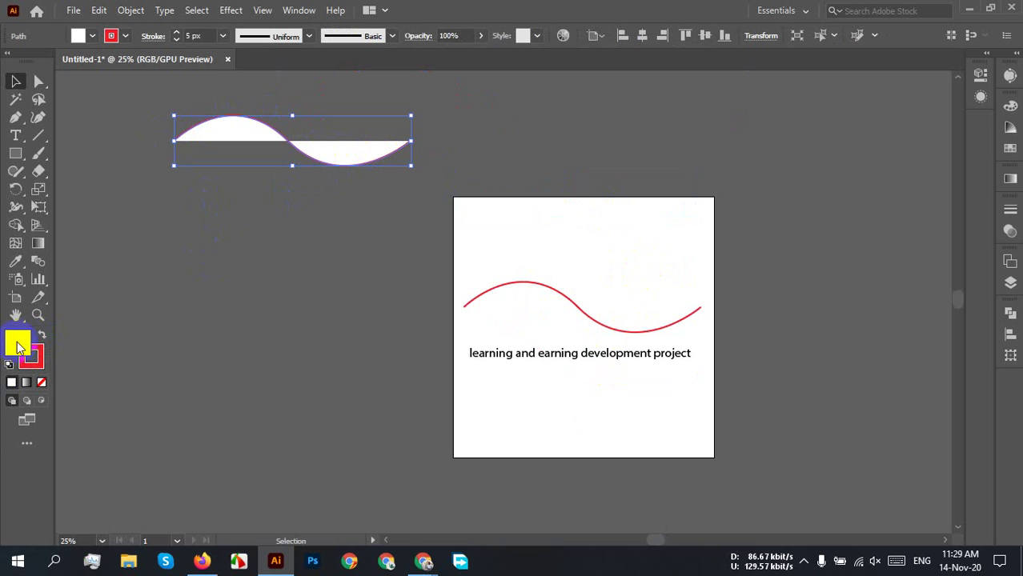
{"action": "left_click", "coordinate": [40, 382]}
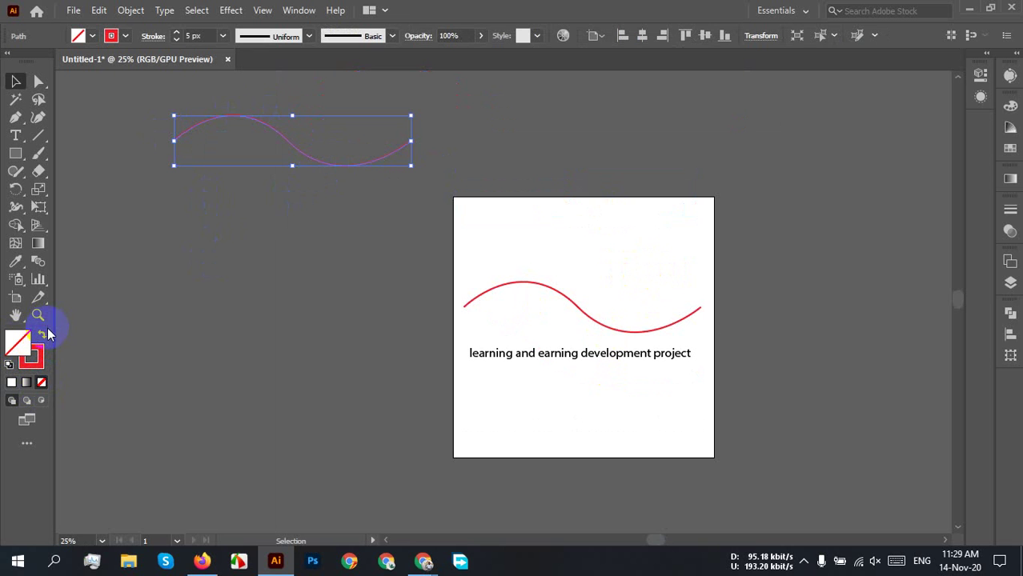
- Set the fill of the red wave path on the artboard to None, keeping its stroke
{"action": "left_click", "coordinate": [41, 339]}
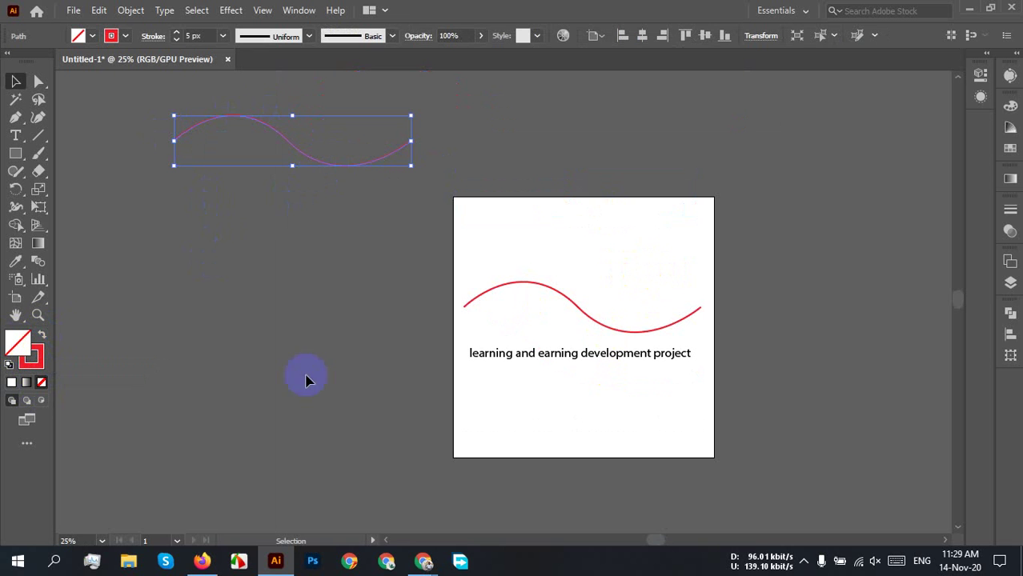
{"action": "left_click", "coordinate": [595, 276]}
{"action": "left_click", "coordinate": [552, 294]}
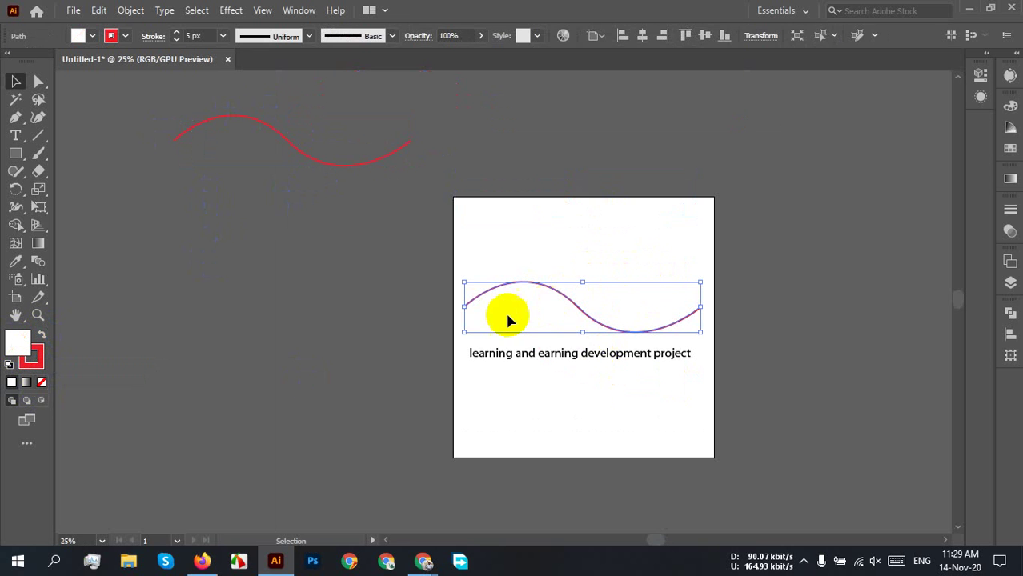
{"action": "left_click", "coordinate": [44, 384]}
{"action": "left_click", "coordinate": [451, 321]}
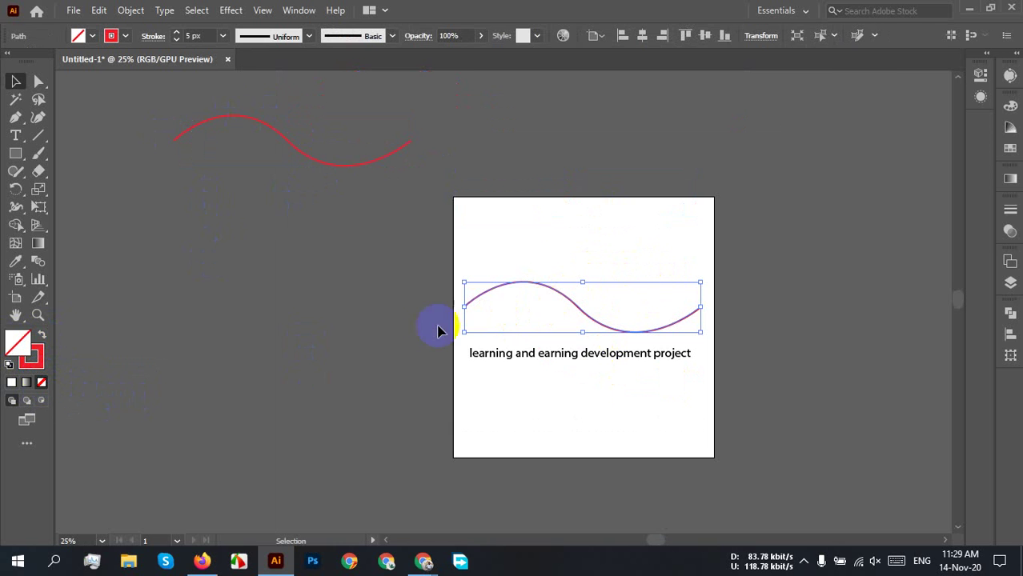
- Move the wave path on the artboard slightly upward, away from the straight text line
{"action": "scroll", "coordinate": [572, 342], "scroll_direction": "up", "scroll_amount": 3}
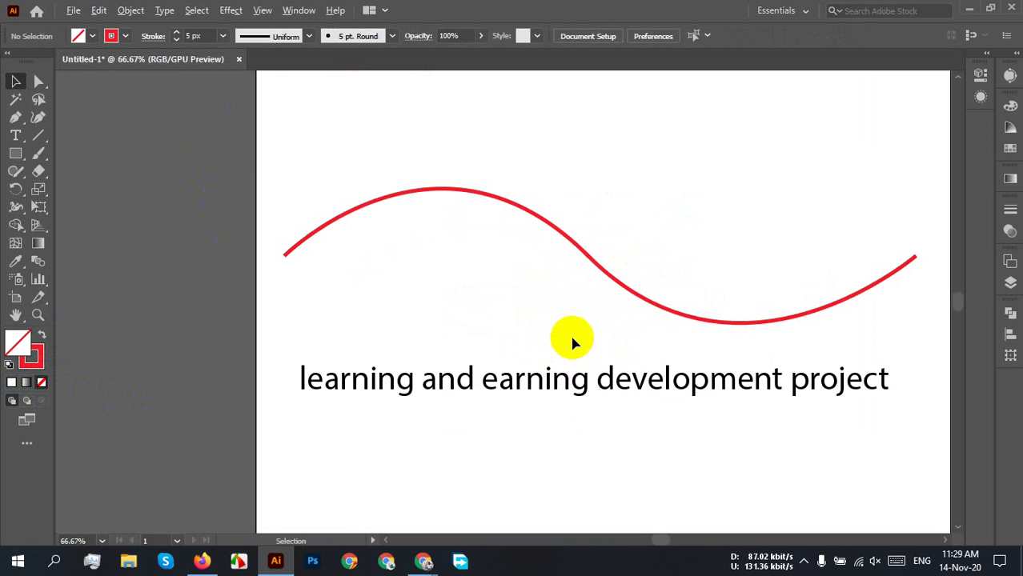
{"action": "left_click_drag", "start_coordinate": [673, 358], "coordinate": [598, 411]}
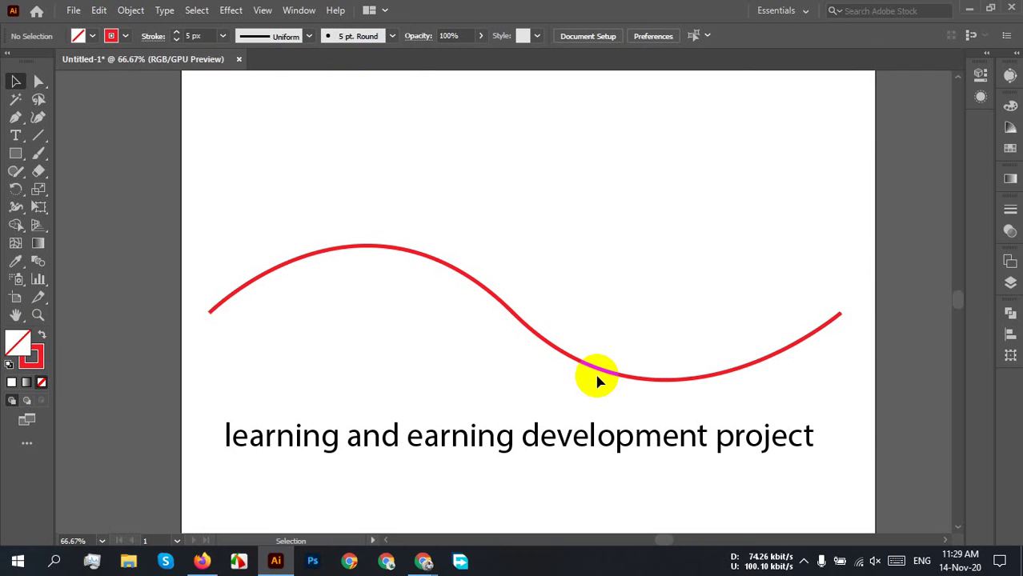
{"action": "left_click_drag", "start_coordinate": [596, 382], "coordinate": [600, 357]}
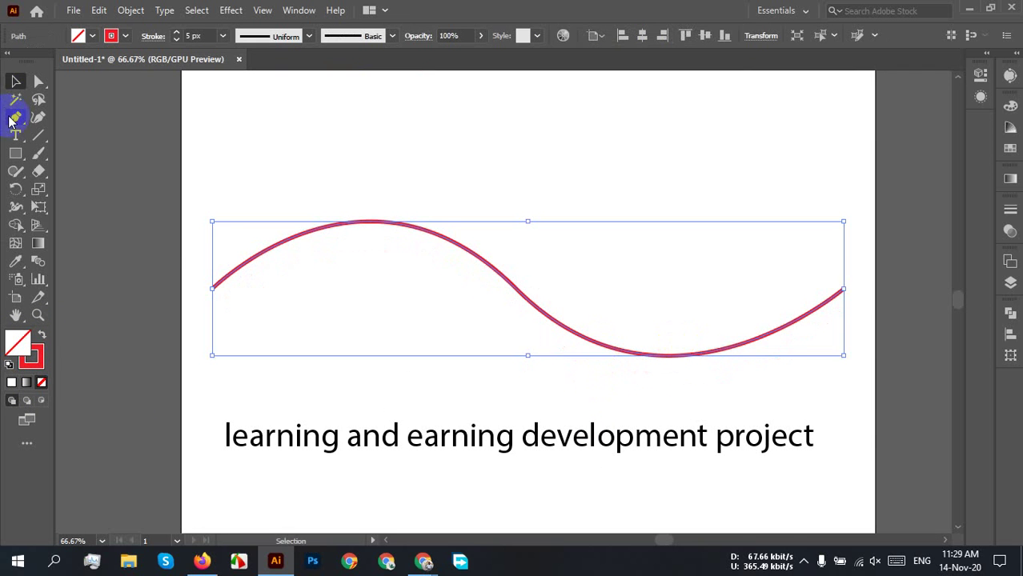
- Start path text near the left end of the artboard's wave with the Type on a Path tool
{"action": "left_click", "coordinate": [13, 138]}
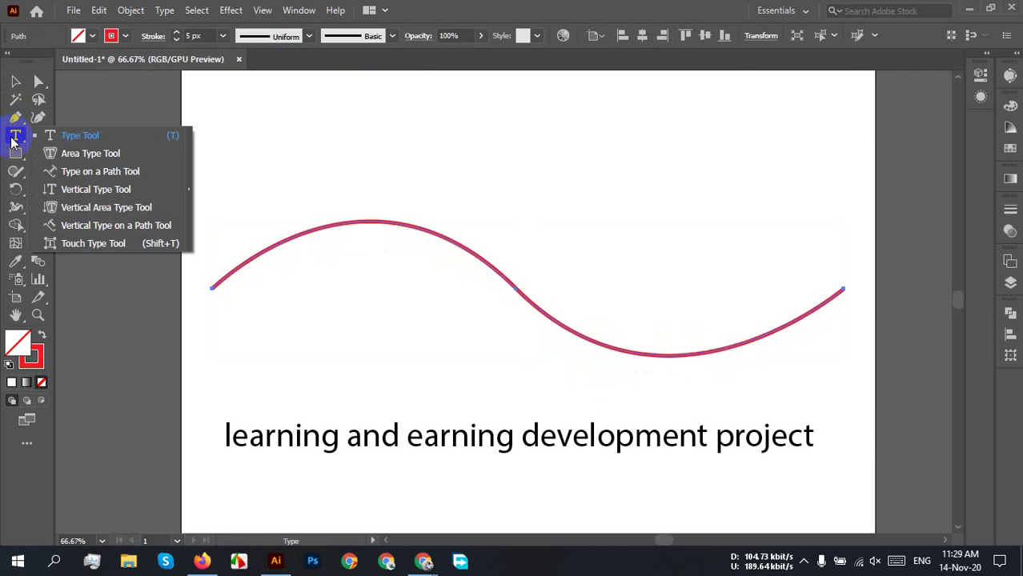
{"action": "left_click_drag", "start_coordinate": [12, 143], "coordinate": [113, 134]}
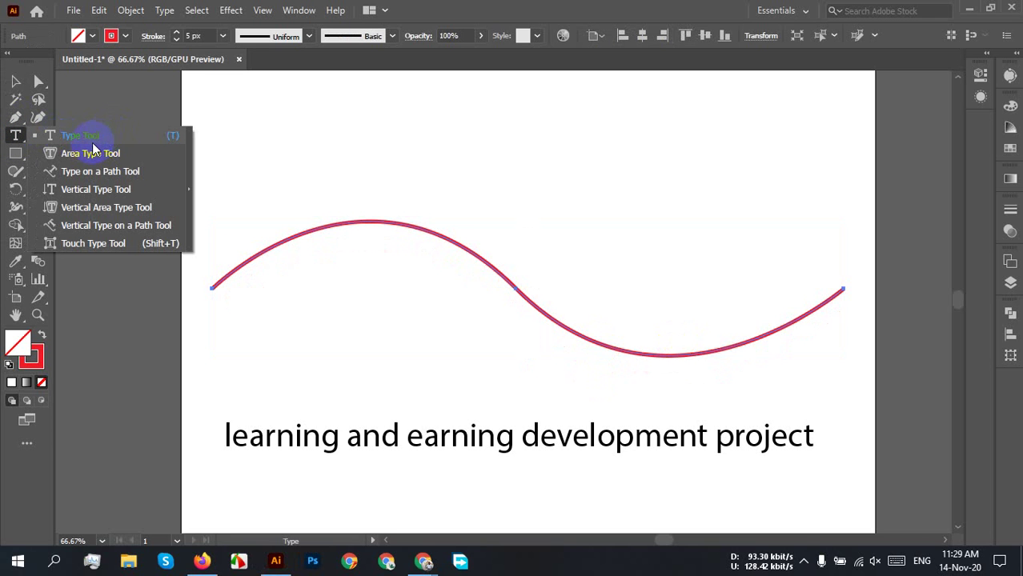
{"action": "left_click_drag", "start_coordinate": [92, 144], "coordinate": [52, 136]}
{"action": "left_click_drag", "start_coordinate": [64, 142], "coordinate": [81, 160]}
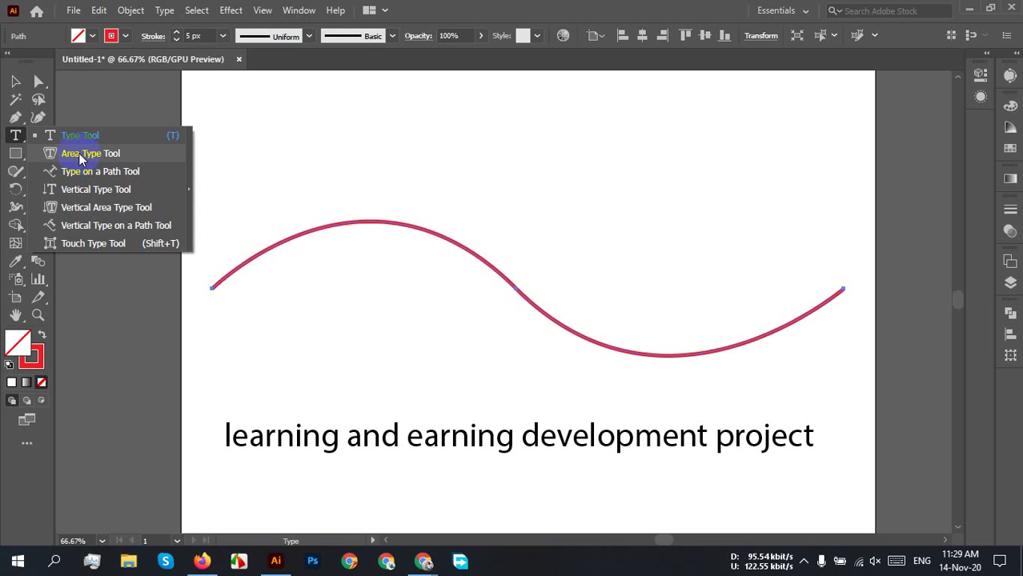
{"action": "left_click_drag", "start_coordinate": [73, 162], "coordinate": [890, 334]}
{"action": "double_click", "coordinate": [367, 435]}
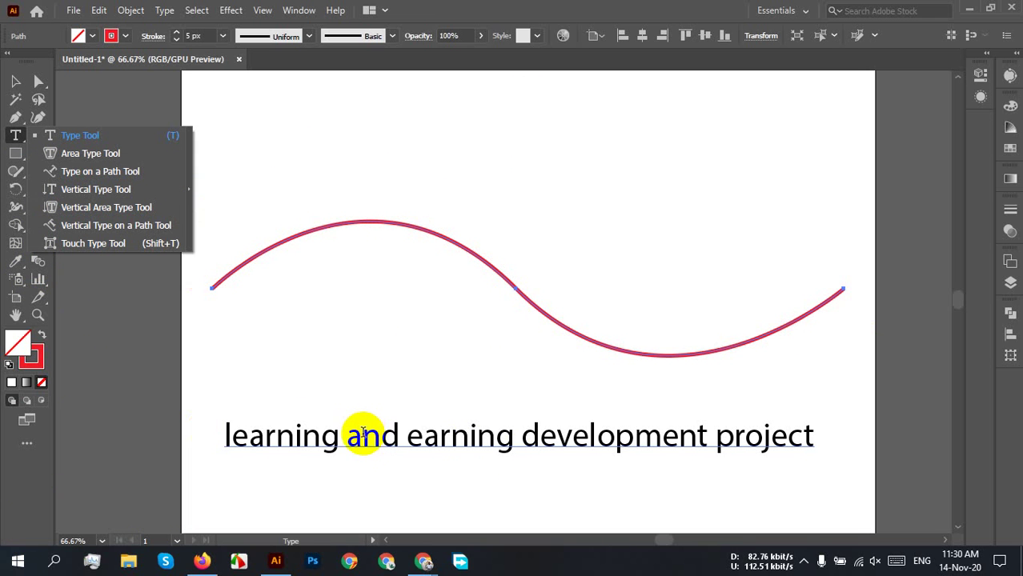
{"action": "key", "text": "Escape"}
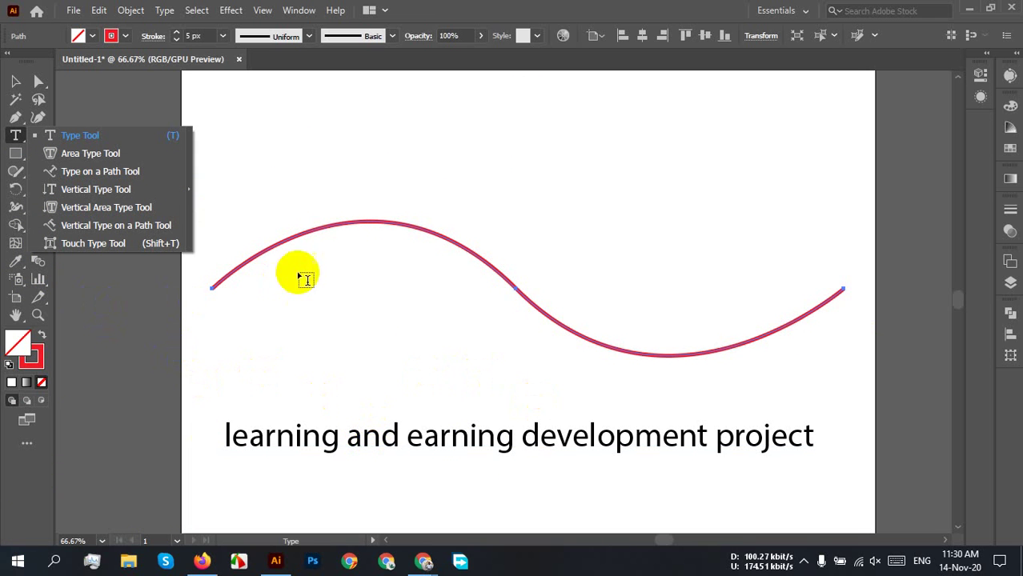
{"action": "left_click", "coordinate": [89, 175]}
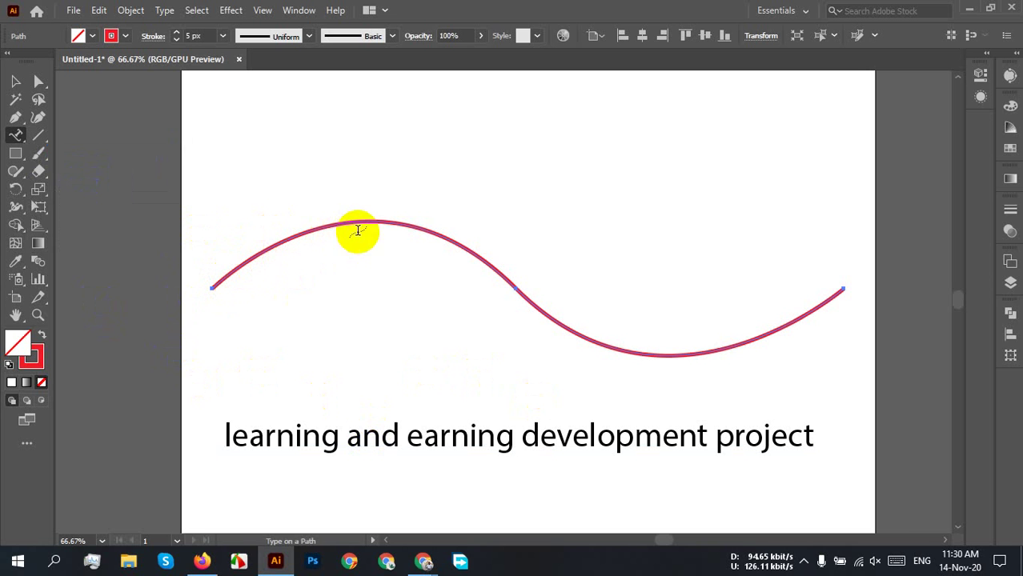
{"action": "left_click", "coordinate": [226, 273]}
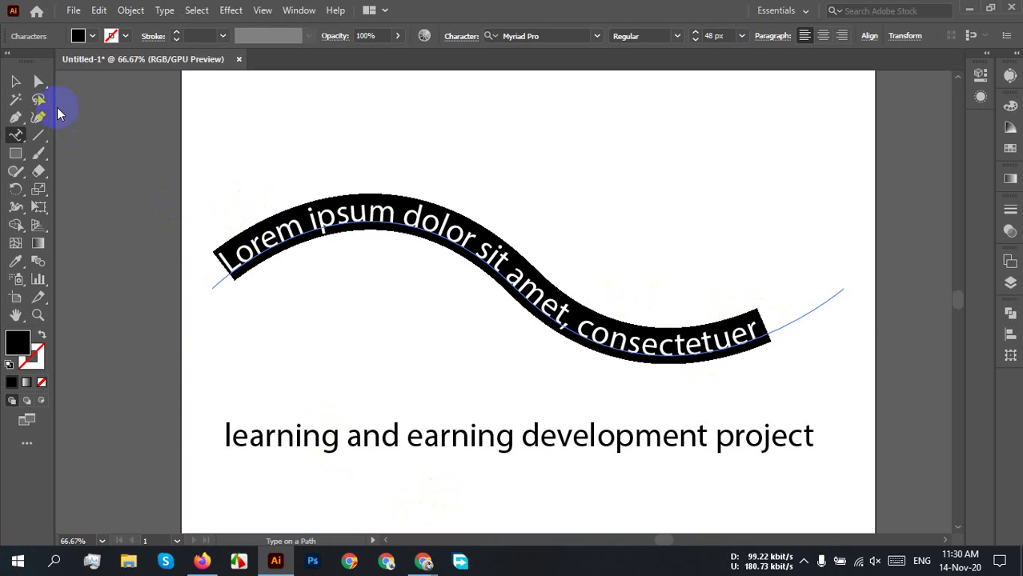
- Replace the placeholder text on the wave with "Learning and earning development project" and finish editing the text
{"action": "left_click_drag", "start_coordinate": [219, 258], "coordinate": [235, 248]}
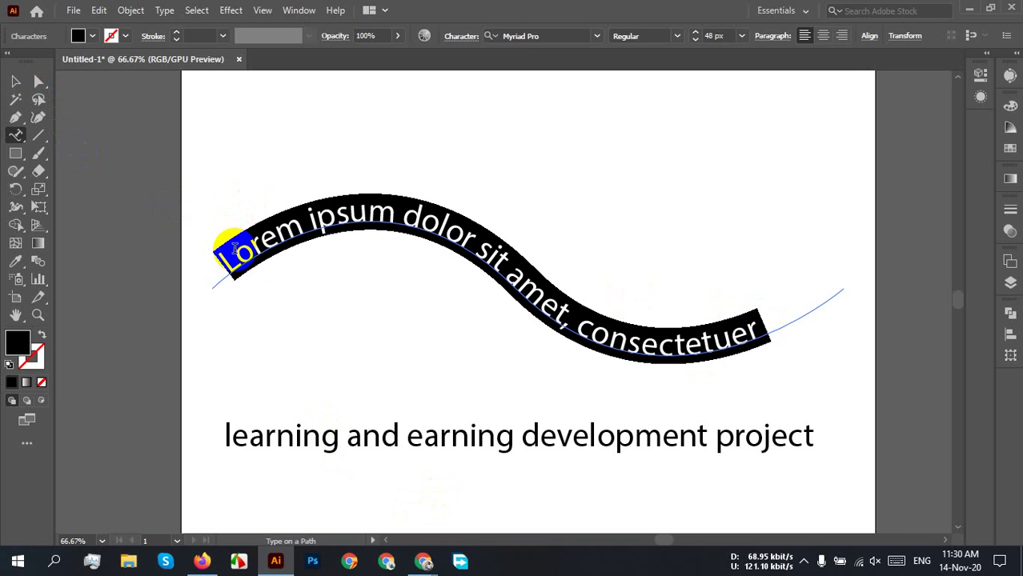
{"action": "type", "text": "Lear"}
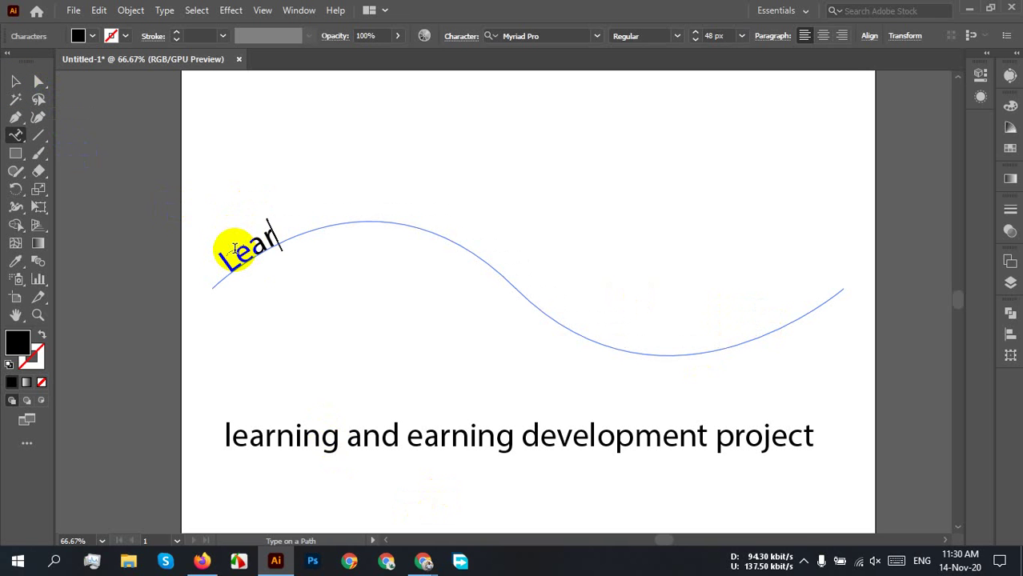
{"action": "type", "text": "ning "}
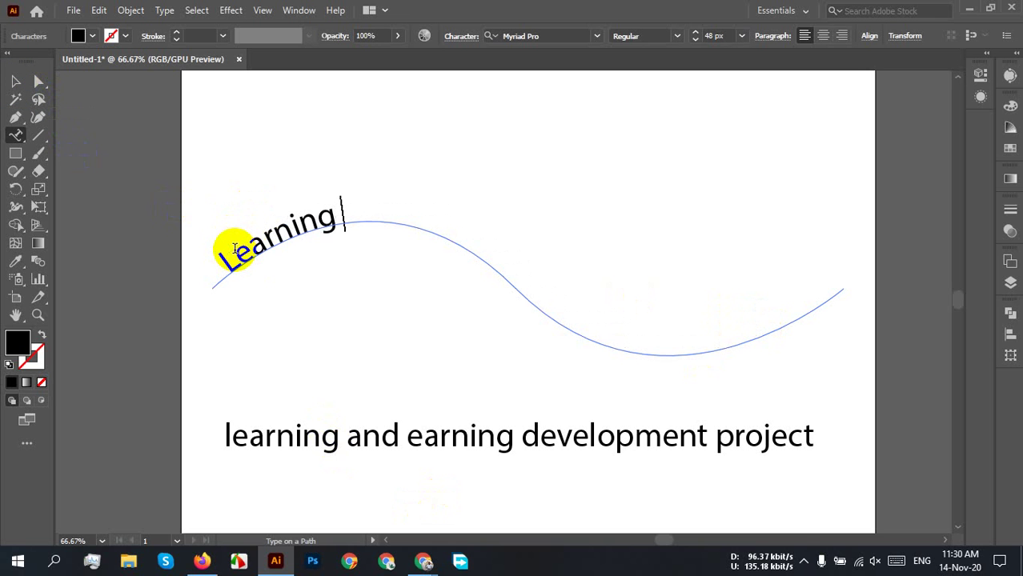
{"action": "type", "text": "and"}
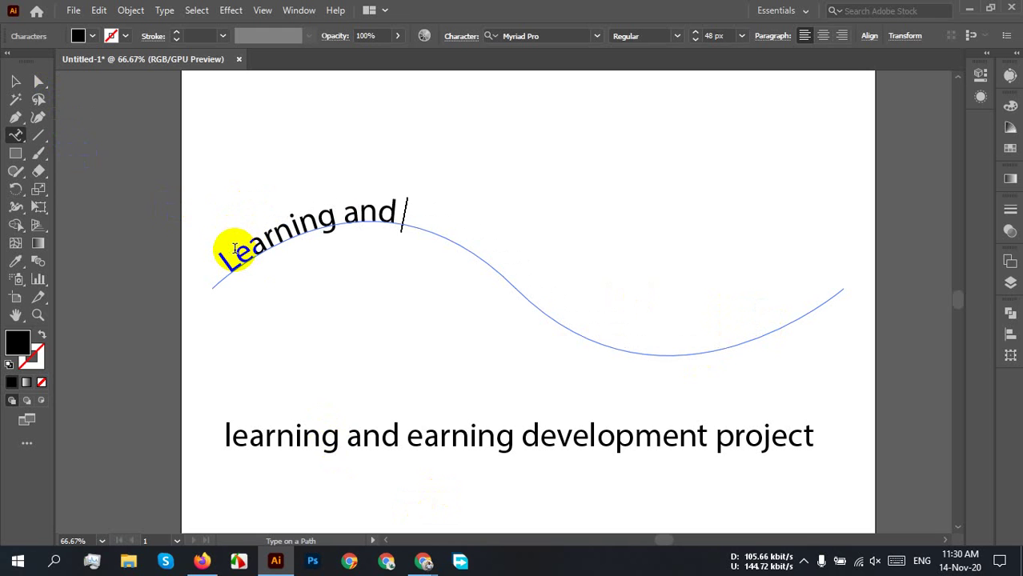
{"action": "type", "text": " earni"}
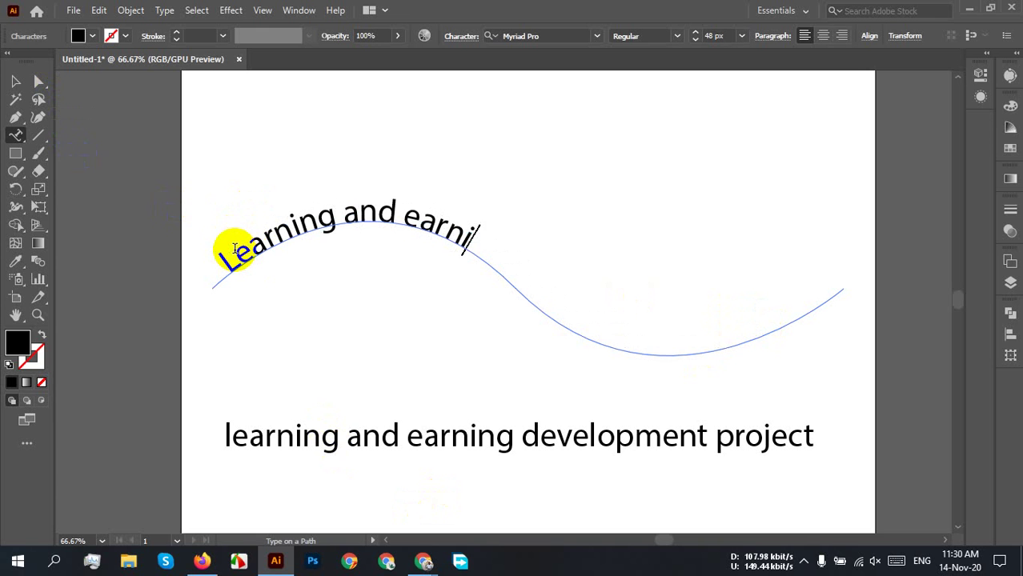
{"action": "type", "text": "ng"}
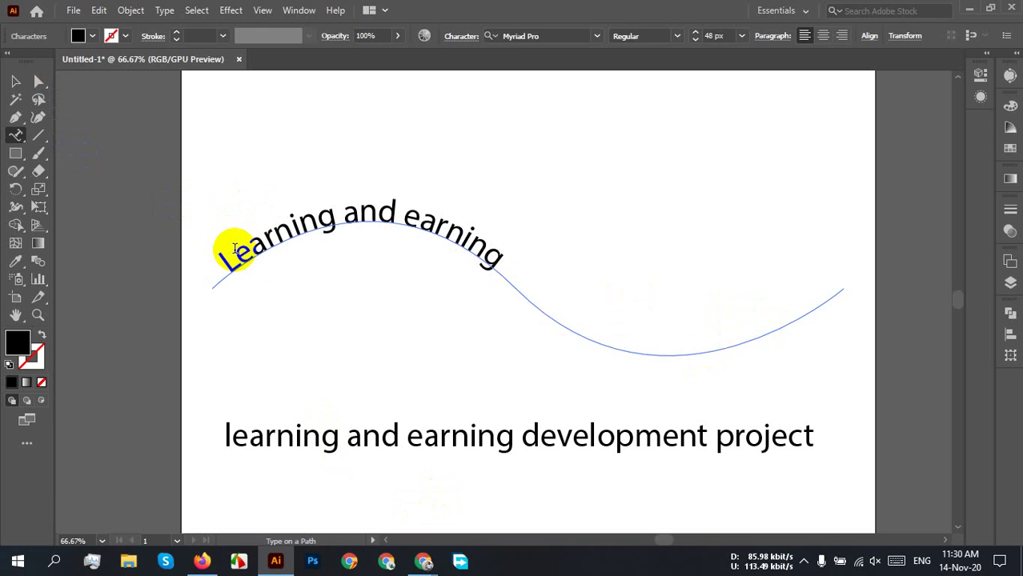
{"action": "type", "text": " develo"}
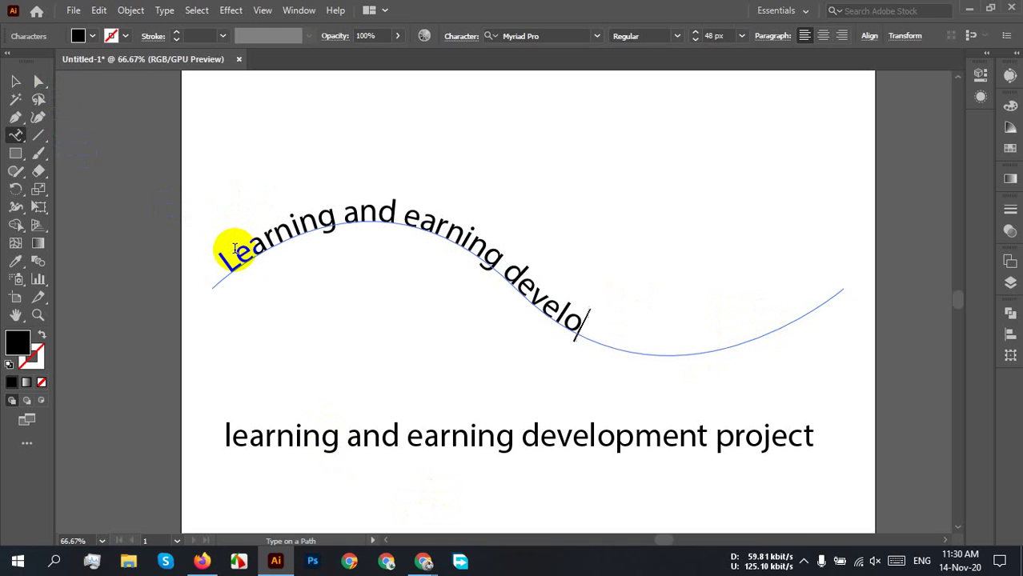
{"action": "type", "text": "pment"}
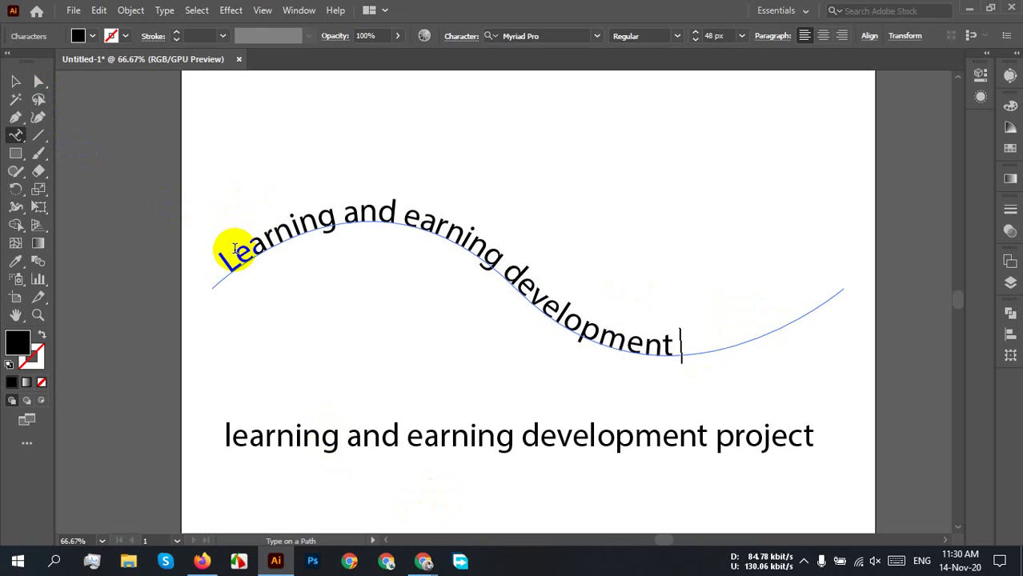
{"action": "type", "text": " proj"}
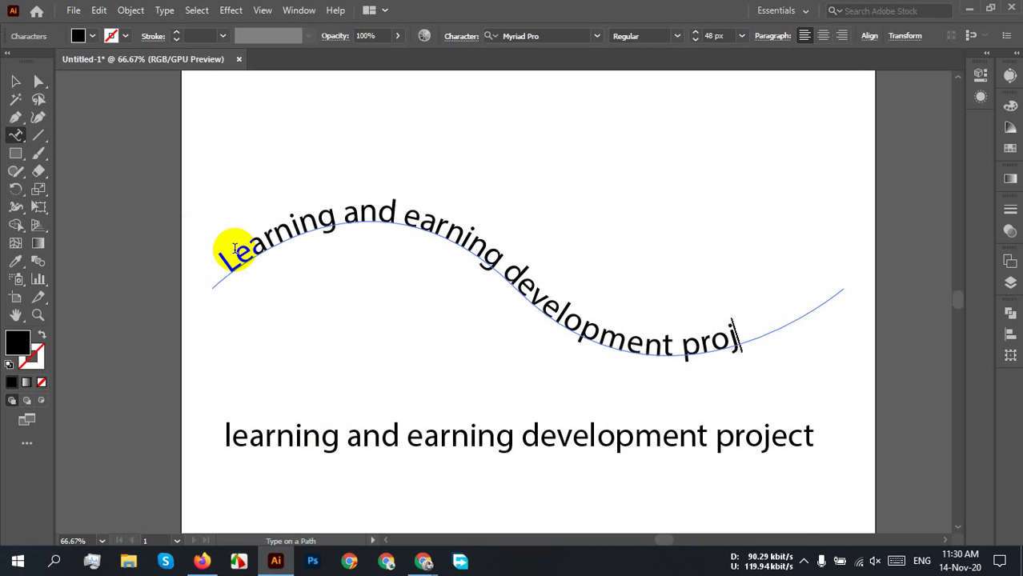
{"action": "type", "text": "ect"}
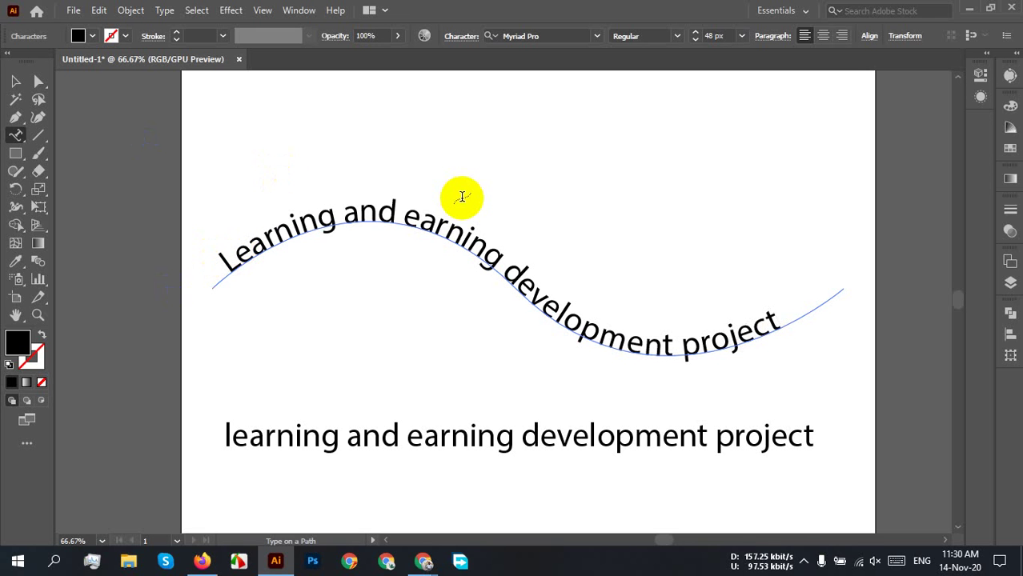
{"action": "left_click", "coordinate": [15, 80]}
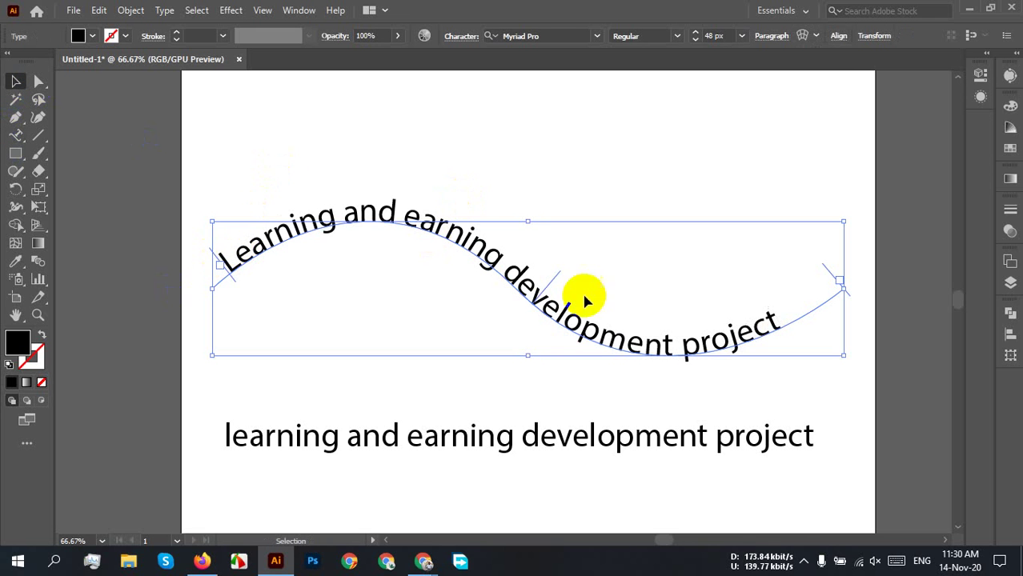
- Move the curved text up near the artboard's upper edge and bring the red wave copy onto the artboard beneath it
{"action": "scroll", "coordinate": [623, 301], "scroll_direction": "down", "scroll_amount": 2}
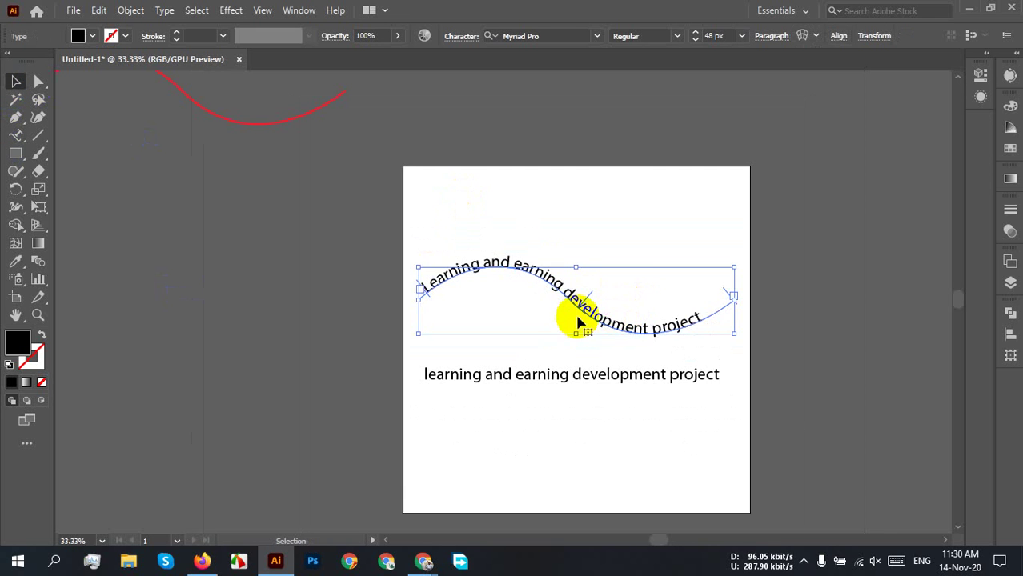
{"action": "left_click_drag", "start_coordinate": [585, 306], "coordinate": [590, 239]}
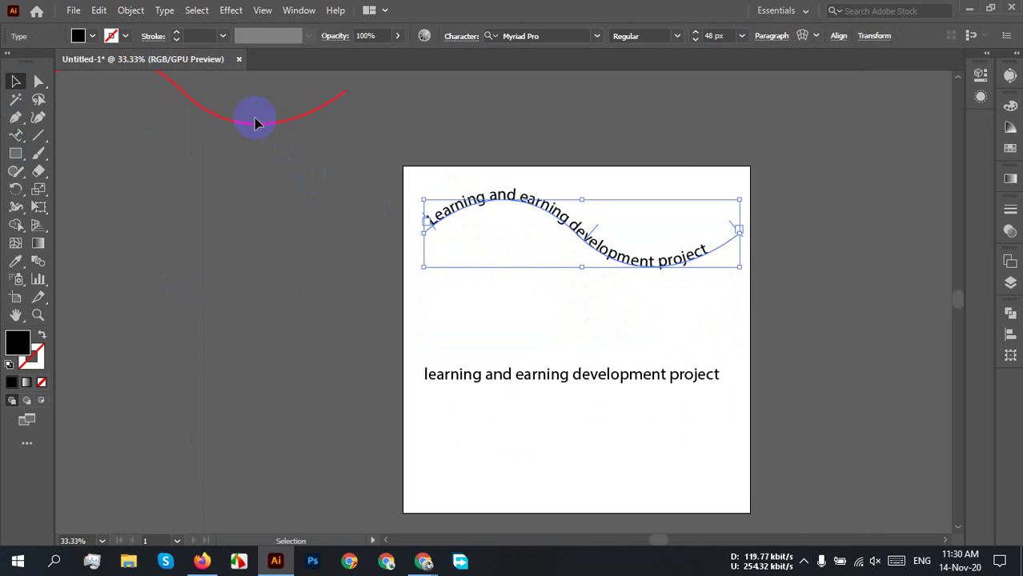
{"action": "left_click_drag", "start_coordinate": [653, 265], "coordinate": [635, 354]}
{"action": "scroll", "coordinate": [621, 353], "scroll_direction": "up", "scroll_amount": 3}
{"action": "scroll", "coordinate": [628, 324], "scroll_direction": "left", "scroll_amount": 2}
{"action": "scroll", "coordinate": [565, 316], "scroll_direction": "right", "scroll_amount": 1}
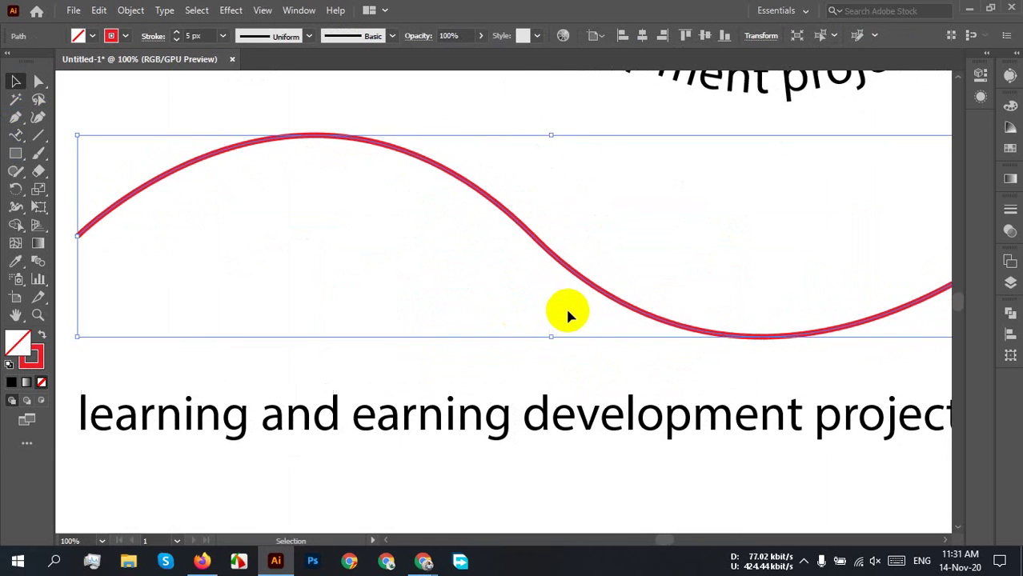
- Move the straight text line well down below the red wave, and shift the wave slightly down from the curved text
{"action": "scroll", "coordinate": [565, 312], "scroll_direction": "down", "scroll_amount": 1}
{"action": "left_click", "coordinate": [708, 324]}
{"action": "left_click_drag", "start_coordinate": [605, 380], "coordinate": [616, 497]}
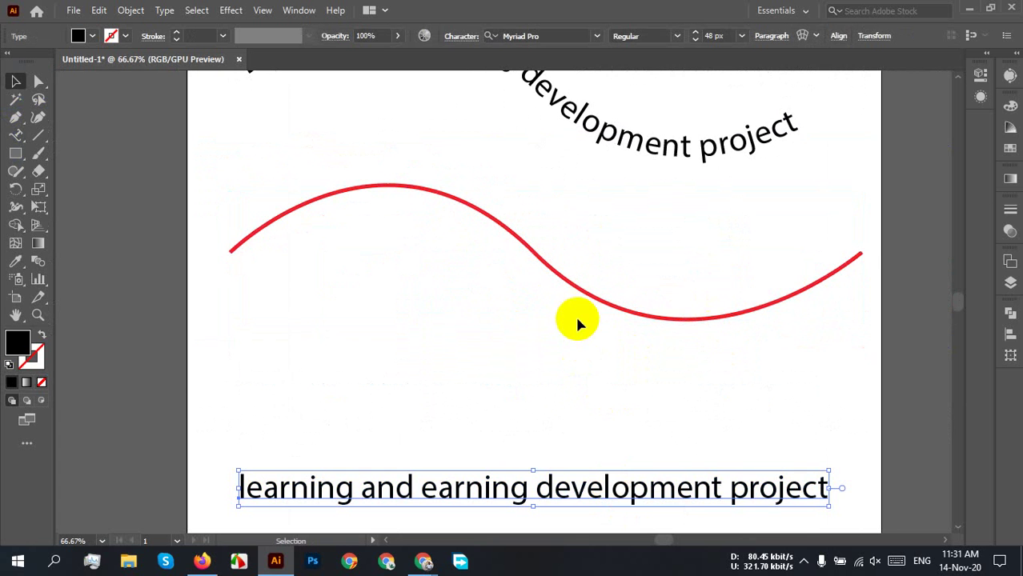
{"action": "left_click_drag", "start_coordinate": [584, 289], "coordinate": [584, 314]}
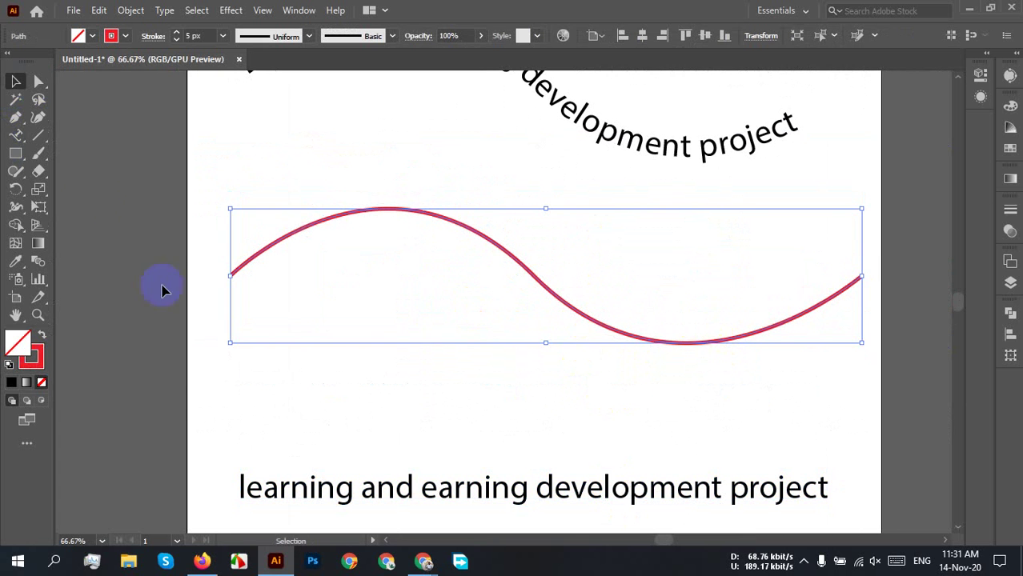
- Try starting path text just before the first crest of the red wave with the Type on a Path tool, and undo it
{"action": "left_click", "coordinate": [17, 140]}
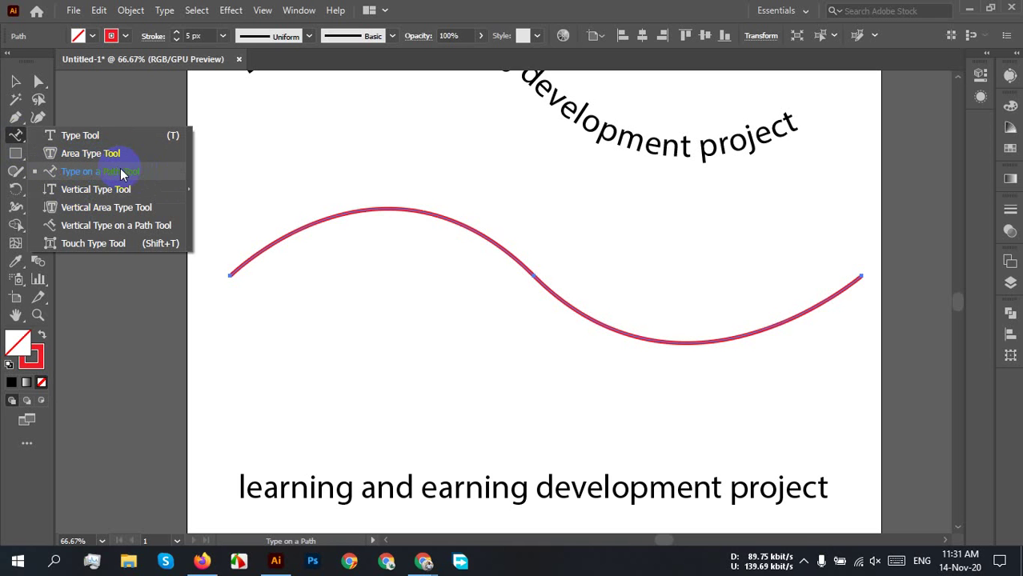
{"action": "left_click", "coordinate": [155, 173]}
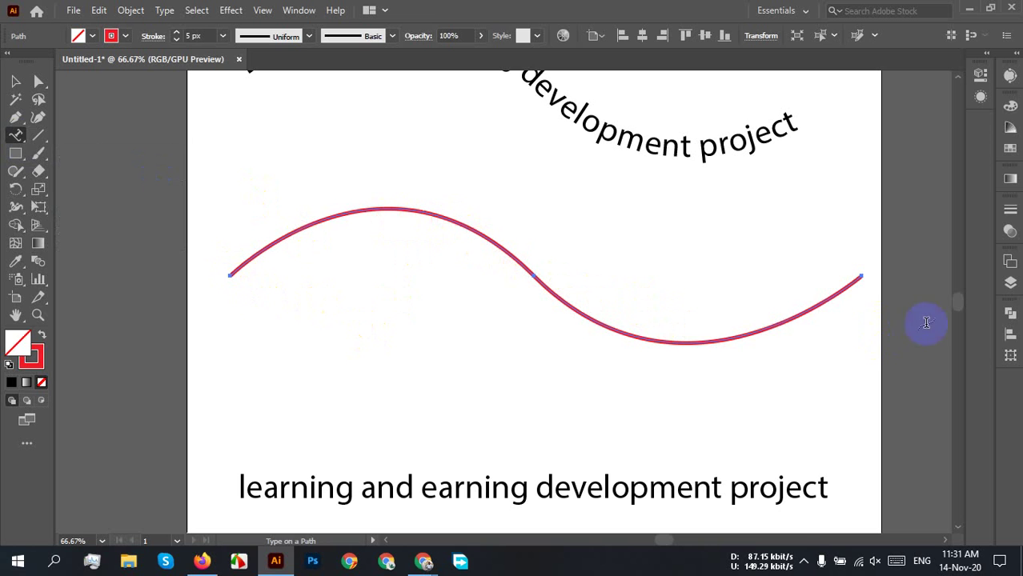
{"action": "left_click", "coordinate": [338, 213]}
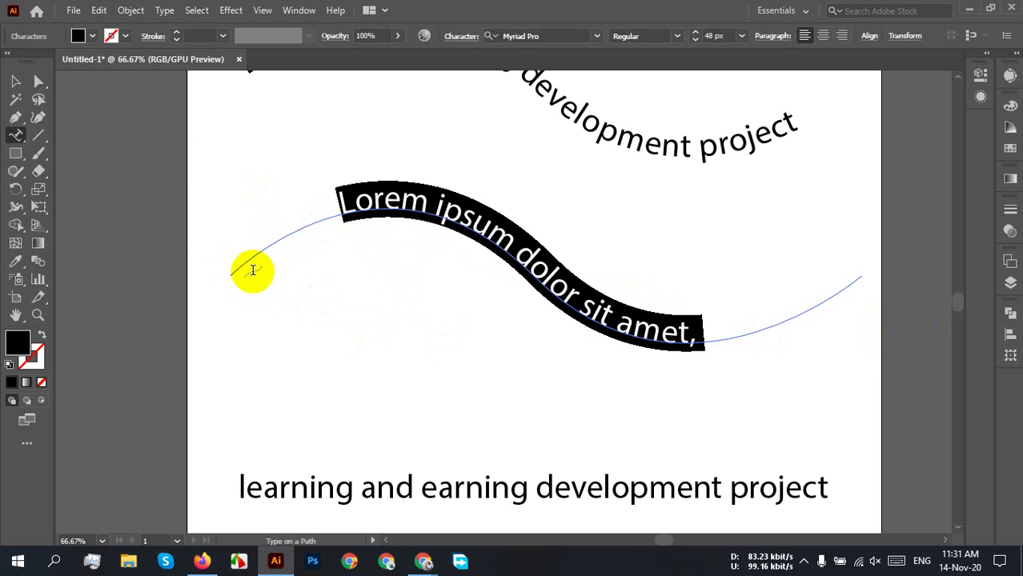
{"action": "scroll", "coordinate": [336, 288], "scroll_direction": "up", "scroll_amount": 3}
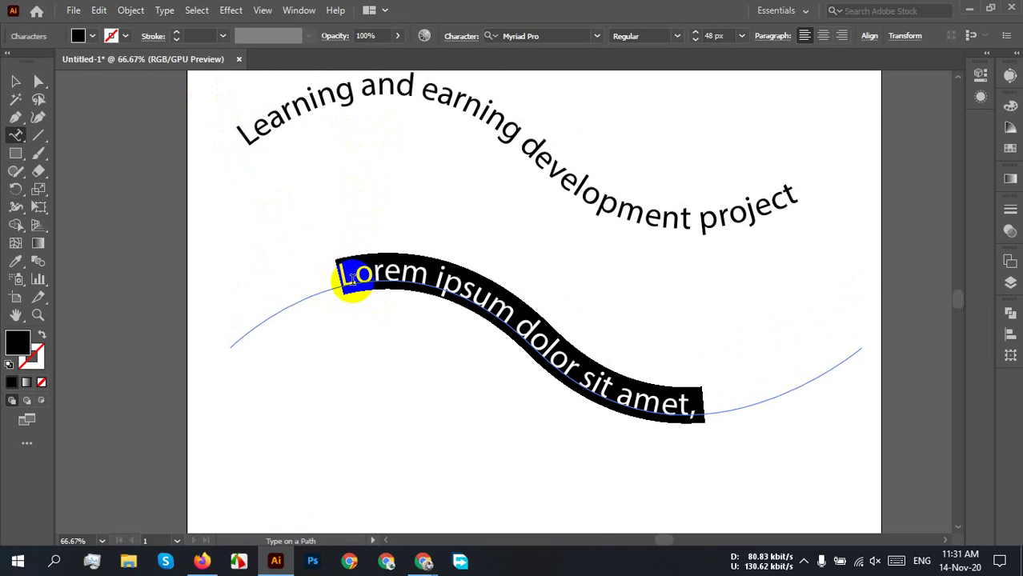
{"action": "key", "text": "ctrl+z"}
{"action": "key", "text": "ctrl+z"}
- Try starting path text near the midpoint of the red wave, and undo it
{"action": "left_click", "coordinate": [520, 338]}
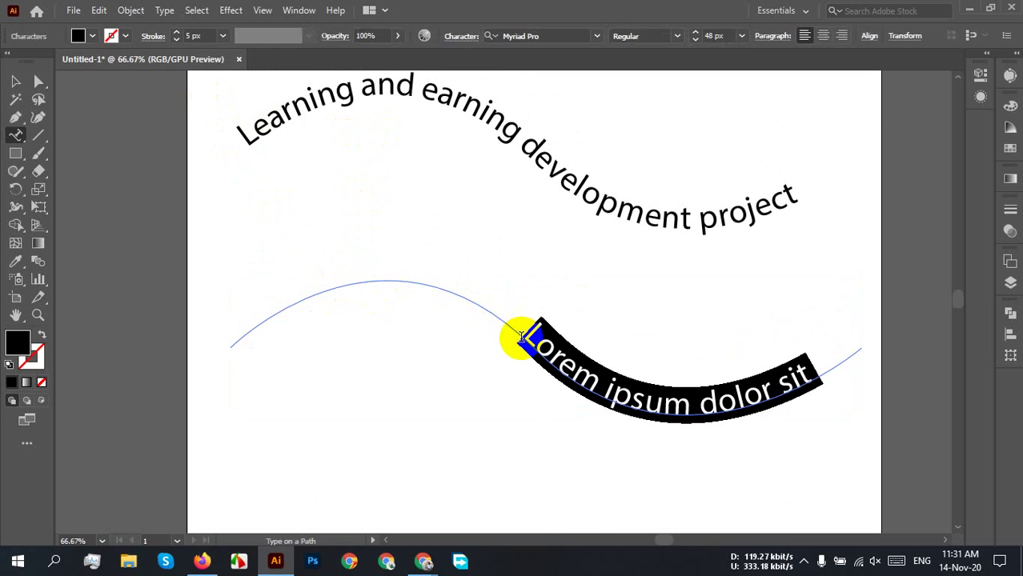
{"action": "key", "text": "ctrl+z"}
{"action": "key", "text": "ctrl+z"}
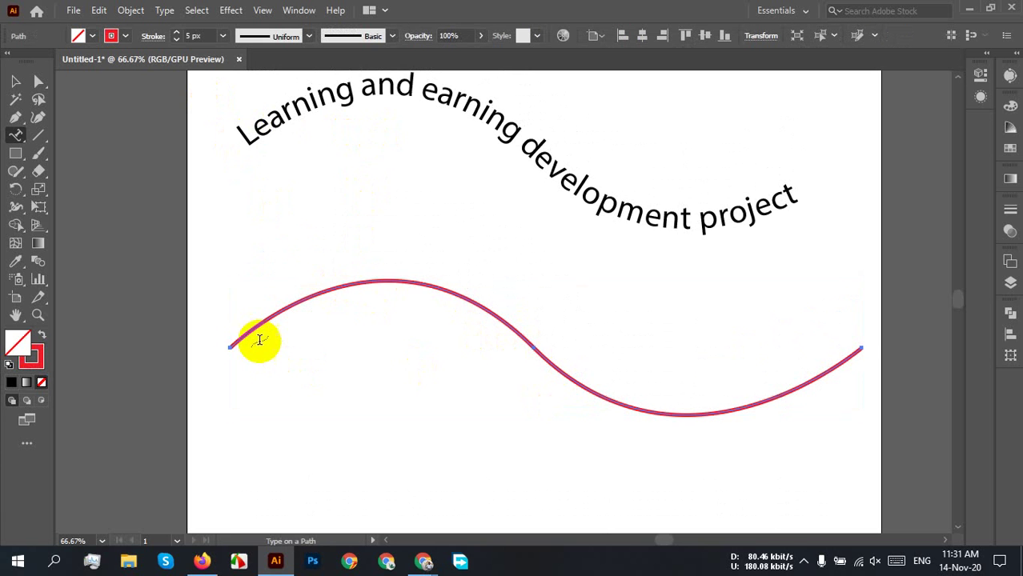
- Start path text on the red wave a short way after its left end with the Type on a Path tool
{"action": "left_click", "coordinate": [254, 335]}
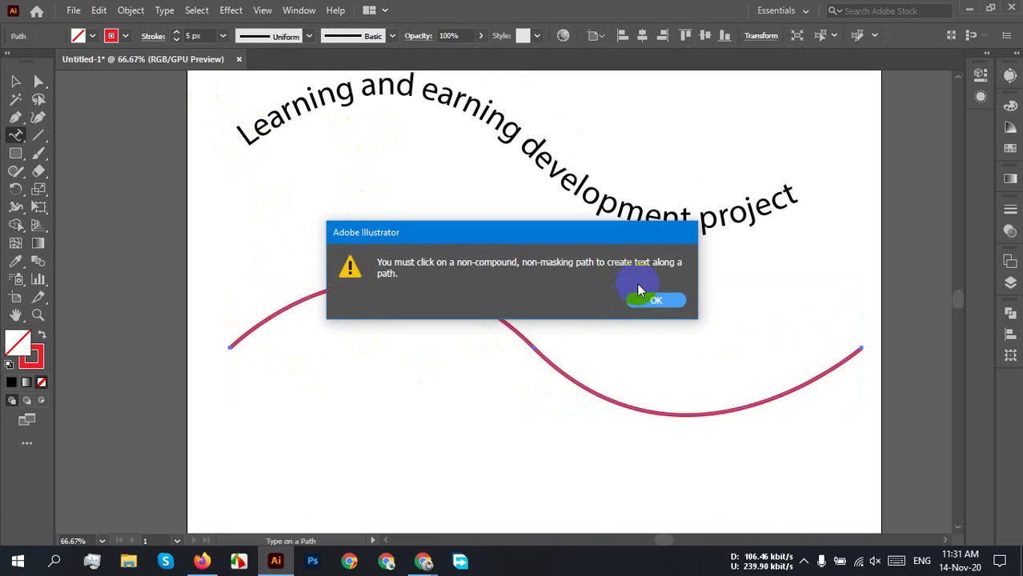
{"action": "left_click", "coordinate": [652, 297]}
{"action": "left_click", "coordinate": [290, 304]}
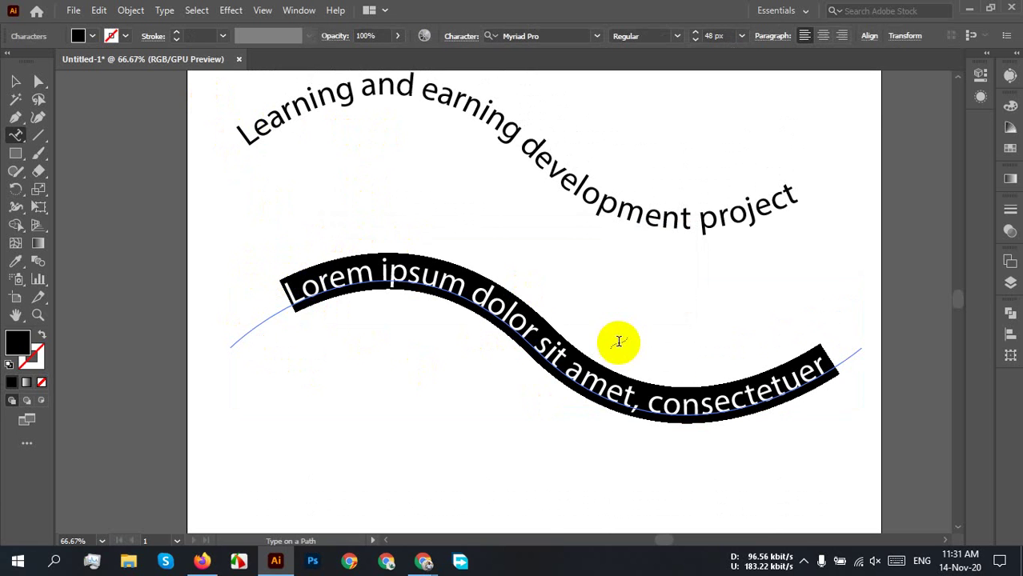
{"action": "left_click", "coordinate": [590, 355]}
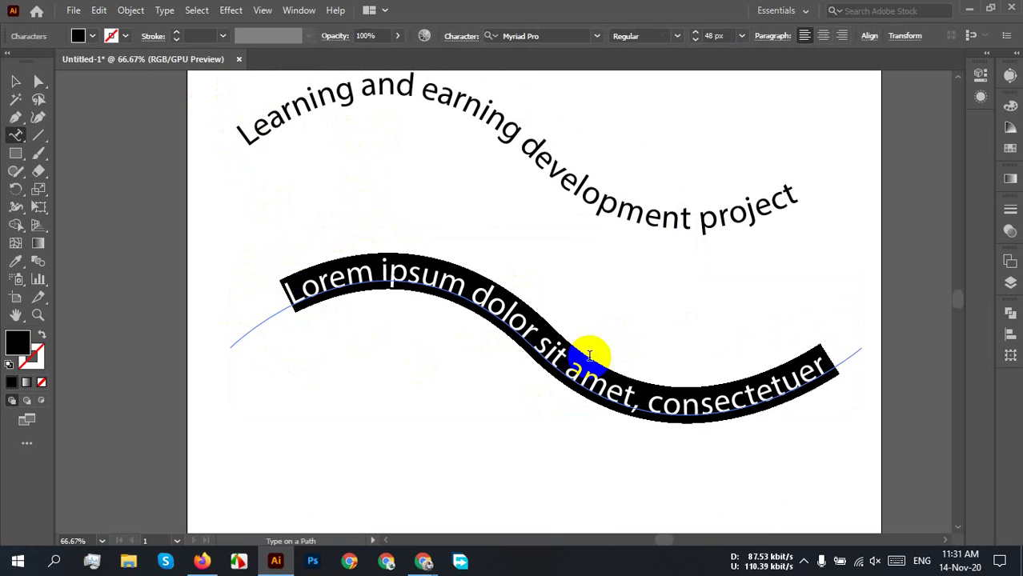
{"action": "left_click", "coordinate": [318, 302]}
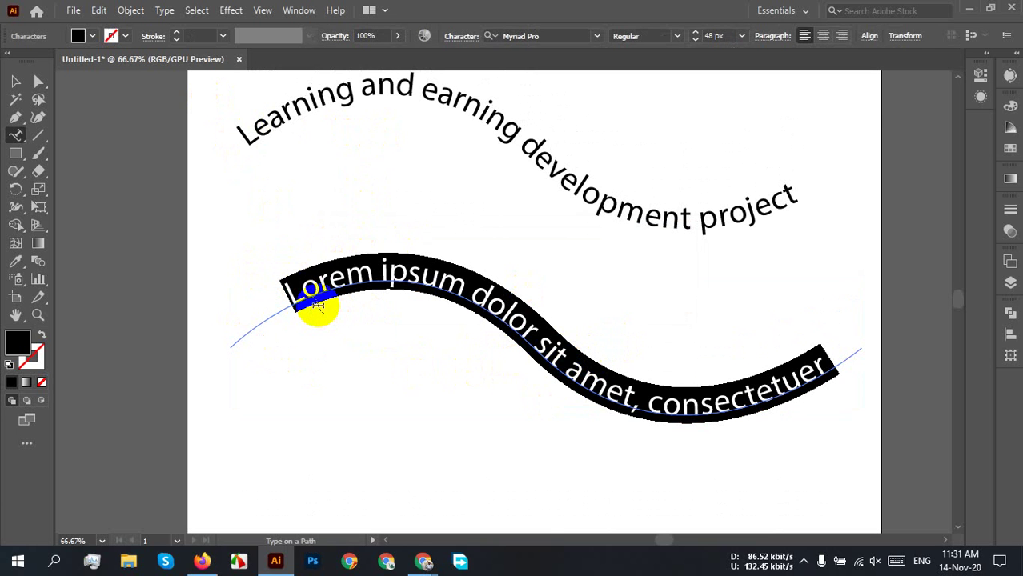
- Replace the placeholder text on the wave with "Learning and earning development project" and finish text editing
{"action": "type", "text": "Learni"}
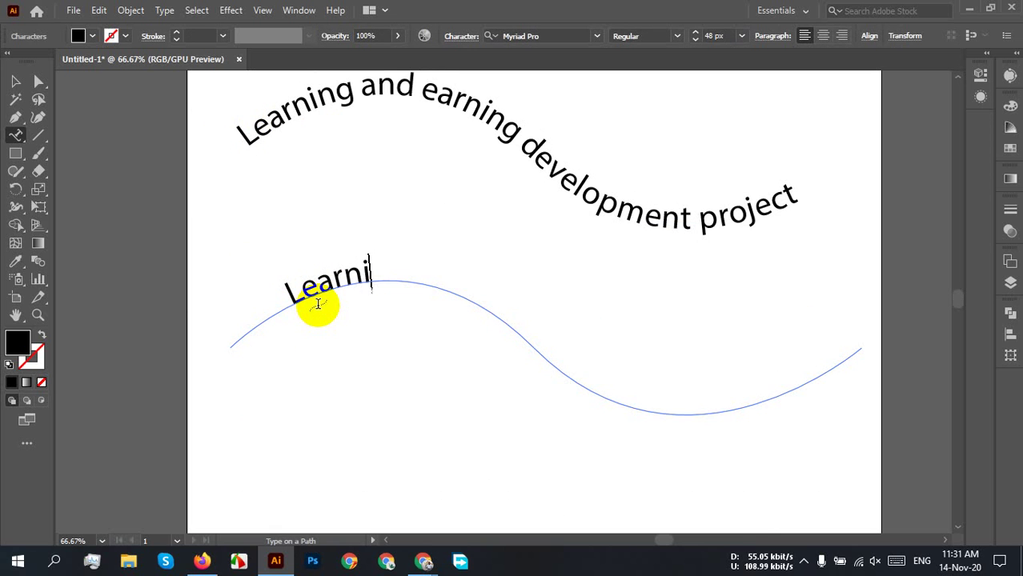
{"action": "type", "text": "ng a"}
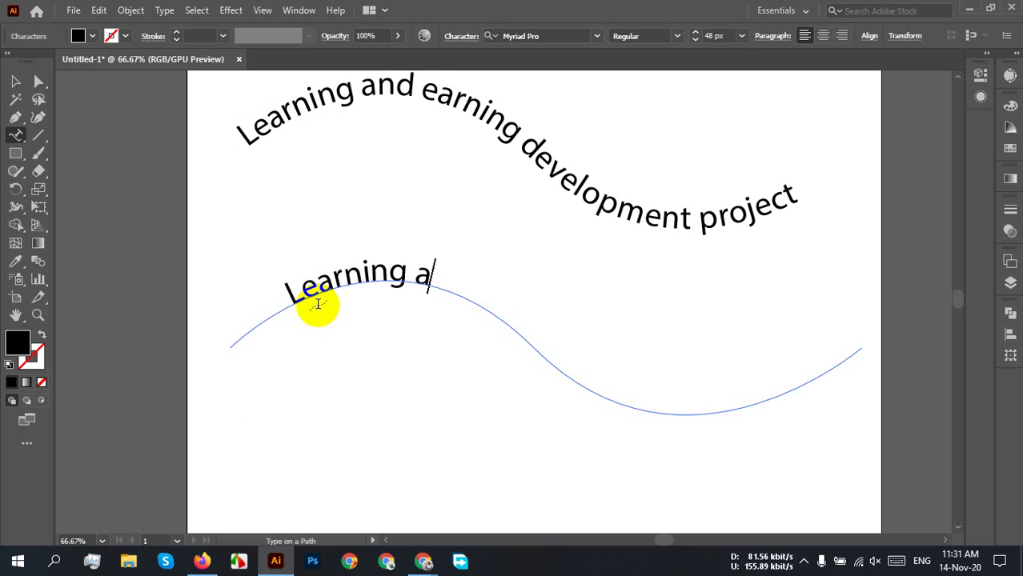
{"action": "type", "text": "nd ea"}
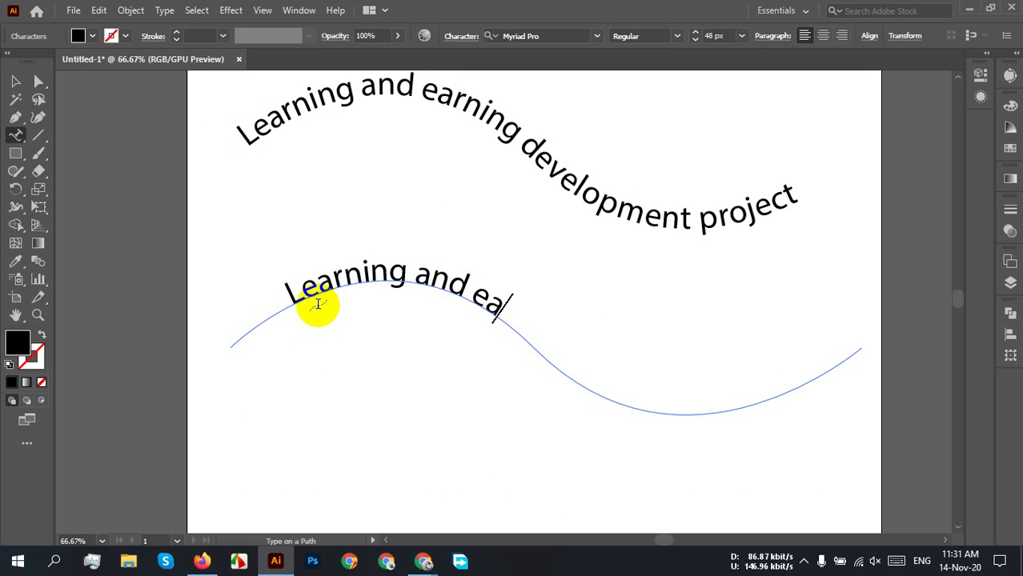
{"action": "type", "text": "rning"}
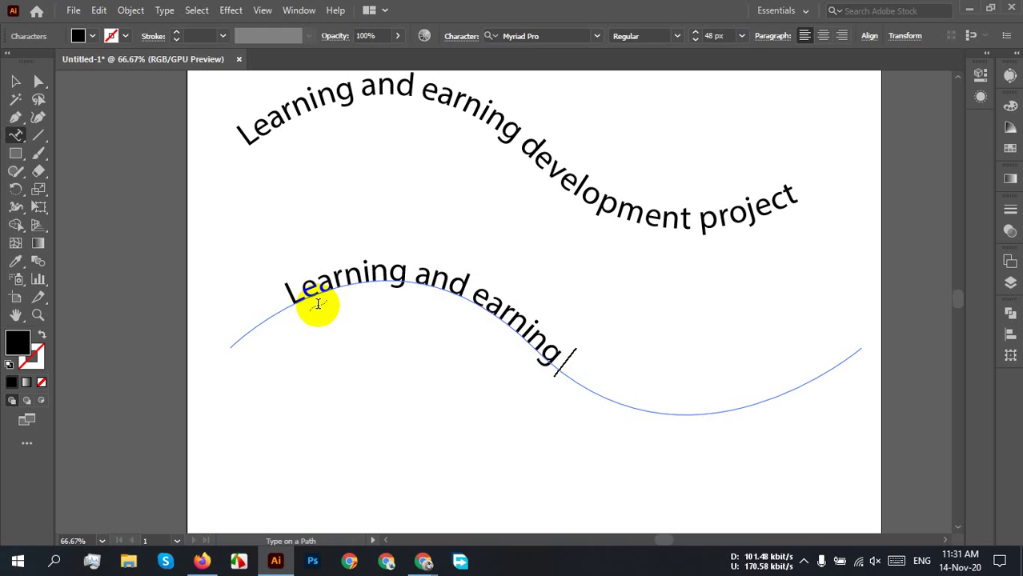
{"action": "type", "text": " develop"}
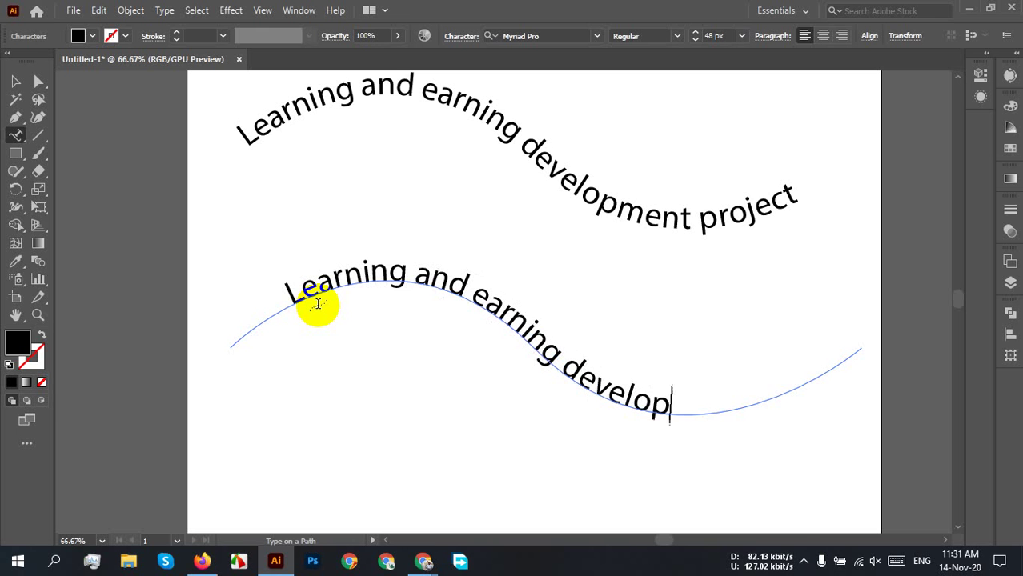
{"action": "type", "text": "ment "}
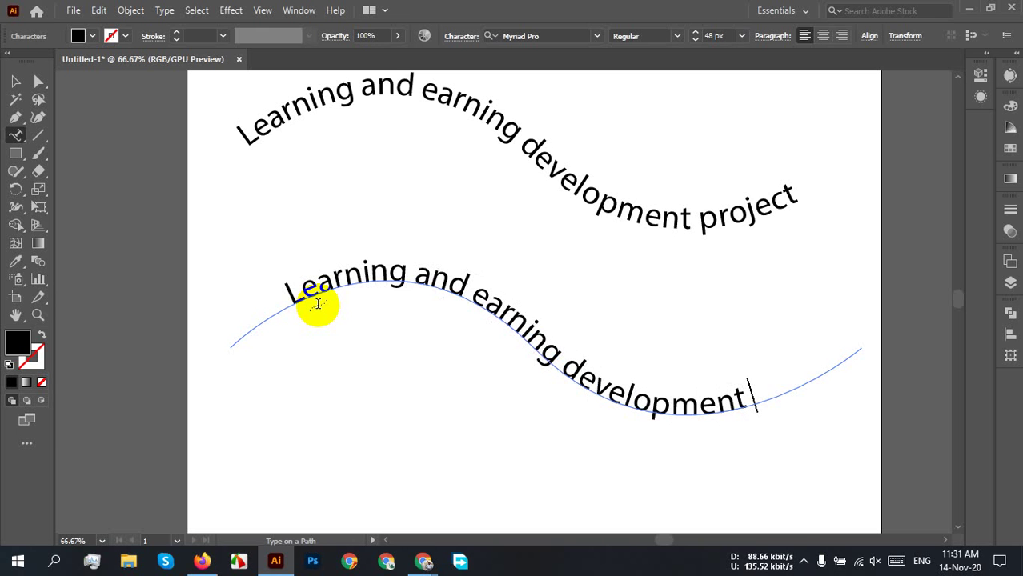
{"action": "type", "text": "pro"}
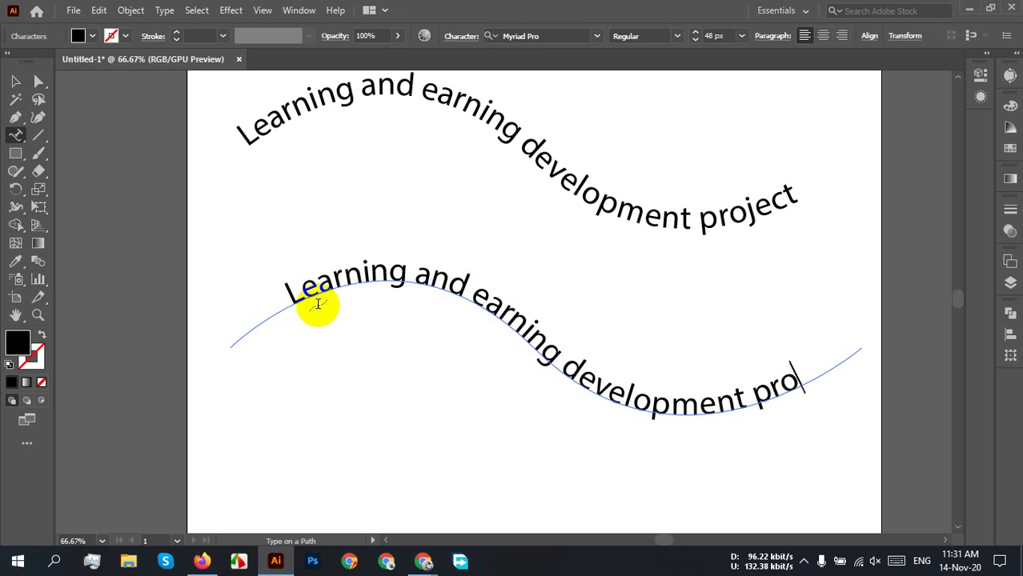
{"action": "type", "text": "ject"}
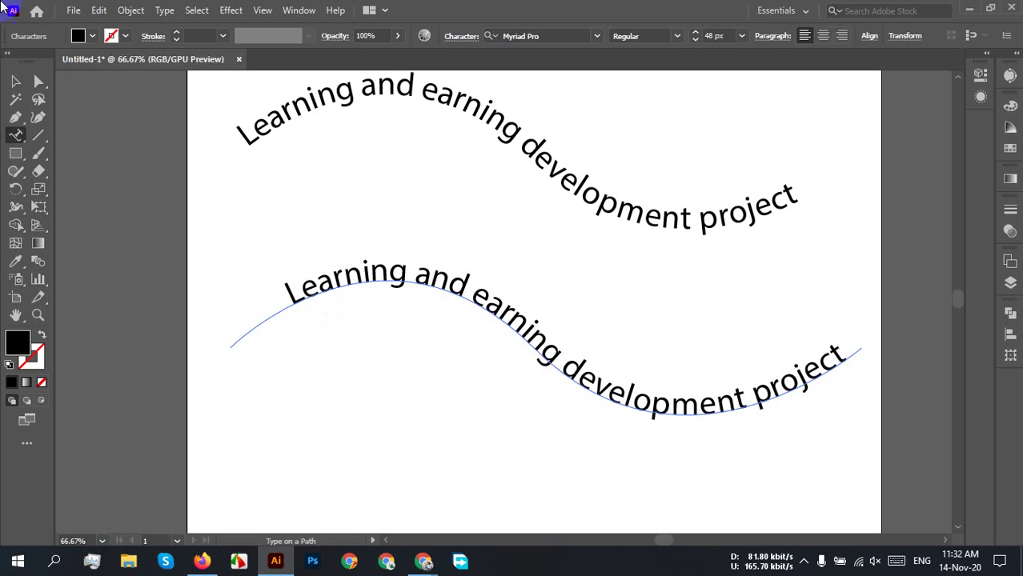
{"action": "left_click", "coordinate": [16, 81]}
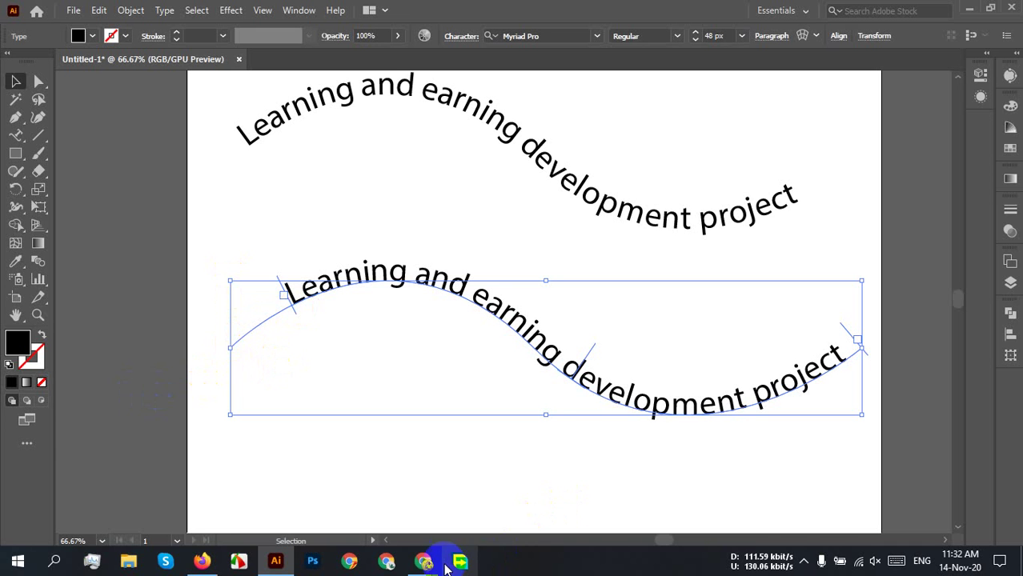
- Slide the new wave text back toward the path's start using its brackets, and nudge the whole text object slightly right and down
{"action": "mouse_move", "coordinate": [423, 558]}
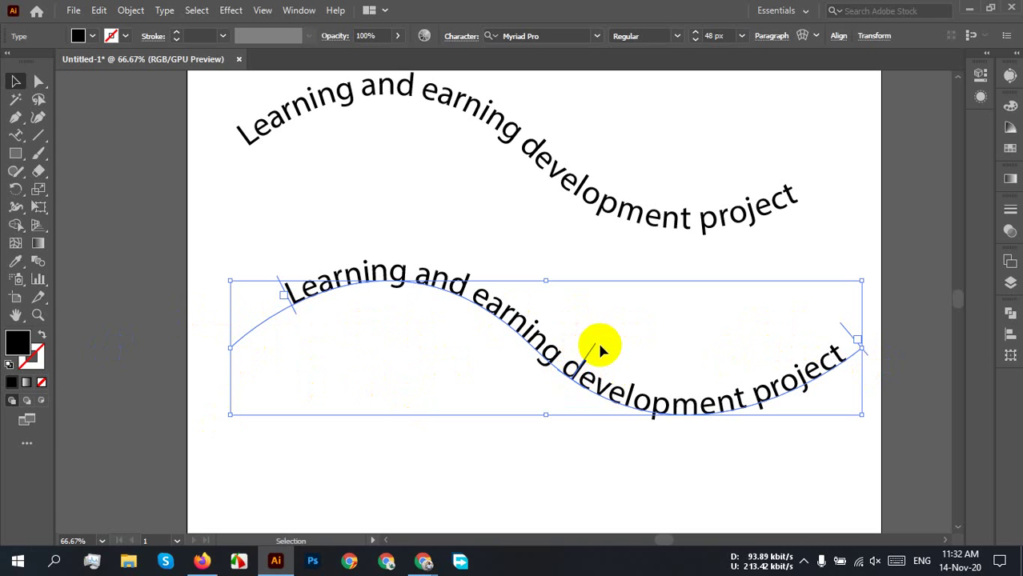
{"action": "left_click_drag", "start_coordinate": [600, 343], "coordinate": [587, 378]}
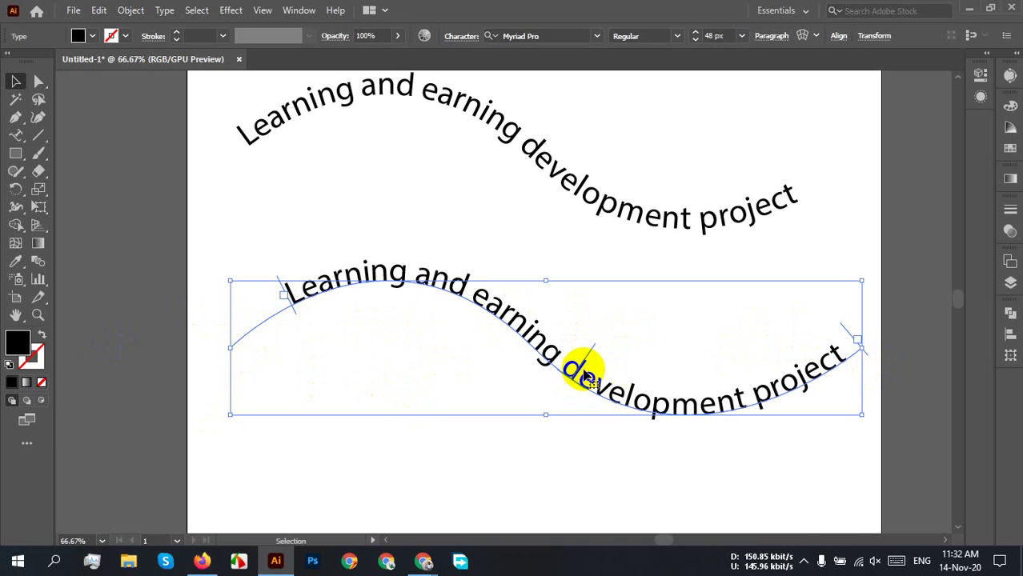
{"action": "scroll", "coordinate": [604, 377], "scroll_direction": "up", "scroll_amount": 6}
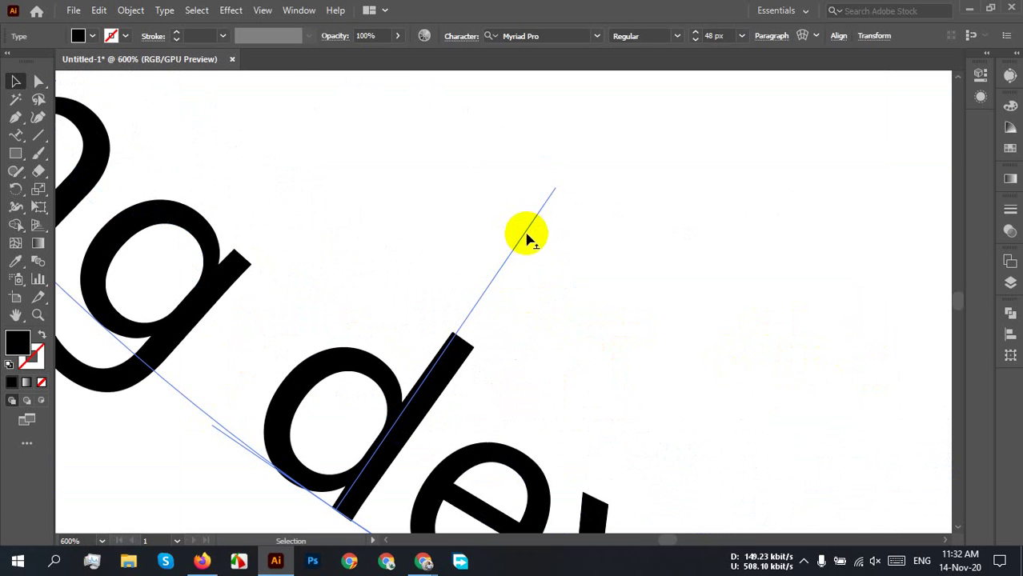
{"action": "scroll", "coordinate": [523, 245], "scroll_direction": "down", "scroll_amount": 2}
{"action": "scroll", "coordinate": [521, 247], "scroll_direction": "down", "scroll_amount": 3}
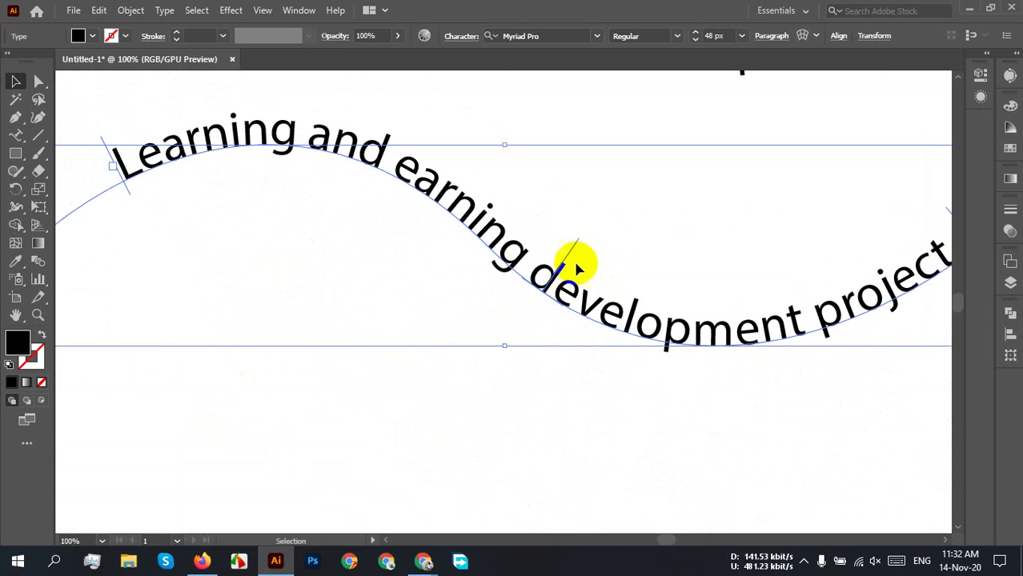
{"action": "scroll", "coordinate": [395, 258], "scroll_direction": "down", "scroll_amount": 1}
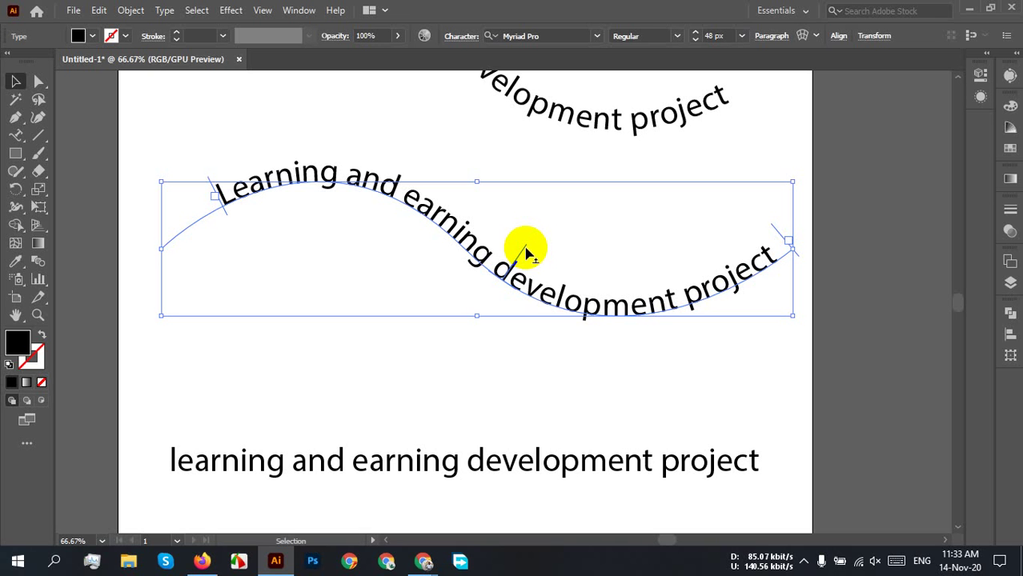
{"action": "left_click_drag", "start_coordinate": [526, 250], "coordinate": [491, 231]}
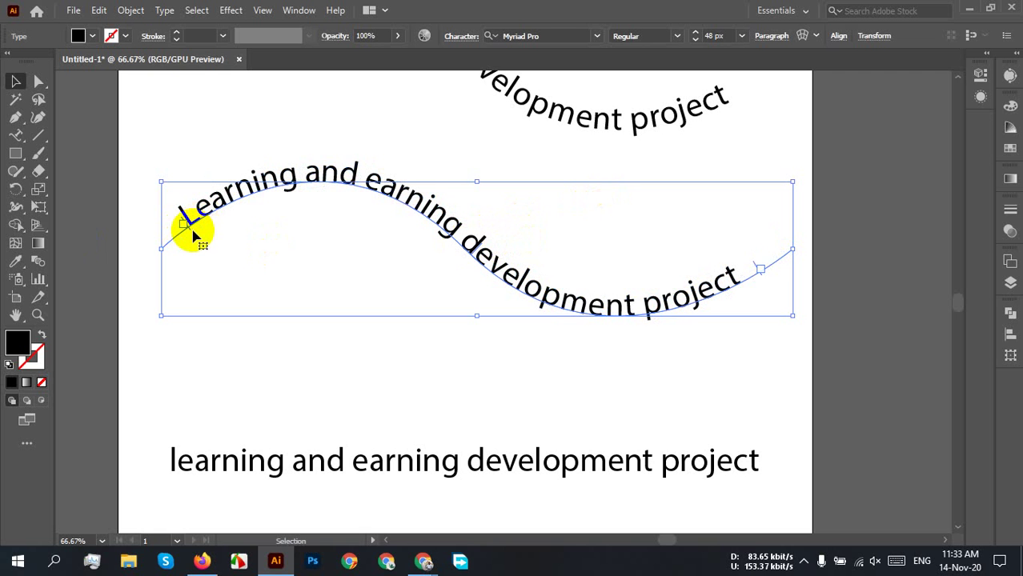
{"action": "left_click_drag", "start_coordinate": [192, 232], "coordinate": [178, 216]}
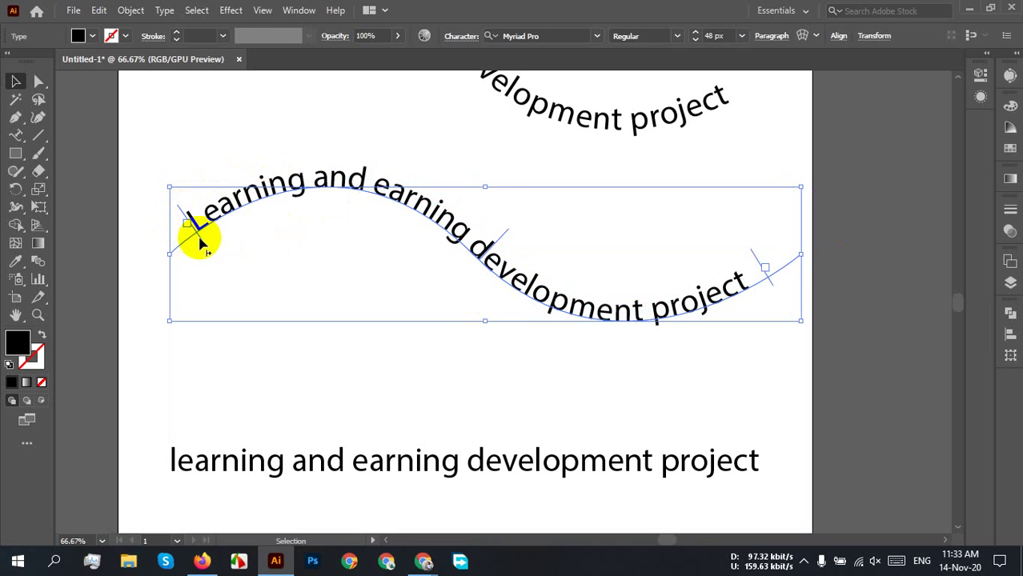
{"action": "mouse_move", "coordinate": [202, 244]}
{"action": "left_mouse_down"}
{"action": "mouse_move", "coordinate": [228, 221]}
{"action": "mouse_move", "coordinate": [280, 218]}
{"action": "mouse_move", "coordinate": [201, 246]}
{"action": "left_mouse_up"}
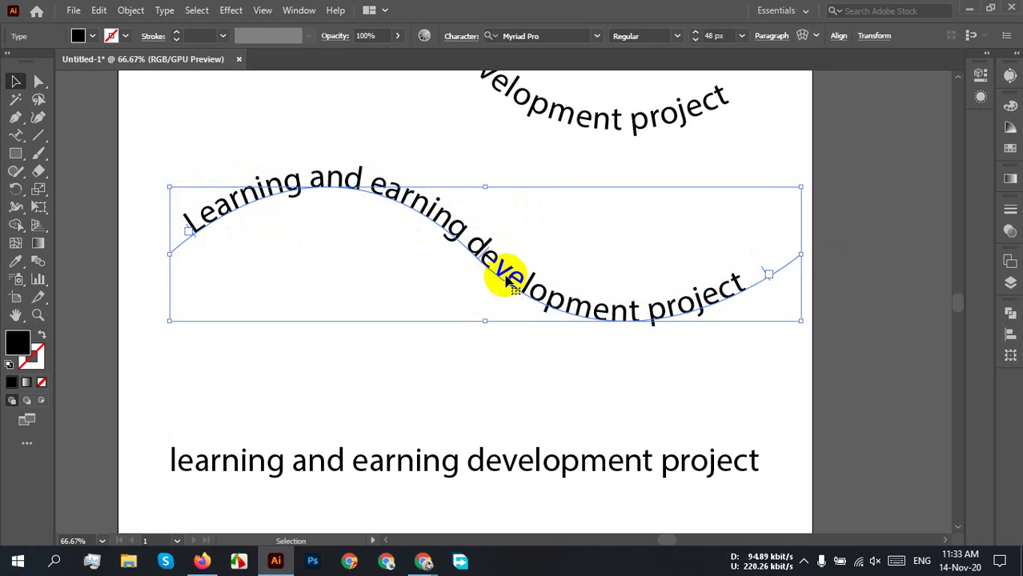
- Examine the center brackets of the lower and upper curved texts close up at the word "development"
{"action": "scroll", "coordinate": [506, 267], "scroll_direction": "up", "scroll_amount": 4}
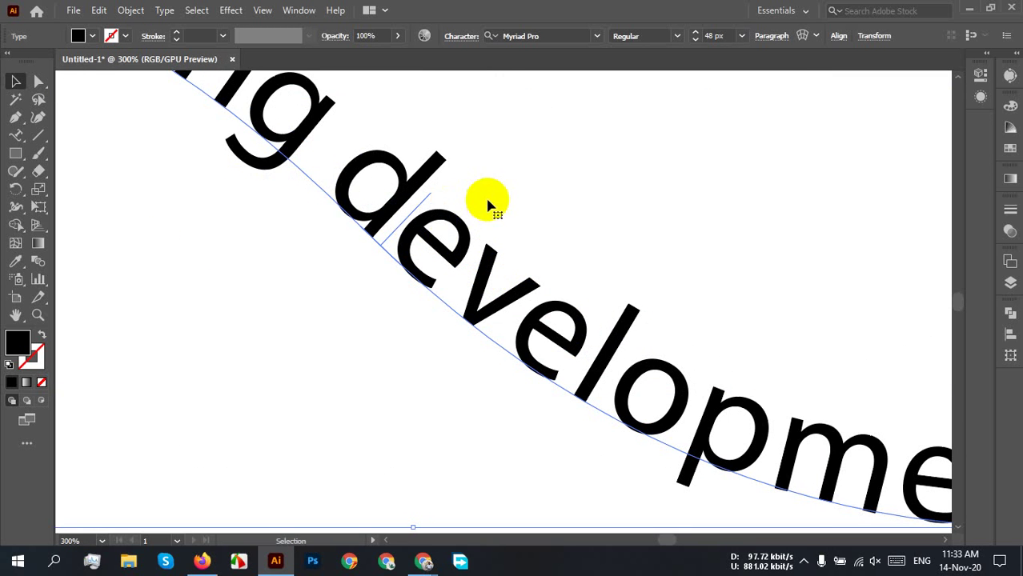
{"action": "left_click", "coordinate": [412, 219]}
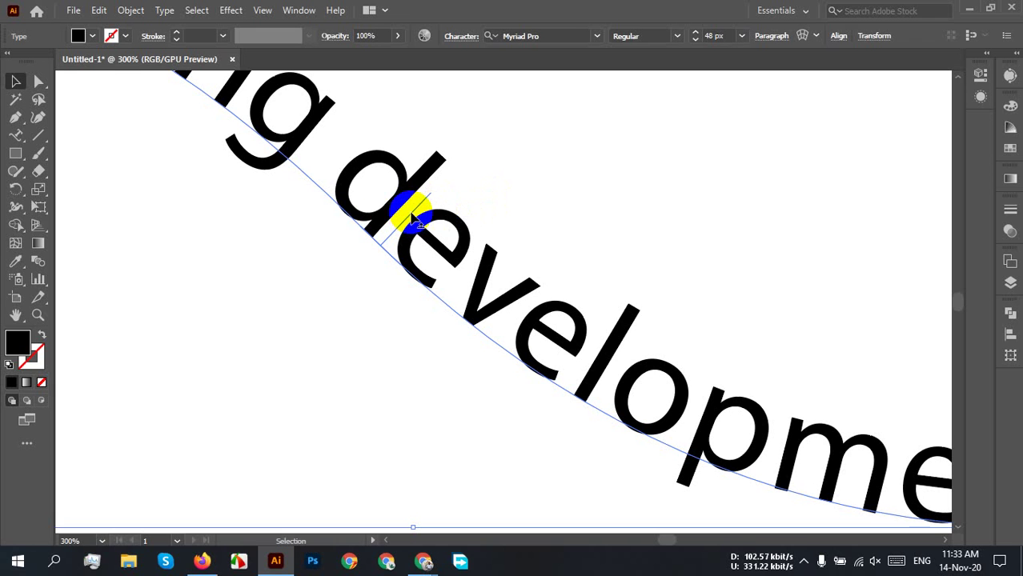
{"action": "left_click_drag", "start_coordinate": [411, 213], "coordinate": [415, 213]}
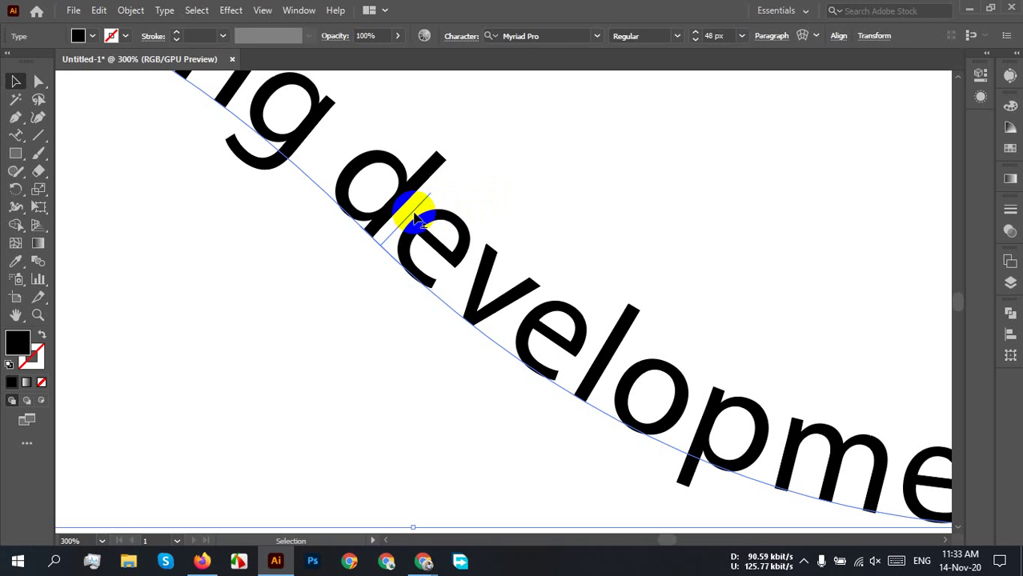
{"action": "scroll", "coordinate": [414, 216], "scroll_direction": "down", "scroll_amount": 3}
{"action": "scroll", "coordinate": [525, 365], "scroll_direction": "down", "scroll_amount": 4}
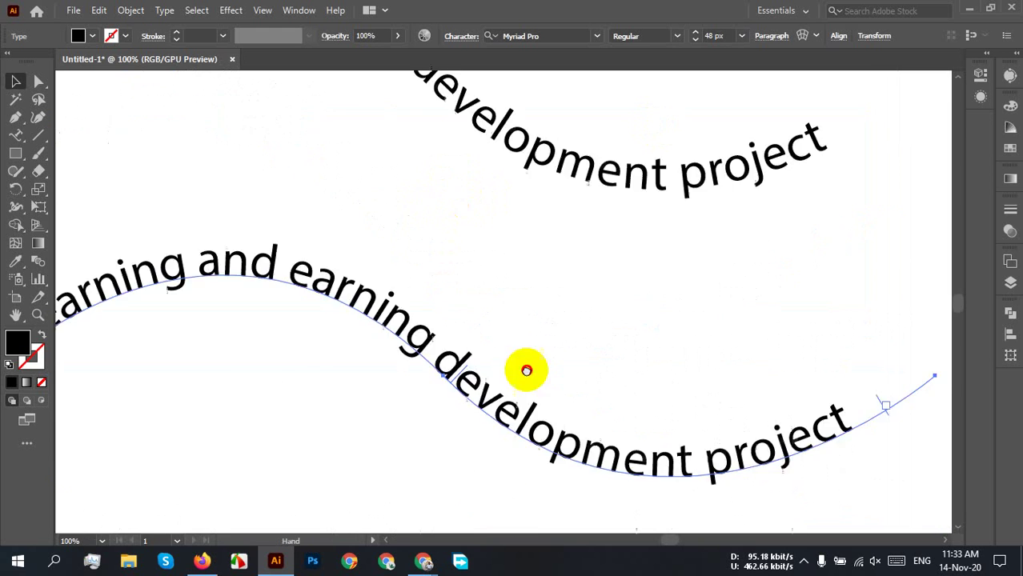
{"action": "left_click_drag", "start_coordinate": [385, 344], "coordinate": [501, 437]}
{"action": "left_click", "coordinate": [502, 236]}
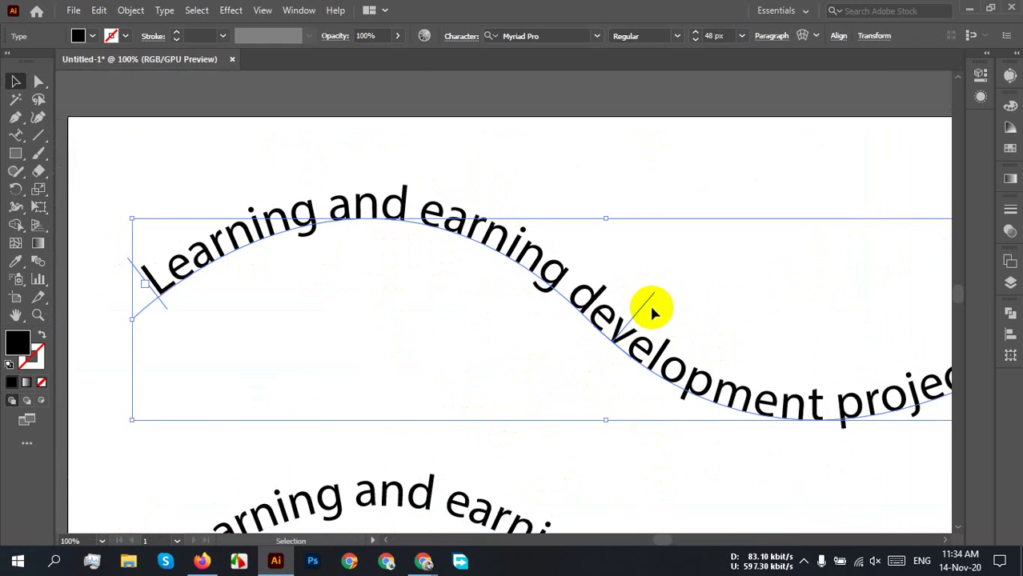
{"action": "scroll", "coordinate": [652, 311], "scroll_direction": "up", "scroll_amount": 3}
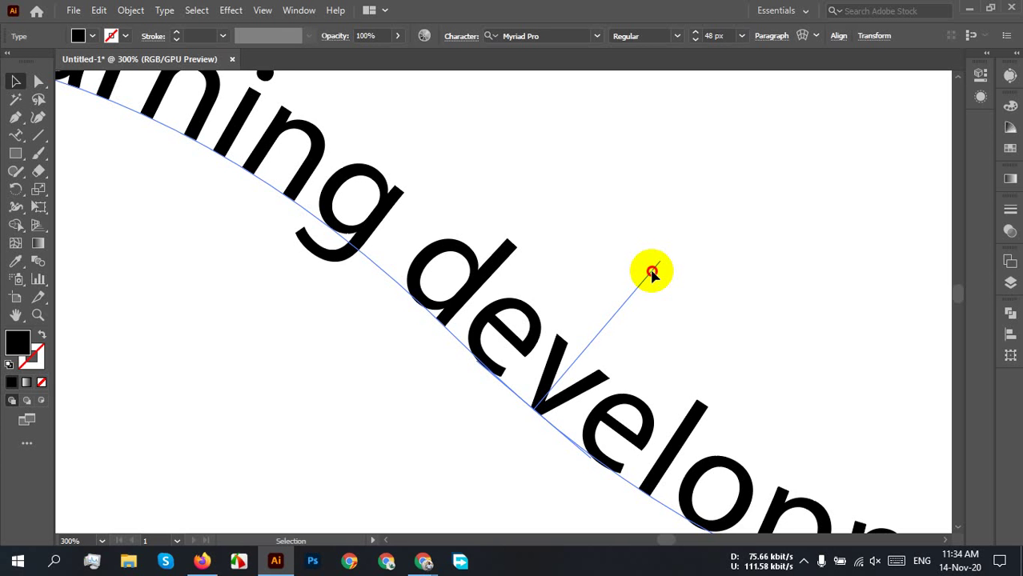
{"action": "left_click_drag", "start_coordinate": [652, 273], "coordinate": [701, 256]}
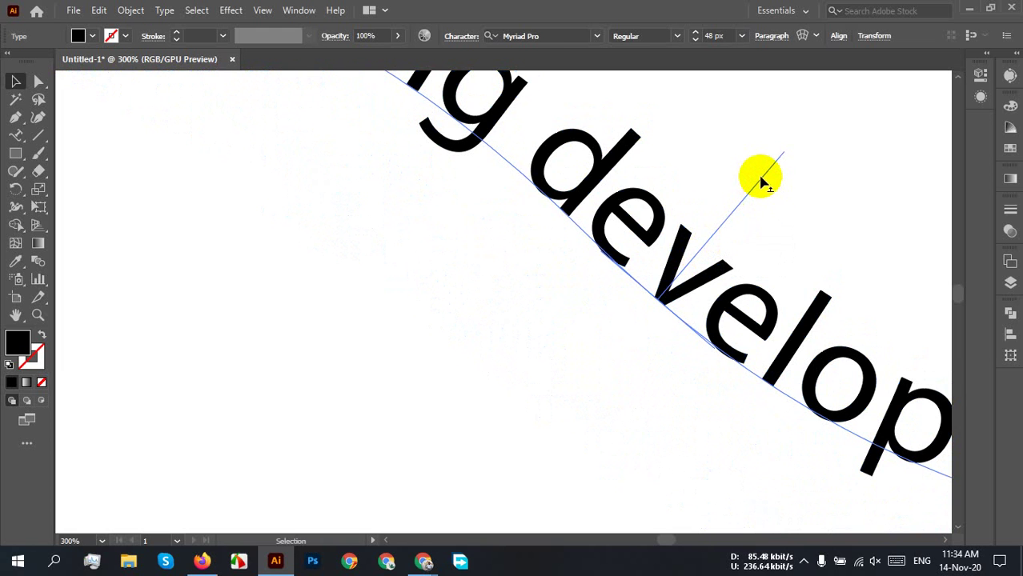
{"action": "left_click_drag", "start_coordinate": [760, 177], "coordinate": [770, 207]}
{"action": "scroll", "coordinate": [760, 201], "scroll_direction": "down", "scroll_amount": 4}
{"action": "scroll", "coordinate": [655, 150], "scroll_direction": "right", "scroll_amount": 3}
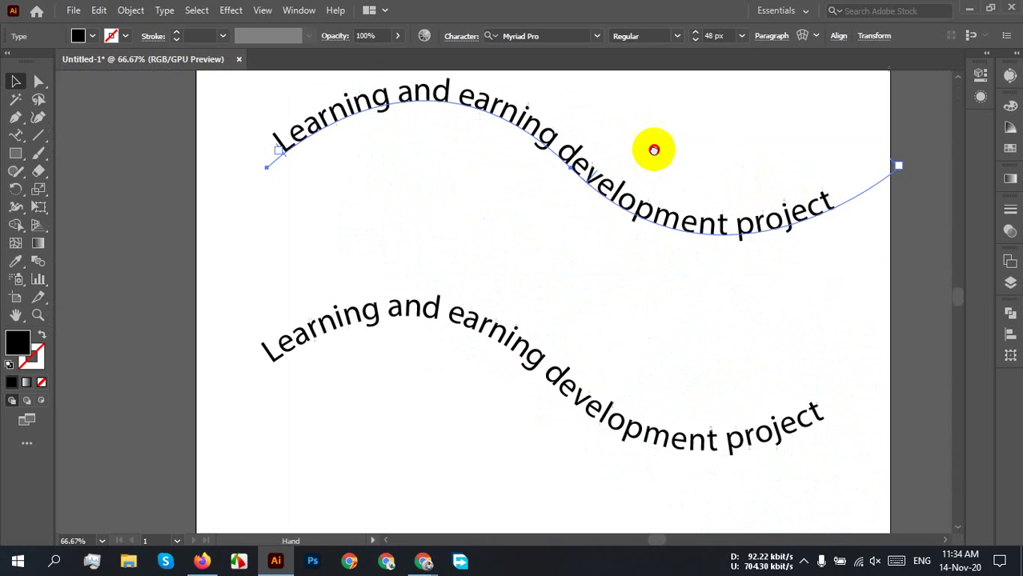
- Select the lower curved text and slide it slightly further toward the wave's end using its center bracket
{"action": "scroll", "coordinate": [611, 352], "scroll_direction": "up", "scroll_amount": 2}
{"action": "left_click", "coordinate": [570, 374]}
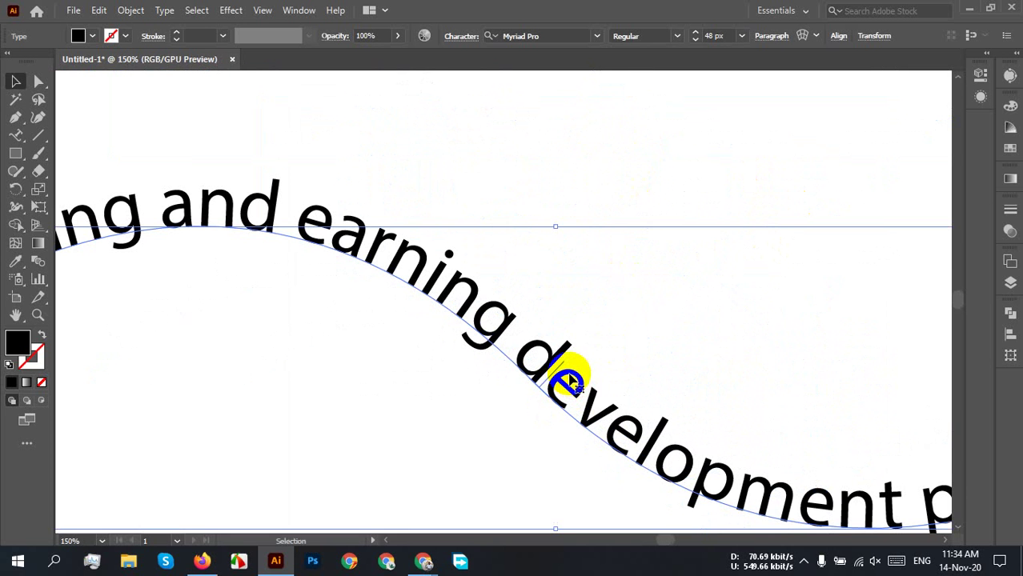
{"action": "left_click_drag", "start_coordinate": [562, 378], "coordinate": [494, 328]}
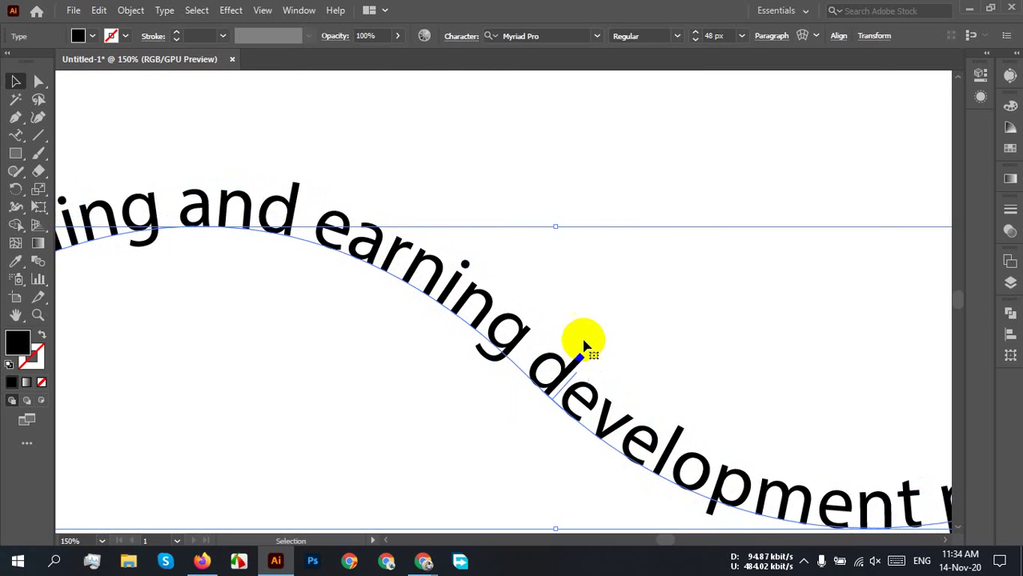
{"action": "key", "text": "ctrl+minus"}
{"action": "key", "text": "ctrl+minus"}
{"action": "key", "text": "ctrl+minus"}
{"action": "scroll", "coordinate": [608, 302], "scroll_direction": "up", "scroll_amount": 1}
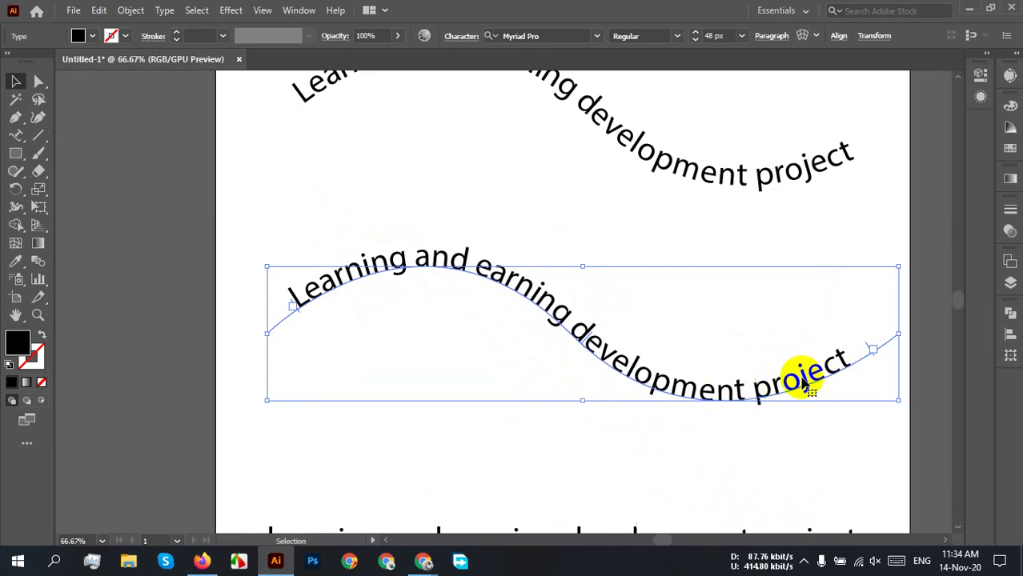
{"action": "scroll", "coordinate": [793, 365], "scroll_direction": "up", "scroll_amount": 1}
{"action": "scroll", "coordinate": [894, 383], "scroll_direction": "down", "scroll_amount": 1}
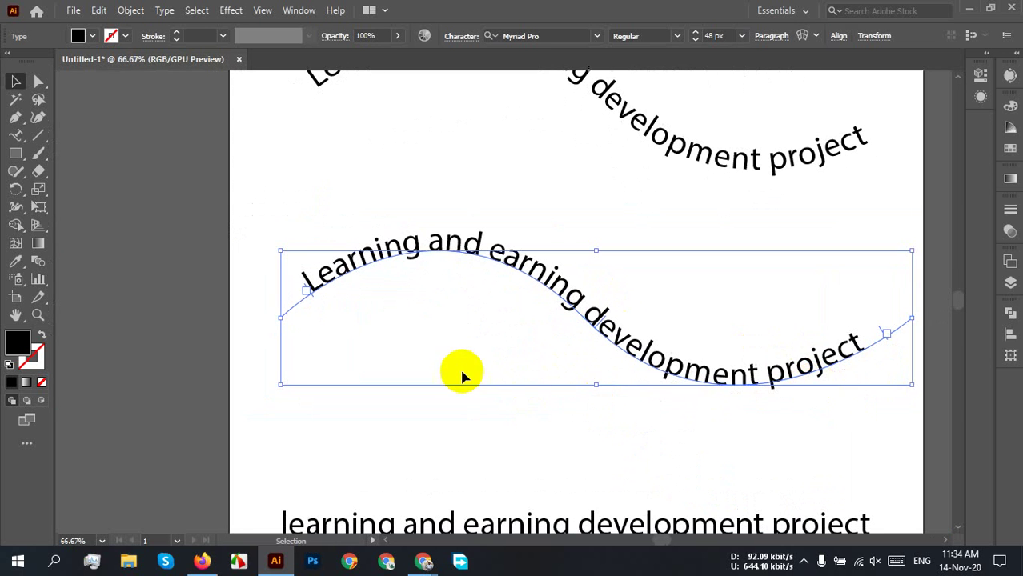
- Examine the start and end brackets of the lower curved text close up
{"action": "left_click", "coordinate": [274, 307]}
{"action": "left_click", "coordinate": [312, 298]}
{"action": "scroll", "coordinate": [310, 300], "scroll_direction": "up", "scroll_amount": 4}
{"action": "scroll", "coordinate": [336, 256], "scroll_direction": "down", "scroll_amount": 4}
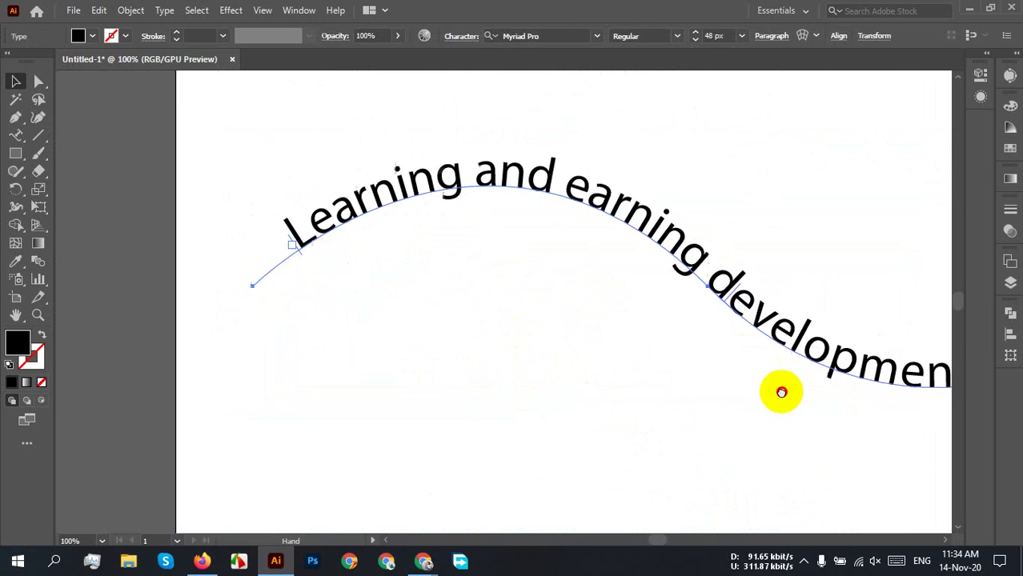
{"action": "scroll", "coordinate": [902, 342], "scroll_direction": "up", "scroll_amount": 1}
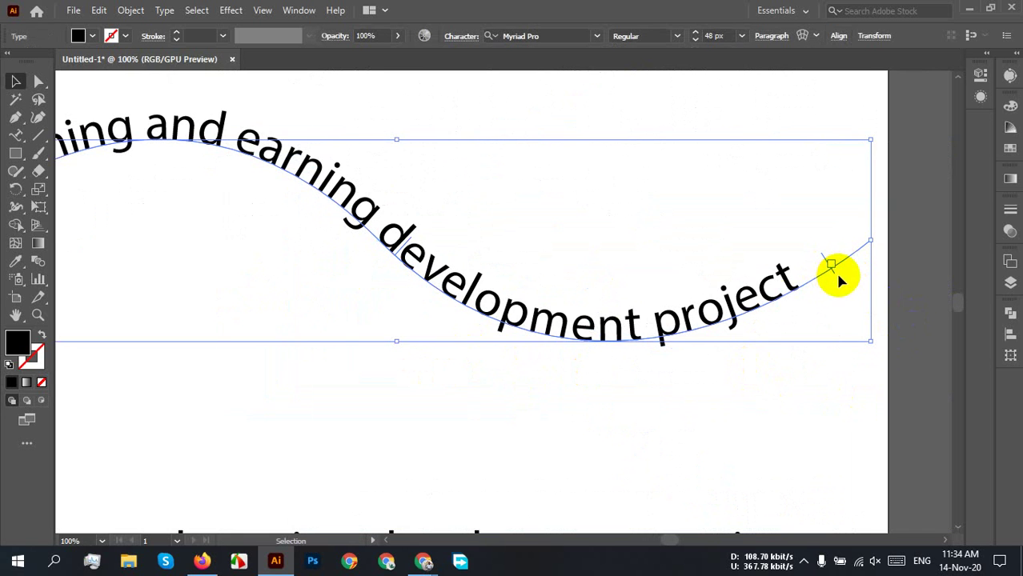
- Slide the start bracket of the lower curved text to the wave's crest and examine the overflow marker at the end bracket
{"action": "scroll", "coordinate": [770, 299], "scroll_direction": "down", "scroll_amount": 2}
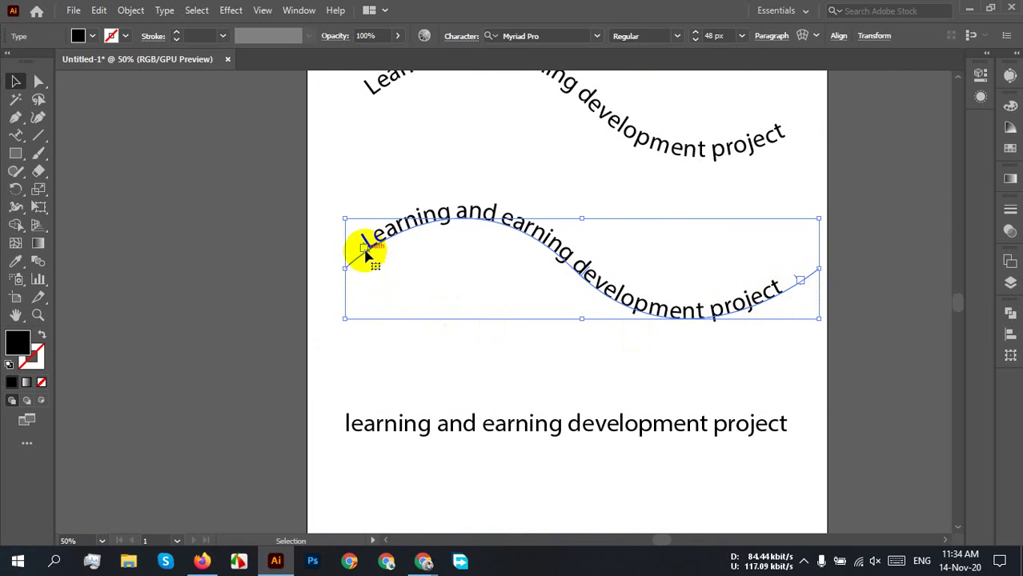
{"action": "left_click_drag", "start_coordinate": [367, 251], "coordinate": [468, 258]}
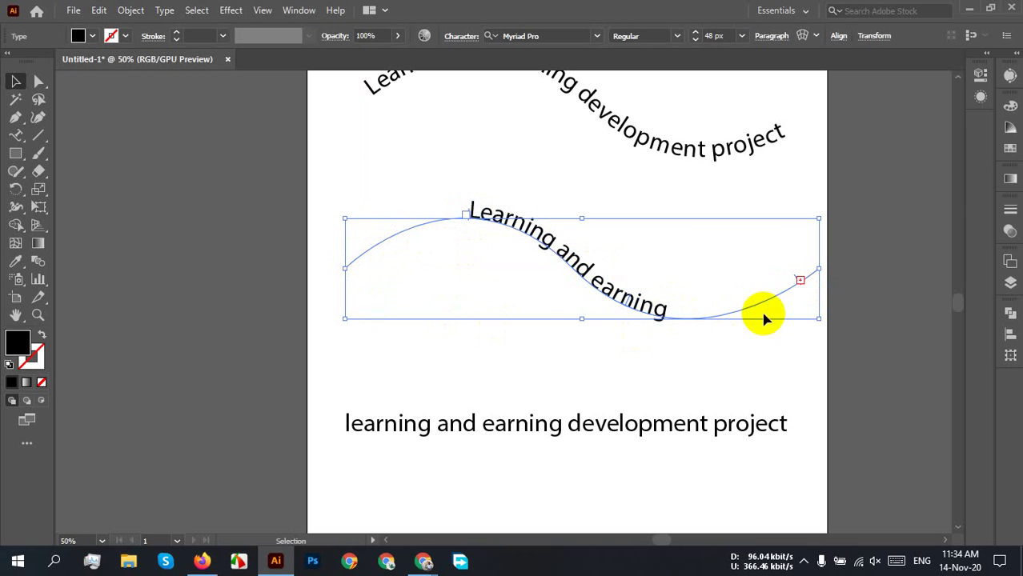
{"action": "left_click", "coordinate": [575, 342]}
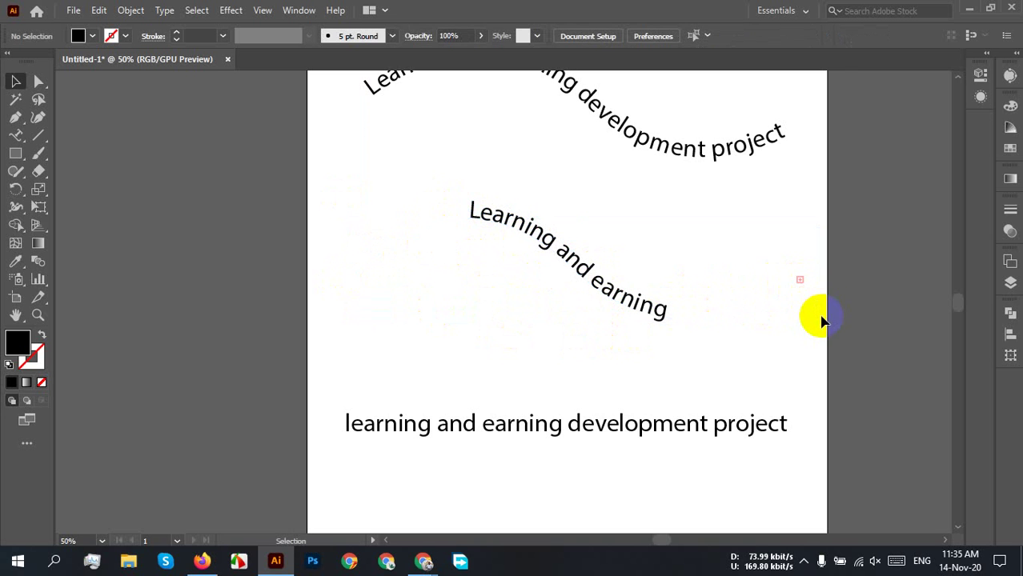
{"action": "scroll", "coordinate": [822, 316], "scroll_direction": "up", "scroll_amount": 5}
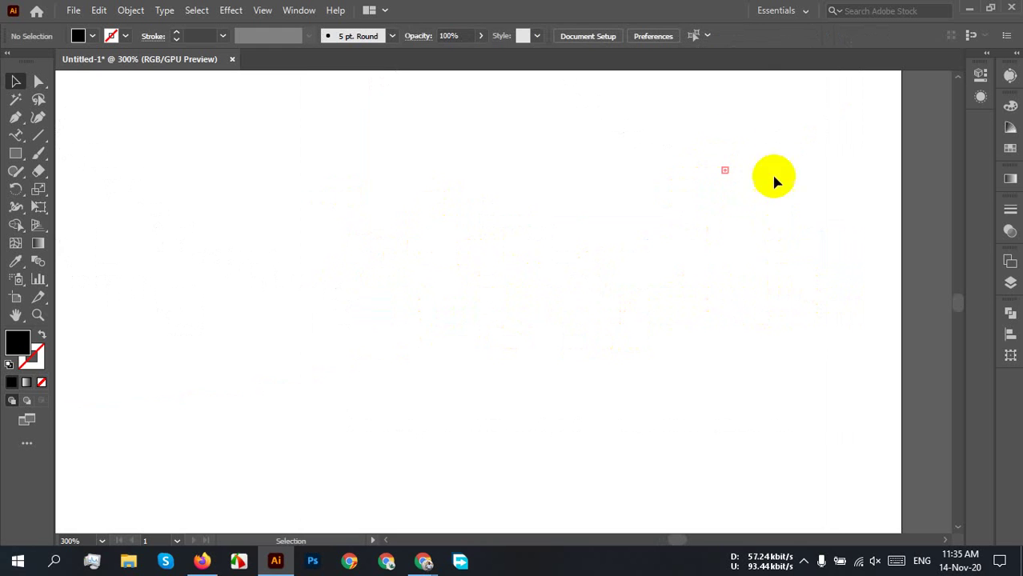
{"action": "scroll", "coordinate": [778, 215], "scroll_direction": "down", "scroll_amount": 4}
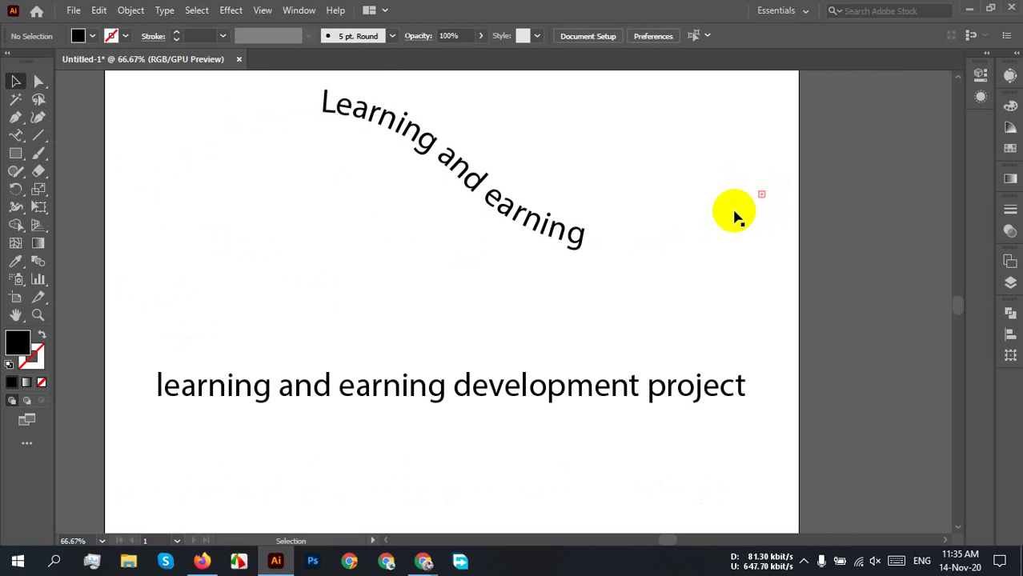
- Reselect the lower curved text, extend its end bracket to the path's end, and slide its start bracket back near the path's start
{"action": "left_click", "coordinate": [736, 214]}
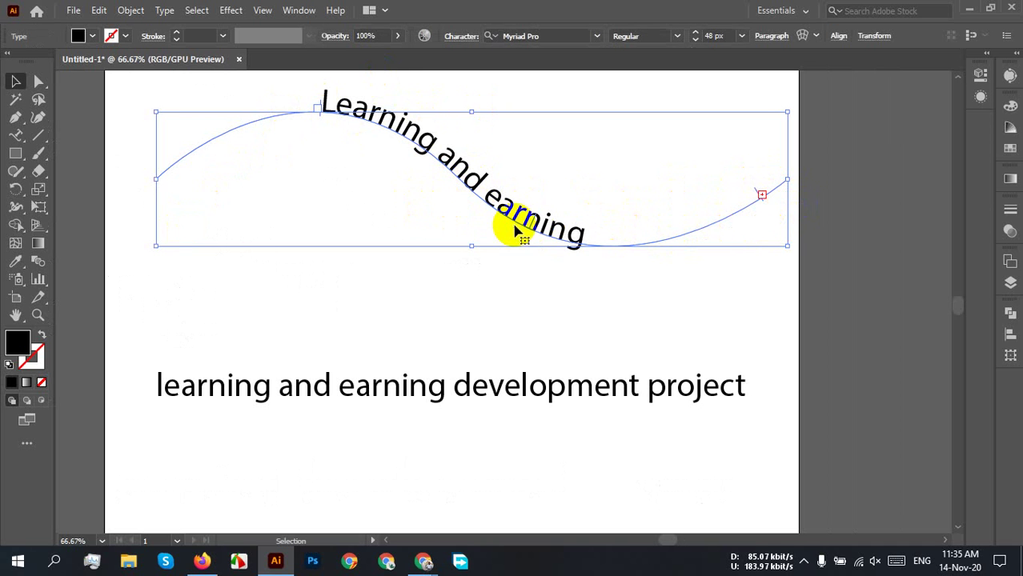
{"action": "left_click_drag", "start_coordinate": [515, 211], "coordinate": [528, 227]}
{"action": "left_click_drag", "start_coordinate": [534, 228], "coordinate": [595, 213]}
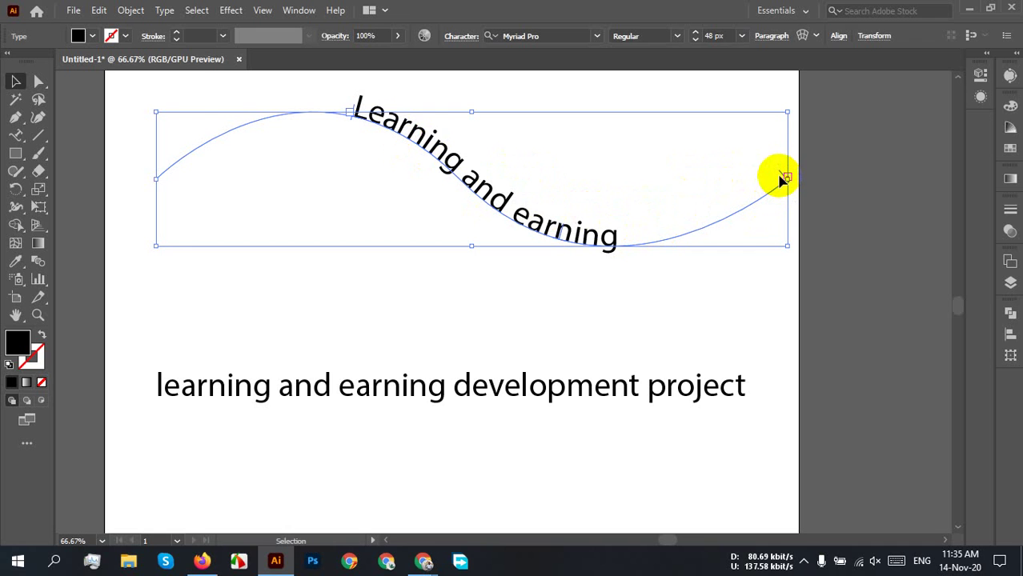
{"action": "mouse_move", "coordinate": [784, 178]}
{"action": "left_mouse_down"}
{"action": "mouse_move", "coordinate": [790, 168]}
{"action": "mouse_move", "coordinate": [710, 216]}
{"action": "mouse_move", "coordinate": [776, 199]}
{"action": "mouse_move", "coordinate": [783, 180]}
{"action": "left_mouse_up"}
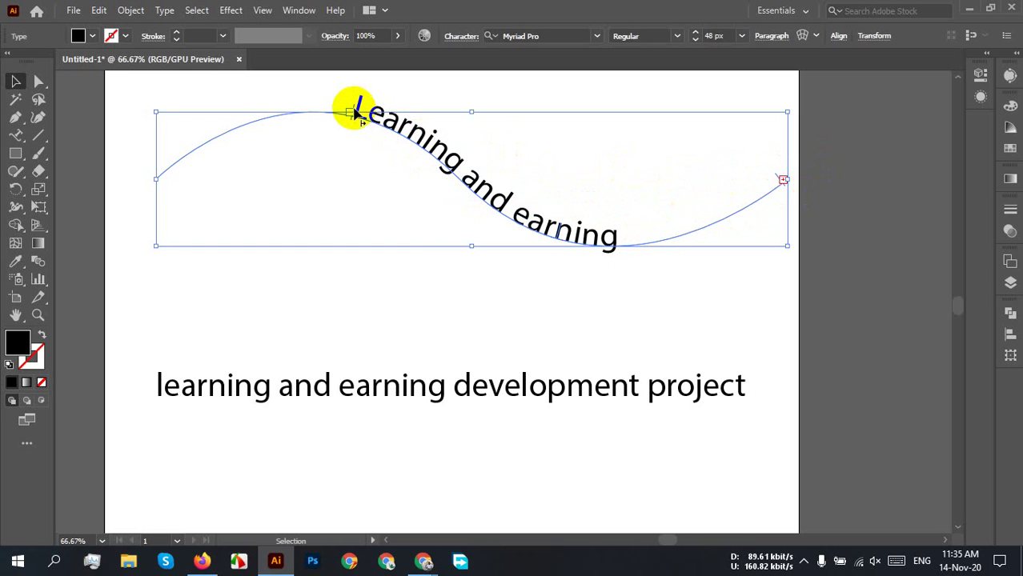
{"action": "left_click_drag", "start_coordinate": [357, 112], "coordinate": [201, 176]}
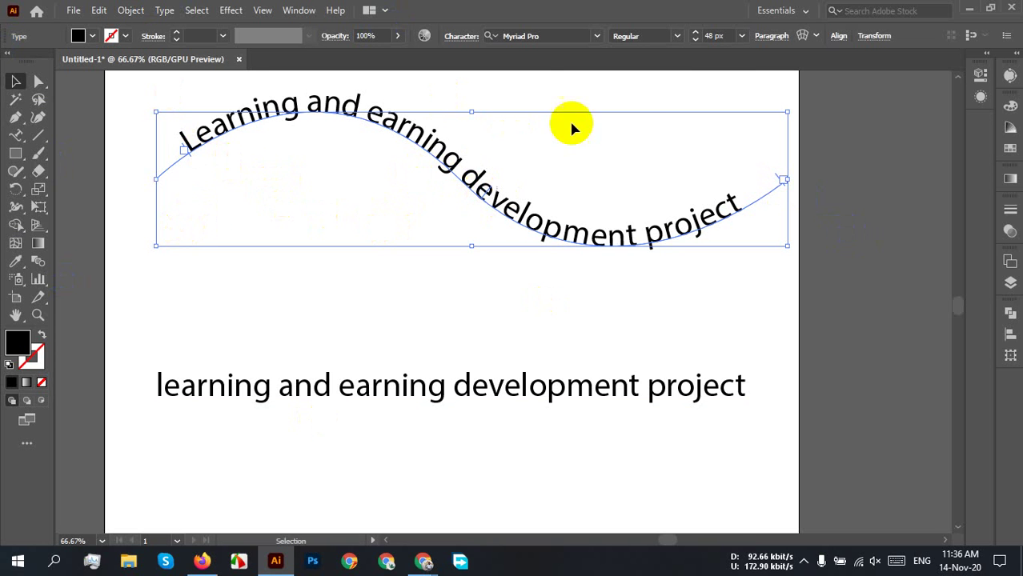
- Flip the upper curved text to the other side of its path using its center bracket, and undo the flip
{"action": "scroll", "coordinate": [462, 280], "scroll_direction": "up", "scroll_amount": 1}
{"action": "scroll", "coordinate": [462, 280], "scroll_direction": "up", "scroll_amount": 5}
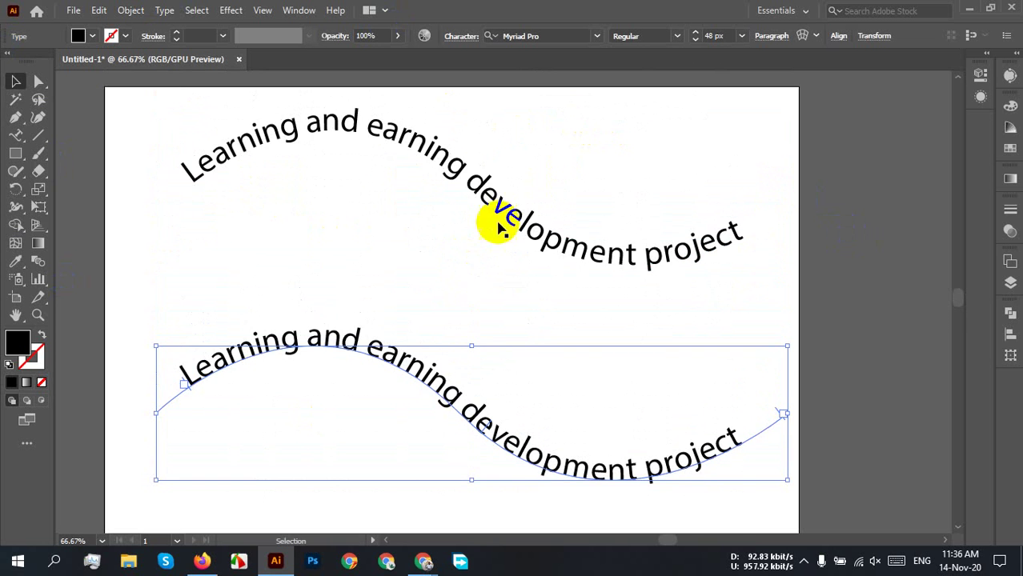
{"action": "left_click", "coordinate": [504, 217]}
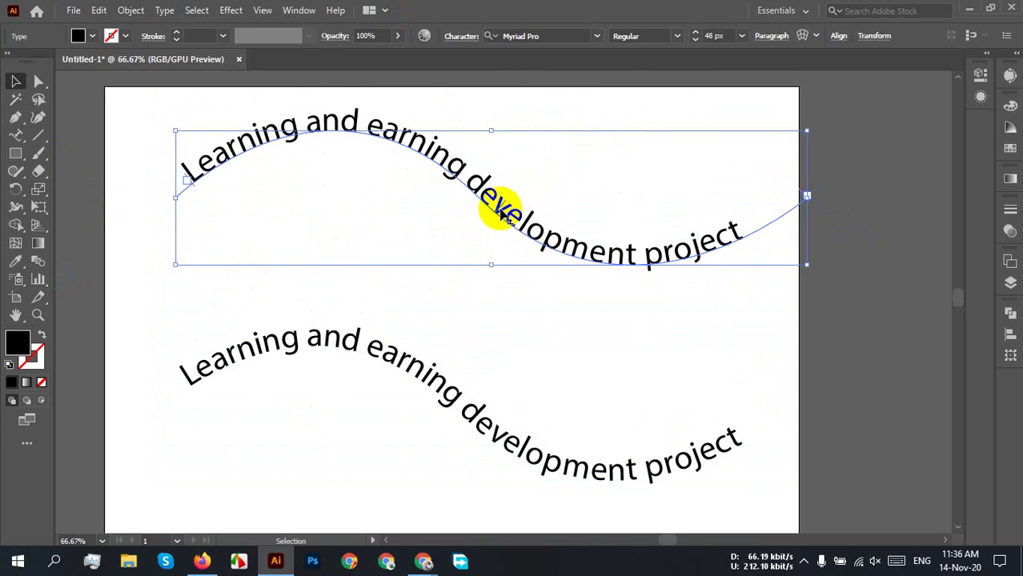
{"action": "left_click_drag", "start_coordinate": [500, 208], "coordinate": [445, 183]}
{"action": "left_click", "coordinate": [904, 282]}
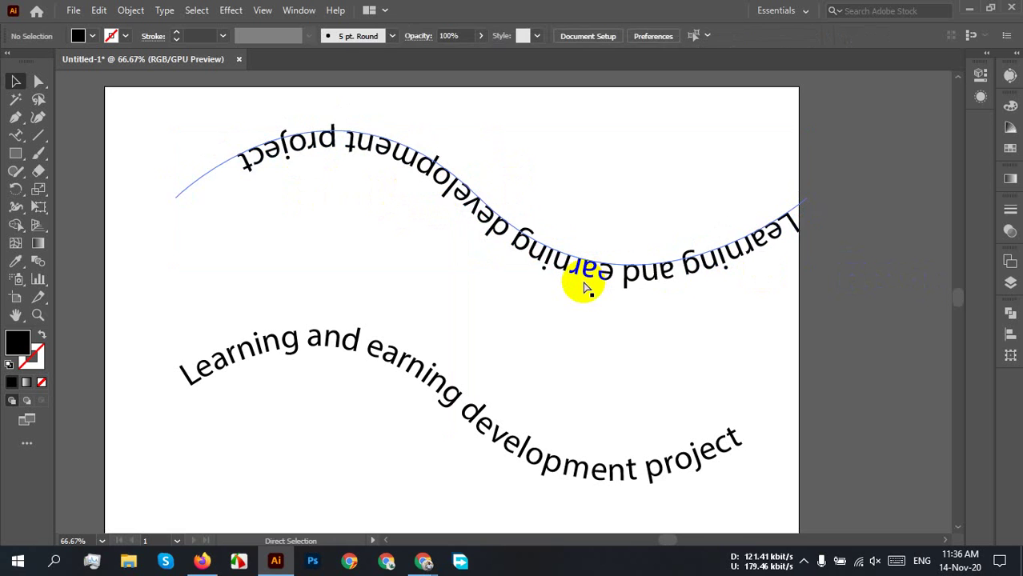
{"action": "key", "text": "ctrl+z"}
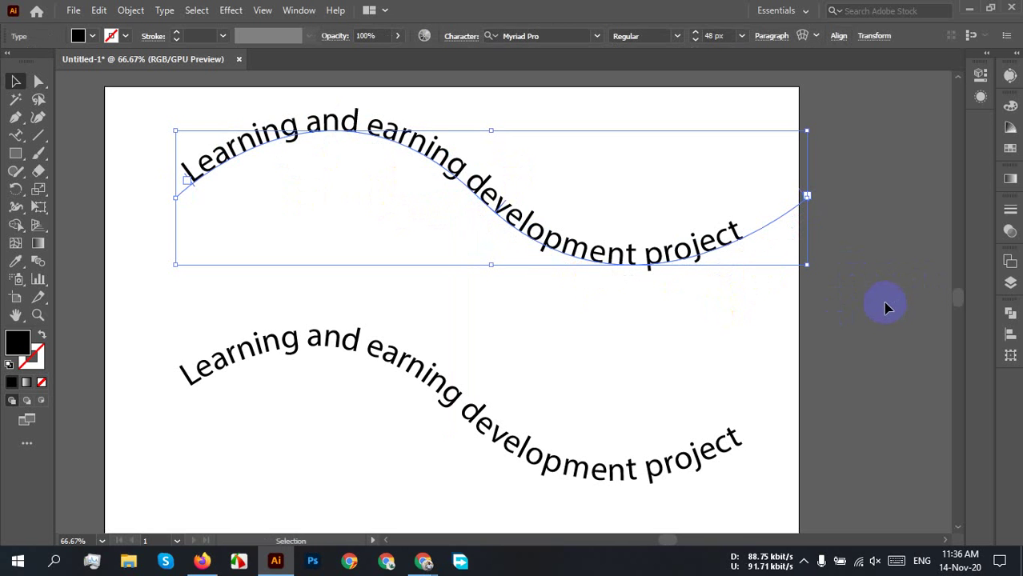
{"action": "left_click", "coordinate": [852, 226]}
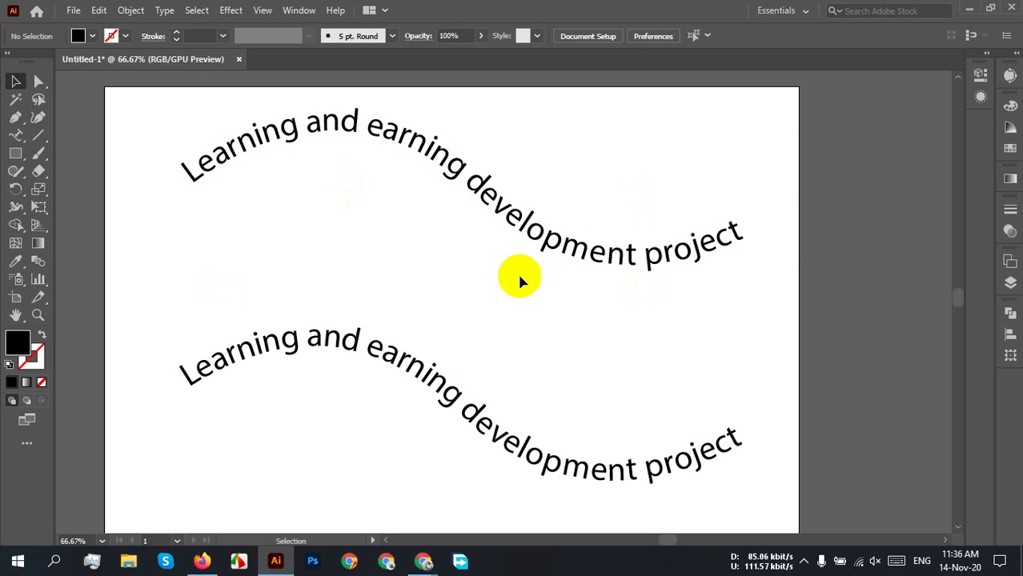
- Change the font of the lower curved text to Aileron SemiBold
{"action": "scroll", "coordinate": [617, 320], "scroll_direction": "down", "scroll_amount": 2}
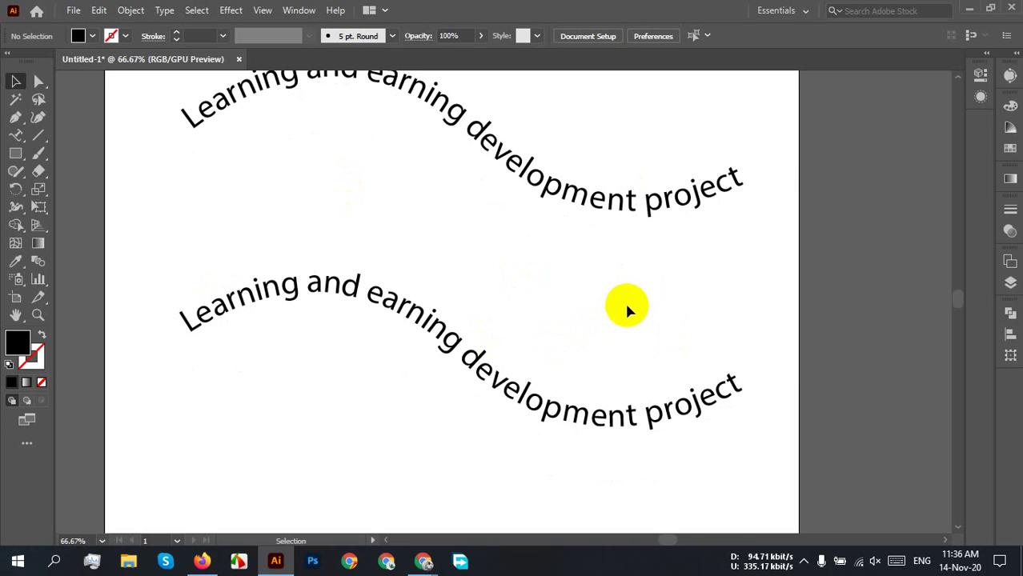
{"action": "scroll", "coordinate": [625, 293], "scroll_direction": "down", "scroll_amount": 2}
{"action": "scroll", "coordinate": [601, 296], "scroll_direction": "up", "scroll_amount": 4}
{"action": "left_click", "coordinate": [526, 300]}
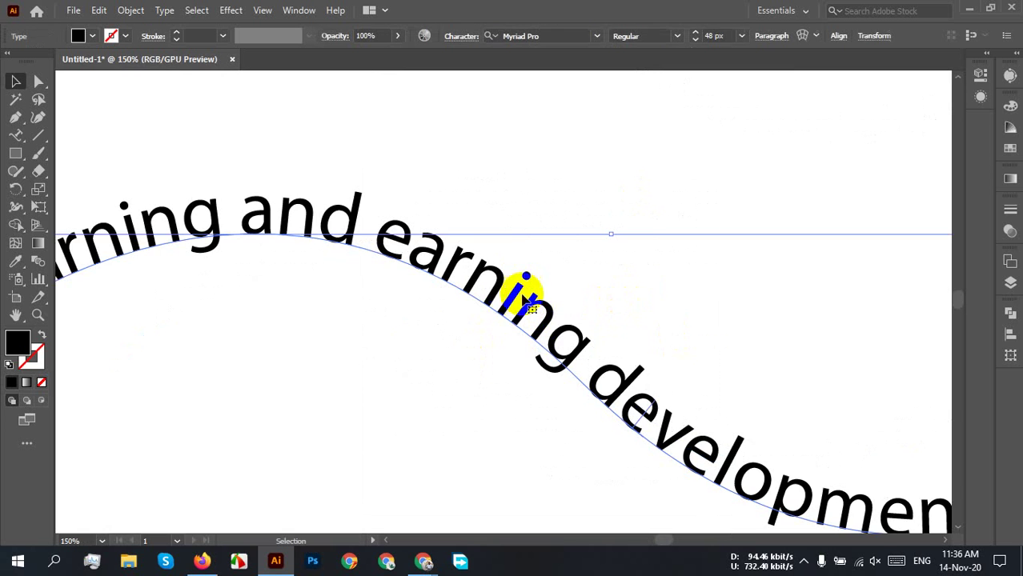
{"action": "scroll", "coordinate": [672, 300], "scroll_direction": "down", "scroll_amount": 3}
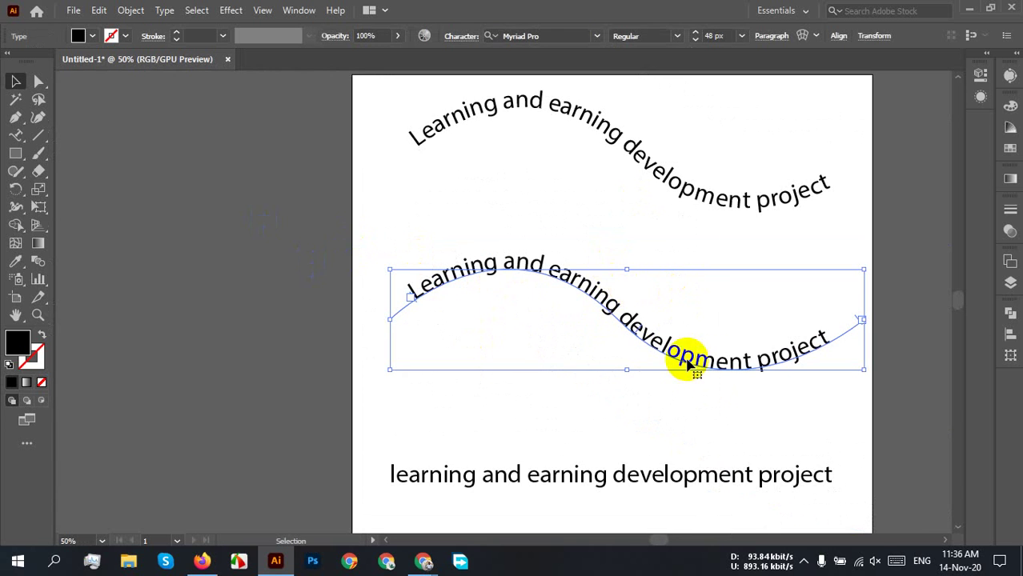
{"action": "left_click", "coordinate": [554, 35]}
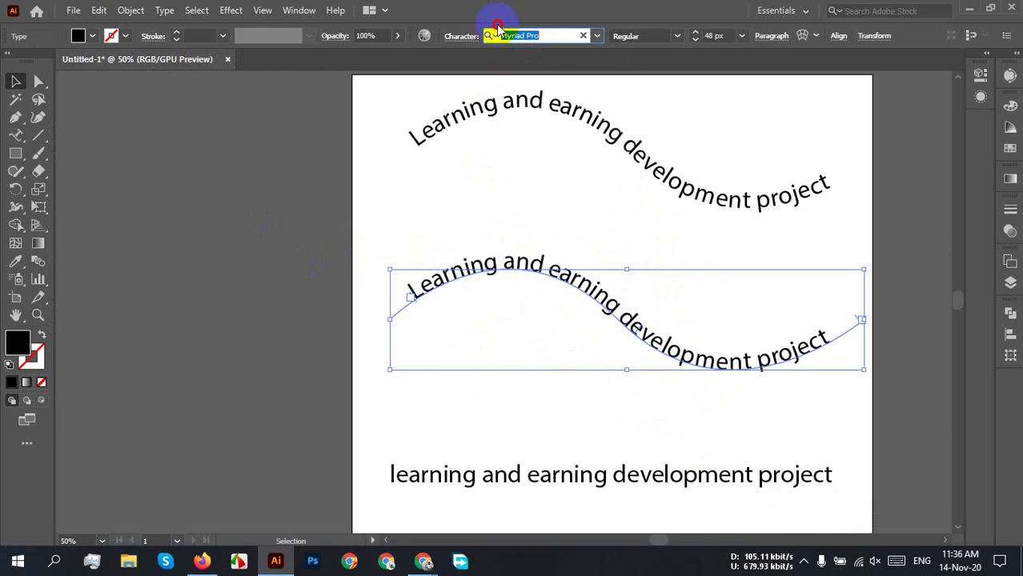
{"action": "type", "text": "aileron"}
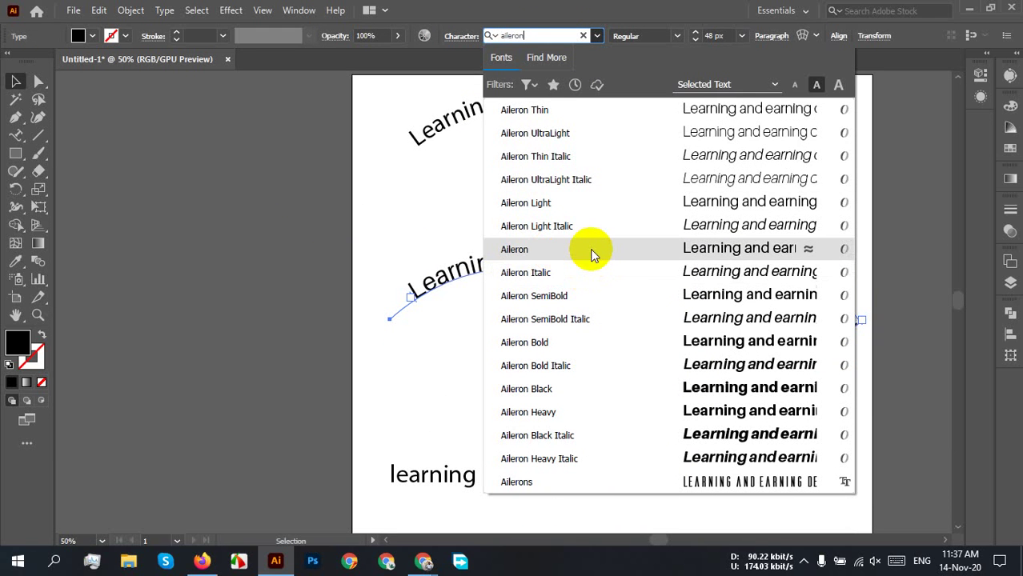
{"action": "left_click", "coordinate": [636, 296]}
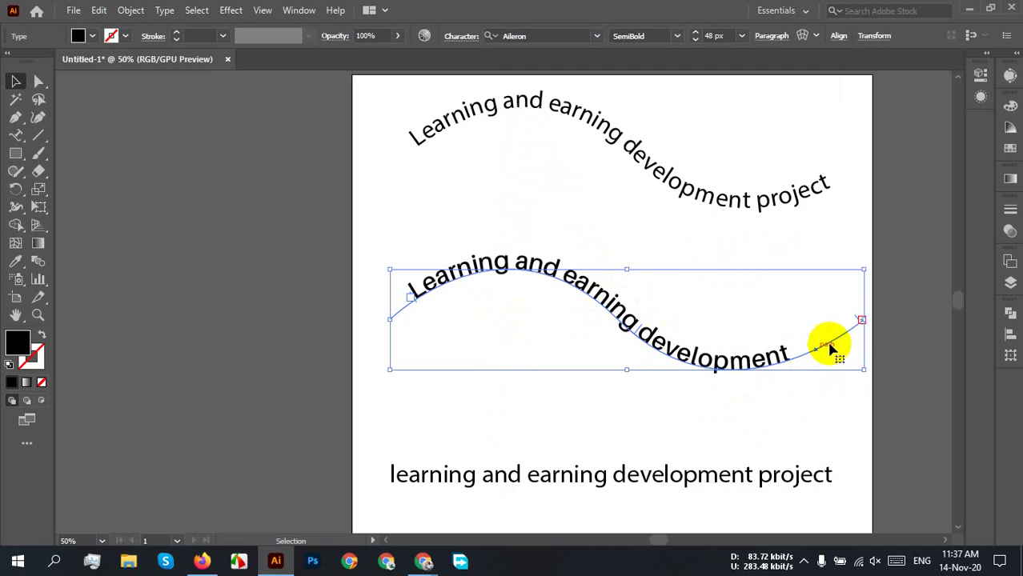
- Reduce the font size of the lower curved text to 43 px
{"action": "left_click", "coordinate": [720, 36]}
{"action": "key", "text": "Down"}
{"action": "key", "text": "Down"}
{"action": "key", "text": "Down"}
{"action": "key", "text": "Down"}
{"action": "key", "text": "Down"}
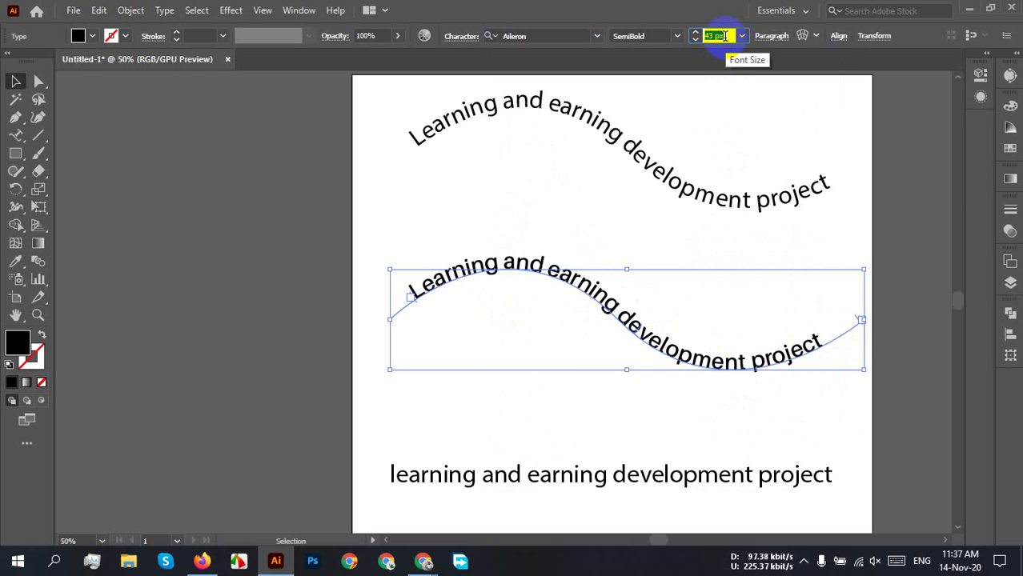
- Change the case of the lower curved text to Title Case
{"action": "left_click", "coordinate": [174, 12]}
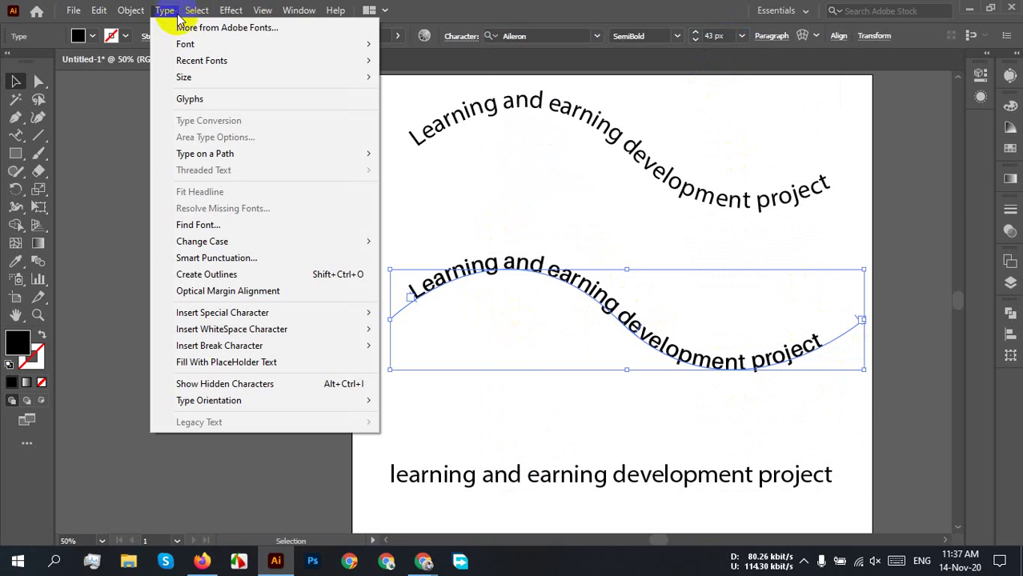
{"action": "left_click", "coordinate": [112, 129]}
{"action": "left_click_drag", "start_coordinate": [448, 293], "coordinate": [471, 270]}
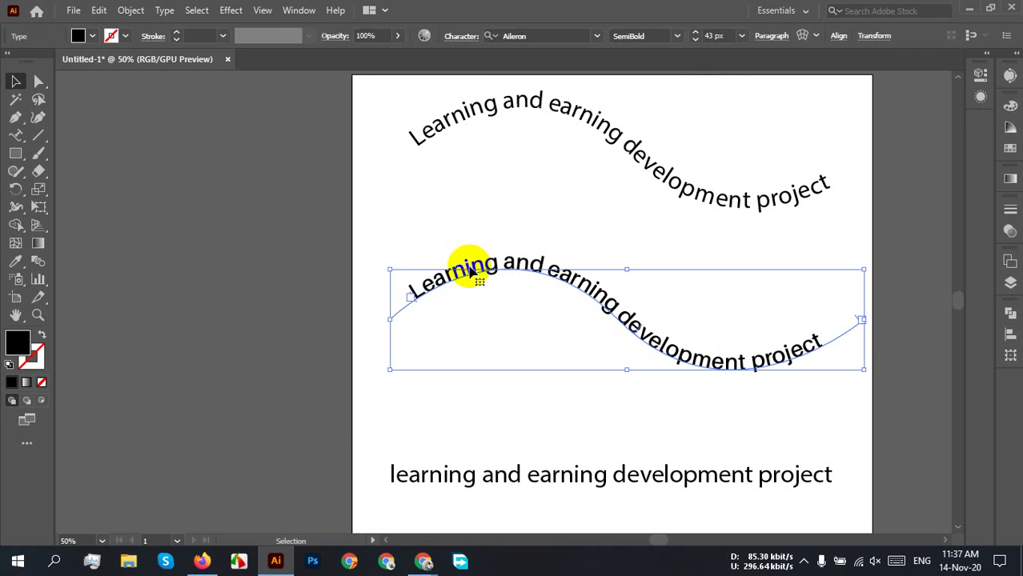
{"action": "left_click", "coordinate": [471, 272]}
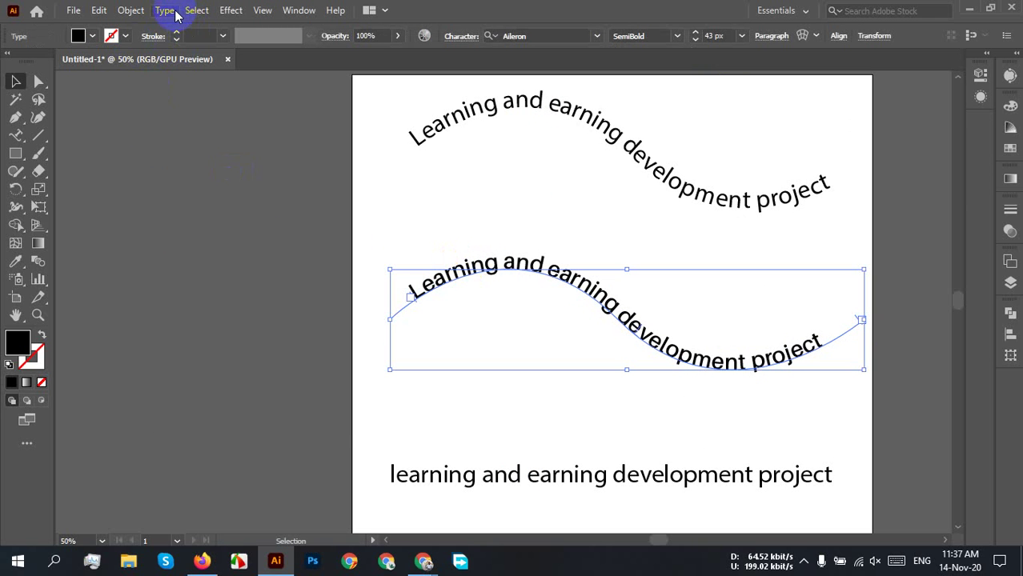
{"action": "left_click", "coordinate": [166, 10]}
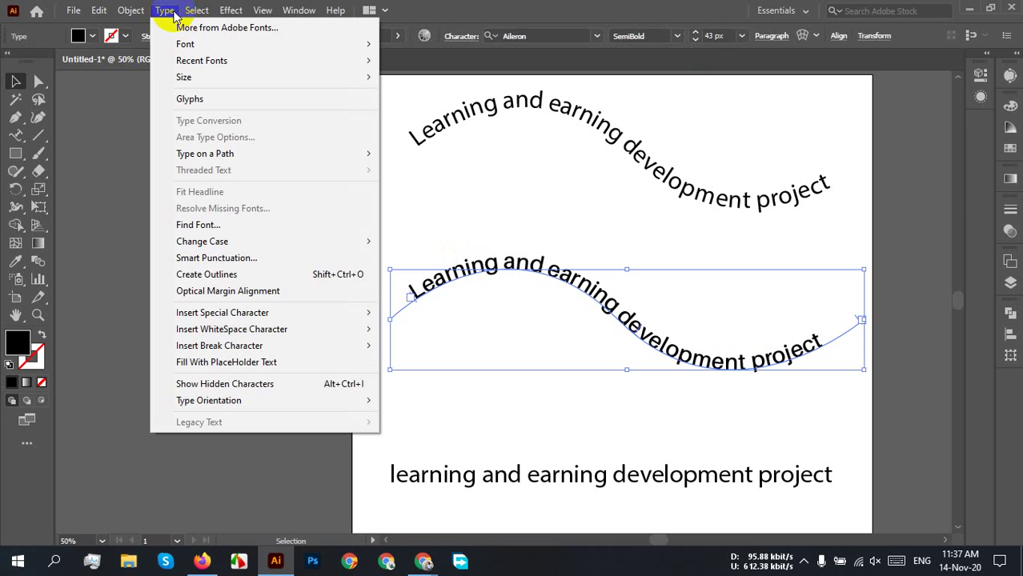
{"action": "left_click", "coordinate": [192, 11]}
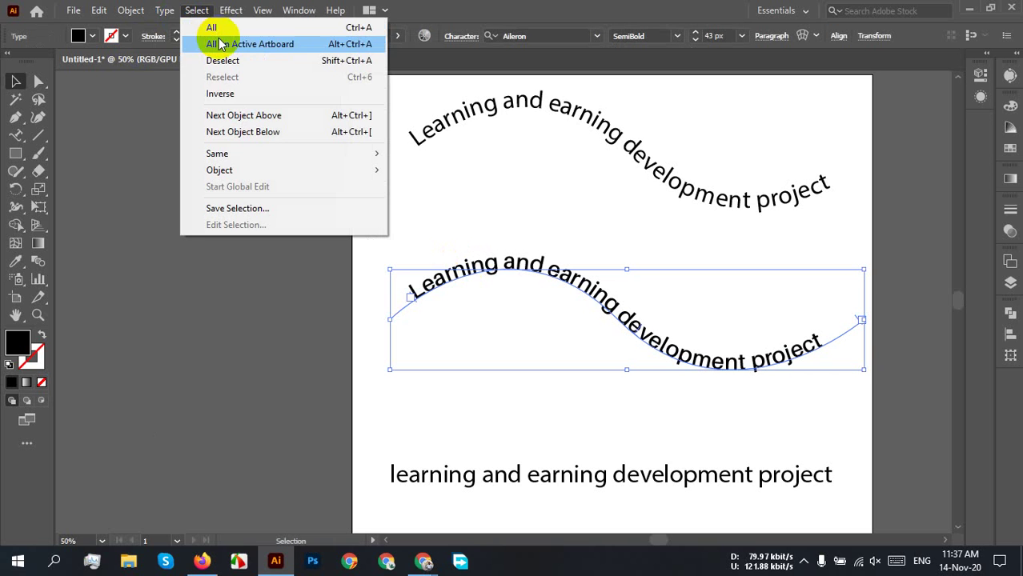
{"action": "left_click", "coordinate": [160, 13]}
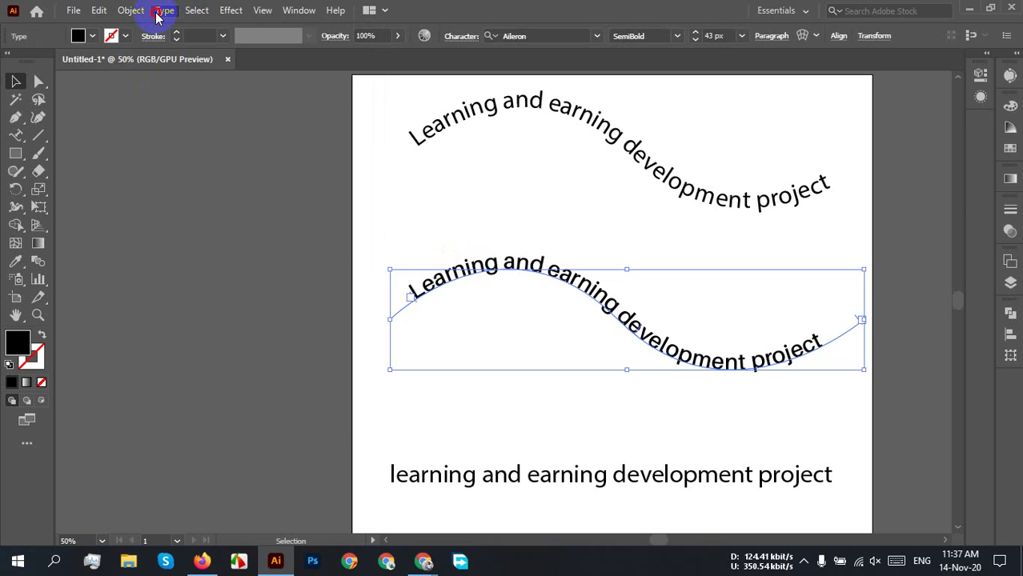
{"action": "left_click", "coordinate": [163, 11]}
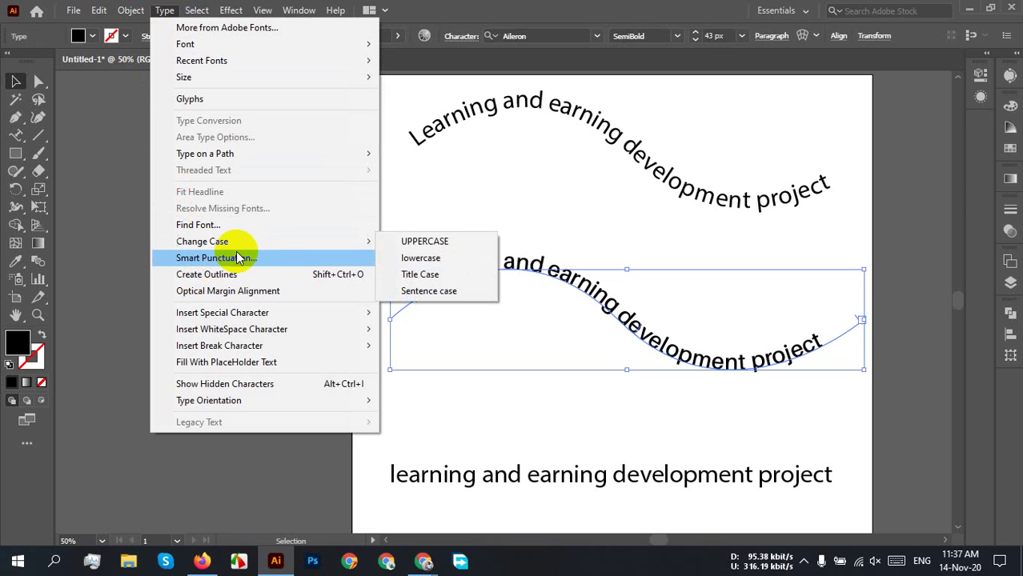
{"action": "mouse_move", "coordinate": [254, 241]}
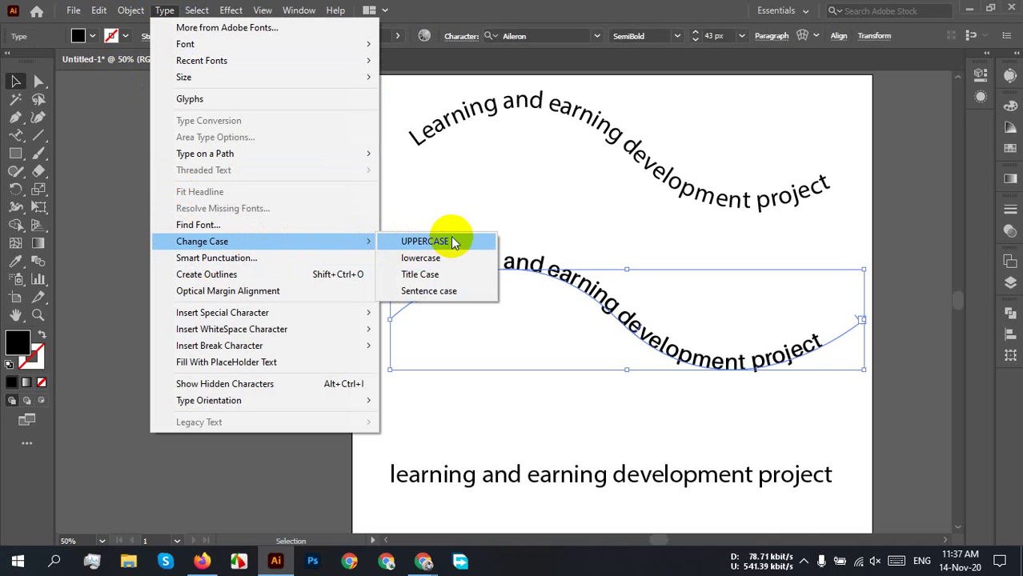
{"action": "left_click", "coordinate": [433, 275]}
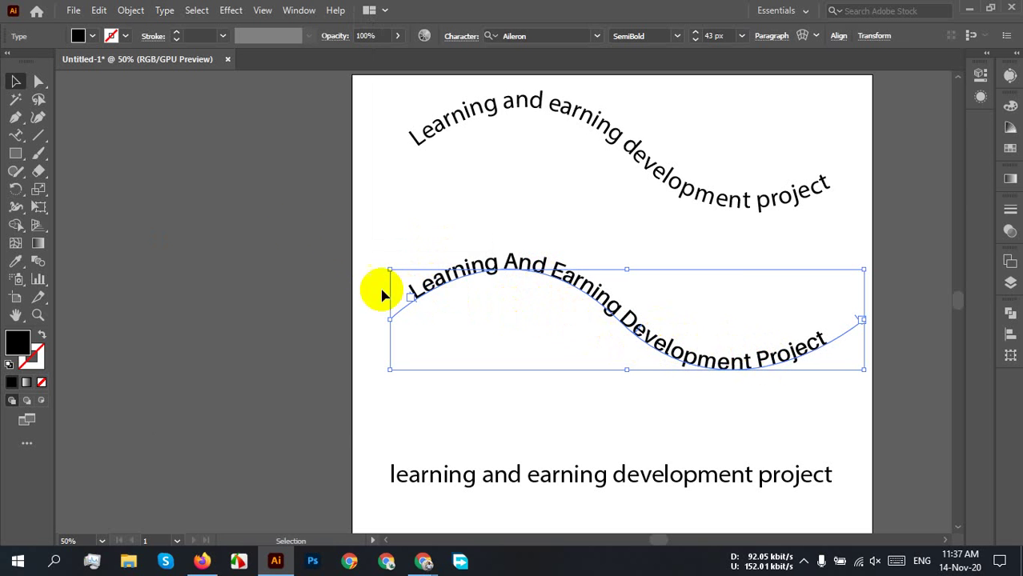
- Change the case of the lower curved text to Sentence case
{"action": "left_click", "coordinate": [164, 10]}
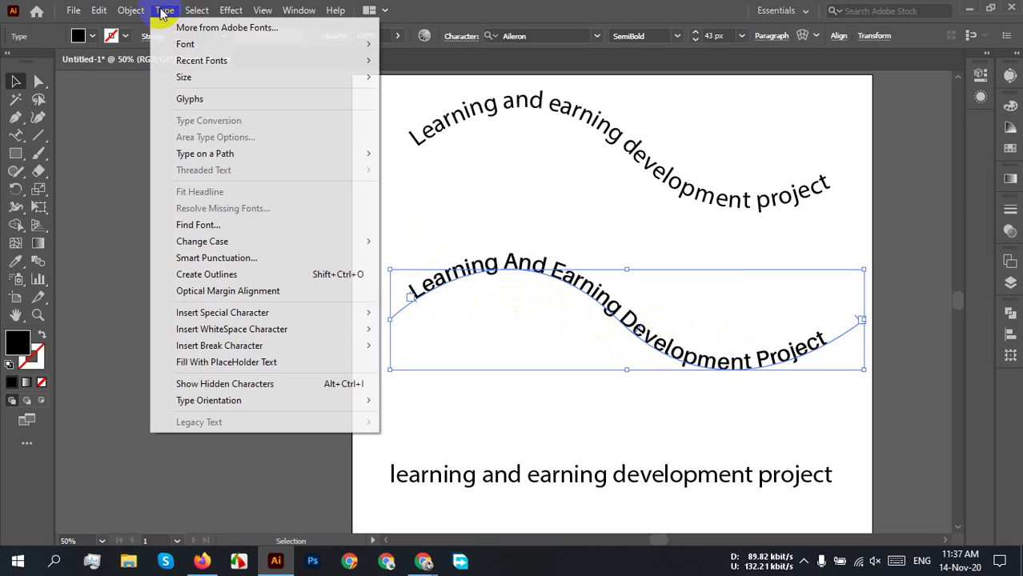
{"action": "mouse_move", "coordinate": [216, 244]}
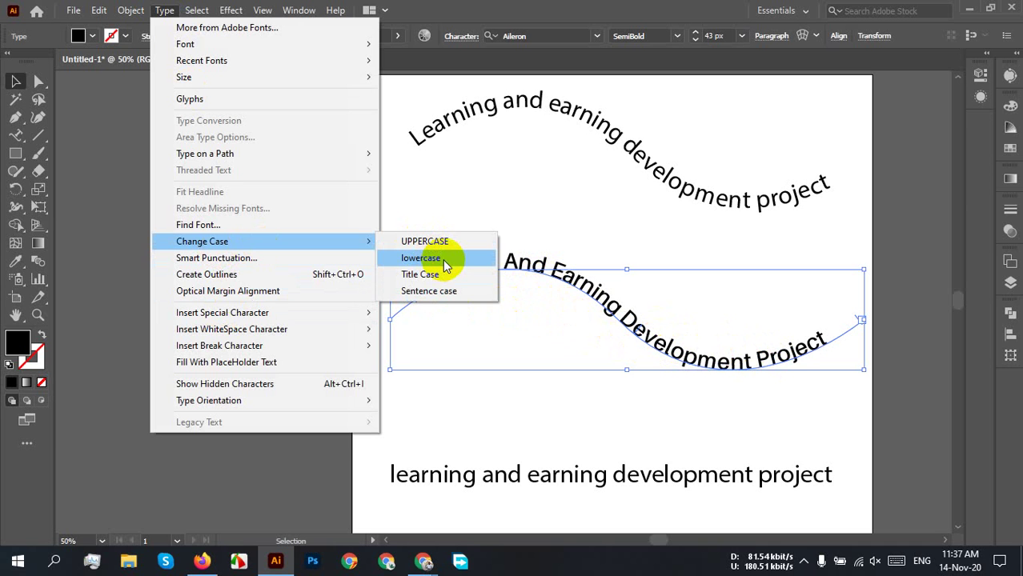
{"action": "left_click", "coordinate": [450, 291]}
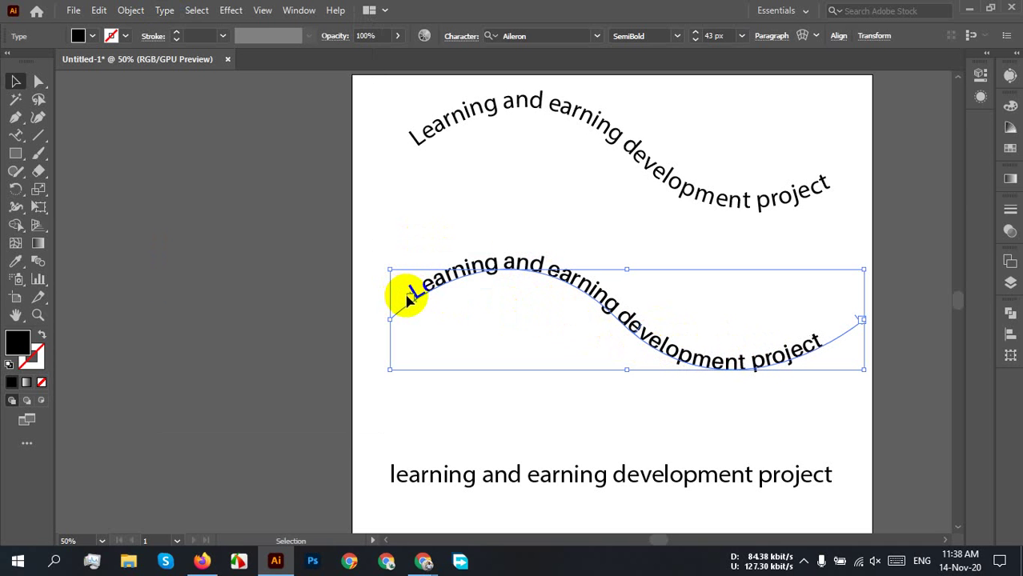
- Change the case of the lower curved text to lowercase
{"action": "left_click", "coordinate": [164, 9]}
{"action": "mouse_move", "coordinate": [212, 244]}
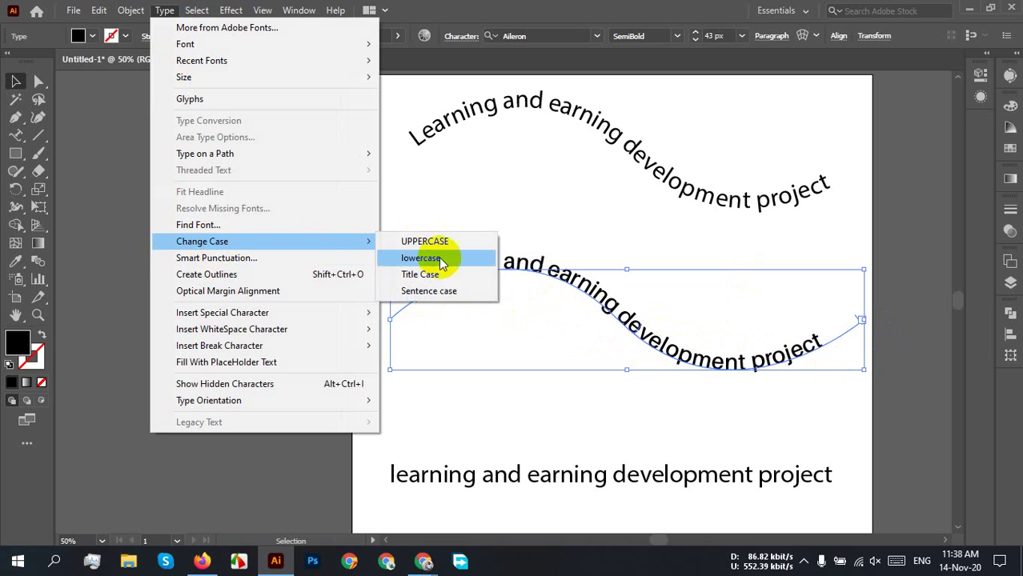
{"action": "left_click", "coordinate": [418, 258]}
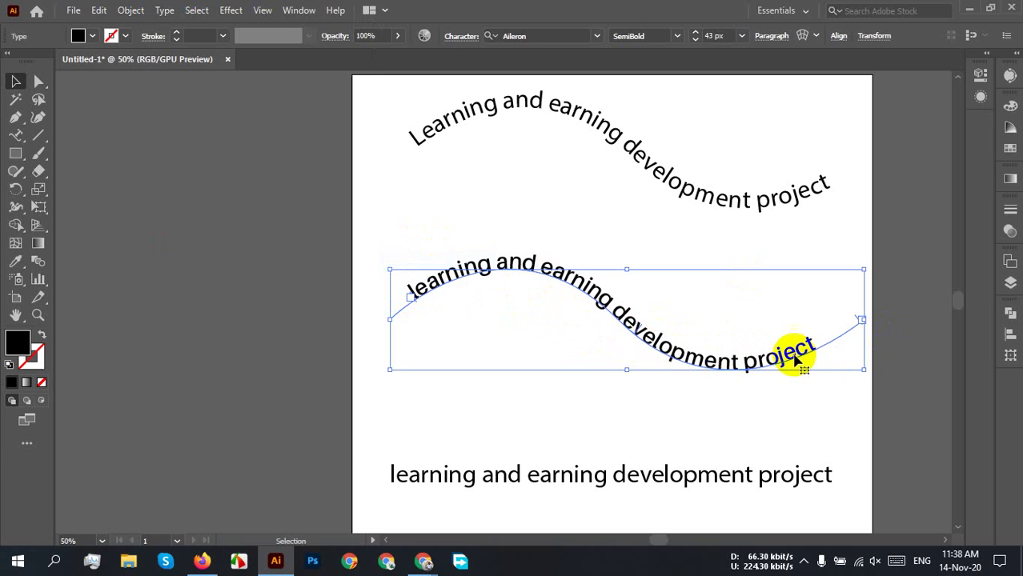
- Change the case of the lower curved text to UPPERCASE
{"action": "left_click", "coordinate": [165, 9]}
{"action": "mouse_move", "coordinate": [240, 242]}
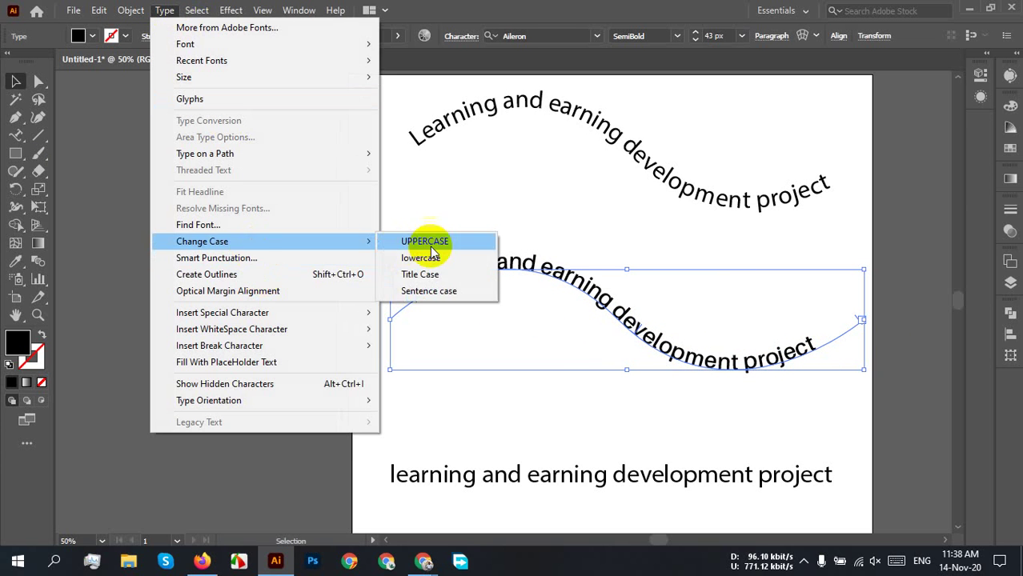
{"action": "left_click", "coordinate": [415, 240]}
{"action": "left_click", "coordinate": [639, 210]}
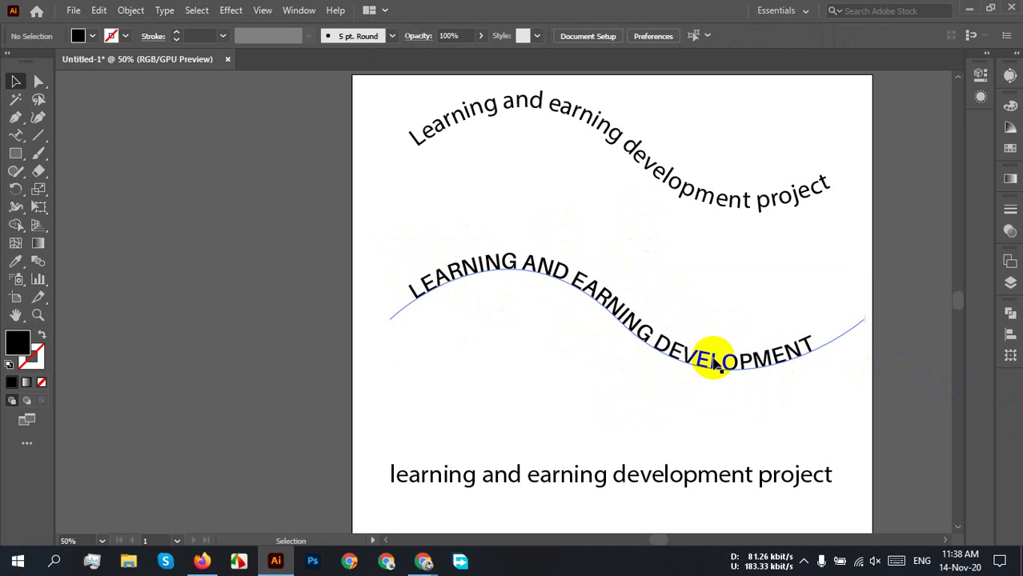
- Reduce the font size of the lower curved text to 37 px so the whole phrase fits on its path
{"action": "double_click", "coordinate": [690, 360]}
{"action": "key", "text": "Escape"}
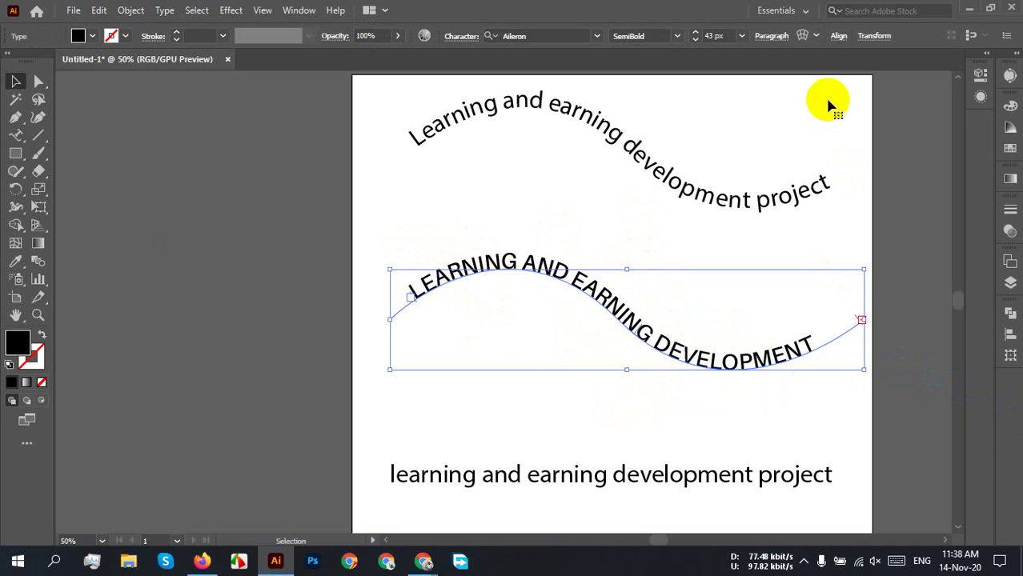
{"action": "left_click", "coordinate": [720, 35]}
{"action": "type", "text": "35"}
{"action": "key", "text": "Return"}
{"action": "key", "text": "Up"}
{"action": "key", "text": "Up"}
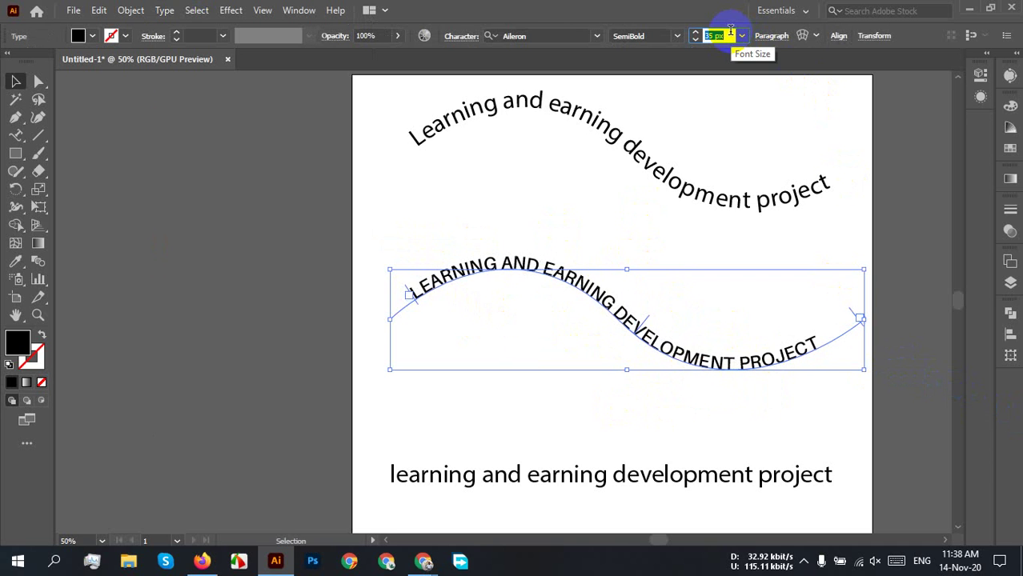
{"action": "left_click", "coordinate": [457, 319]}
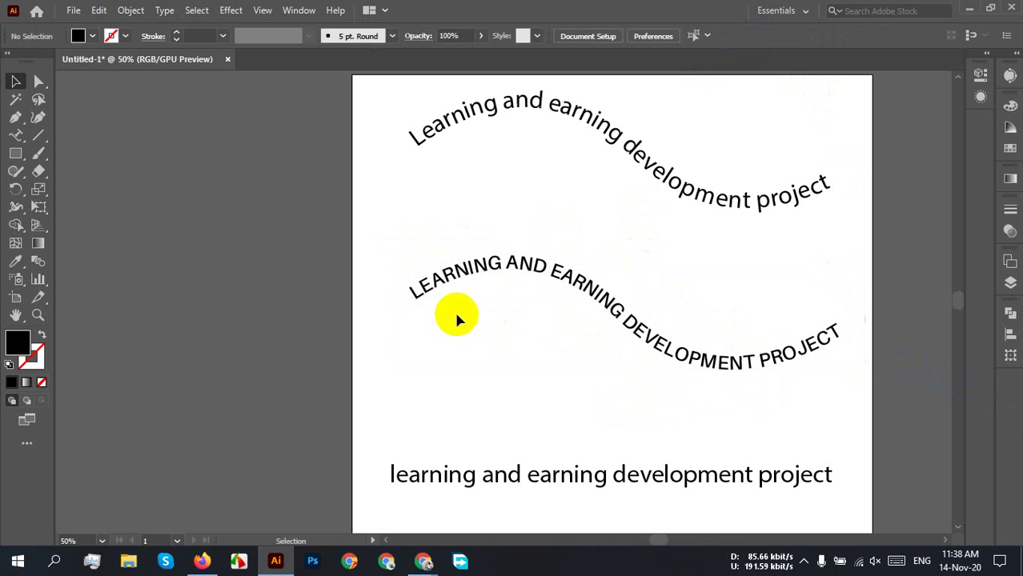
- Shift the start bracket of the uppercase curved text closer to the path's left end and set the font size to 39 px
{"action": "left_click_drag", "start_coordinate": [802, 420], "coordinate": [336, 250]}
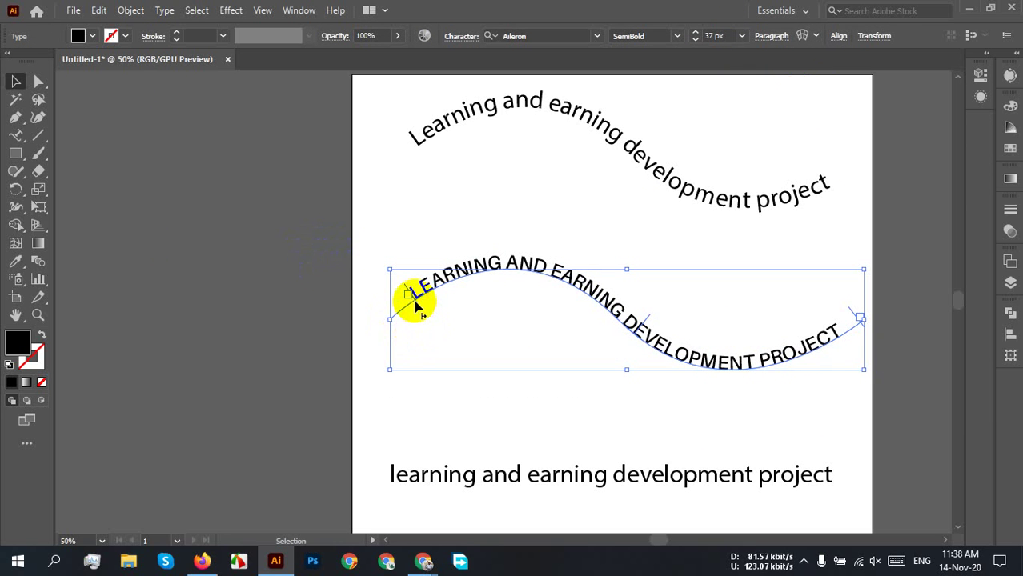
{"action": "left_click_drag", "start_coordinate": [415, 308], "coordinate": [406, 314]}
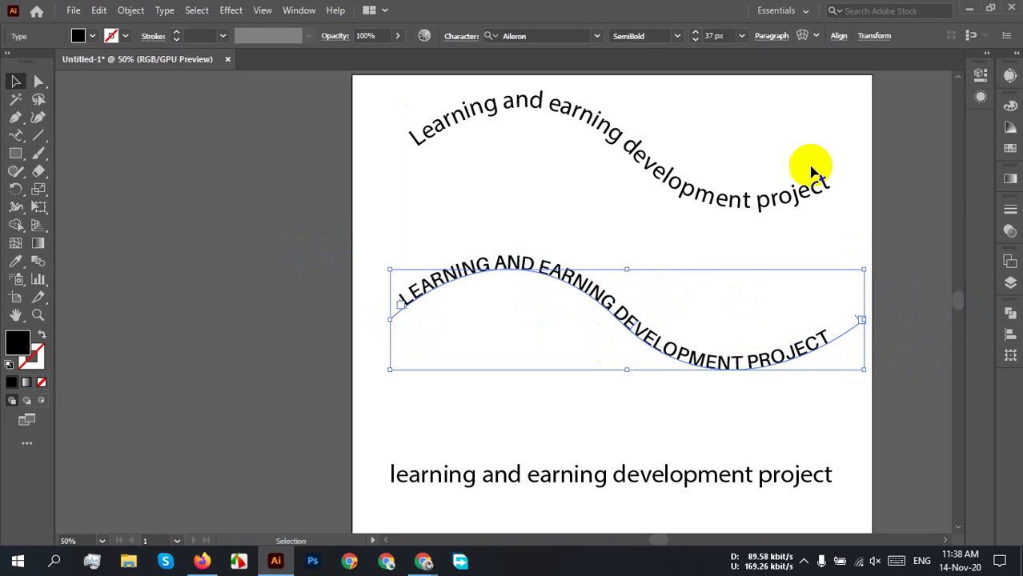
{"action": "left_click", "coordinate": [725, 37]}
{"action": "type", "text": "40"}
{"action": "key", "text": "Return"}
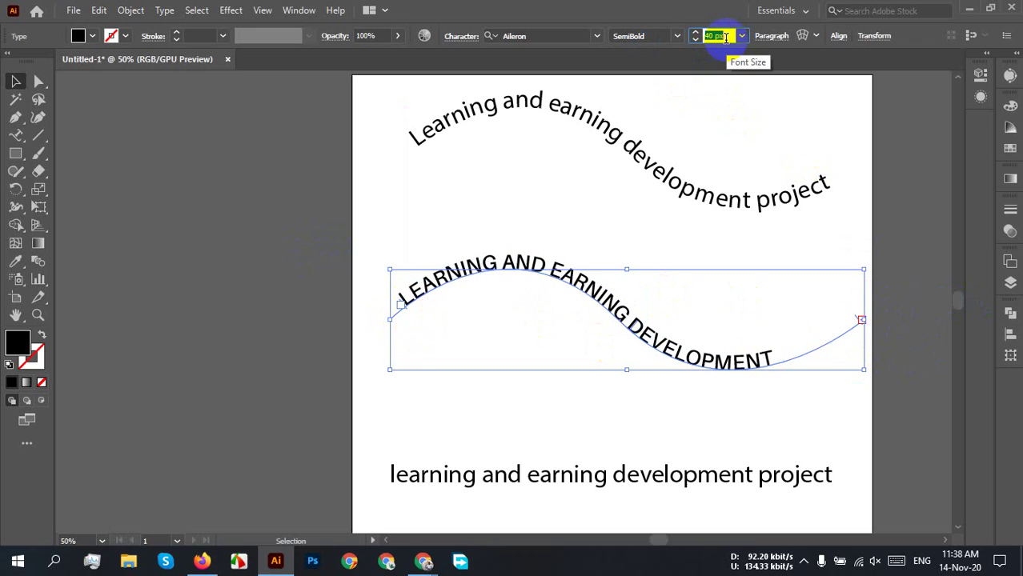
{"action": "key", "text": "Down"}
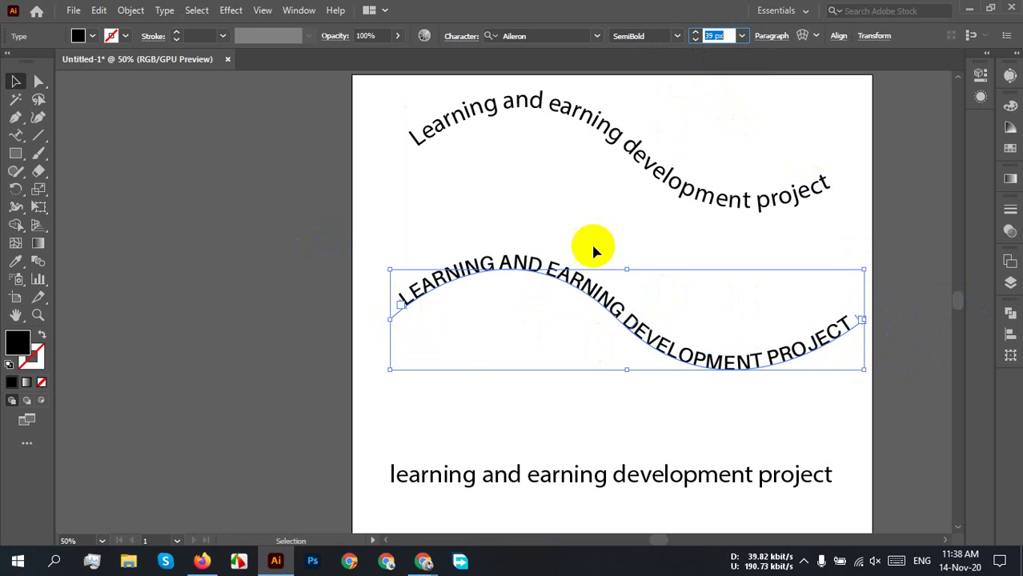
{"action": "left_click", "coordinate": [464, 344]}
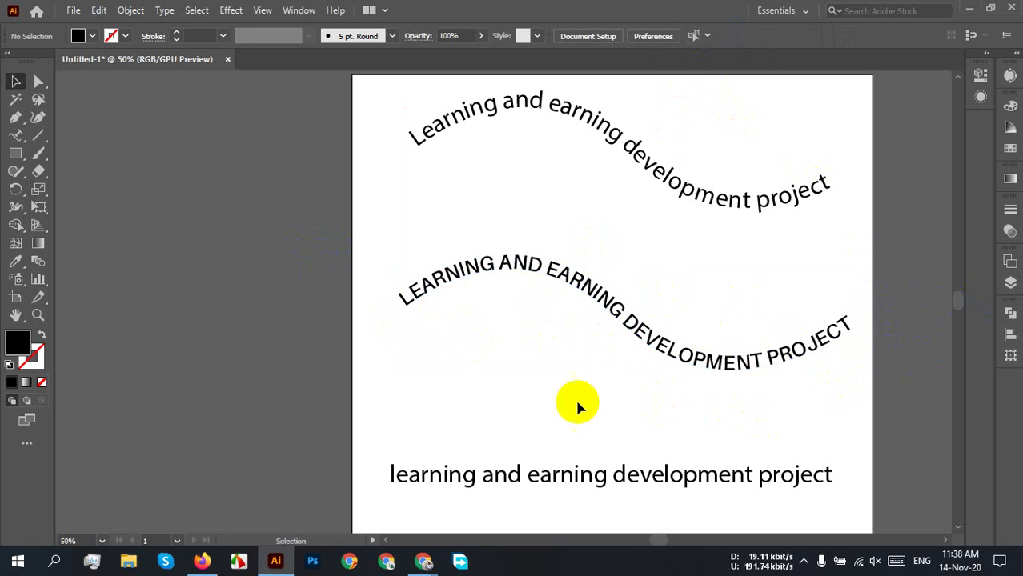
- Move the uppercase curved text slightly to the left on the artboard
{"action": "scroll", "coordinate": [594, 360], "scroll_direction": "up", "scroll_amount": 4}
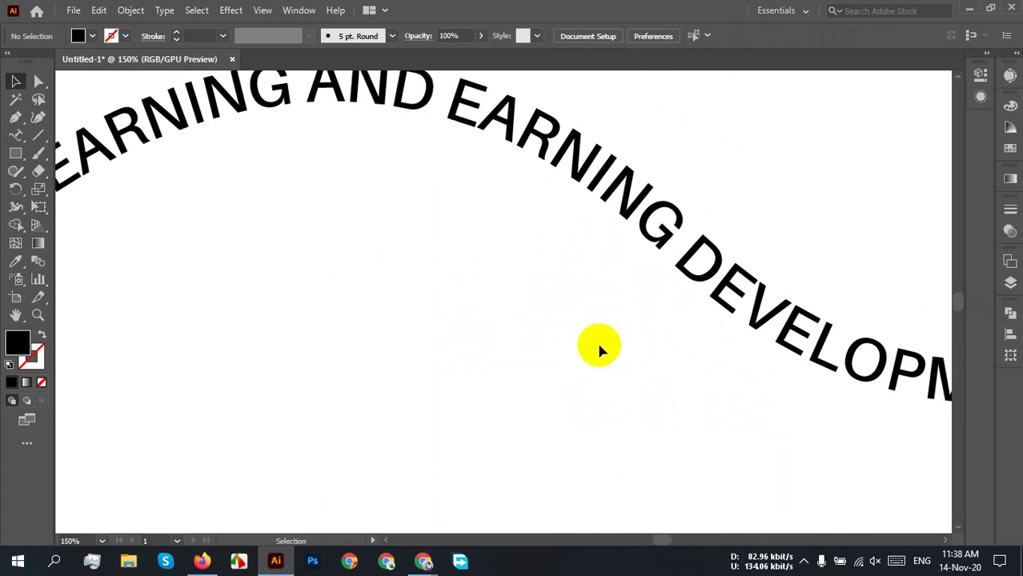
{"action": "scroll", "coordinate": [608, 336], "scroll_direction": "down", "scroll_amount": 2}
{"action": "scroll", "coordinate": [688, 354], "scroll_direction": "left", "scroll_amount": 1}
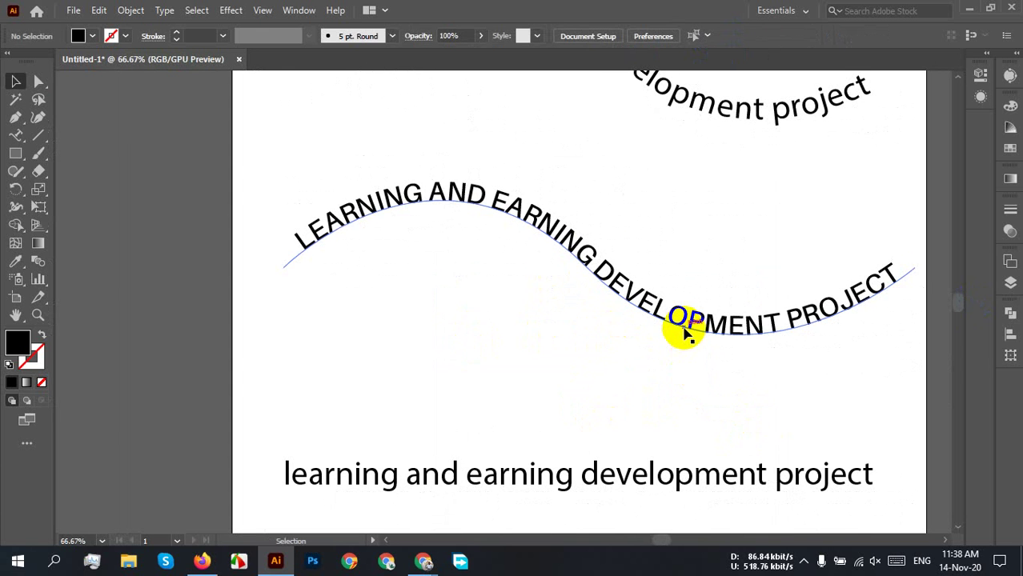
{"action": "left_click", "coordinate": [680, 333]}
{"action": "left_click_drag", "start_coordinate": [676, 326], "coordinate": [635, 323]}
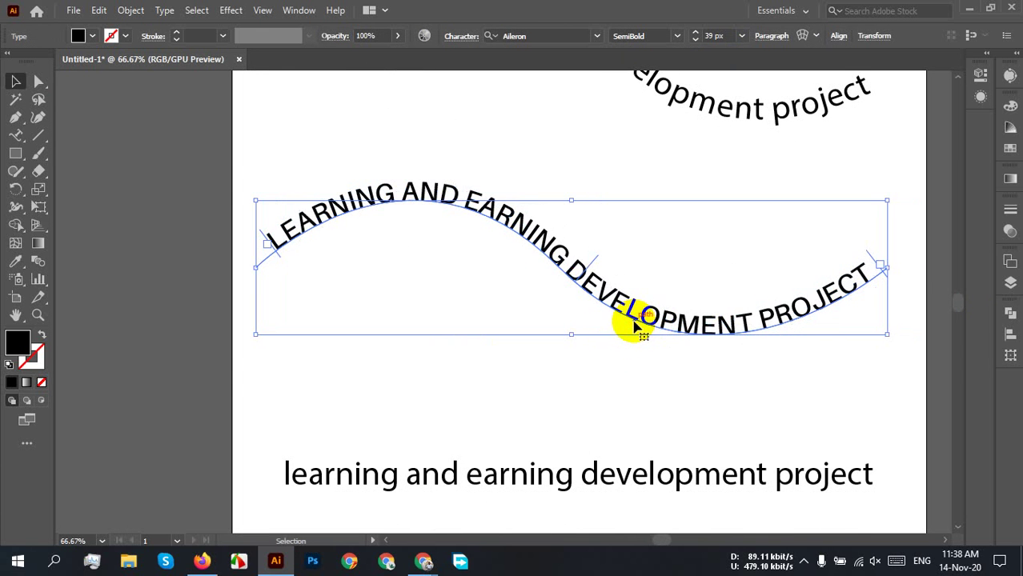
- Try red, sky blue, dark blue and dark green fills on the uppercase curved text, settling on light green
{"action": "left_click", "coordinate": [94, 36]}
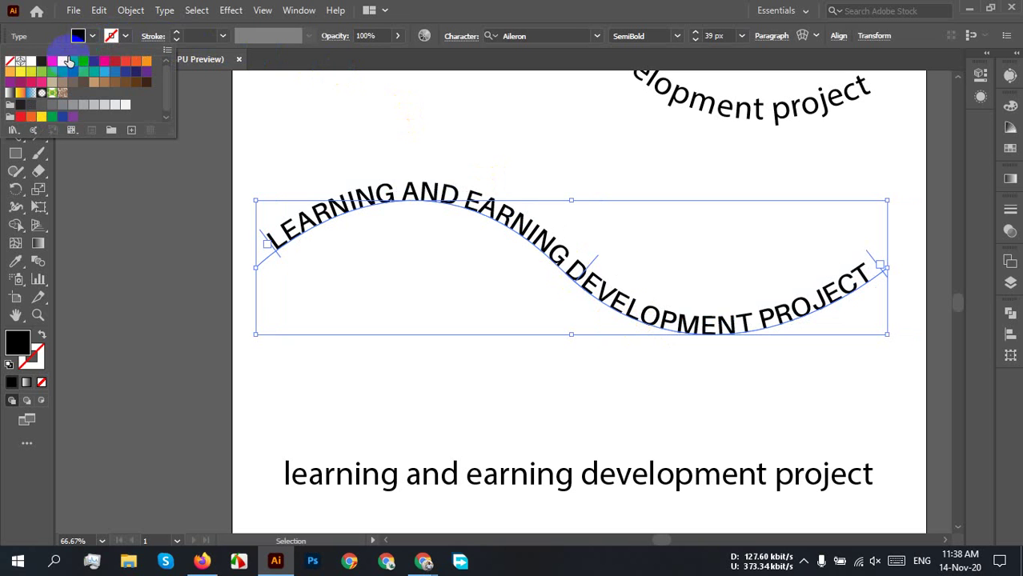
{"action": "left_click", "coordinate": [52, 63]}
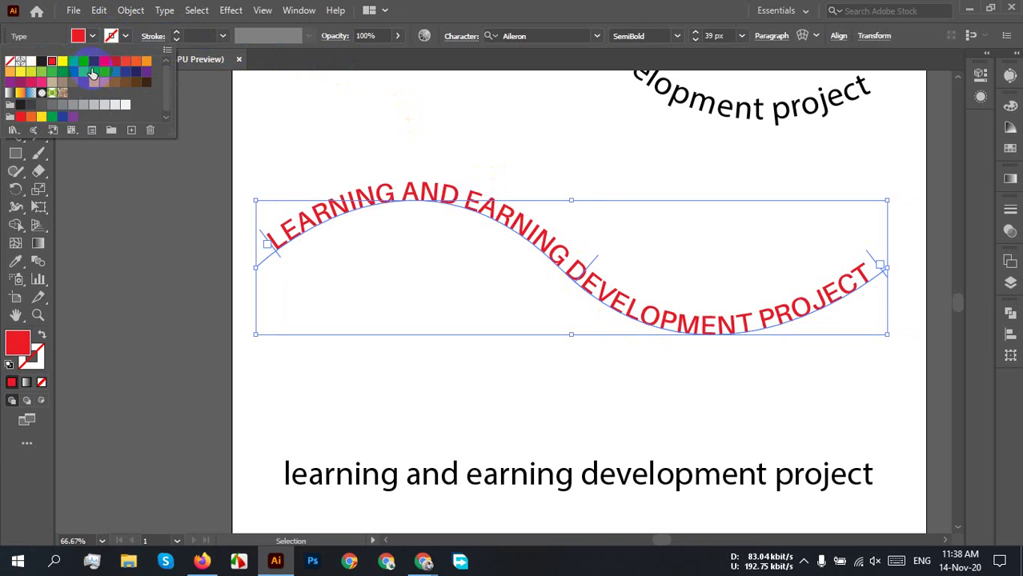
{"action": "left_click", "coordinate": [85, 63]}
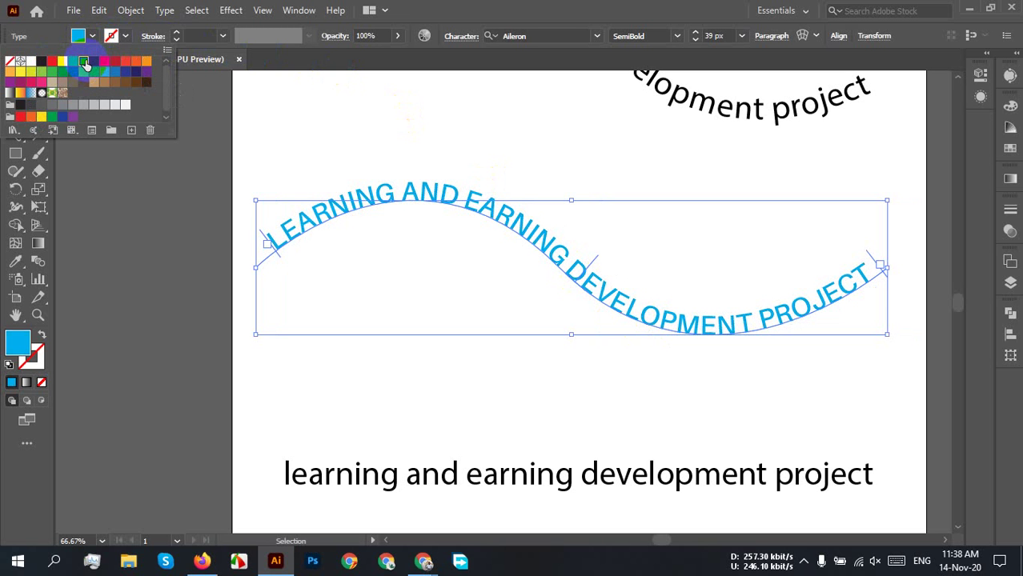
{"action": "left_click", "coordinate": [94, 61]}
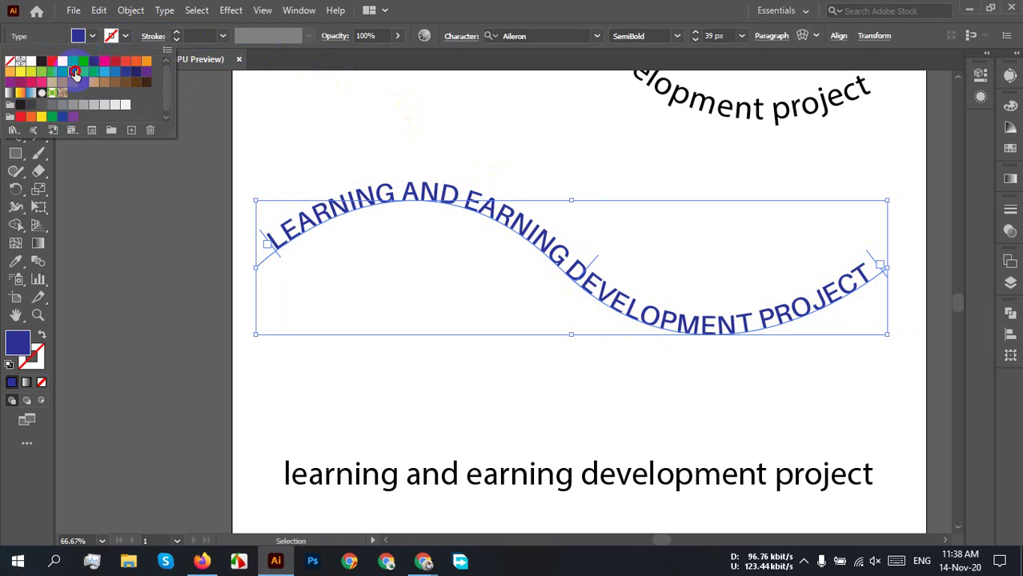
{"action": "left_click", "coordinate": [74, 73]}
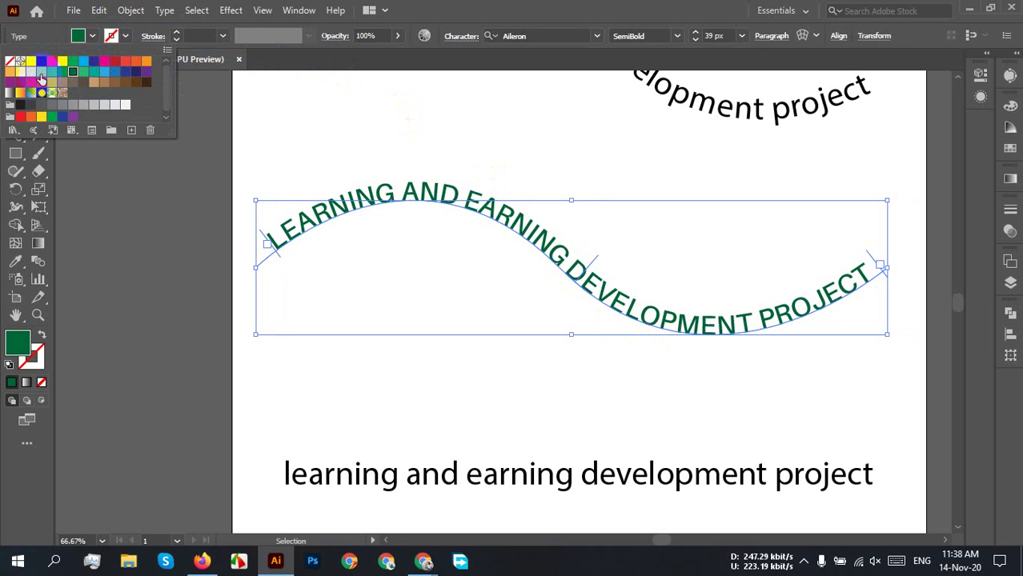
{"action": "left_click", "coordinate": [42, 71]}
{"action": "left_click", "coordinate": [648, 238]}
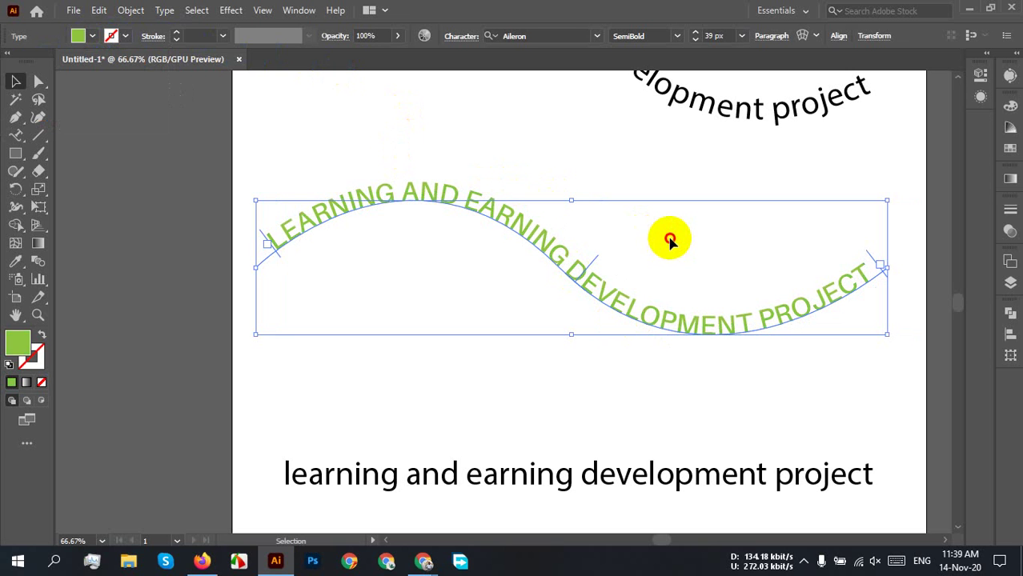
{"action": "left_click", "coordinate": [451, 163]}
- Delete the black curved text at the top of the artboard
{"action": "key", "text": "ctrl+minus"}
{"action": "key", "text": "ctrl+minus"}
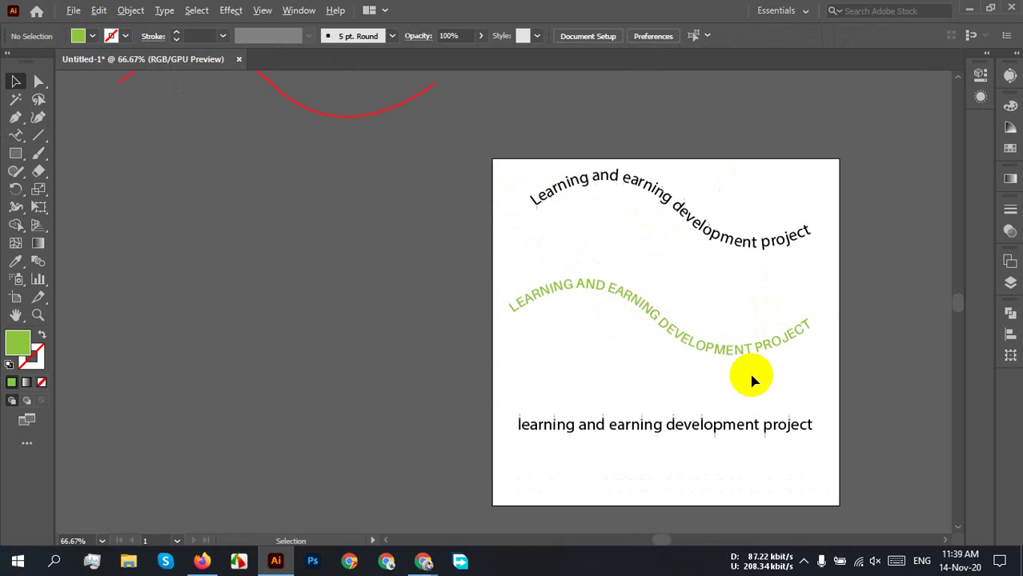
{"action": "left_click", "coordinate": [717, 208]}
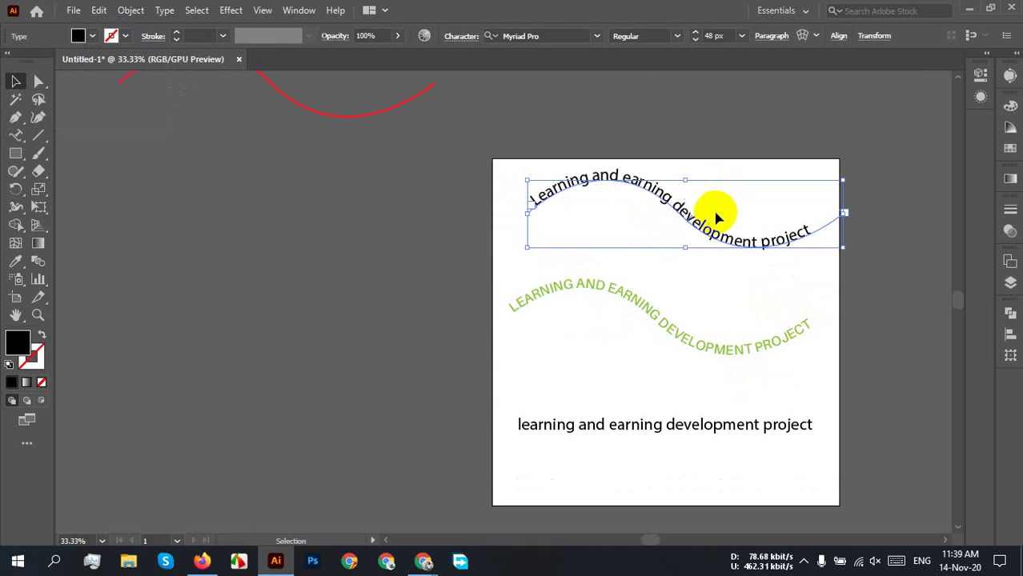
{"action": "key", "text": "Delete"}
- Move the straight text and the green curved text off the artboard to its left side
{"action": "left_click_drag", "start_coordinate": [708, 429], "coordinate": [277, 389]}
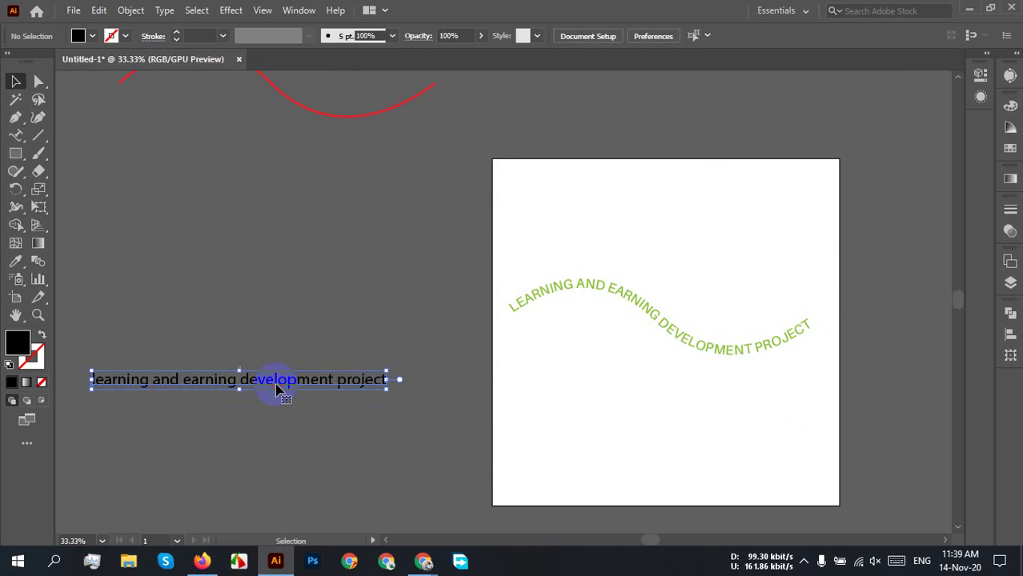
{"action": "left_click_drag", "start_coordinate": [658, 328], "coordinate": [251, 340]}
{"action": "left_click", "coordinate": [457, 240]}
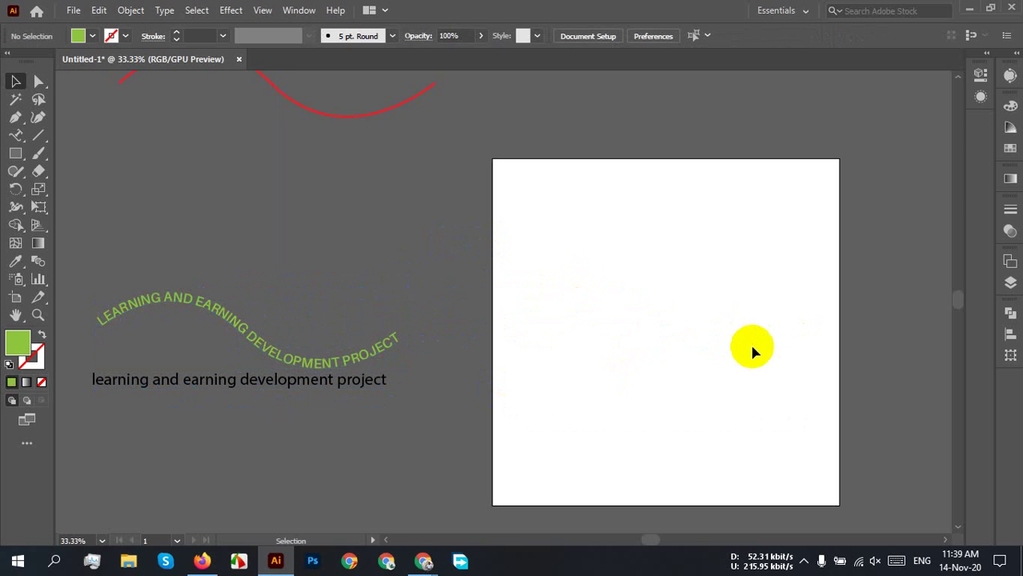
- Move both off-artboard texts together farther up and left, closer to the red wave path
{"action": "scroll", "coordinate": [701, 342], "scroll_direction": "up", "scroll_amount": 1}
{"action": "scroll", "coordinate": [669, 336], "scroll_direction": "down", "scroll_amount": 1}
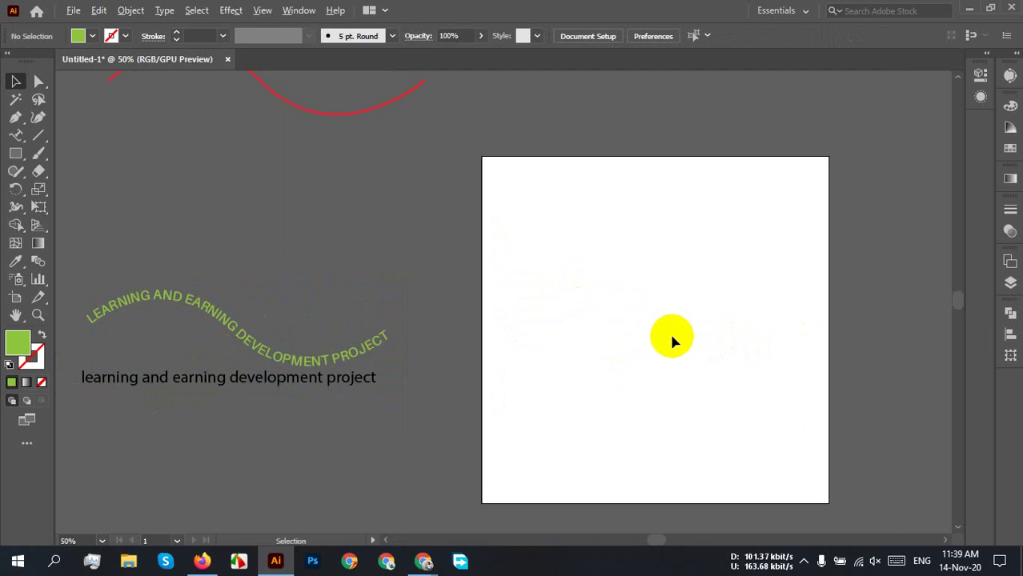
{"action": "mouse_move", "coordinate": [660, 338]}
{"action": "left_mouse_down"}
{"action": "mouse_move", "coordinate": [740, 466]}
{"action": "mouse_move", "coordinate": [653, 345]}
{"action": "left_mouse_up"}
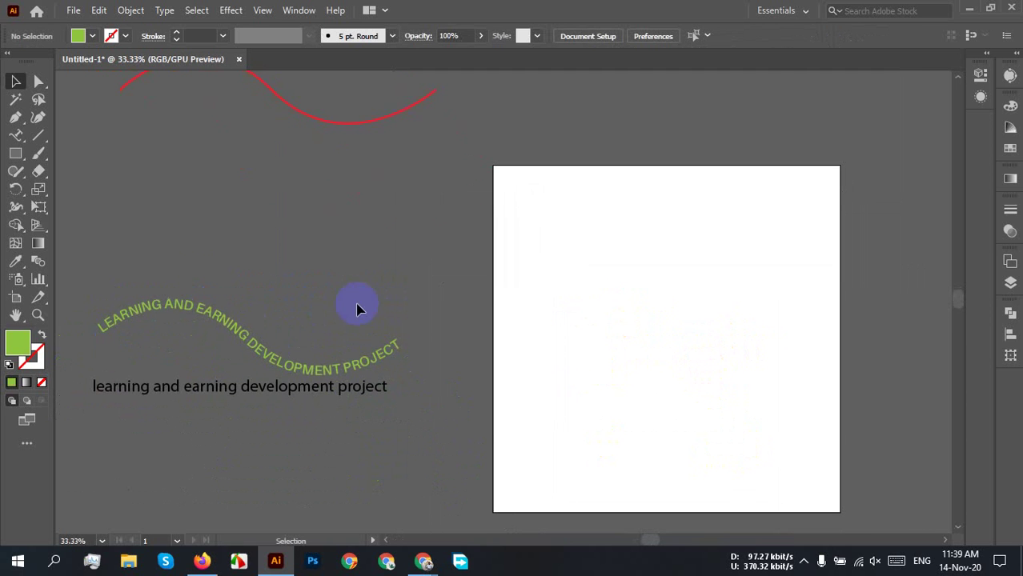
{"action": "left_click_drag", "start_coordinate": [197, 446], "coordinate": [234, 193]}
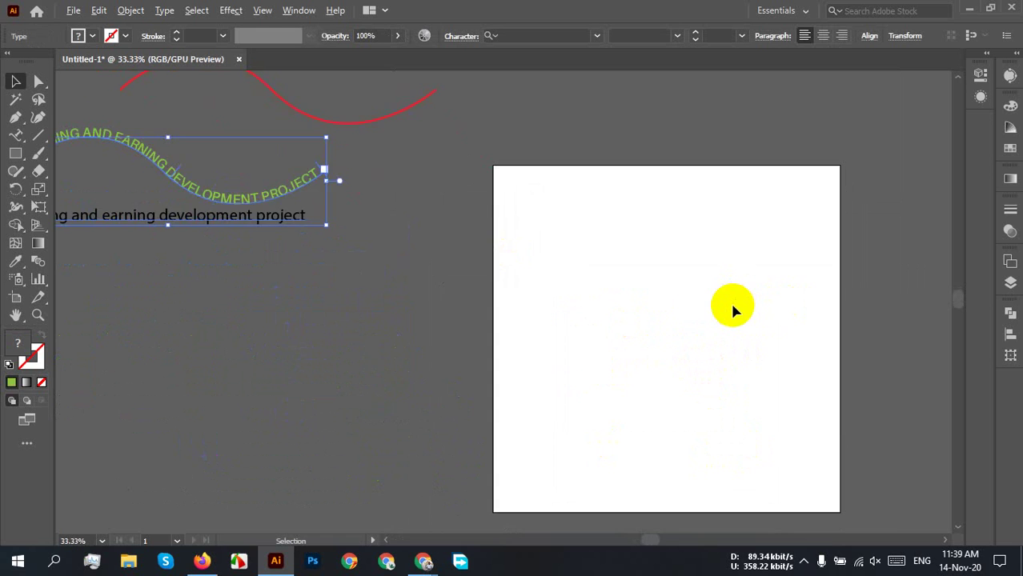
{"action": "scroll", "coordinate": [734, 311], "scroll_direction": "up", "scroll_amount": 1}
{"action": "scroll", "coordinate": [692, 305], "scroll_direction": "down", "scroll_amount": 1}
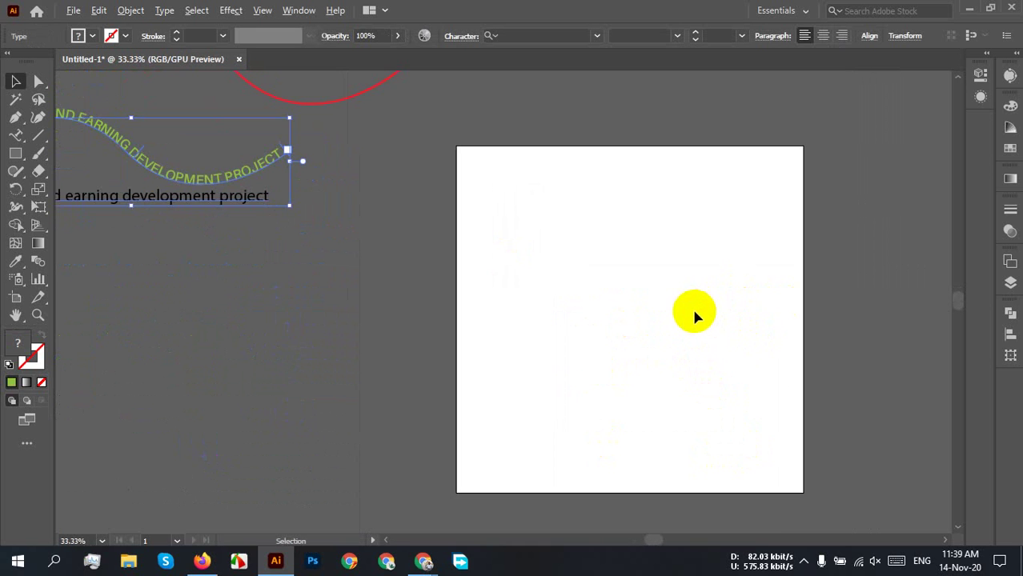
- Activate the Ellipse tool, open its exact-size settings on the empty artboard and cancel them
{"action": "scroll", "coordinate": [703, 310], "scroll_direction": "up", "scroll_amount": 1}
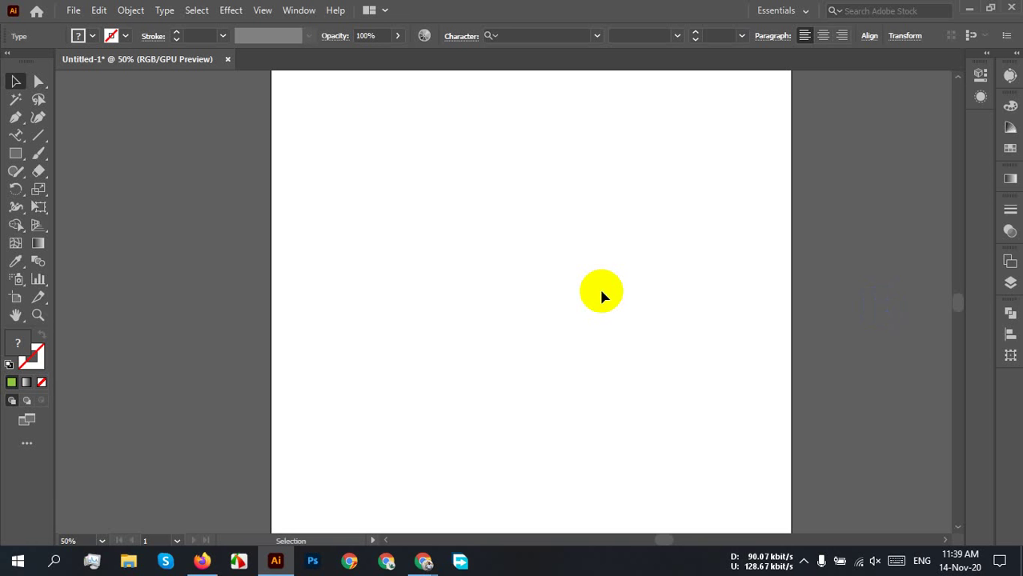
{"action": "left_click", "coordinate": [15, 153]}
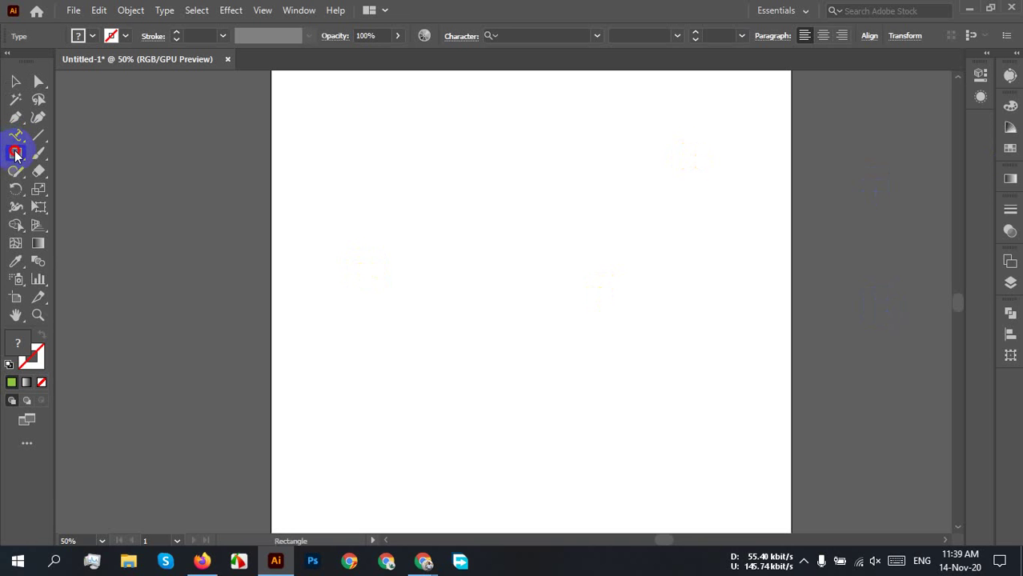
{"action": "left_click_drag", "start_coordinate": [15, 153], "coordinate": [89, 197]}
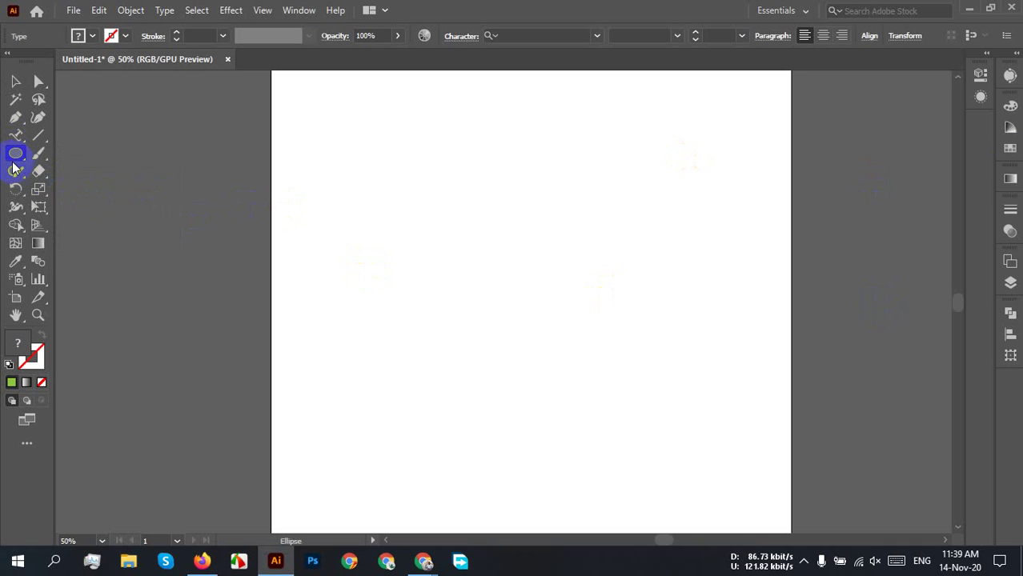
{"action": "left_click_drag", "start_coordinate": [14, 155], "coordinate": [413, 174]}
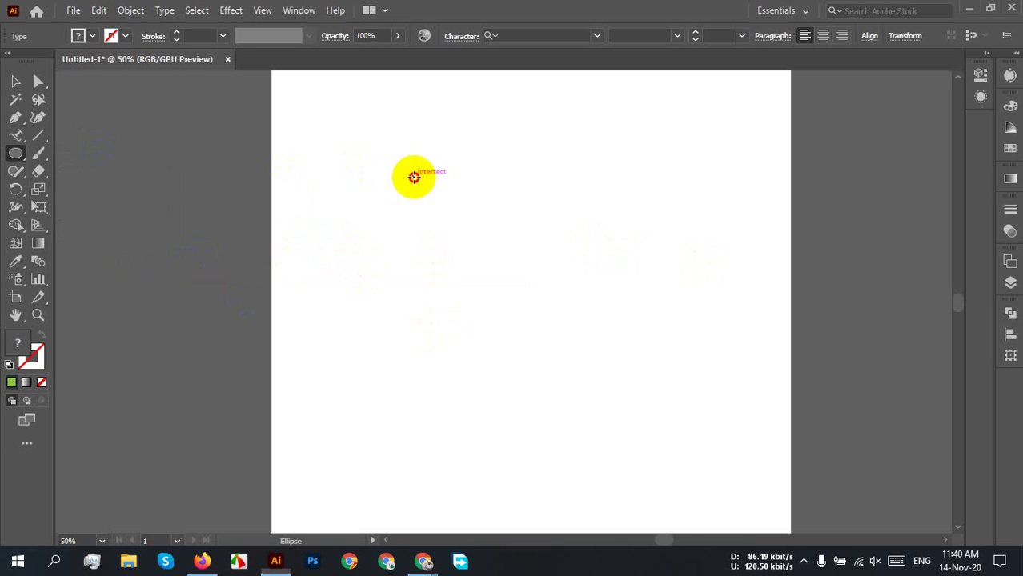
{"action": "left_click", "coordinate": [414, 175]}
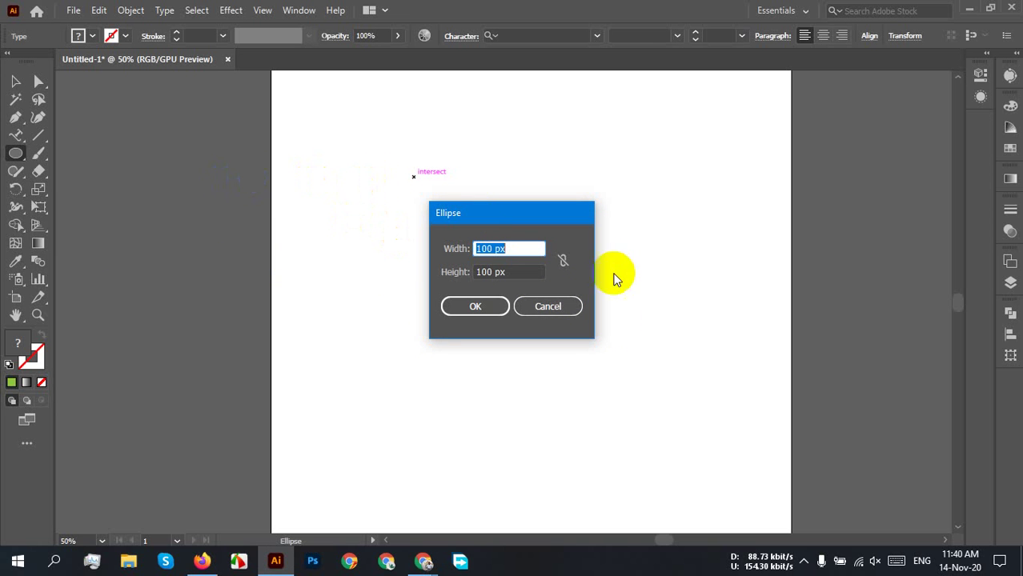
{"action": "left_click", "coordinate": [570, 306]}
- Create a 100 px by 100 px green circle on the artboard and delete it
{"action": "left_click_drag", "start_coordinate": [11, 158], "coordinate": [103, 186]}
{"action": "left_click", "coordinate": [454, 203]}
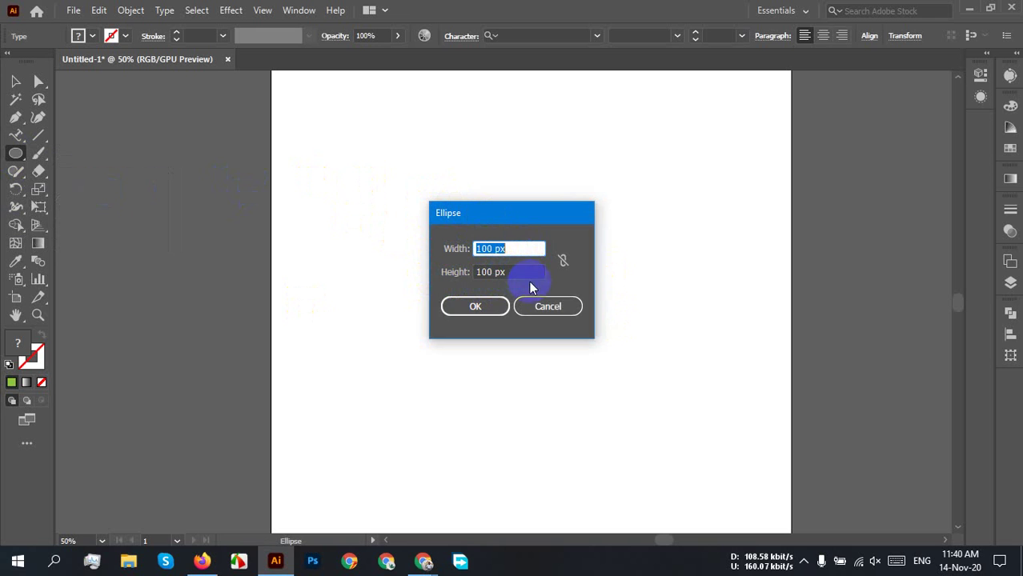
{"action": "left_click", "coordinate": [497, 305]}
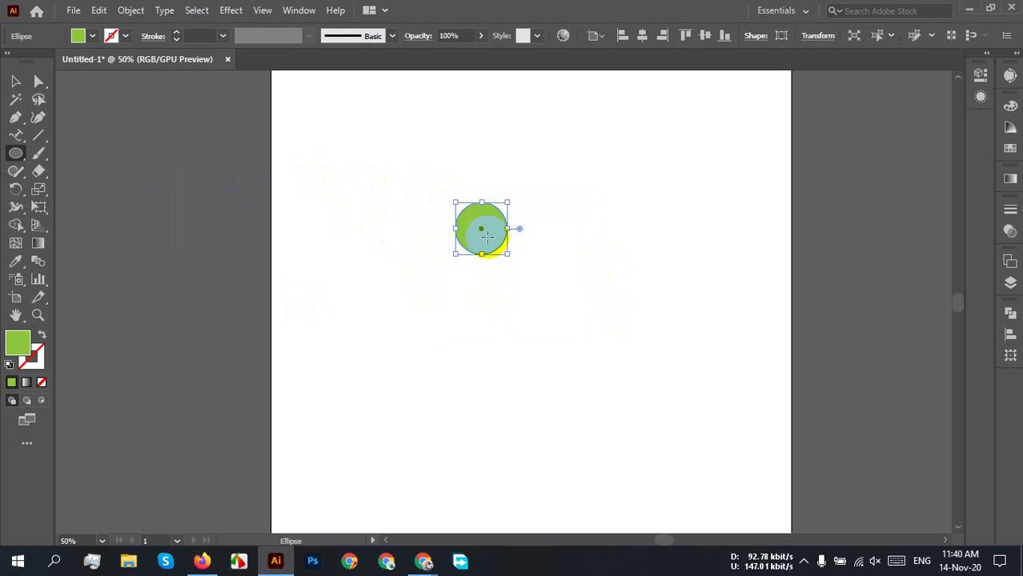
{"action": "key", "text": "Delete"}
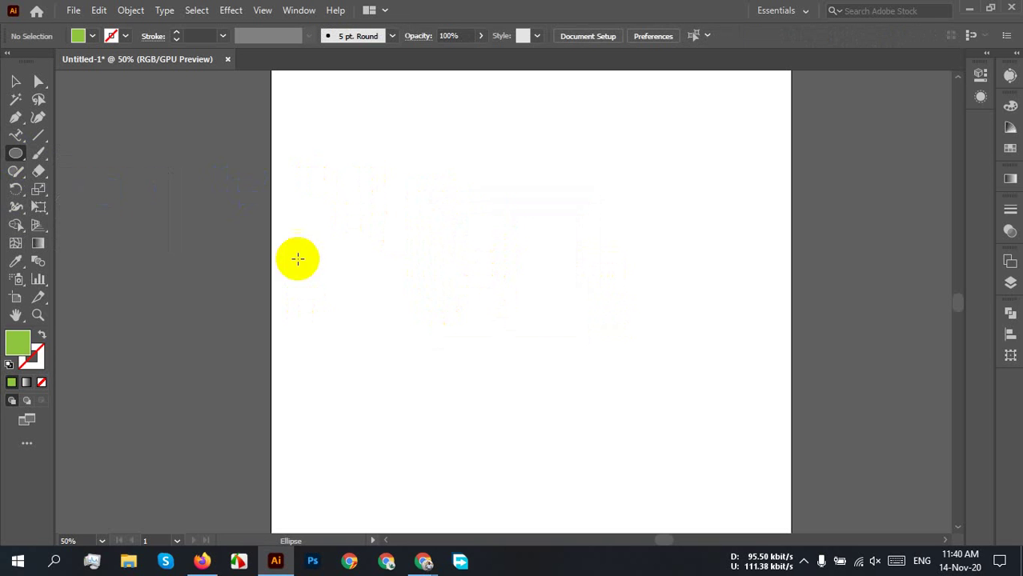
- Draw a green circle about 429 px in diameter near the middle of the artboard and deselect it
{"action": "left_click_drag", "start_coordinate": [373, 189], "coordinate": [597, 222]}
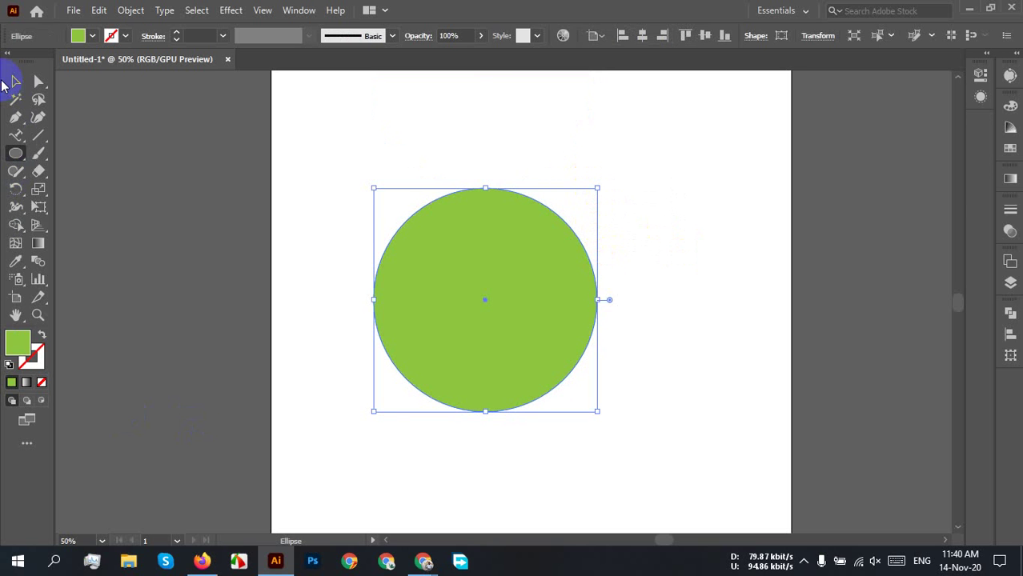
{"action": "left_click", "coordinate": [15, 81]}
{"action": "left_click", "coordinate": [656, 301]}
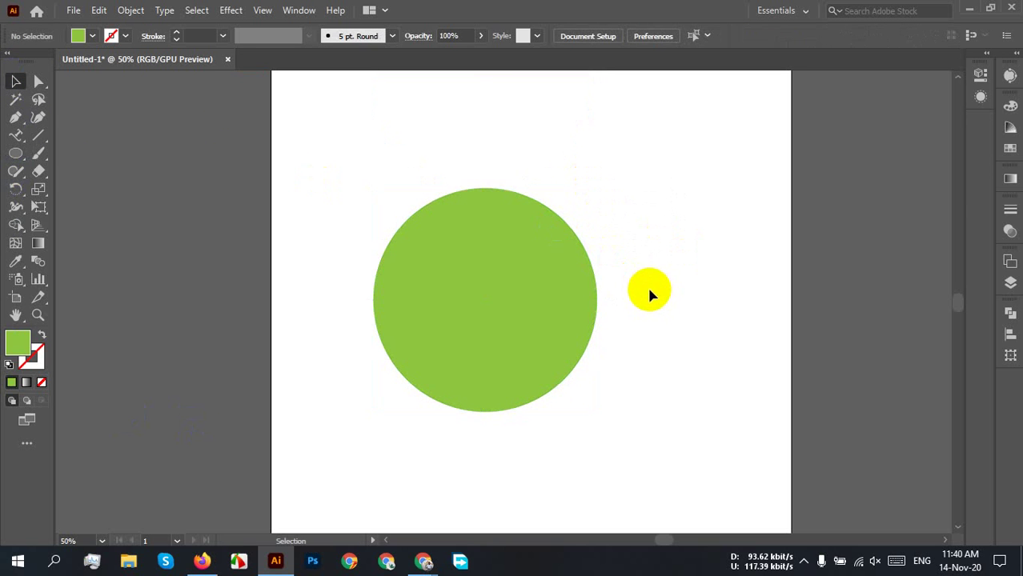
- Duplicate the green circle horizontally to its right and repeat the copy twice to make an evenly spaced row of four
{"action": "scroll", "coordinate": [644, 288], "scroll_direction": "down", "scroll_amount": 1}
{"action": "scroll", "coordinate": [560, 288], "scroll_direction": "right", "scroll_amount": 2}
{"action": "left_click_drag", "start_coordinate": [482, 282], "coordinate": [589, 313]}
{"action": "left_click", "coordinate": [660, 305]}
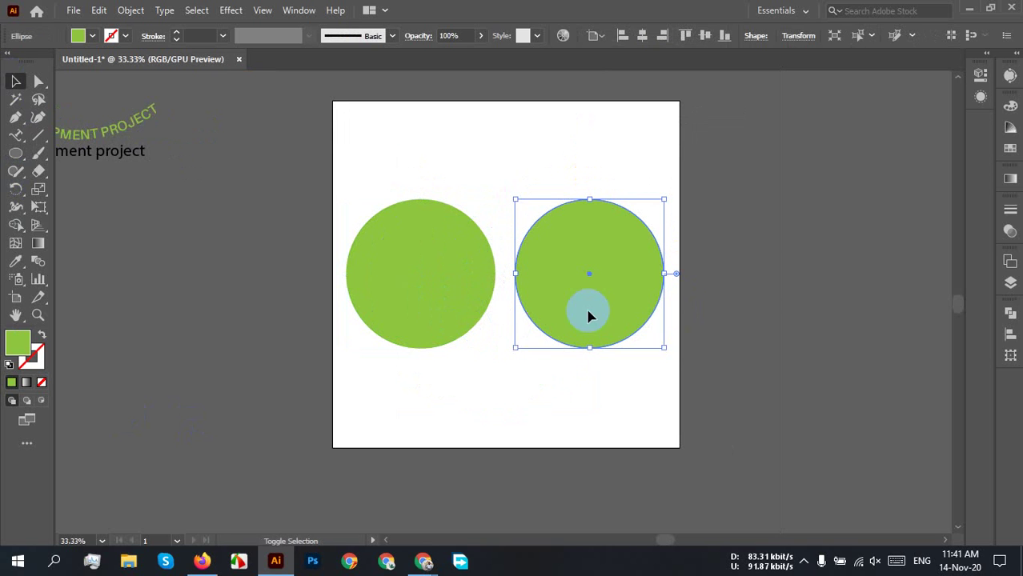
{"action": "key", "text": "ctrl+d"}
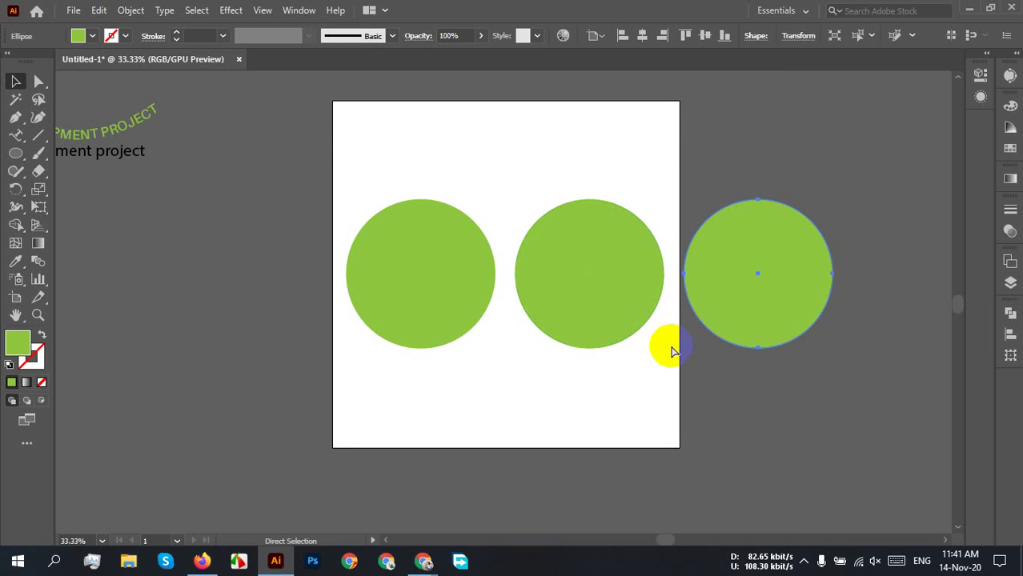
{"action": "left_click", "coordinate": [857, 406]}
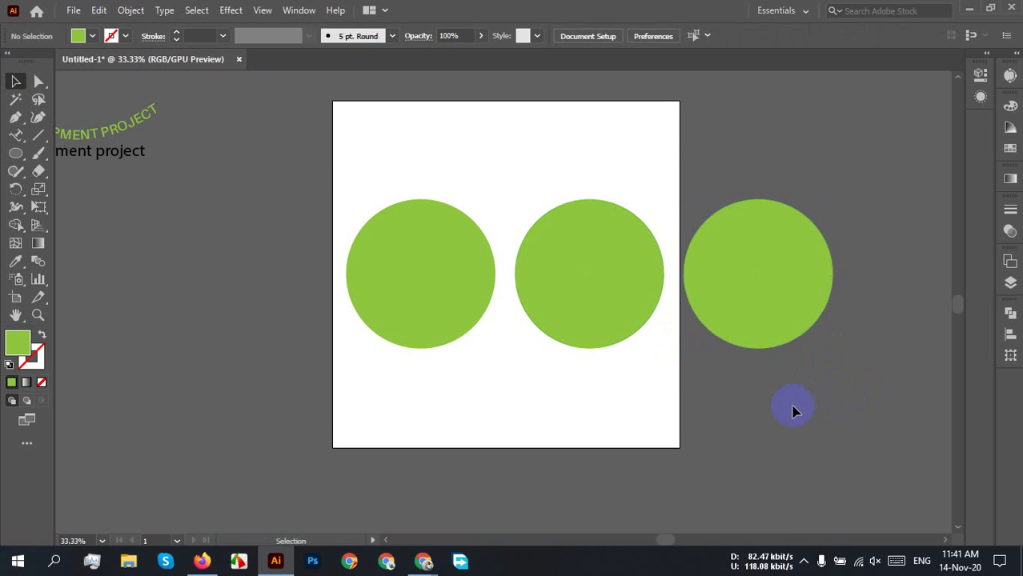
{"action": "left_click", "coordinate": [769, 331]}
{"action": "key", "text": "ctrl+d"}
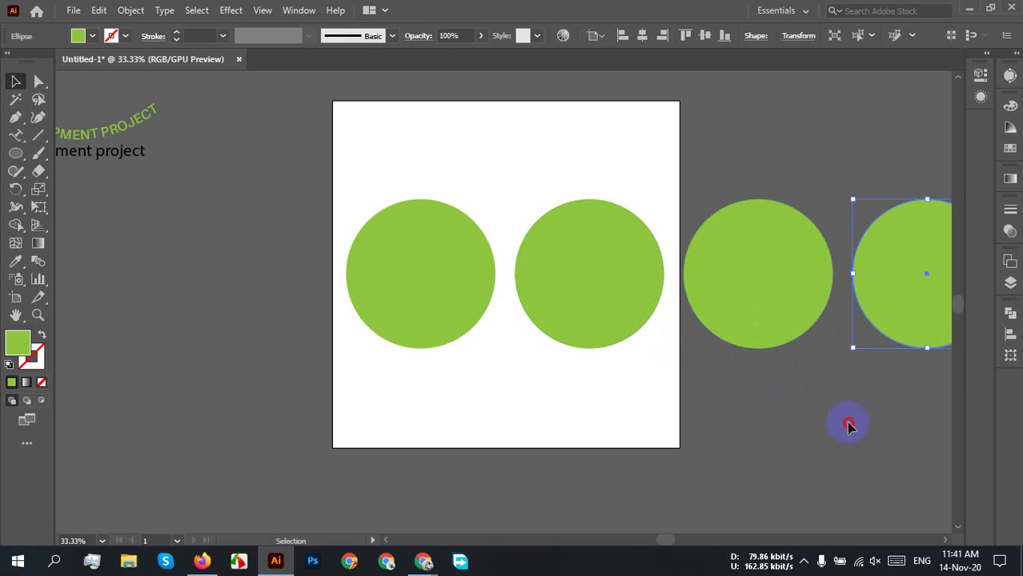
{"action": "left_click", "coordinate": [848, 426]}
- Swap fill and stroke on the second circle in the row so it has a green outline and no fill
{"action": "left_click_drag", "start_coordinate": [720, 406], "coordinate": [847, 427]}
{"action": "left_click_drag", "start_coordinate": [755, 393], "coordinate": [671, 385]}
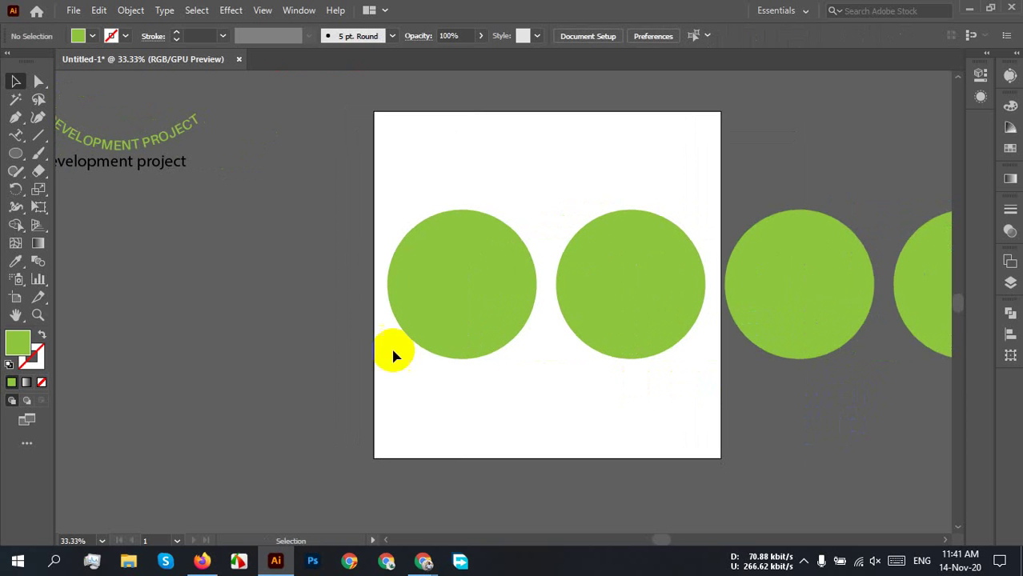
{"action": "left_click", "coordinate": [434, 277]}
{"action": "left_click", "coordinate": [645, 388]}
{"action": "left_click", "coordinate": [636, 330]}
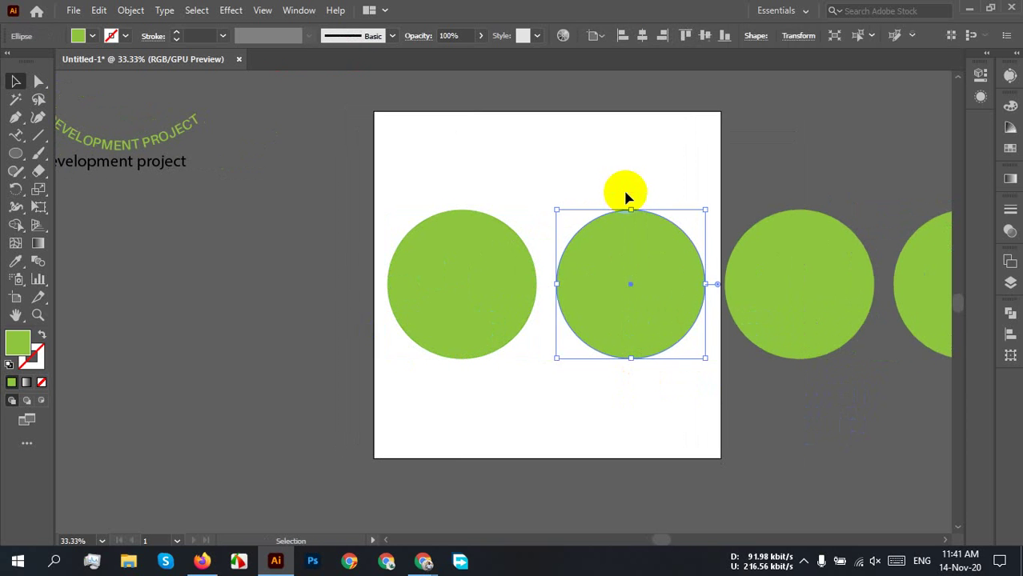
{"action": "left_click", "coordinate": [43, 337]}
{"action": "left_click", "coordinate": [691, 396]}
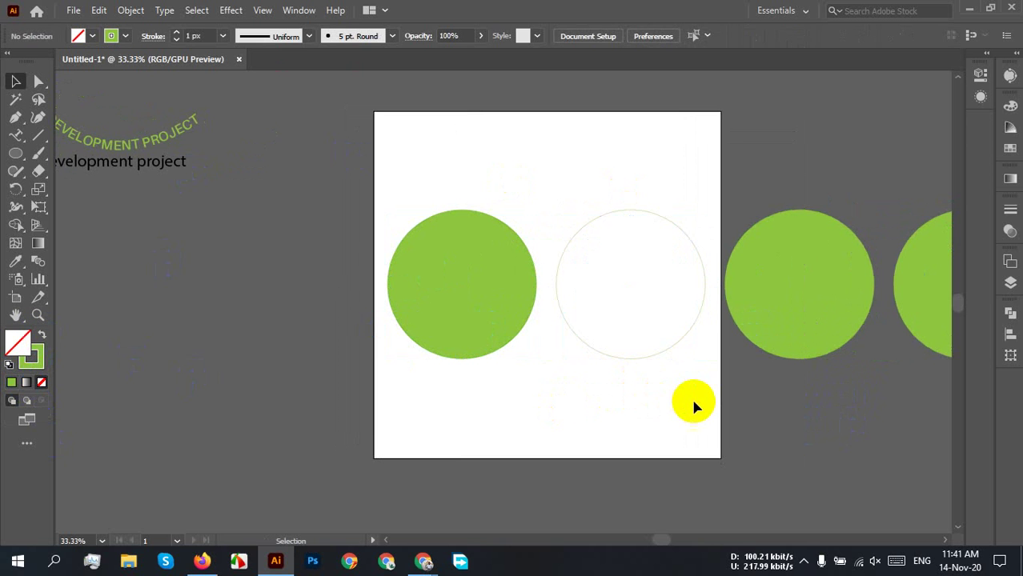
- Compare the filled first circle with the outlined second circle, examining the thin green outline up close
{"action": "left_click", "coordinate": [525, 297]}
{"action": "left_click_drag", "start_coordinate": [555, 286], "coordinate": [295, 220]}
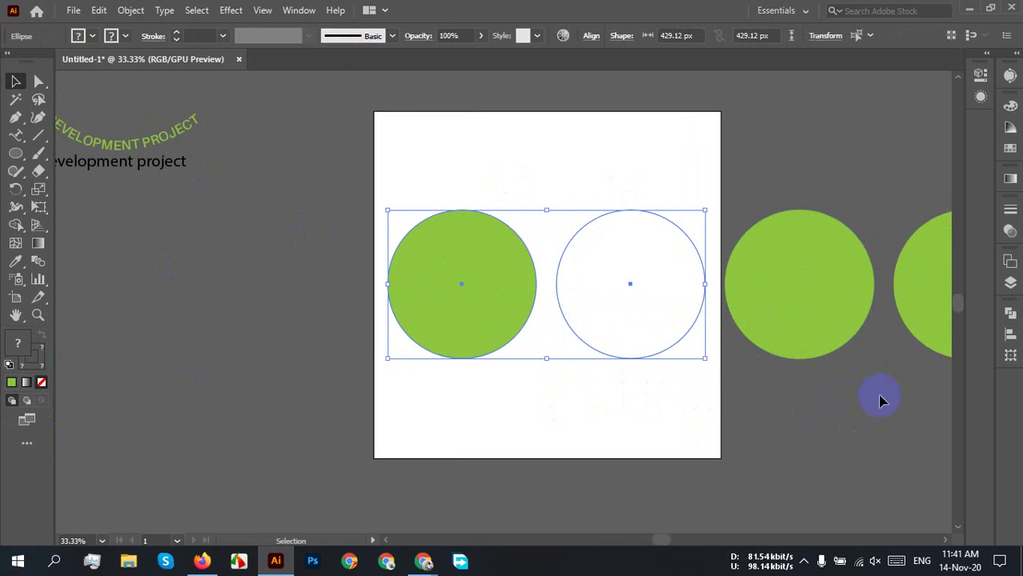
{"action": "scroll", "coordinate": [730, 377], "scroll_direction": "up", "scroll_amount": 2}
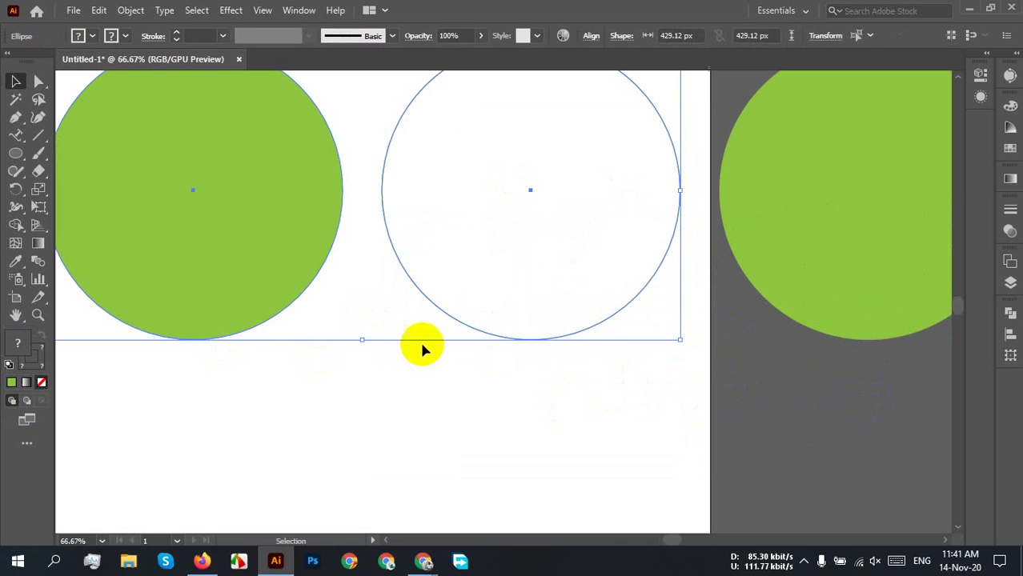
{"action": "scroll", "coordinate": [501, 384], "scroll_direction": "down", "scroll_amount": 2}
{"action": "left_click", "coordinate": [486, 395]}
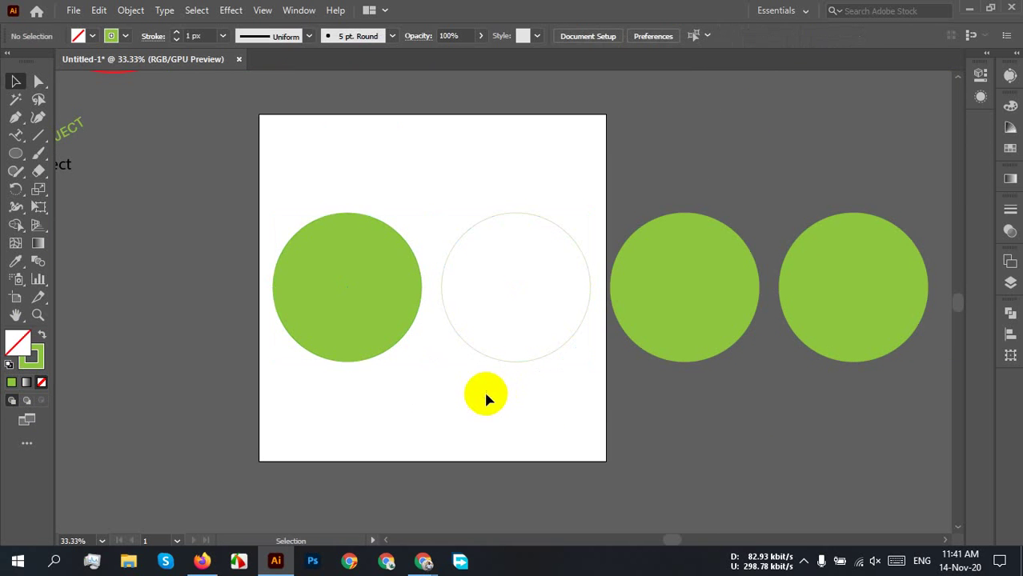
{"action": "scroll", "coordinate": [597, 406], "scroll_direction": "left", "scroll_amount": 2}
{"action": "scroll", "coordinate": [684, 392], "scroll_direction": "up", "scroll_amount": 4}
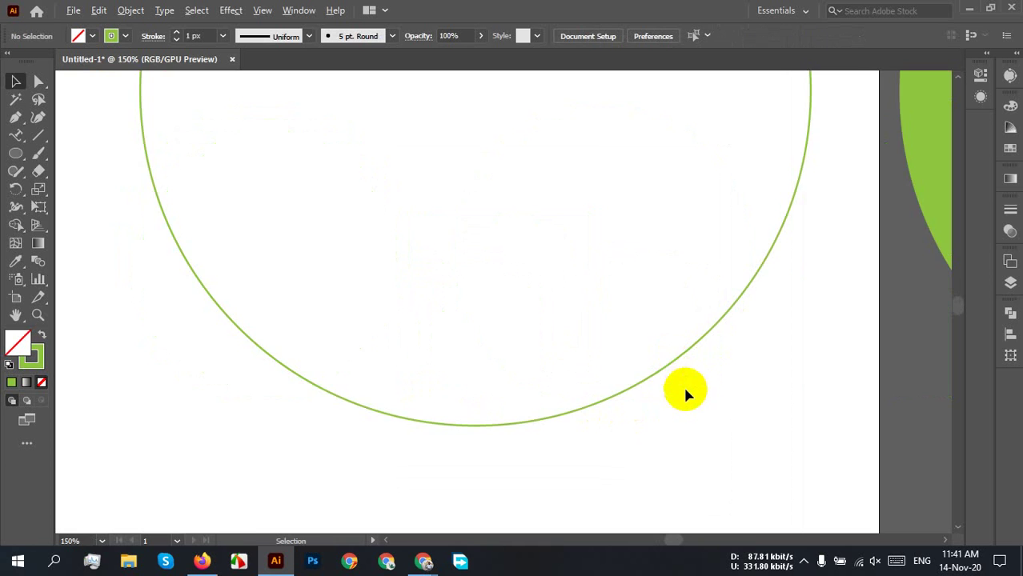
{"action": "scroll", "coordinate": [680, 376], "scroll_direction": "up", "scroll_amount": 8}
{"action": "left_click_drag", "start_coordinate": [501, 255], "coordinate": [600, 396]}
{"action": "scroll", "coordinate": [612, 312], "scroll_direction": "down", "scroll_amount": 10}
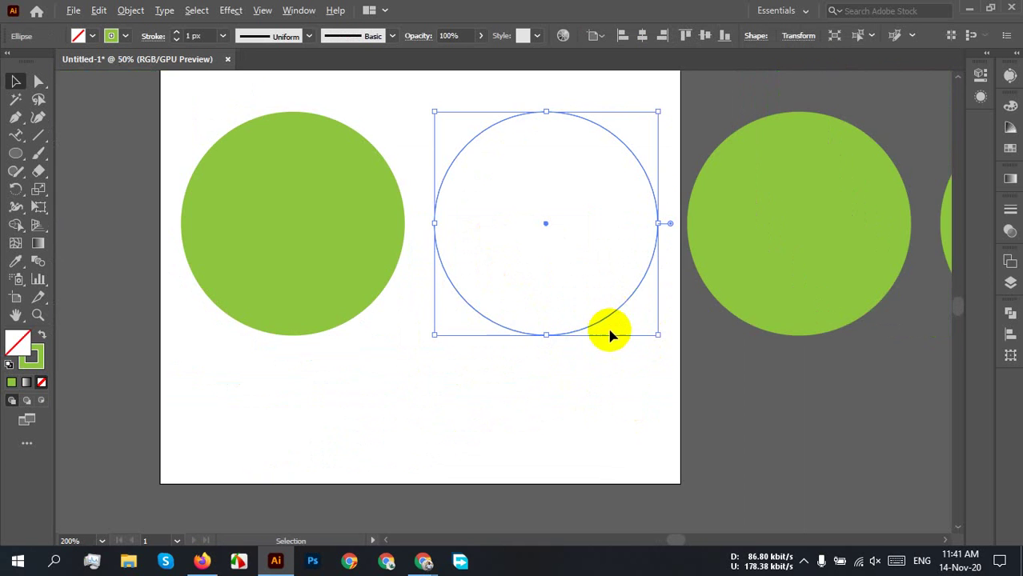
{"action": "scroll", "coordinate": [352, 370], "scroll_direction": "left", "scroll_amount": 3}
{"action": "left_click", "coordinate": [477, 382]}
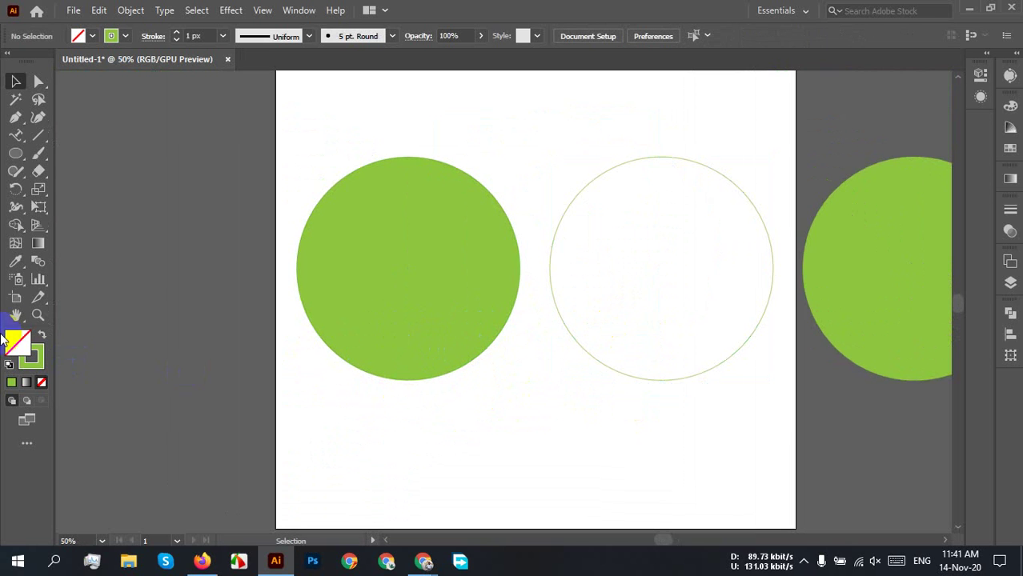
- Start type on a path at the upper-left edge of the filled first circle and delete the placeholder text
{"action": "left_click", "coordinate": [13, 136]}
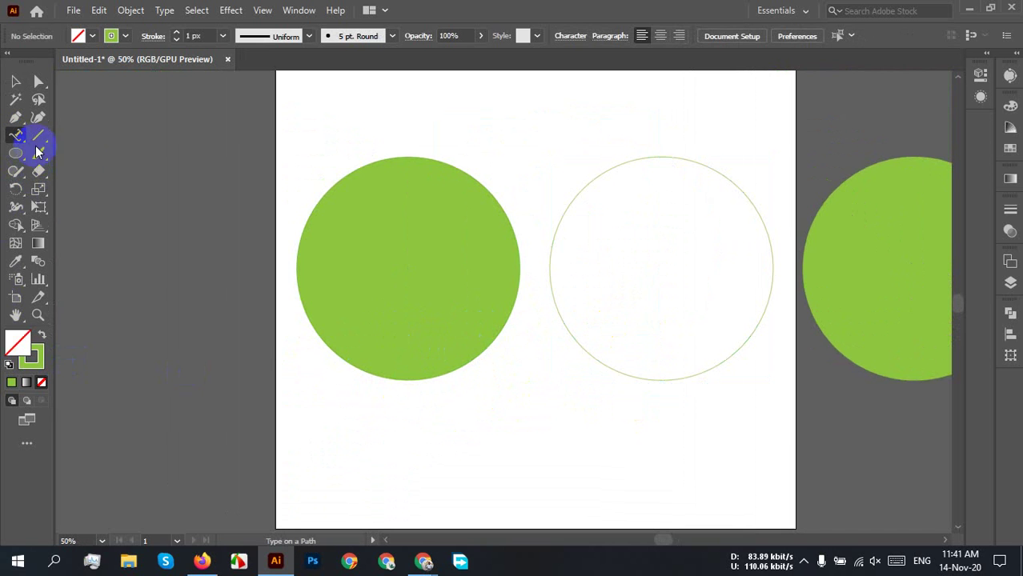
{"action": "left_click", "coordinate": [309, 218]}
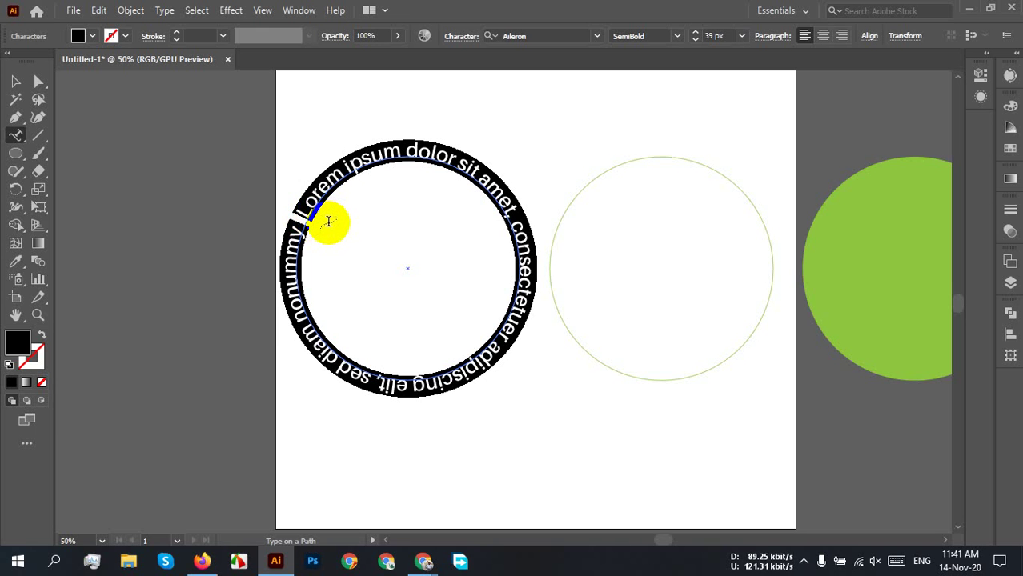
{"action": "left_click_drag", "start_coordinate": [322, 225], "coordinate": [308, 220]}
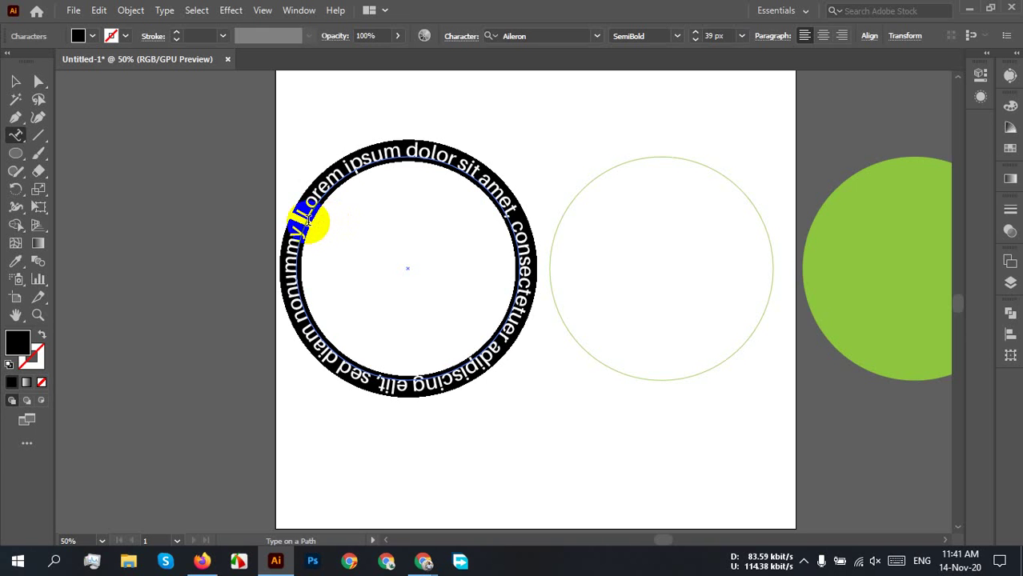
{"action": "key", "text": "Delete"}
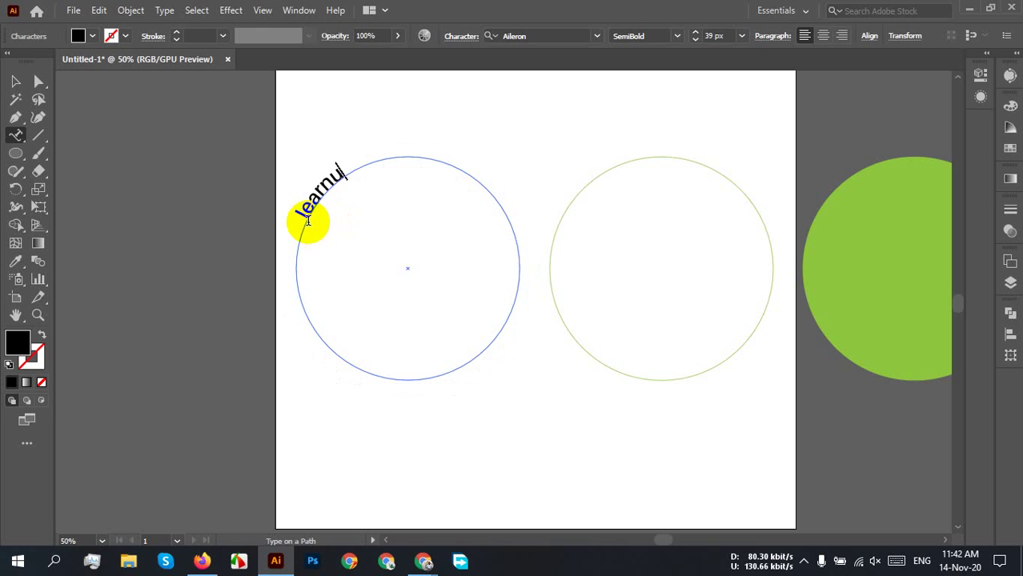
- Write "learning & earning development project" along the first circle's path and finish the text editing
{"action": "key", "text": "BackSpace"}
{"action": "type", "text": "ing "}
{"action": "type", "text": "& "}
{"action": "type", "text": "ear"}
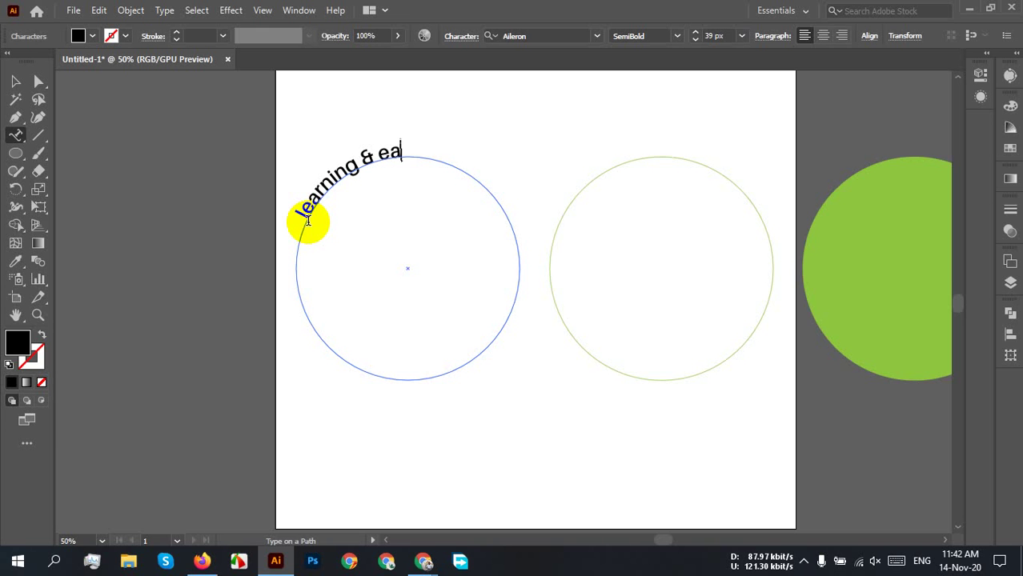
{"action": "type", "text": "ning "}
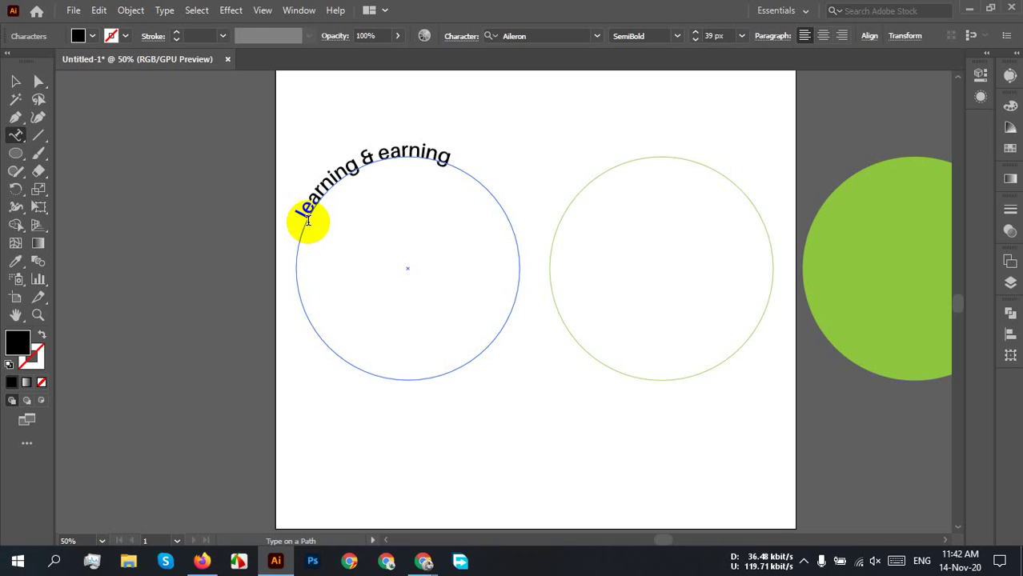
{"action": "type", "text": "dev"}
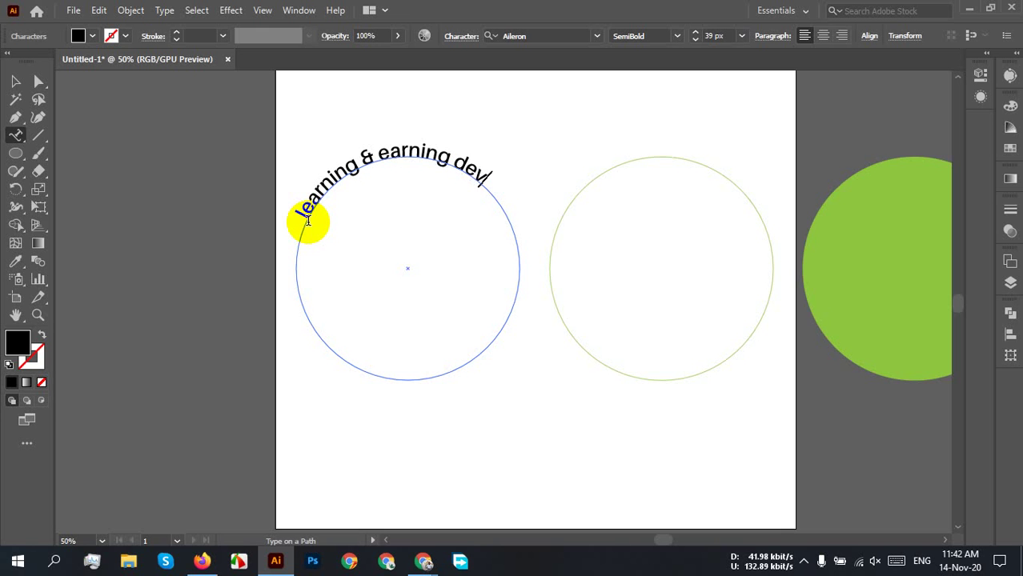
{"action": "type", "text": "elopment"}
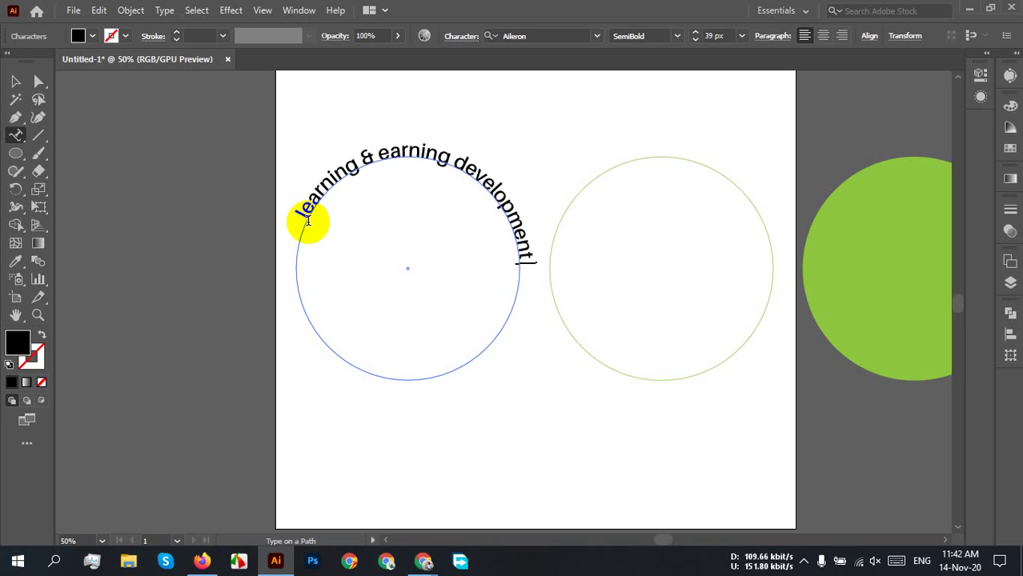
{"action": "type", "text": " proj"}
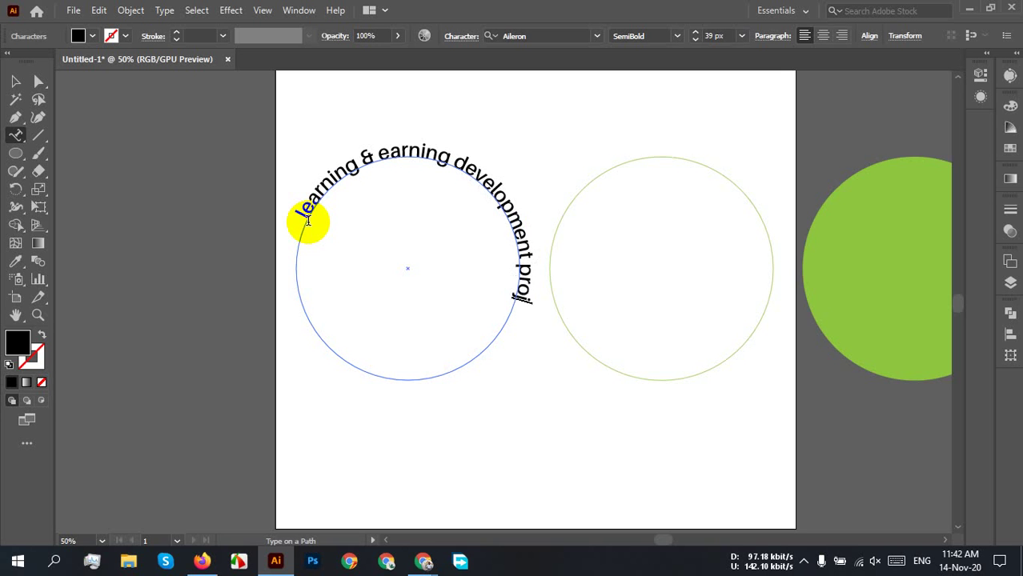
{"action": "type", "text": "ect"}
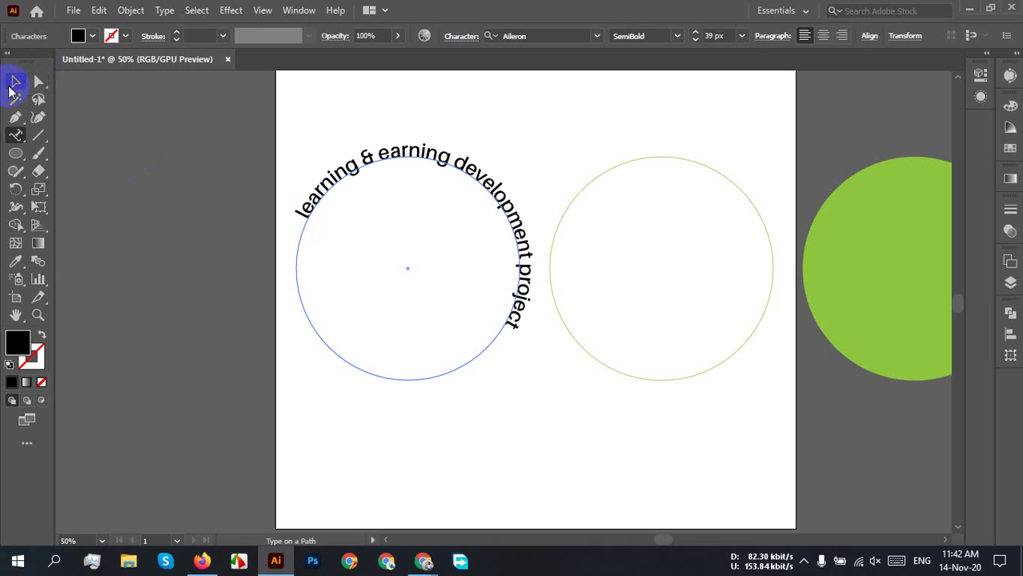
{"action": "left_click", "coordinate": [15, 83]}
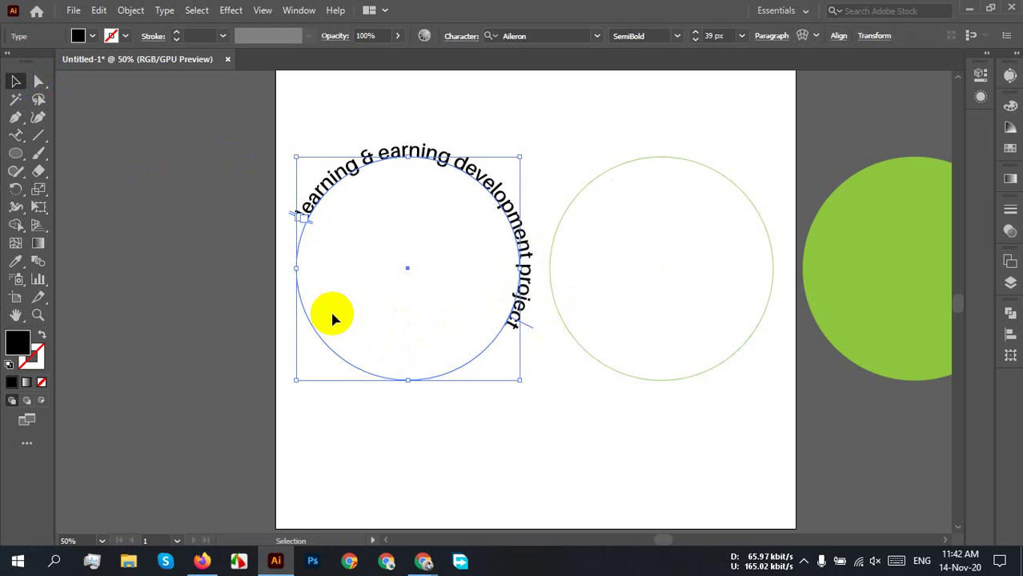
- Inspect the path bracket near the end of the circular text, check the Google Meet call and return to Illustrator
{"action": "scroll", "coordinate": [520, 339], "scroll_direction": "up", "scroll_amount": 4}
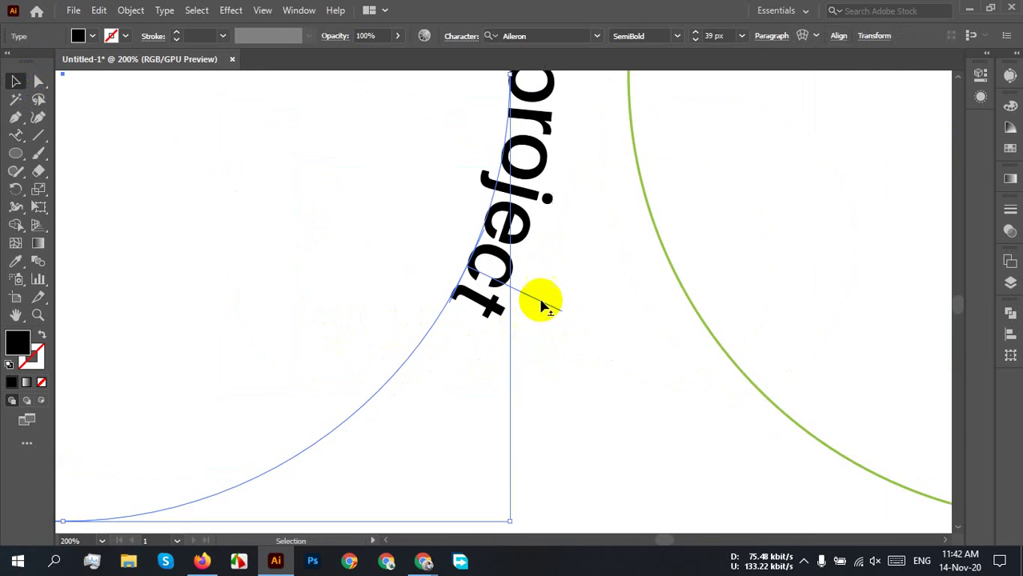
{"action": "scroll", "coordinate": [541, 302], "scroll_direction": "up", "scroll_amount": 2}
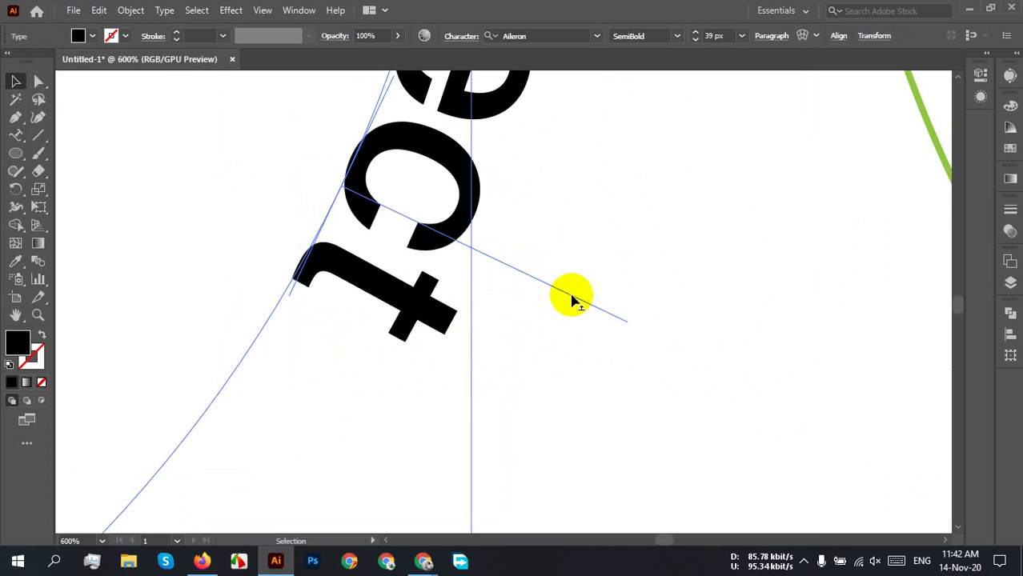
{"action": "mouse_move", "coordinate": [424, 560]}
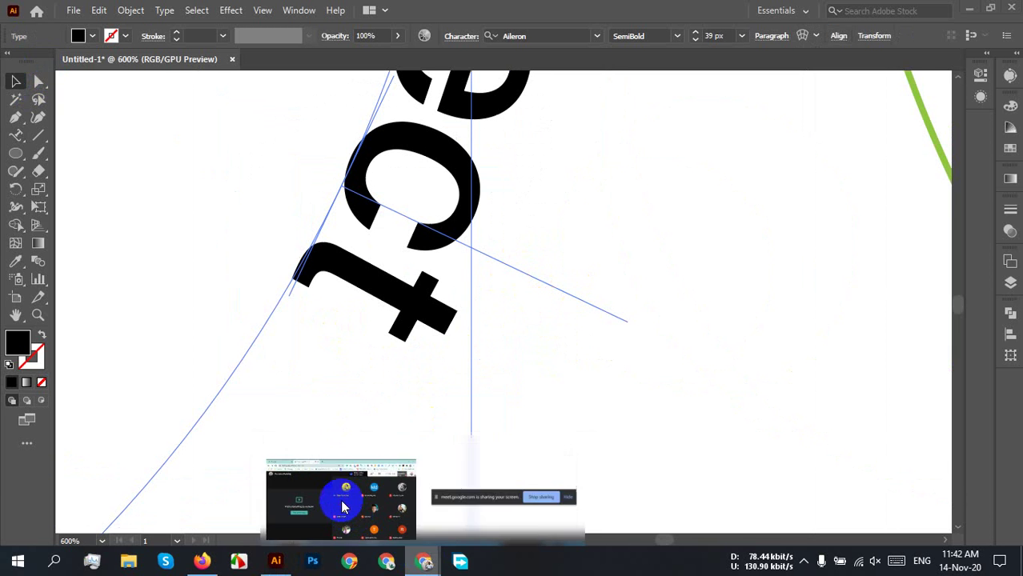
{"action": "left_click", "coordinate": [342, 506]}
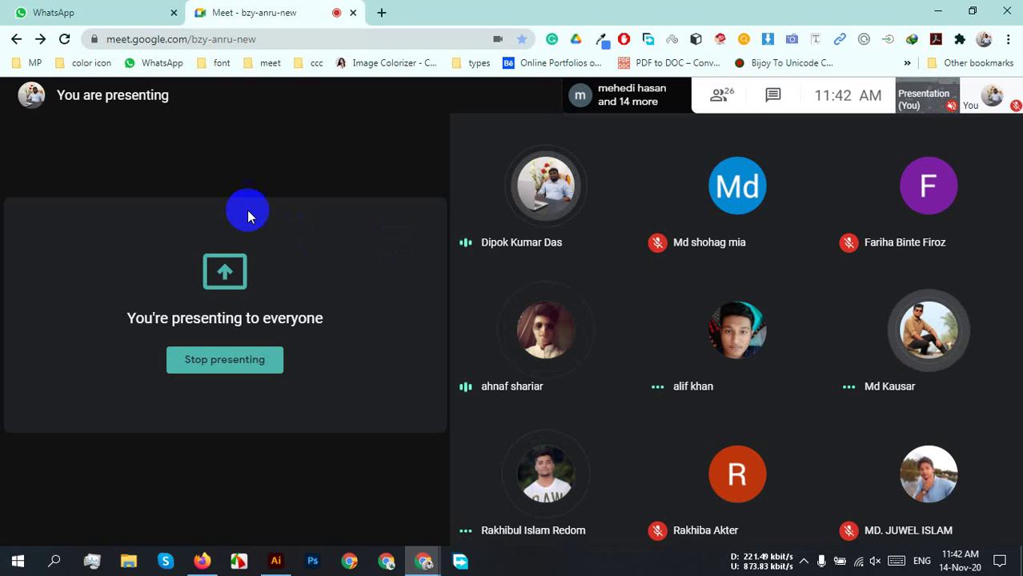
{"action": "left_click", "coordinate": [275, 561]}
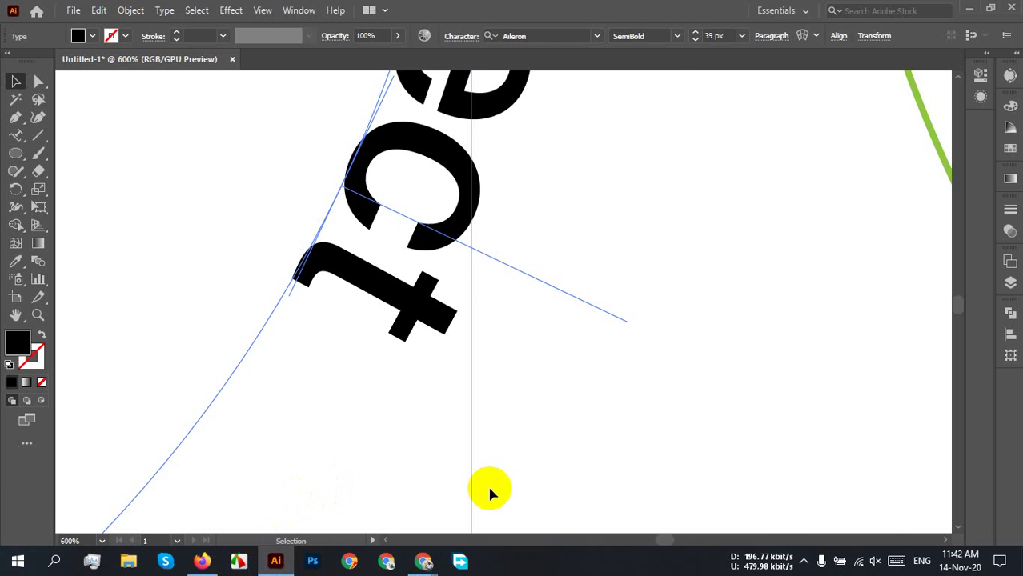
- Try to shift the start bracket of the circular text along the first circle's path
{"action": "key", "text": "ctrl+minus"}
{"action": "key", "text": "ctrl+minus"}
{"action": "key", "text": "ctrl+1"}
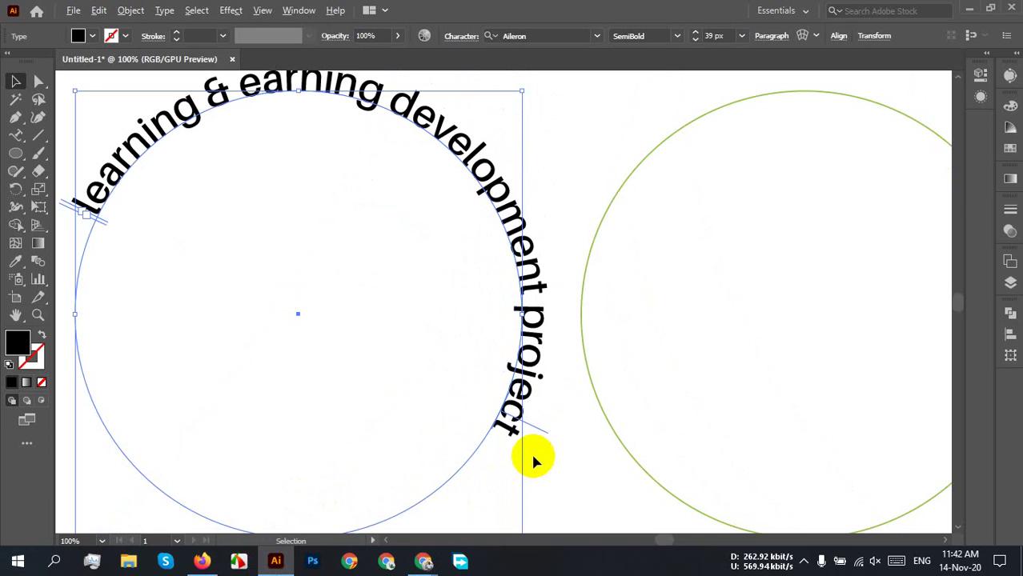
{"action": "left_click_drag", "start_coordinate": [332, 358], "coordinate": [408, 374]}
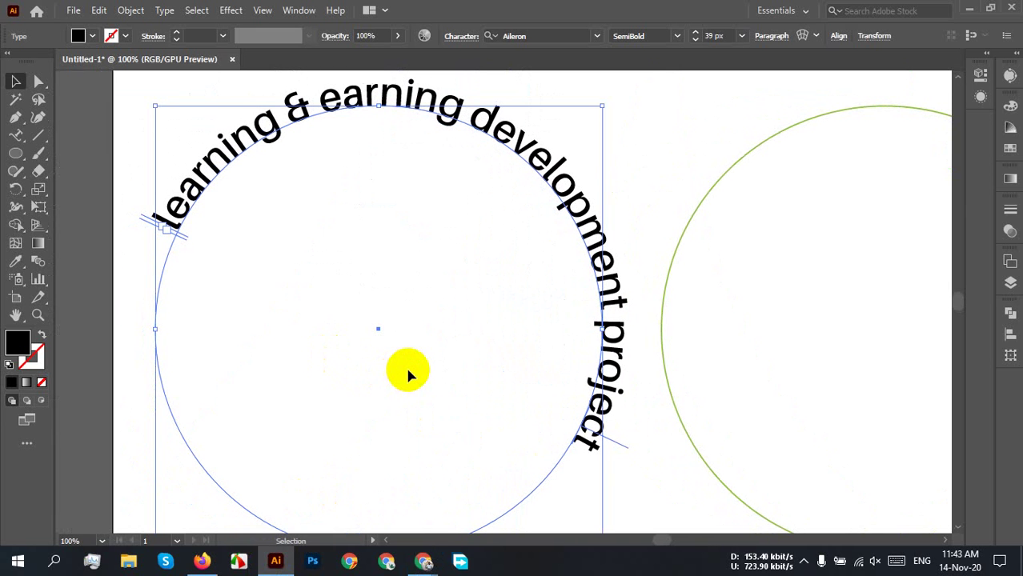
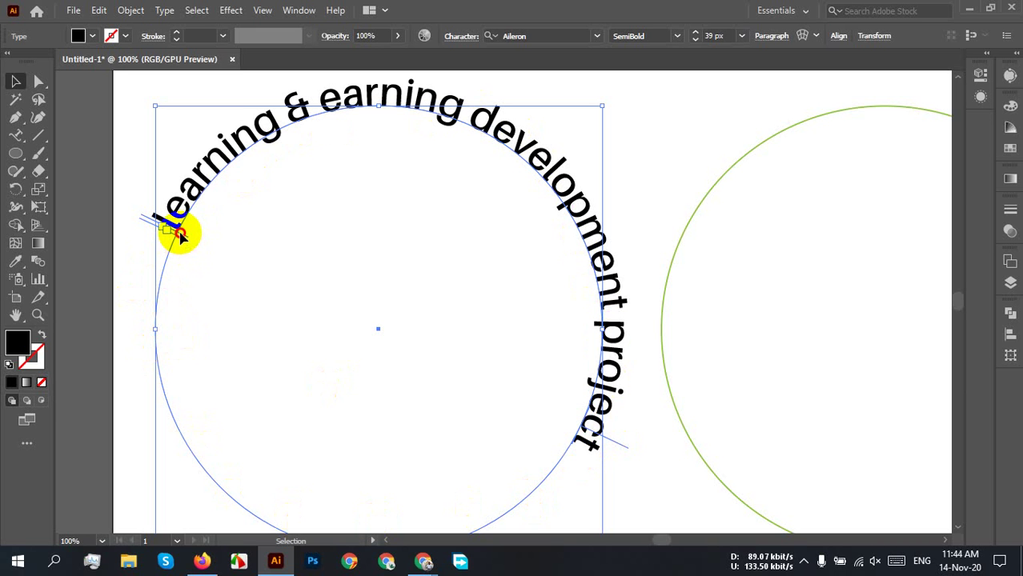
{"action": "left_click_drag", "start_coordinate": [181, 233], "coordinate": [269, 215]}
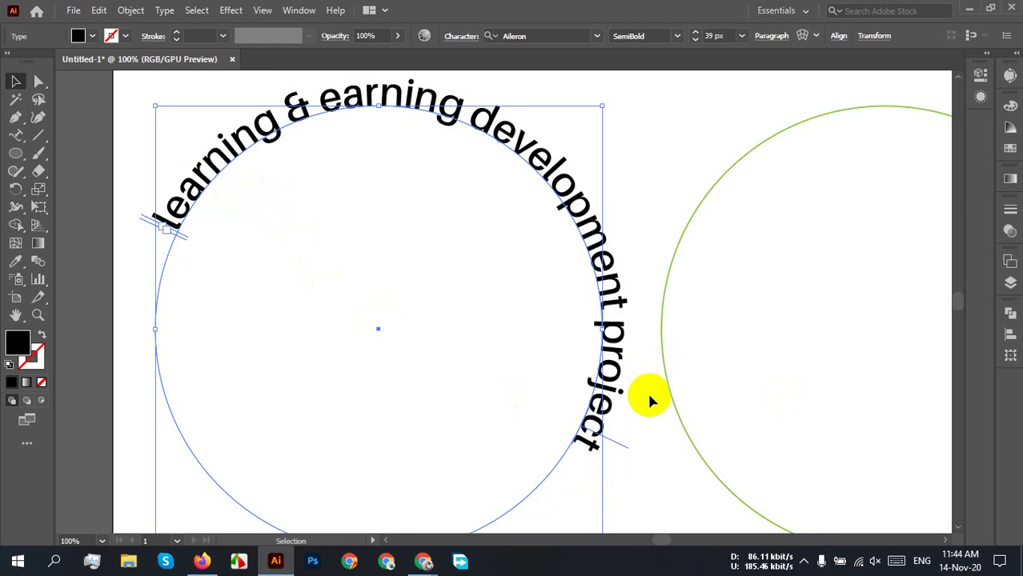
- Flip the circular text to the inside of the first circle with its centre bracket and slide it around the path
{"action": "scroll", "coordinate": [650, 400], "scroll_direction": "down", "scroll_amount": 1}
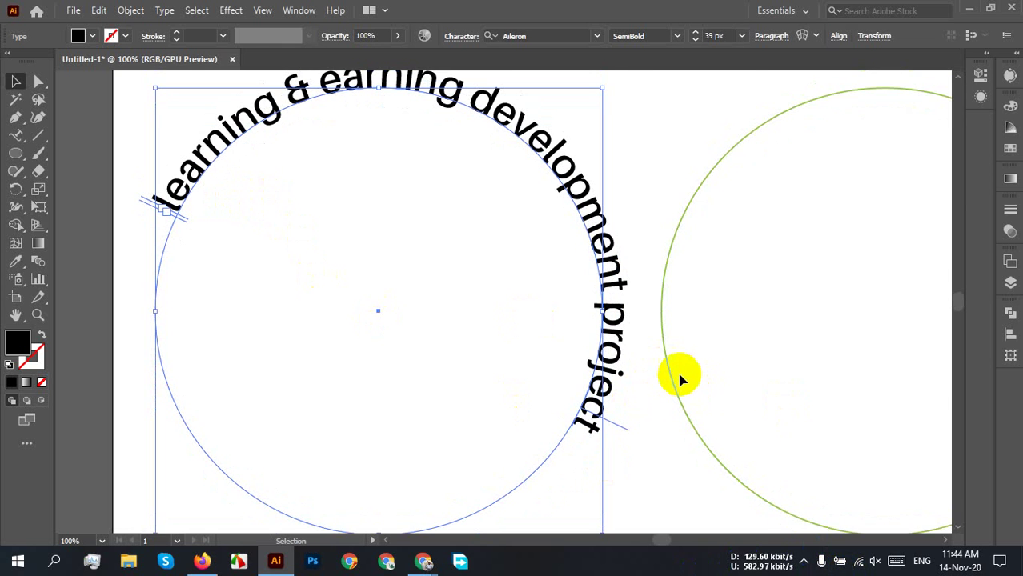
{"action": "scroll", "coordinate": [679, 378], "scroll_direction": "down", "scroll_amount": 1, "text": "alt"}
{"action": "scroll", "coordinate": [605, 417], "scroll_direction": "up", "scroll_amount": 2, "text": "alt"}
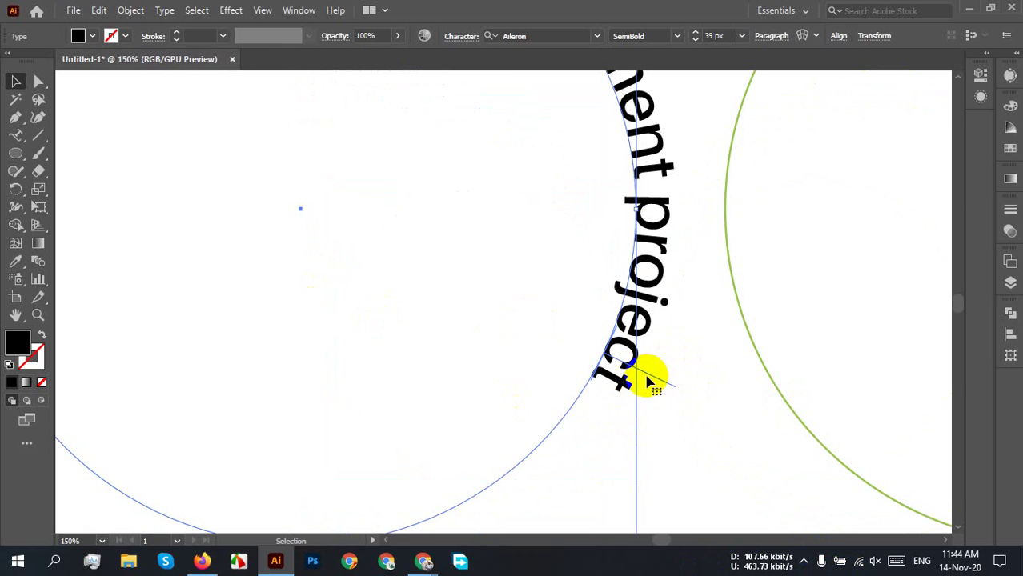
{"action": "left_click_drag", "start_coordinate": [237, 224], "coordinate": [497, 398]}
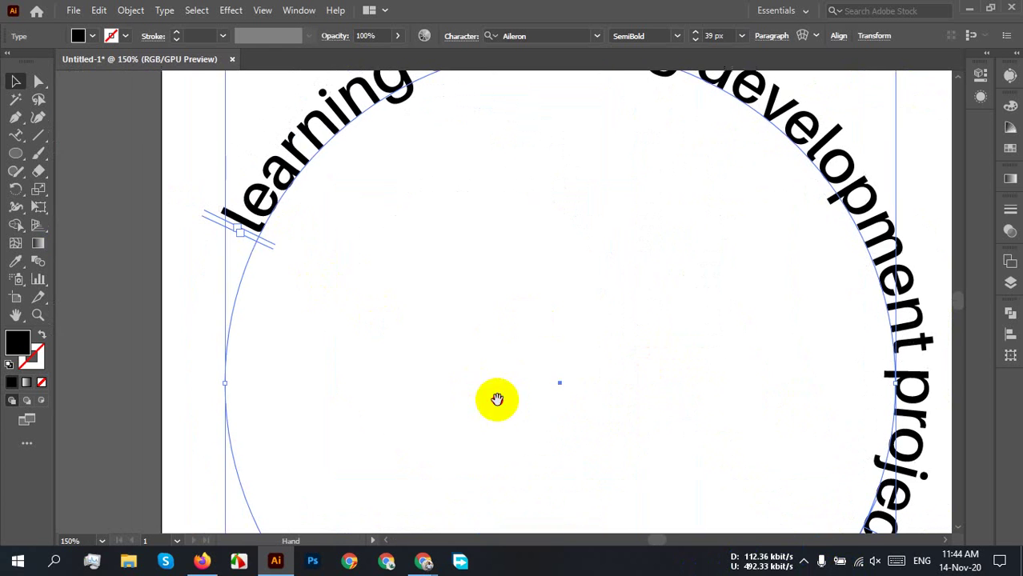
{"action": "scroll", "coordinate": [459, 296], "scroll_direction": "down", "scroll_amount": 2, "text": "alt"}
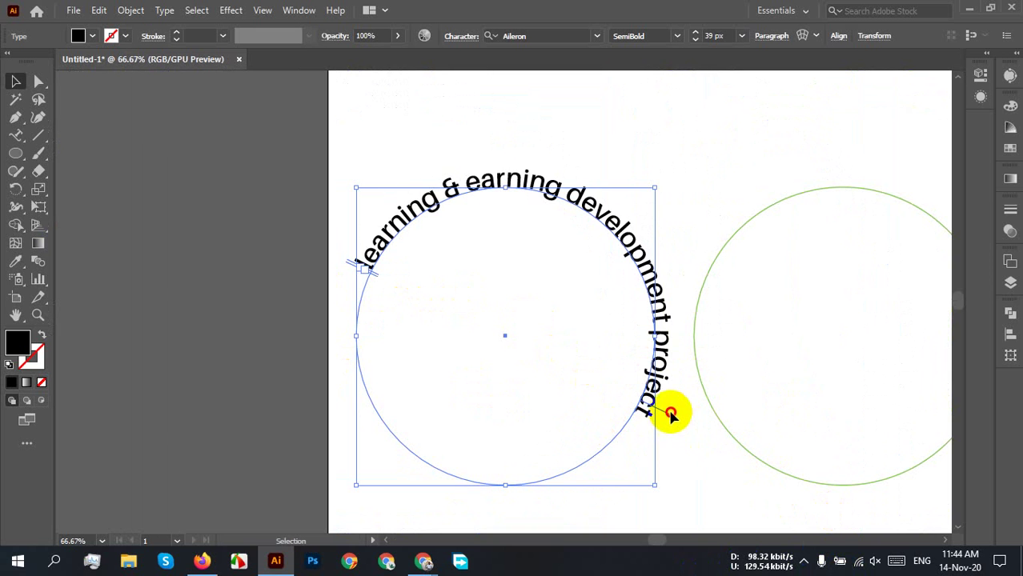
{"action": "left_click_drag", "start_coordinate": [670, 418], "coordinate": [551, 360]}
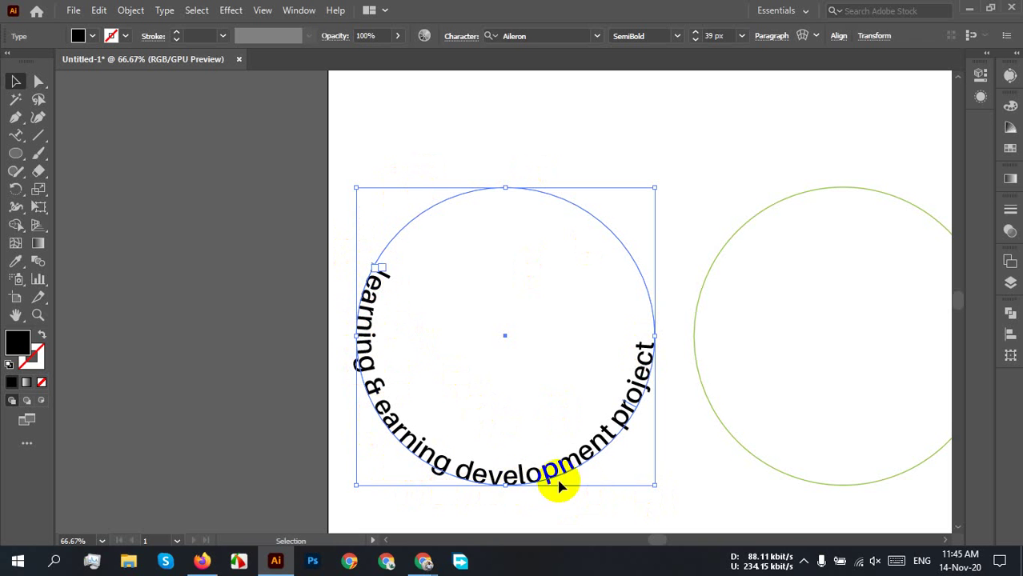
{"action": "left_click_drag", "start_coordinate": [621, 427], "coordinate": [375, 325]}
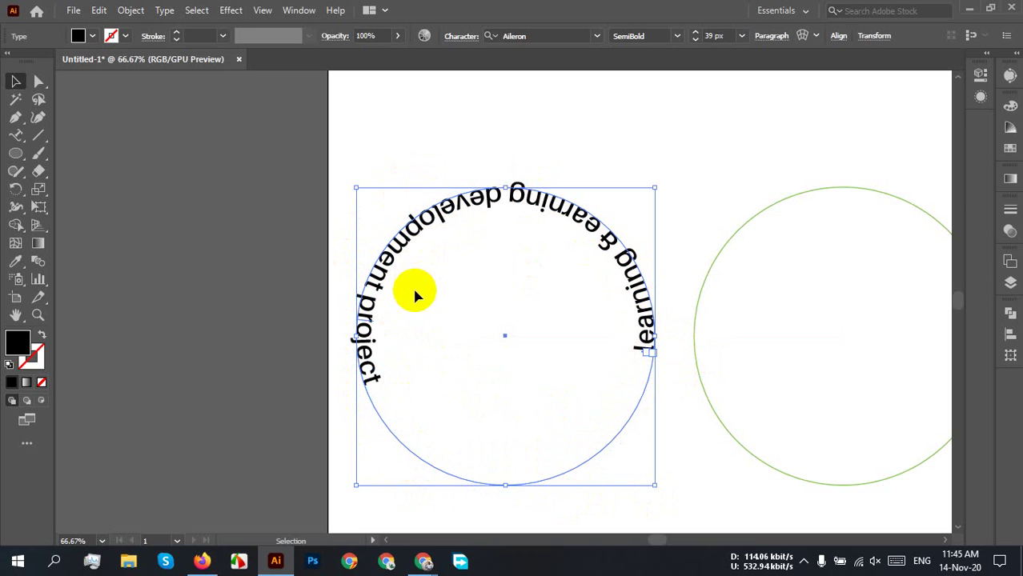
- Undo the accidental move of the circle text and shift its centre bracket so the lettering runs outside the upper half
{"action": "mouse_move", "coordinate": [368, 329]}
{"action": "left_mouse_down"}
{"action": "mouse_move", "coordinate": [372, 349]}
{"action": "mouse_move", "coordinate": [369, 315]}
{"action": "left_mouse_up"}
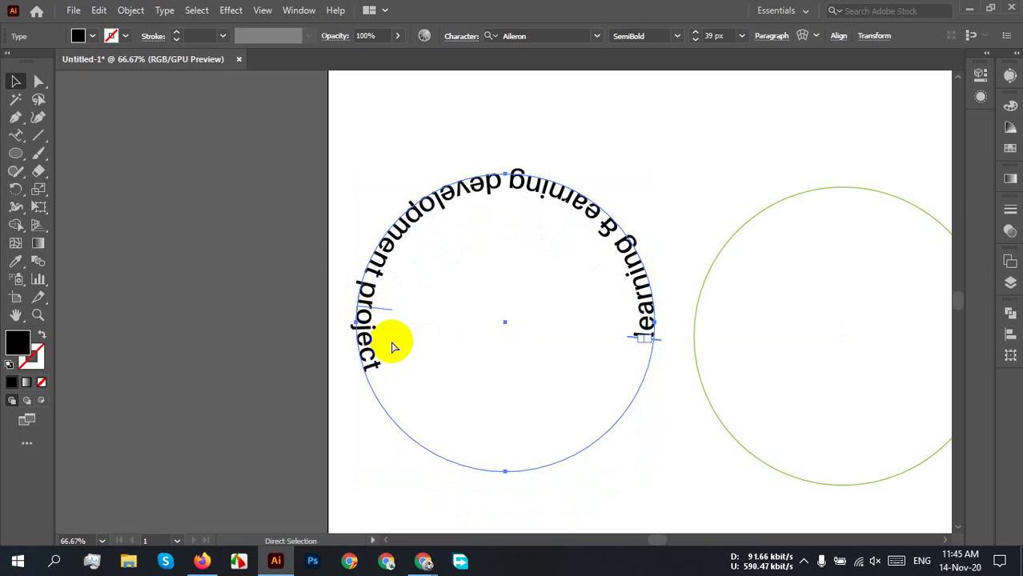
{"action": "key", "text": "ctrl+z"}
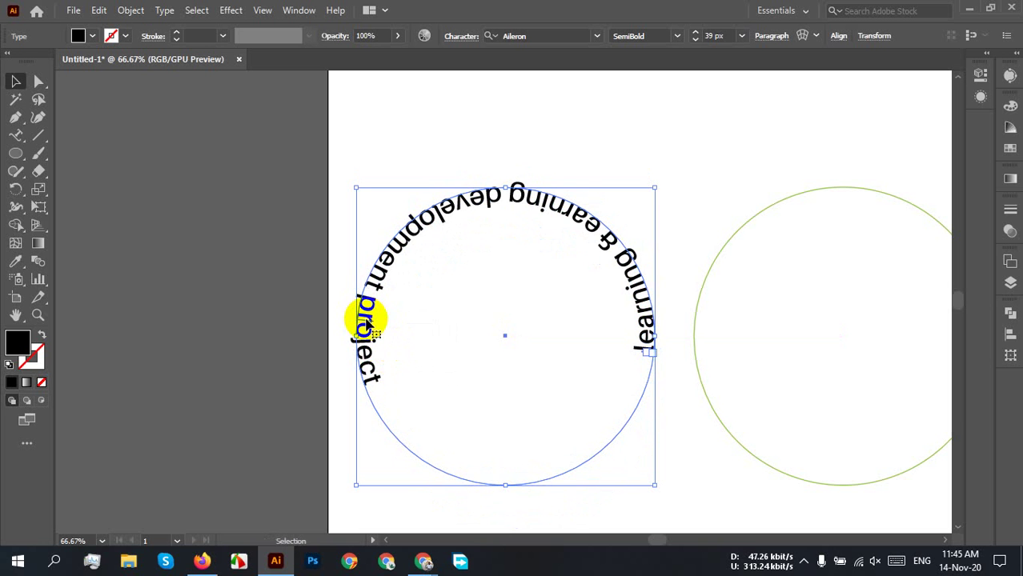
{"action": "left_click_drag", "start_coordinate": [368, 322], "coordinate": [364, 358]}
{"action": "left_click_drag", "start_coordinate": [454, 466], "coordinate": [668, 344]}
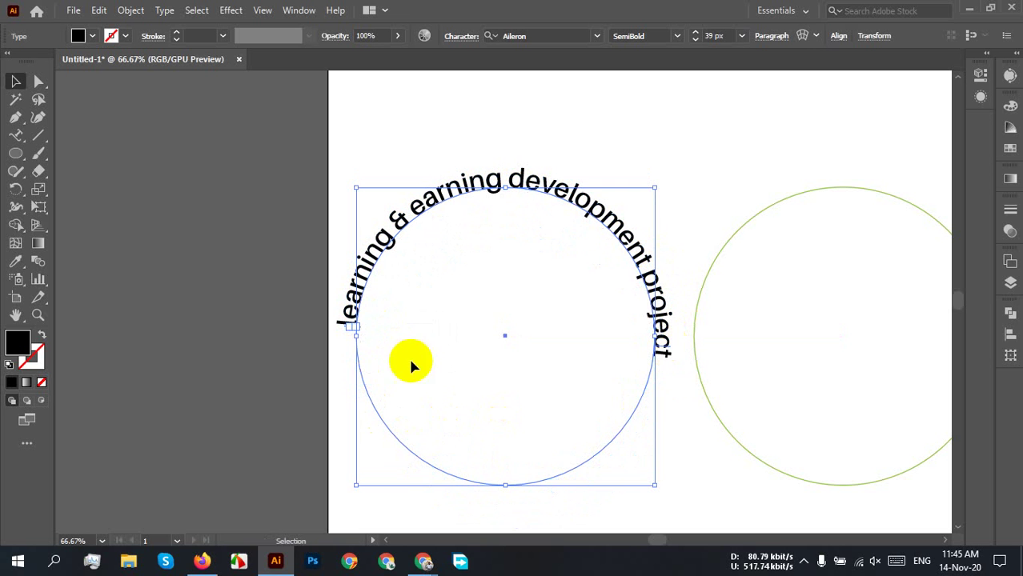
- Reselect the circular text and separate its overlapping start and end brackets by moving the start bracket slightly above the end bracket
{"action": "left_click", "coordinate": [392, 353]}
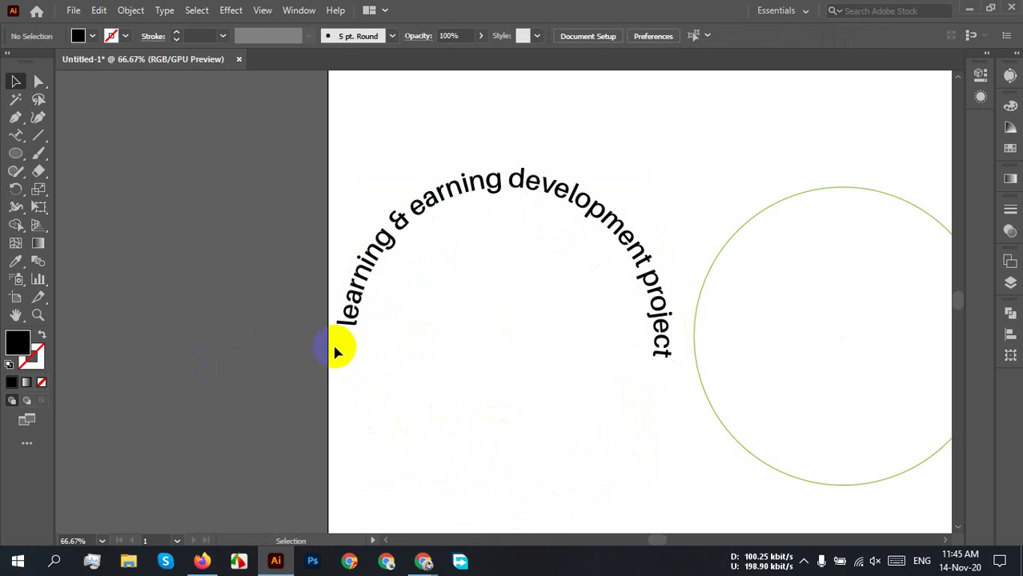
{"action": "left_click", "coordinate": [348, 357]}
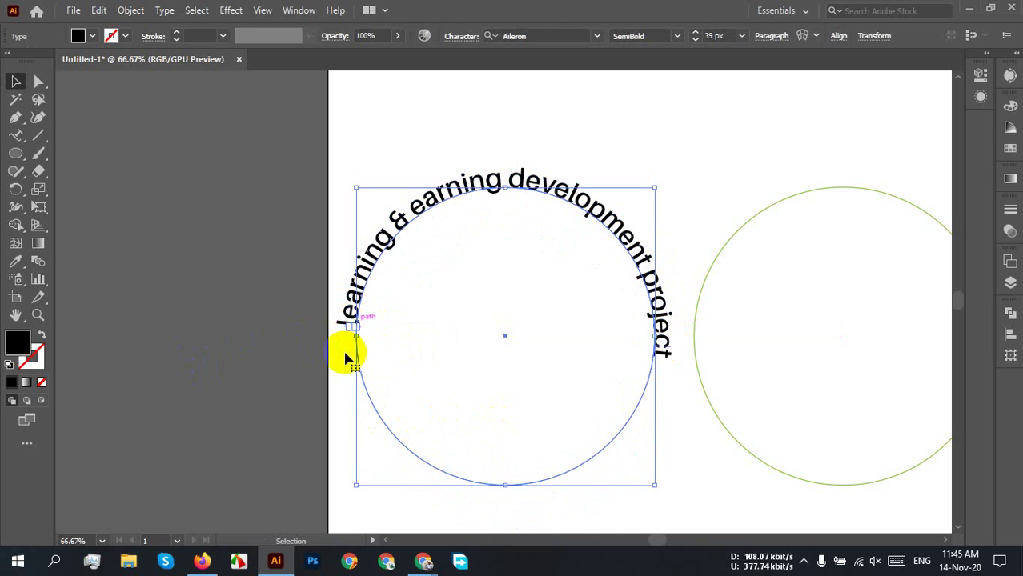
{"action": "scroll", "coordinate": [346, 357], "scroll_direction": "up", "scroll_amount": 11}
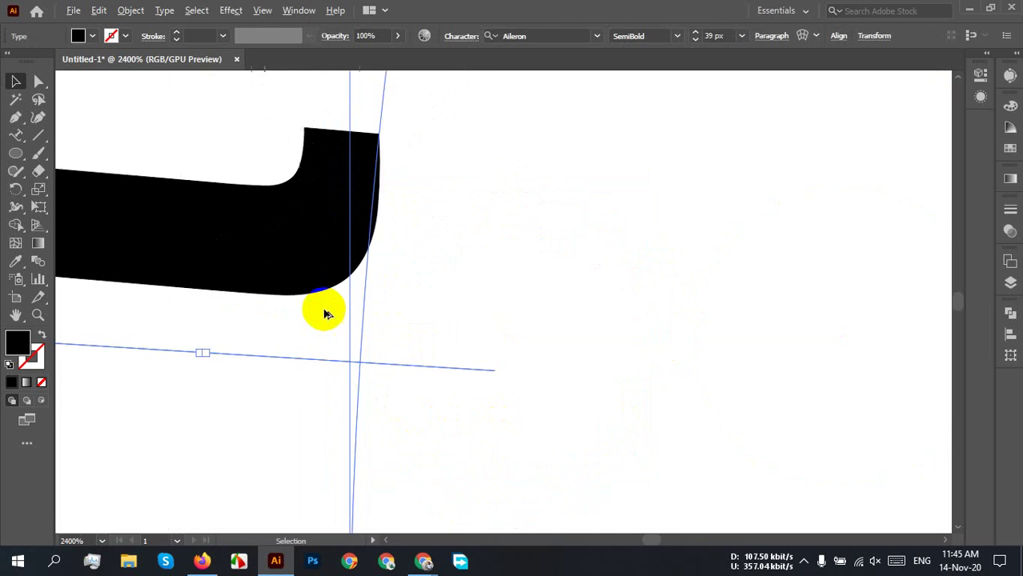
{"action": "scroll", "coordinate": [436, 412], "scroll_direction": "down", "scroll_amount": 4}
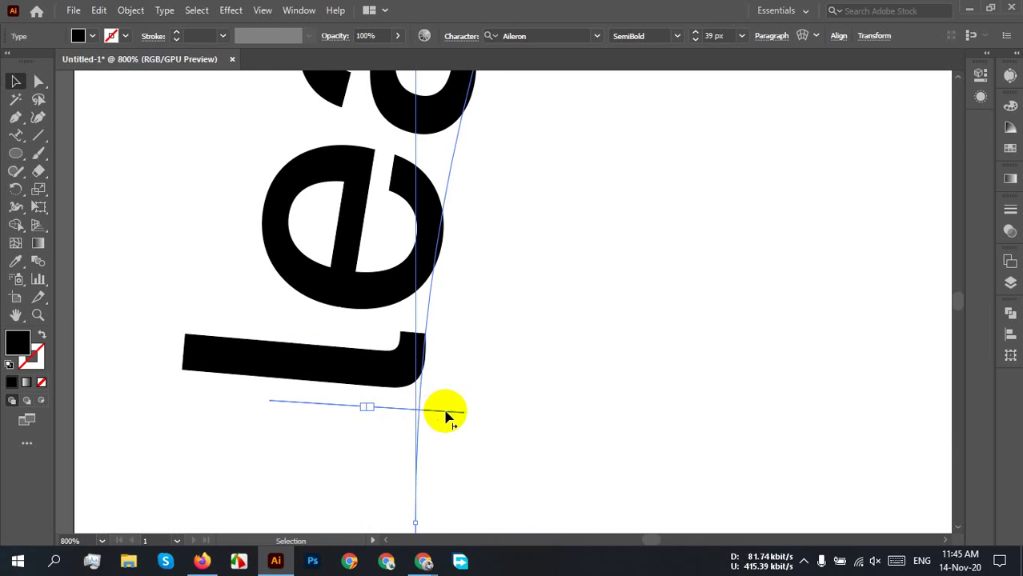
{"action": "left_click_drag", "start_coordinate": [450, 414], "coordinate": [441, 458]}
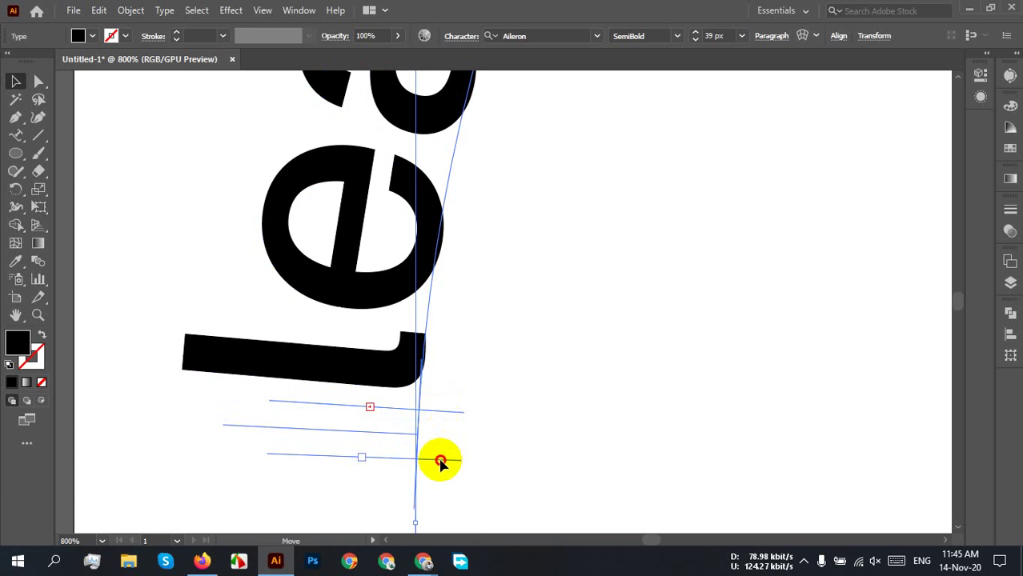
{"action": "scroll", "coordinate": [483, 436], "scroll_direction": "down", "scroll_amount": 2}
{"action": "scroll", "coordinate": [490, 428], "scroll_direction": "down", "scroll_amount": 3}
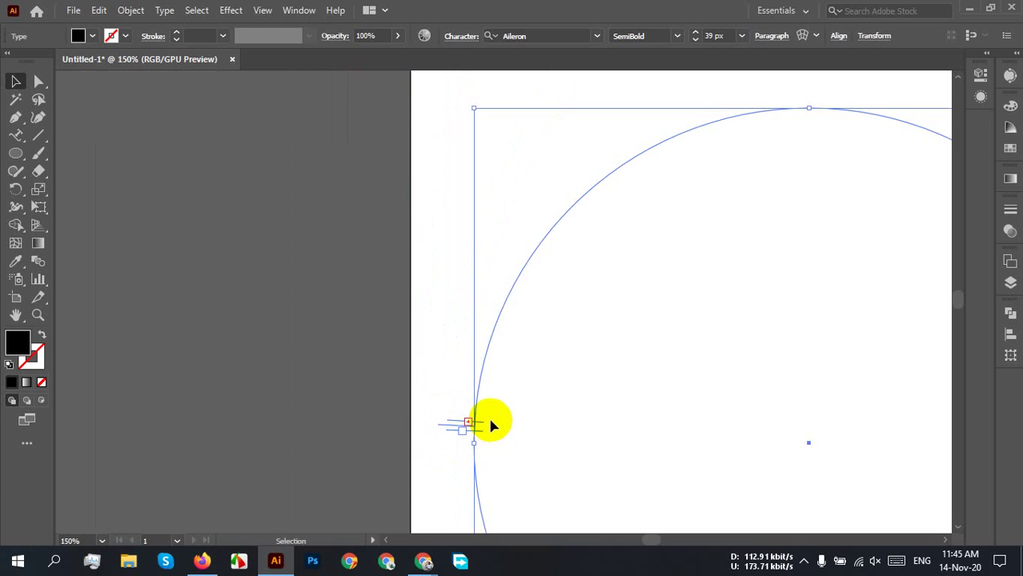
{"action": "left_click_drag", "start_coordinate": [637, 450], "coordinate": [433, 365]}
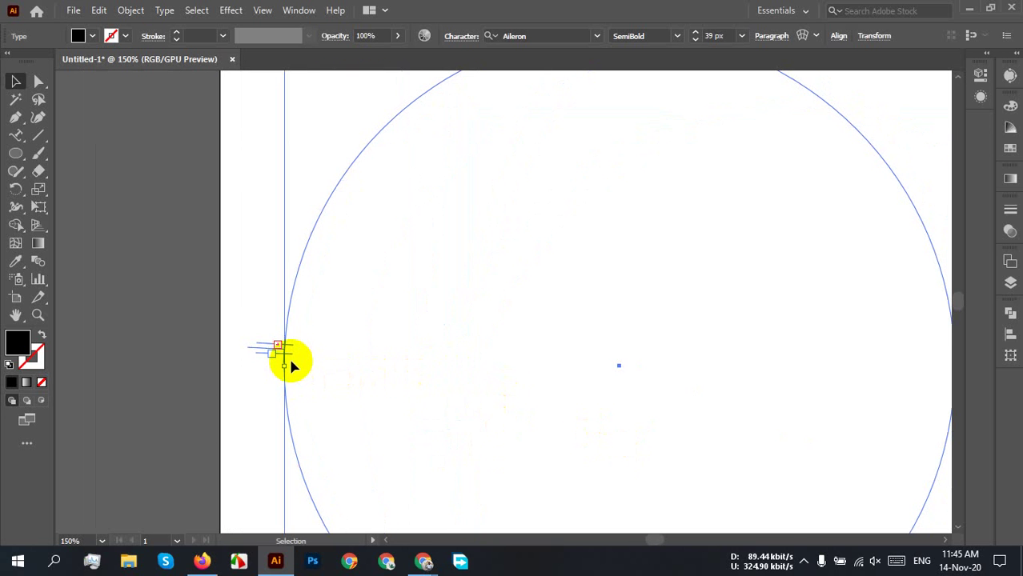
{"action": "left_click_drag", "start_coordinate": [288, 360], "coordinate": [290, 318]}
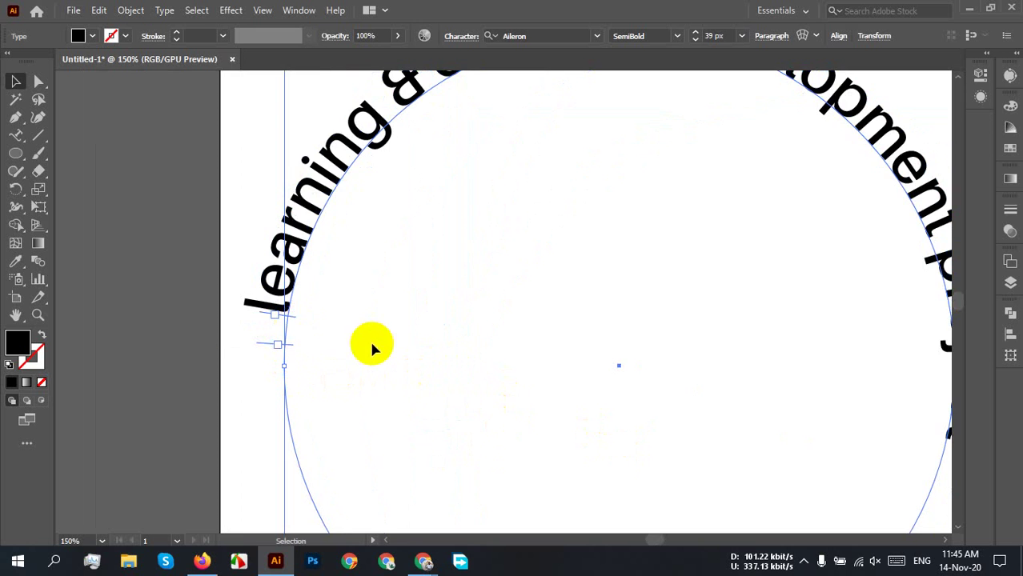
- Move the text's end bracket to the bottom of the first circle and its start bracket near the circle's left anchor point
{"action": "scroll", "coordinate": [390, 352], "scroll_direction": "down", "scroll_amount": 2}
{"action": "scroll", "coordinate": [496, 389], "scroll_direction": "down", "scroll_amount": 1}
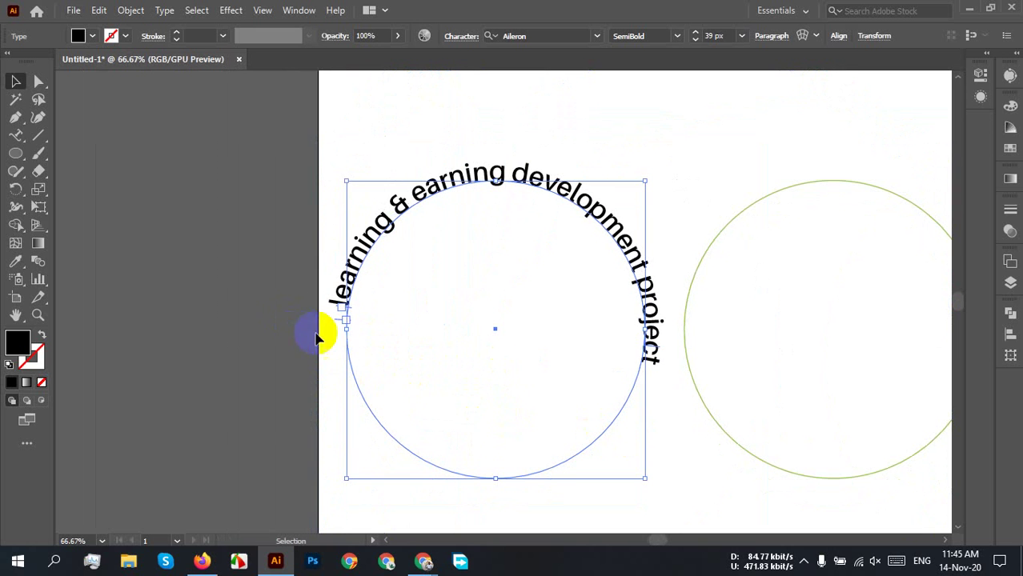
{"action": "left_click_drag", "start_coordinate": [336, 323], "coordinate": [332, 358]}
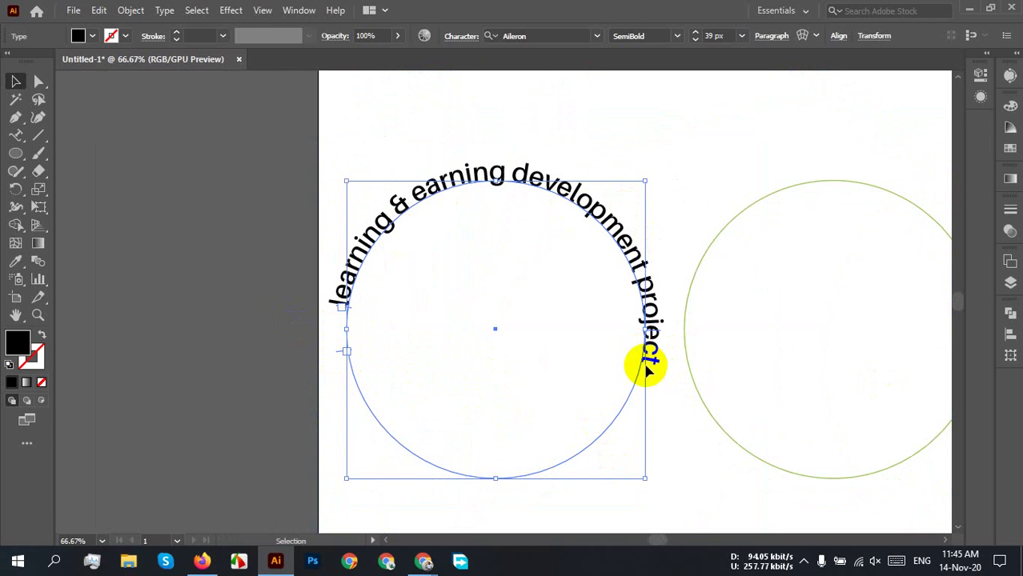
{"action": "left_click_drag", "start_coordinate": [342, 354], "coordinate": [528, 478]}
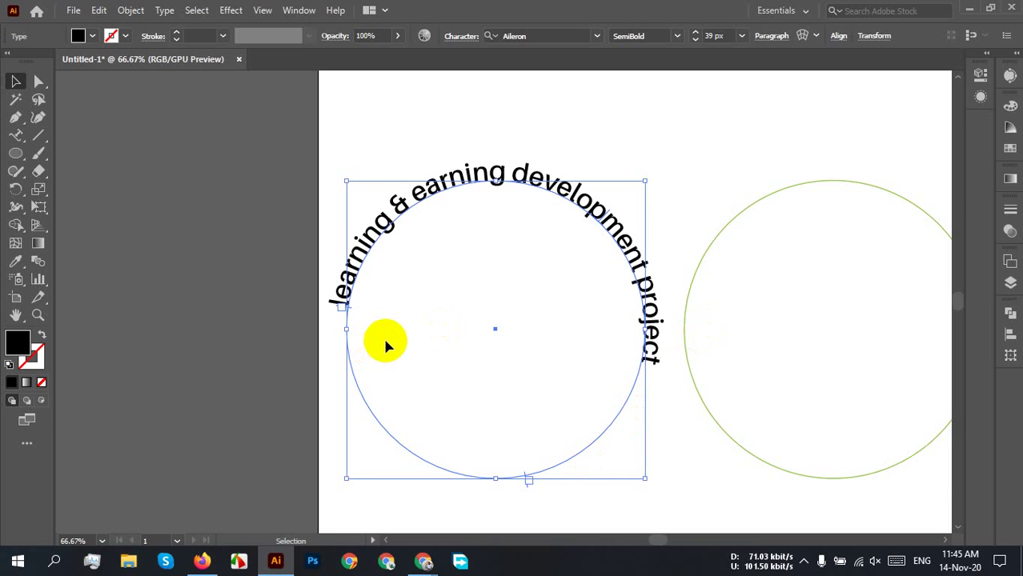
{"action": "left_click_drag", "start_coordinate": [350, 311], "coordinate": [350, 313]}
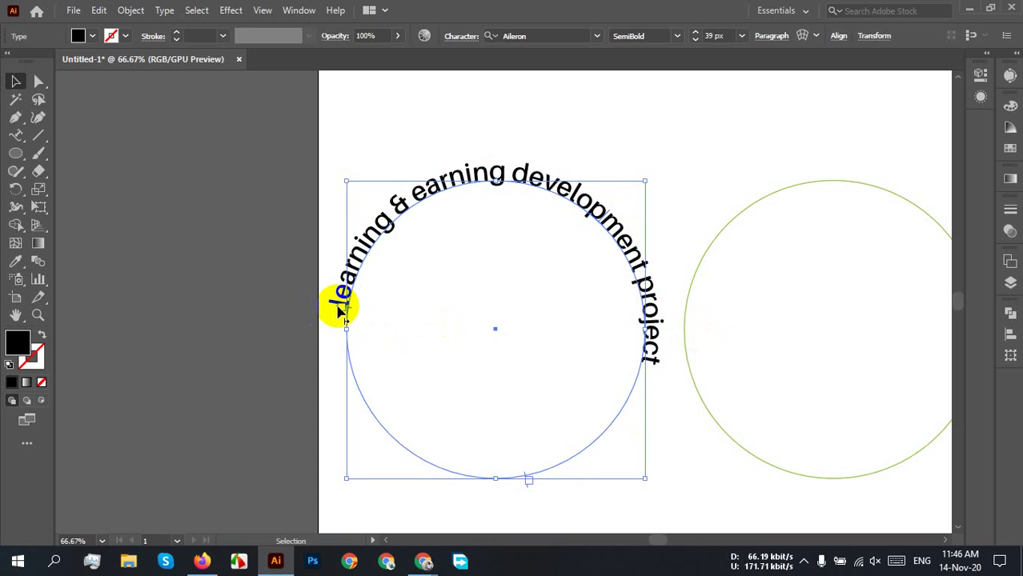
{"action": "mouse_move", "coordinate": [339, 311]}
{"action": "left_mouse_down"}
{"action": "mouse_move", "coordinate": [336, 367]}
{"action": "mouse_move", "coordinate": [334, 294]}
{"action": "mouse_move", "coordinate": [313, 324]}
{"action": "mouse_move", "coordinate": [331, 325]}
{"action": "left_mouse_up"}
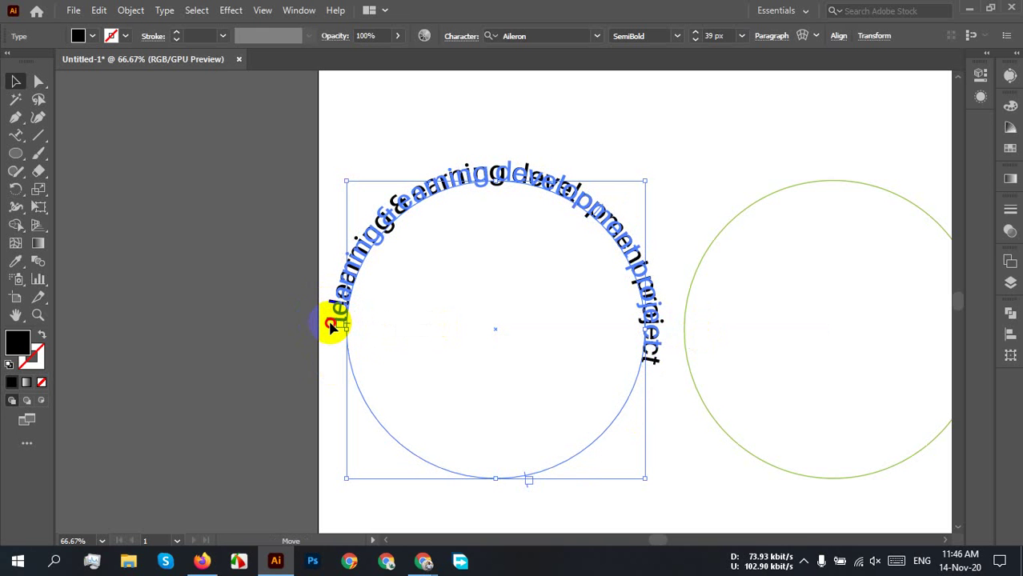
{"action": "left_click_drag", "start_coordinate": [331, 326], "coordinate": [332, 322]}
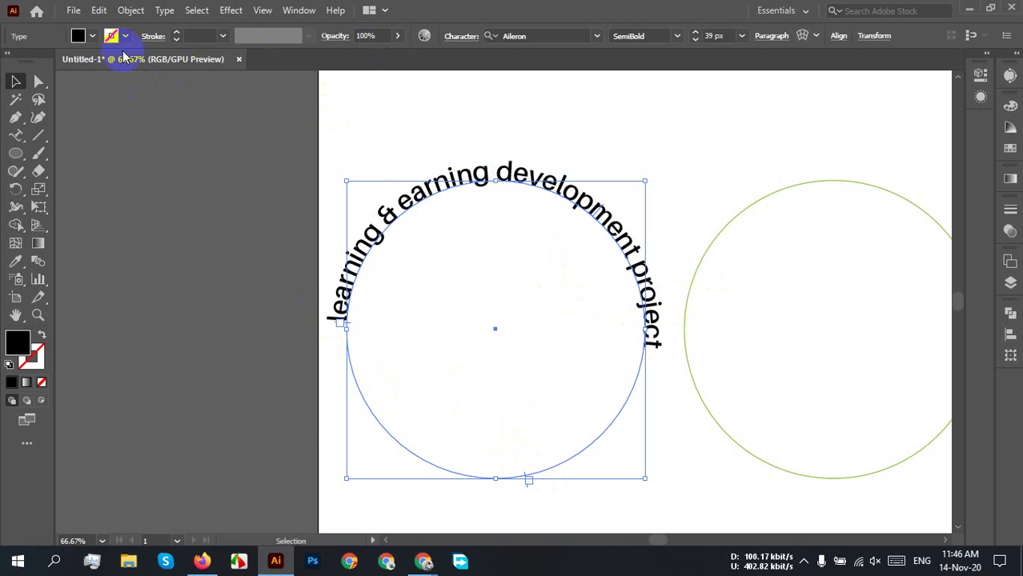
- Change the circular text to uppercase and shift its start bracket down along the lower-left side of the circle
{"action": "left_click", "coordinate": [163, 13]}
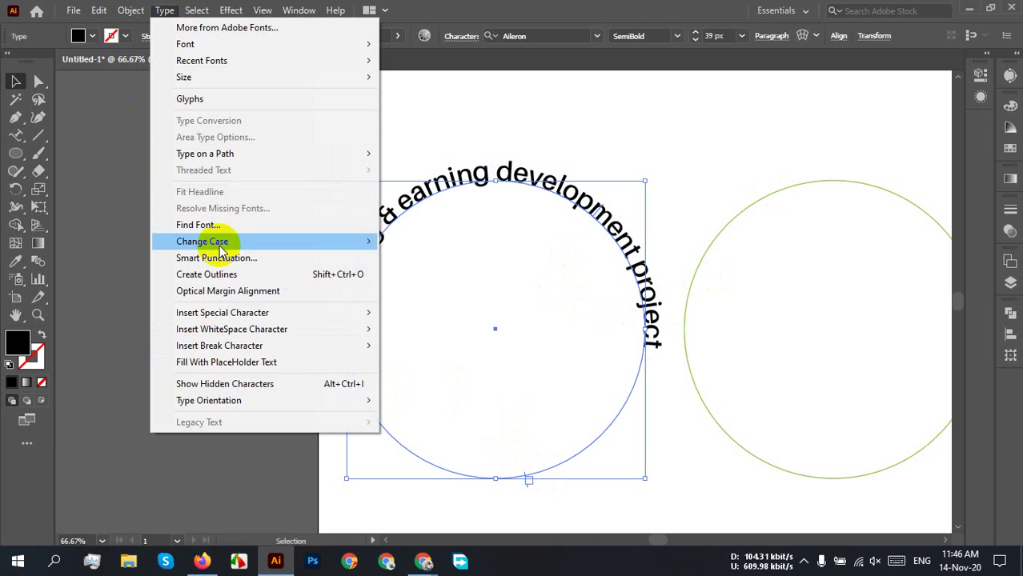
{"action": "mouse_move", "coordinate": [272, 240]}
{"action": "left_click", "coordinate": [412, 242]}
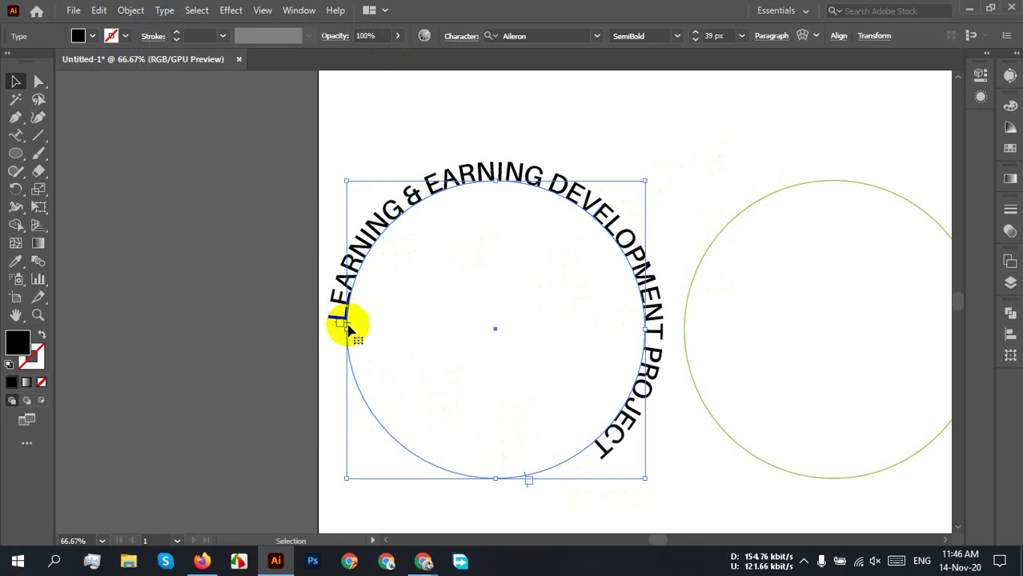
{"action": "left_click_drag", "start_coordinate": [354, 326], "coordinate": [327, 392]}
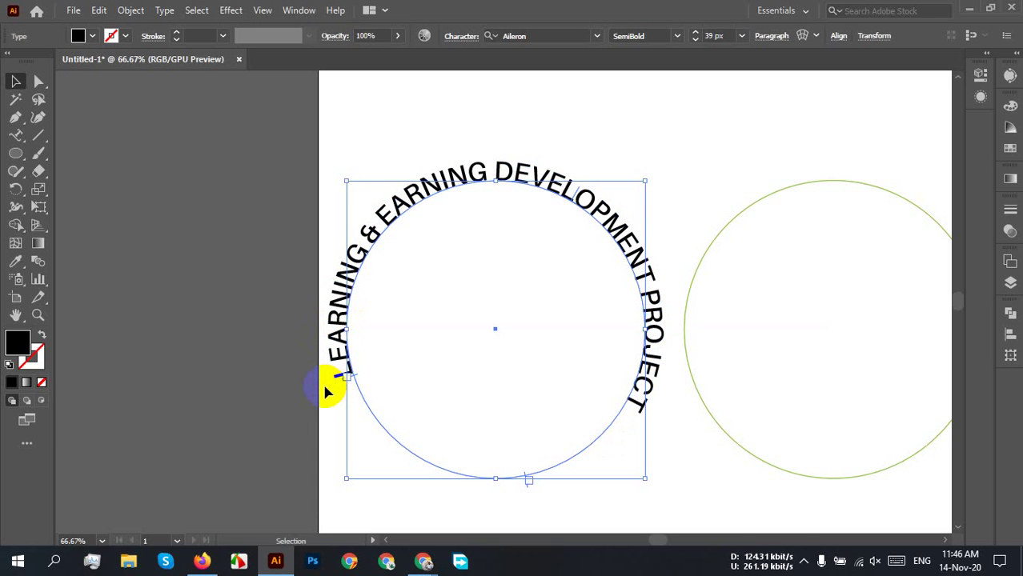
- Set the circular text's font size to 36 px and open the style choices for the Aileron font
{"action": "left_click", "coordinate": [726, 35]}
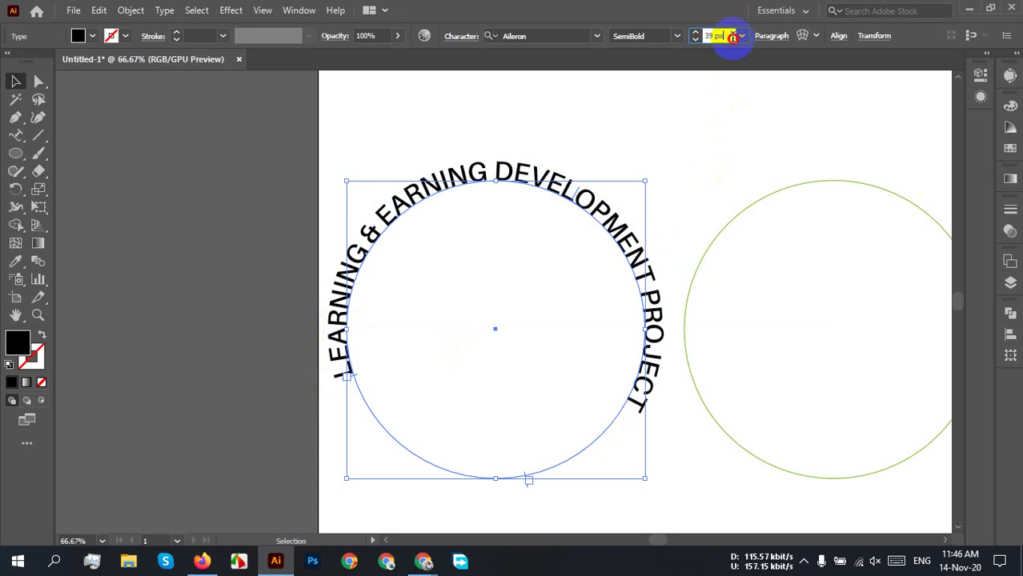
{"action": "type", "text": "36"}
{"action": "key", "text": "Return"}
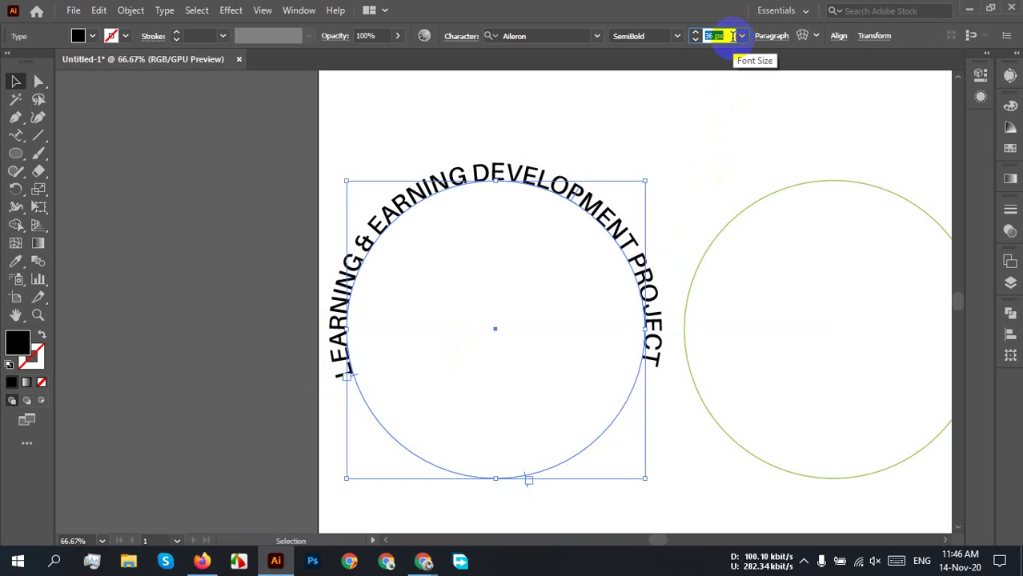
{"action": "left_click", "coordinate": [496, 35]}
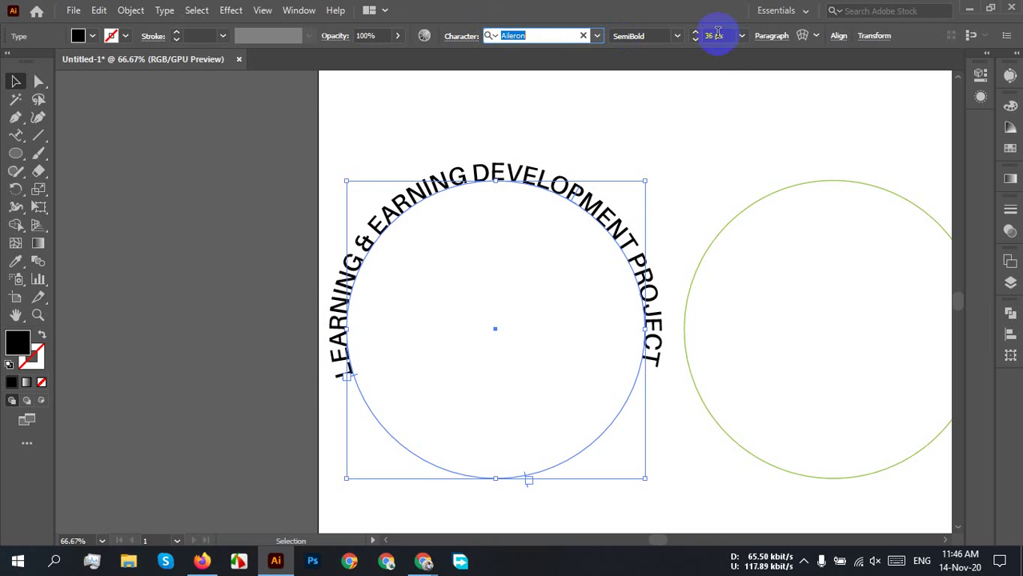
{"action": "left_click", "coordinate": [677, 35]}
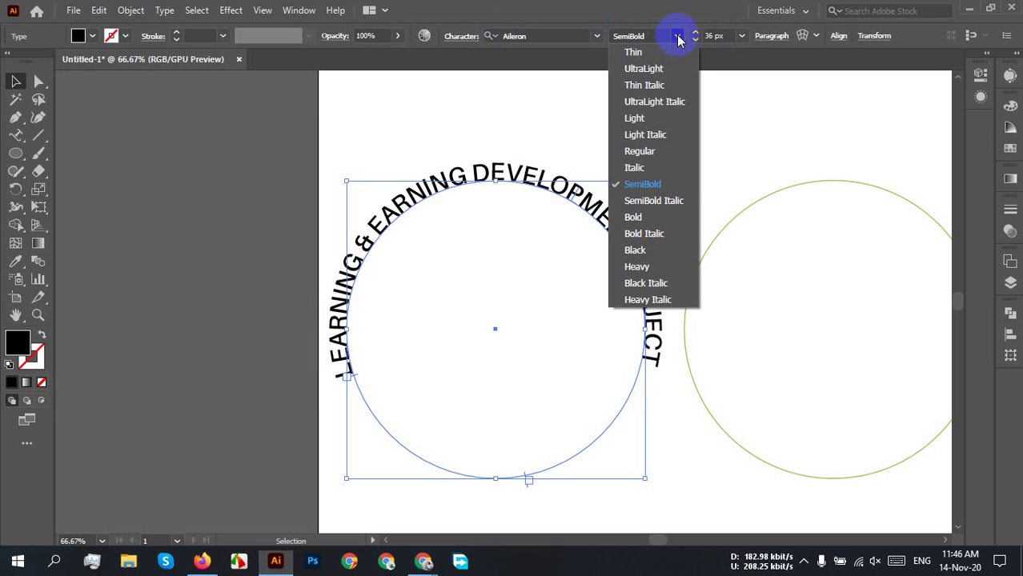
- Set the font style of the curved text "LEARNING & EARNING DEVELOPMENT PROJECT" to Bold
{"action": "left_click", "coordinate": [633, 218]}
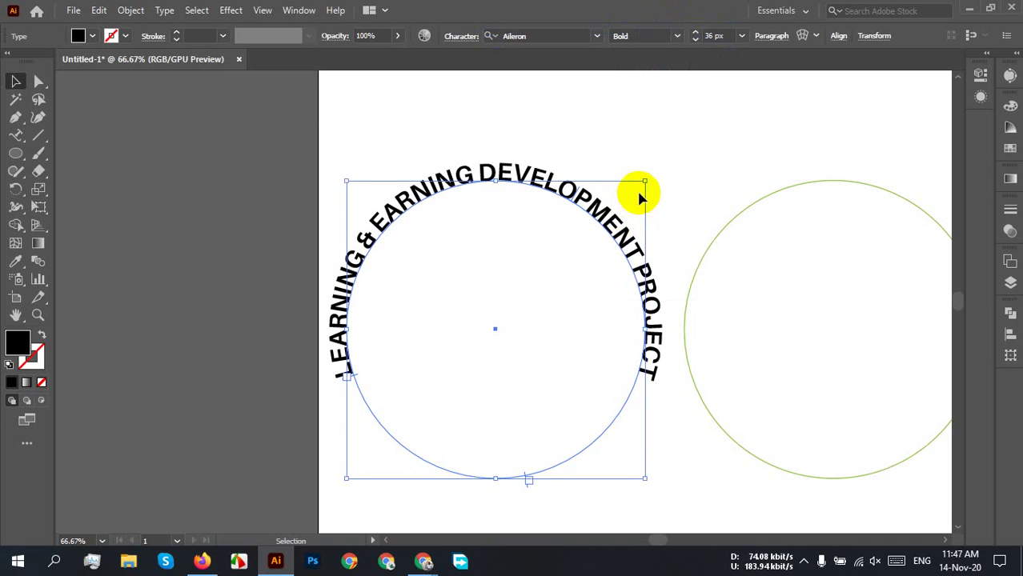
{"action": "left_click", "coordinate": [594, 137]}
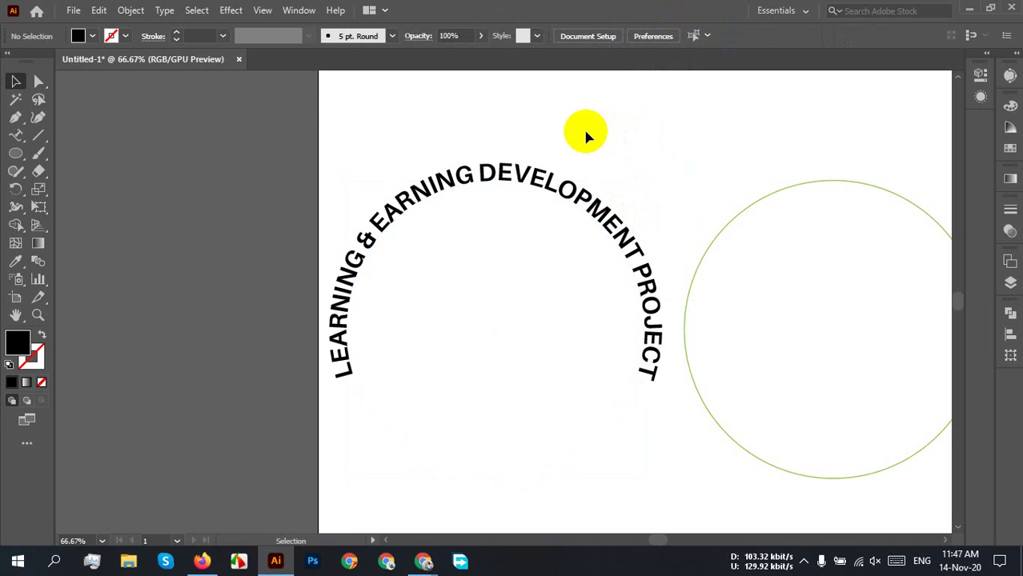
{"action": "left_click", "coordinate": [582, 134]}
{"action": "left_click_drag", "start_coordinate": [584, 131], "coordinate": [392, 224]}
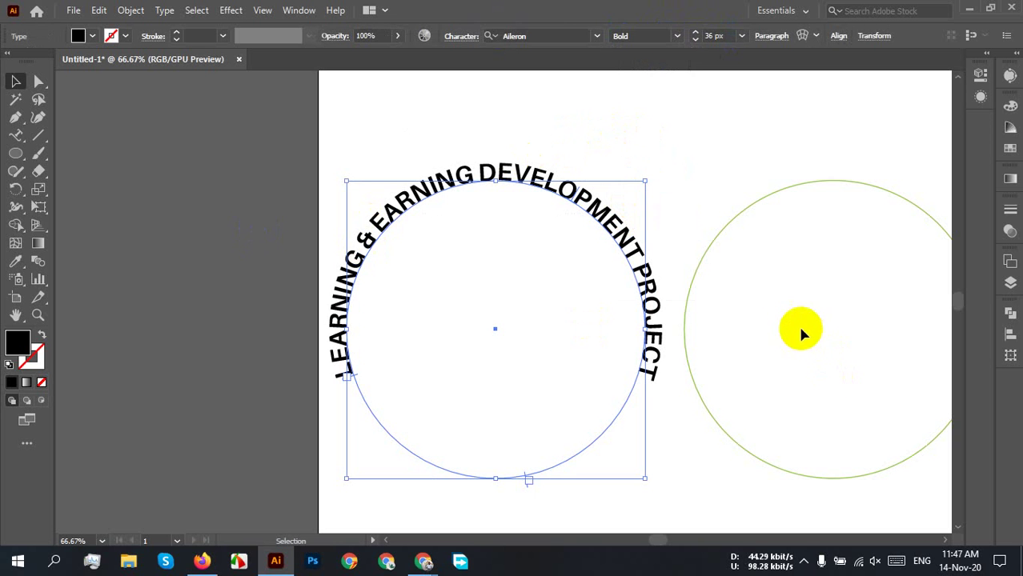
{"action": "left_click", "coordinate": [536, 34]}
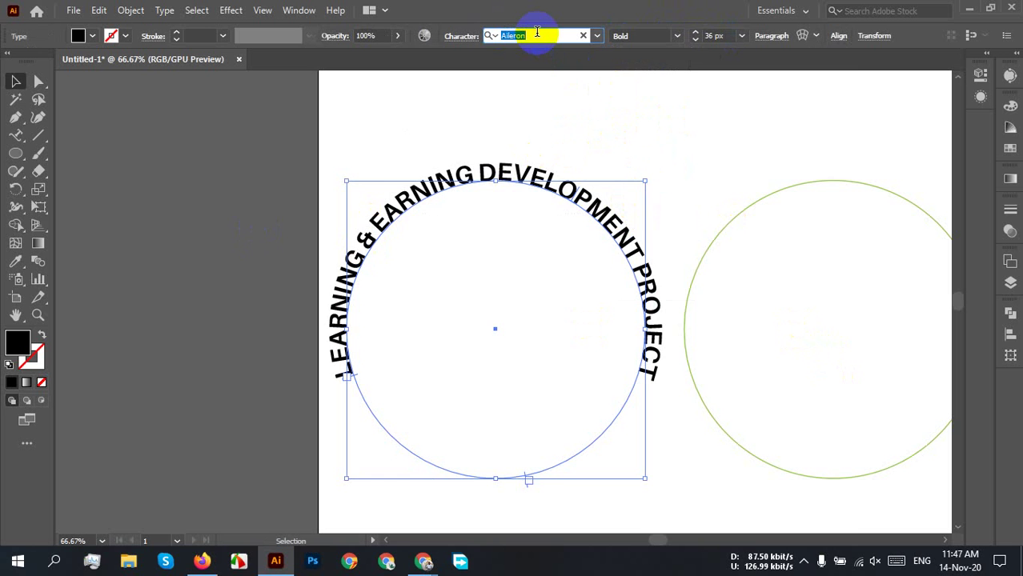
{"action": "type", "text": "l"}
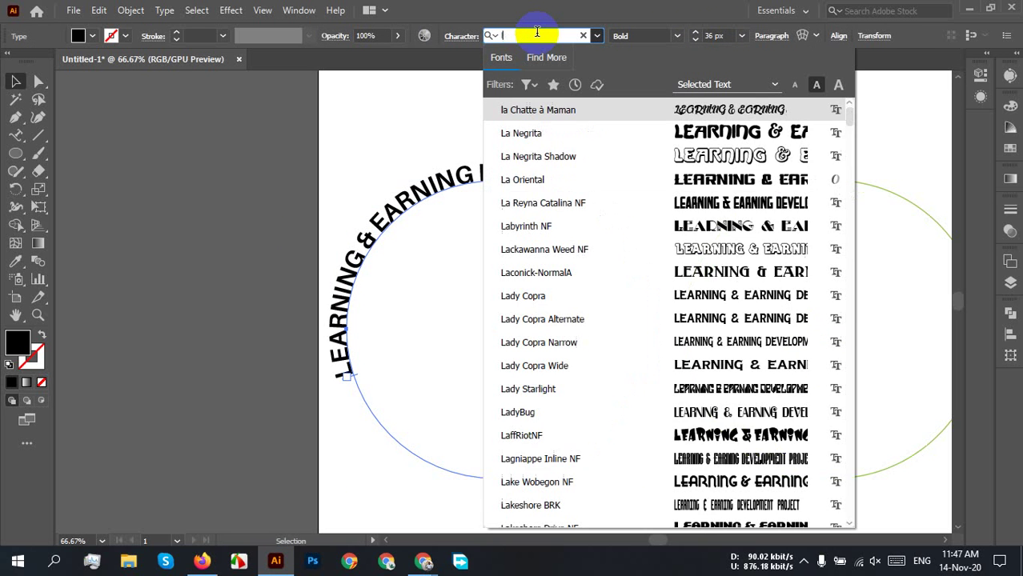
{"action": "type", "text": "ege"}
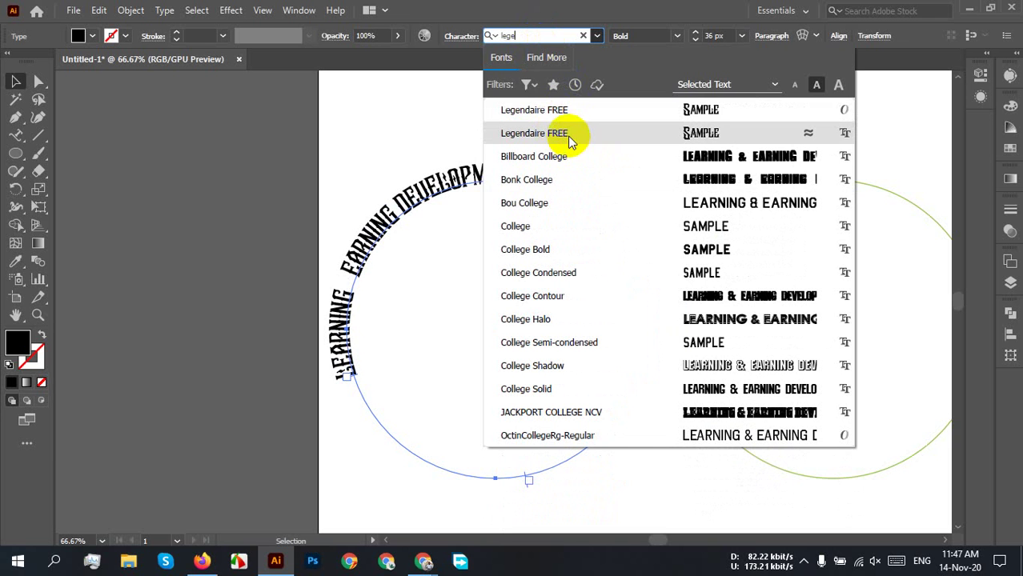
{"action": "left_click", "coordinate": [415, 127]}
{"action": "left_click", "coordinate": [367, 238]}
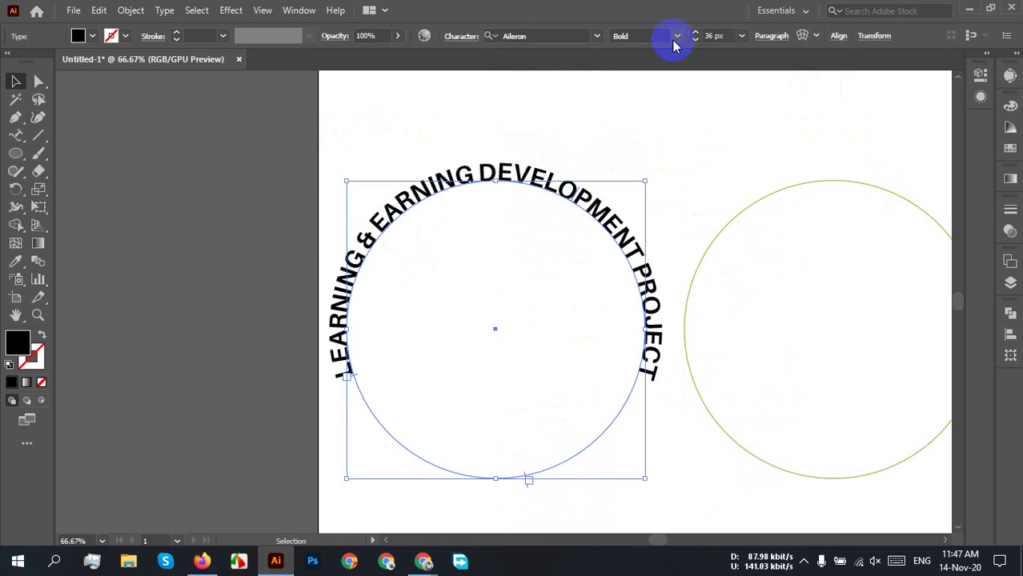
- Slide the start of the bold curved text slightly up along its circular path
{"action": "left_click", "coordinate": [728, 33]}
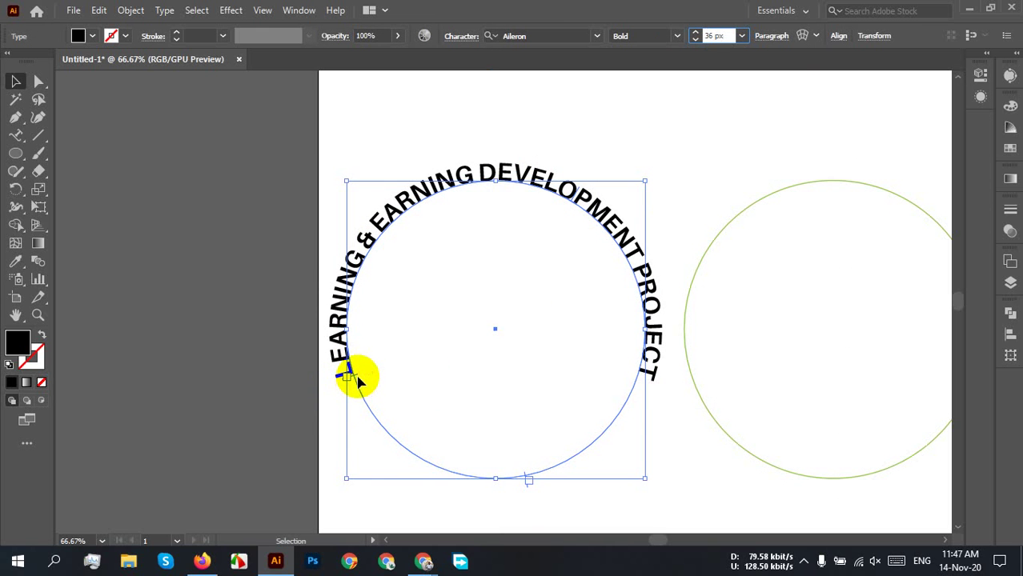
{"action": "left_click_drag", "start_coordinate": [358, 382], "coordinate": [357, 368]}
{"action": "left_click", "coordinate": [482, 370]}
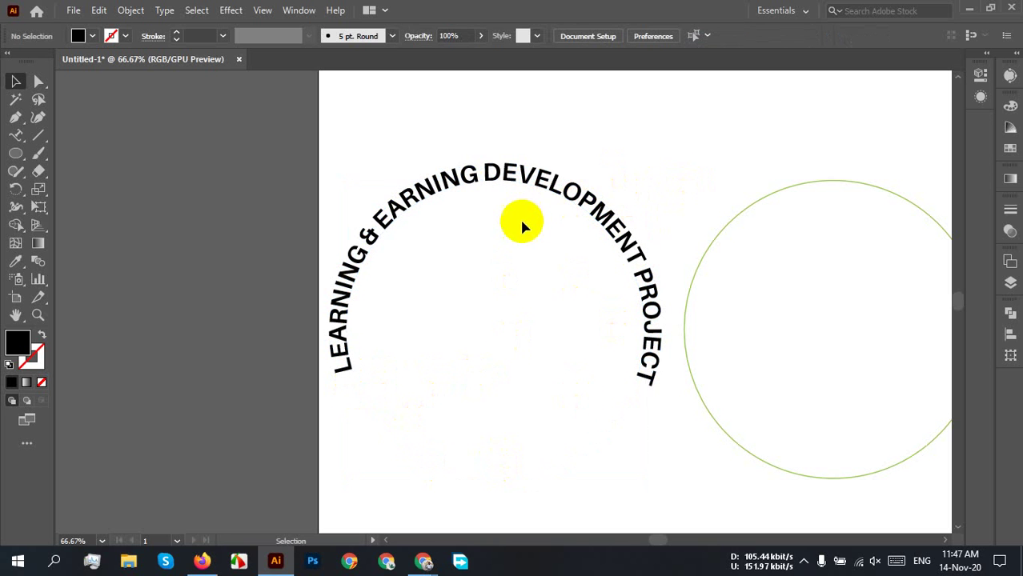
- Show the rulers and place a horizontal guide just below the ends of the curved text
{"action": "left_click", "coordinate": [588, 185]}
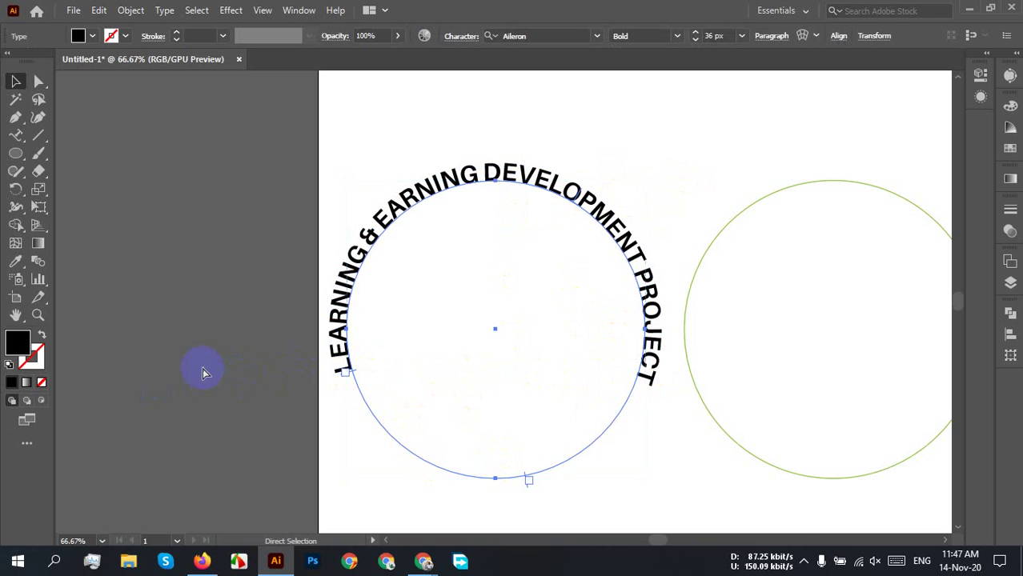
{"action": "key", "text": "ctrl+r"}
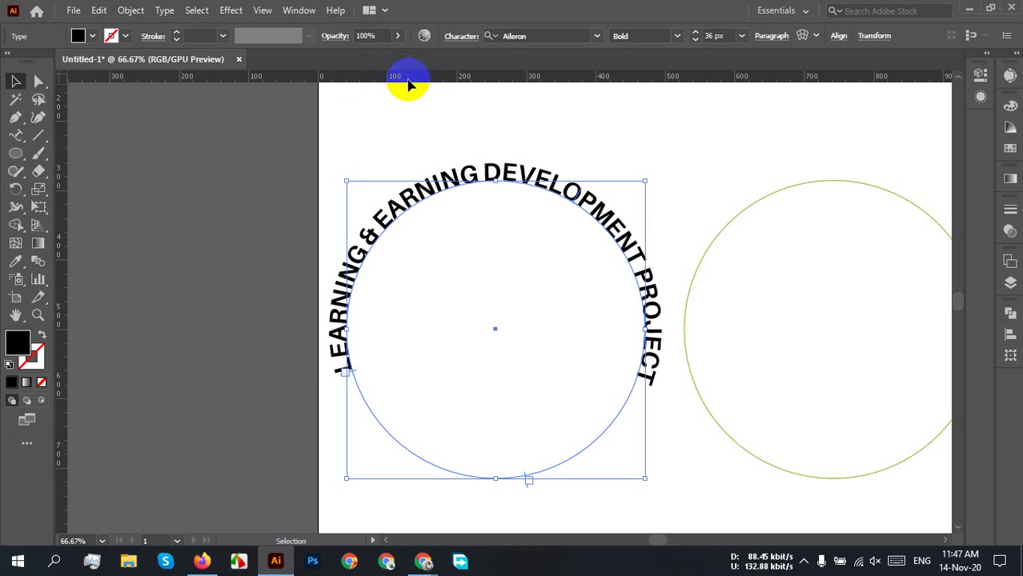
{"action": "left_click_drag", "start_coordinate": [408, 82], "coordinate": [453, 389]}
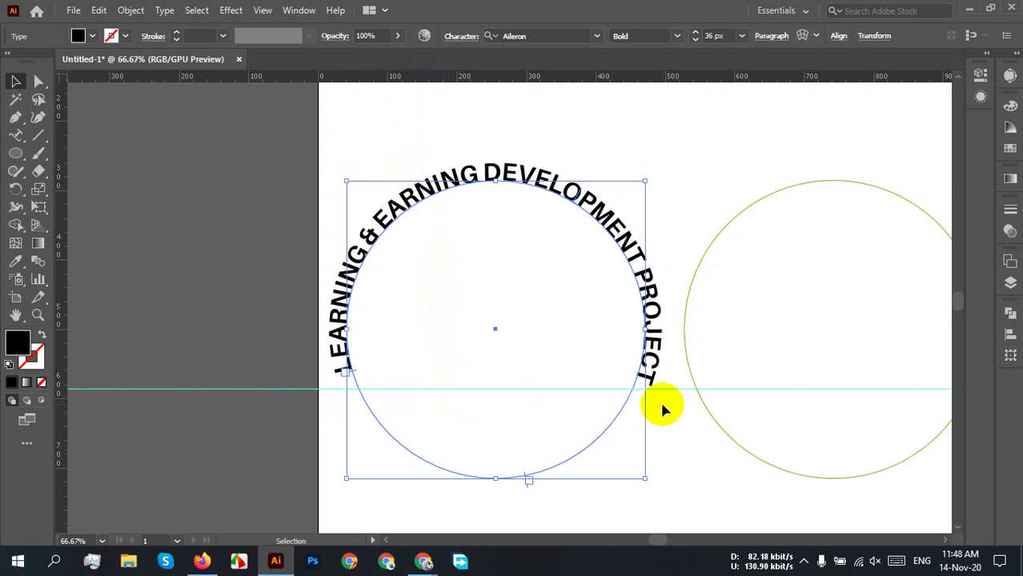
- Compare both text ends with the guide and shift the text's start slightly down along the circle
{"action": "scroll", "coordinate": [649, 366], "scroll_direction": "up", "scroll_amount": 3}
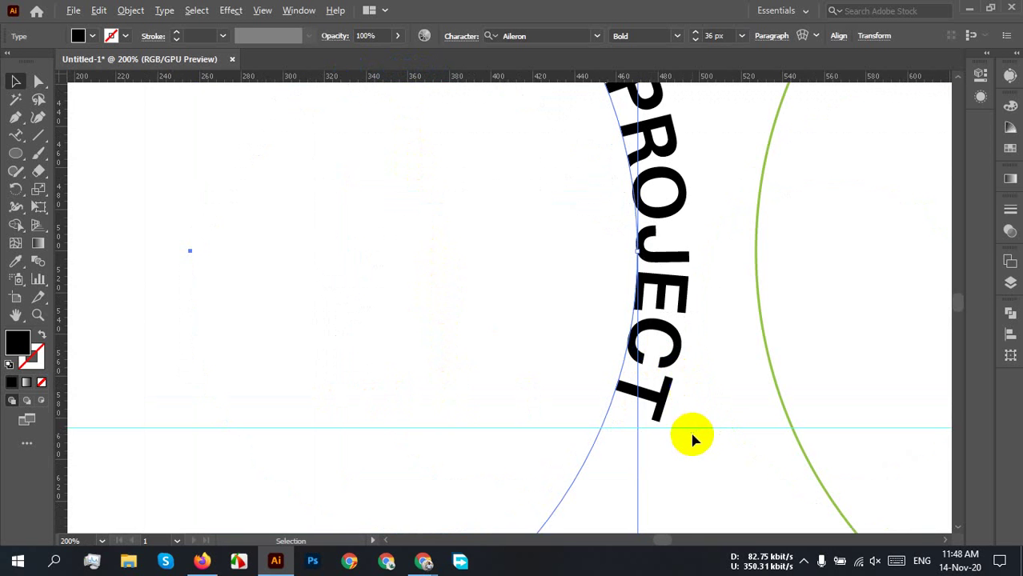
{"action": "scroll", "coordinate": [464, 465], "scroll_direction": "down", "scroll_amount": 2}
{"action": "scroll", "coordinate": [218, 454], "scroll_direction": "down", "scroll_amount": 1}
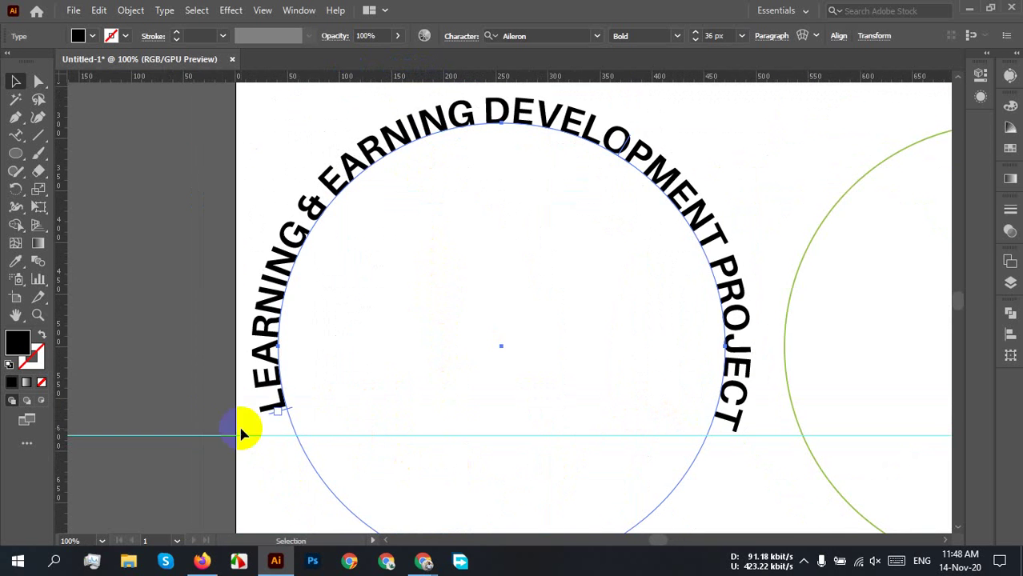
{"action": "scroll", "coordinate": [276, 412], "scroll_direction": "up", "scroll_amount": 3}
{"action": "scroll", "coordinate": [269, 416], "scroll_direction": "down", "scroll_amount": 2}
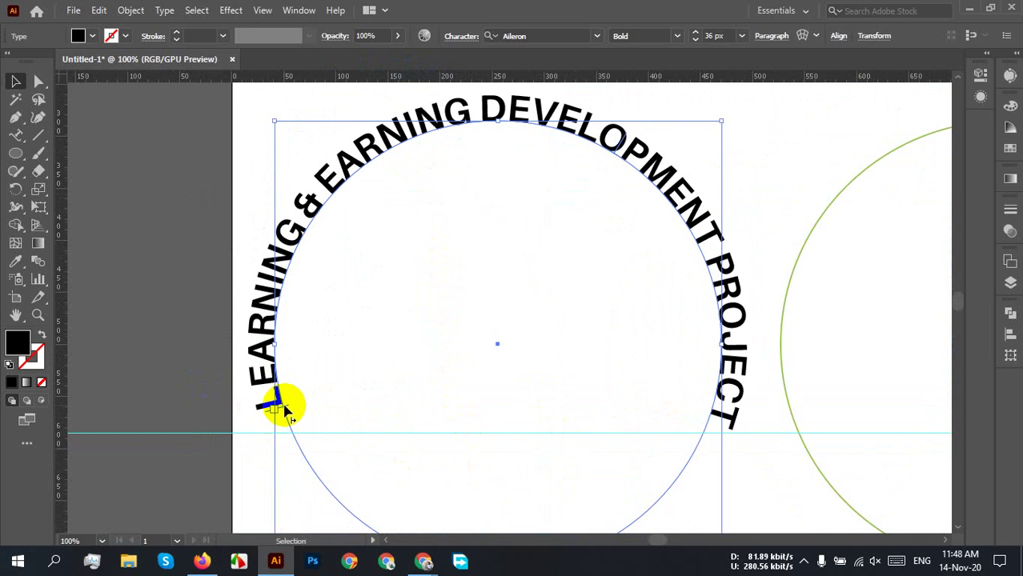
{"action": "left_click_drag", "start_coordinate": [279, 402], "coordinate": [287, 413]}
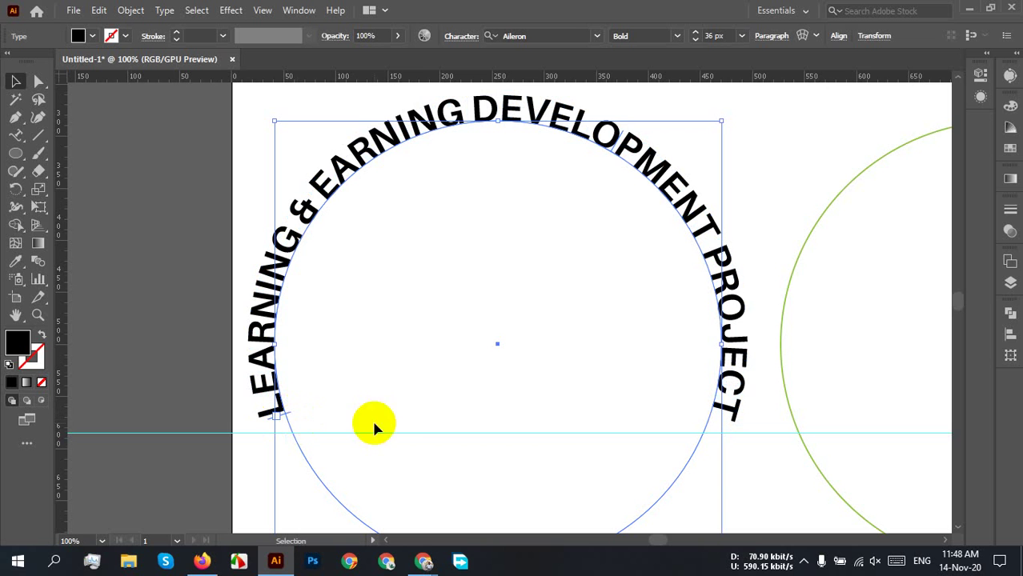
- Unlock the guides and raise the horizontal guide close to the lower ends of the curved text
{"action": "right_click", "coordinate": [417, 439]}
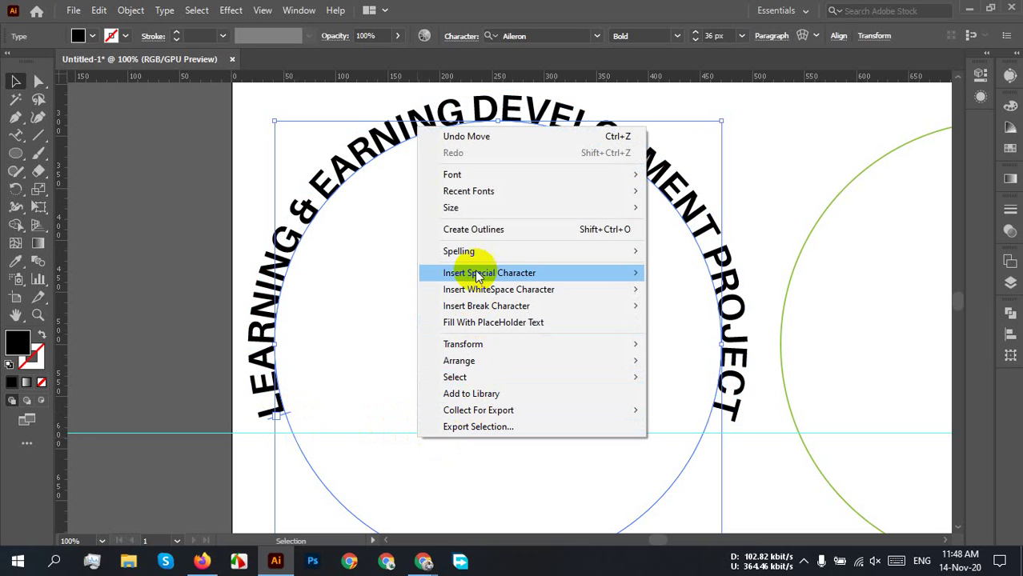
{"action": "right_click", "coordinate": [351, 434]}
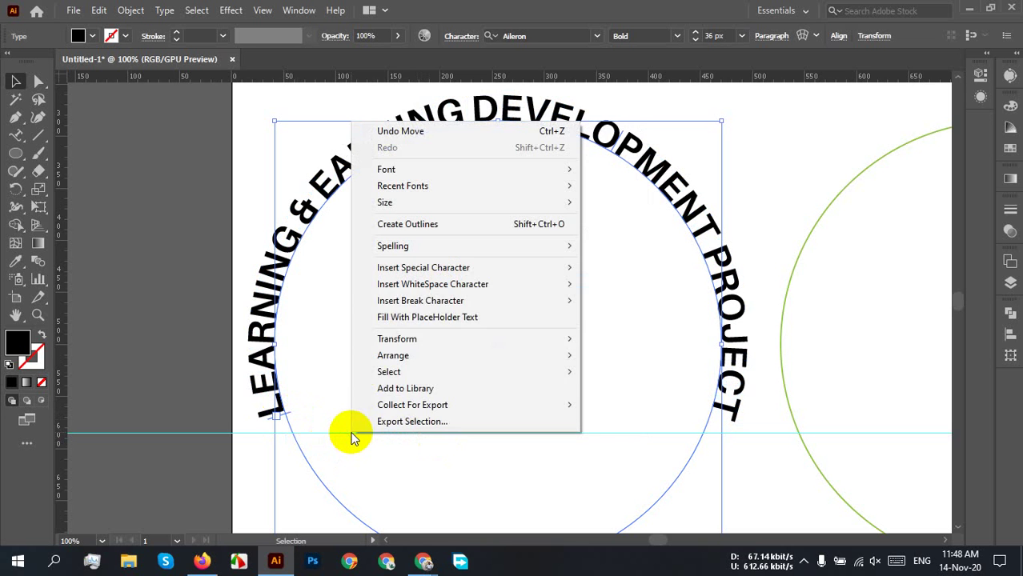
{"action": "right_click", "coordinate": [132, 429]}
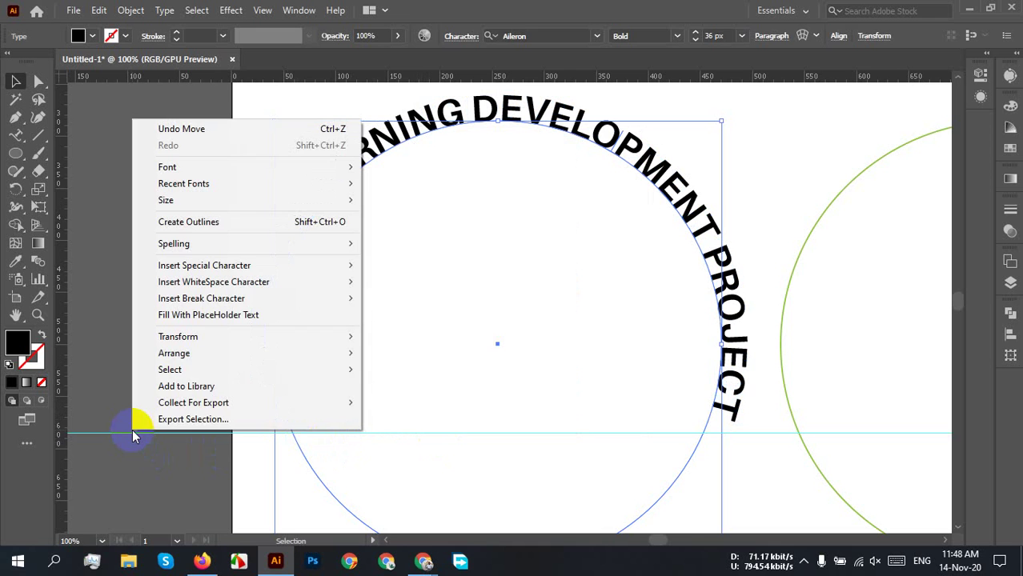
{"action": "key", "text": "Escape"}
{"action": "left_click", "coordinate": [147, 373]}
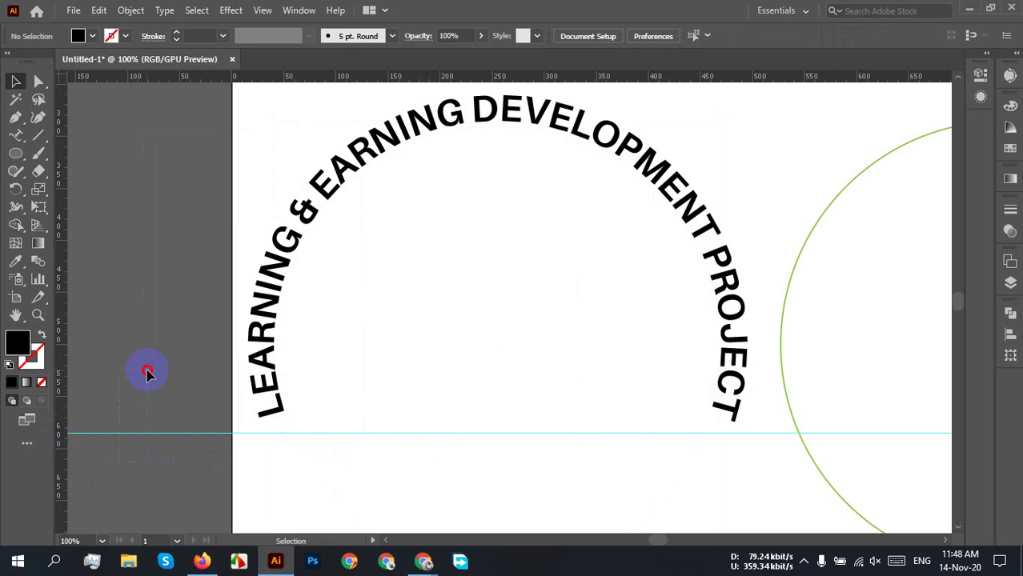
{"action": "right_click", "coordinate": [150, 431]}
{"action": "left_click", "coordinate": [202, 329]}
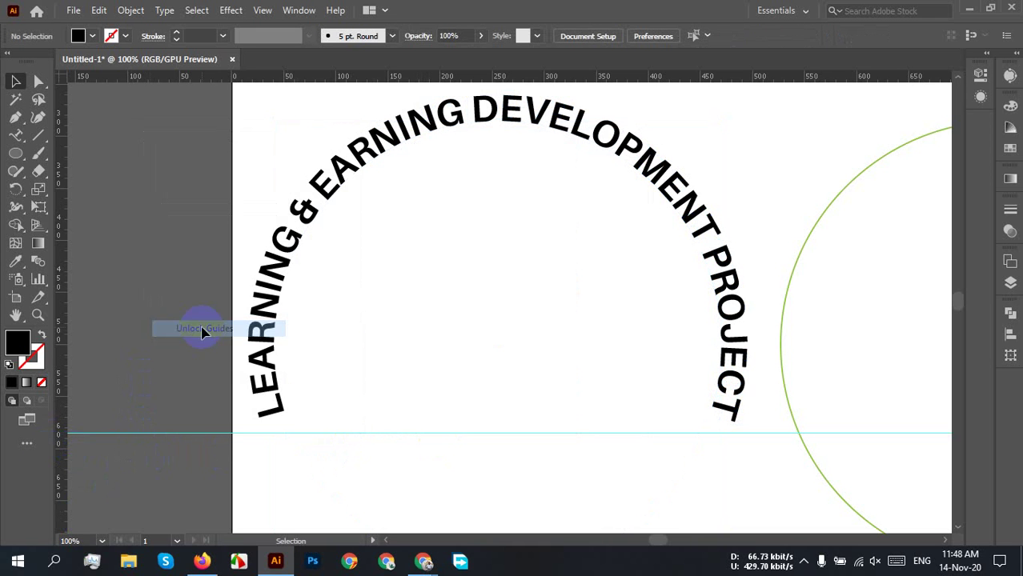
{"action": "left_click_drag", "start_coordinate": [204, 436], "coordinate": [204, 423]}
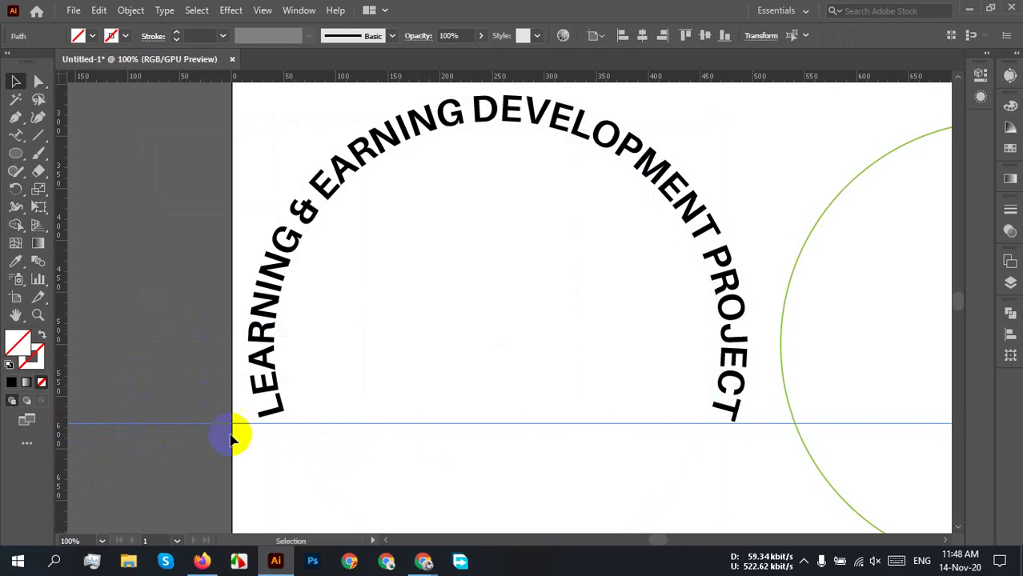
- Fine-tune the text's start along the circle to level both ends, and move the guide up to touch them
{"action": "left_click", "coordinate": [276, 386]}
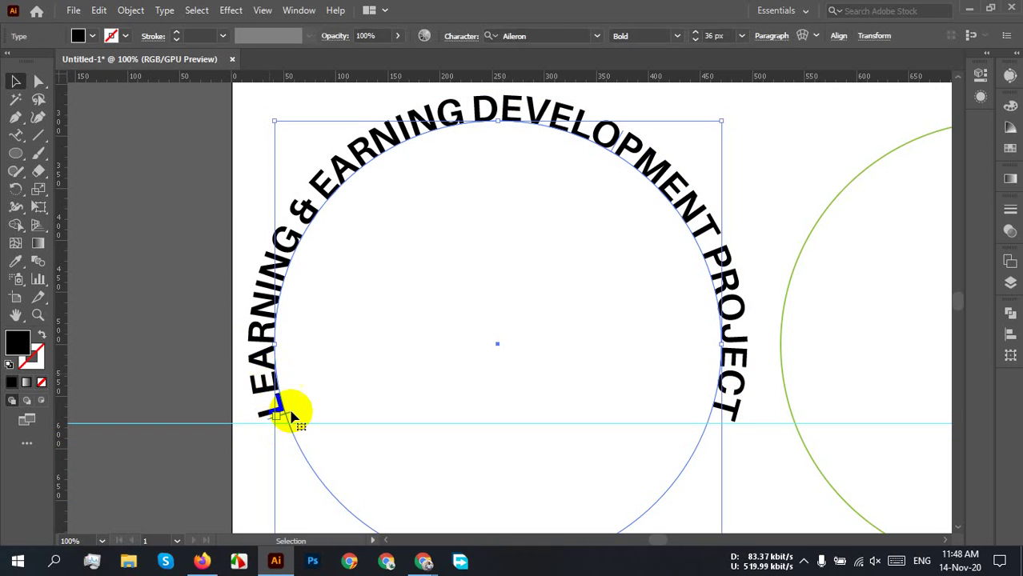
{"action": "left_click_drag", "start_coordinate": [290, 413], "coordinate": [291, 417]}
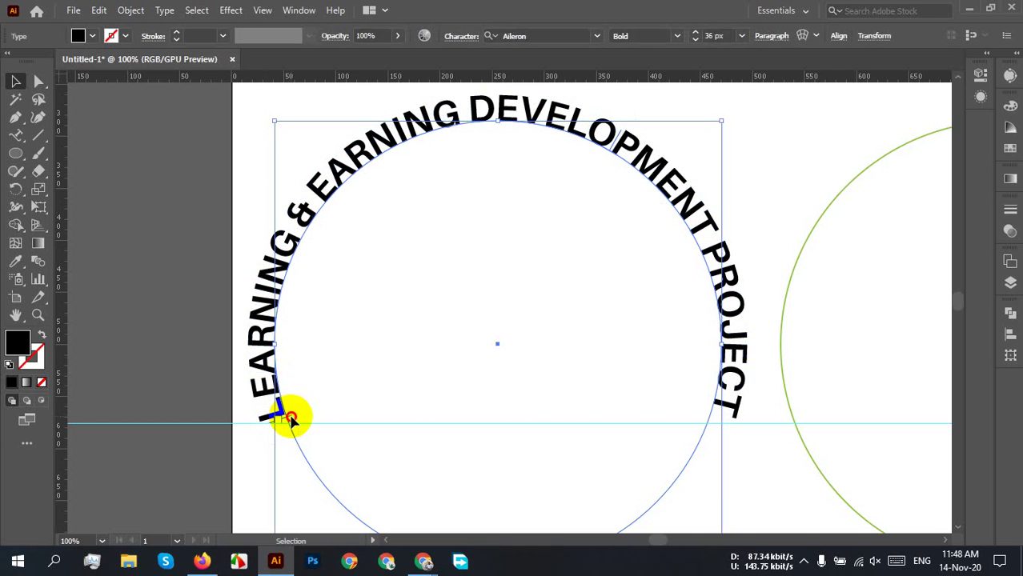
{"action": "left_click_drag", "start_coordinate": [292, 421], "coordinate": [292, 412]}
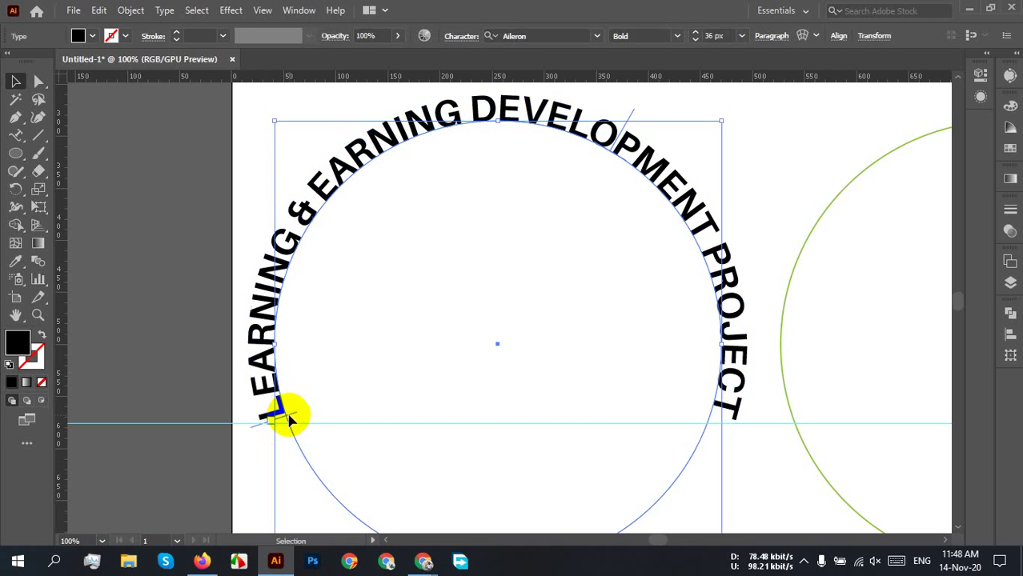
{"action": "left_click", "coordinate": [433, 425]}
{"action": "left_click_drag", "start_coordinate": [410, 428], "coordinate": [408, 422]}
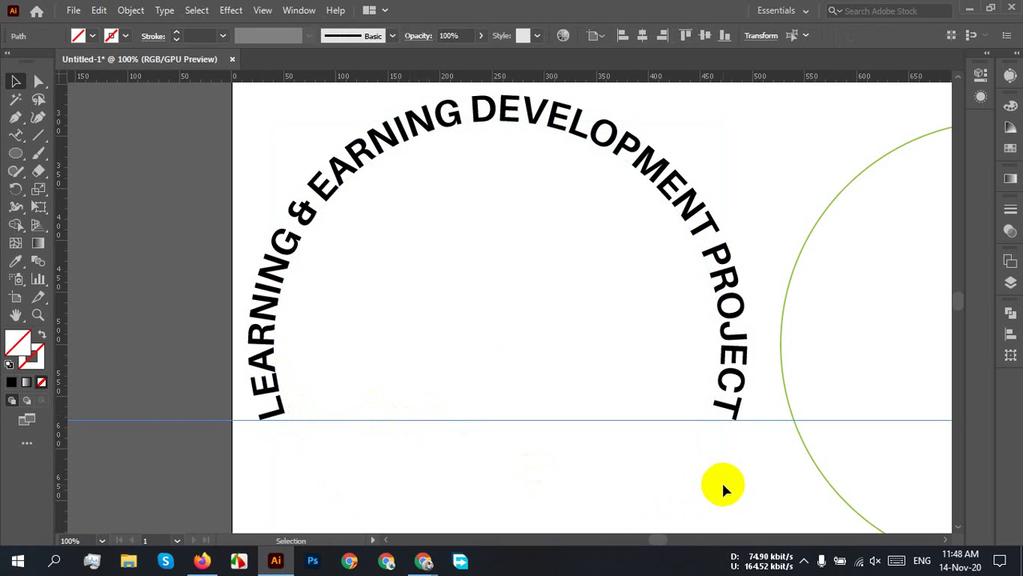
- Examine the final T and the first L of the curved text closely against the guide
{"action": "scroll", "coordinate": [724, 452], "scroll_direction": "up", "scroll_amount": 8}
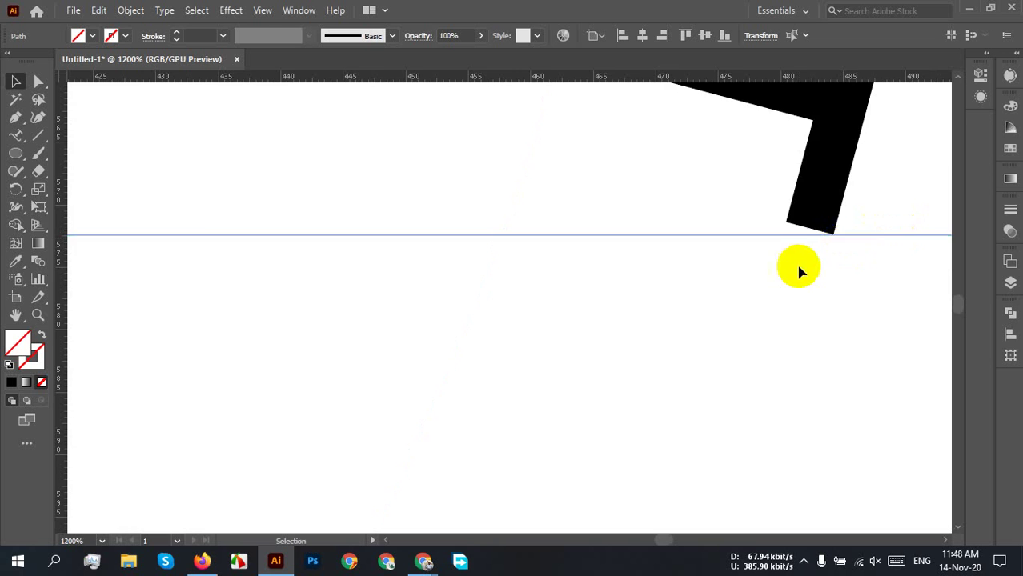
{"action": "scroll", "coordinate": [798, 272], "scroll_direction": "down", "scroll_amount": 5}
{"action": "scroll", "coordinate": [800, 404], "scroll_direction": "left", "scroll_amount": 10}
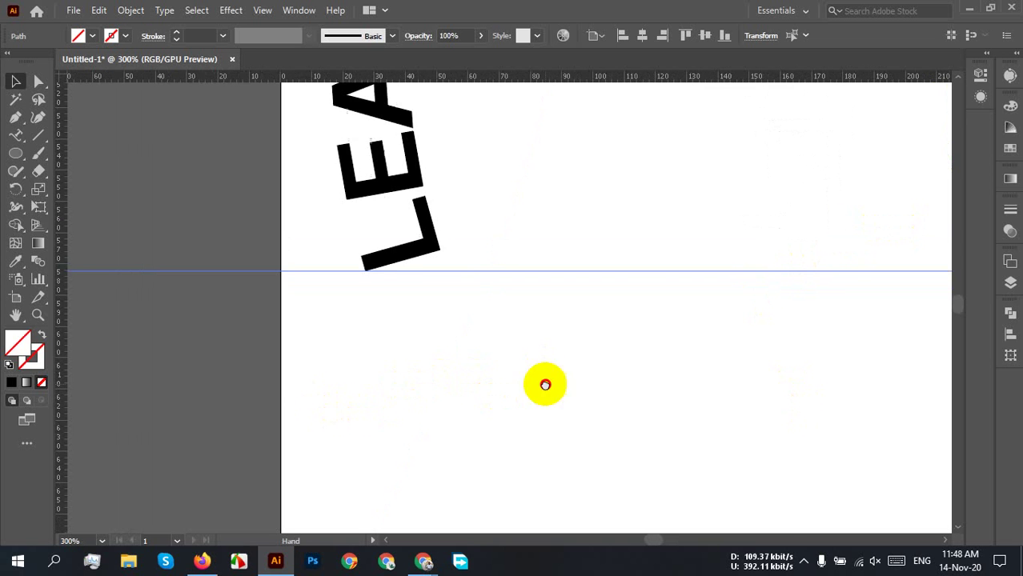
{"action": "left_click_drag", "start_coordinate": [545, 385], "coordinate": [544, 385]}
{"action": "scroll", "coordinate": [356, 299], "scroll_direction": "up", "scroll_amount": 4}
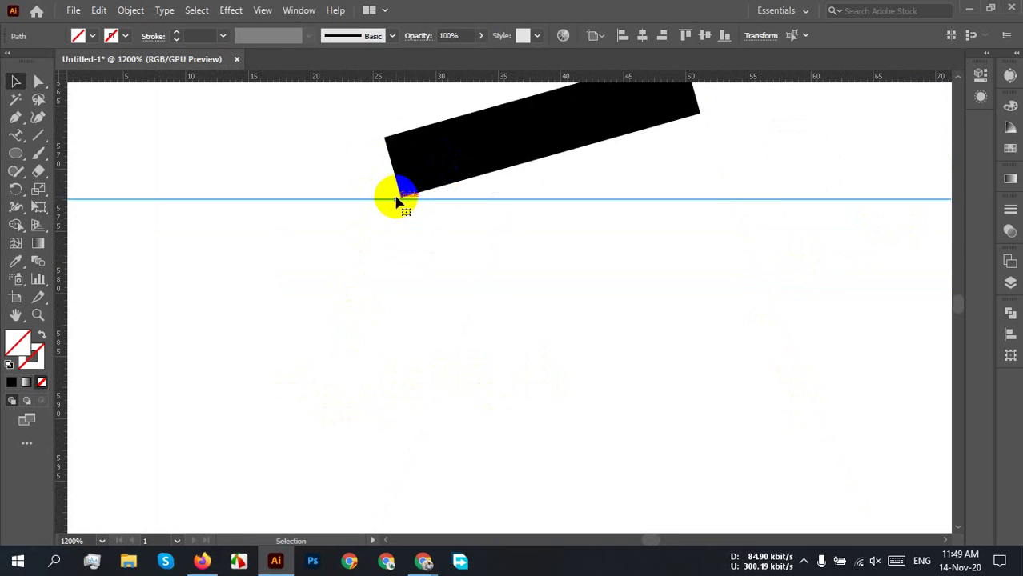
{"action": "scroll", "coordinate": [424, 221], "scroll_direction": "down", "scroll_amount": 4}
{"action": "scroll", "coordinate": [431, 229], "scroll_direction": "down", "scroll_amount": 5}
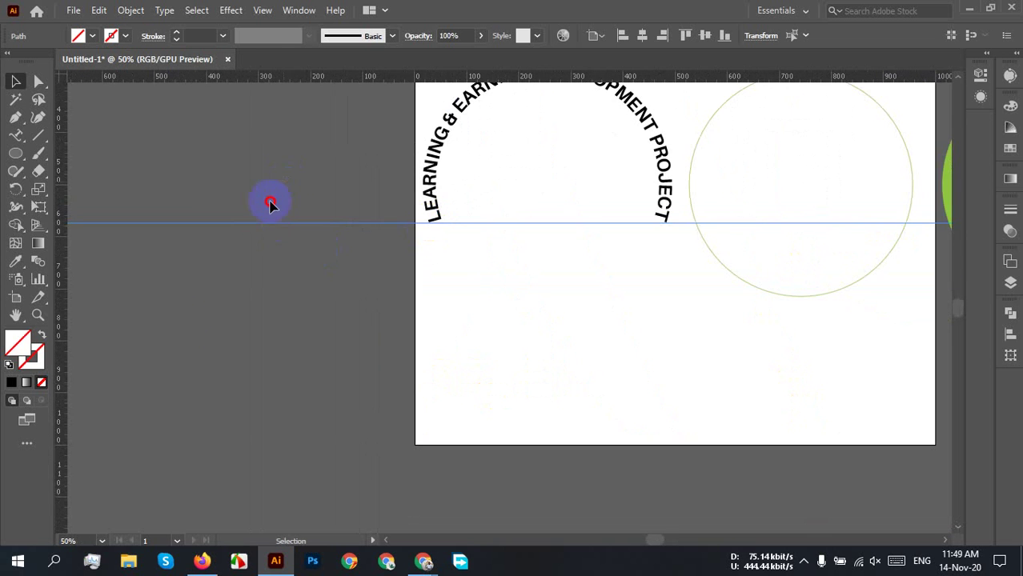
- Delete the horizontal guide used for levelling the curved text
{"action": "right_click", "coordinate": [216, 224]}
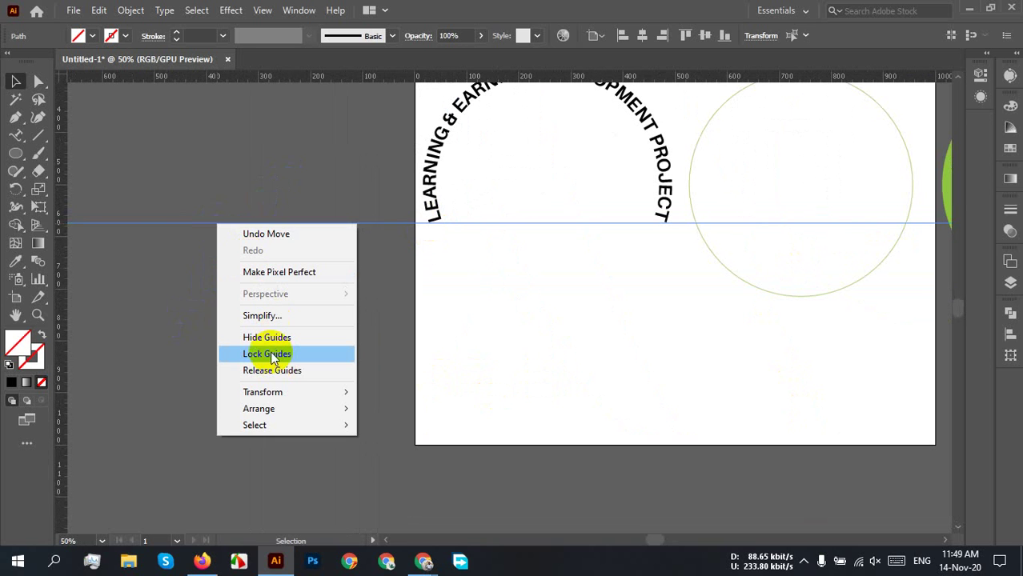
{"action": "left_click", "coordinate": [161, 322]}
{"action": "left_click", "coordinate": [239, 223]}
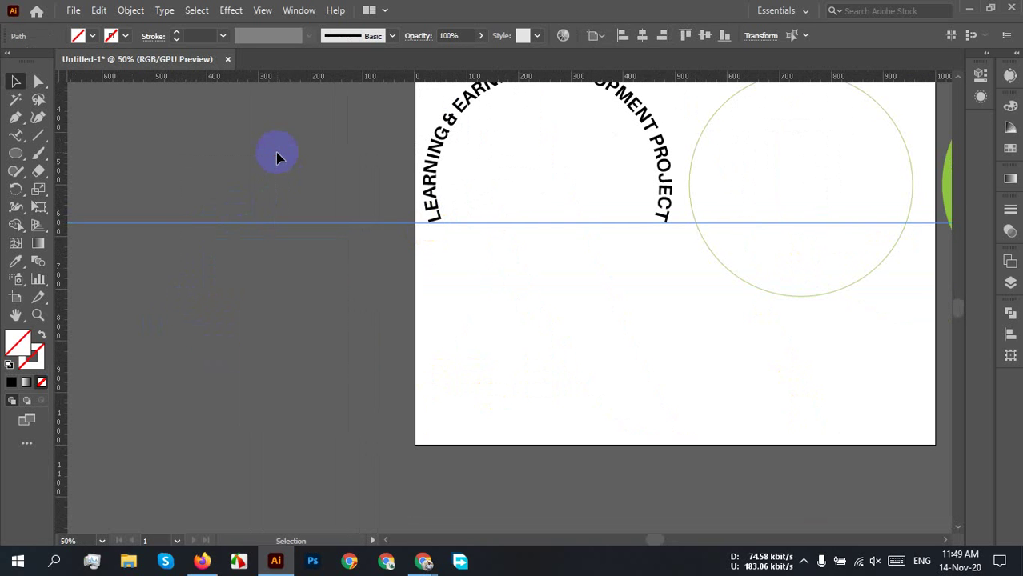
{"action": "key", "text": "Delete"}
{"action": "scroll", "coordinate": [529, 320], "scroll_direction": "down", "scroll_amount": 2}
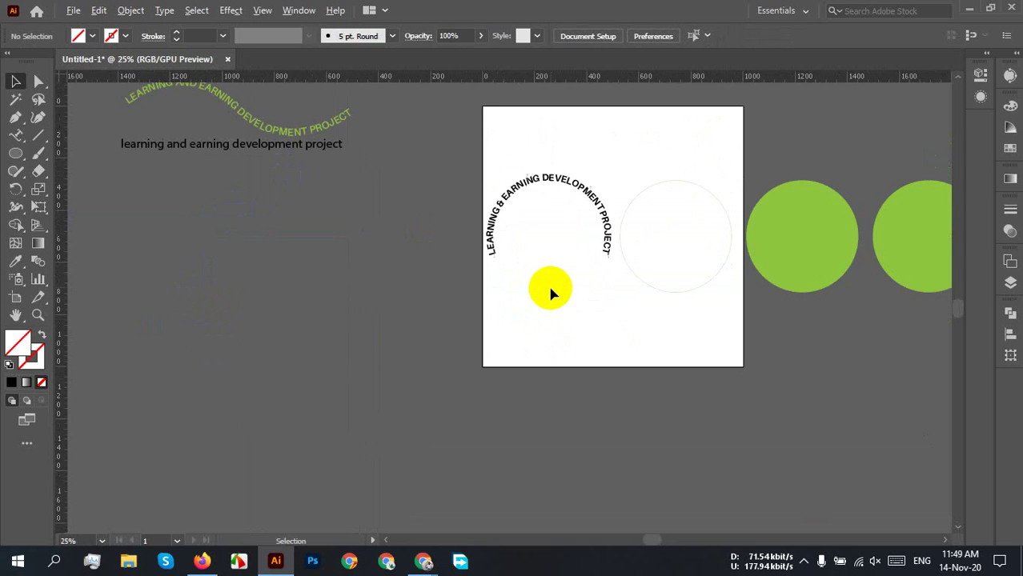
{"action": "left_click_drag", "start_coordinate": [544, 320], "coordinate": [484, 354]}
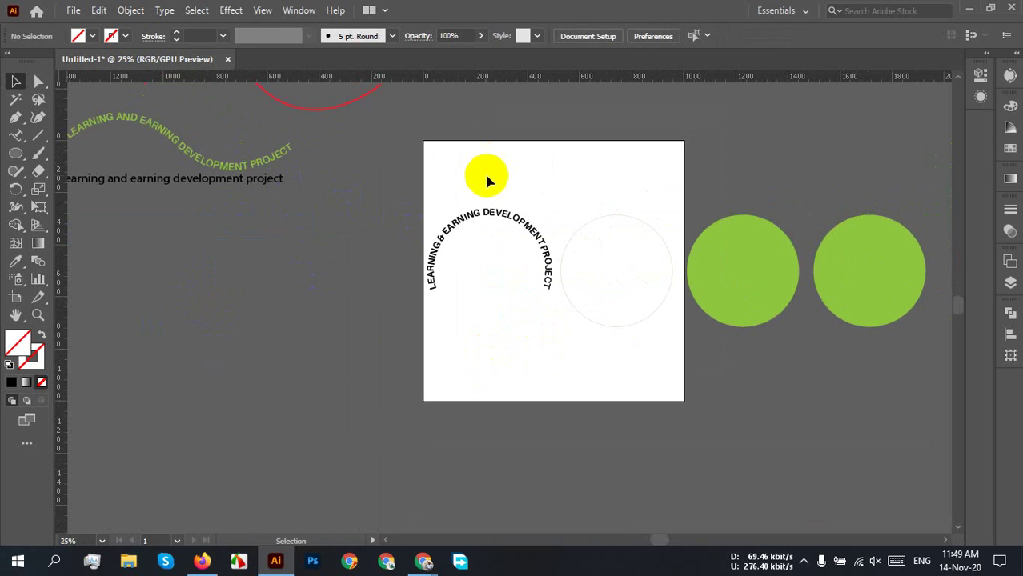
{"action": "left_click", "coordinate": [464, 216]}
{"action": "left_click", "coordinate": [602, 358]}
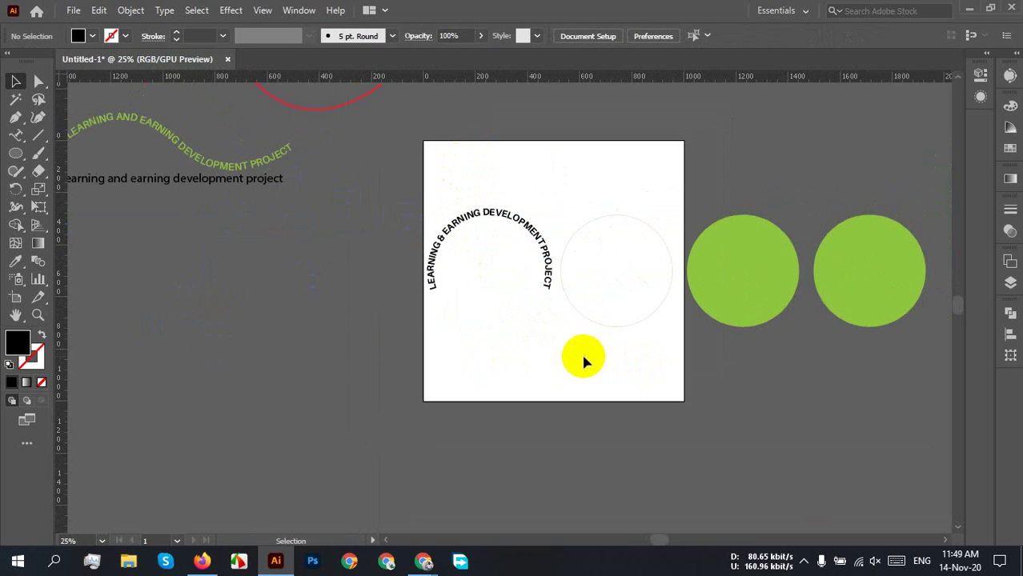
- Add type on the path of the empty outlined circle beside the curved text, reading "rangpur division 2020"
{"action": "scroll", "coordinate": [518, 338], "scroll_direction": "up", "scroll_amount": 2}
{"action": "left_click_drag", "start_coordinate": [741, 339], "coordinate": [478, 392]}
{"action": "left_click", "coordinate": [533, 353]}
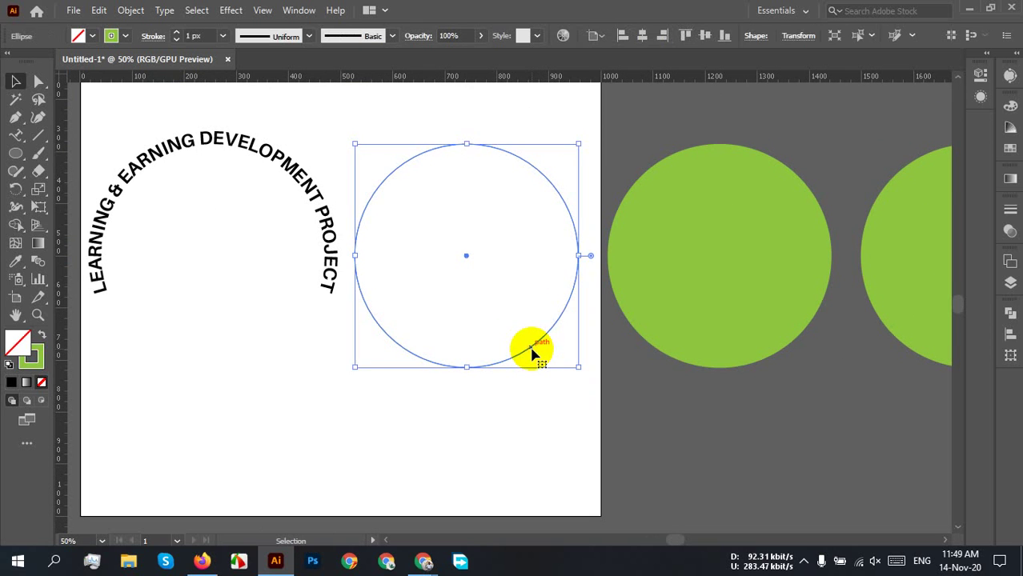
{"action": "left_click_drag", "start_coordinate": [10, 142], "coordinate": [128, 167]}
{"action": "left_click", "coordinate": [399, 345]}
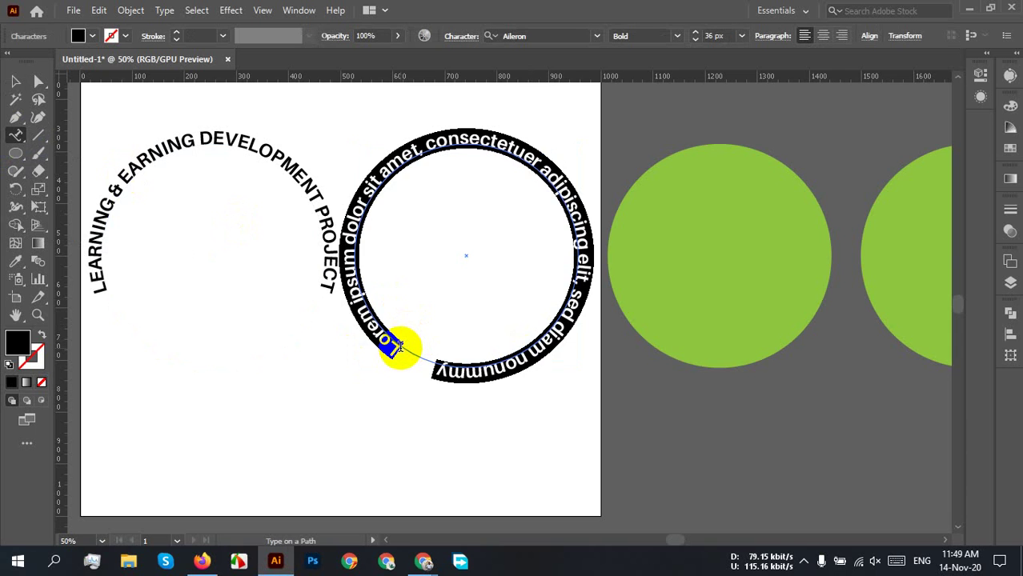
{"action": "type", "text": "e"}
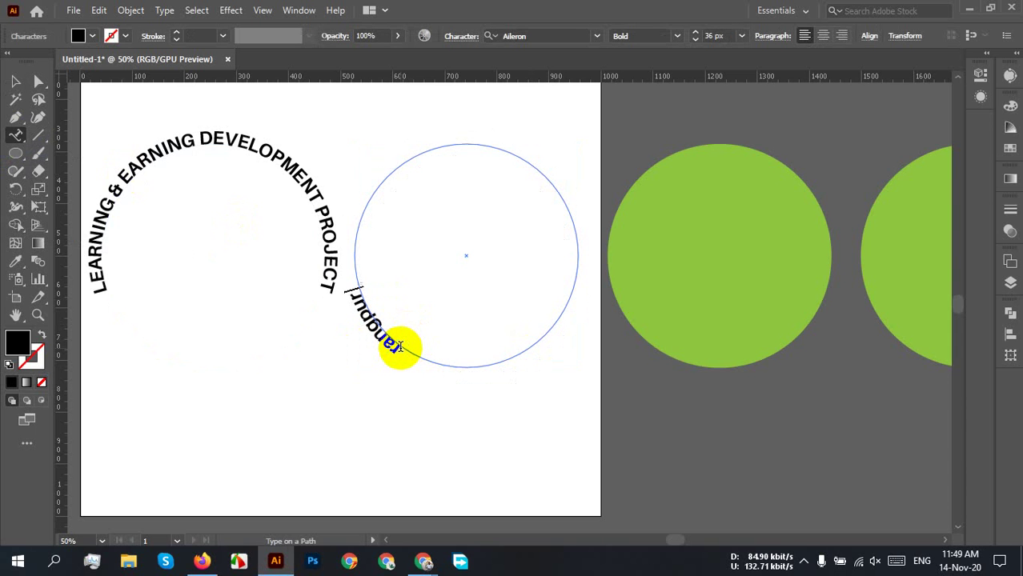
{"action": "type", "text": "nquiry division"}
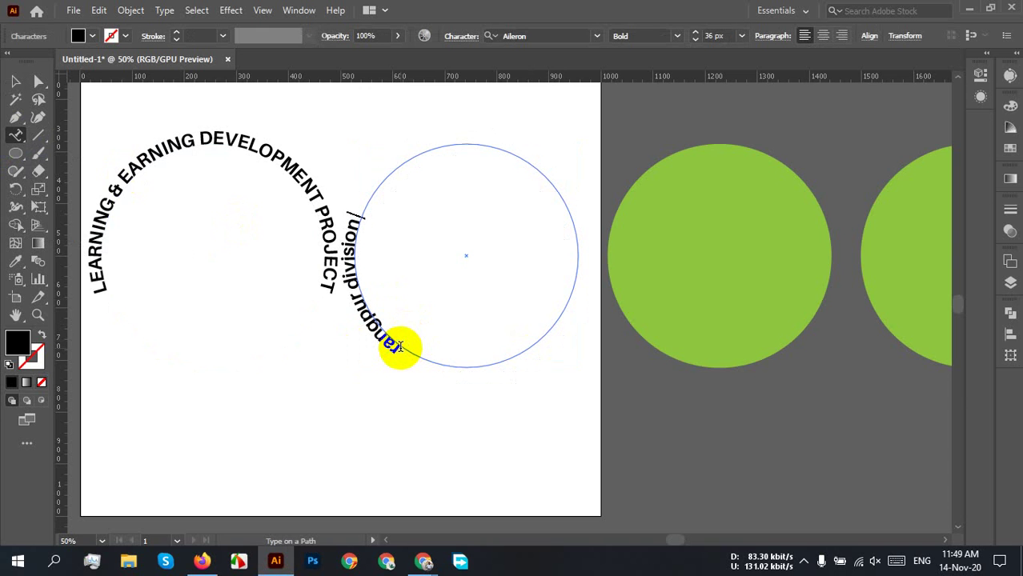
{"action": "type", "text": "2020"}
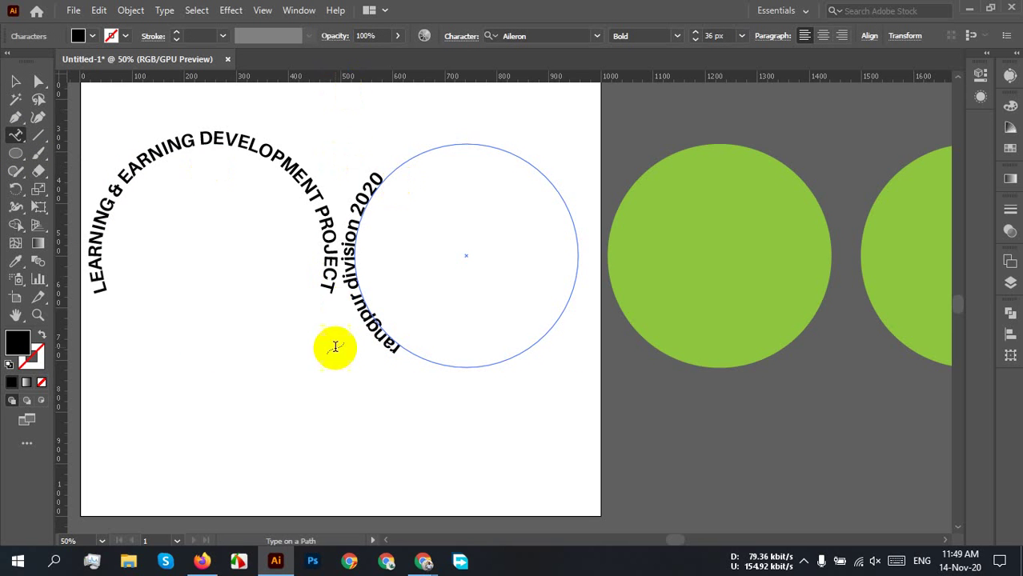
- Change the case of the "rangpur division 2020" path text to UPPERCASE
{"action": "left_click", "coordinate": [164, 11]}
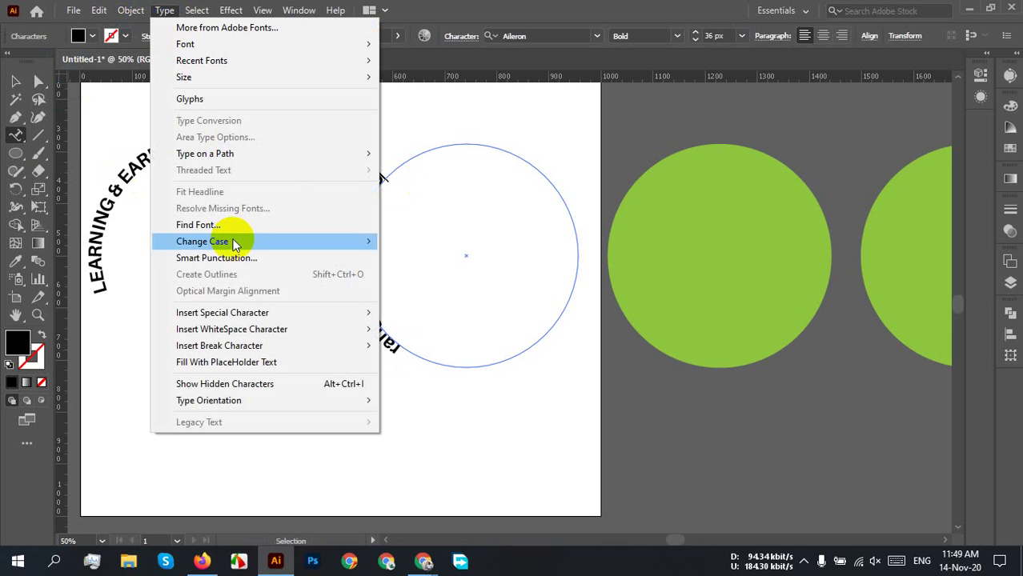
{"action": "mouse_move", "coordinate": [236, 240]}
{"action": "left_click", "coordinate": [460, 258]}
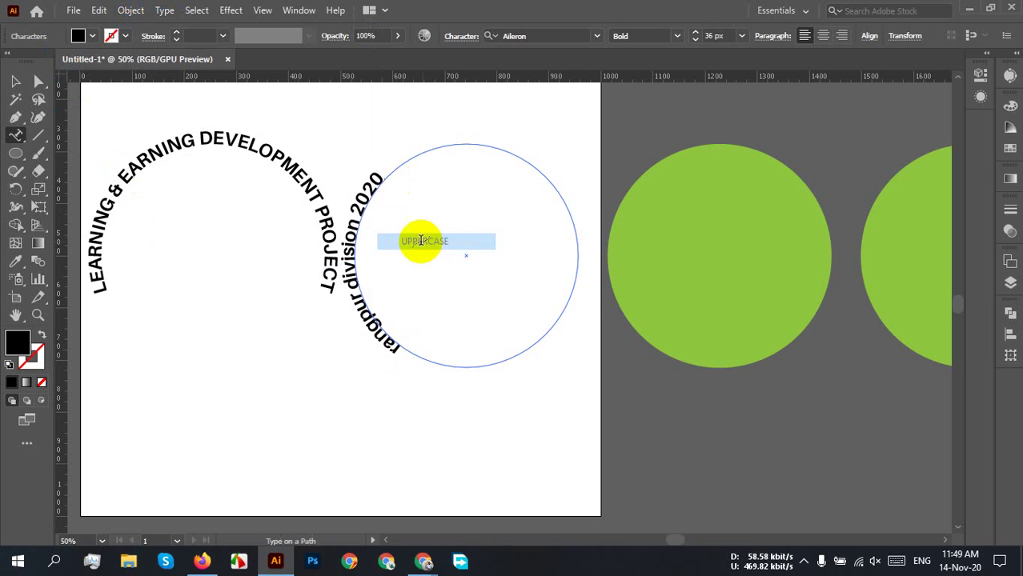
{"action": "left_click", "coordinate": [15, 81]}
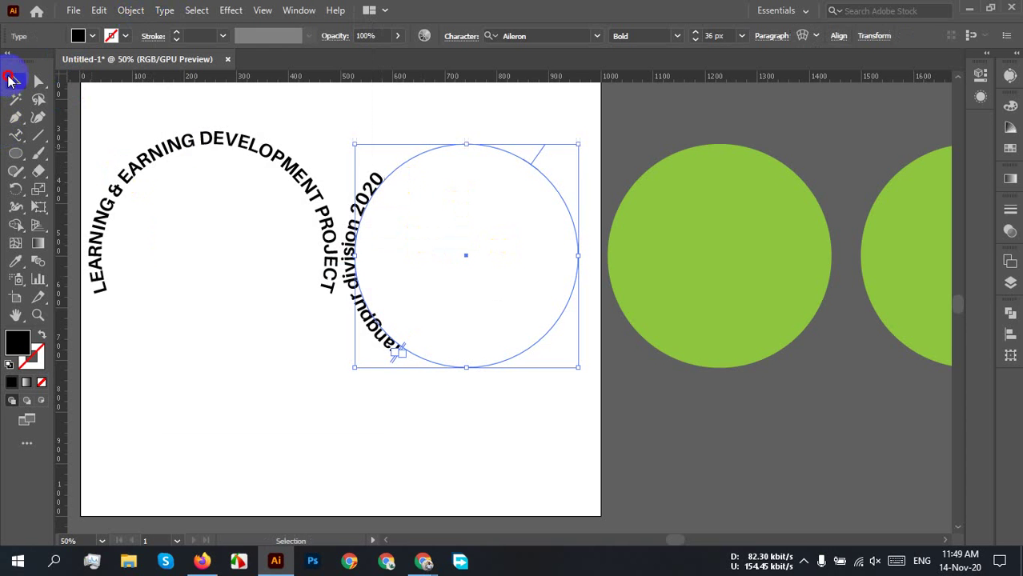
{"action": "left_click", "coordinate": [164, 10]}
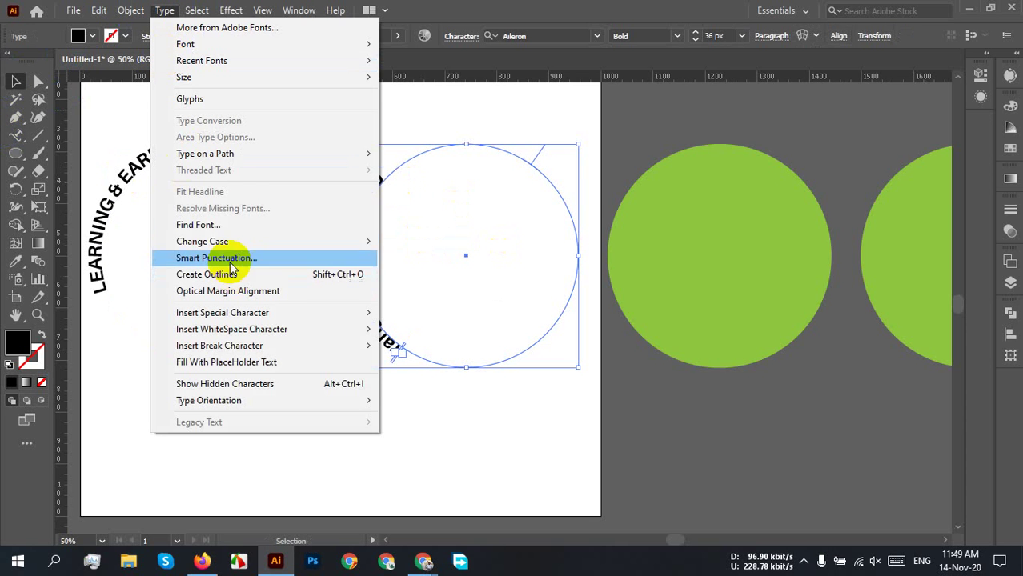
{"action": "mouse_move", "coordinate": [224, 242]}
{"action": "left_click", "coordinate": [436, 238]}
{"action": "left_click", "coordinate": [492, 266]}
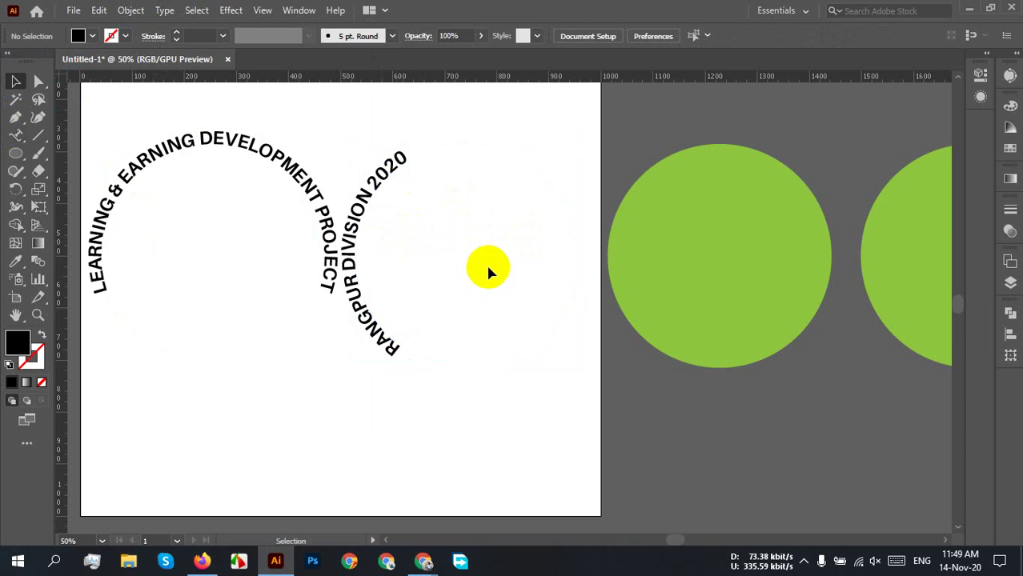
- Slide "RANGPUR DIVISION 2020" along its circle until it spans the lower arc
{"action": "left_click", "coordinate": [384, 314]}
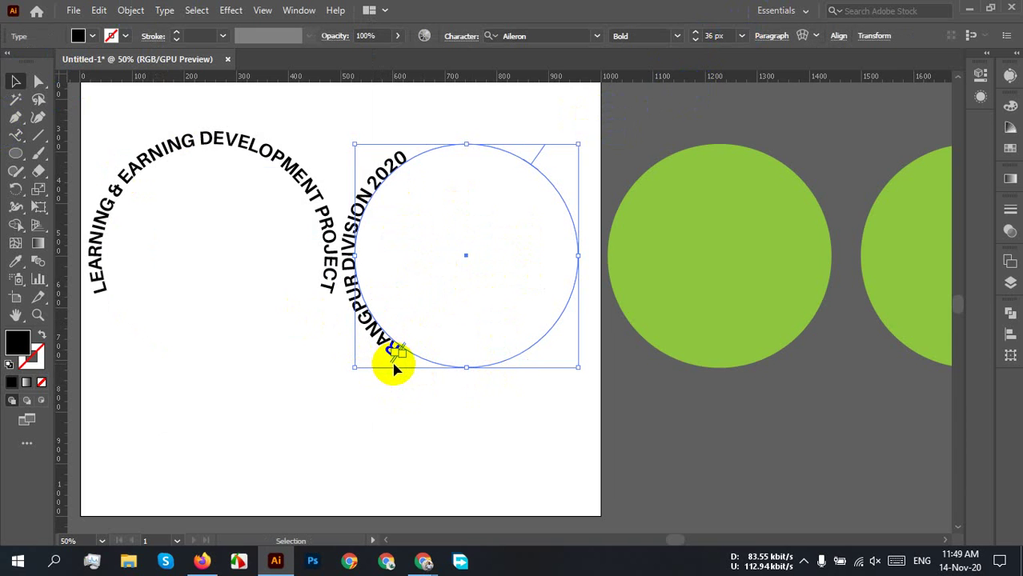
{"action": "scroll", "coordinate": [392, 363], "scroll_direction": "up", "scroll_amount": 5}
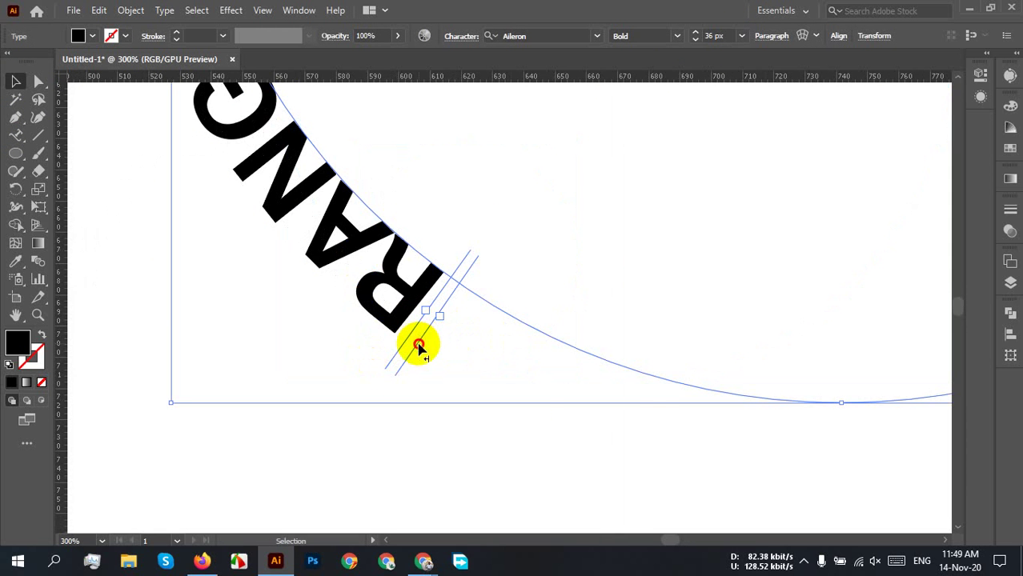
{"action": "left_click_drag", "start_coordinate": [418, 340], "coordinate": [638, 423]}
{"action": "scroll", "coordinate": [521, 402], "scroll_direction": "down", "scroll_amount": 3}
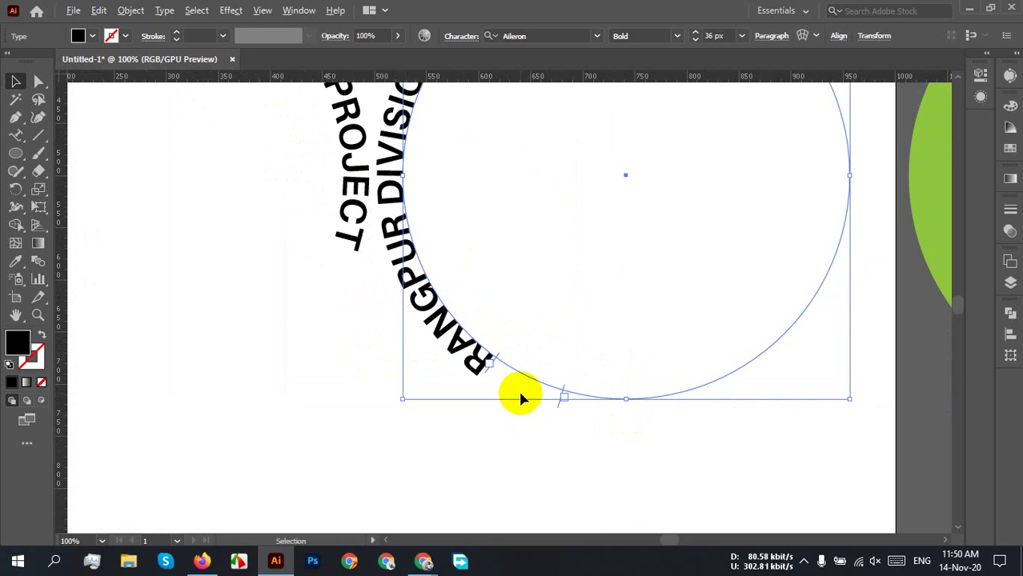
{"action": "scroll", "coordinate": [473, 313], "scroll_direction": "down", "scroll_amount": 3}
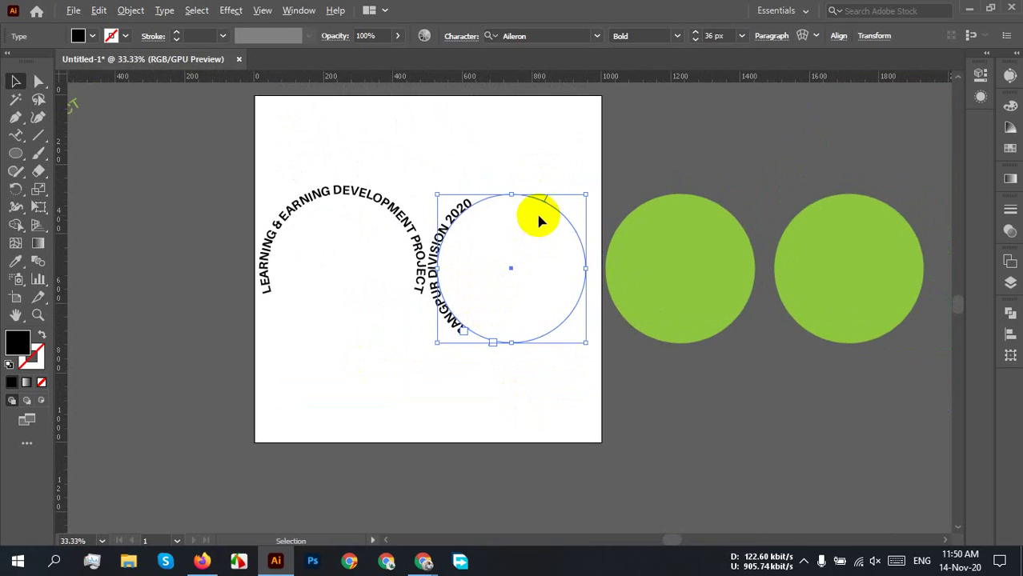
{"action": "scroll", "coordinate": [564, 180], "scroll_direction": "up", "scroll_amount": 1}
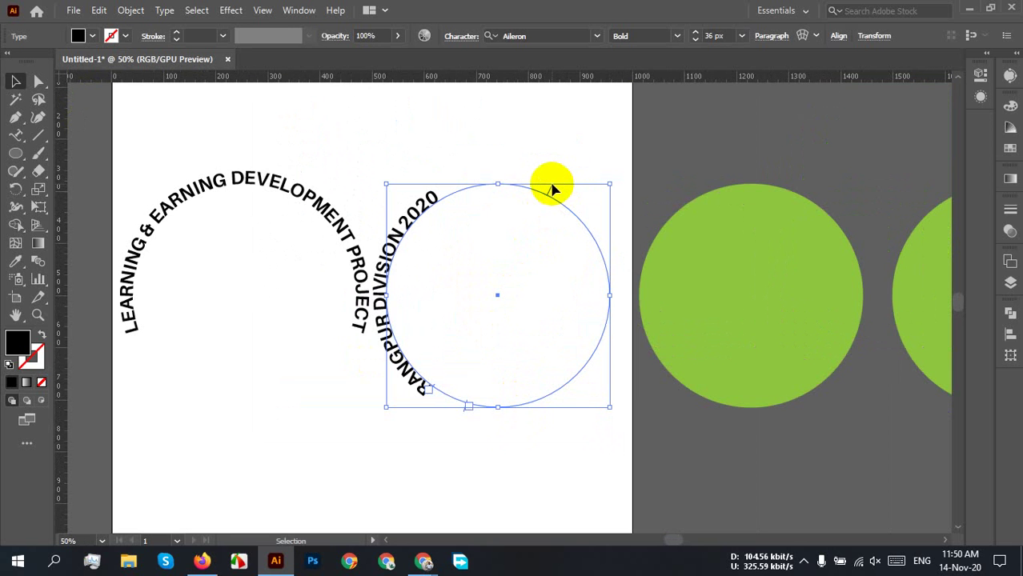
{"action": "left_click_drag", "start_coordinate": [550, 192], "coordinate": [378, 256]}
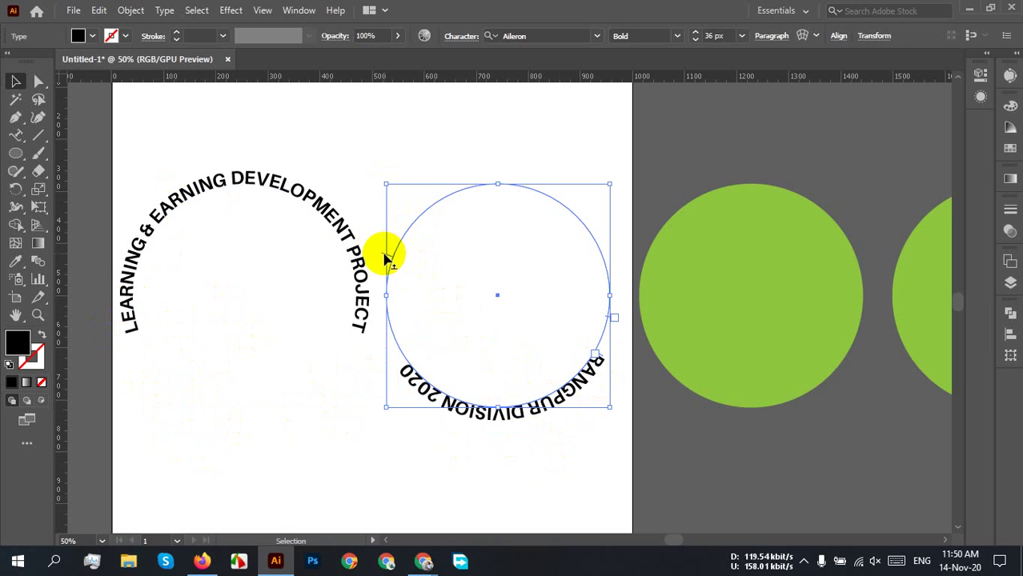
- Flip "RANGPUR DIVISION 2020" to the inside of its circle so it reads upright along the lower arc
{"action": "left_click_drag", "start_coordinate": [384, 258], "coordinate": [584, 270]}
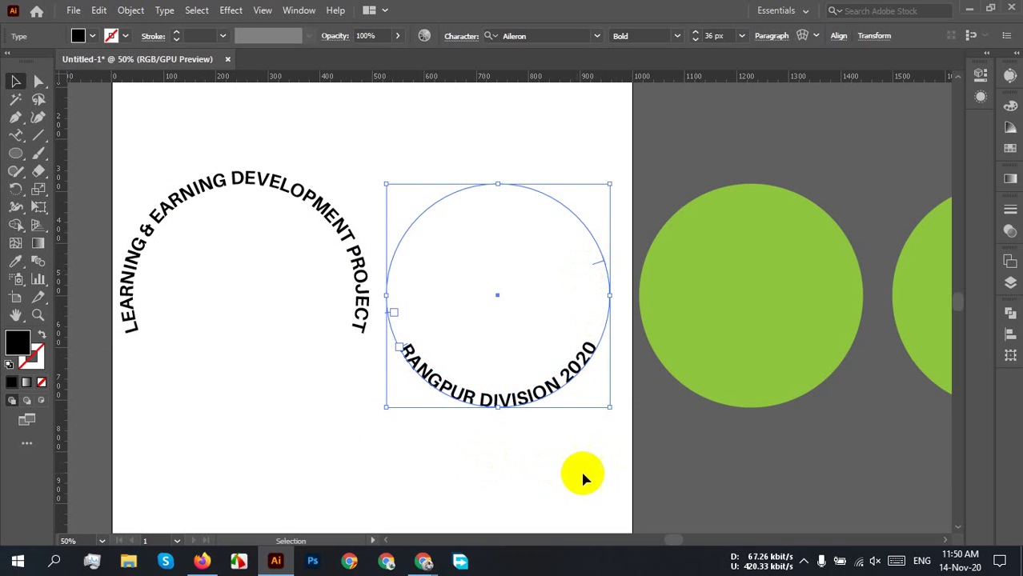
{"action": "left_click", "coordinate": [668, 474]}
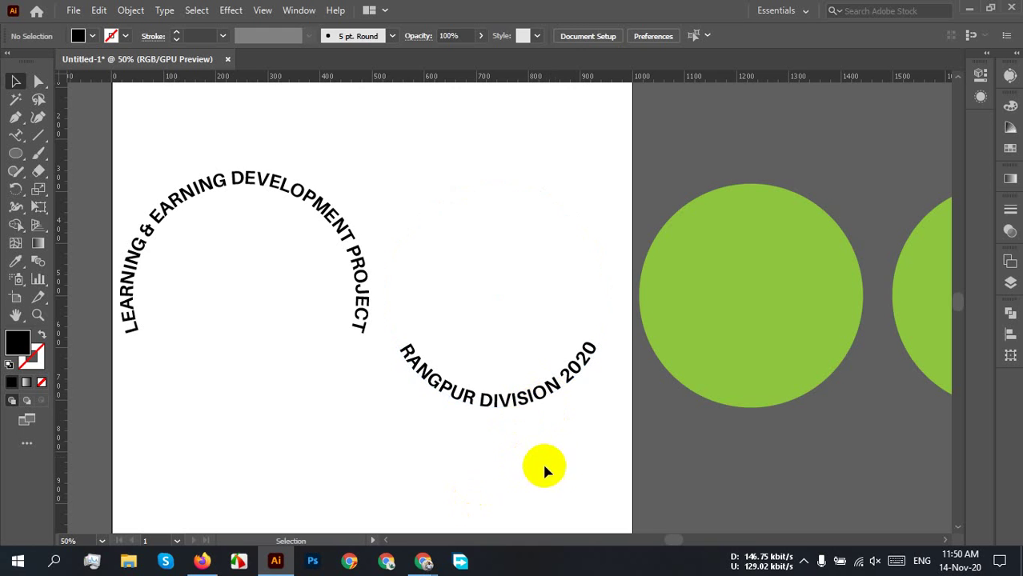
{"action": "left_click_drag", "start_coordinate": [546, 468], "coordinate": [436, 153]}
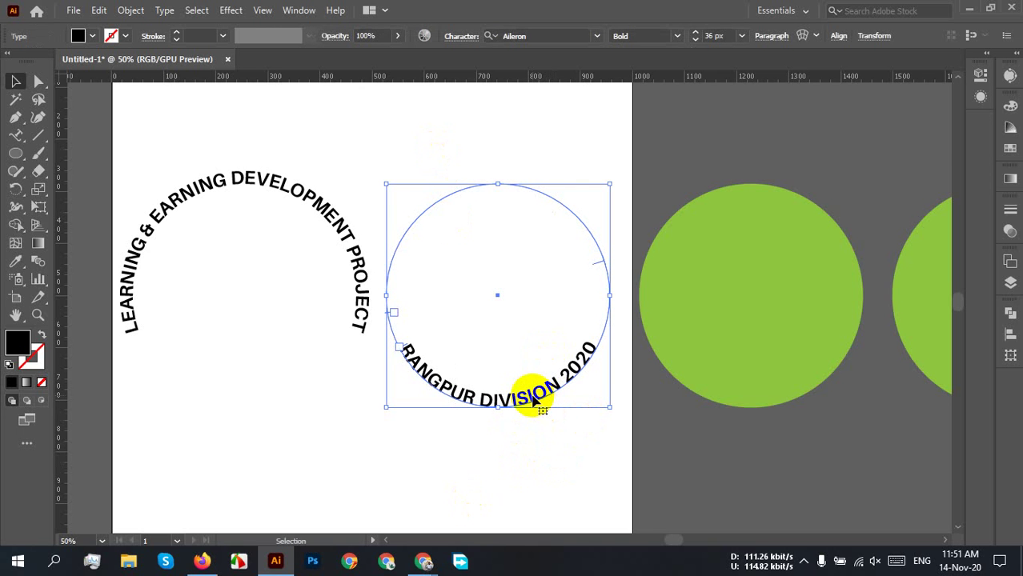
{"action": "left_click_drag", "start_coordinate": [303, 258], "coordinate": [222, 330]}
{"action": "left_click", "coordinate": [530, 441]}
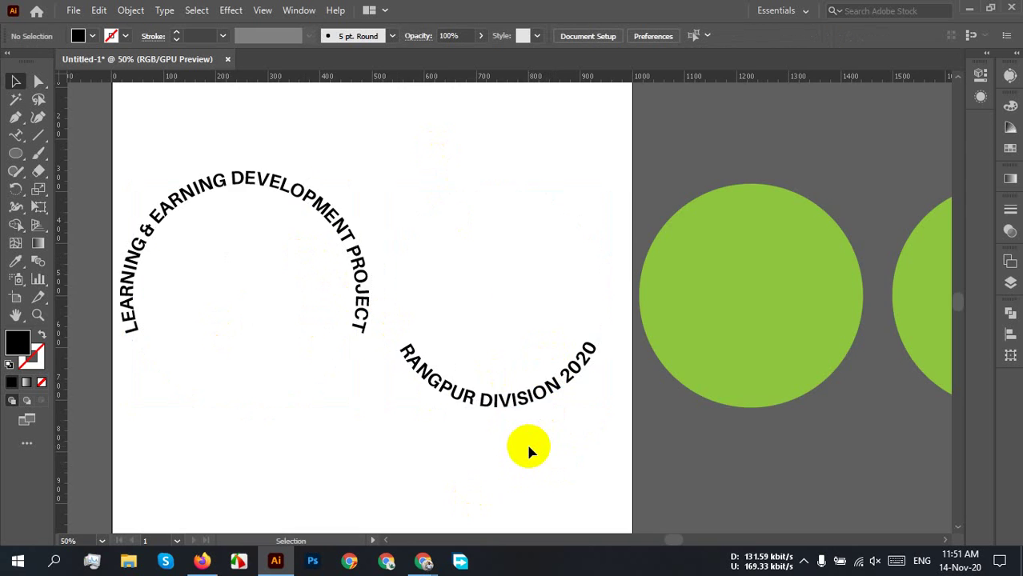
- Check the level of both ends of "RANGPUR DIVISION 2020" with a temporary horizontal guide, and remove the guide
{"action": "scroll", "coordinate": [528, 436], "scroll_direction": "up", "scroll_amount": 3}
{"action": "scroll", "coordinate": [658, 335], "scroll_direction": "up", "scroll_amount": 1}
{"action": "scroll", "coordinate": [645, 393], "scroll_direction": "down", "scroll_amount": 2}
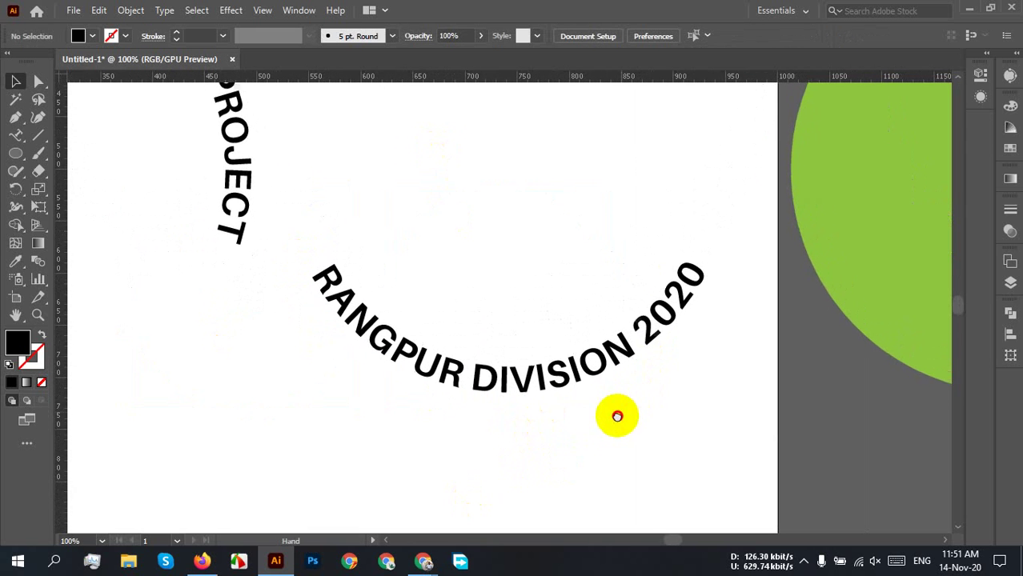
{"action": "left_click_drag", "start_coordinate": [473, 81], "coordinate": [473, 273]}
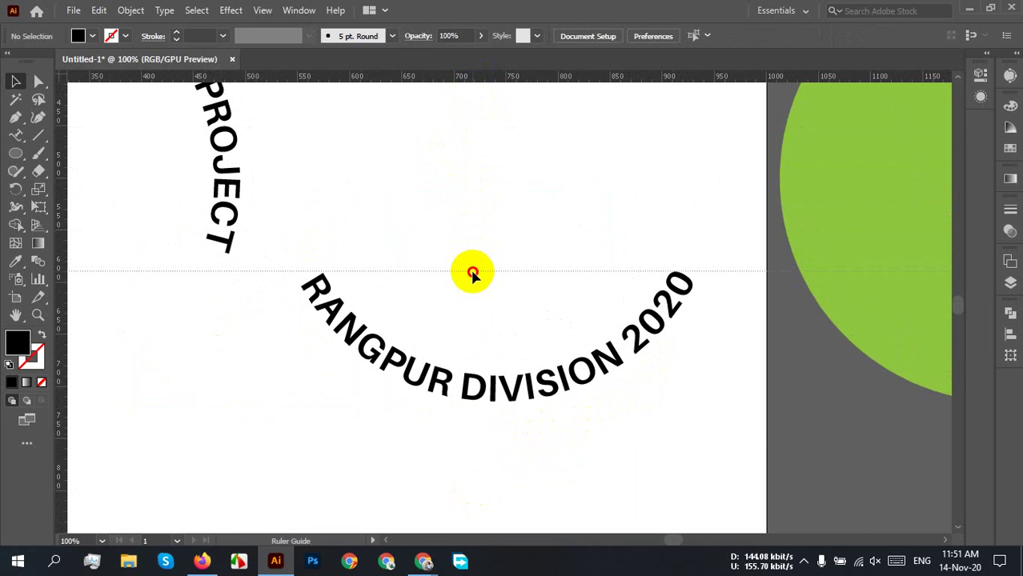
{"action": "left_click_drag", "start_coordinate": [473, 273], "coordinate": [474, 274]}
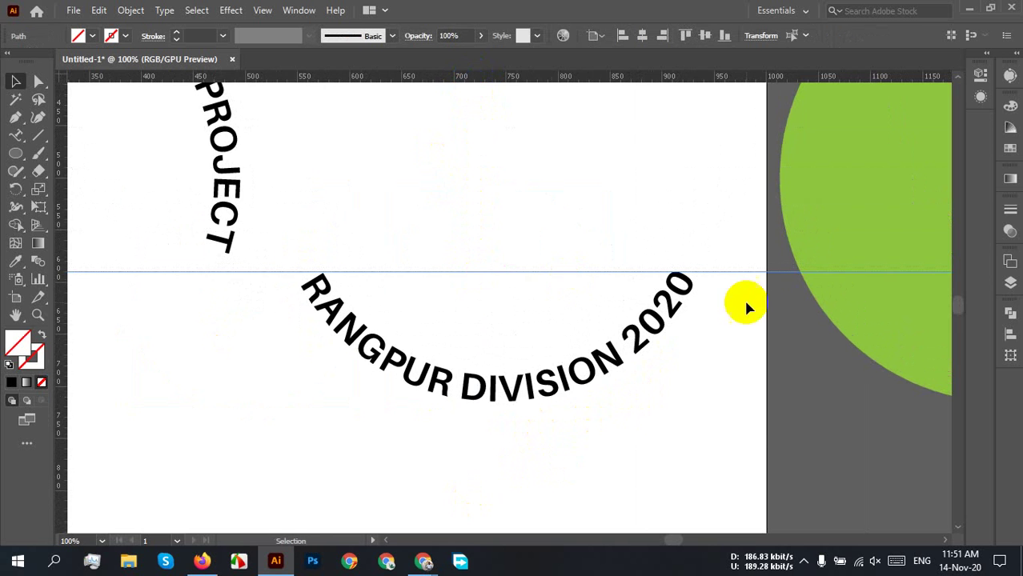
{"action": "scroll", "coordinate": [753, 287], "scroll_direction": "up", "scroll_amount": 3}
{"action": "scroll", "coordinate": [490, 238], "scroll_direction": "up", "scroll_amount": 3}
{"action": "scroll", "coordinate": [294, 300], "scroll_direction": "left", "scroll_amount": 10}
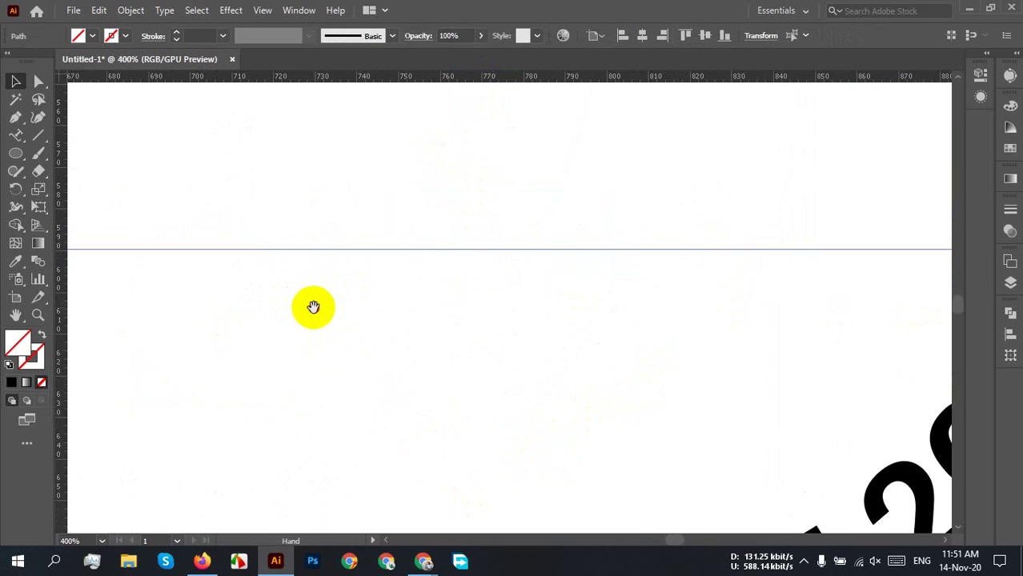
{"action": "scroll", "coordinate": [473, 289], "scroll_direction": "down", "scroll_amount": 4}
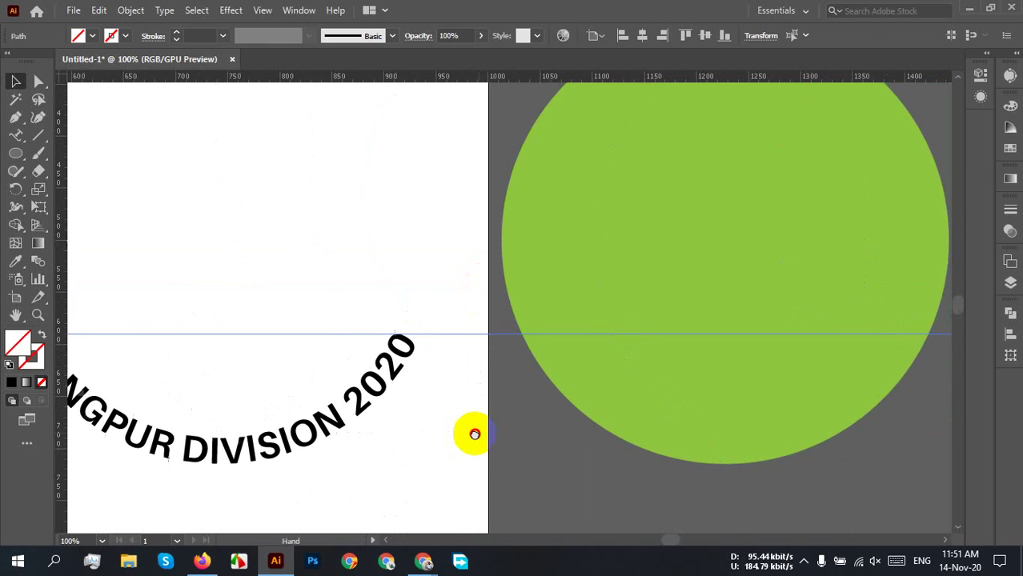
{"action": "left_click_drag", "start_coordinate": [849, 377], "coordinate": [472, 432]}
{"action": "scroll", "coordinate": [693, 401], "scroll_direction": "down", "scroll_amount": 3}
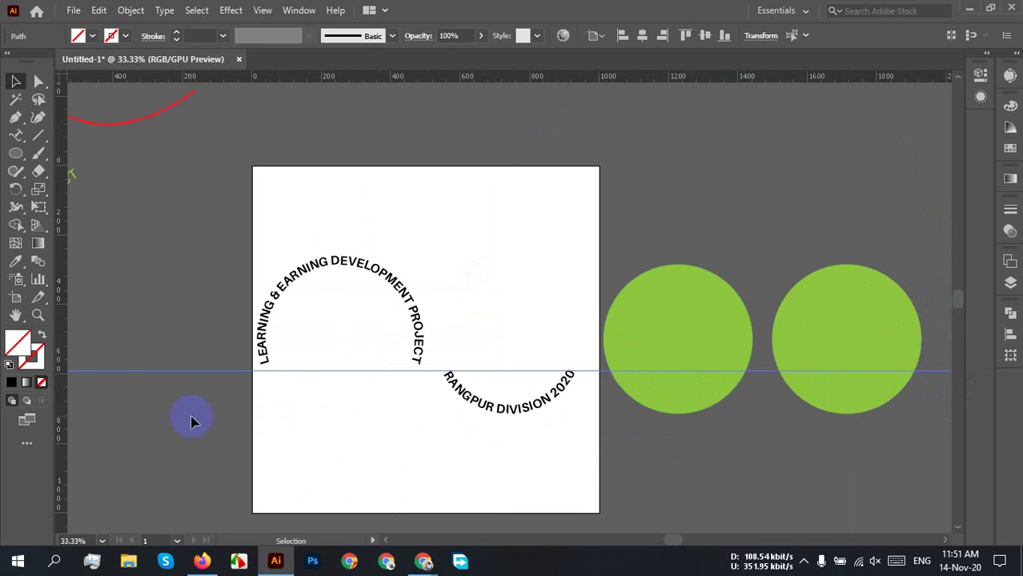
{"action": "left_click", "coordinate": [112, 442]}
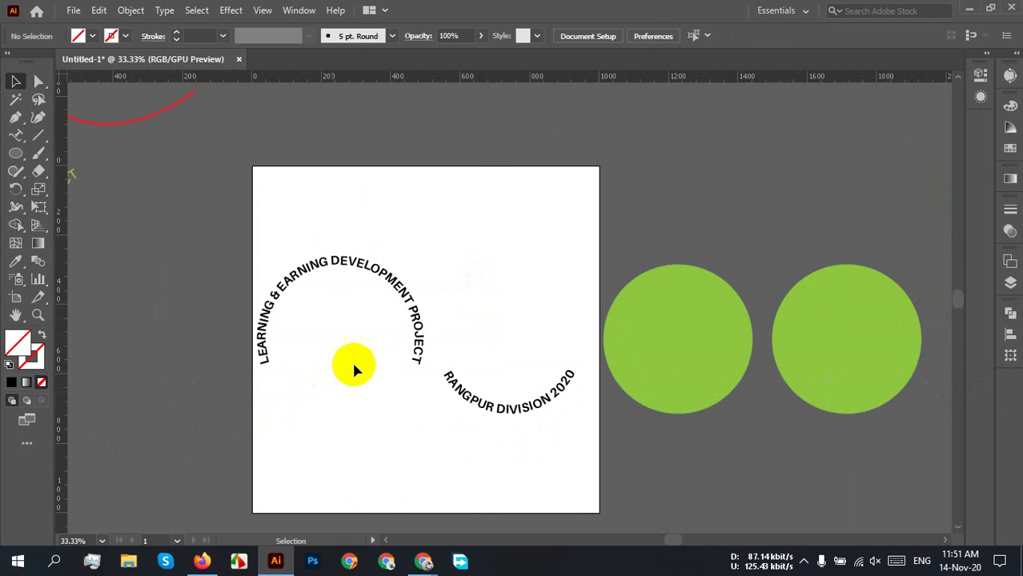
- Align both circular texts on their horizontal and vertical centers so they form one ring
{"action": "left_click_drag", "start_coordinate": [338, 324], "coordinate": [518, 464]}
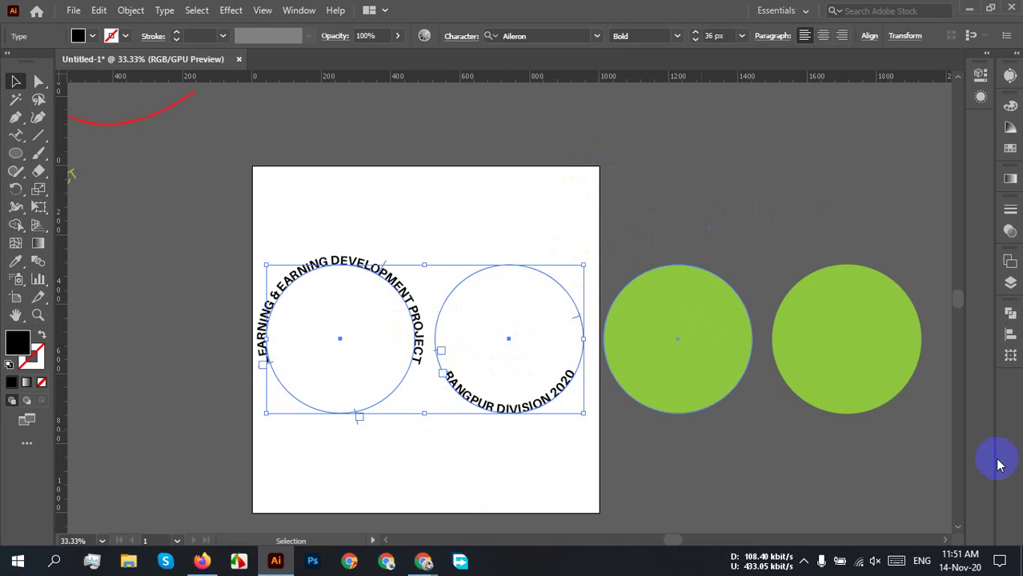
{"action": "left_click", "coordinate": [874, 36]}
{"action": "left_click", "coordinate": [745, 80]}
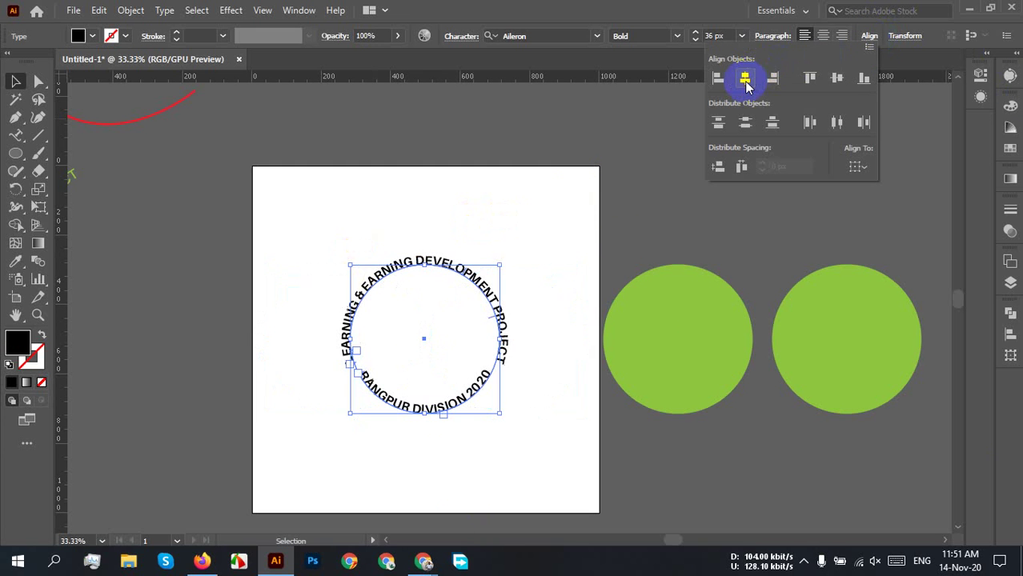
{"action": "left_click", "coordinate": [836, 78]}
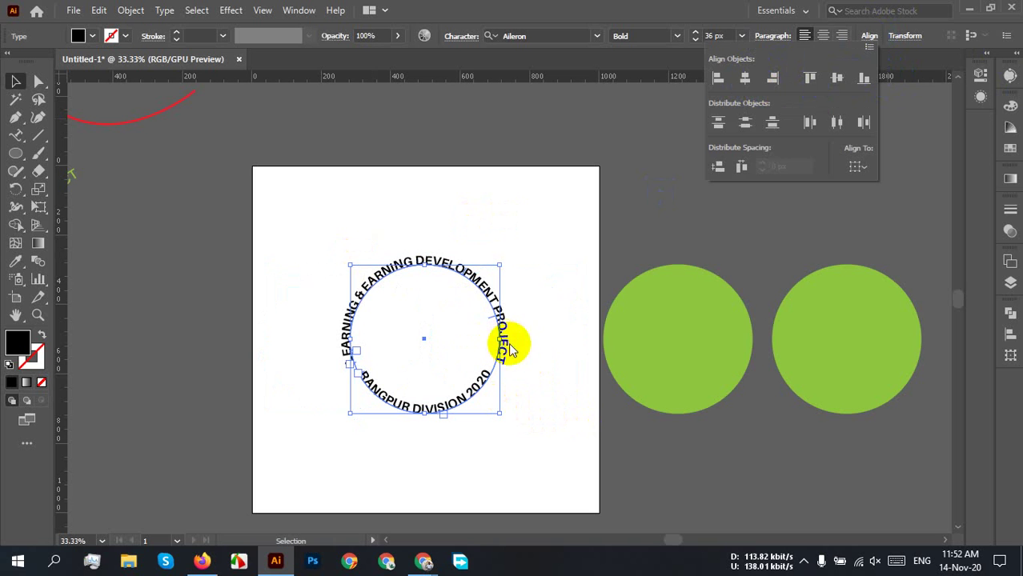
{"action": "left_click", "coordinate": [919, 163]}
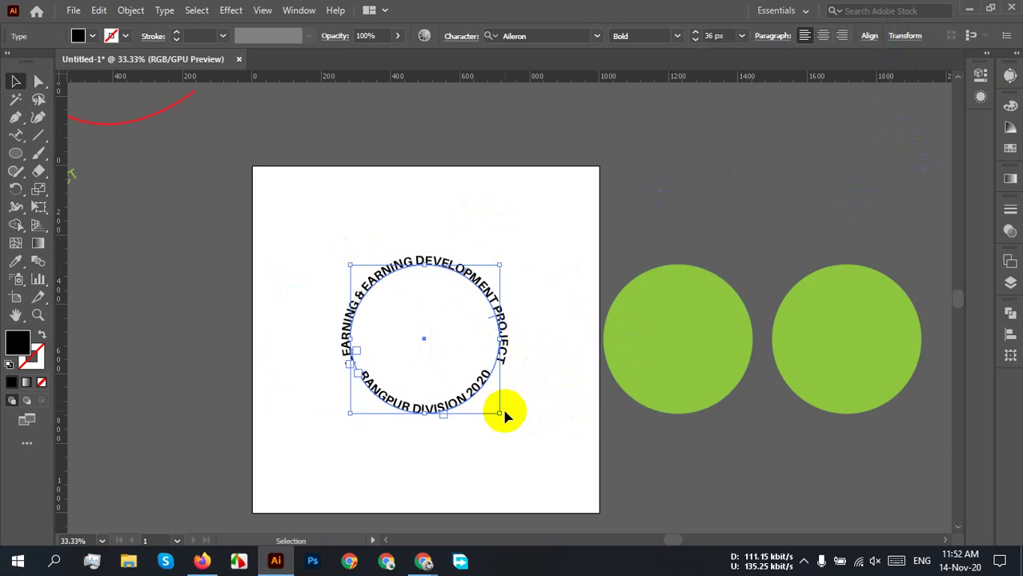
- Examine the combined text ring closely, comparing the gaps between the upper and lower texts on both sides
{"action": "scroll", "coordinate": [488, 360], "scroll_direction": "up", "scroll_amount": 4}
{"action": "scroll", "coordinate": [460, 305], "scroll_direction": "down", "scroll_amount": 2}
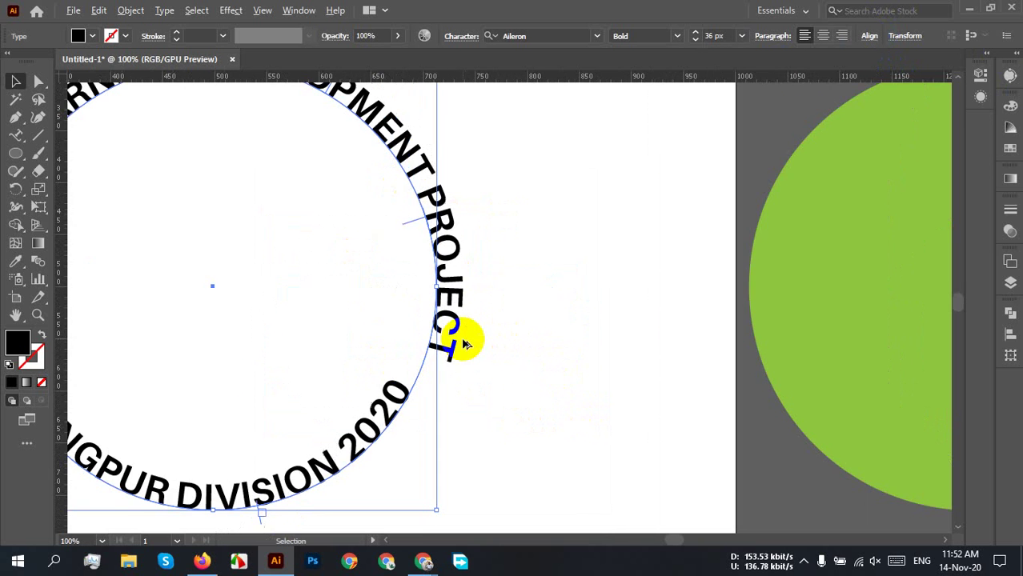
{"action": "left_click_drag", "start_coordinate": [520, 327], "coordinate": [703, 321]}
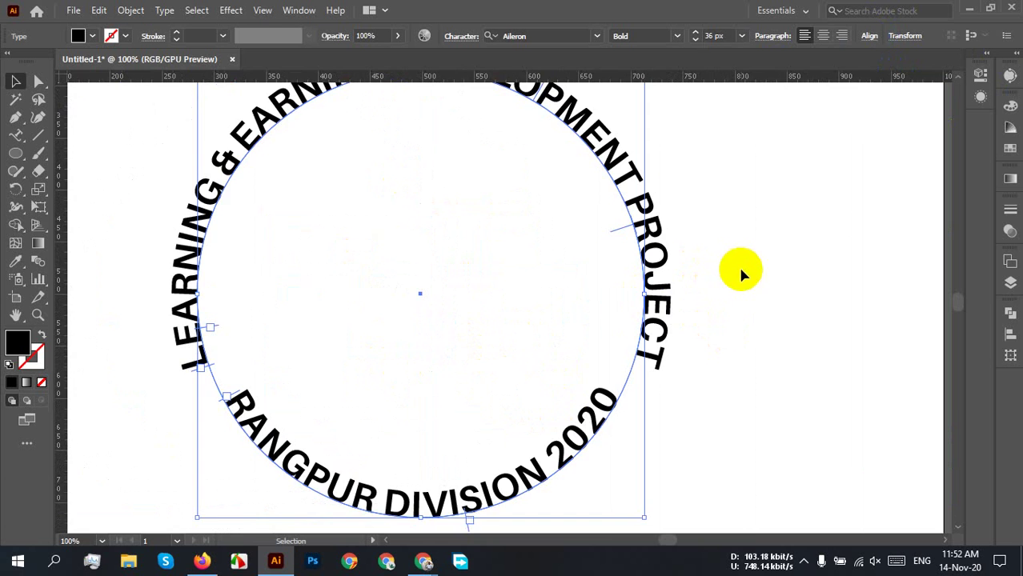
{"action": "scroll", "coordinate": [737, 266], "scroll_direction": "down", "scroll_amount": 1}
{"action": "scroll", "coordinate": [740, 288], "scroll_direction": "up", "scroll_amount": 1}
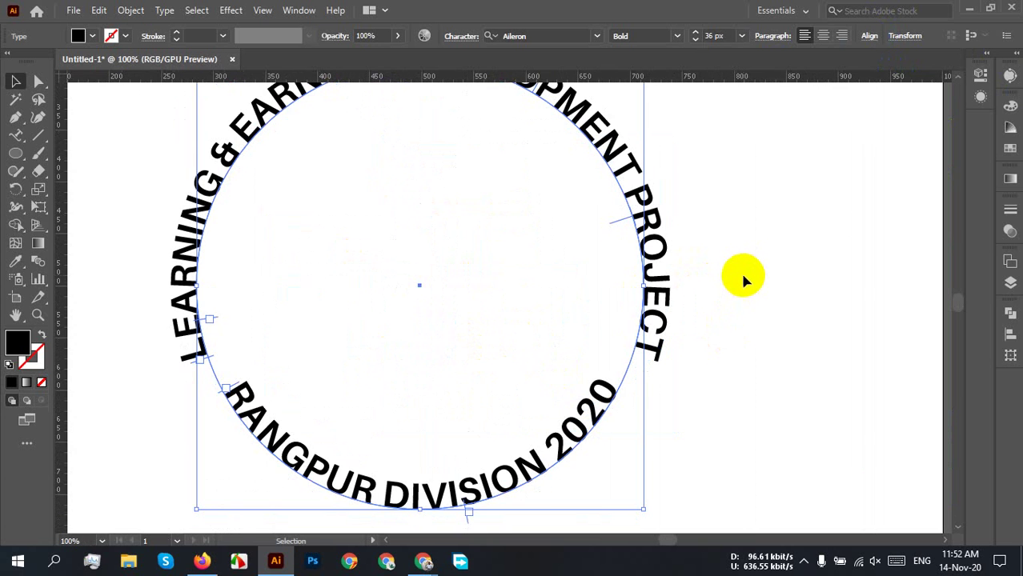
{"action": "scroll", "coordinate": [741, 270], "scroll_direction": "down", "scroll_amount": 1}
{"action": "left_click", "coordinate": [764, 312]}
{"action": "scroll", "coordinate": [740, 320], "scroll_direction": "up", "scroll_amount": 1}
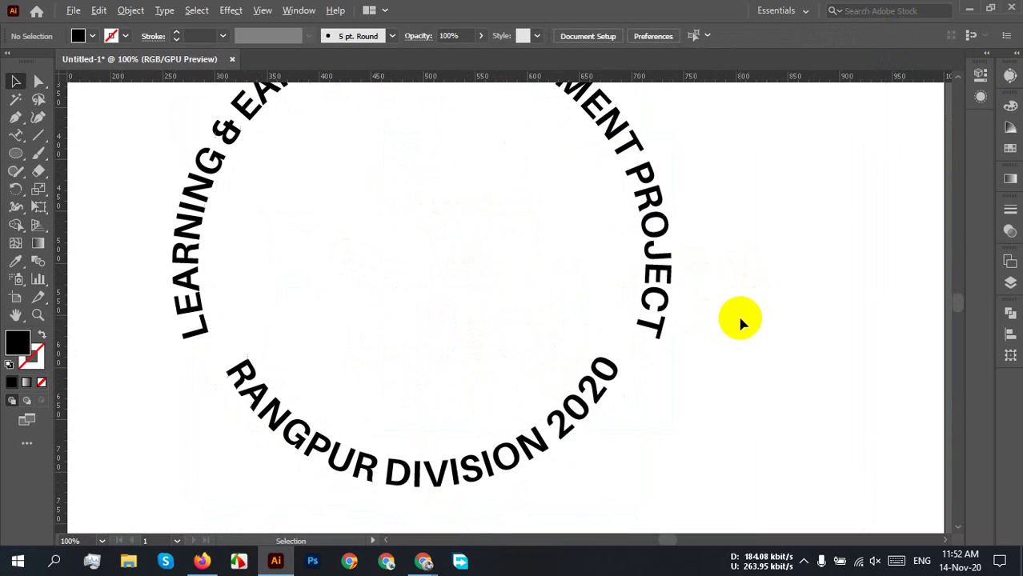
- Try flipping and sliding "RANGPUR DIVISION 2020" along its circle while it is combined with the upper text
{"action": "scroll", "coordinate": [740, 320], "scroll_direction": "down", "scroll_amount": 1}
{"action": "left_click_drag", "start_coordinate": [735, 315], "coordinate": [578, 332]}
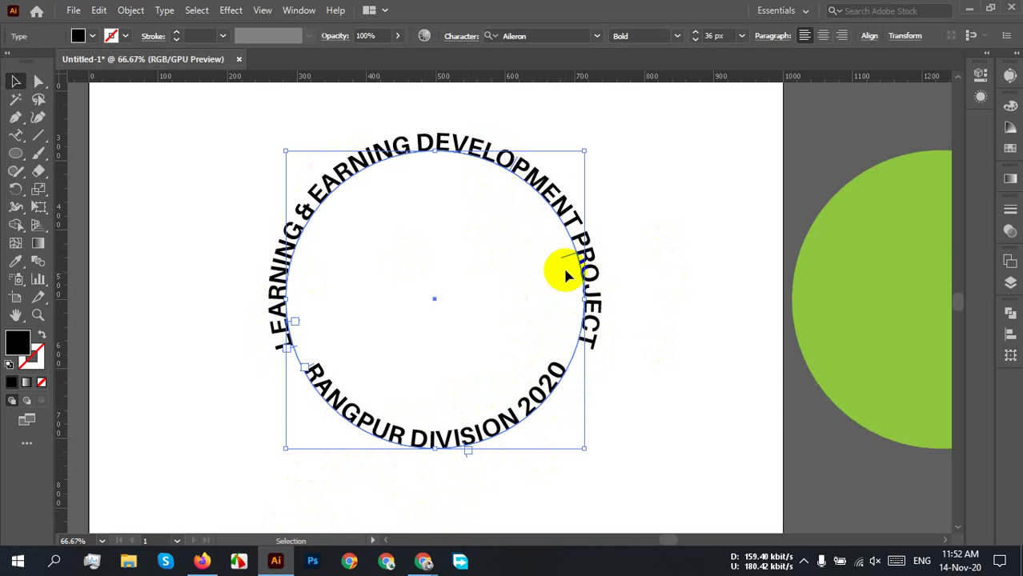
{"action": "left_click_drag", "start_coordinate": [565, 260], "coordinate": [618, 286]}
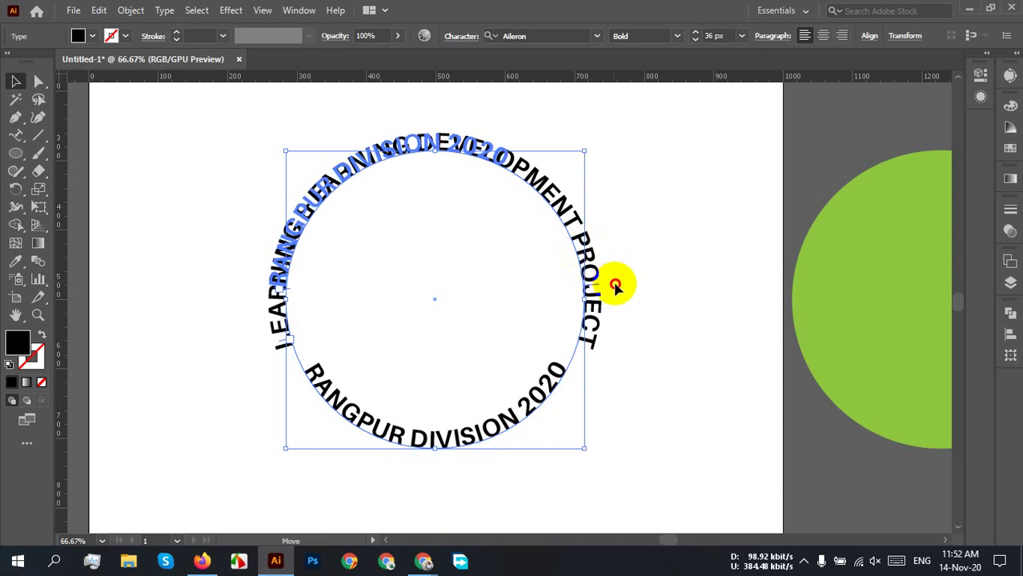
{"action": "left_click_drag", "start_coordinate": [651, 240], "coordinate": [547, 345]}
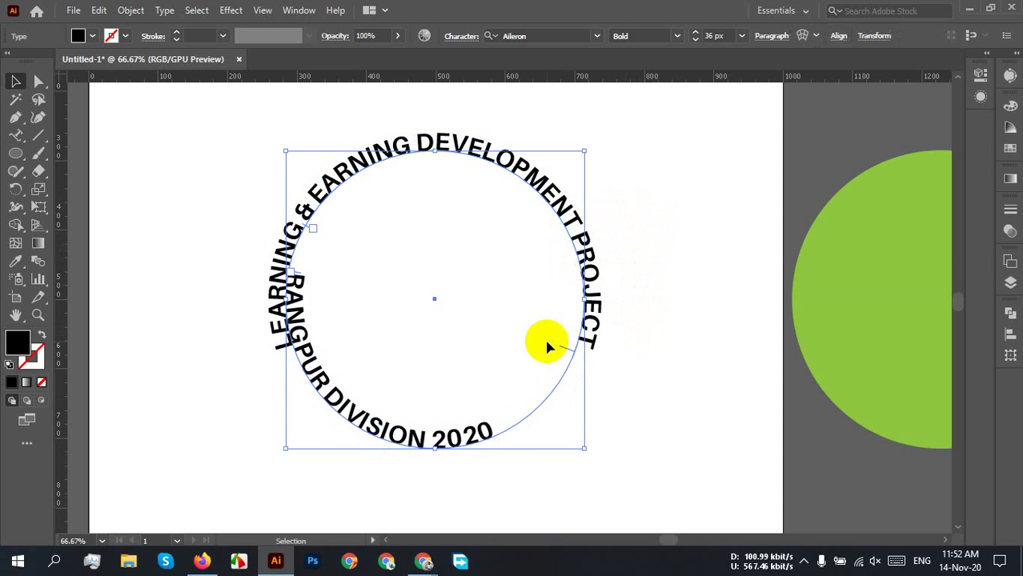
{"action": "left_click_drag", "start_coordinate": [312, 229], "coordinate": [457, 192]}
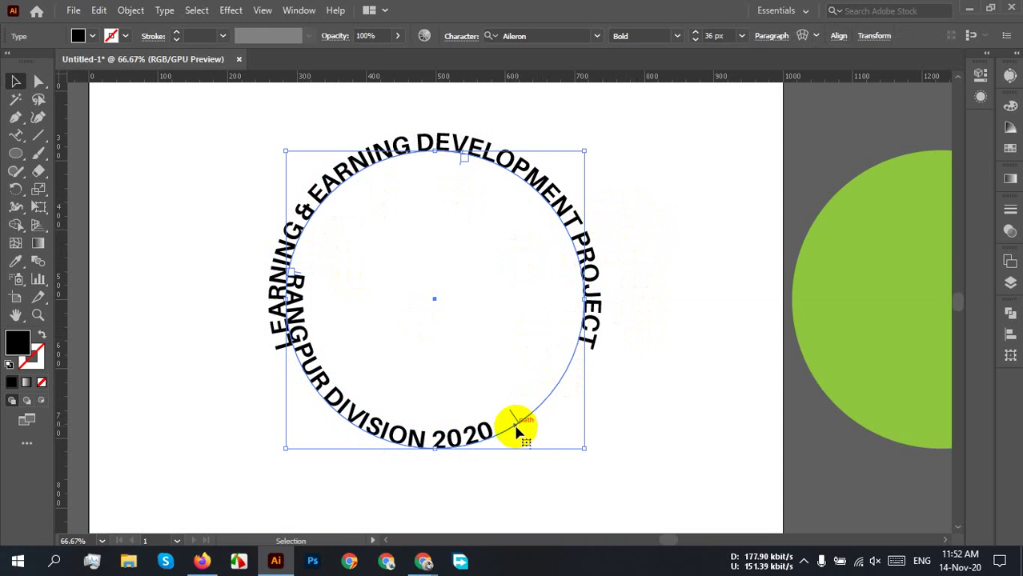
{"action": "left_click_drag", "start_coordinate": [513, 417], "coordinate": [254, 340]}
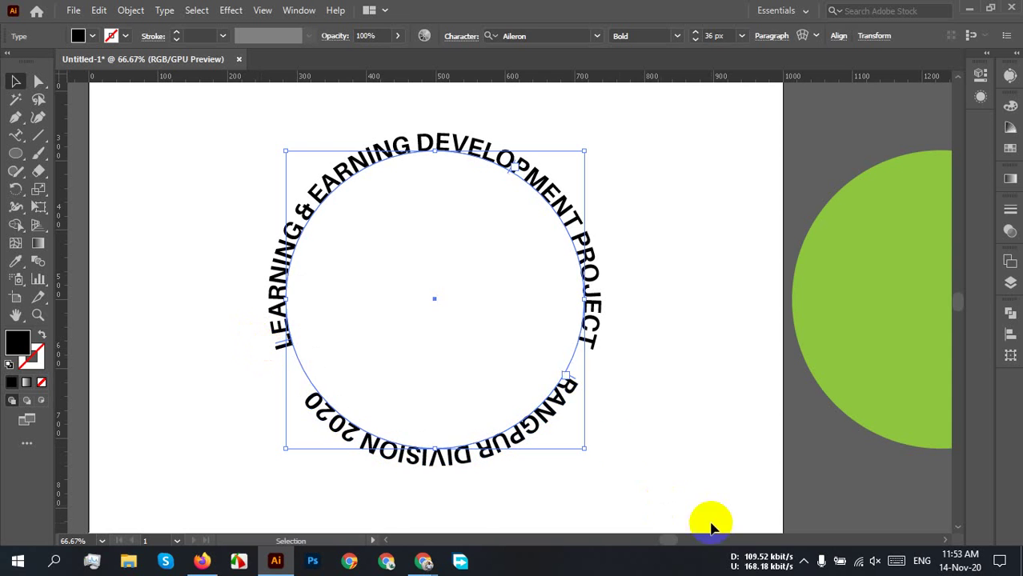
{"action": "left_click", "coordinate": [672, 408]}
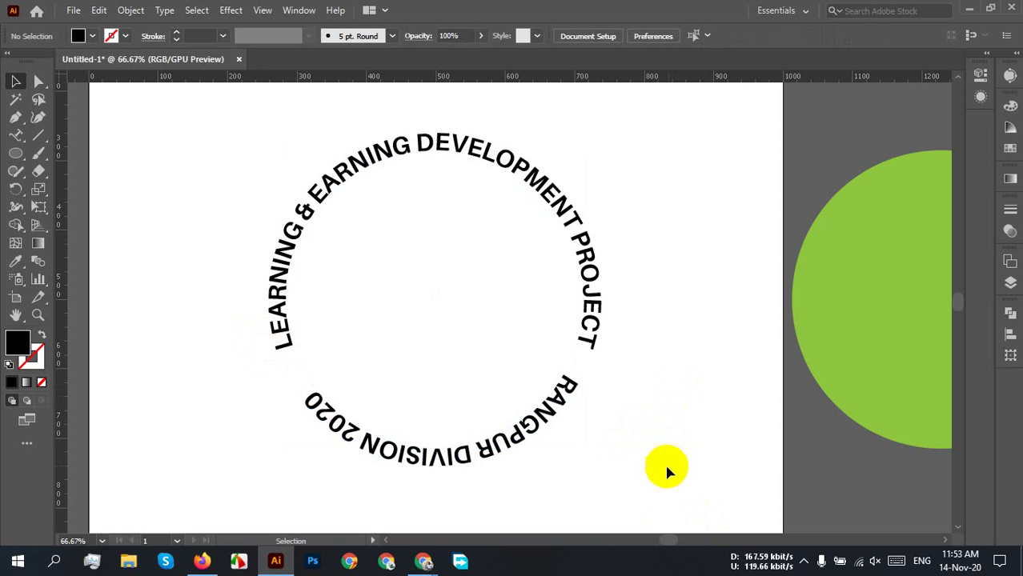
- Undo the flips and slides of "RANGPUR DIVISION 2020" to bring back the centered ring with upright lower text
{"action": "left_click_drag", "start_coordinate": [638, 193], "coordinate": [445, 478]}
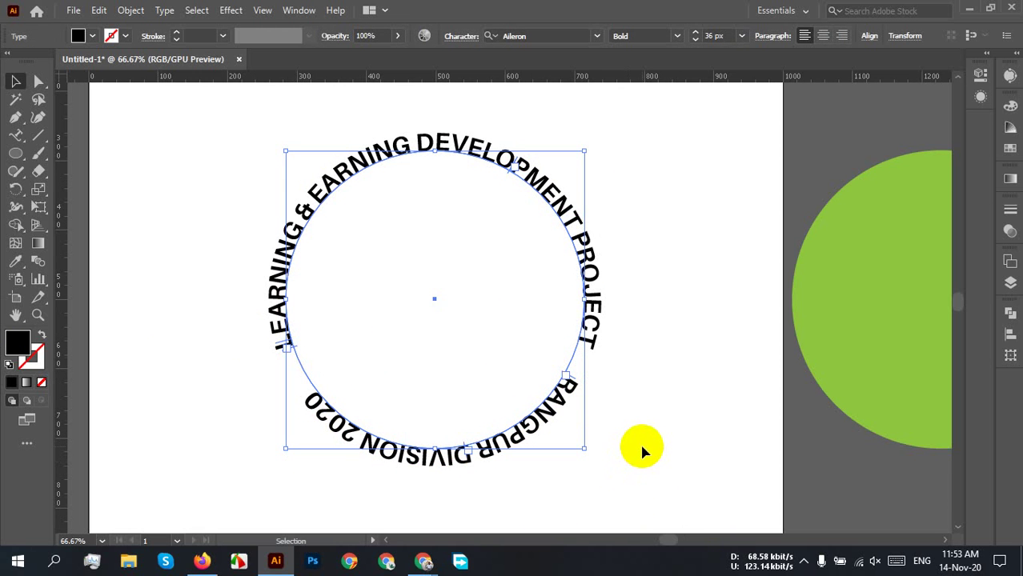
{"action": "key", "text": "a"}
{"action": "key", "text": "ctrl+z"}
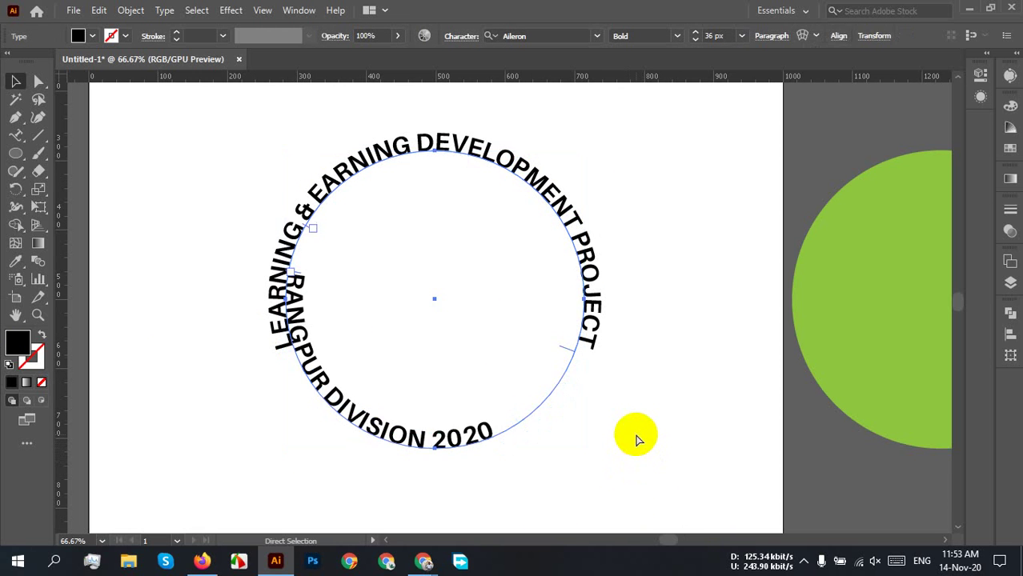
{"action": "key", "text": "ctrl+z"}
{"action": "key", "text": "ctrl+z"}
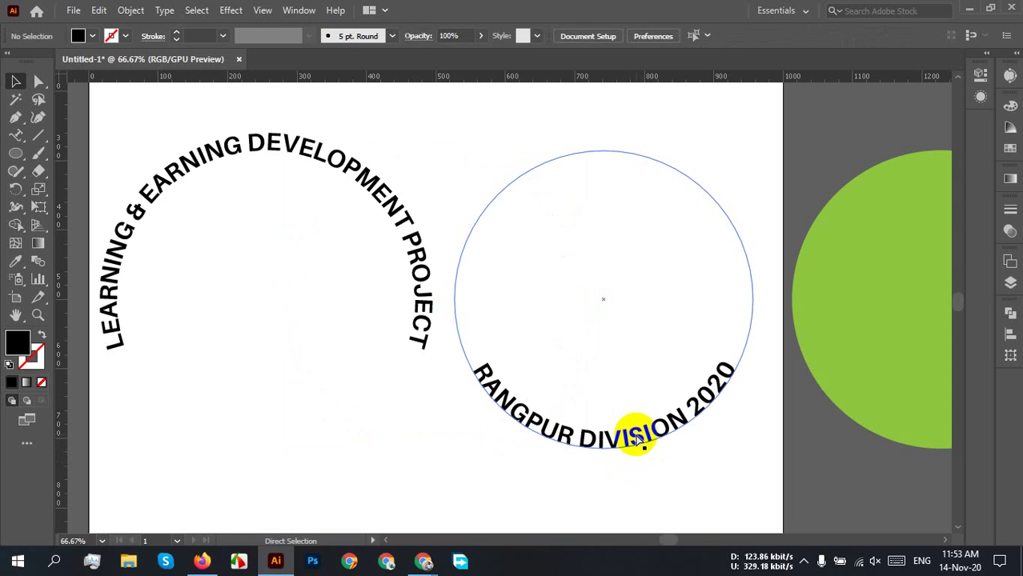
{"action": "key", "text": "ctrl+shift+z"}
{"action": "left_click", "coordinate": [574, 407]}
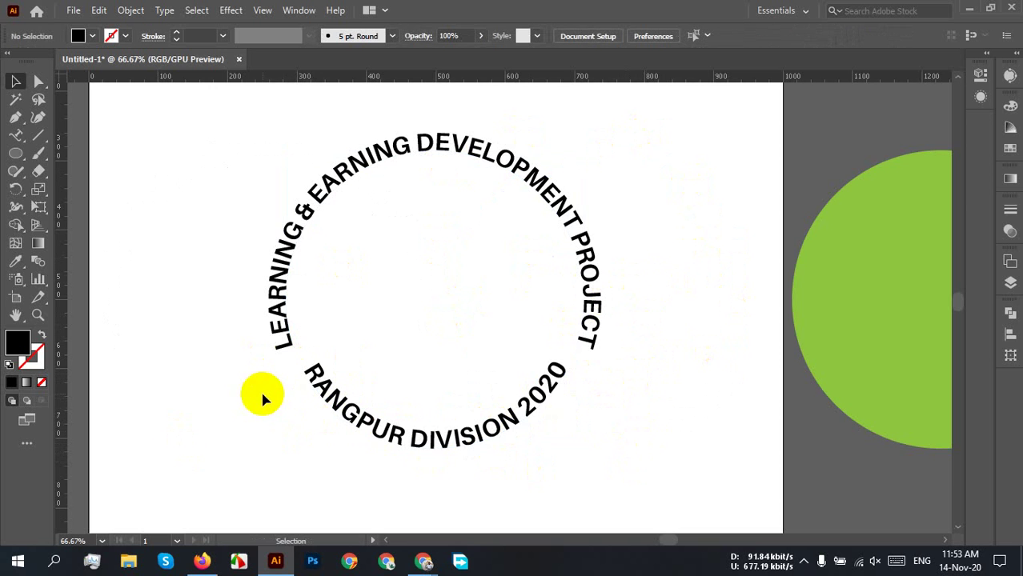
- Try moving the combined ring partly off the artboard, and undo back to the two separate circular texts
{"action": "scroll", "coordinate": [680, 380], "scroll_direction": "down", "scroll_amount": 3}
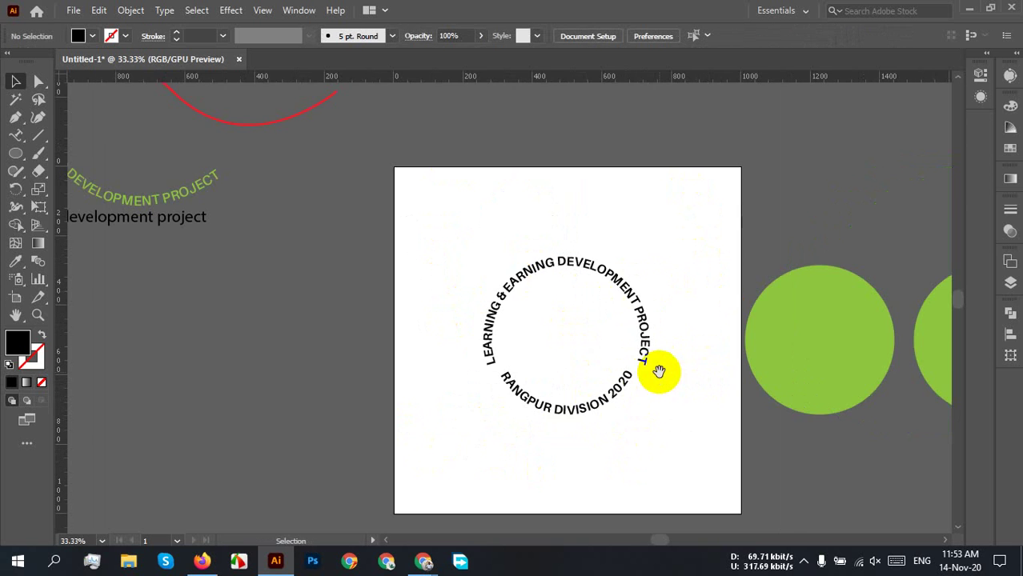
{"action": "scroll", "coordinate": [498, 304], "scroll_direction": "up", "scroll_amount": 1}
{"action": "left_click_drag", "start_coordinate": [560, 257], "coordinate": [308, 491]}
{"action": "scroll", "coordinate": [360, 480], "scroll_direction": "down", "scroll_amount": 1}
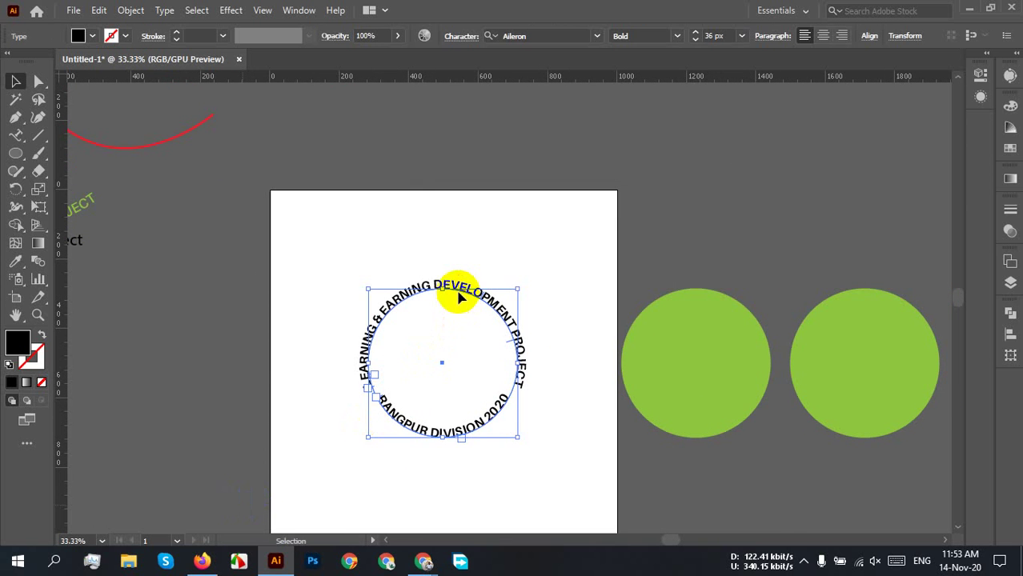
{"action": "left_click_drag", "start_coordinate": [414, 294], "coordinate": [280, 310]}
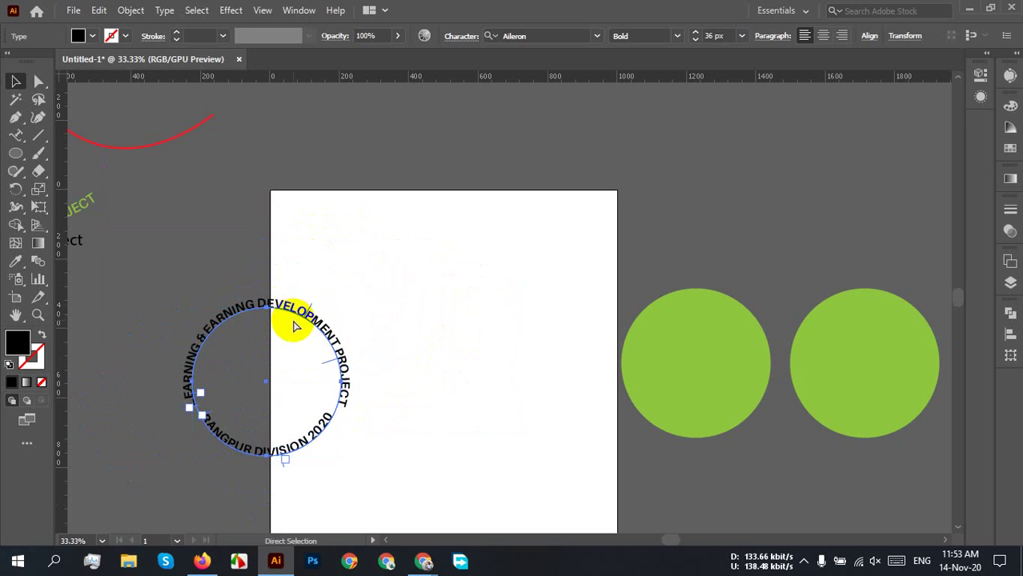
{"action": "key", "text": "ctrl+z"}
{"action": "key", "text": "ctrl+z"}
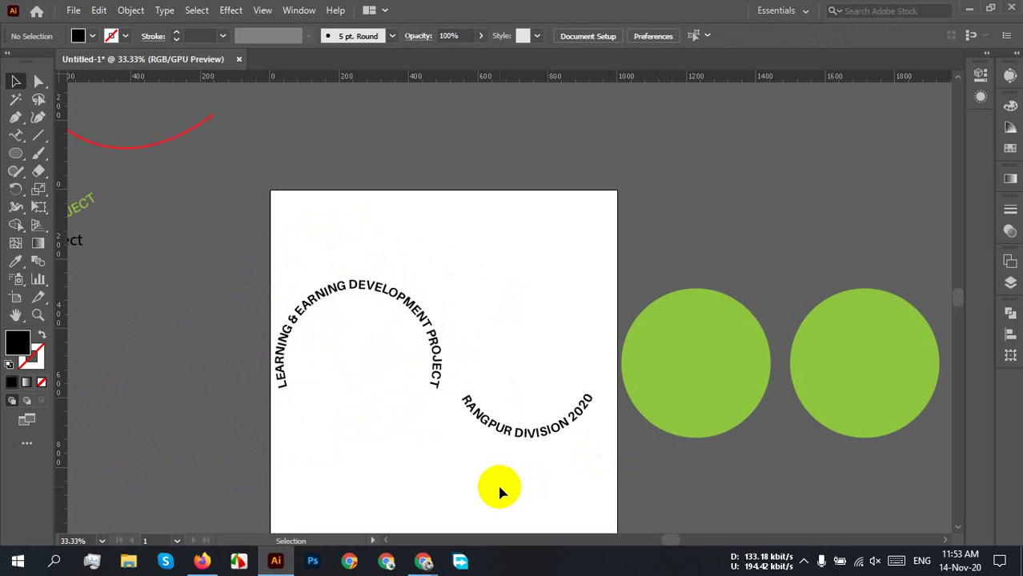
- Move the "LEARNING & EARNING DEVELOPMENT PROJECT" arc slightly closer to the "RANGPUR DIVISION 2020" arc
{"action": "scroll", "coordinate": [520, 462], "scroll_direction": "up", "scroll_amount": 2}
{"action": "left_click_drag", "start_coordinate": [491, 471], "coordinate": [623, 475]}
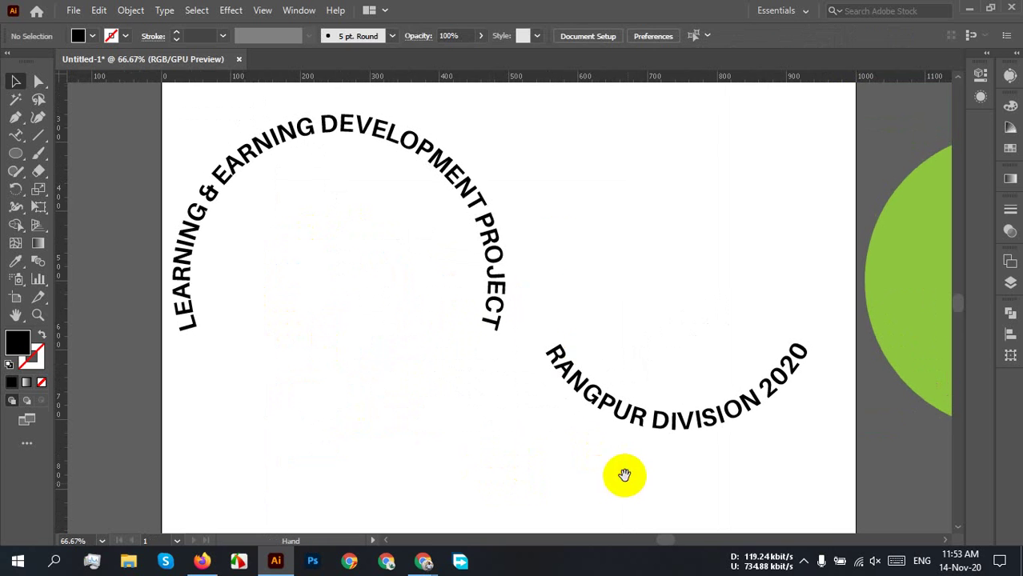
{"action": "left_click", "coordinate": [472, 182]}
{"action": "left_click_drag", "start_coordinate": [478, 204], "coordinate": [520, 206]}
{"action": "left_click", "coordinate": [655, 196]}
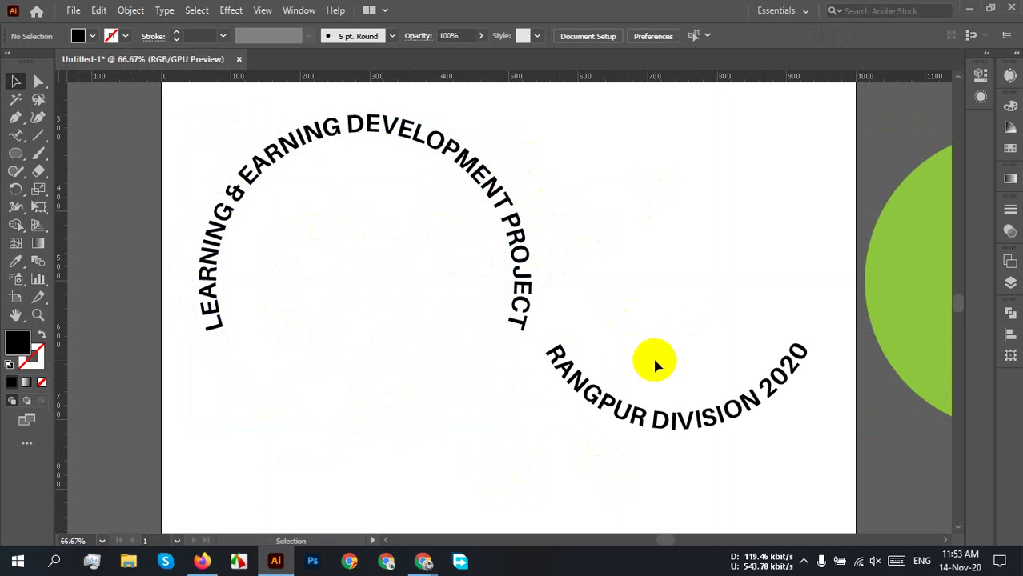
- Align both circular texts on their horizontal and vertical centers
{"action": "left_click", "coordinate": [628, 412]}
{"action": "left_click_drag", "start_coordinate": [658, 421], "coordinate": [640, 427]}
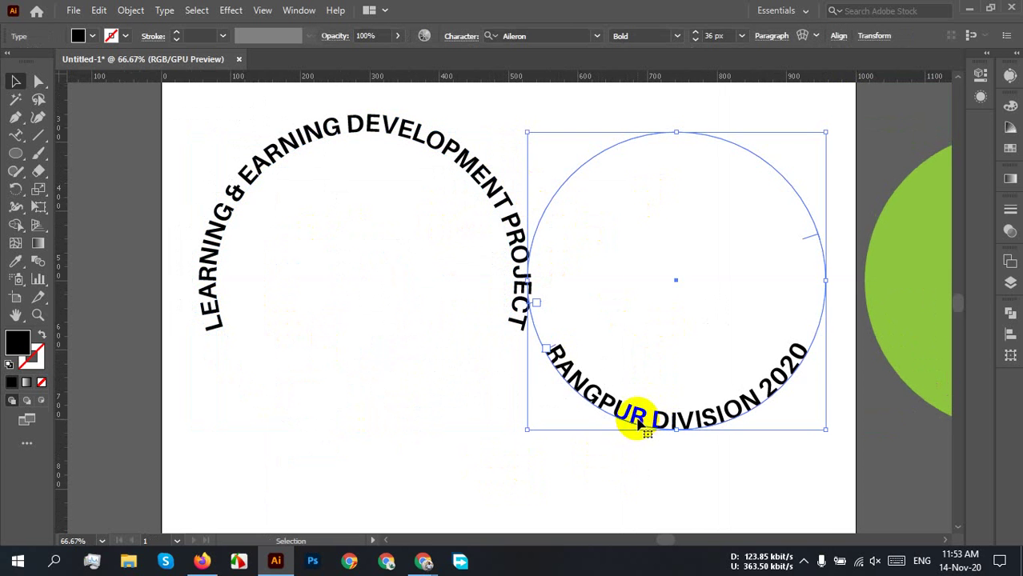
{"action": "left_click", "coordinate": [500, 319], "text": "shift"}
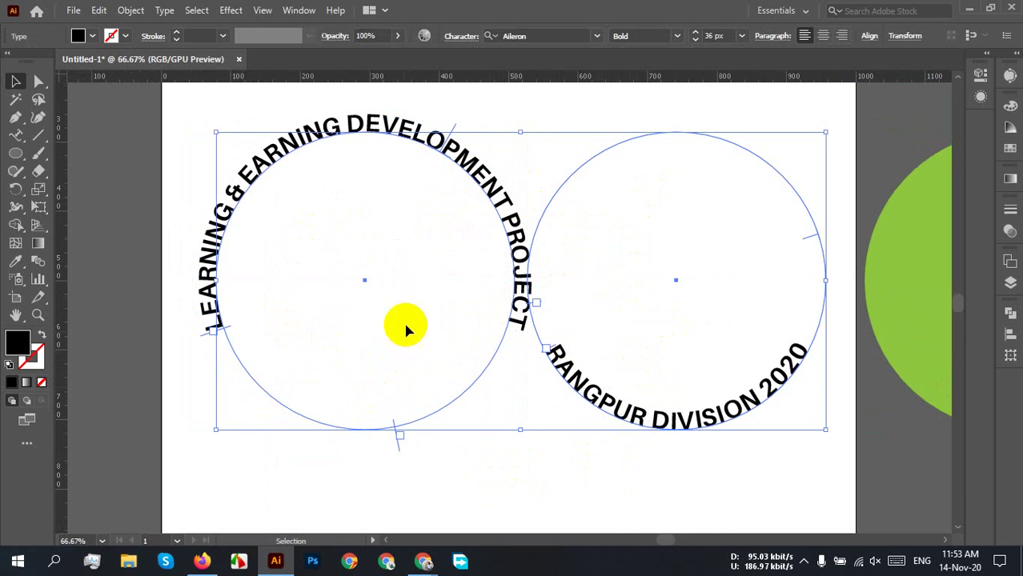
{"action": "left_click", "coordinate": [868, 35]}
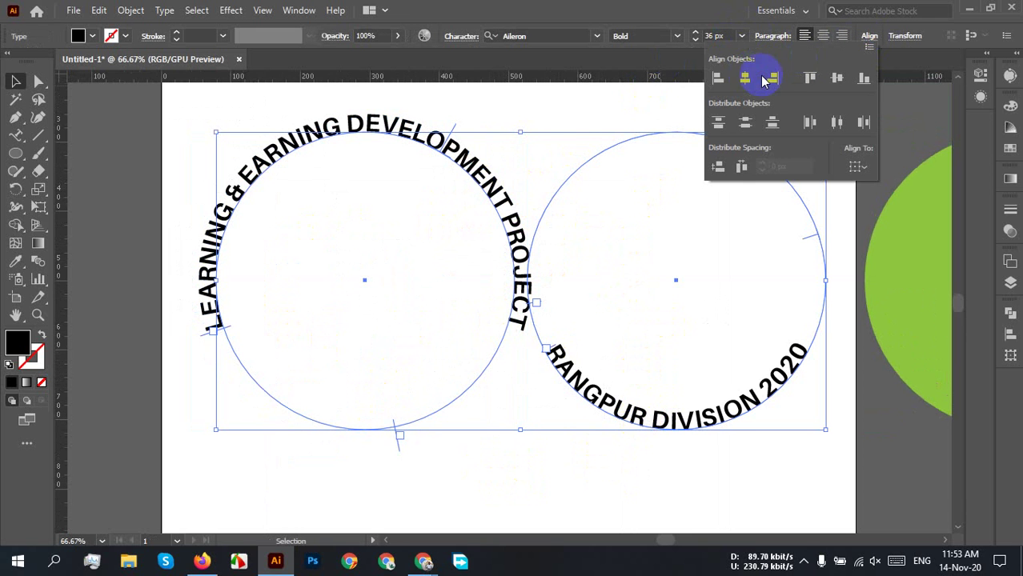
{"action": "left_click", "coordinate": [748, 77]}
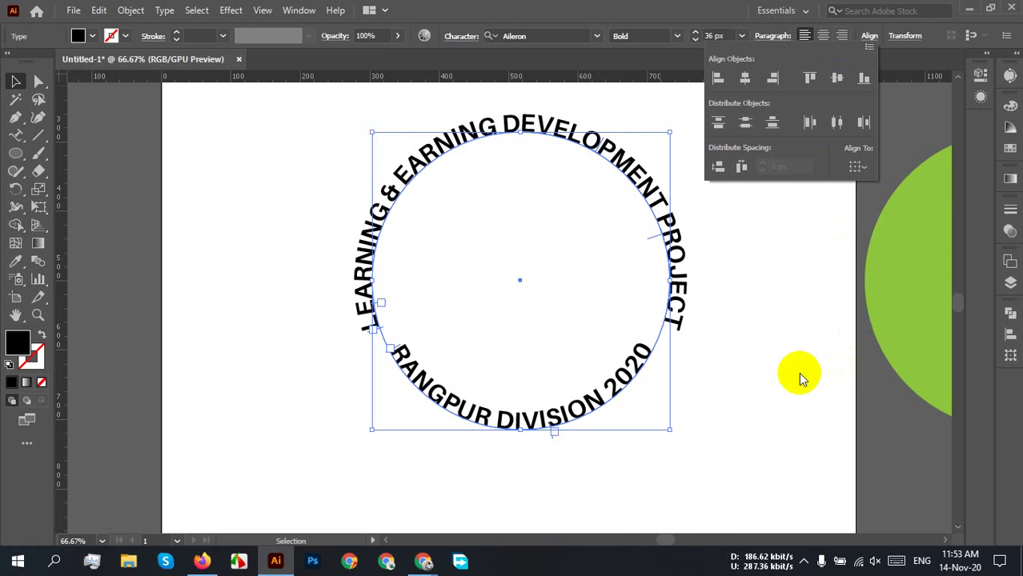
{"action": "left_click", "coordinate": [836, 77]}
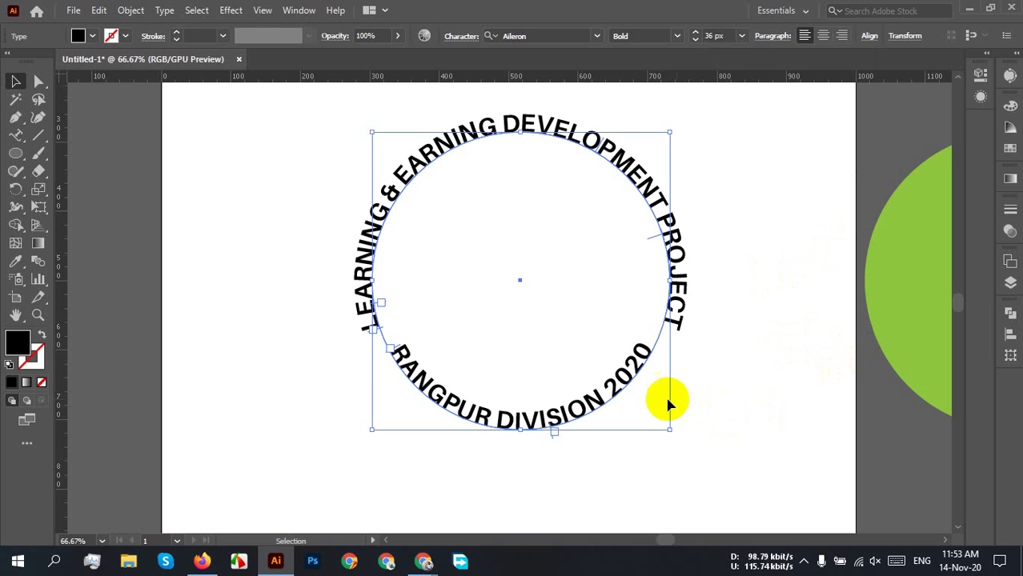
- Enlarge the "RANGPUR DIVISION 2020" circle proportionally from its center until its path meets the outer edge of the upper text's letters
{"action": "left_click", "coordinate": [736, 432]}
{"action": "left_click", "coordinate": [593, 395]}
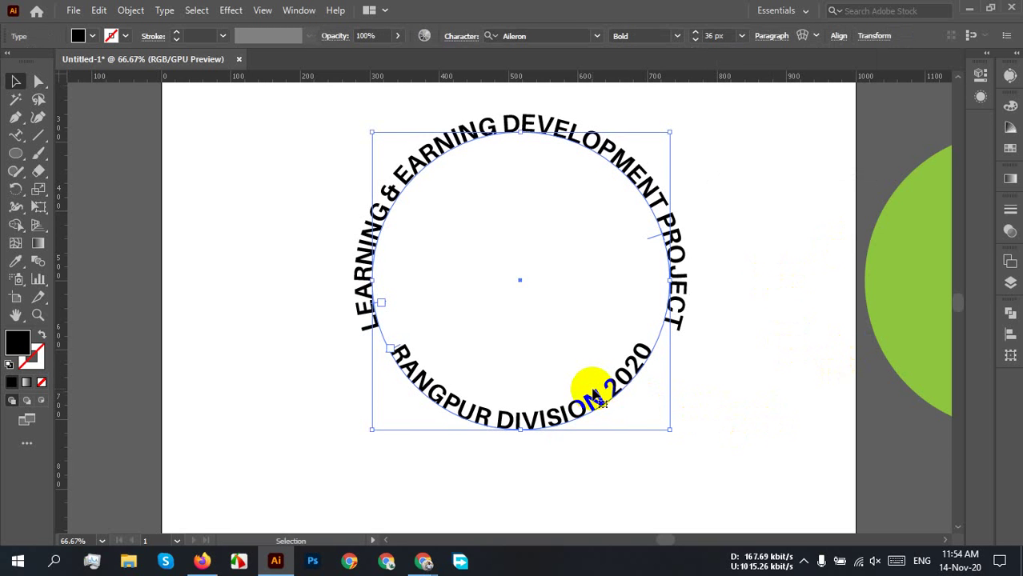
{"action": "key", "text": "ctrl+1"}
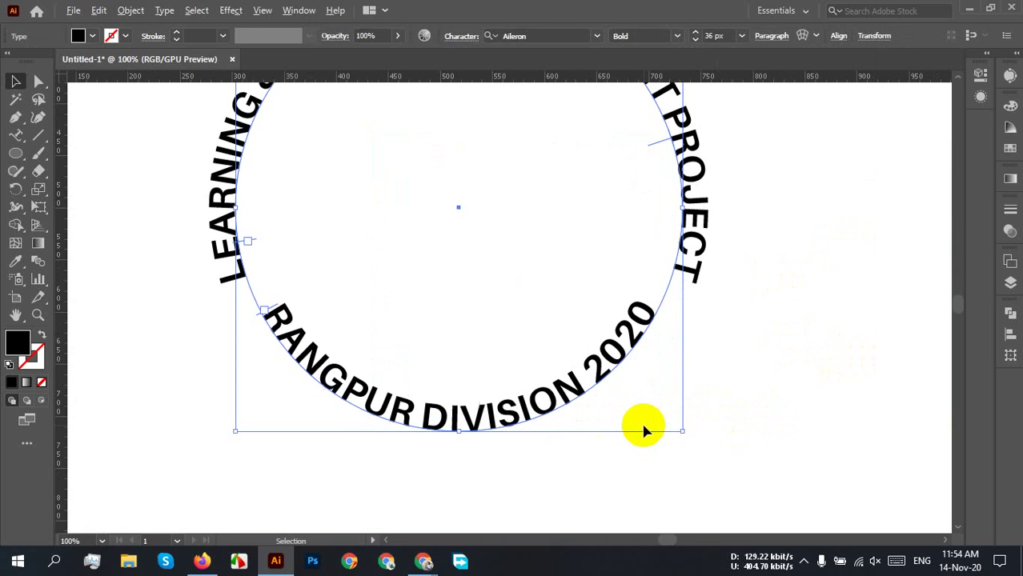
{"action": "scroll", "coordinate": [740, 373], "scroll_direction": "up", "scroll_amount": 2}
{"action": "scroll", "coordinate": [735, 363], "scroll_direction": "down", "scroll_amount": 1}
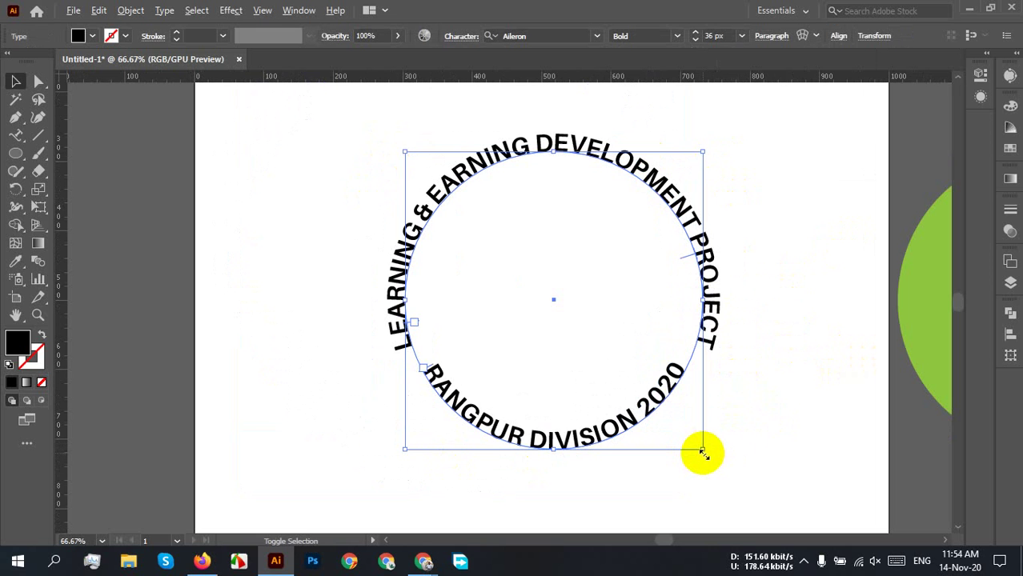
{"action": "left_click_drag", "start_coordinate": [701, 453], "coordinate": [721, 474]}
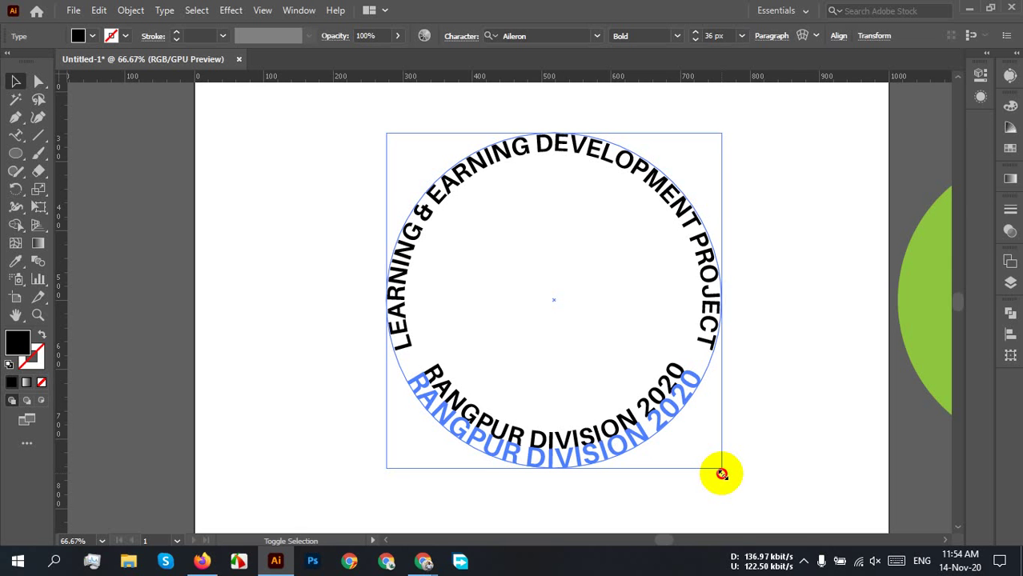
{"action": "left_click_drag", "start_coordinate": [721, 474], "coordinate": [721, 474]}
{"action": "scroll", "coordinate": [741, 407], "scroll_direction": "up", "scroll_amount": 3}
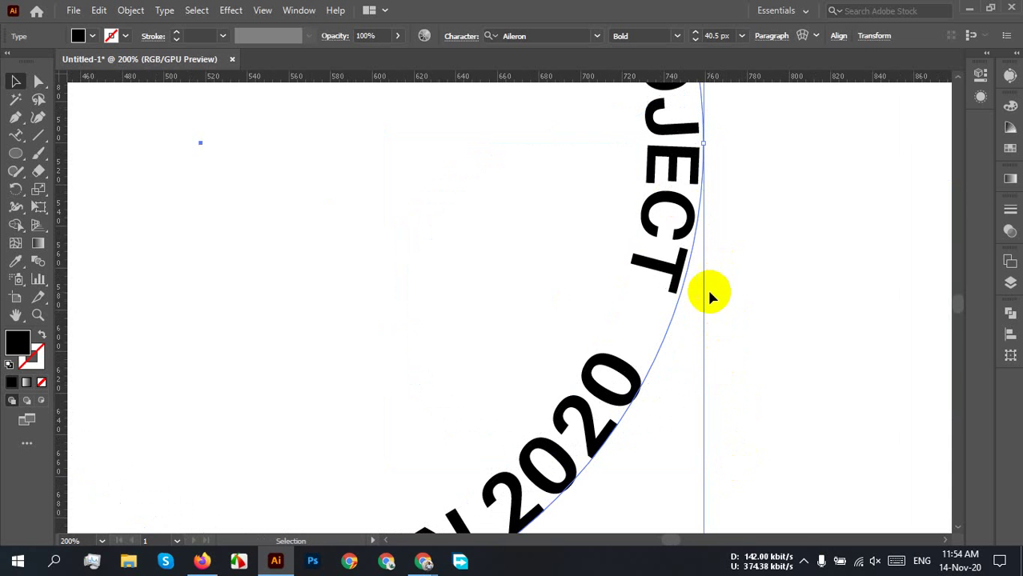
{"action": "scroll", "coordinate": [808, 360], "scroll_direction": "down", "scroll_amount": 3}
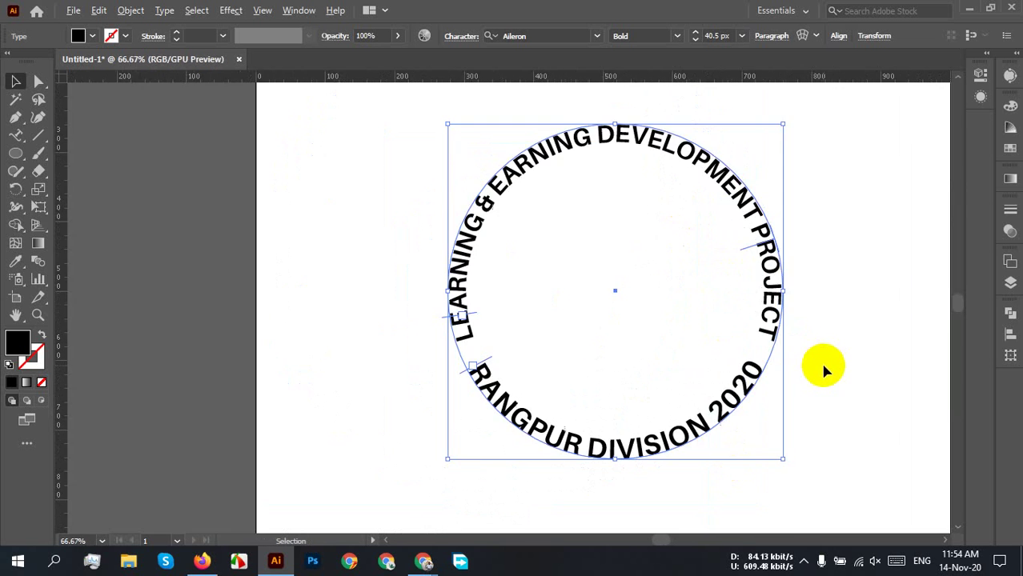
{"action": "left_click", "coordinate": [817, 363]}
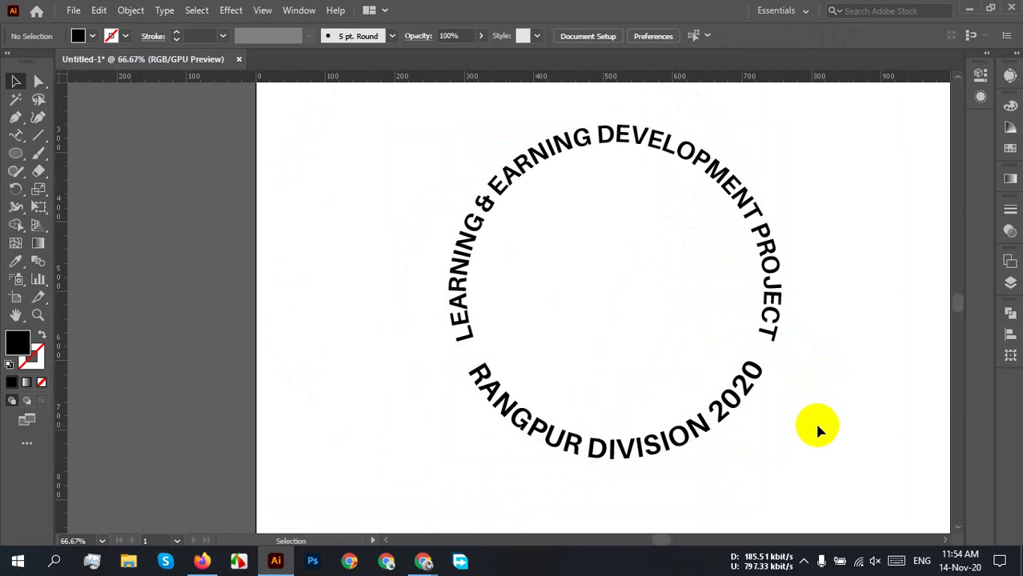
- Set the font size of "RANGPUR DIVISION 2020" to 36 px to match the upper text
{"action": "left_click", "coordinate": [584, 452]}
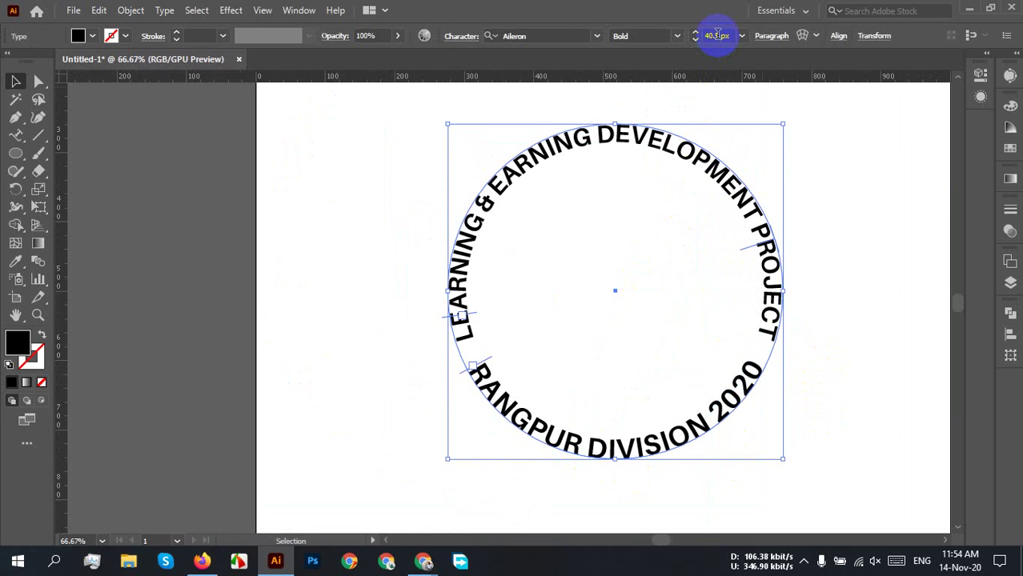
{"action": "type", "text": "36"}
{"action": "key", "text": "Return"}
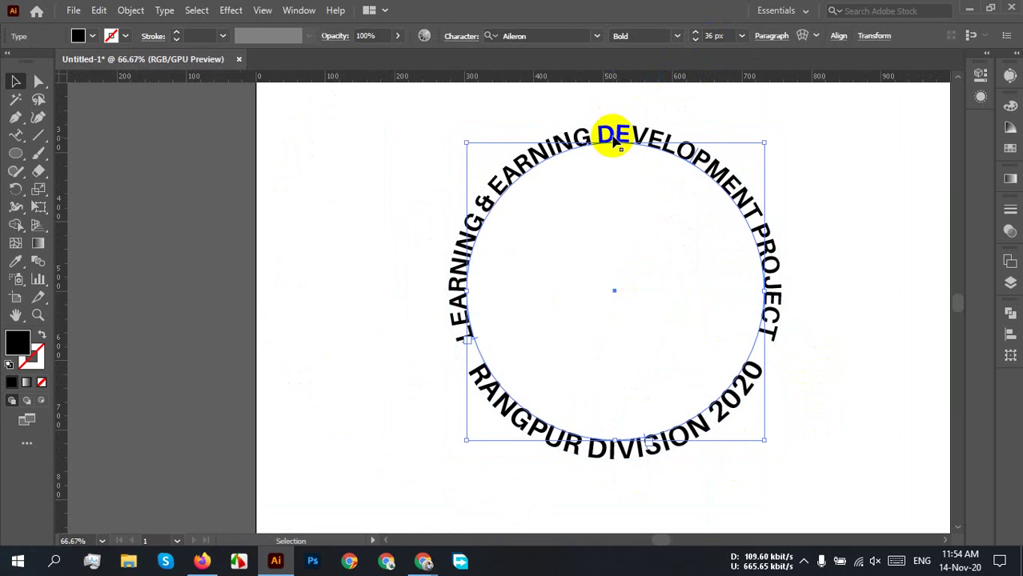
{"action": "left_click", "coordinate": [708, 36]}
{"action": "type", "text": "40.5"}
{"action": "key", "text": "Return"}
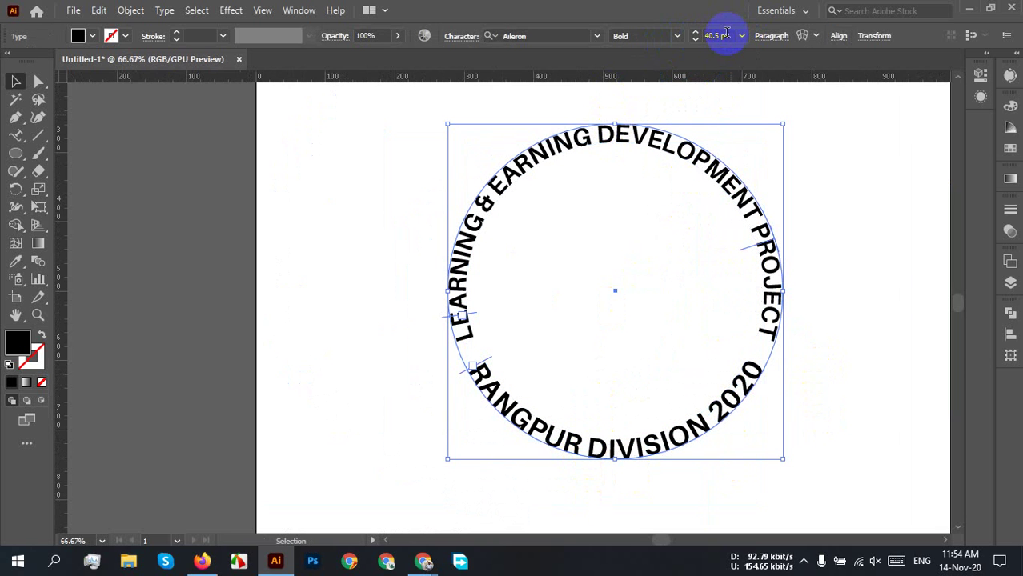
{"action": "left_click_drag", "start_coordinate": [730, 36], "coordinate": [699, 36]}
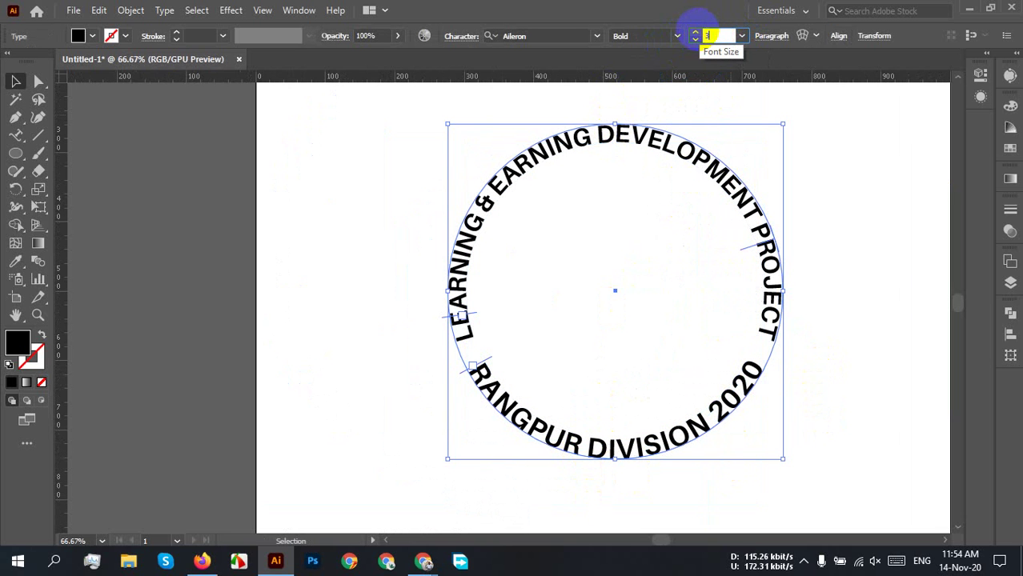
{"action": "type", "text": "36"}
{"action": "left_click", "coordinate": [872, 334]}
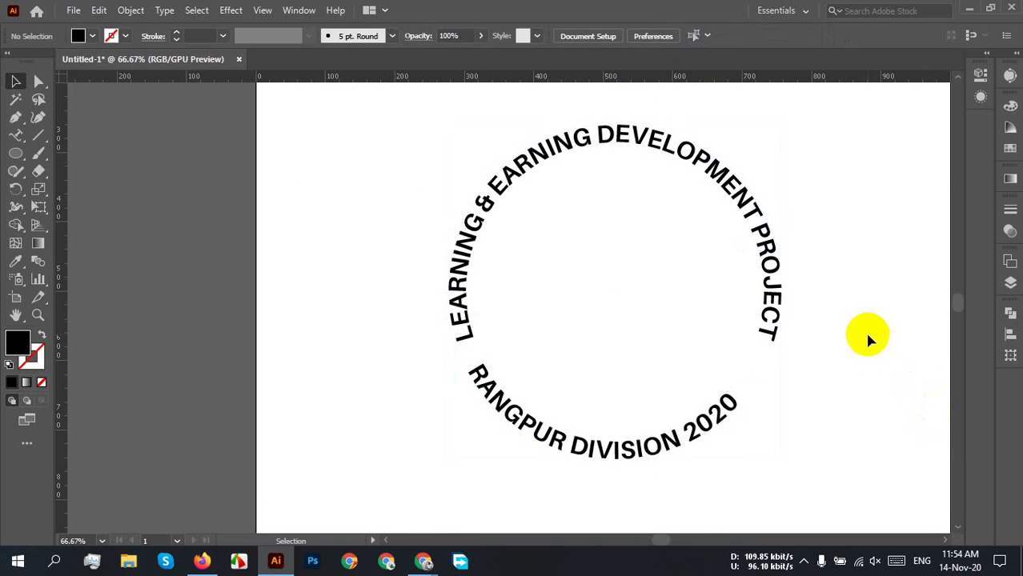
- Select both circular texts and examine closely how the letters of "2020" fit between the two circle paths
{"action": "left_click_drag", "start_coordinate": [824, 320], "coordinate": [628, 461]}
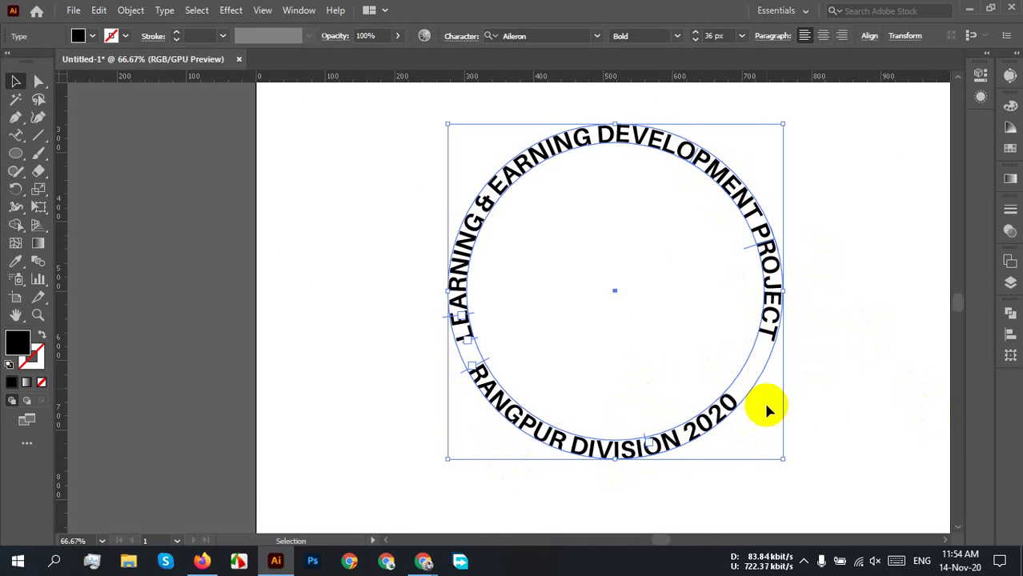
{"action": "scroll", "coordinate": [817, 382], "scroll_direction": "up", "scroll_amount": 4, "text": "alt"}
{"action": "scroll", "coordinate": [434, 292], "scroll_direction": "down", "scroll_amount": 5}
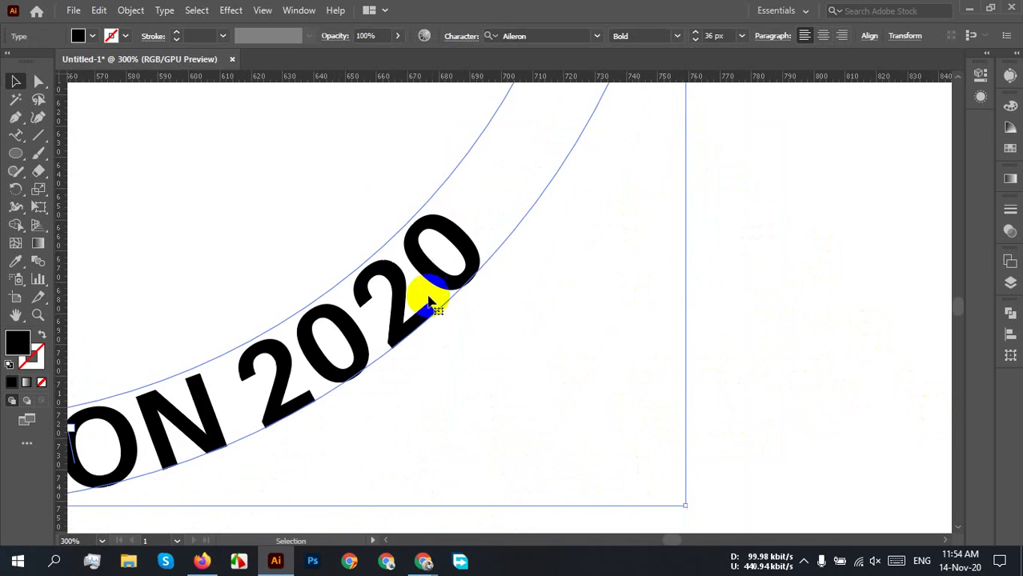
- Compare how the letters of "PROJECT" and "2020" fit within the band between the two circle paths
{"action": "scroll", "coordinate": [680, 407], "scroll_direction": "up", "scroll_amount": 5}
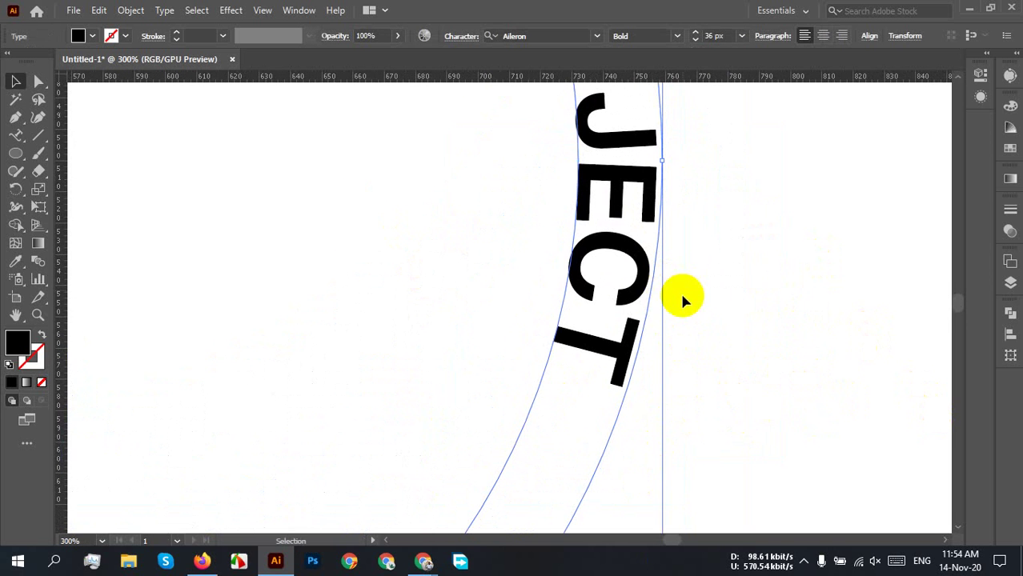
{"action": "scroll", "coordinate": [680, 324], "scroll_direction": "up", "scroll_amount": 2}
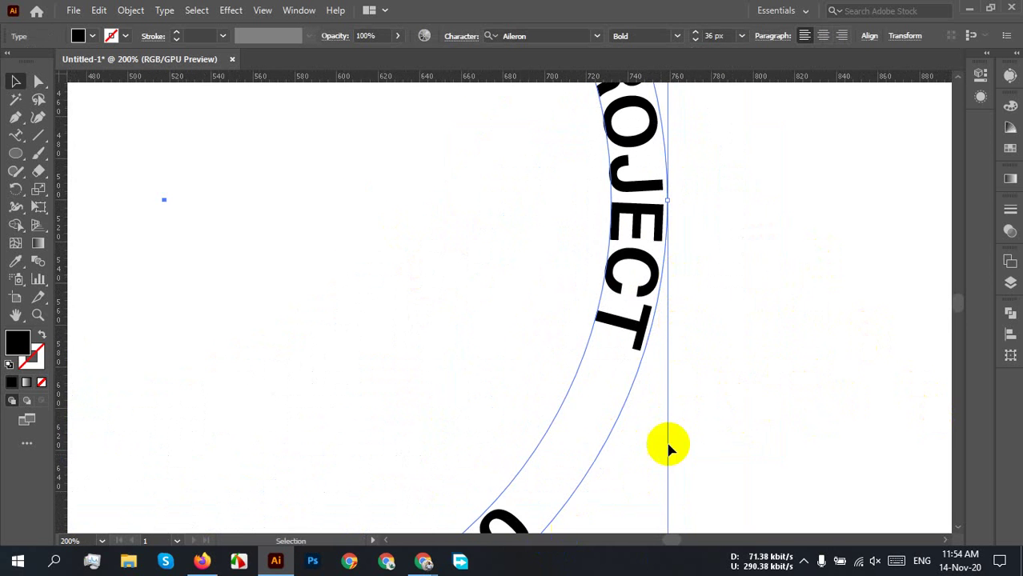
{"action": "scroll", "coordinate": [667, 443], "scroll_direction": "down", "scroll_amount": 1, "text": "alt"}
{"action": "key", "text": "space"}
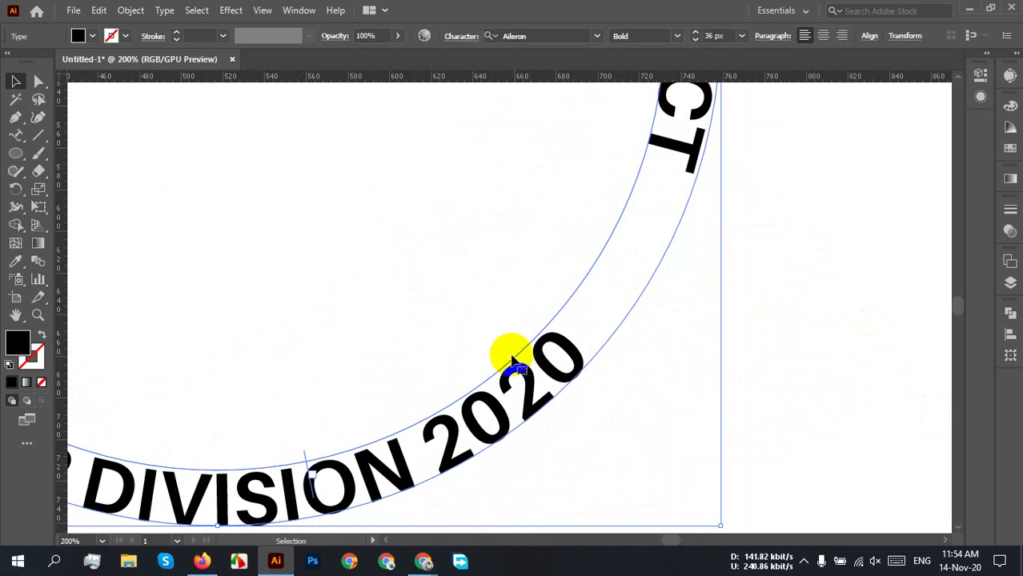
{"action": "scroll", "coordinate": [788, 171], "scroll_direction": "up", "scroll_amount": 3}
{"action": "scroll", "coordinate": [788, 171], "scroll_direction": "right", "scroll_amount": 2}
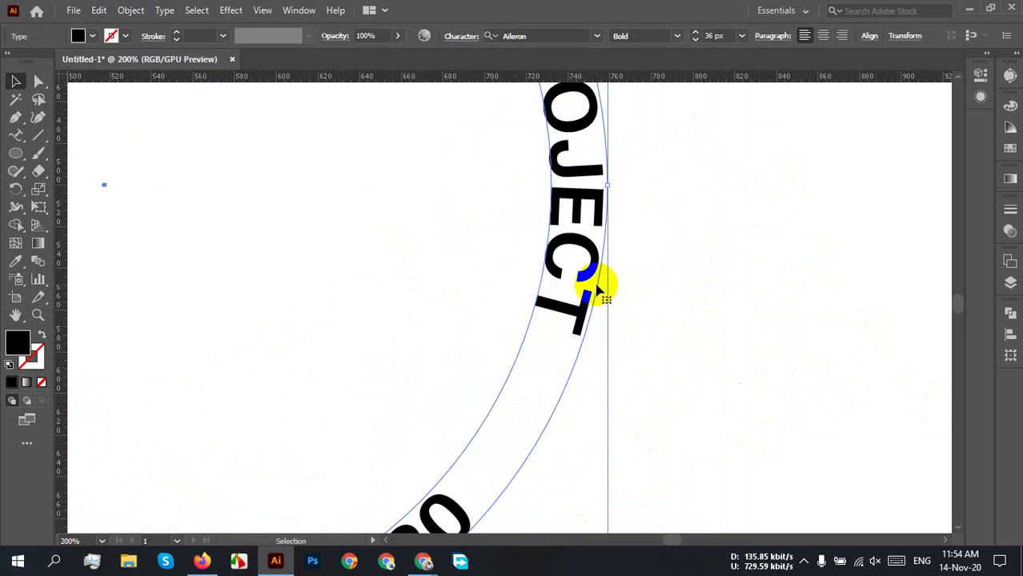
{"action": "key", "text": "ctrl+1"}
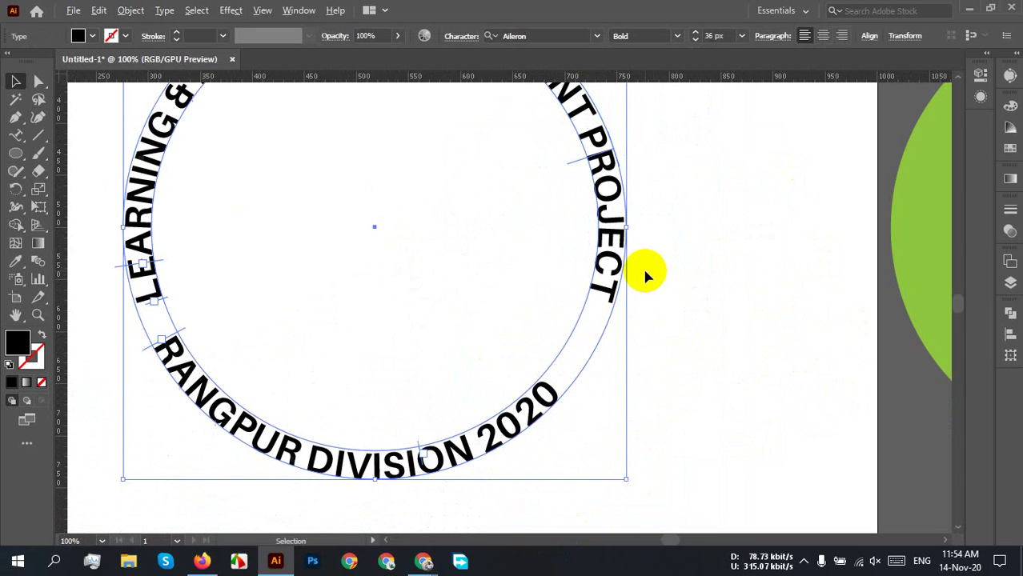
- Try to shrink the "RANGPUR DIVISION 2020" circle slightly from its center, and undo the resize
{"action": "left_click", "coordinate": [687, 416]}
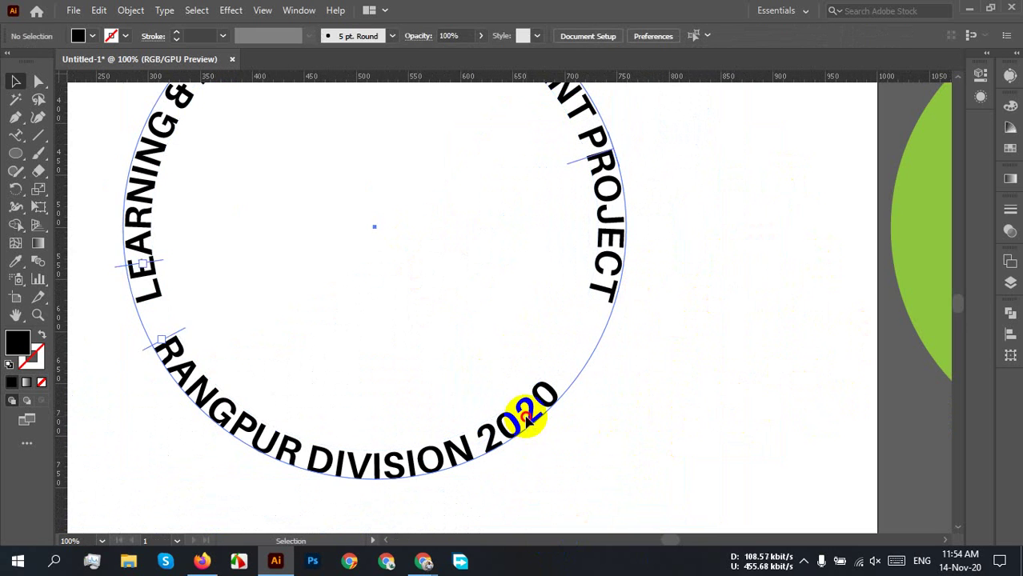
{"action": "left_click", "coordinate": [529, 436]}
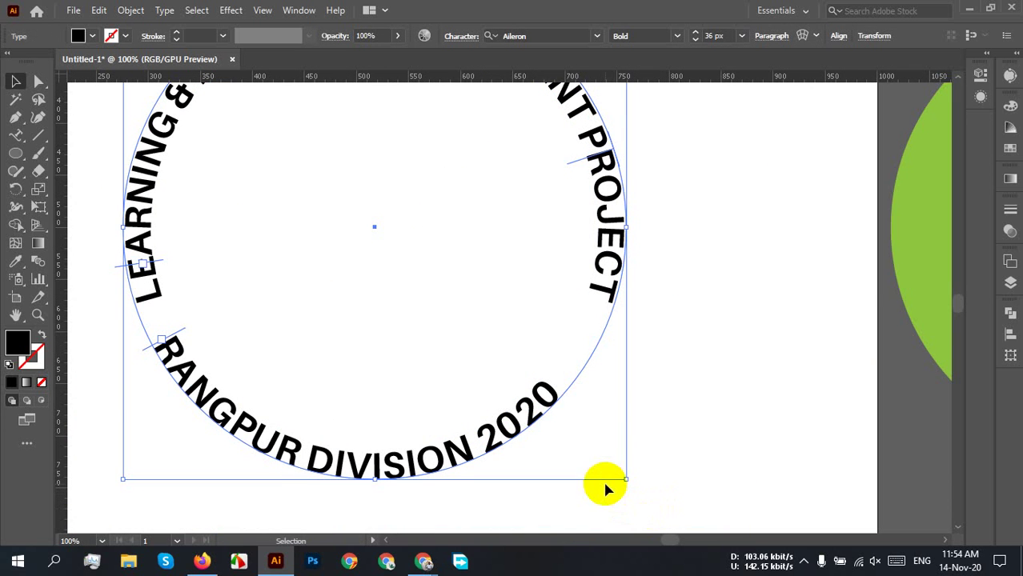
{"action": "scroll", "coordinate": [588, 502], "scroll_direction": "up", "scroll_amount": 2}
{"action": "left_click_drag", "start_coordinate": [724, 233], "coordinate": [576, 333]}
{"action": "scroll", "coordinate": [575, 321], "scroll_direction": "down", "scroll_amount": 2}
{"action": "scroll", "coordinate": [574, 320], "scroll_direction": "down", "scroll_amount": 1}
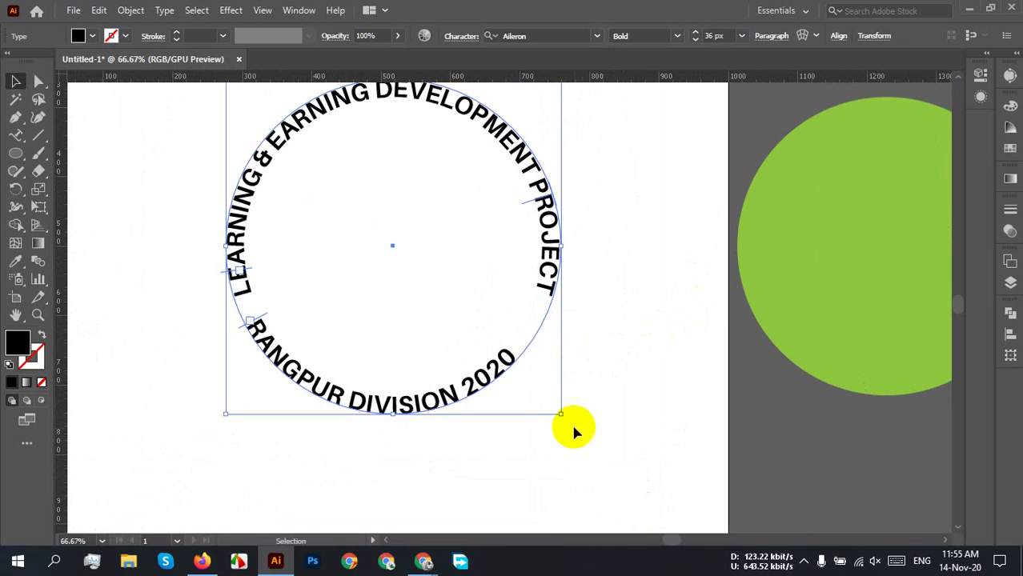
{"action": "left_click_drag", "start_coordinate": [559, 413], "coordinate": [563, 410]}
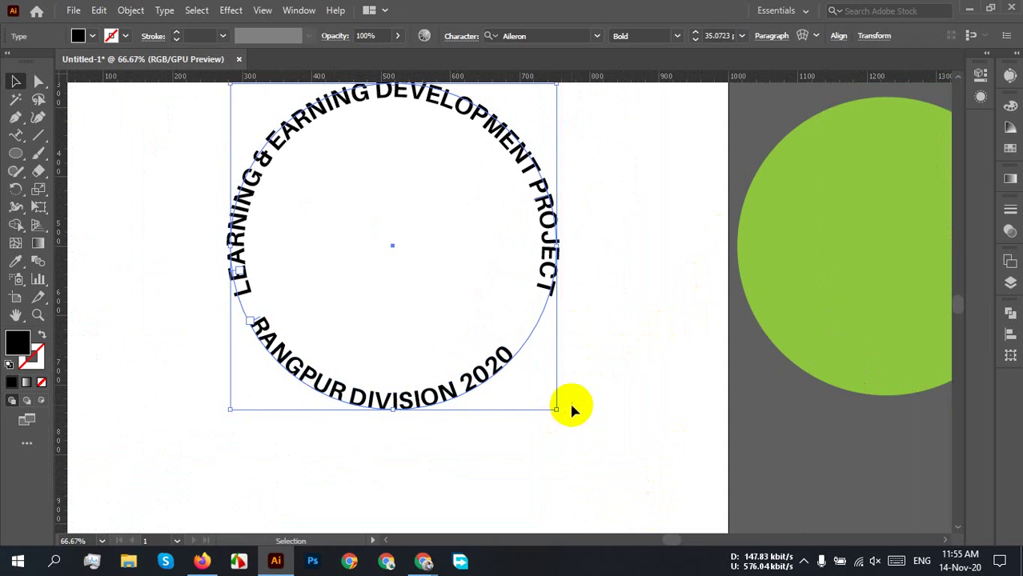
{"action": "key", "text": "ctrl+shift+period"}
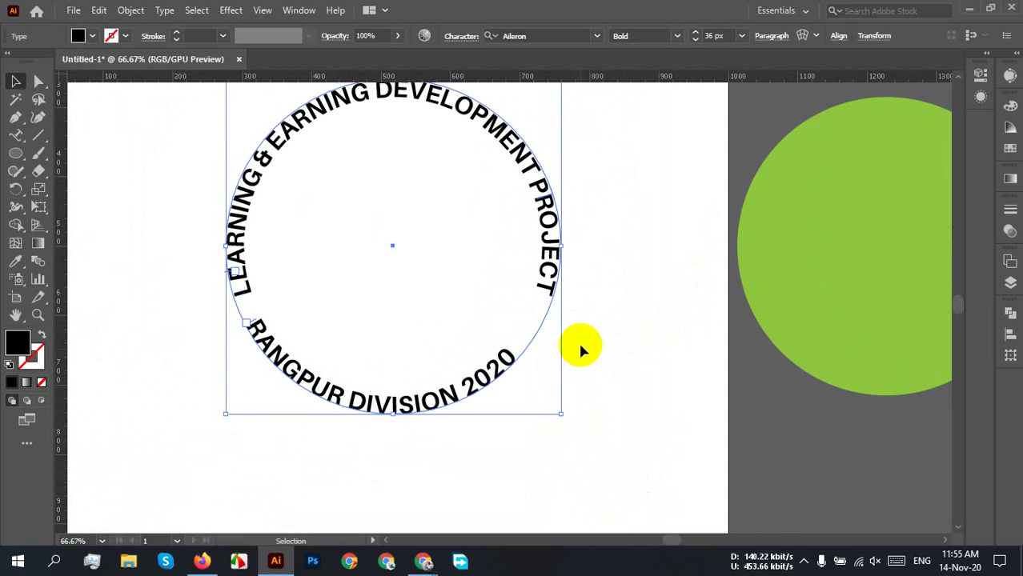
- Shrink the "RANGPUR DIVISION 2020" circle very slightly from its center so its path meets the outer edge of the upper letters
{"action": "scroll", "coordinate": [582, 347], "scroll_direction": "up", "scroll_amount": 2}
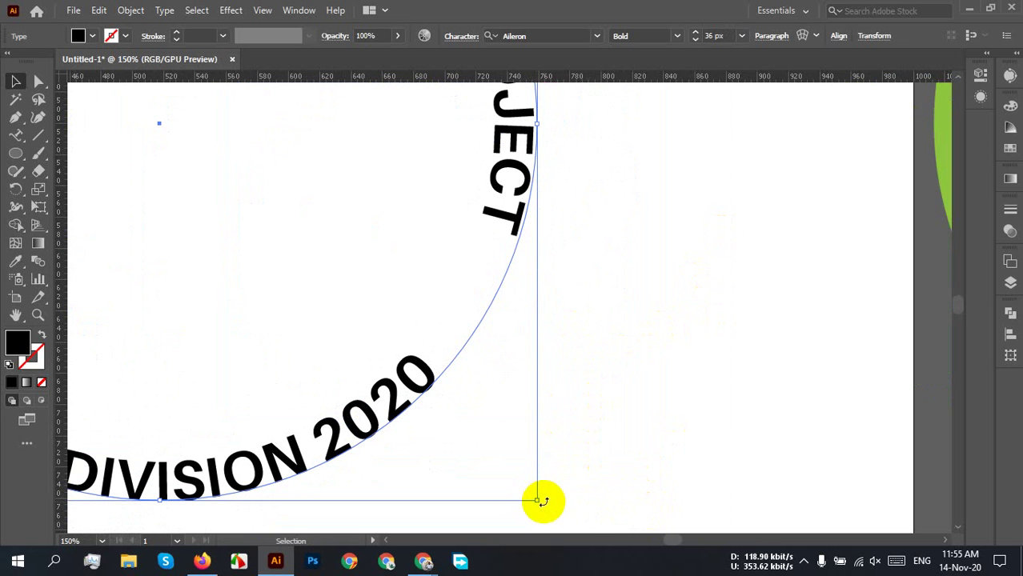
{"action": "left_click", "coordinate": [707, 468]}
{"action": "left_click", "coordinate": [362, 417]}
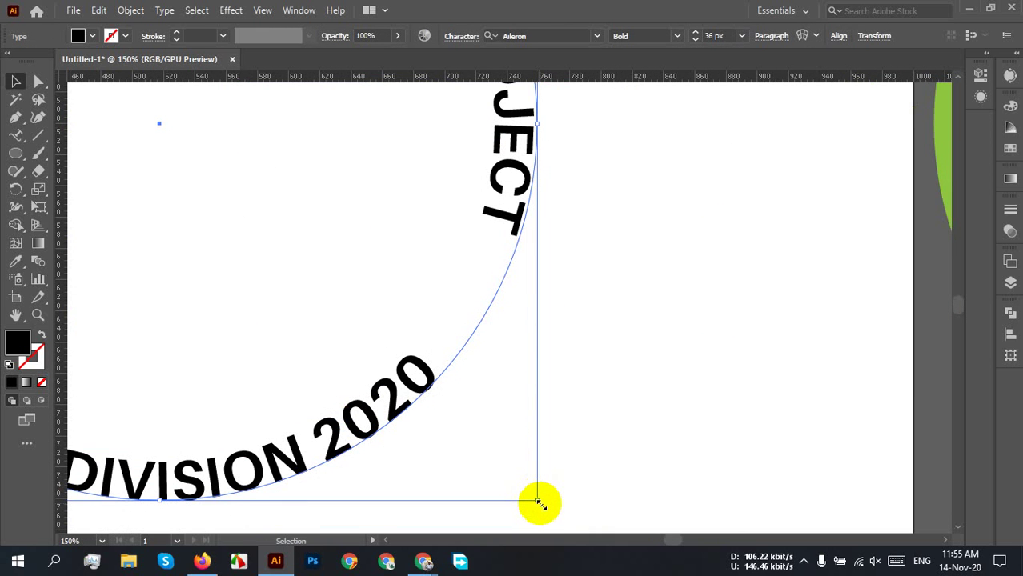
{"action": "left_click_drag", "start_coordinate": [538, 502], "coordinate": [545, 496]}
{"action": "key", "text": "ctrl+minus"}
{"action": "key", "text": "ctrl+minus"}
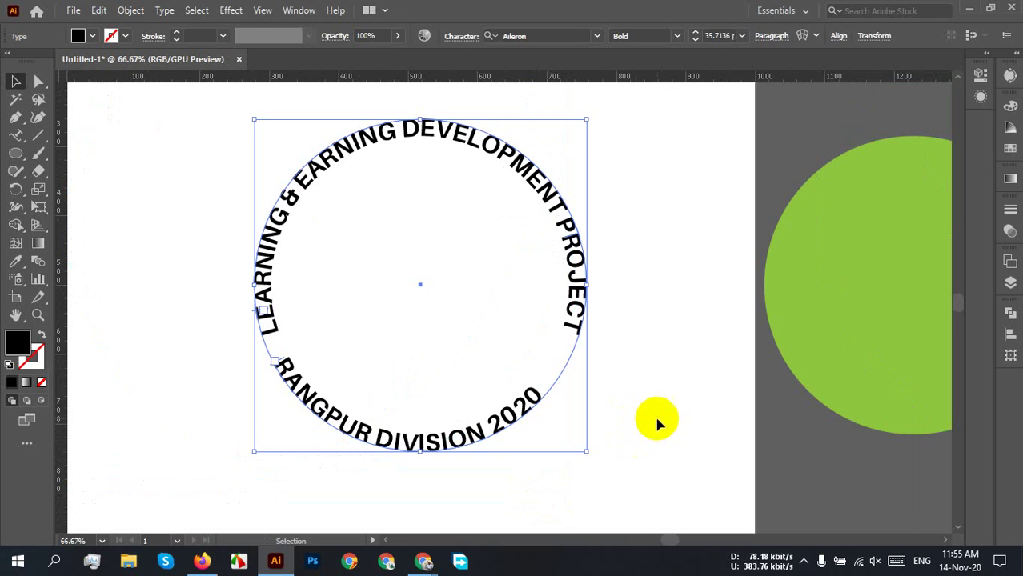
- Set the font size of the resized "RANGPUR DIVISION 2020" text back to 36 px
{"action": "left_click", "coordinate": [655, 417]}
{"action": "left_click", "coordinate": [444, 449]}
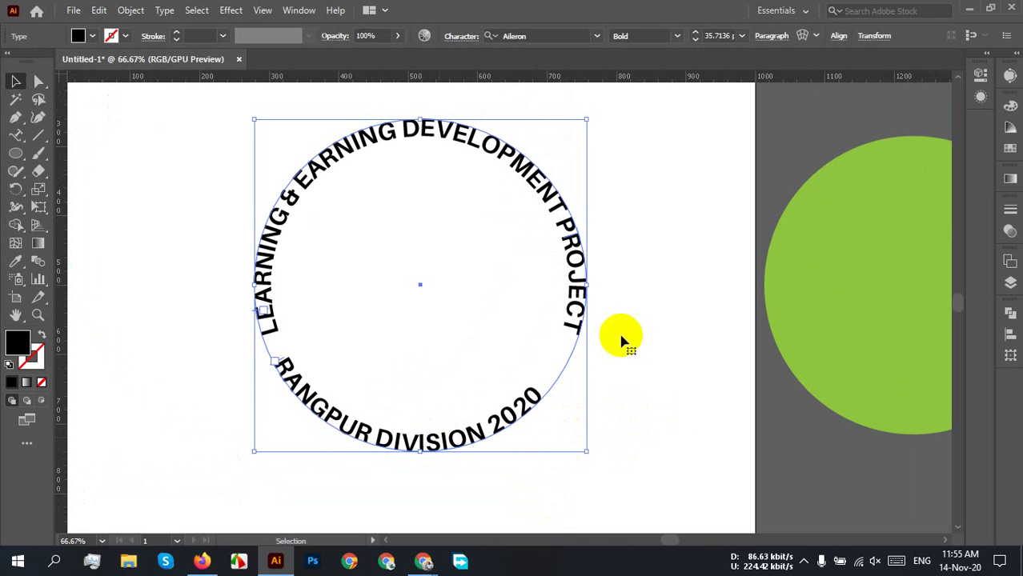
{"action": "left_click", "coordinate": [717, 37]}
{"action": "type", "text": "36"}
{"action": "key", "text": "Return"}
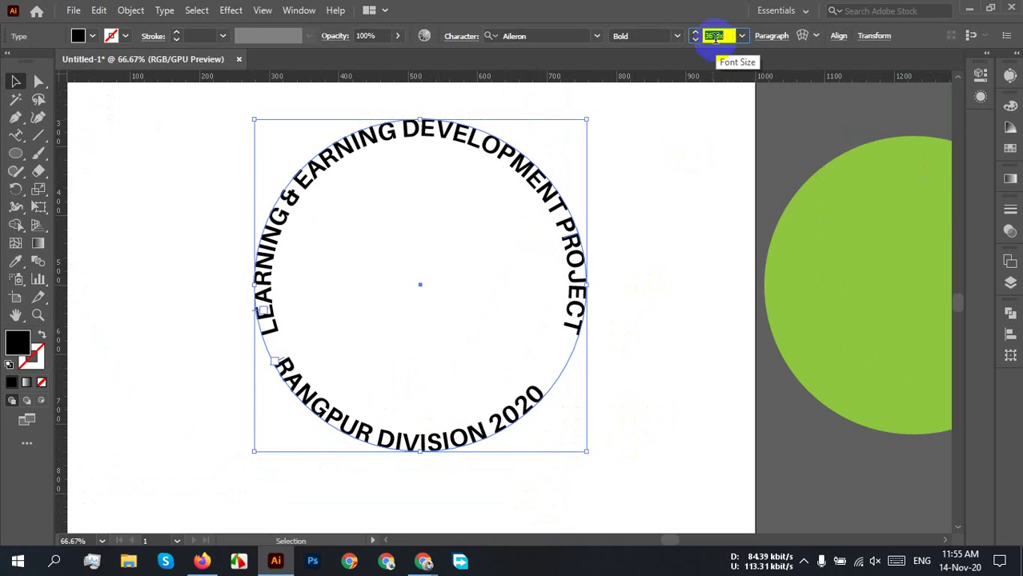
- Select both circular texts and check how closely "2020" and "JECT" fit between the two circle paths
{"action": "left_click", "coordinate": [650, 285]}
{"action": "left_click", "coordinate": [434, 442]}
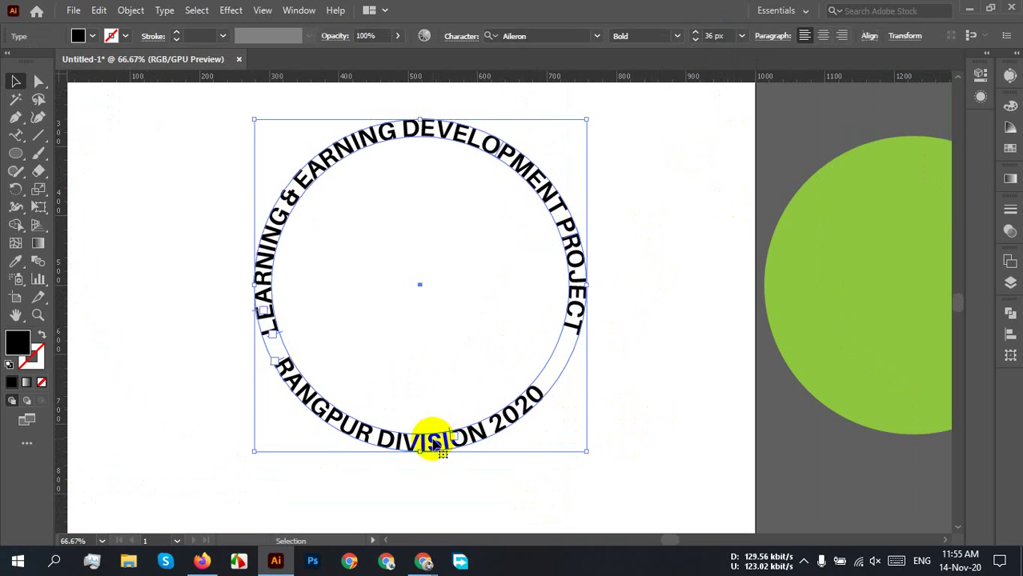
{"action": "scroll", "coordinate": [536, 429], "scroll_direction": "up", "scroll_amount": 5}
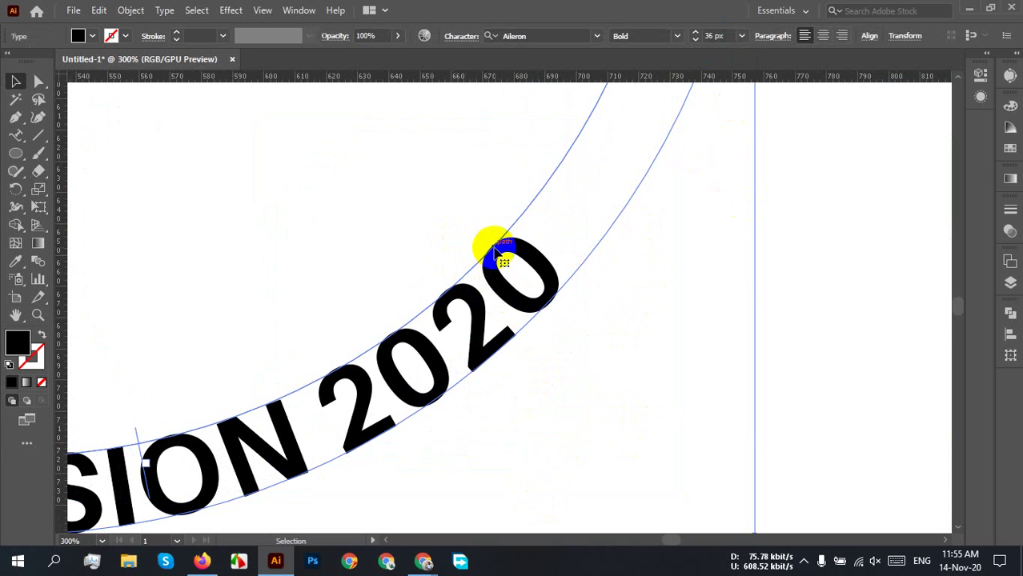
{"action": "left_click_drag", "start_coordinate": [696, 160], "coordinate": [590, 326]}
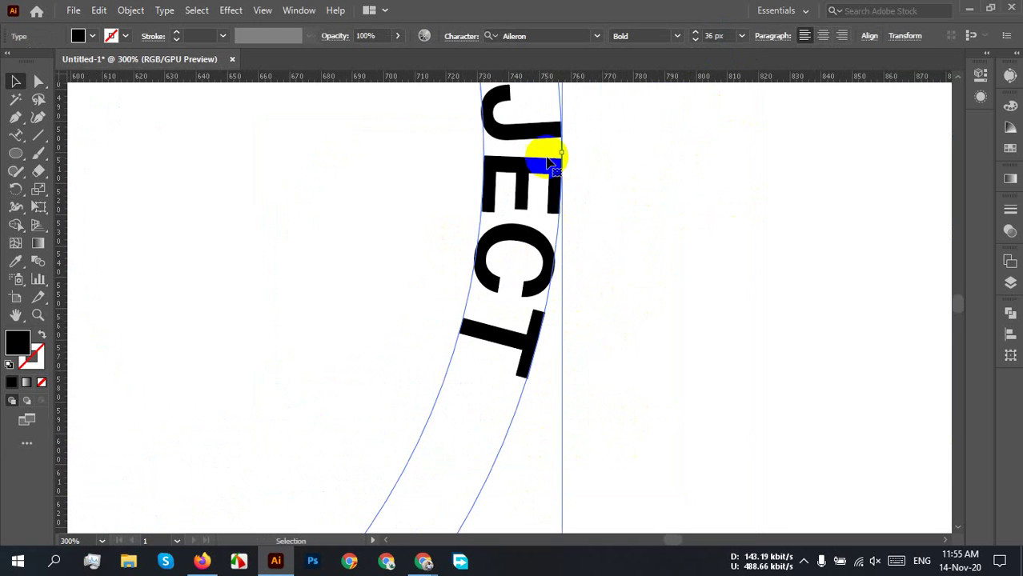
{"action": "scroll", "coordinate": [608, 280], "scroll_direction": "down", "scroll_amount": 5}
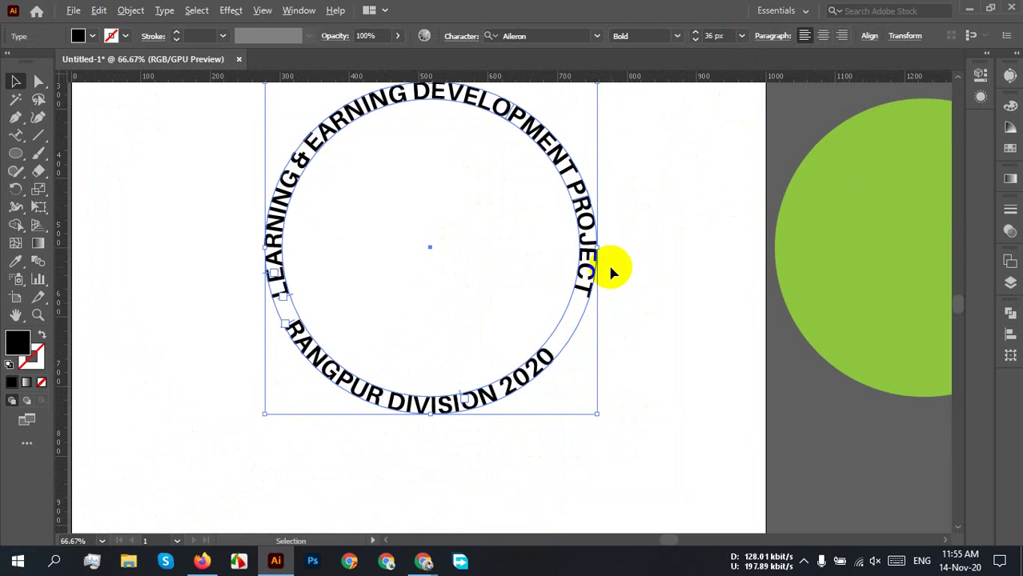
{"action": "left_click", "coordinate": [621, 355]}
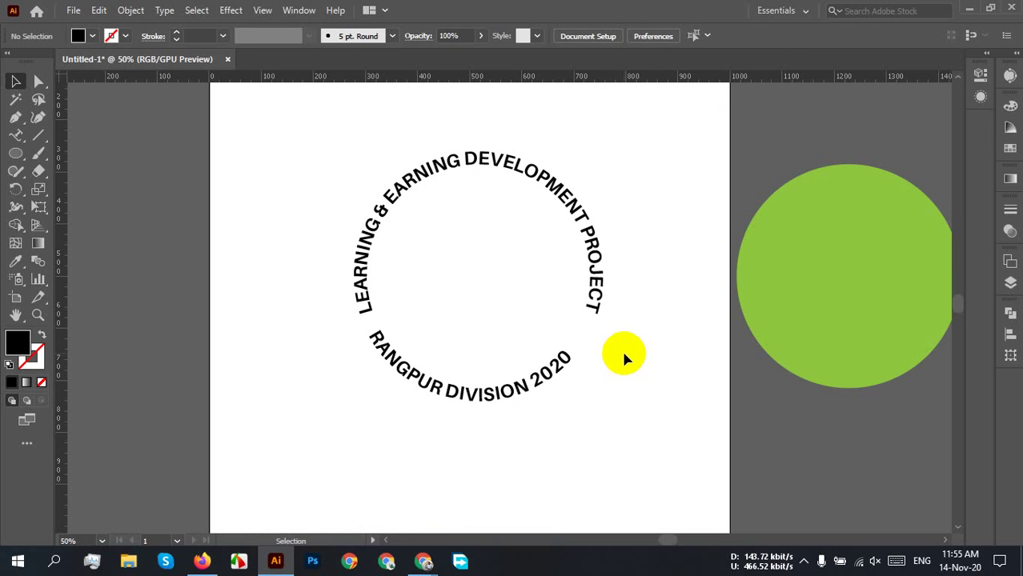
- Try to move the whole "RANGPUR DIVISION 2020" circle downward, and undo the move
{"action": "left_click", "coordinate": [536, 397]}
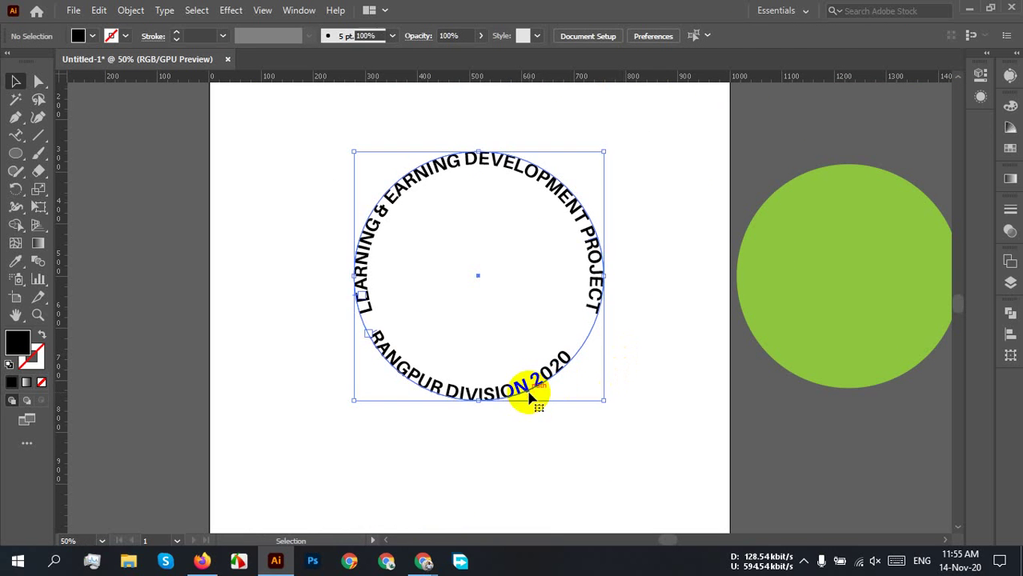
{"action": "left_click", "coordinate": [627, 382]}
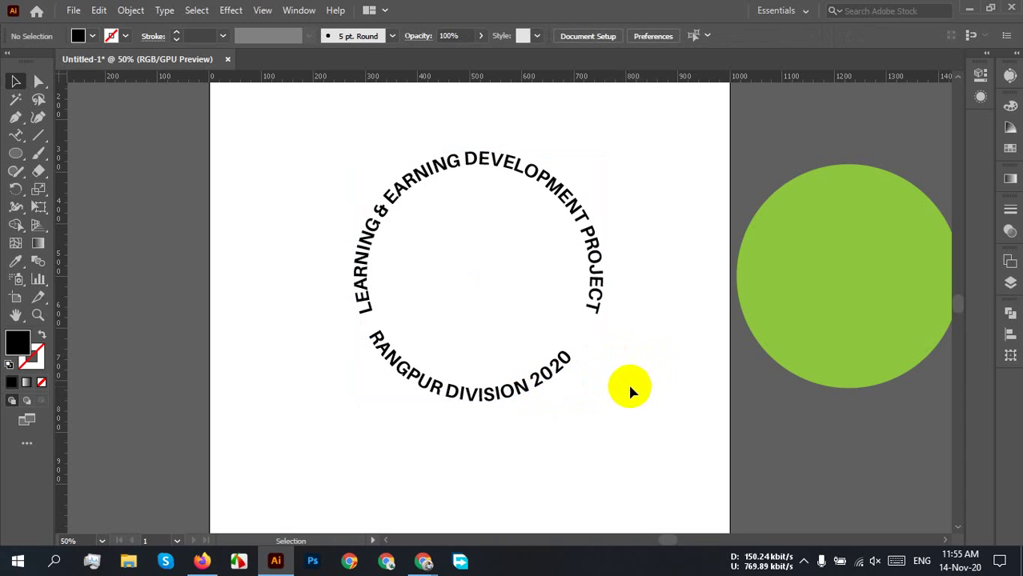
{"action": "left_click", "coordinate": [538, 394]}
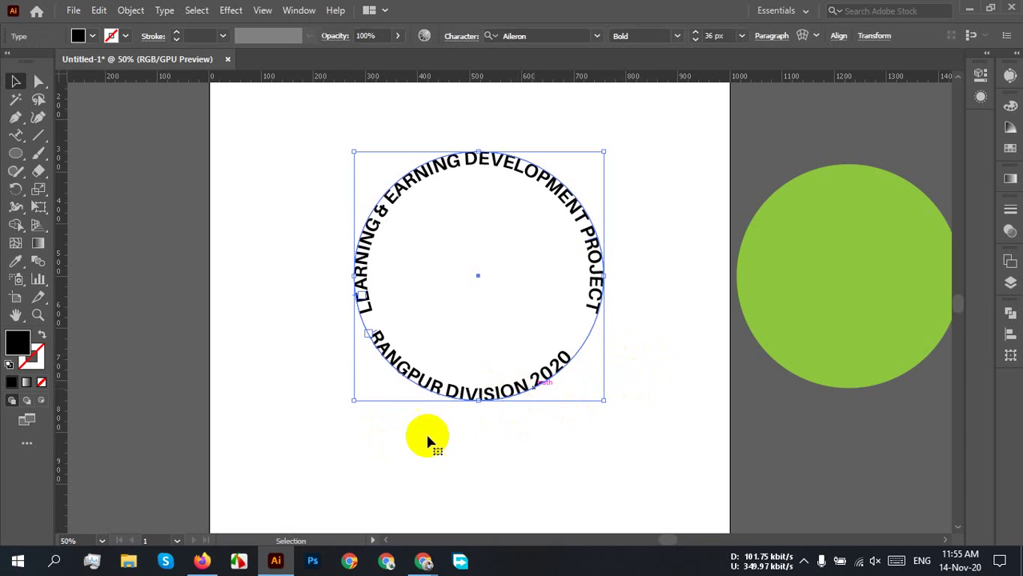
{"action": "scroll", "coordinate": [468, 428], "scroll_direction": "up", "scroll_amount": 2}
{"action": "scroll", "coordinate": [676, 350], "scroll_direction": "down", "scroll_amount": 1}
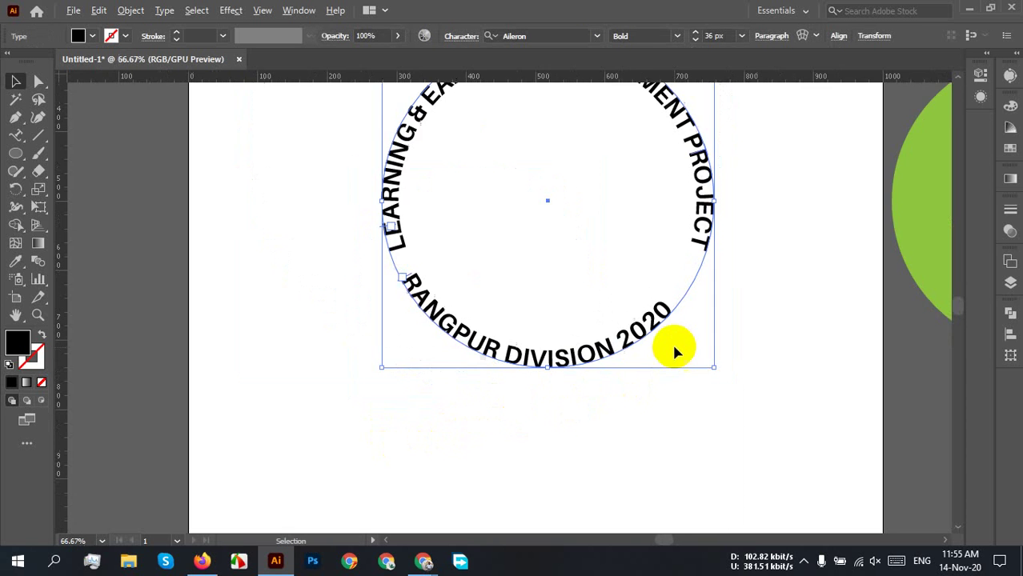
{"action": "scroll", "coordinate": [676, 376], "scroll_direction": "up", "scroll_amount": 3}
{"action": "scroll", "coordinate": [676, 376], "scroll_direction": "right", "scroll_amount": 3}
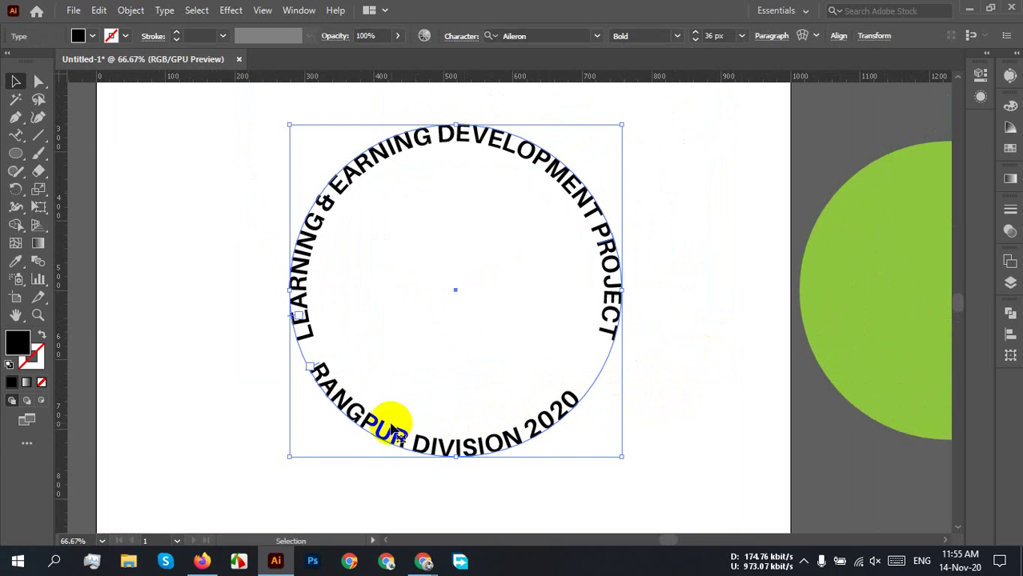
{"action": "left_click", "coordinate": [584, 440]}
{"action": "left_click", "coordinate": [507, 441]}
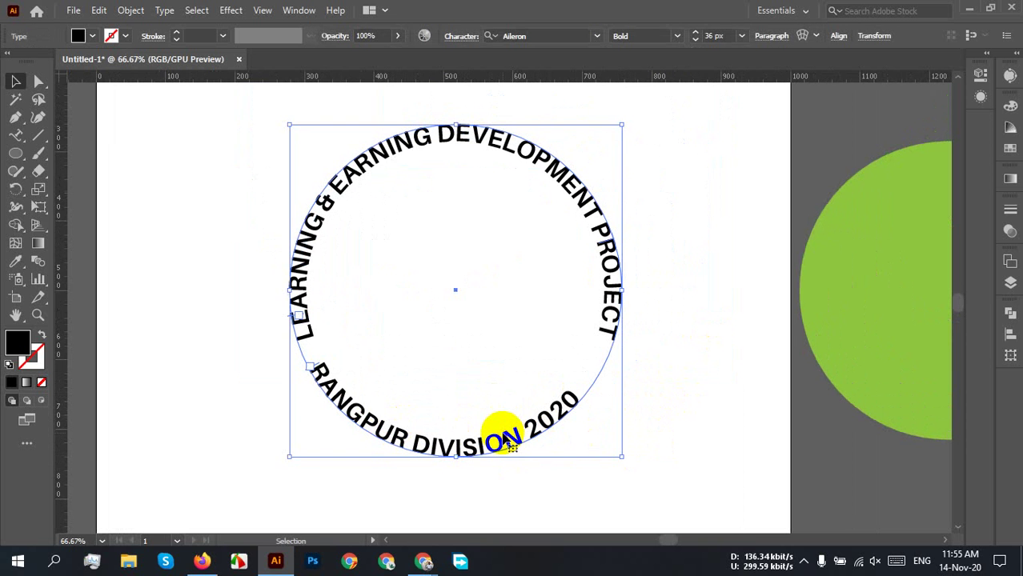
{"action": "left_click_drag", "start_coordinate": [511, 447], "coordinate": [522, 486]}
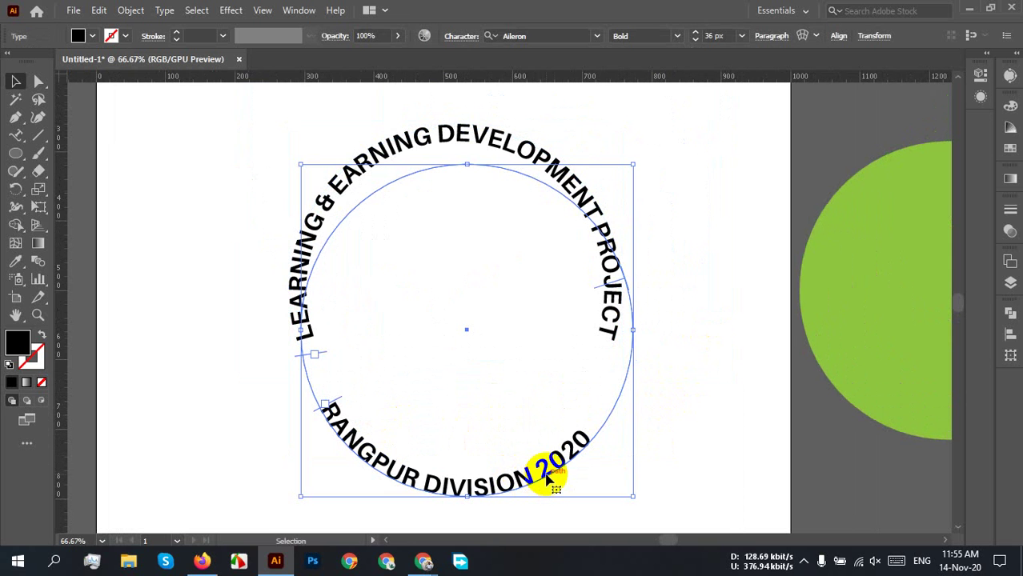
{"action": "key", "text": "ctrl+z"}
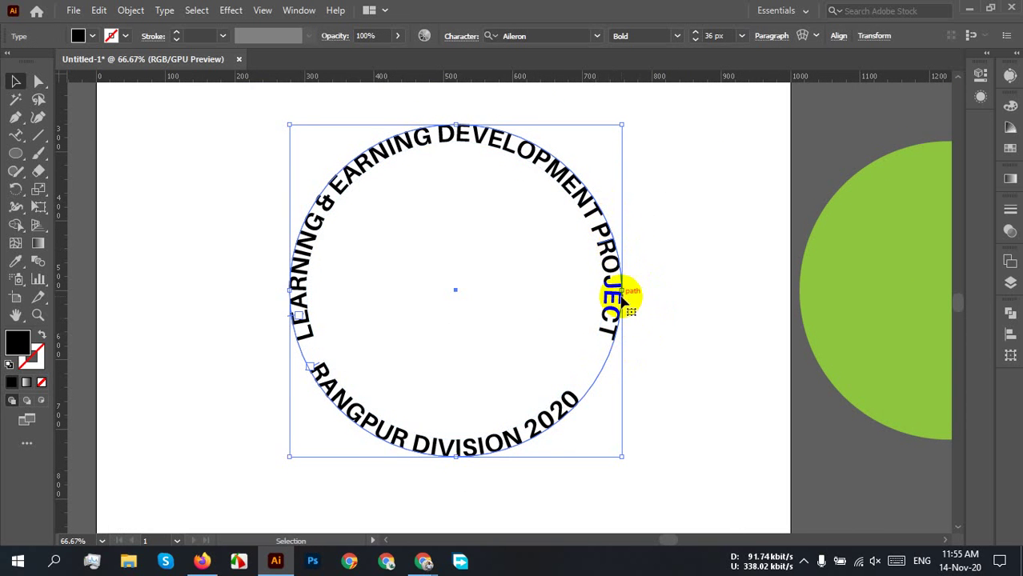
- Slide "RANGPUR DIVISION 2020" along its circle path until it sits centered beneath the upper text, with equal gaps at both ends, and deselect it
{"action": "left_click_drag", "start_coordinate": [620, 300], "coordinate": [581, 347]}
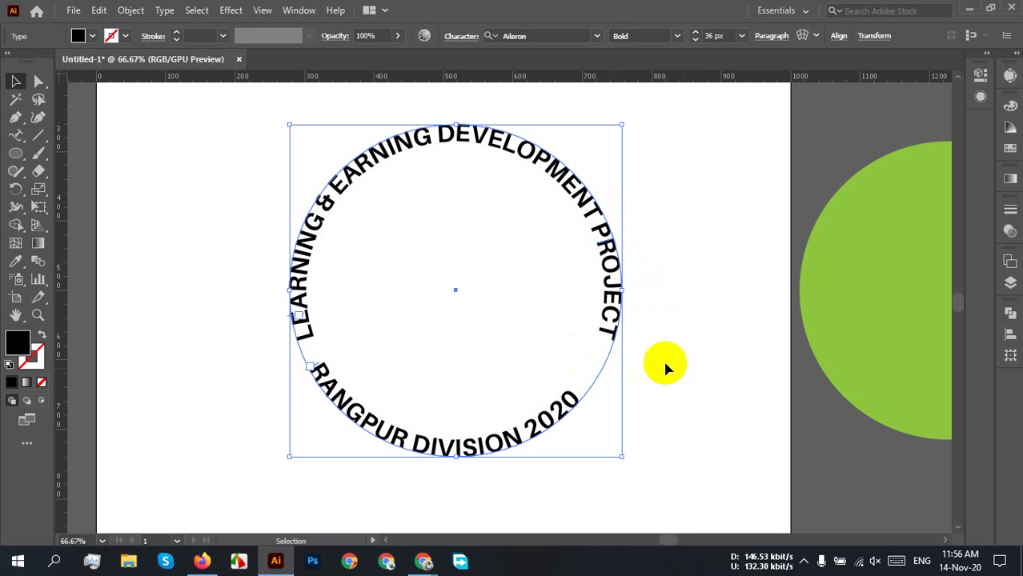
{"action": "scroll", "coordinate": [600, 305], "scroll_direction": "up", "scroll_amount": 4}
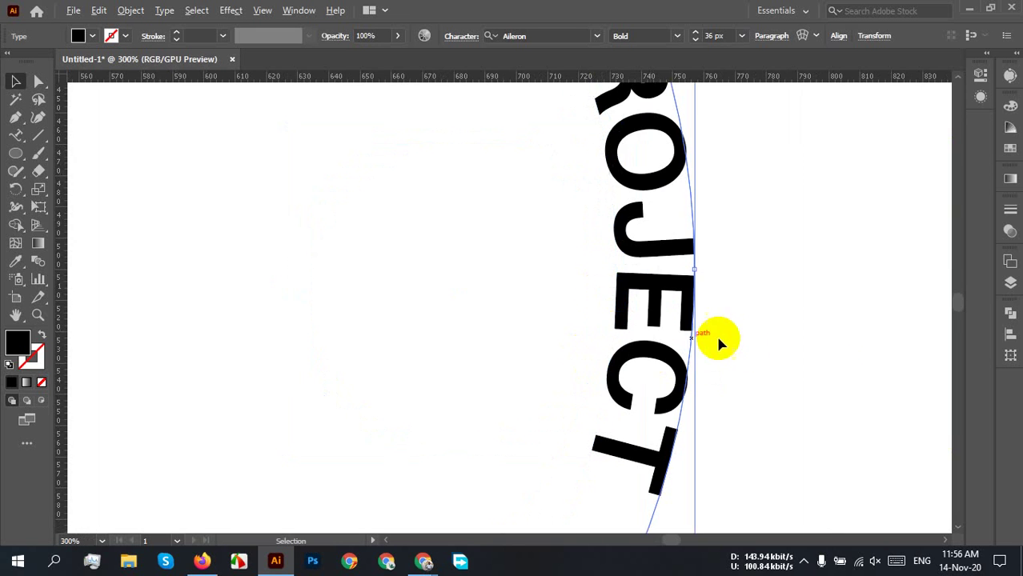
{"action": "scroll", "coordinate": [708, 240], "scroll_direction": "up", "scroll_amount": 3}
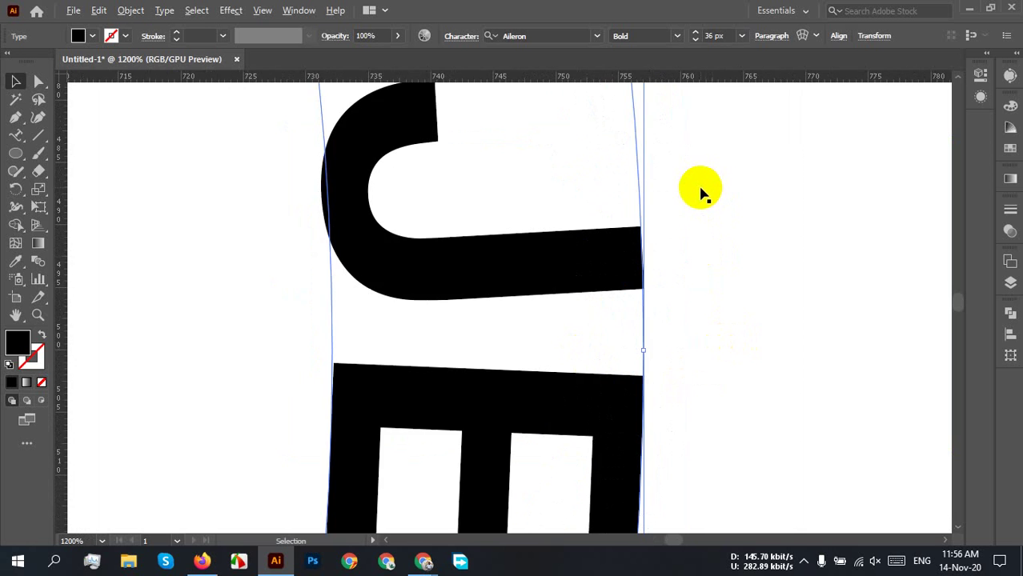
{"action": "scroll", "coordinate": [706, 189], "scroll_direction": "down", "scroll_amount": 2}
{"action": "scroll", "coordinate": [704, 184], "scroll_direction": "up", "scroll_amount": 5}
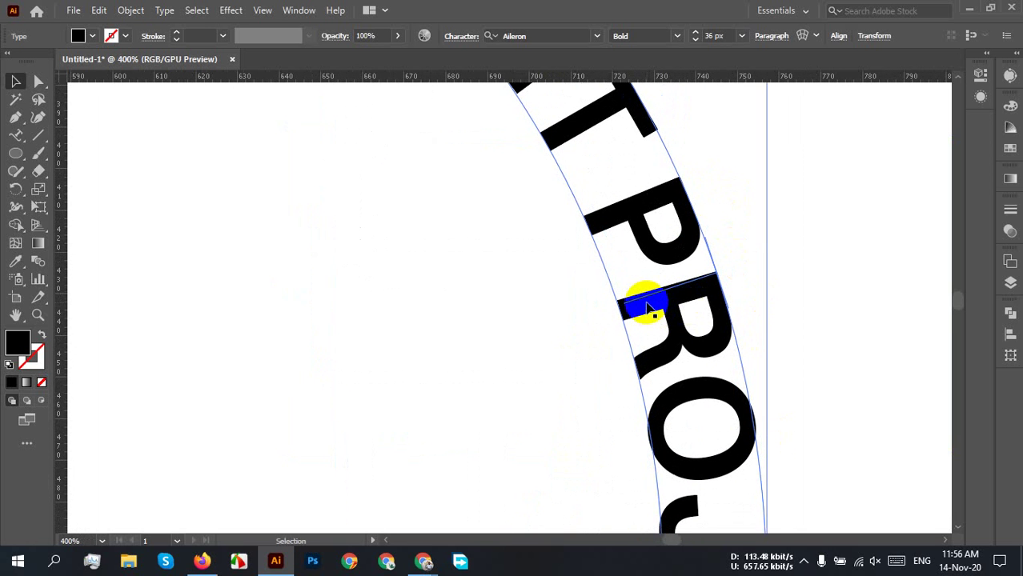
{"action": "left_click_drag", "start_coordinate": [640, 300], "coordinate": [649, 318]}
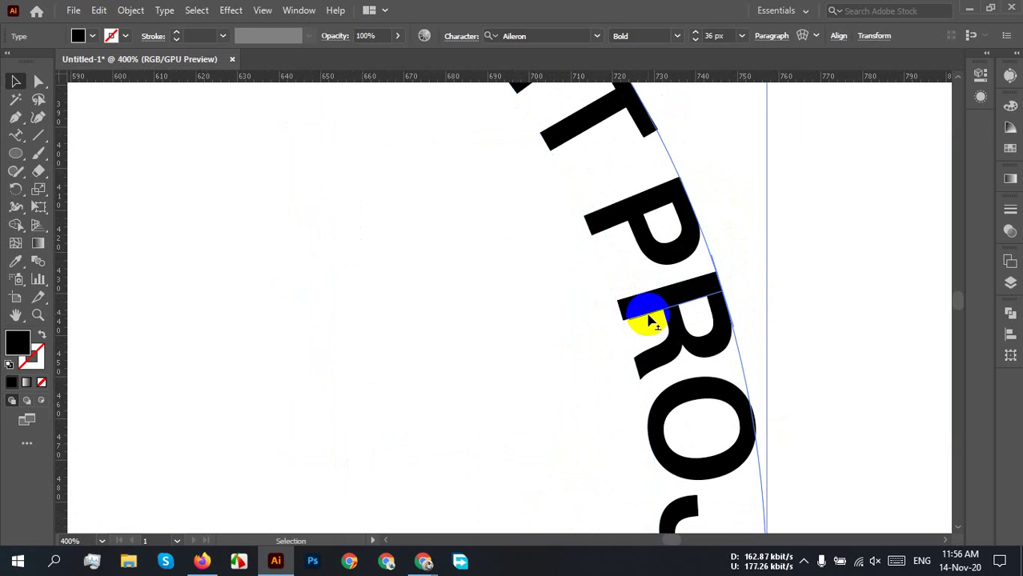
{"action": "scroll", "coordinate": [648, 316], "scroll_direction": "down", "scroll_amount": 4}
{"action": "scroll", "coordinate": [648, 312], "scroll_direction": "down", "scroll_amount": 2}
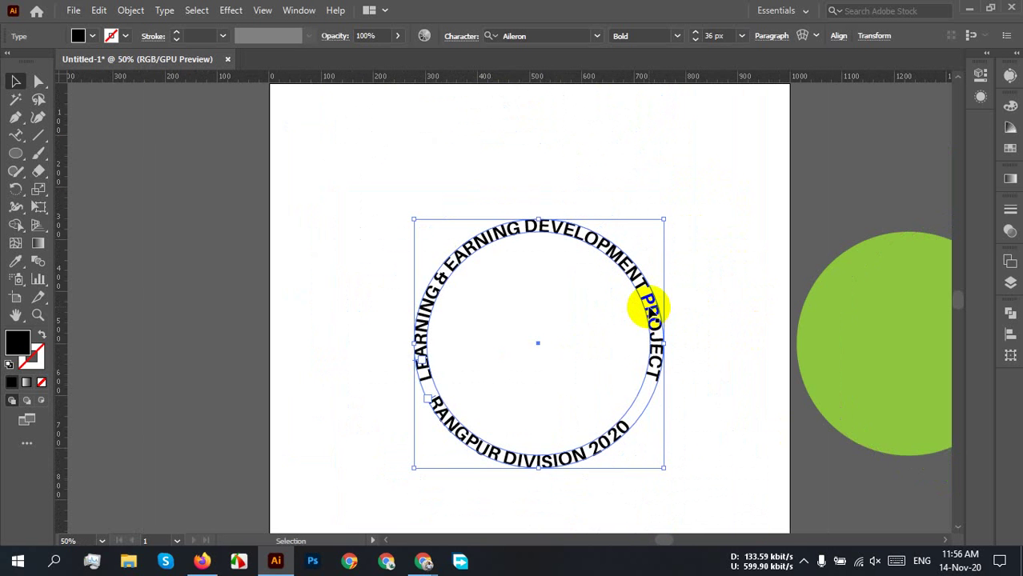
{"action": "mouse_move", "coordinate": [656, 309]}
{"action": "left_mouse_down"}
{"action": "mouse_move", "coordinate": [651, 292]}
{"action": "mouse_move", "coordinate": [660, 297]}
{"action": "mouse_move", "coordinate": [646, 294]}
{"action": "mouse_move", "coordinate": [646, 304]}
{"action": "mouse_move", "coordinate": [640, 290]}
{"action": "mouse_move", "coordinate": [640, 303]}
{"action": "left_mouse_up"}
{"action": "left_click", "coordinate": [690, 406]}
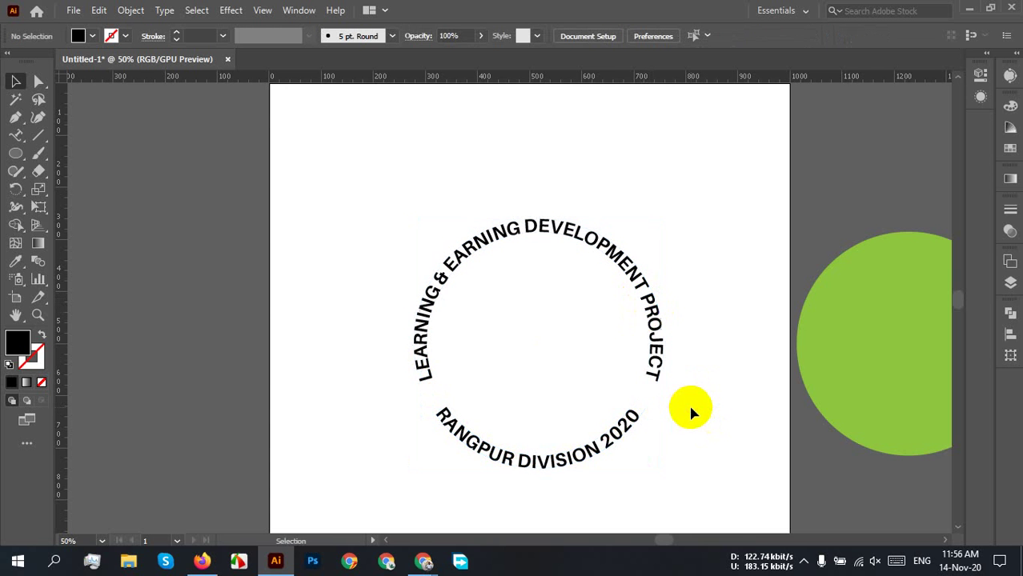
- Check the alignment and end gaps of the two circular texts by selecting both and viewing them deselected
{"action": "scroll", "coordinate": [671, 434], "scroll_direction": "up", "scroll_amount": 3}
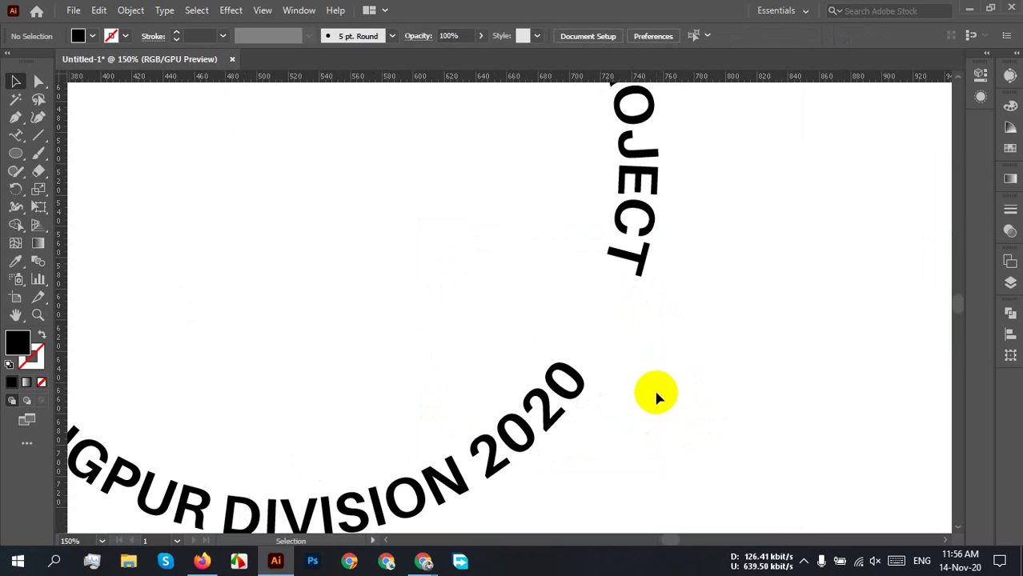
{"action": "scroll", "coordinate": [664, 380], "scroll_direction": "down", "scroll_amount": 2}
{"action": "left_click", "coordinate": [596, 398]}
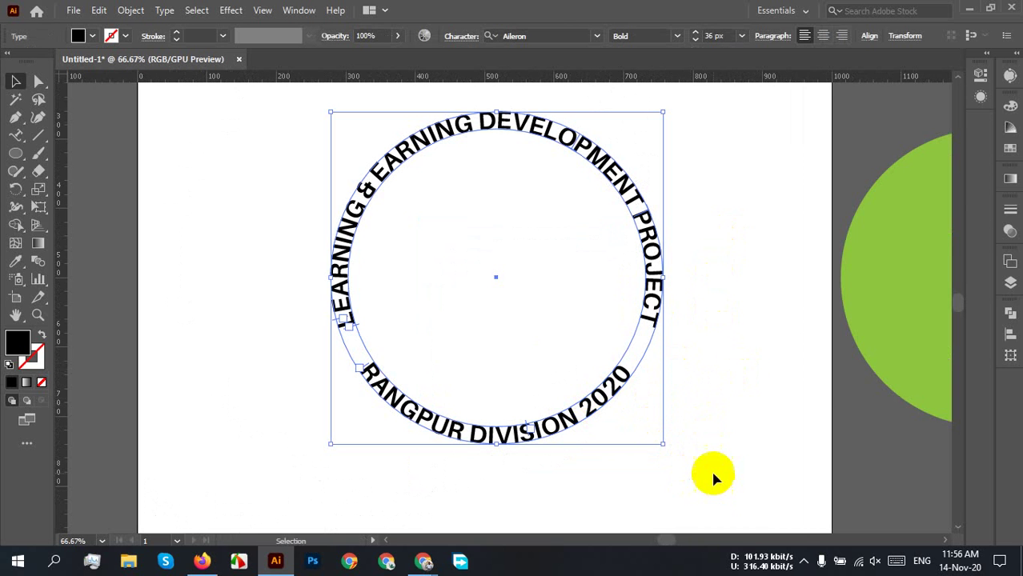
{"action": "left_click", "coordinate": [724, 426]}
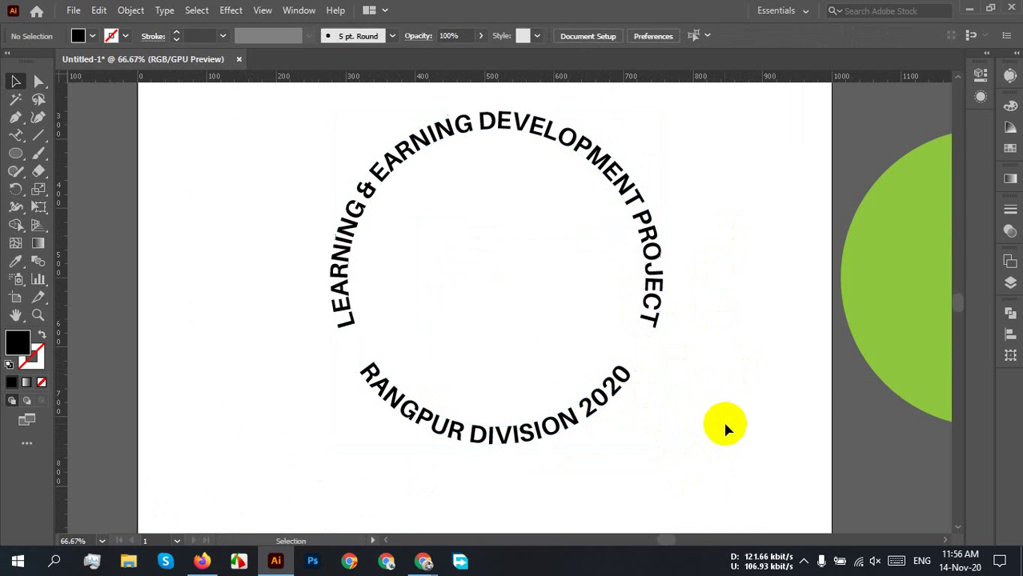
{"action": "left_click_drag", "start_coordinate": [693, 189], "coordinate": [562, 431]}
{"action": "left_click", "coordinate": [762, 267]}
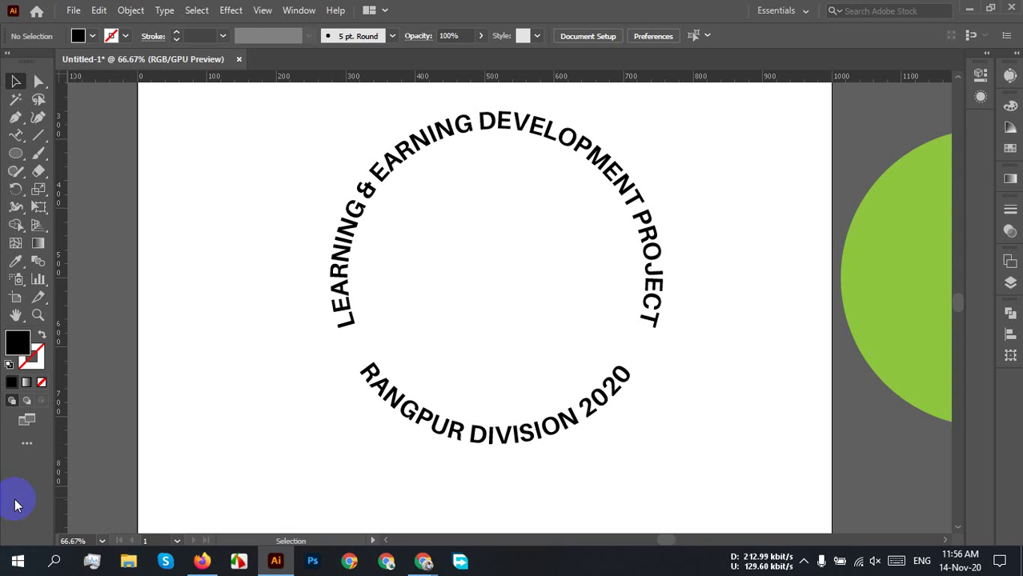
- Try the Oswald SemiBold font on both circular texts, then undo the font change and deselect them
{"action": "left_click_drag", "start_coordinate": [274, 183], "coordinate": [534, 422]}
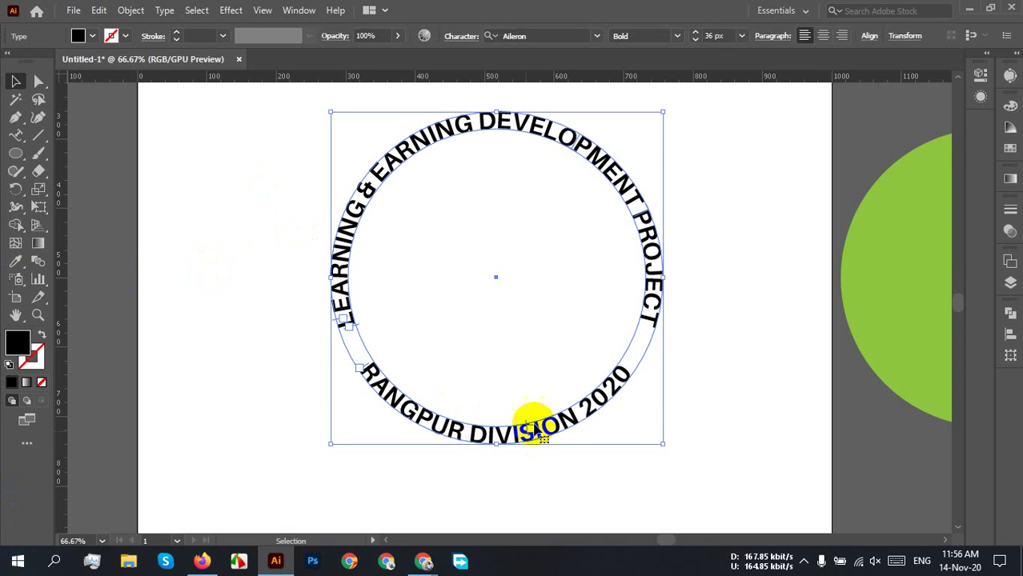
{"action": "left_click", "coordinate": [568, 34]}
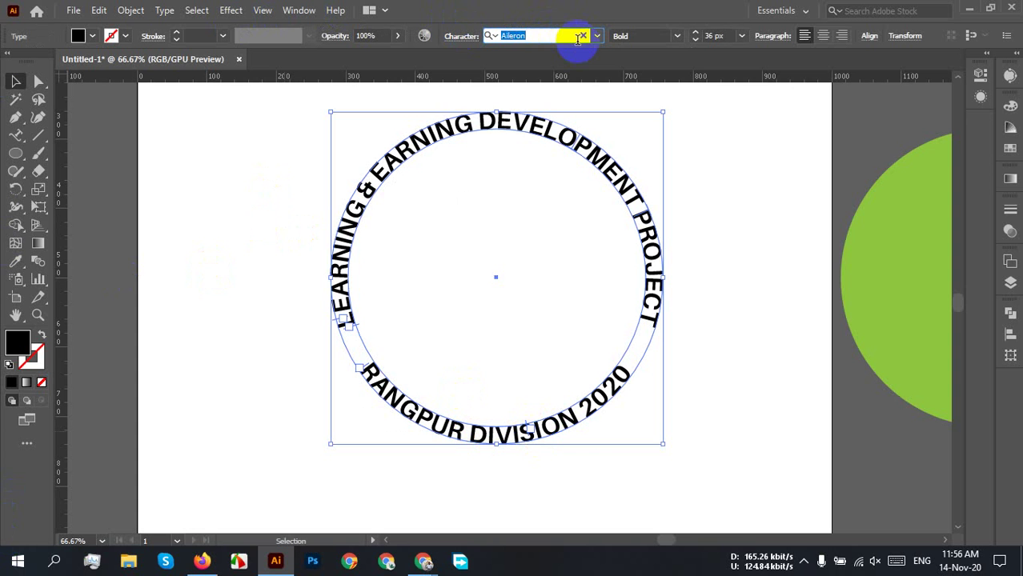
{"action": "type", "text": "oswa"}
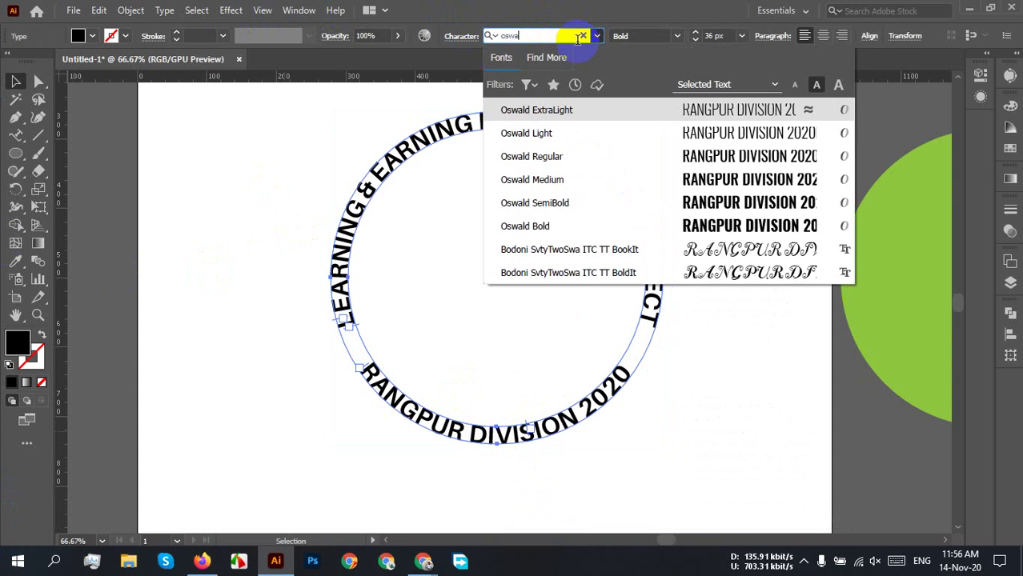
{"action": "type", "text": "l"}
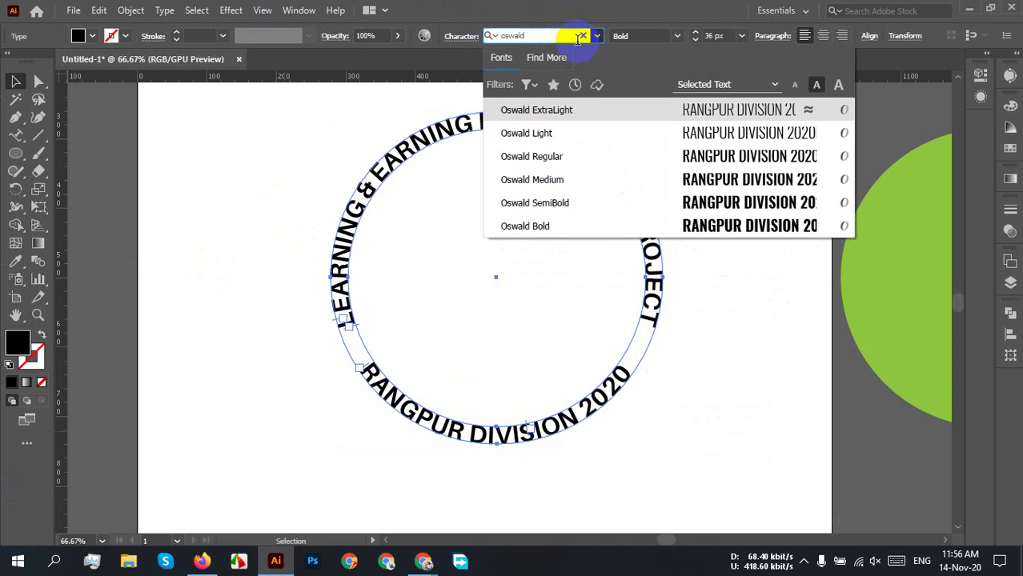
{"action": "type", "text": "d"}
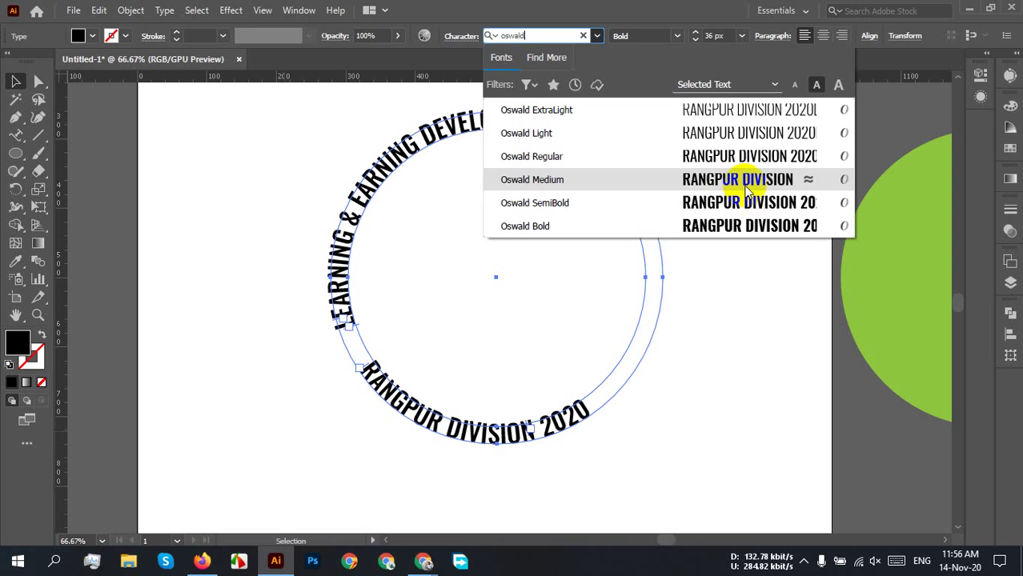
{"action": "left_click", "coordinate": [752, 204]}
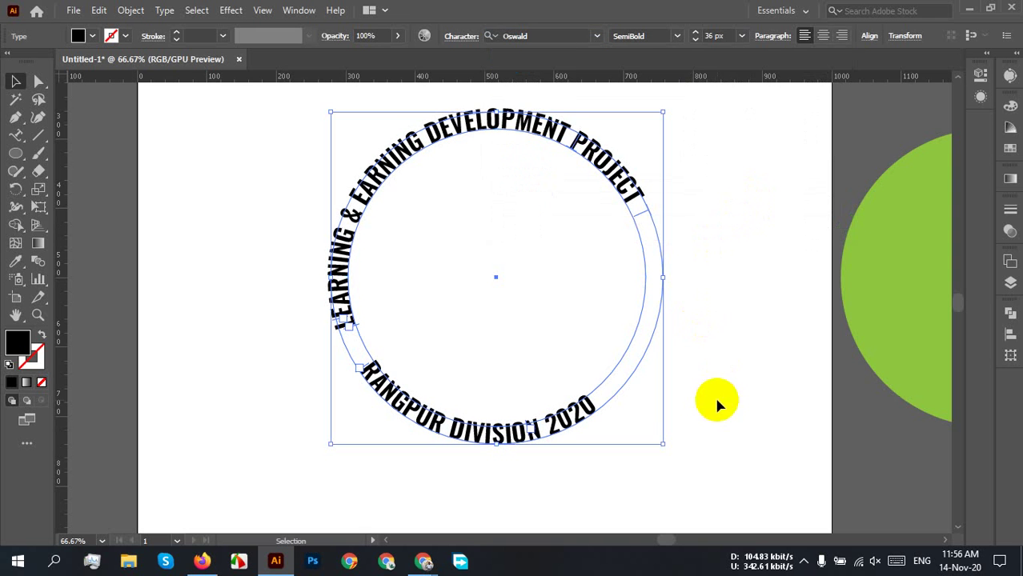
{"action": "left_click", "coordinate": [717, 324]}
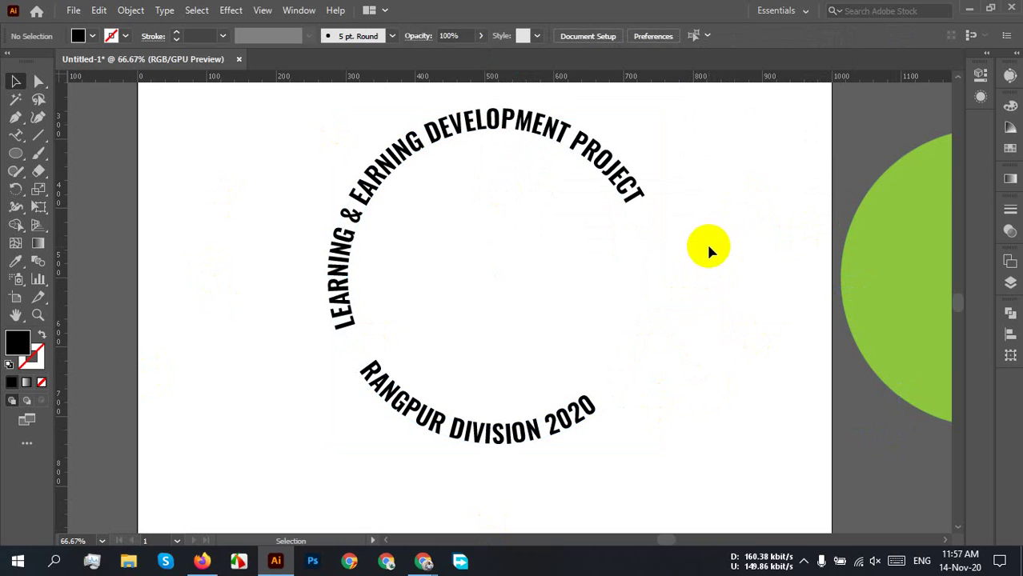
{"action": "key", "text": "ctrl+z"}
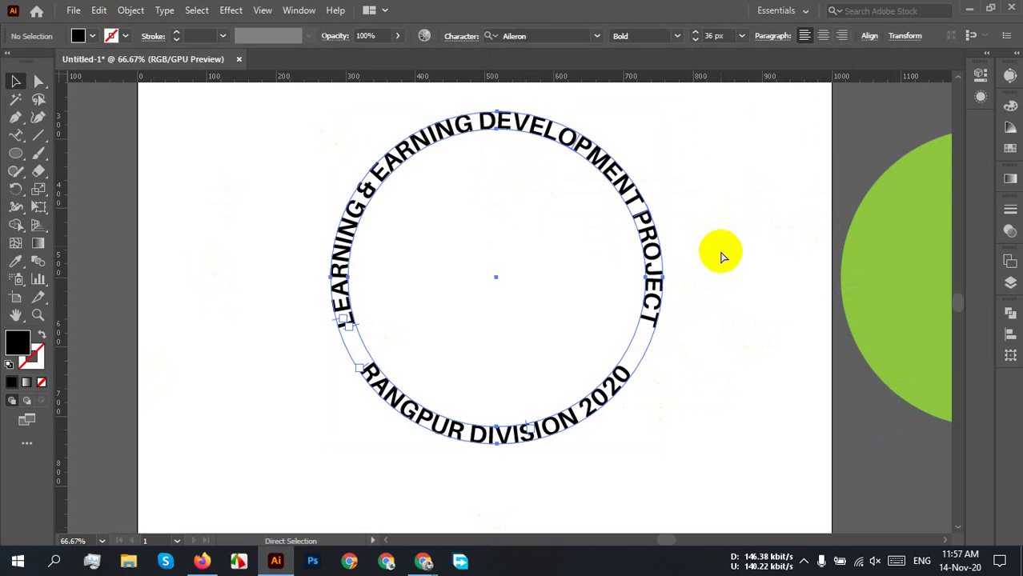
{"action": "left_click", "coordinate": [703, 370]}
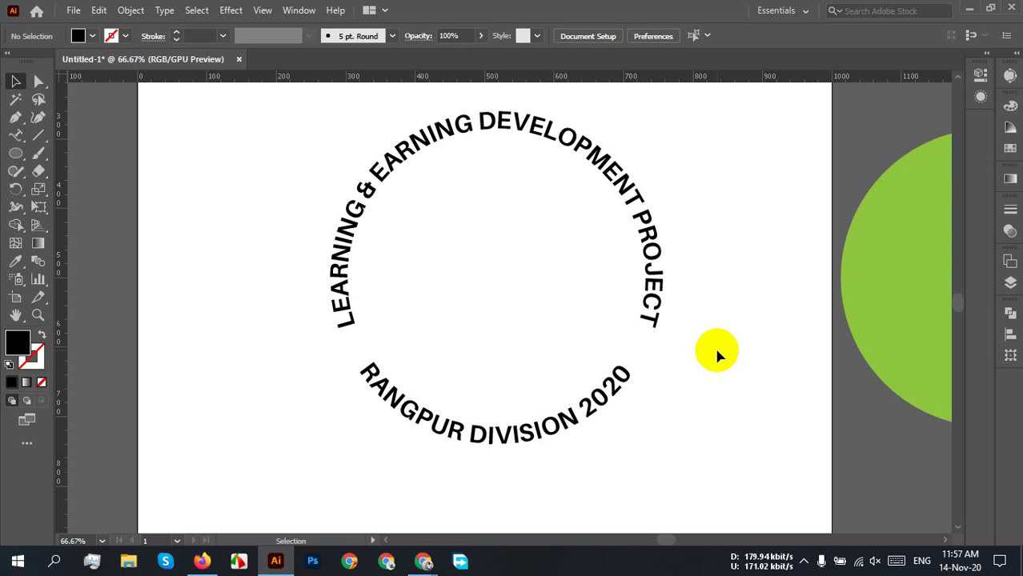
- Select "RANGPUR DIVISION 2020" and the upper text in turn to compare their circle paths
{"action": "left_click", "coordinate": [333, 270]}
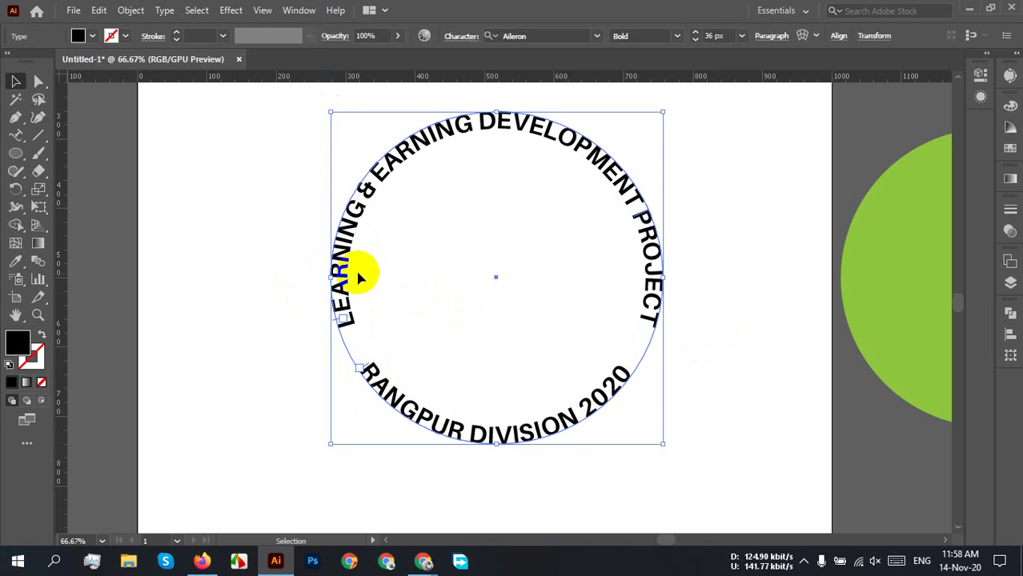
{"action": "left_click", "coordinate": [458, 232]}
{"action": "left_click", "coordinate": [432, 150]}
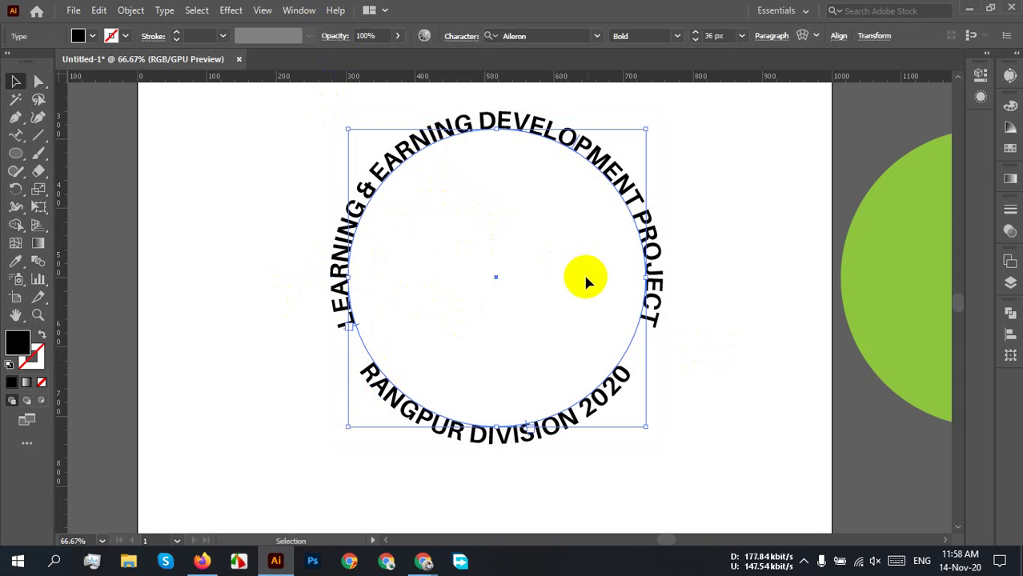
- Move the green wavy "LEARNING AND EARNING DEVELOPMENT PROJECT" text below the plain lowercase line
{"action": "scroll", "coordinate": [444, 379], "scroll_direction": "down", "scroll_amount": 2}
{"action": "left_click_drag", "start_coordinate": [444, 378], "coordinate": [819, 442]}
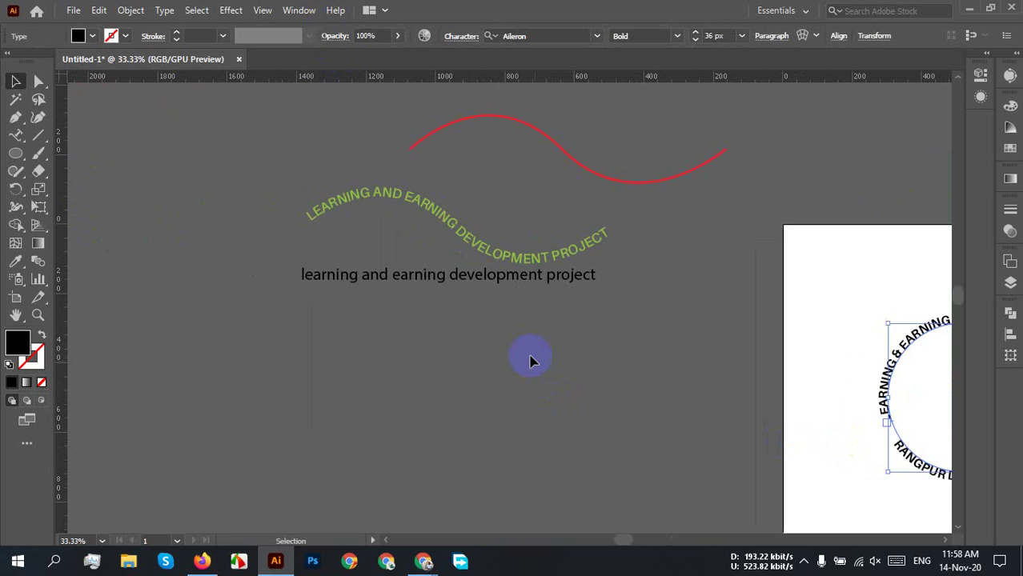
{"action": "scroll", "coordinate": [445, 256], "scroll_direction": "up", "scroll_amount": 2}
{"action": "scroll", "coordinate": [475, 194], "scroll_direction": "down", "scroll_amount": 2}
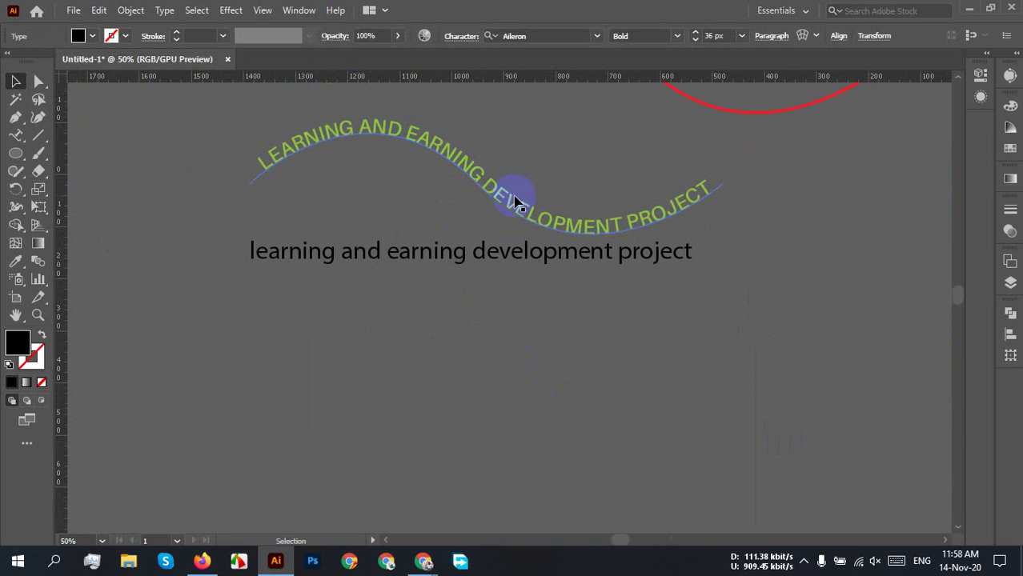
{"action": "left_click_drag", "start_coordinate": [520, 205], "coordinate": [569, 413]}
{"action": "scroll", "coordinate": [656, 473], "scroll_direction": "up", "scroll_amount": 2}
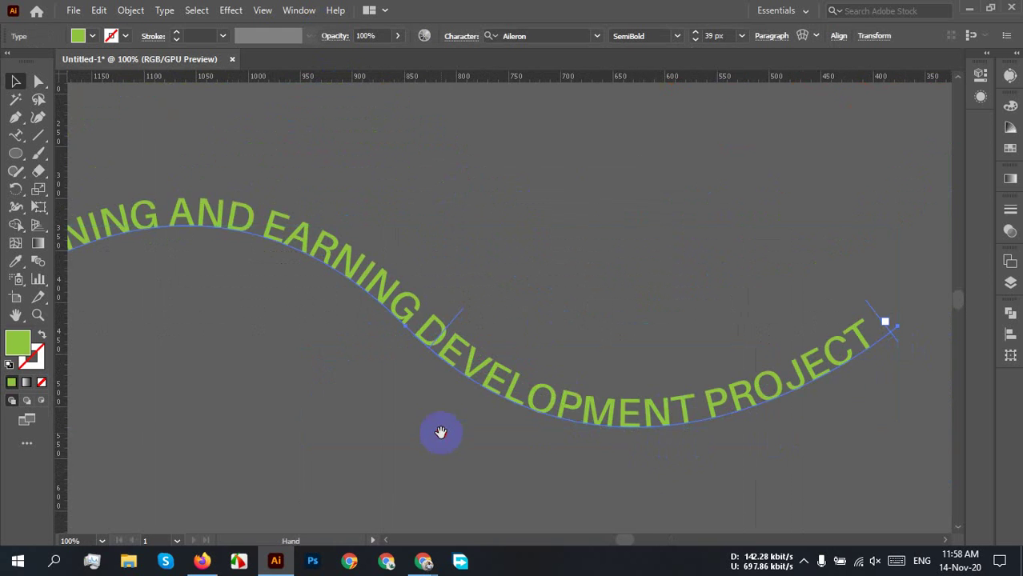
{"action": "scroll", "coordinate": [236, 365], "scroll_direction": "left", "scroll_amount": 2}
{"action": "scroll", "coordinate": [302, 298], "scroll_direction": "down", "scroll_amount": 1}
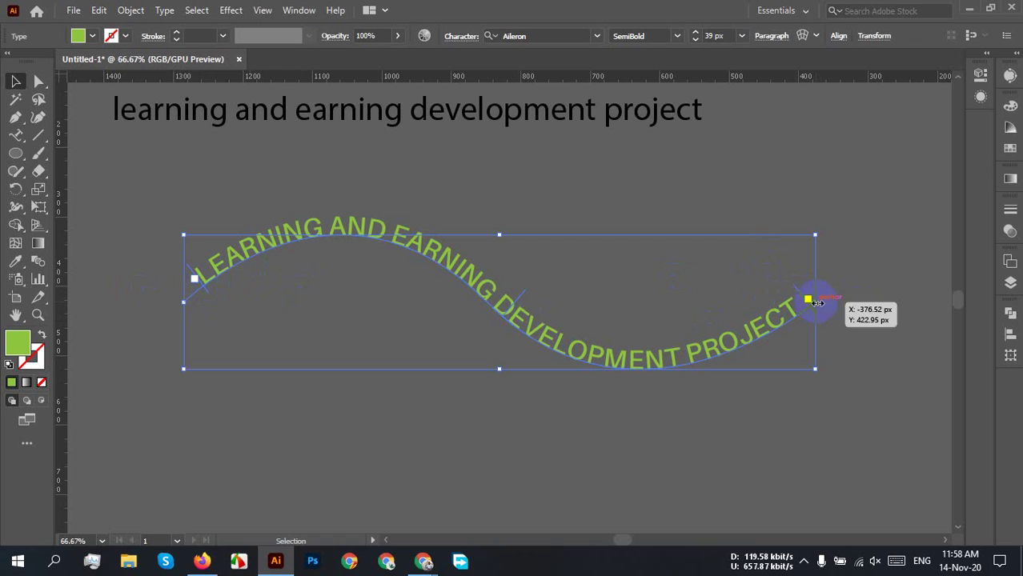
- Slide the green wavy text toward the middle of its path and back so it starts at the path's beginning
{"action": "left_click_drag", "start_coordinate": [210, 299], "coordinate": [410, 299]}
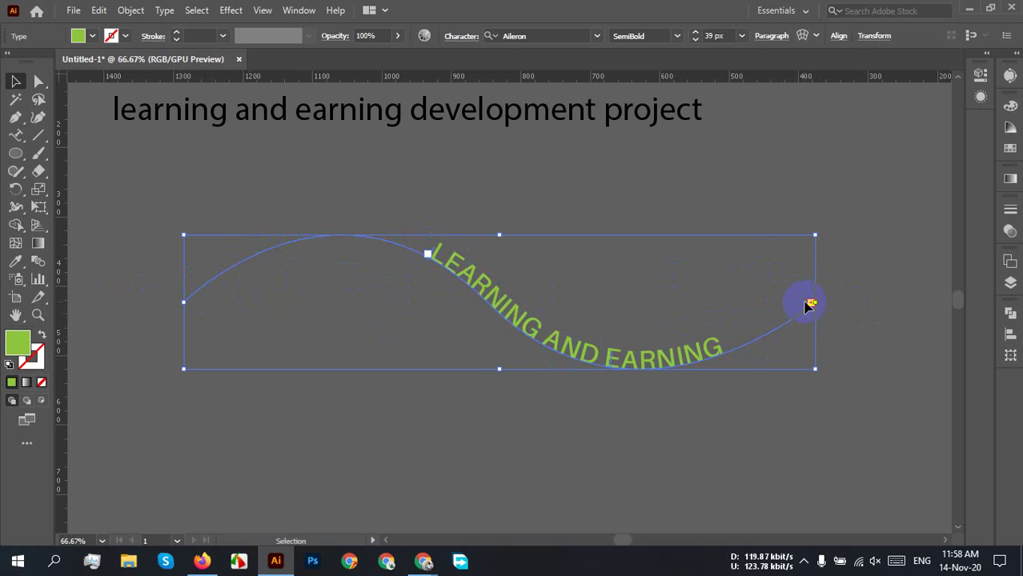
{"action": "left_click_drag", "start_coordinate": [429, 251], "coordinate": [303, 448]}
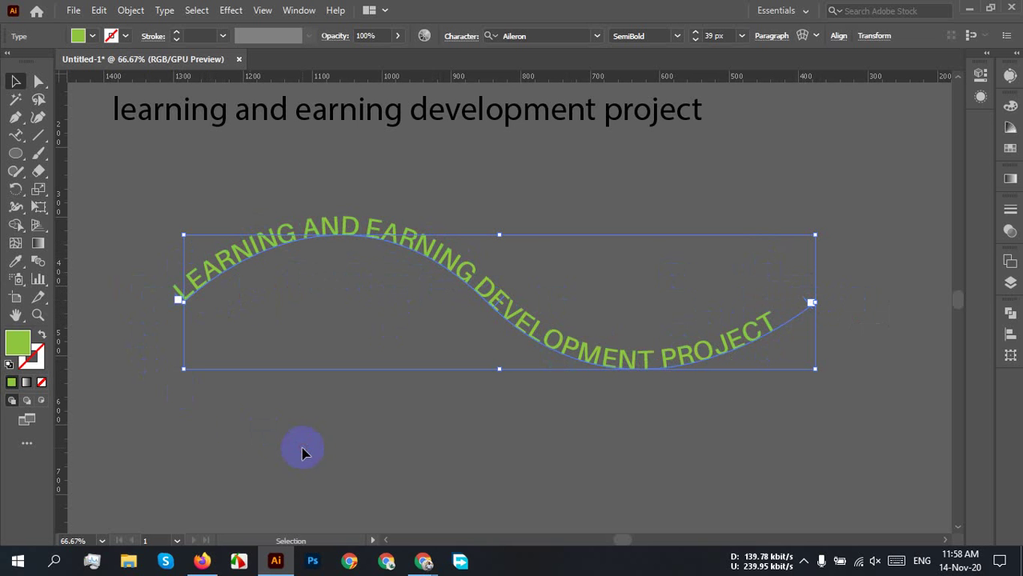
{"action": "left_click", "coordinate": [194, 353]}
{"action": "left_click", "coordinate": [187, 298]}
- Return to the circular texts on the artboard and select the upper one to examine its path and brackets
{"action": "scroll", "coordinate": [658, 313], "scroll_direction": "down", "scroll_amount": 3}
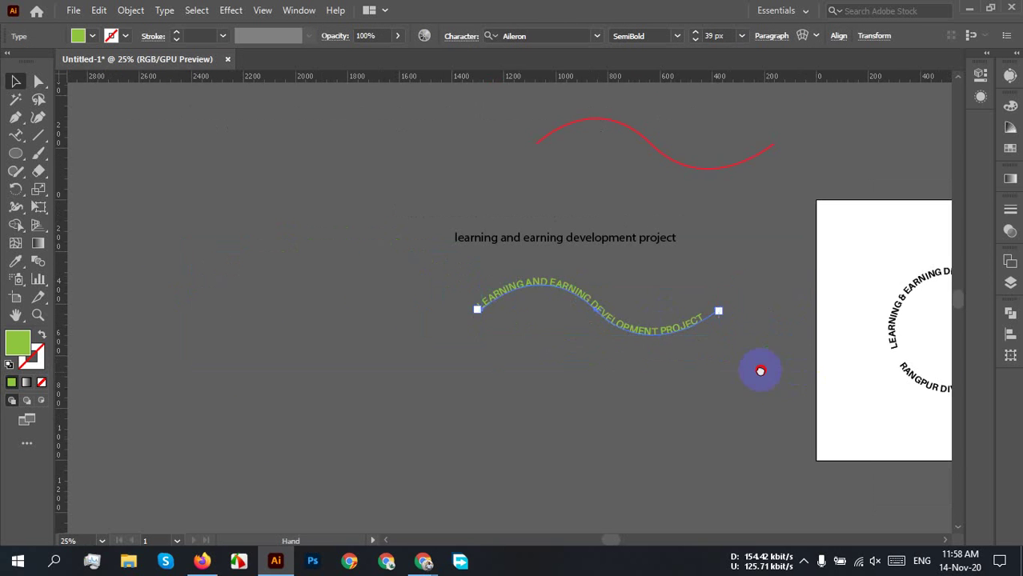
{"action": "left_click_drag", "start_coordinate": [760, 371], "coordinate": [456, 359]}
{"action": "scroll", "coordinate": [423, 331], "scroll_direction": "up", "scroll_amount": 3}
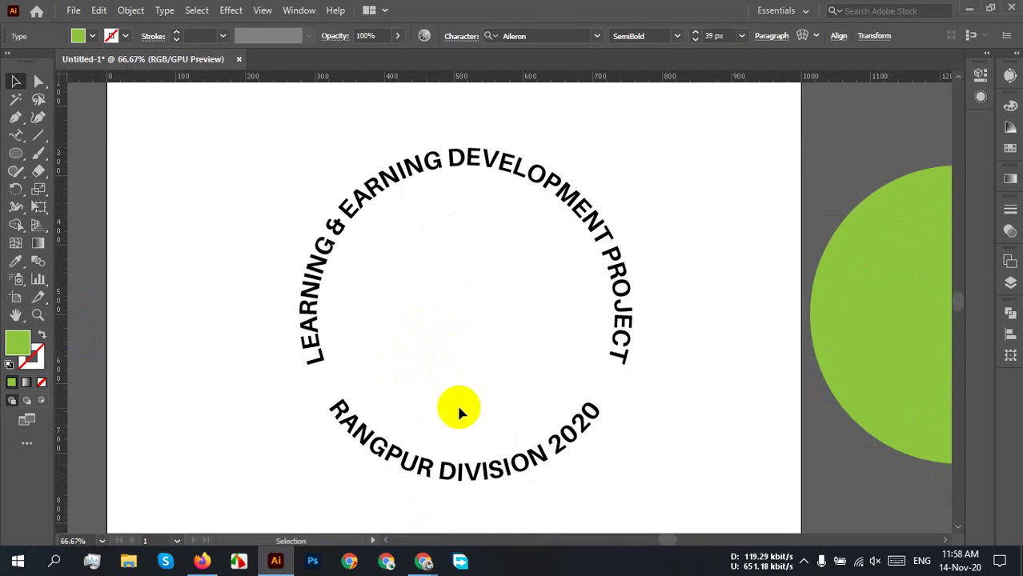
{"action": "scroll", "coordinate": [459, 411], "scroll_direction": "up", "scroll_amount": 1}
{"action": "left_click", "coordinate": [724, 313]}
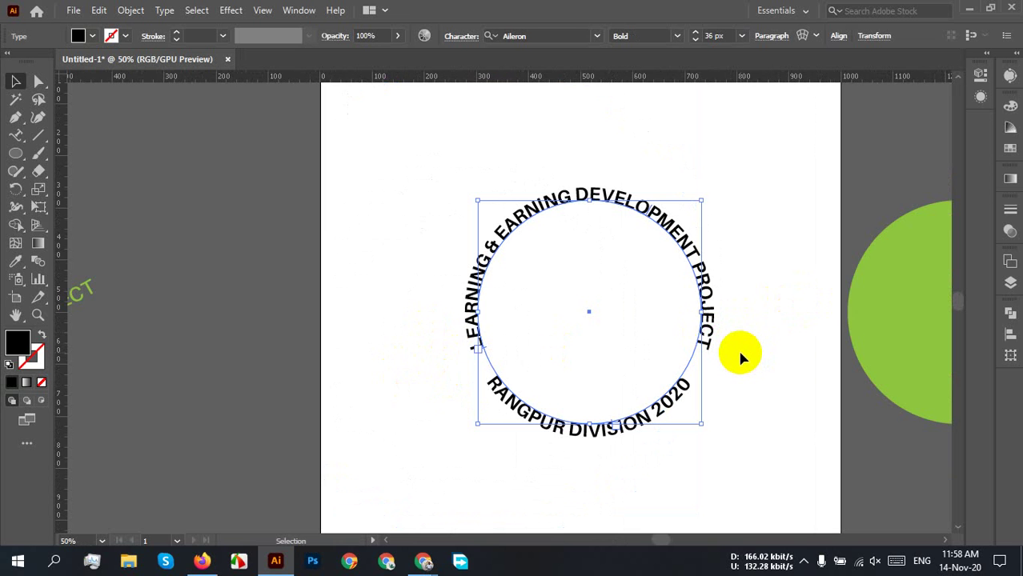
- Try adding extra characters after "PROJECT" in the green wavy text, delete them, and deselect the text
{"action": "scroll", "coordinate": [416, 456], "scroll_direction": "left", "scroll_amount": 5}
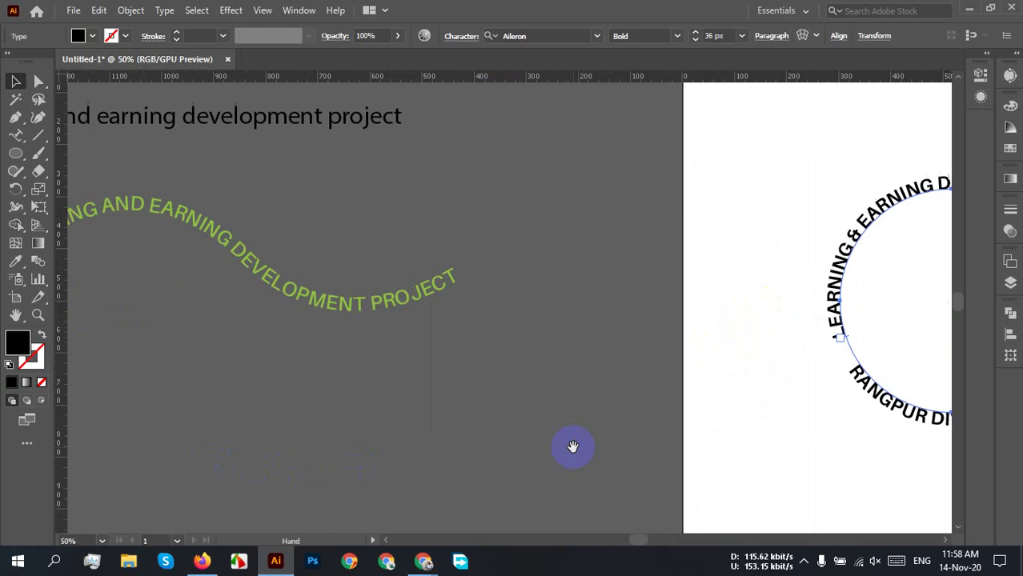
{"action": "scroll", "coordinate": [353, 303], "scroll_direction": "up", "scroll_amount": 2}
{"action": "left_click", "coordinate": [504, 254]}
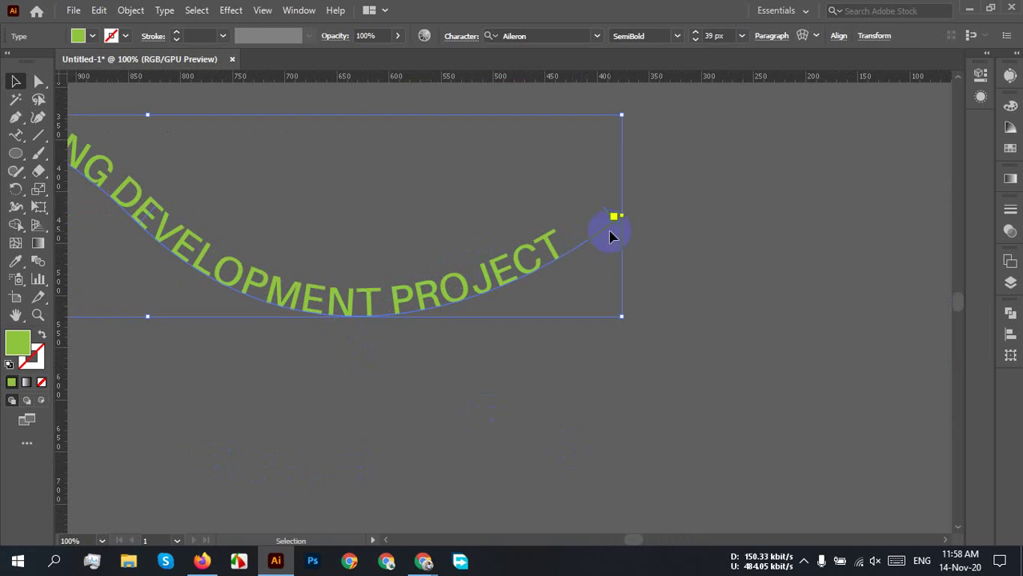
{"action": "double_click", "coordinate": [553, 255]}
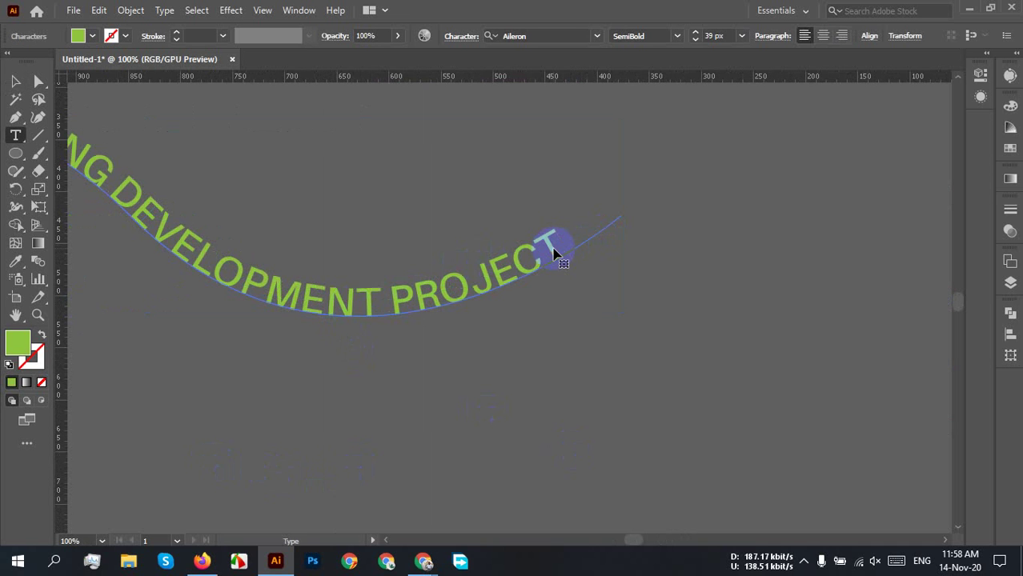
{"action": "type", "text": "ra"}
{"action": "key", "text": "BackSpace"}
{"action": "key", "text": "BackSpace"}
{"action": "key", "text": "BackSpace"}
{"action": "left_click", "coordinate": [561, 355]}
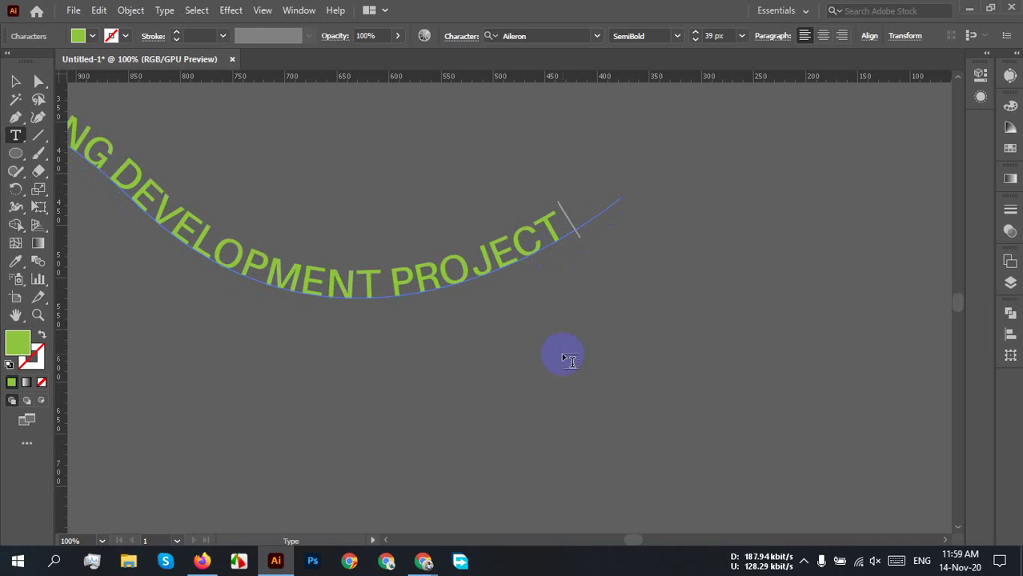
{"action": "left_click", "coordinate": [13, 82]}
{"action": "left_click", "coordinate": [682, 320]}
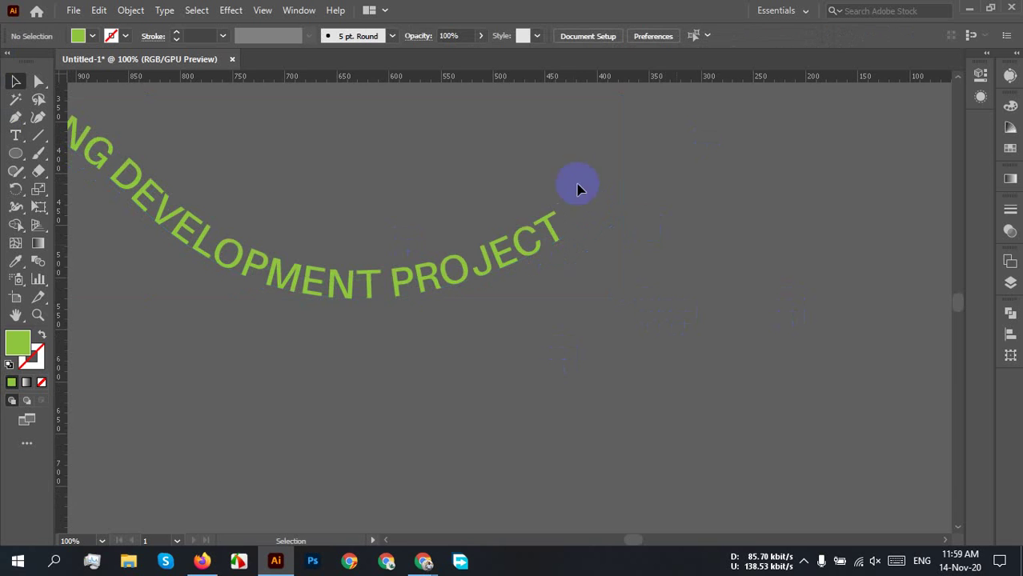
- Try to pull the green wavy text's end bracket beyond the end of its path
{"action": "scroll", "coordinate": [612, 333], "scroll_direction": "down", "scroll_amount": 2}
{"action": "left_click_drag", "start_coordinate": [468, 371], "coordinate": [479, 369]}
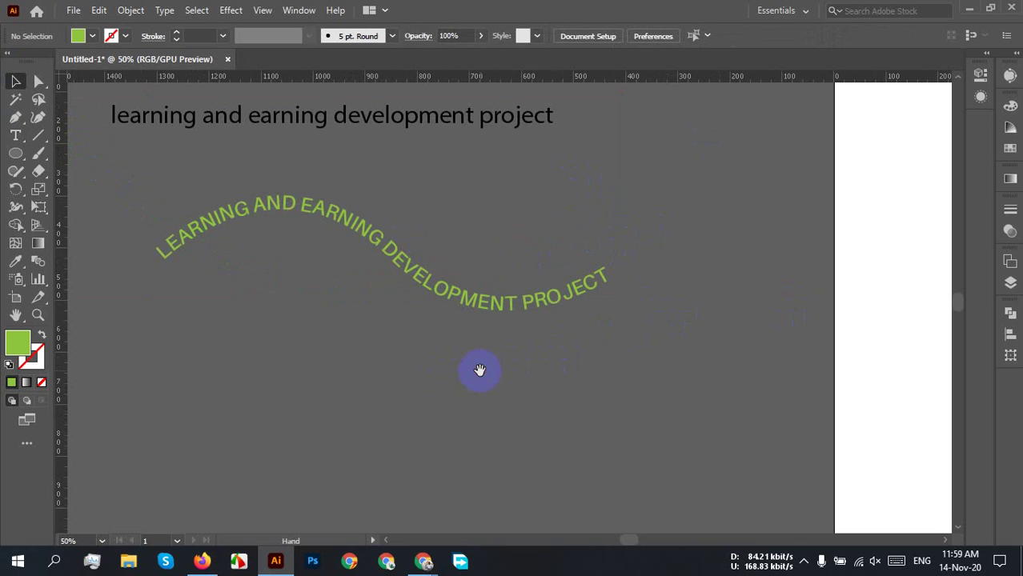
{"action": "left_click", "coordinate": [484, 263]}
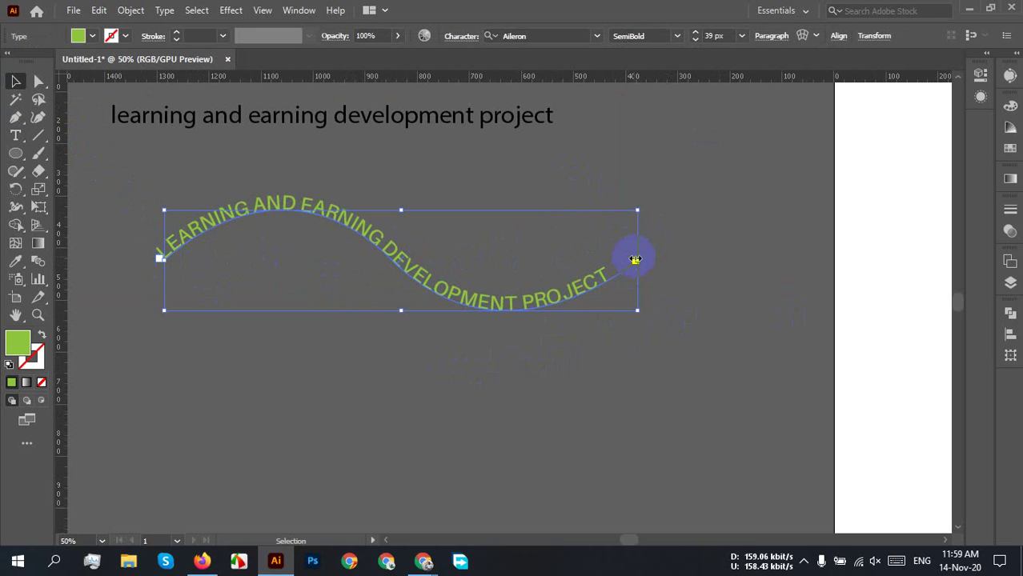
{"action": "left_click_drag", "start_coordinate": [634, 259], "coordinate": [744, 268]}
{"action": "key", "text": "ctrl"}
- Reduce the green wavy text's font size to 23 px
{"action": "left_click", "coordinate": [719, 34]}
{"action": "key", "text": "Down"}
{"action": "key", "text": "Down"}
{"action": "key", "text": "Down"}
{"action": "key", "text": "Down"}
{"action": "key", "text": "Down"}
{"action": "key", "text": "Down"}
{"action": "key", "text": "Down"}
{"action": "key", "text": "Down"}
{"action": "key", "text": "Down"}
{"action": "key", "text": "Down"}
{"action": "key", "text": "Down"}
{"action": "key", "text": "Down"}
{"action": "key", "text": "Down"}
{"action": "key", "text": "Down"}
{"action": "key", "text": "Down"}
{"action": "key", "text": "Down"}
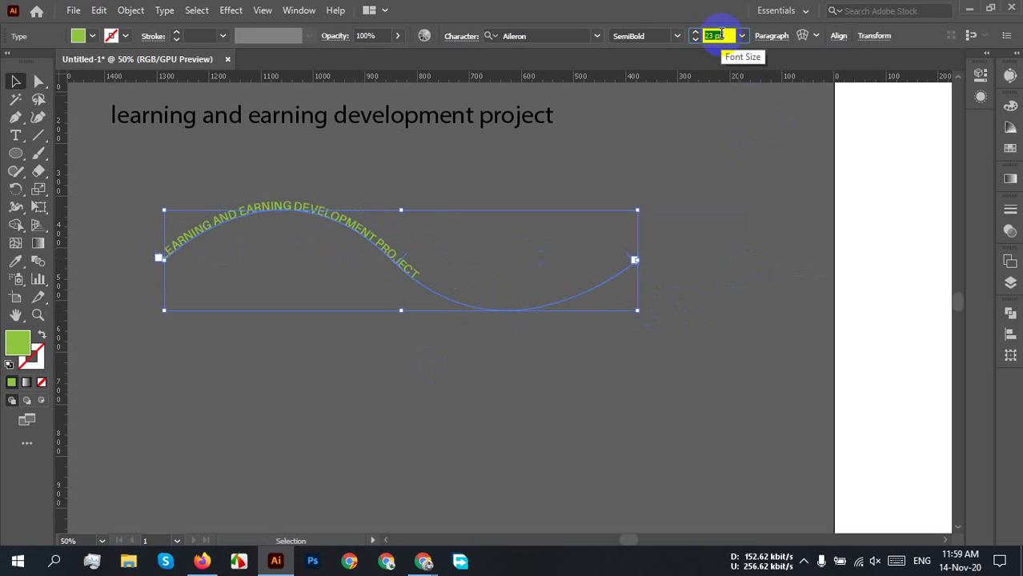
{"action": "left_click", "coordinate": [418, 276]}
{"action": "left_click", "coordinate": [419, 278]}
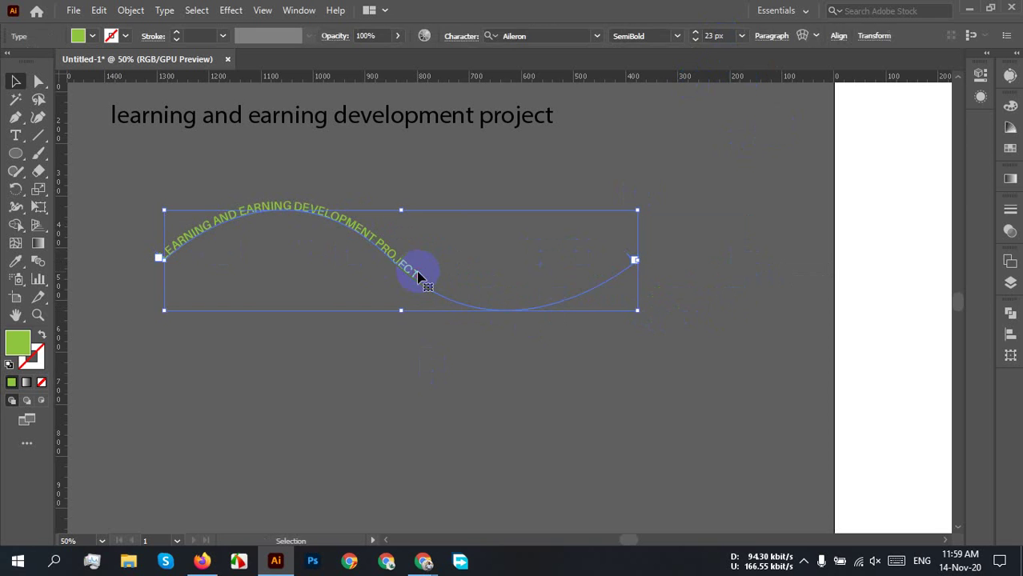
{"action": "key", "text": "t"}
{"action": "left_click", "coordinate": [421, 281]}
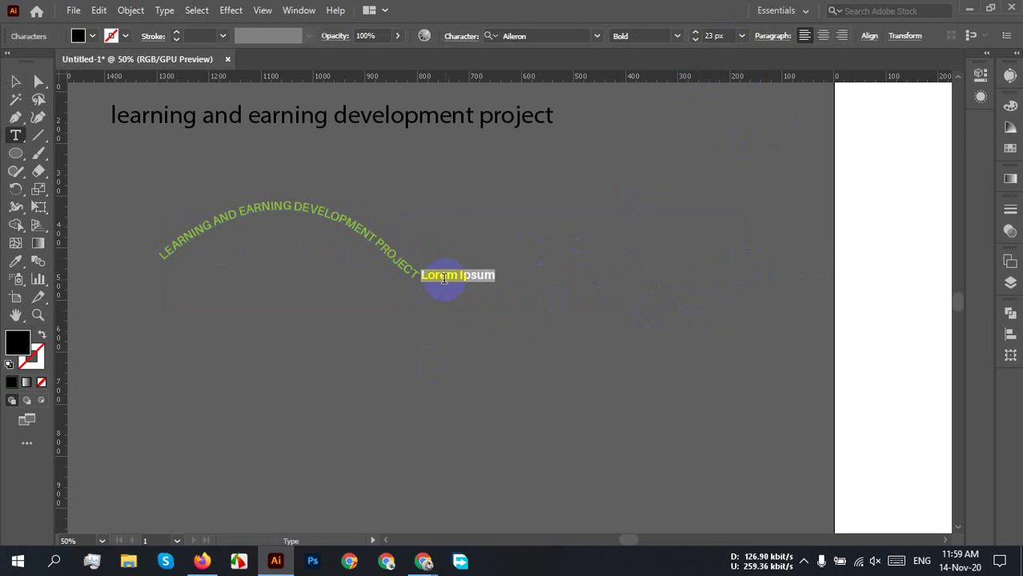
{"action": "left_click", "coordinate": [656, 291]}
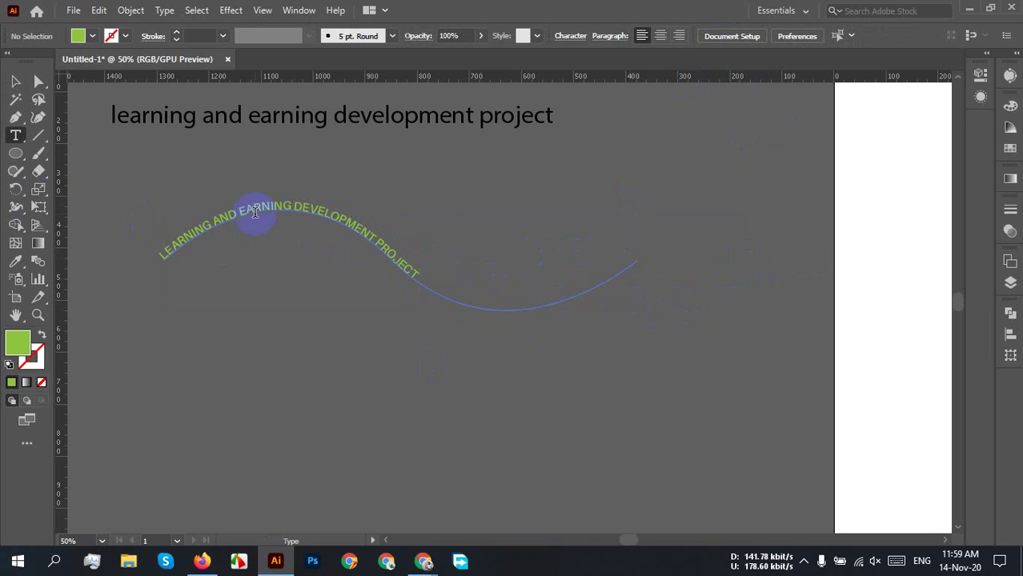
- Append "RANGPUR DIVISION 2020 GFJGKFIRD" after "PROJECT" in the green wavy text
{"action": "left_click", "coordinate": [304, 210]}
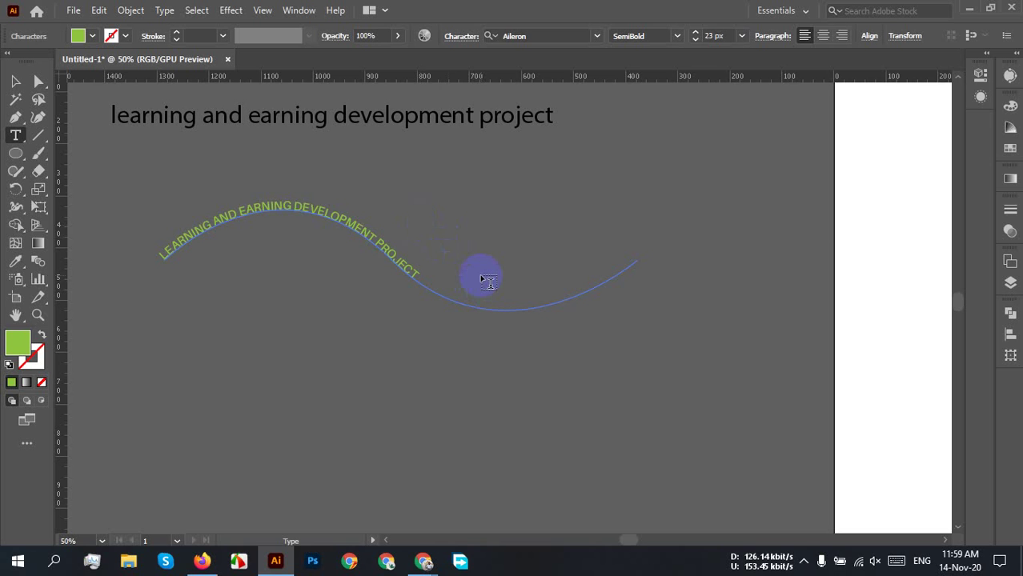
{"action": "key", "text": "End"}
{"action": "key", "text": "BackSpace"}
{"action": "key", "text": "BackSpace"}
{"action": "key", "text": "BackSpace"}
{"action": "key", "text": "BackSpace"}
{"action": "key", "text": "BackSpace"}
{"action": "key", "text": "BackSpace"}
{"action": "type", "text": "RANGPUR"}
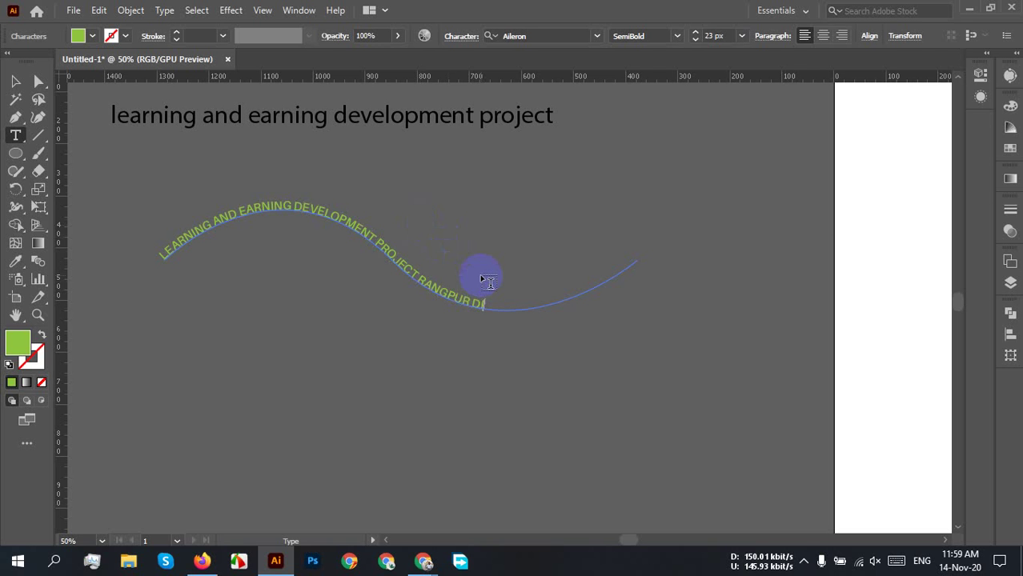
{"action": "type", "text": " DIVISION 2020 GFJGKFIRD"}
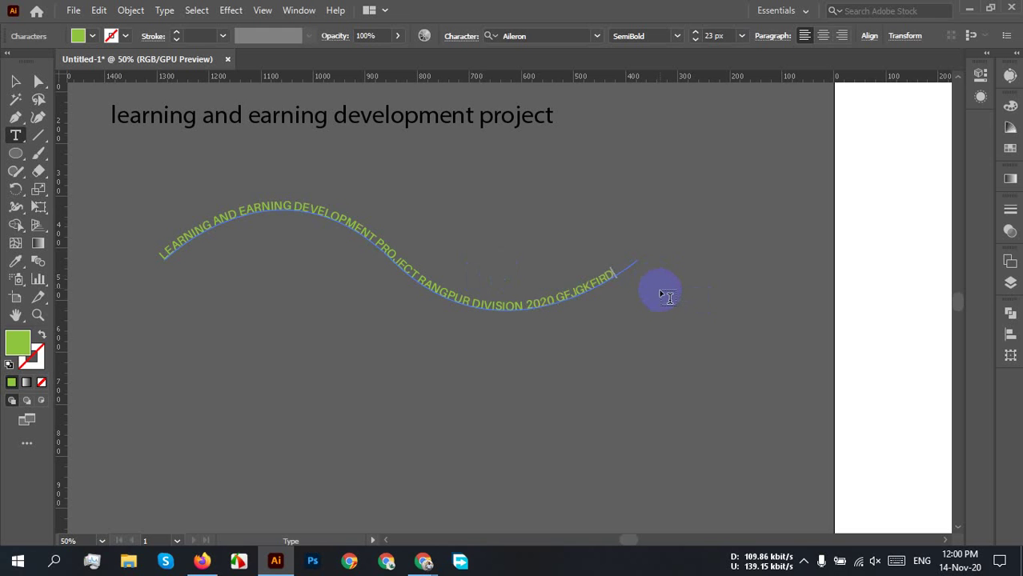
- Remove everything added after "PROJECT" in the green wavy text and leave text editing with the text selected
{"action": "key", "text": "Escape"}
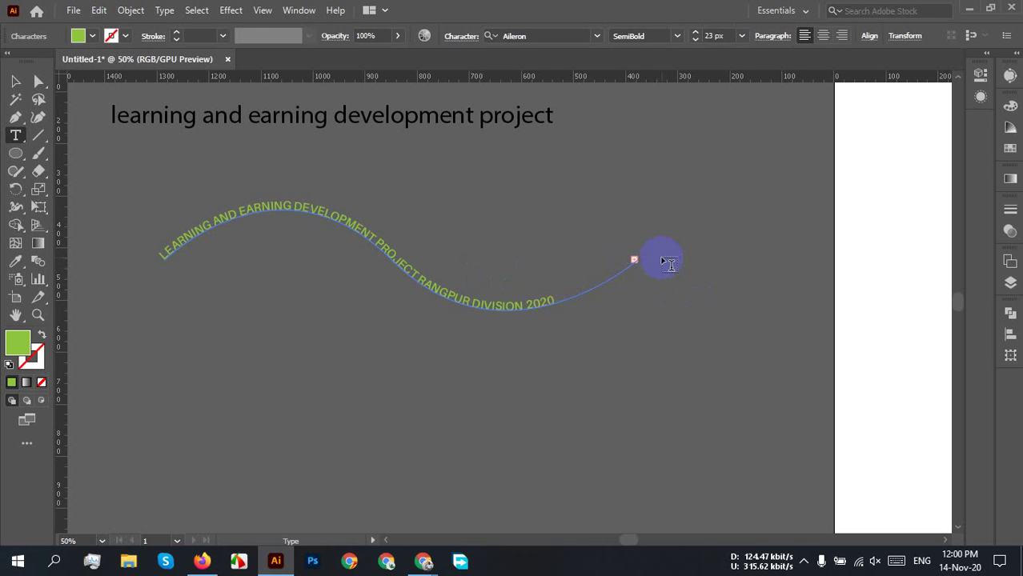
{"action": "key", "text": "ctrl"}
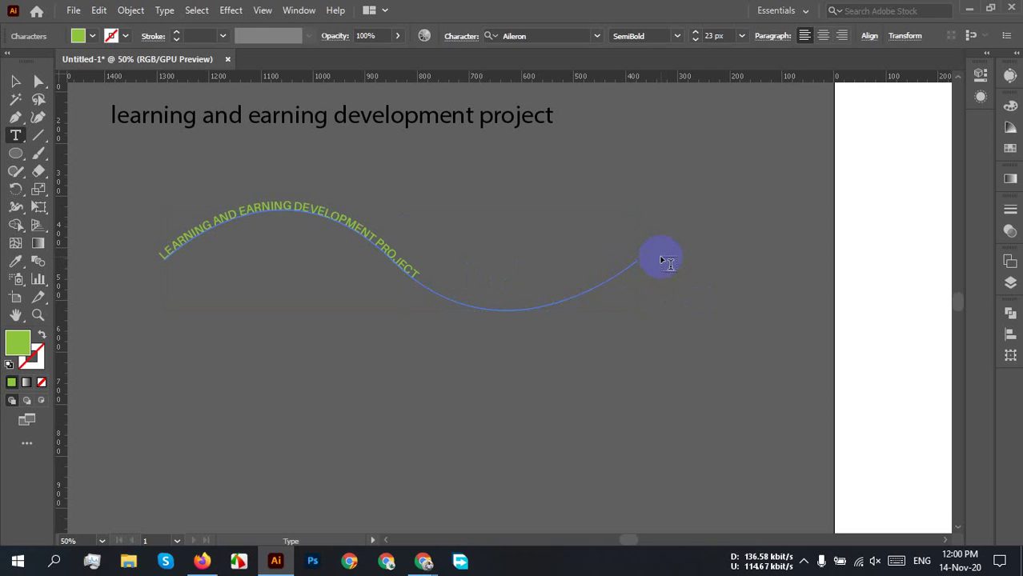
{"action": "key", "text": "ctrl"}
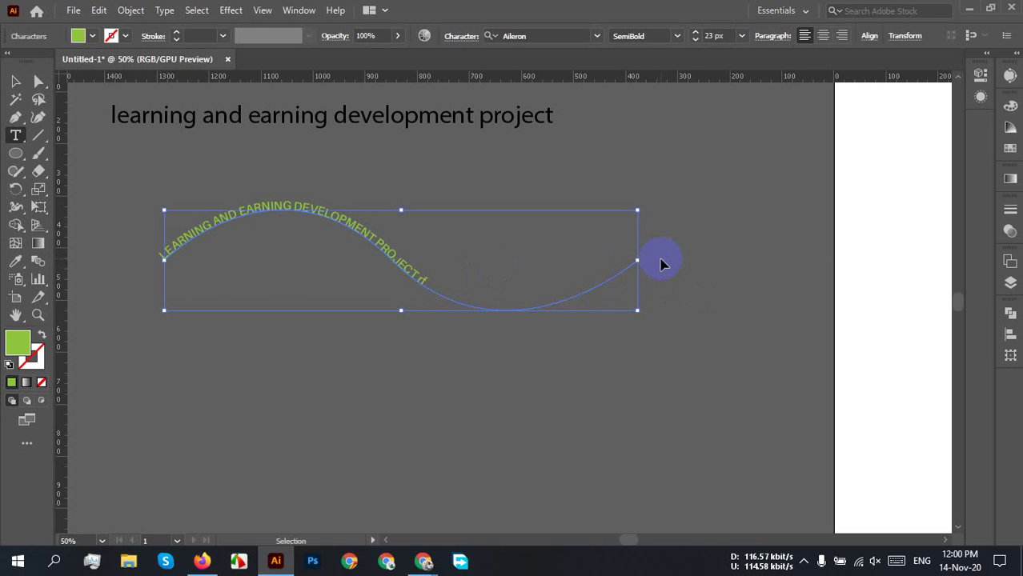
- Increase the green wavy text's font size to 37 px in small increments, and deselect it
{"action": "key", "text": "ctrl+shift+period"}
{"action": "key", "text": "ctrl+shift+period"}
{"action": "key", "text": "ctrl+shift+period"}
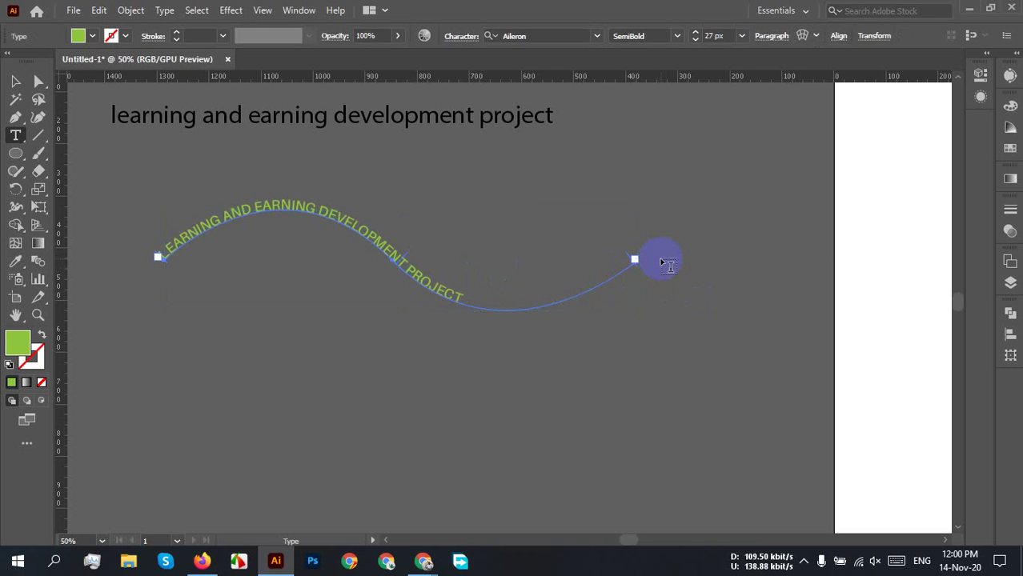
{"action": "key", "text": "ctrl+shift+period"}
{"action": "key", "text": "ctrl+shift+period"}
{"action": "key", "text": "ctrl+shift+period"}
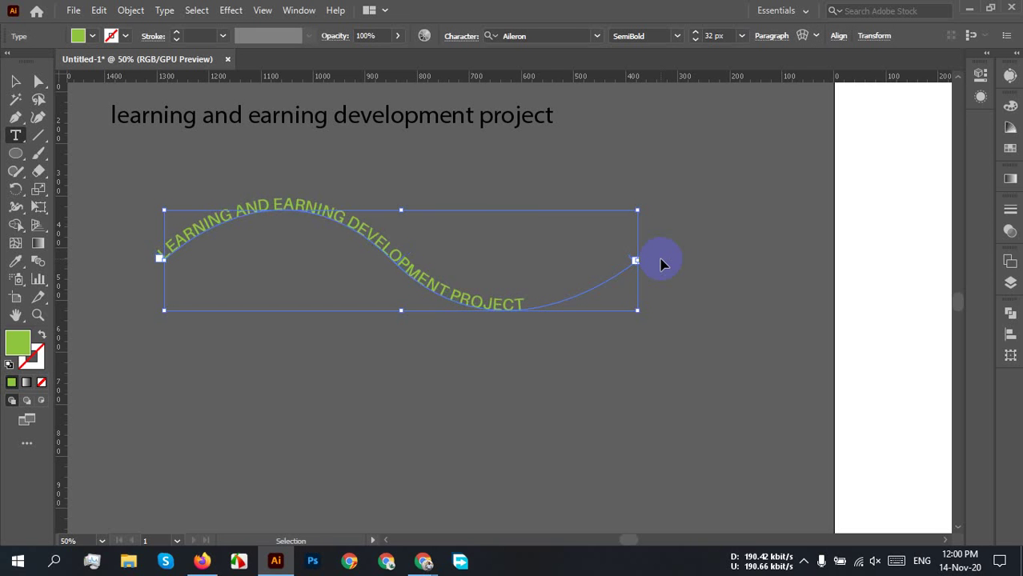
{"action": "key", "text": "ctrl+shift+period"}
{"action": "key", "text": "ctrl+shift+period"}
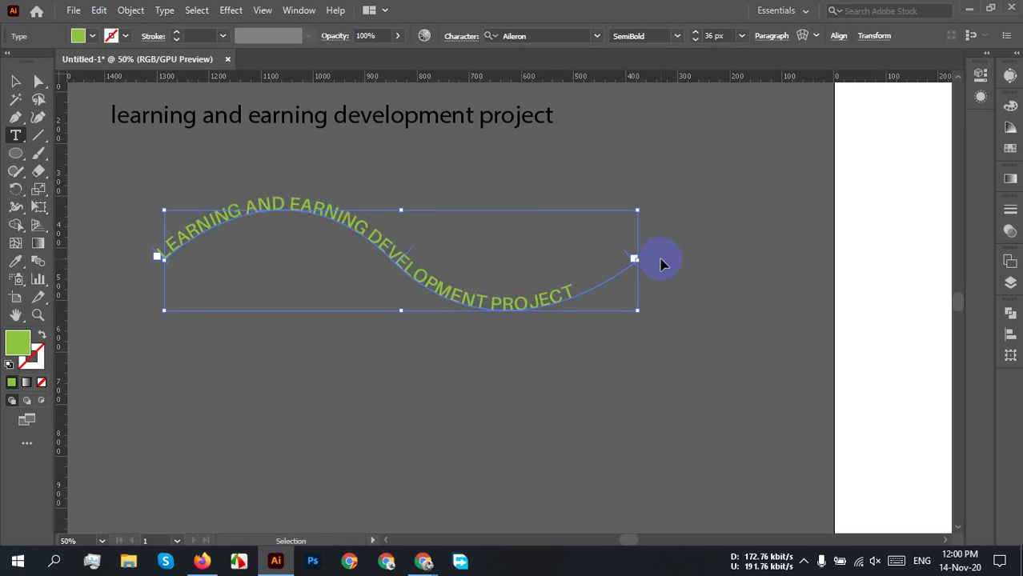
{"action": "key", "text": "ctrl+shift+period"}
{"action": "left_click", "coordinate": [16, 82]}
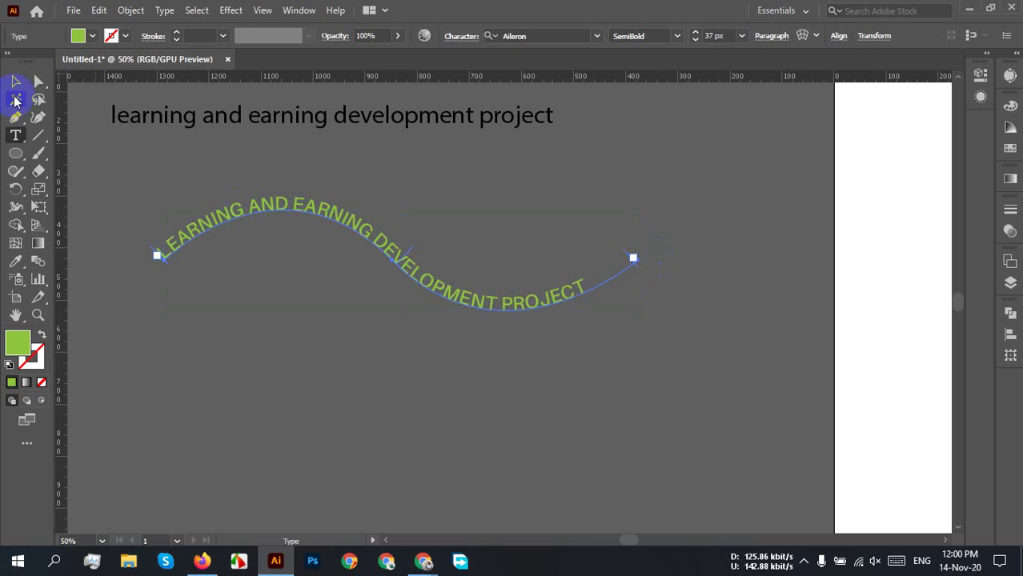
{"action": "left_click", "coordinate": [656, 407]}
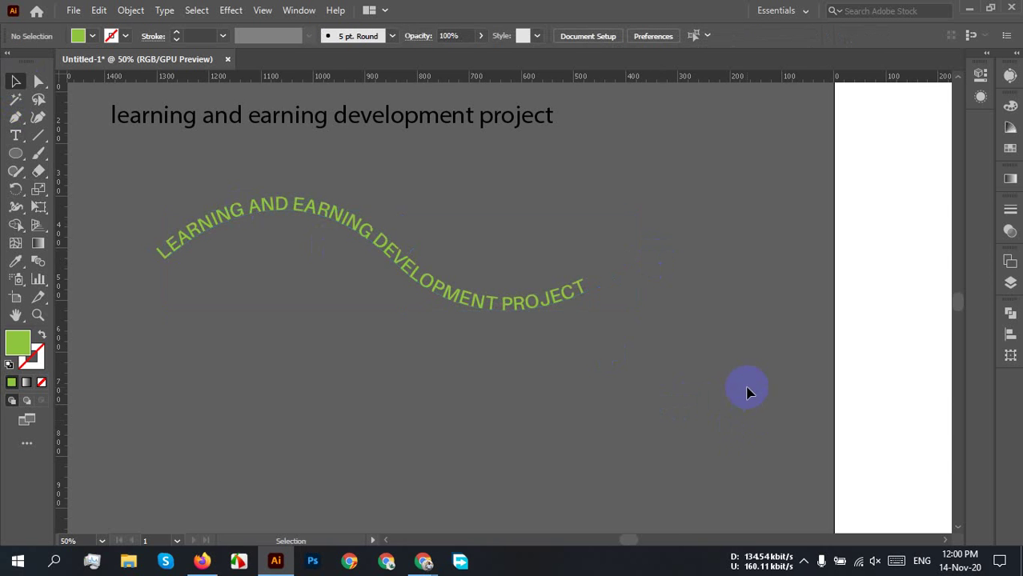
- Return to the circular texts on the artboard and select the lower and upper ones in turn to examine their paths
{"action": "scroll", "coordinate": [744, 388], "scroll_direction": "down", "scroll_amount": 2}
{"action": "left_click_drag", "start_coordinate": [727, 371], "coordinate": [247, 372]}
{"action": "scroll", "coordinate": [524, 376], "scroll_direction": "up", "scroll_amount": 3}
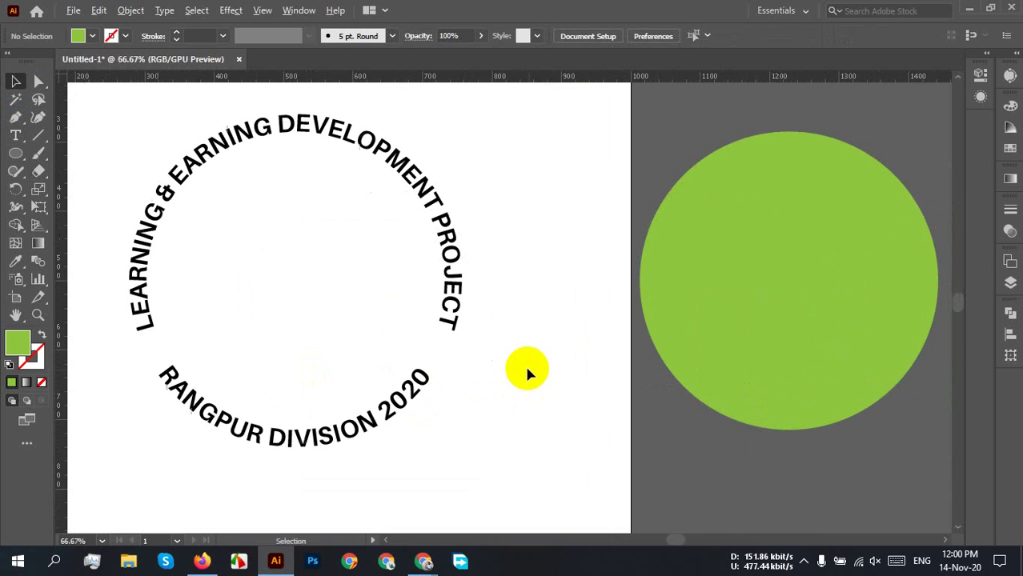
{"action": "left_click", "coordinate": [480, 440]}
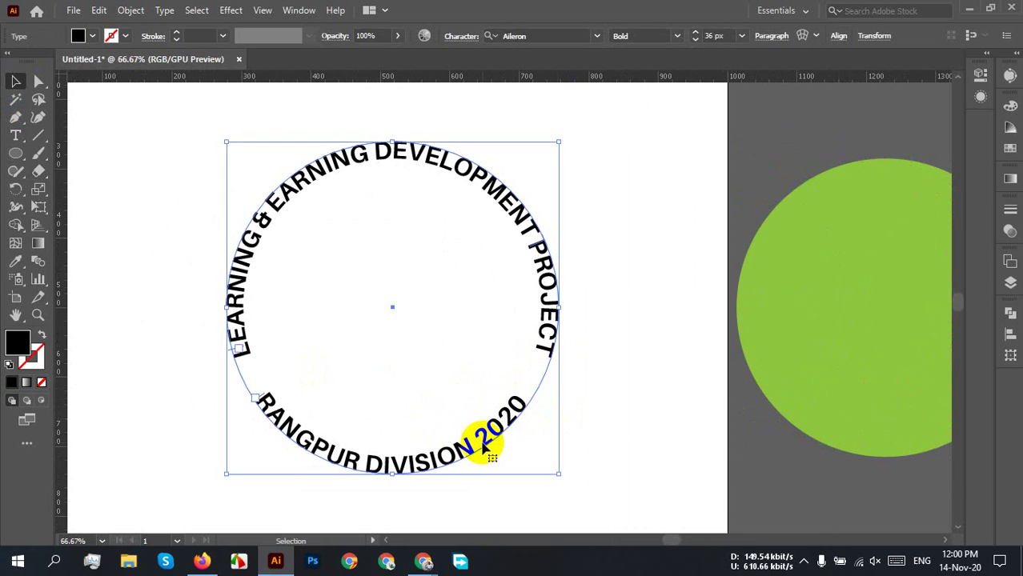
{"action": "left_click_drag", "start_coordinate": [488, 440], "coordinate": [548, 280]}
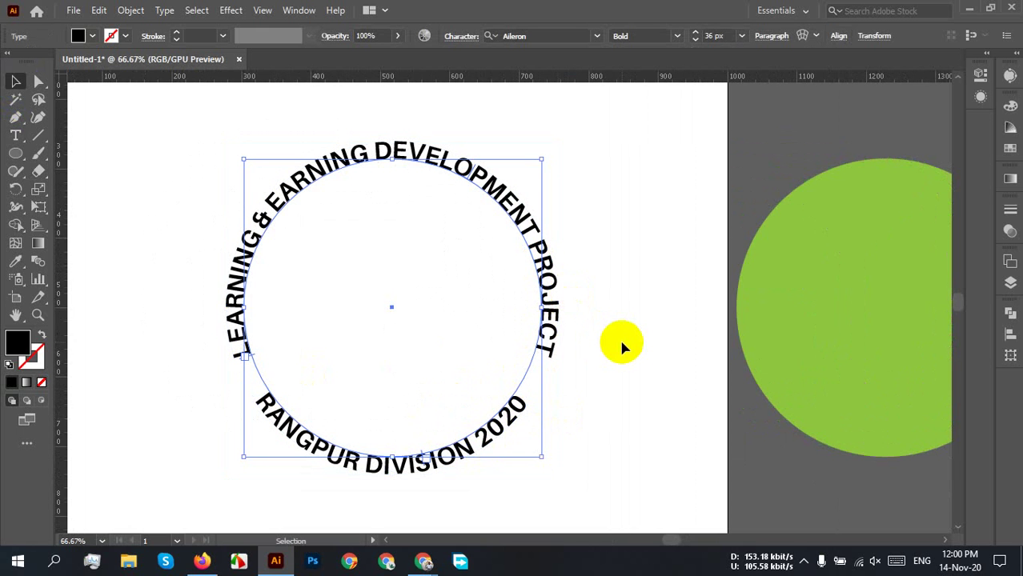
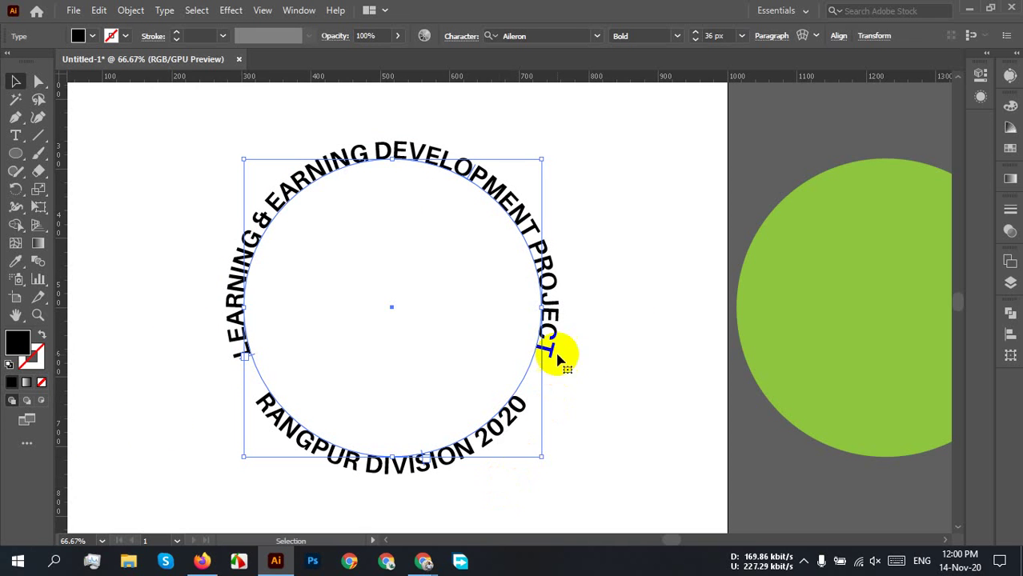
{"action": "left_click_drag", "start_coordinate": [603, 241], "coordinate": [609, 384]}
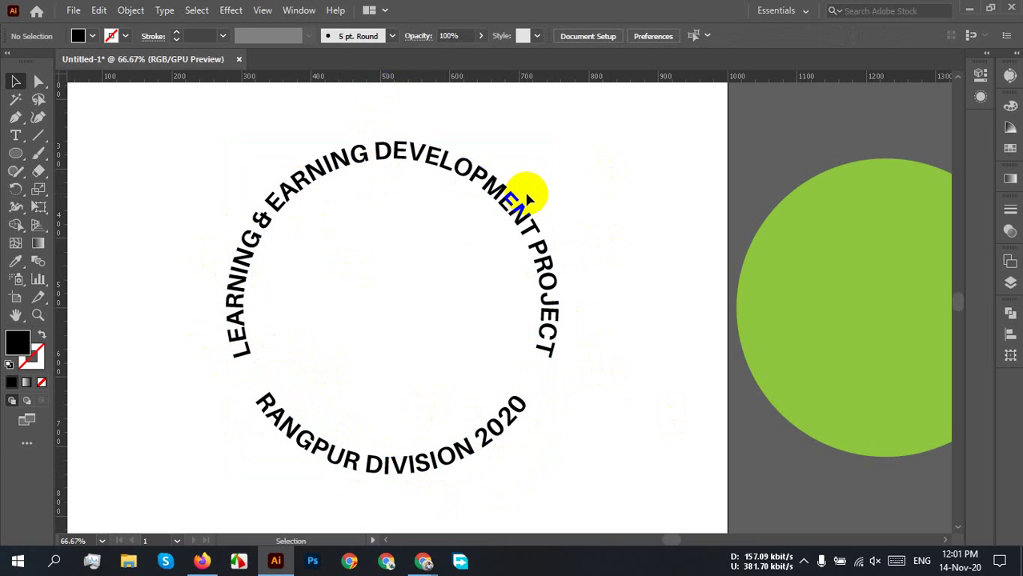
- Move the upper circular text's end bracket around its path to the gap before "RANGPUR", and compare both text paths
{"action": "left_click", "coordinate": [530, 276]}
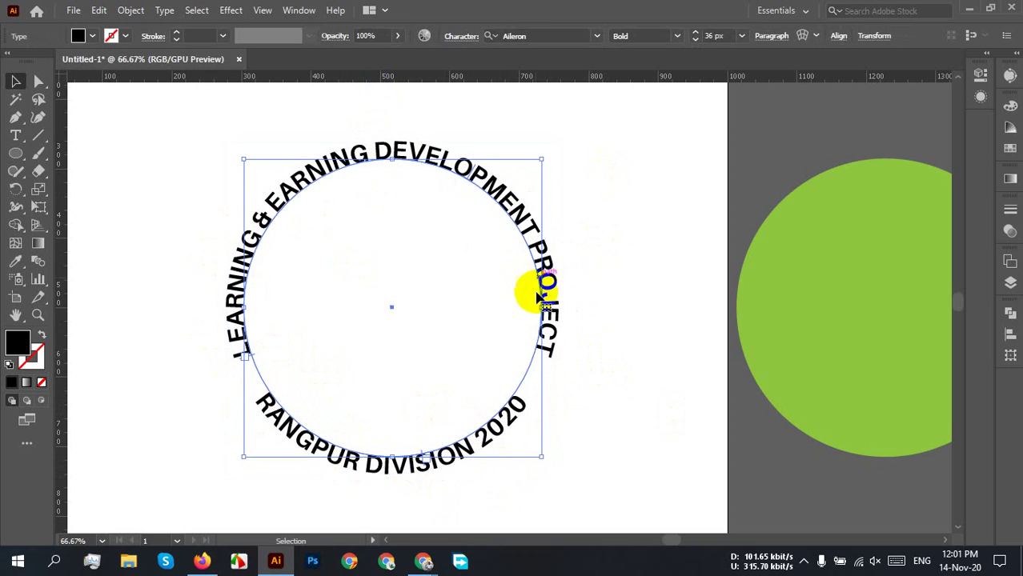
{"action": "mouse_move", "coordinate": [275, 397]}
{"action": "left_mouse_down"}
{"action": "mouse_move", "coordinate": [247, 347]}
{"action": "mouse_move", "coordinate": [249, 356]}
{"action": "mouse_move", "coordinate": [256, 350]}
{"action": "left_mouse_up"}
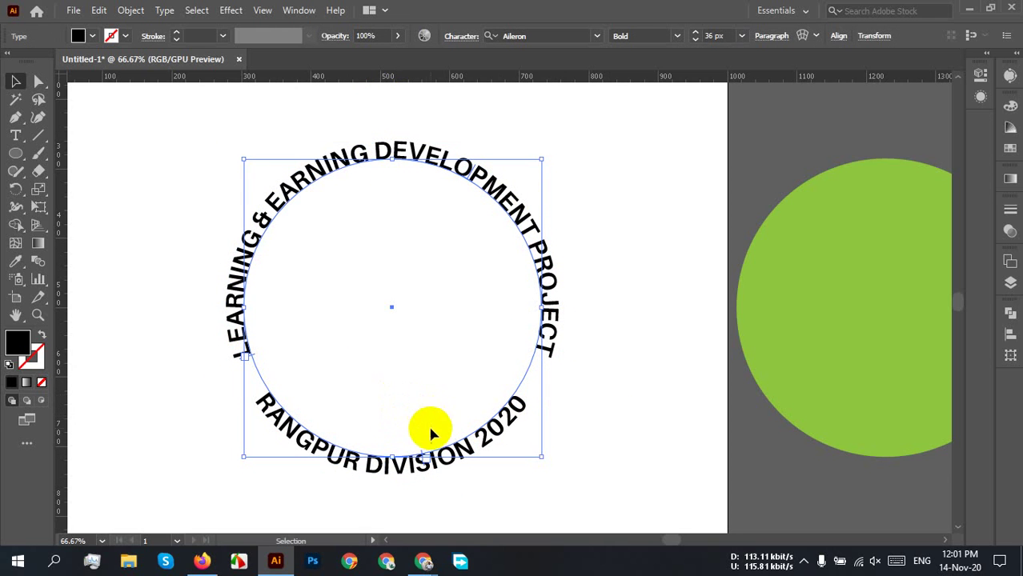
{"action": "left_click_drag", "start_coordinate": [423, 444], "coordinate": [219, 402]}
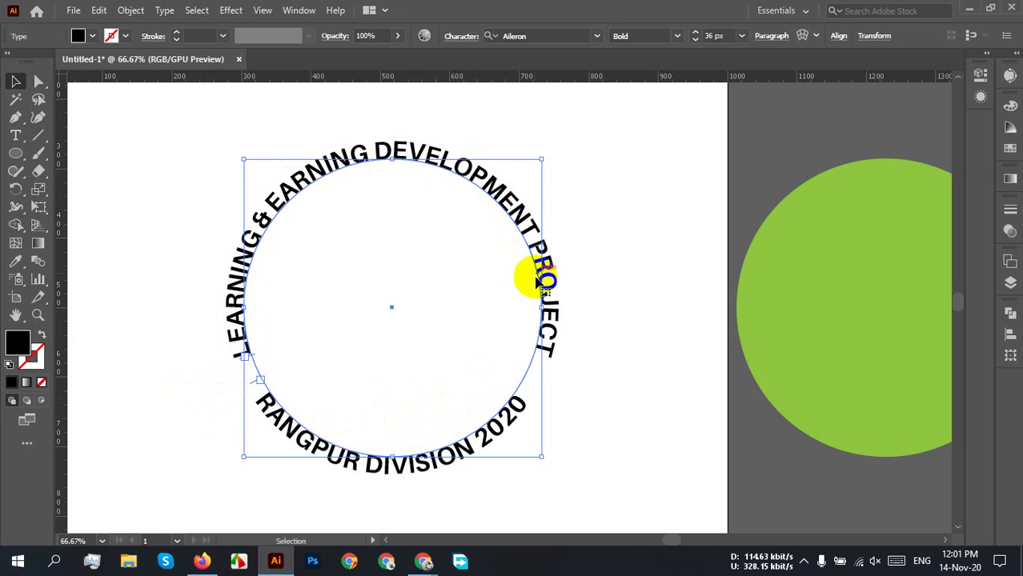
{"action": "left_click", "coordinate": [465, 469]}
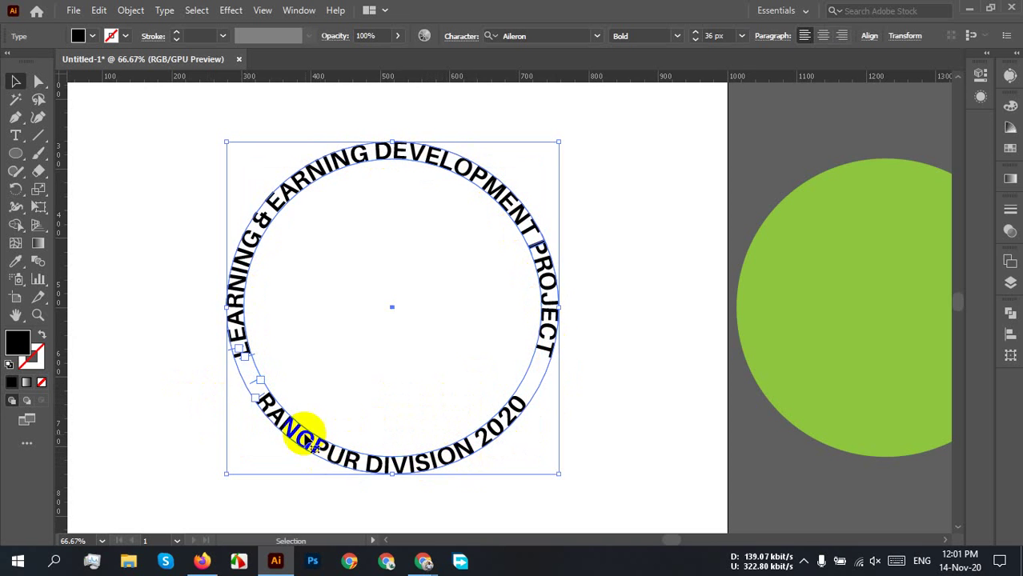
{"action": "left_click", "coordinate": [310, 350]}
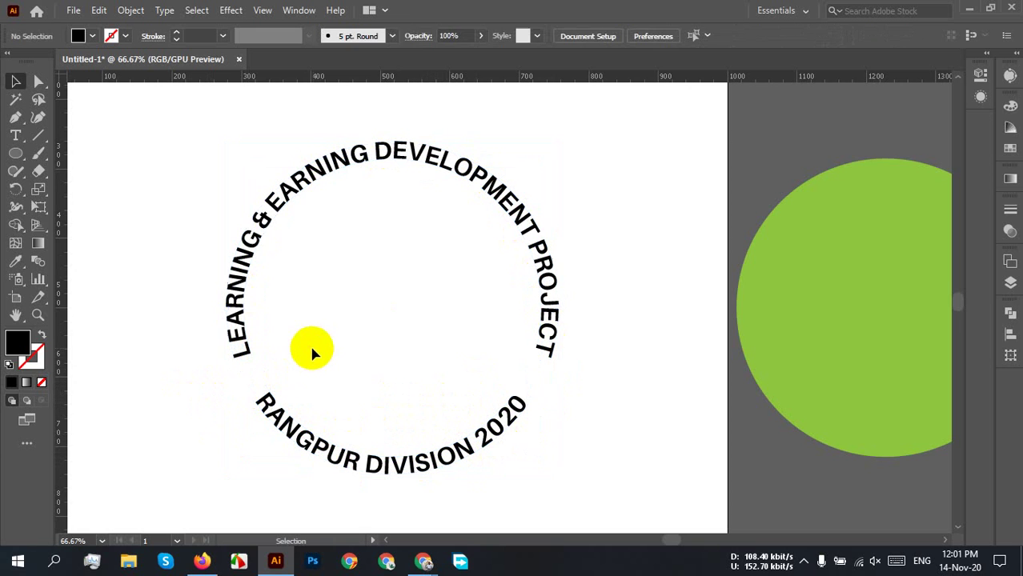
- Pull the upper circular text's end bracket back along its path until "DEVELOPMENT PROJECT" is cut off
{"action": "left_click", "coordinate": [249, 352]}
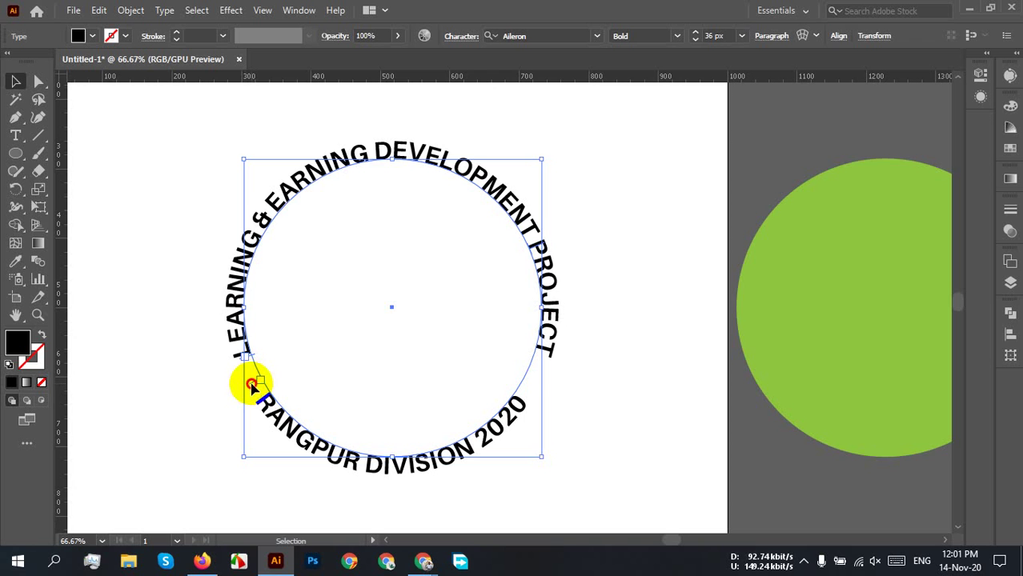
{"action": "left_click_drag", "start_coordinate": [251, 387], "coordinate": [562, 264]}
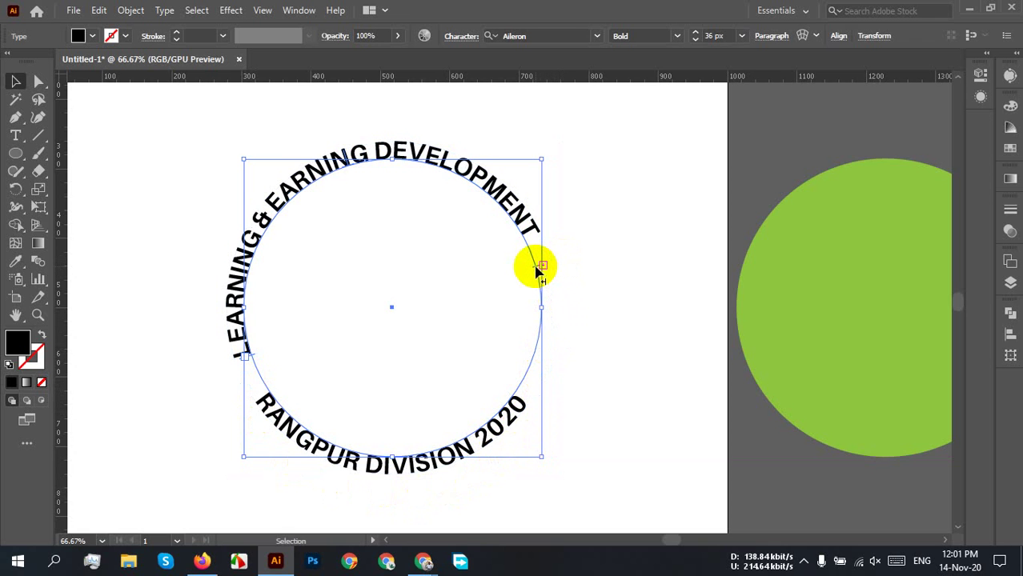
{"action": "left_click_drag", "start_coordinate": [539, 265], "coordinate": [509, 218]}
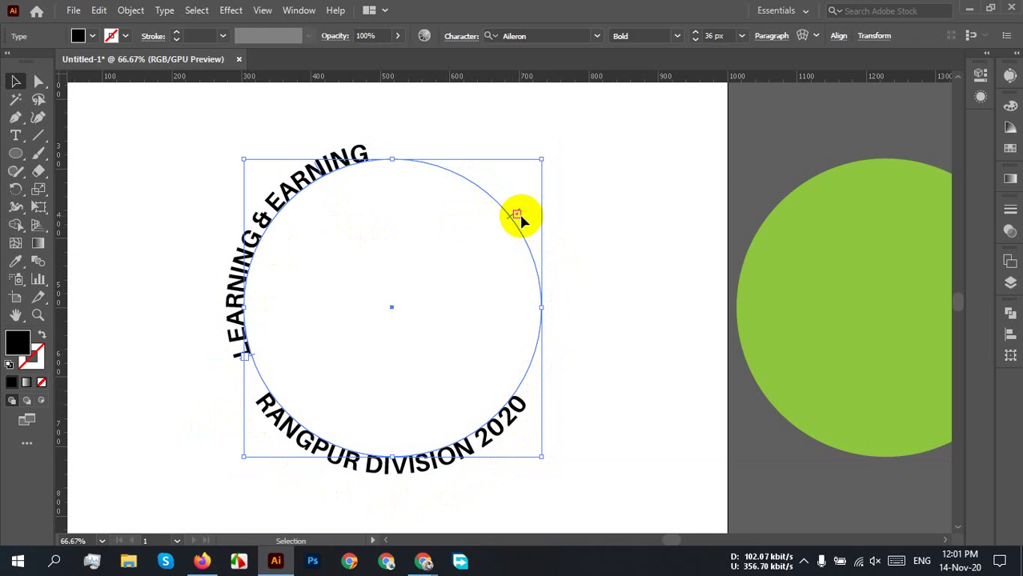
- Extend the upper circular text's end bracket around to the lower part of its path near "RANGPUR", and deselect the text
{"action": "left_click_drag", "start_coordinate": [512, 218], "coordinate": [237, 469]}
{"action": "left_click_drag", "start_coordinate": [225, 453], "coordinate": [225, 455]}
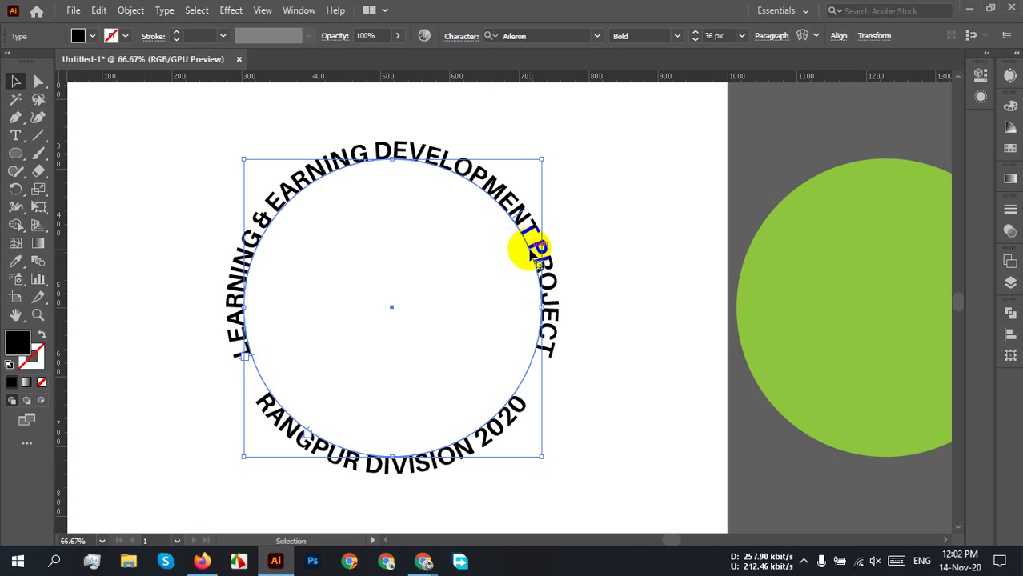
{"action": "left_click", "coordinate": [632, 416]}
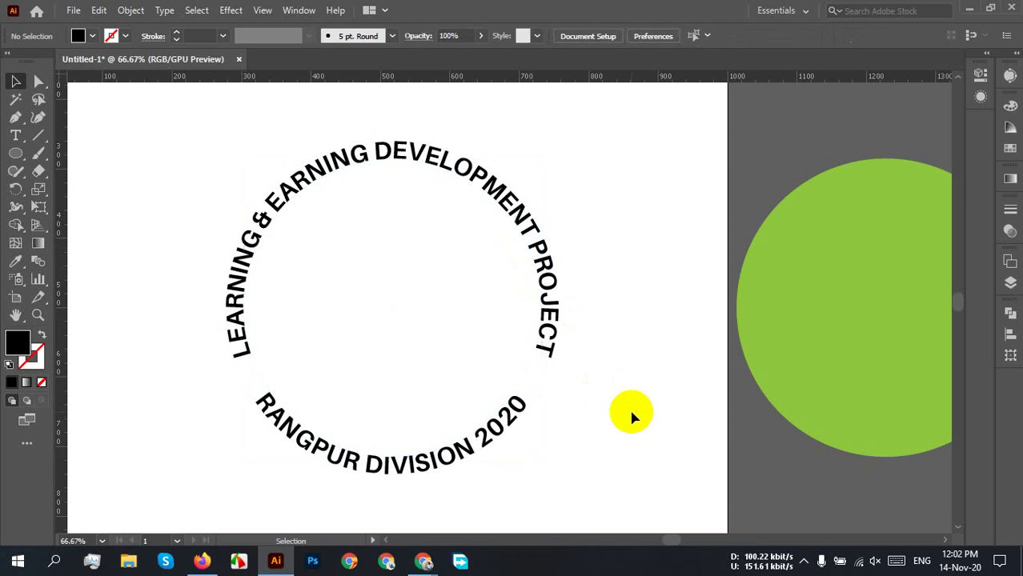
- Scale both circular texts down together about their shared centre to a font size of about 22 px, and reselect them
{"action": "left_click_drag", "start_coordinate": [598, 253], "coordinate": [448, 524]}
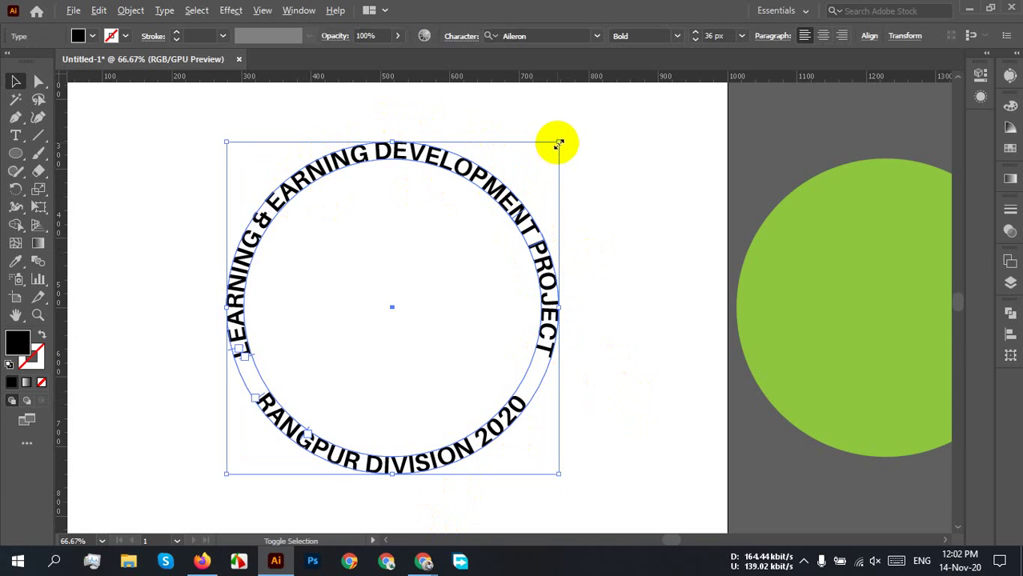
{"action": "left_click_drag", "start_coordinate": [559, 145], "coordinate": [495, 207]}
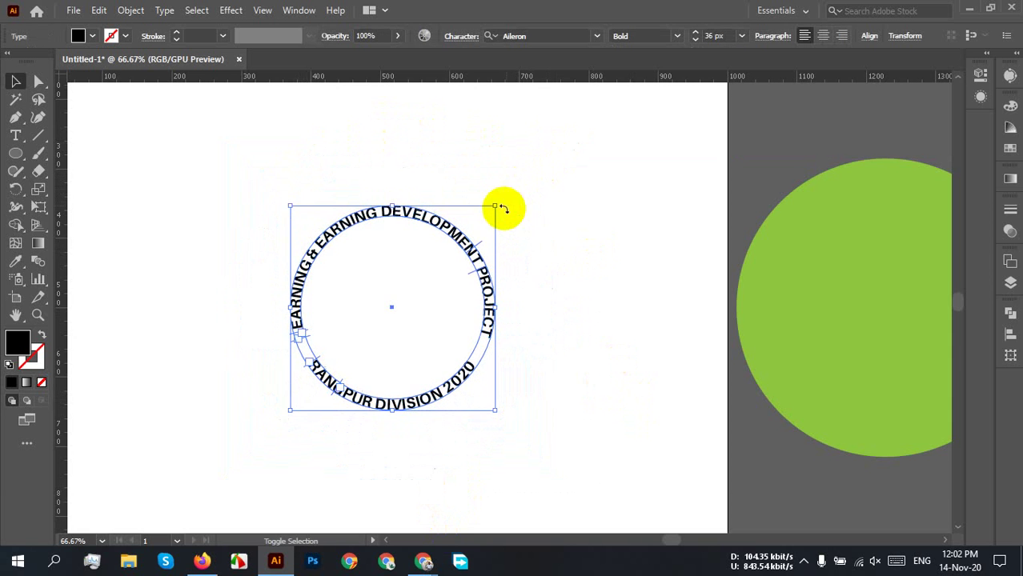
{"action": "left_click", "coordinate": [530, 269]}
{"action": "scroll", "coordinate": [528, 268], "scroll_direction": "down", "scroll_amount": 3}
{"action": "scroll", "coordinate": [518, 256], "scroll_direction": "up", "scroll_amount": 4}
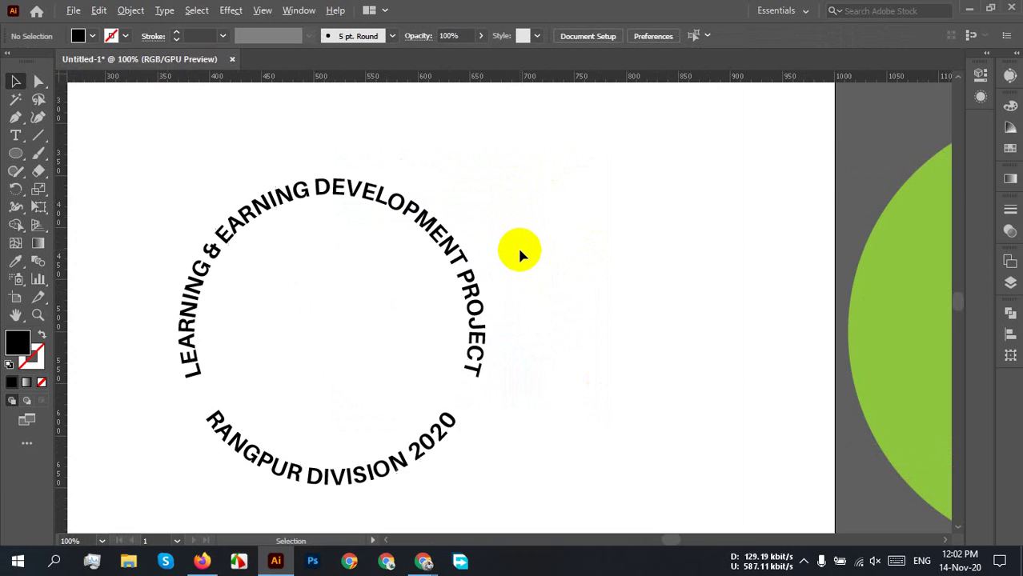
{"action": "scroll", "coordinate": [516, 251], "scroll_direction": "up", "scroll_amount": 3}
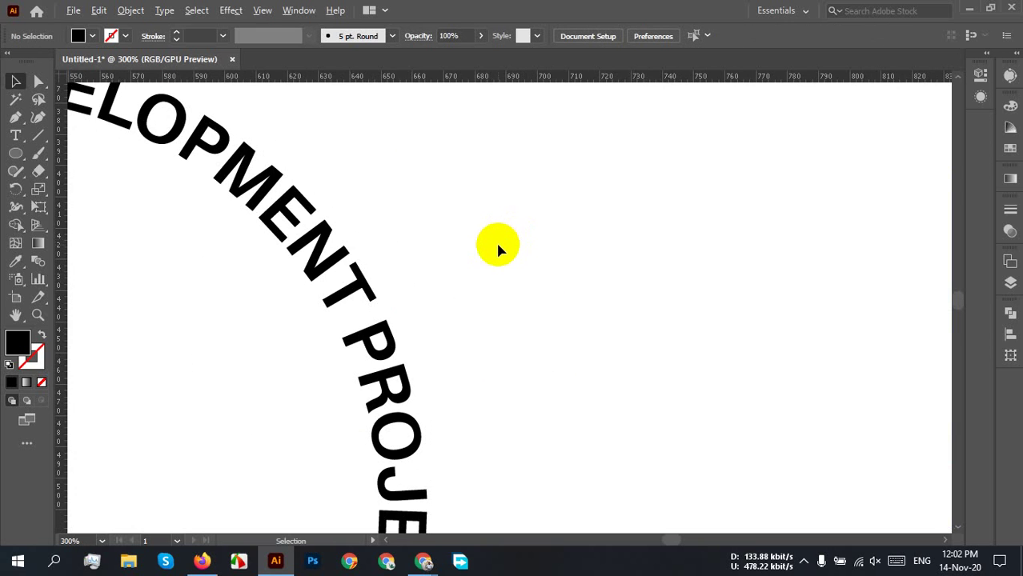
{"action": "scroll", "coordinate": [497, 248], "scroll_direction": "down", "scroll_amount": 1}
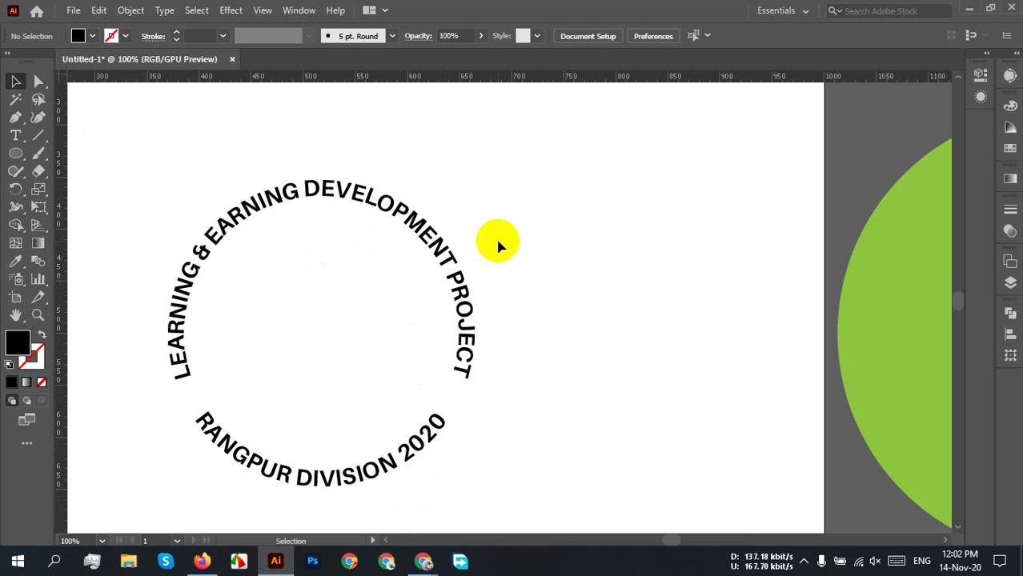
{"action": "left_click", "coordinate": [482, 290]}
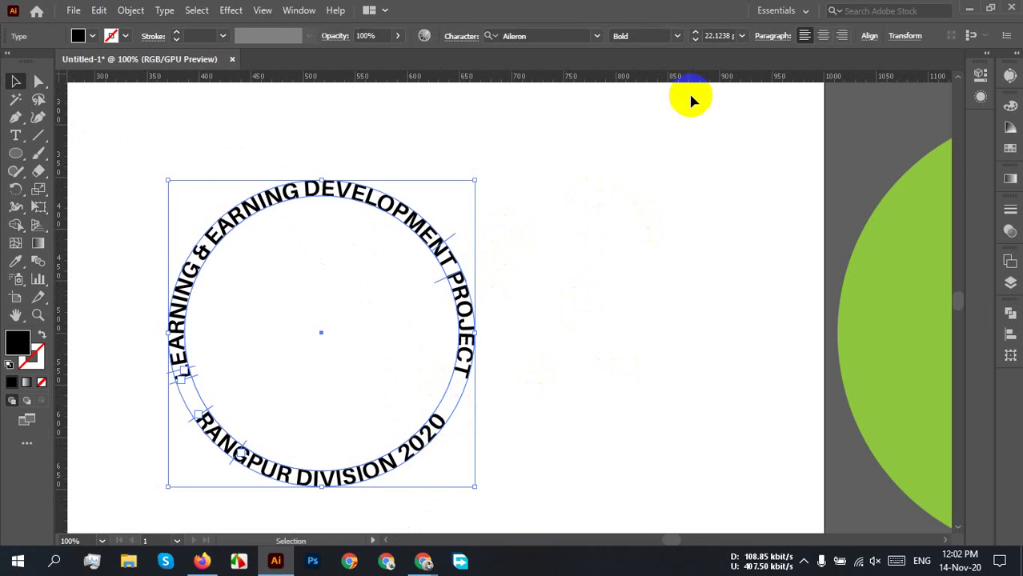
- Look through the font styles available for the two circular texts, and deselect them
{"action": "left_click", "coordinate": [673, 36]}
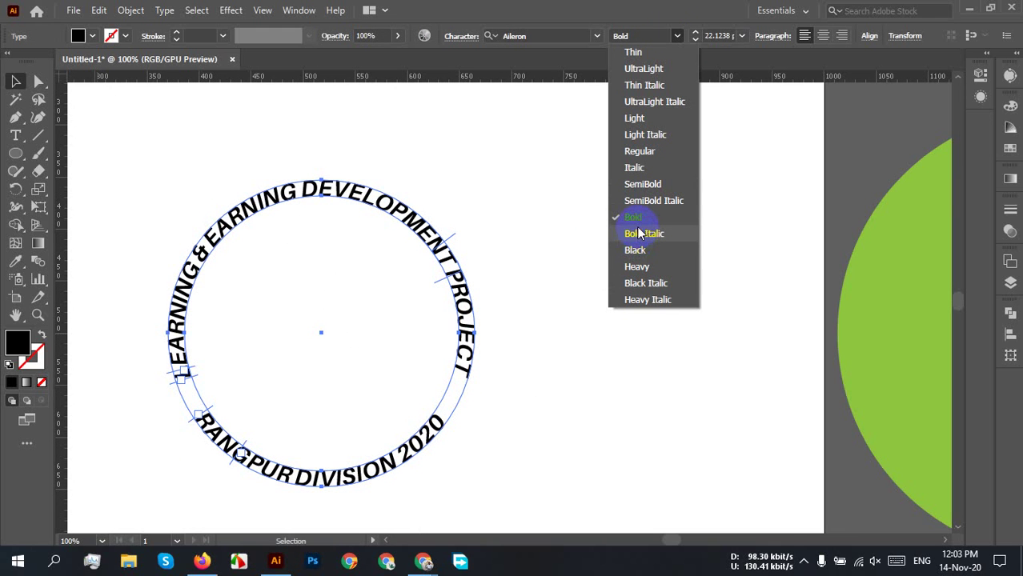
{"action": "left_click", "coordinate": [728, 344]}
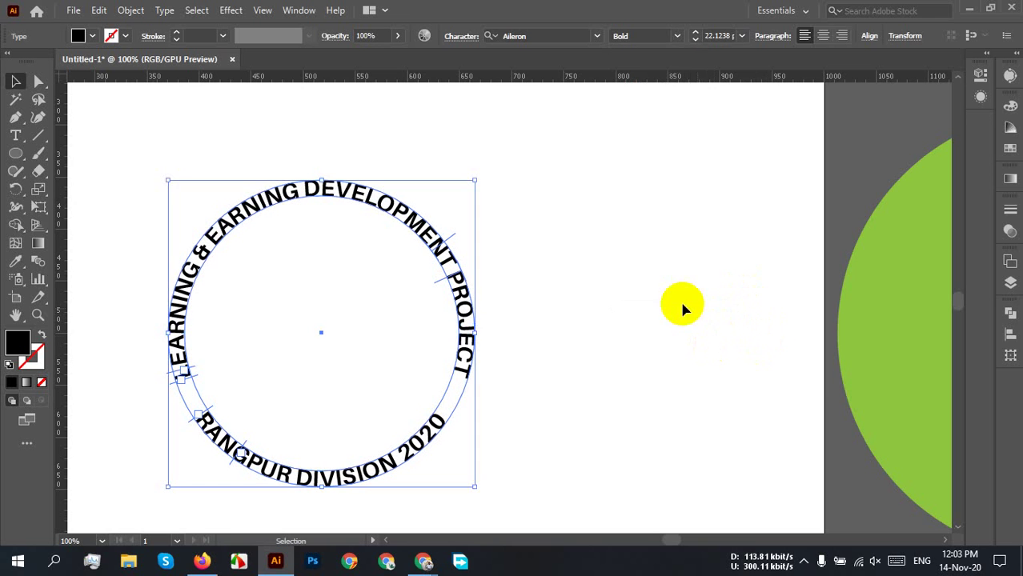
{"action": "left_click", "coordinate": [543, 299]}
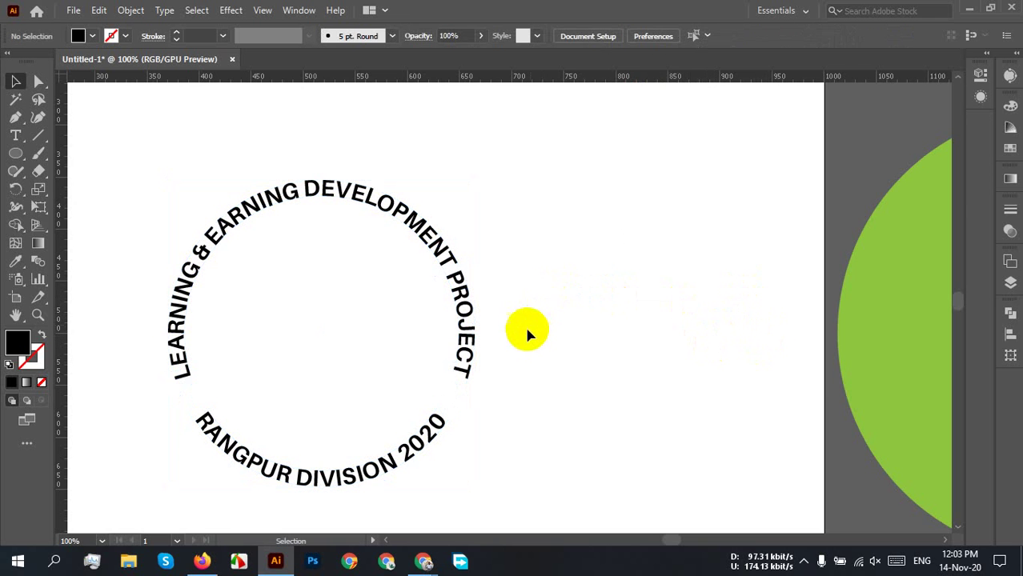
- Move both circular texts together to the artboard's left edge, and select the nearest green circle
{"action": "left_click_drag", "start_coordinate": [556, 306], "coordinate": [481, 428]}
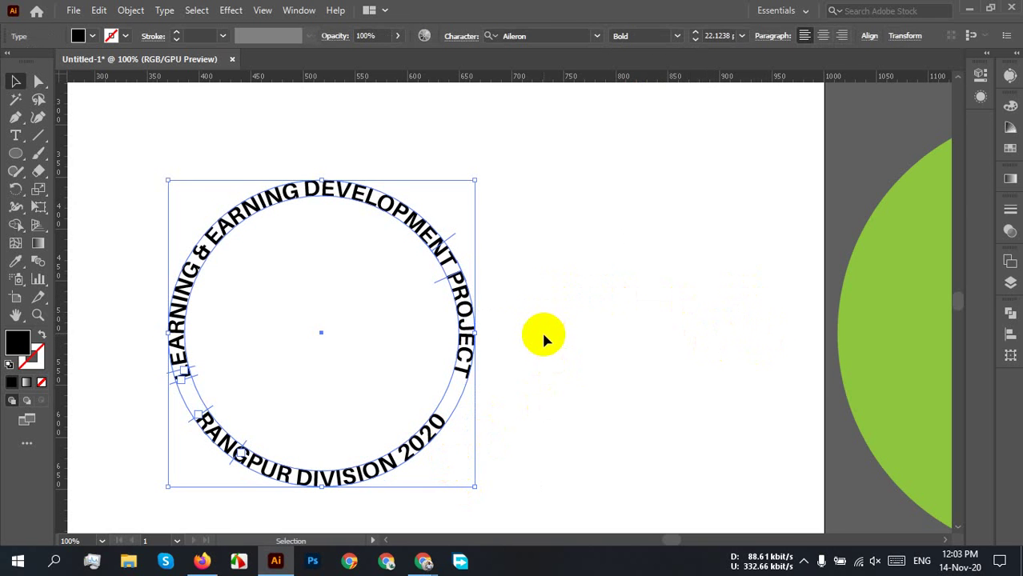
{"action": "scroll", "coordinate": [541, 330], "scroll_direction": "down", "scroll_amount": 2}
{"action": "left_click_drag", "start_coordinate": [494, 326], "coordinate": [286, 298]}
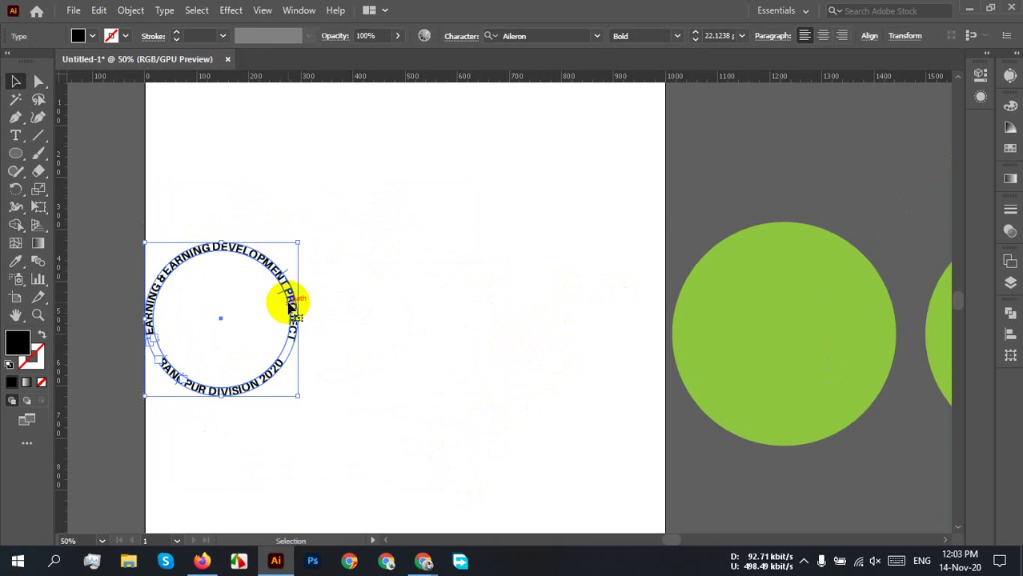
{"action": "left_click", "coordinate": [416, 295]}
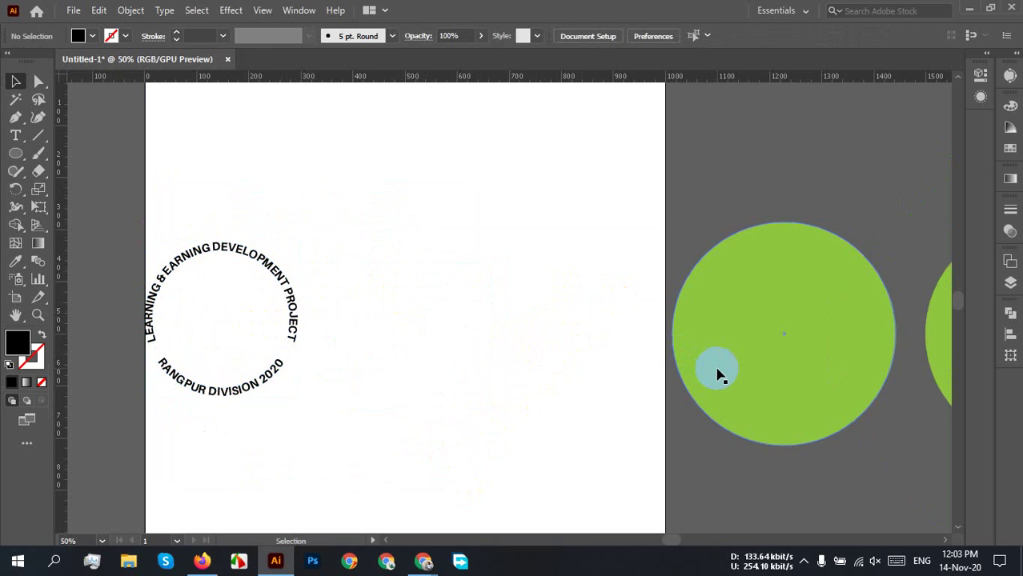
{"action": "left_click_drag", "start_coordinate": [718, 373], "coordinate": [693, 368]}
- Undo the last move and the downscaling of both circular texts, and deselect everything
{"action": "key", "text": "ctrl+z"}
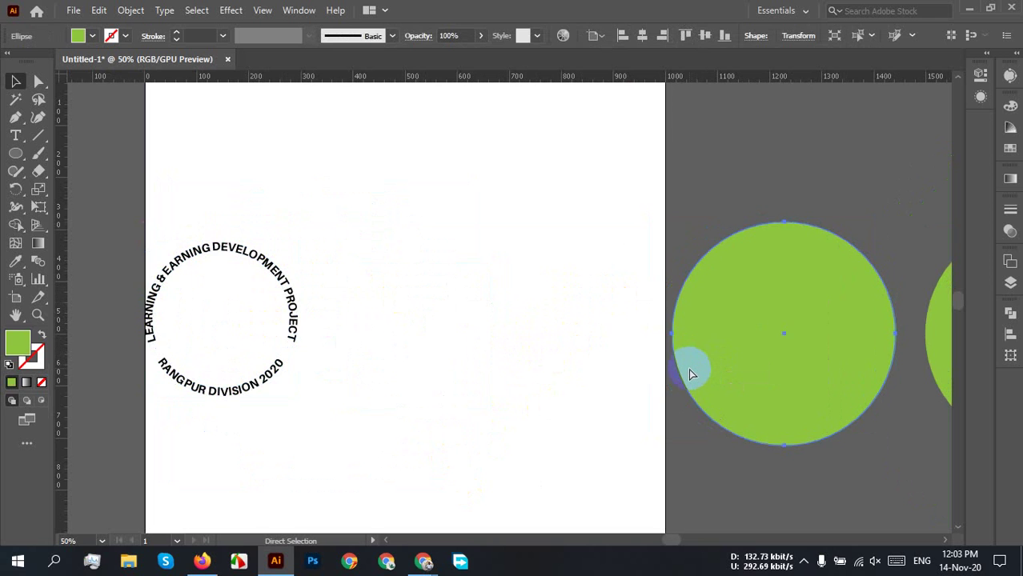
{"action": "key", "text": "ctrl+z"}
{"action": "key", "text": "ctrl+z"}
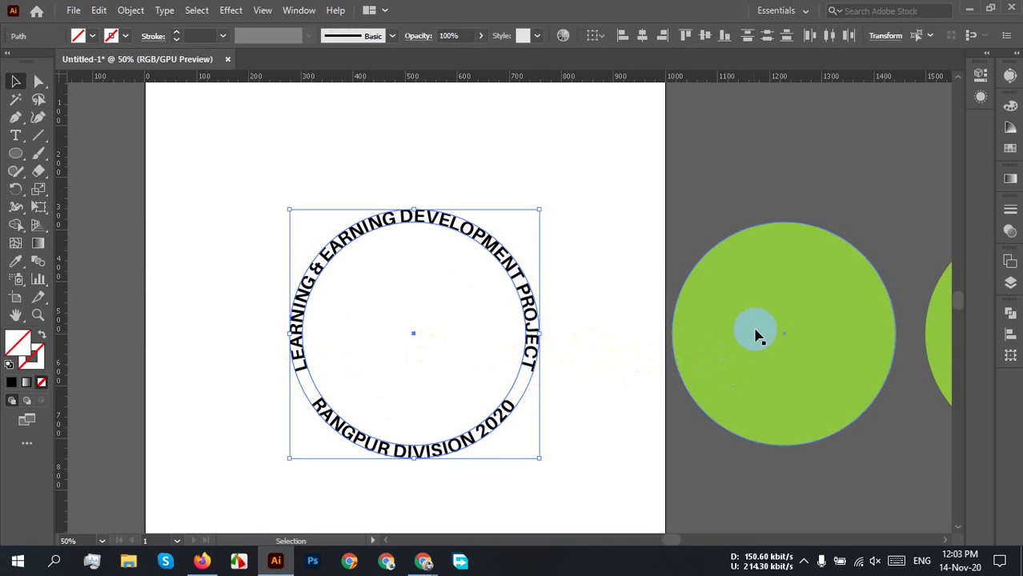
{"action": "left_click", "coordinate": [581, 326]}
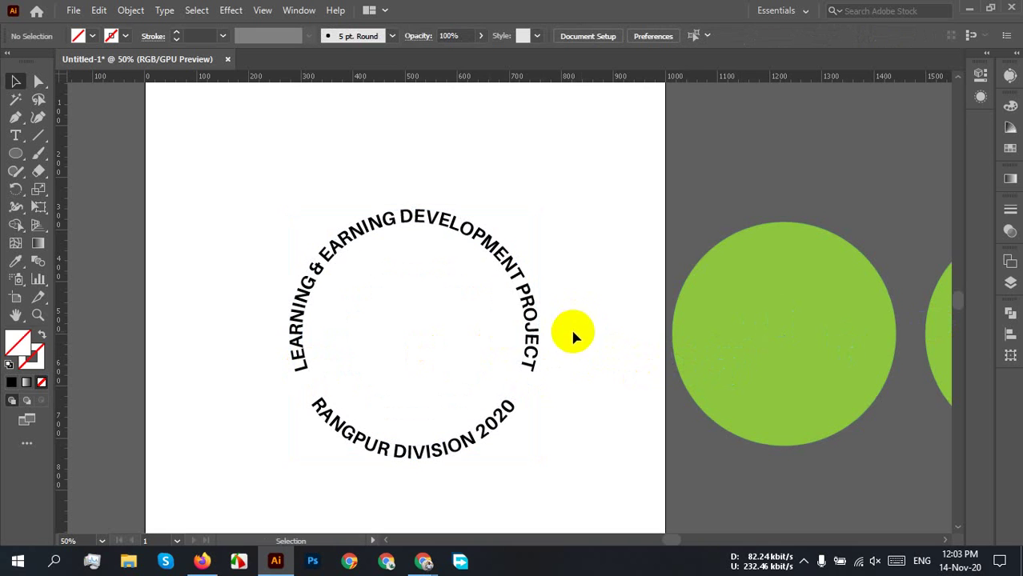
{"action": "left_click_drag", "start_coordinate": [428, 342], "coordinate": [822, 415]}
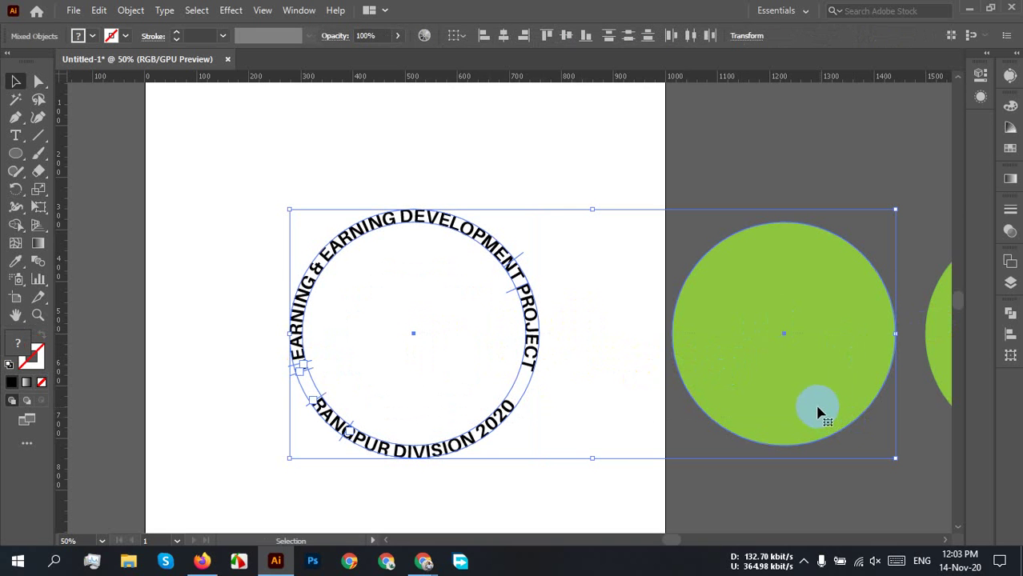
{"action": "left_click", "coordinate": [589, 399]}
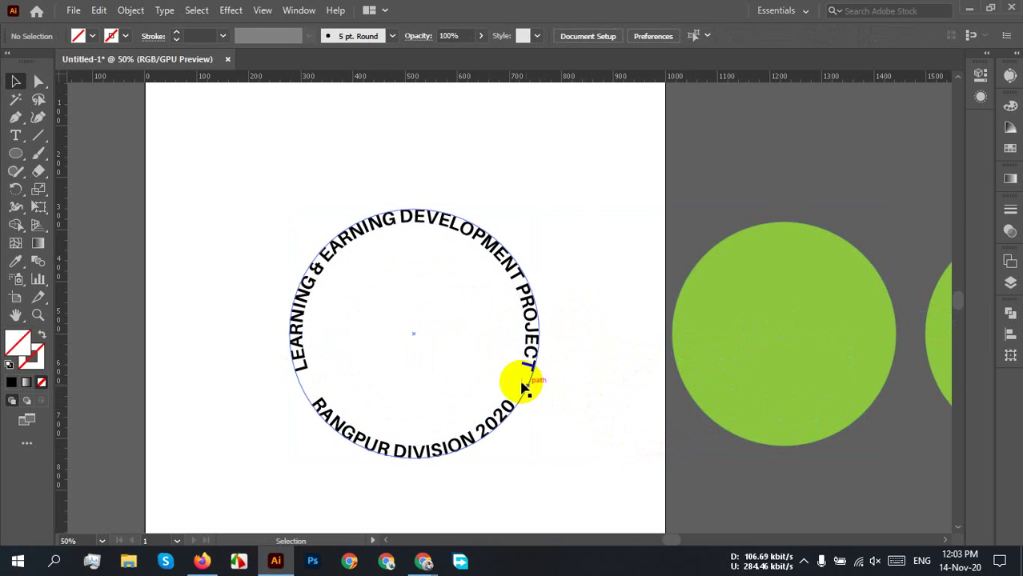
{"action": "left_click", "coordinate": [522, 387]}
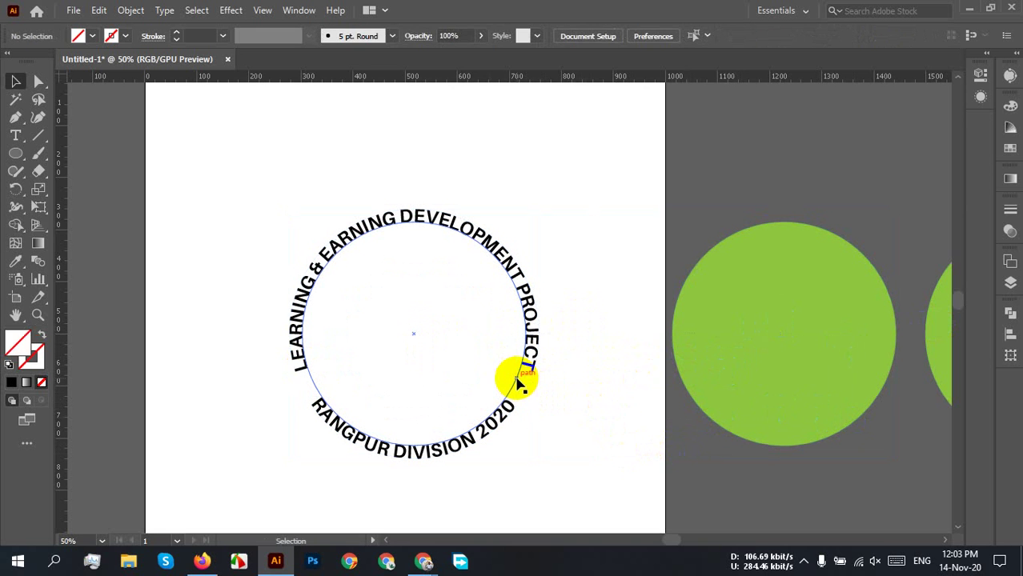
{"action": "left_click", "coordinate": [829, 375], "text": "shift"}
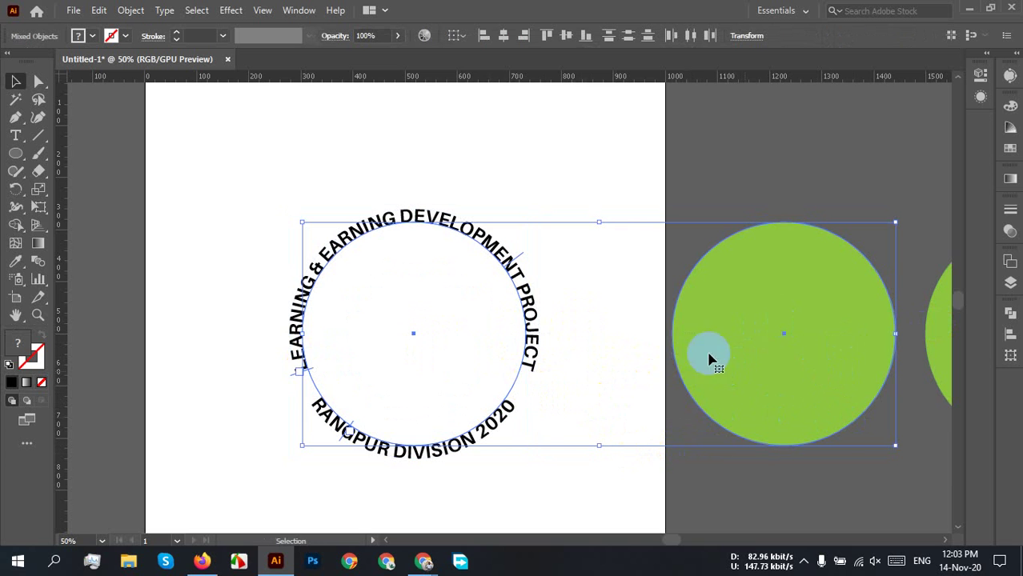
{"action": "left_click", "coordinate": [773, 485]}
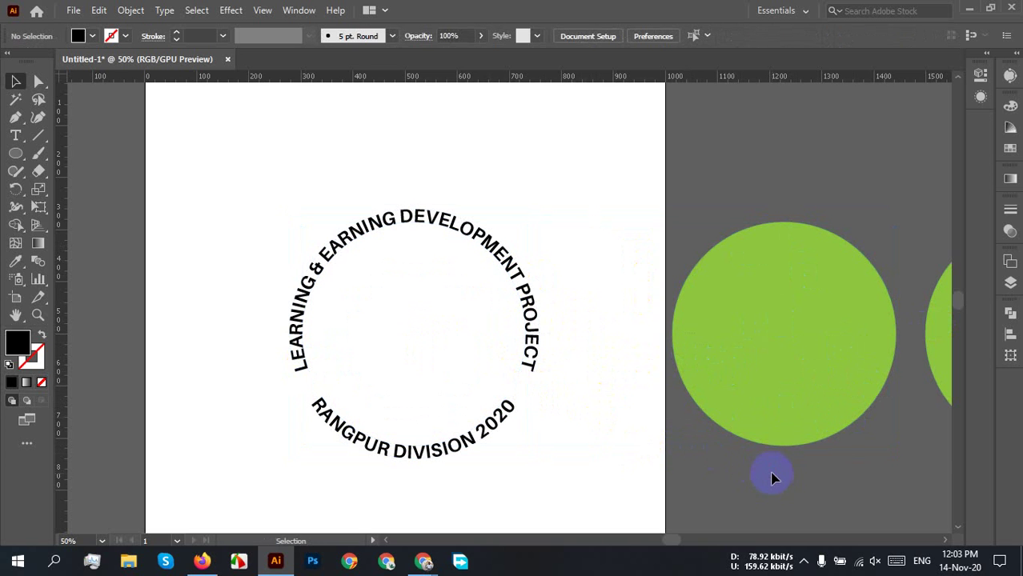
- Try moving both circular texts past the artboard's left edge and the green circle onto the artboard, and undo both moves
{"action": "left_click", "coordinate": [409, 454]}
{"action": "scroll", "coordinate": [503, 411], "scroll_direction": "down", "scroll_amount": 2}
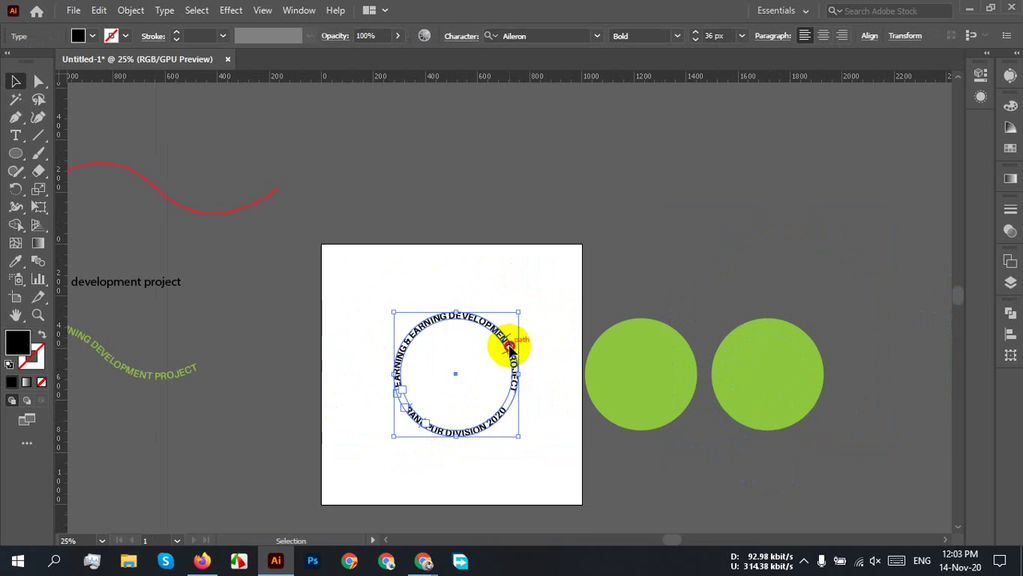
{"action": "left_click_drag", "start_coordinate": [510, 349], "coordinate": [369, 348]}
{"action": "scroll", "coordinate": [472, 358], "scroll_direction": "up", "scroll_amount": 2}
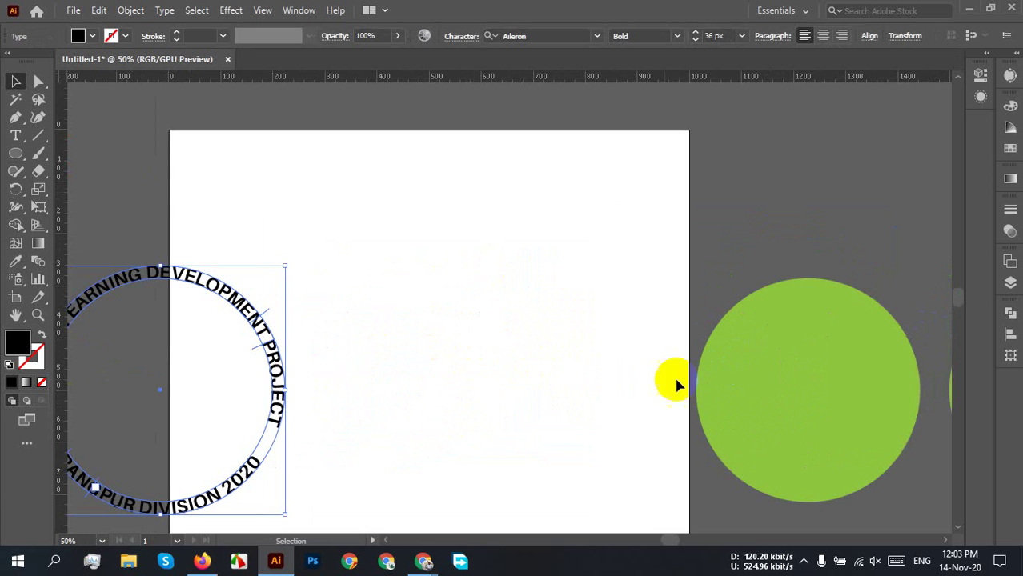
{"action": "left_click_drag", "start_coordinate": [768, 390], "coordinate": [421, 391]}
{"action": "key", "text": "ctrl+z"}
{"action": "key", "text": "ctrl+z"}
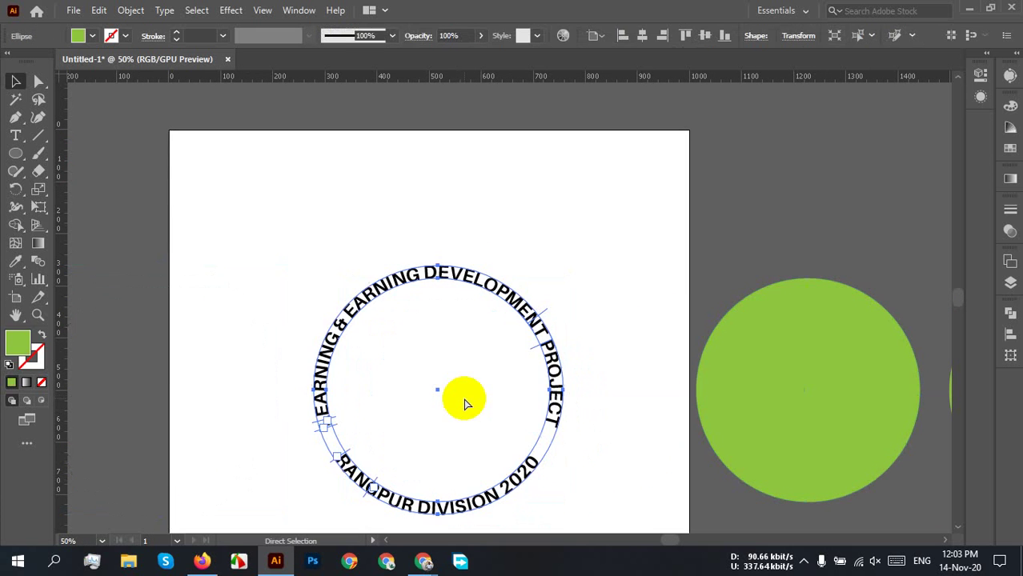
{"action": "left_click", "coordinate": [587, 418]}
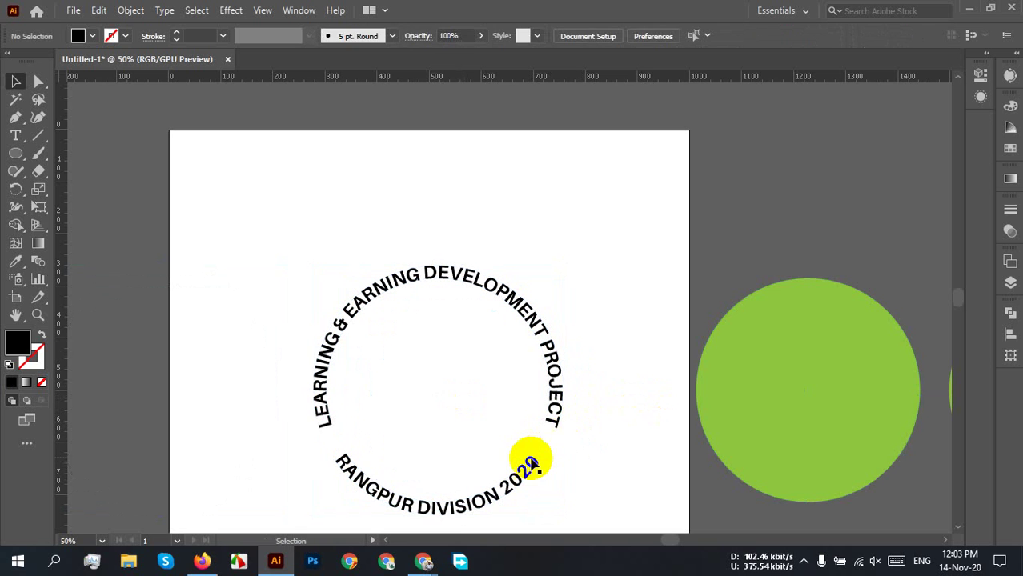
- Move the "RANGPUR DIVISION 2020" text aside past the artboard's left edge, and align the upper circular text and nearest green circle on their horizontal centres
{"action": "left_click_drag", "start_coordinate": [528, 472], "coordinate": [247, 411]}
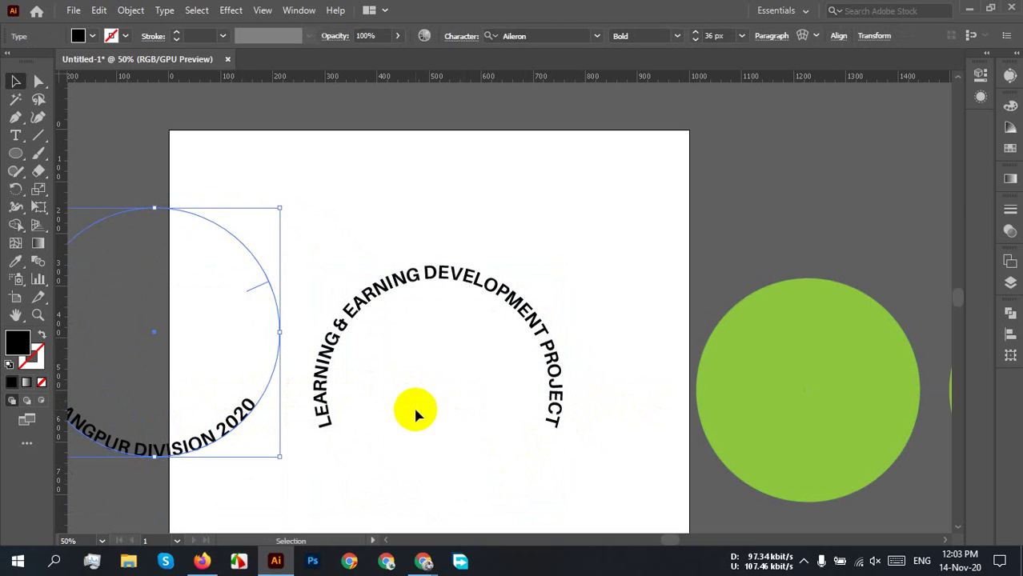
{"action": "left_click_drag", "start_coordinate": [470, 378], "coordinate": [816, 472]}
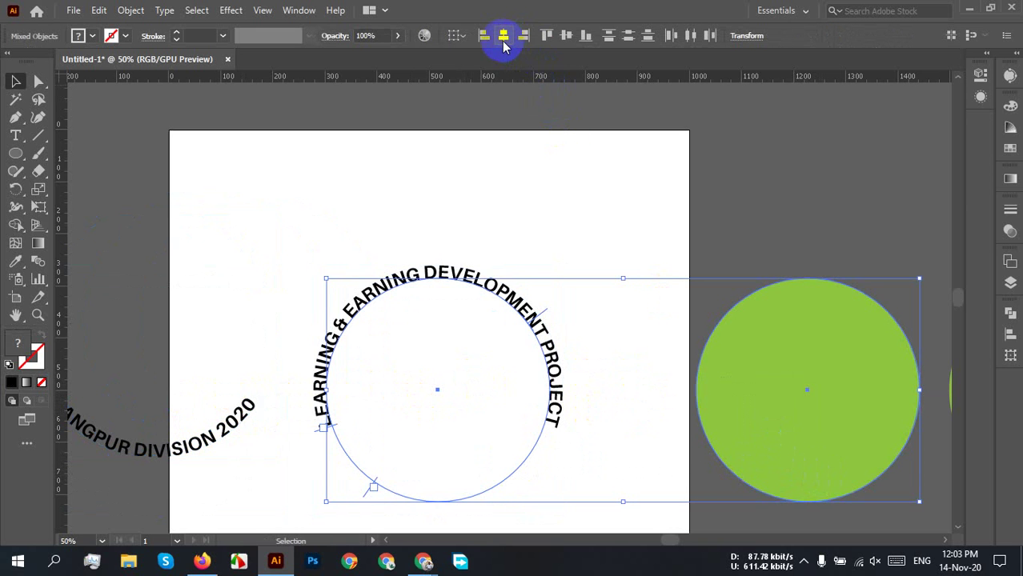
{"action": "left_click", "coordinate": [502, 38]}
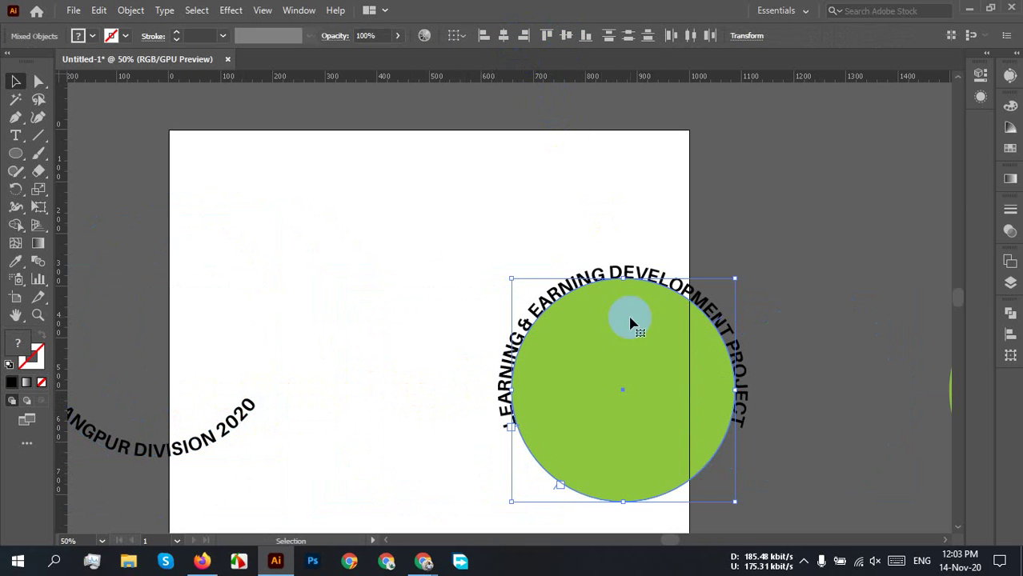
- Move the aligned green circle and upper circular text together to the middle of the artboard, and deselect them
{"action": "left_click_drag", "start_coordinate": [612, 376], "coordinate": [433, 358]}
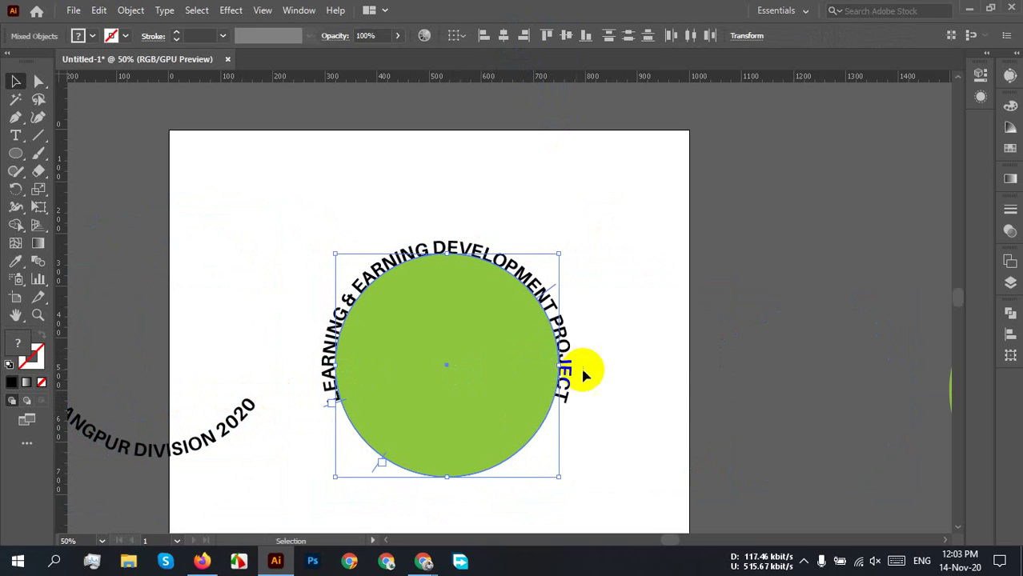
{"action": "left_click", "coordinate": [632, 365]}
- Set the opacity of the green circle inside the upper circular text to 44%, using the Transparency settings
{"action": "left_click", "coordinate": [506, 383]}
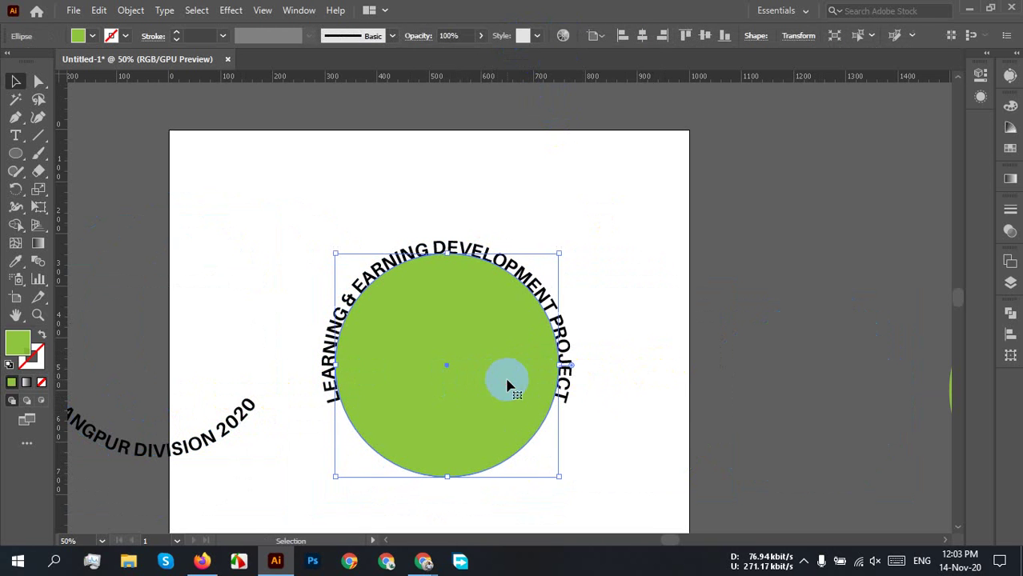
{"action": "left_click", "coordinate": [480, 36]}
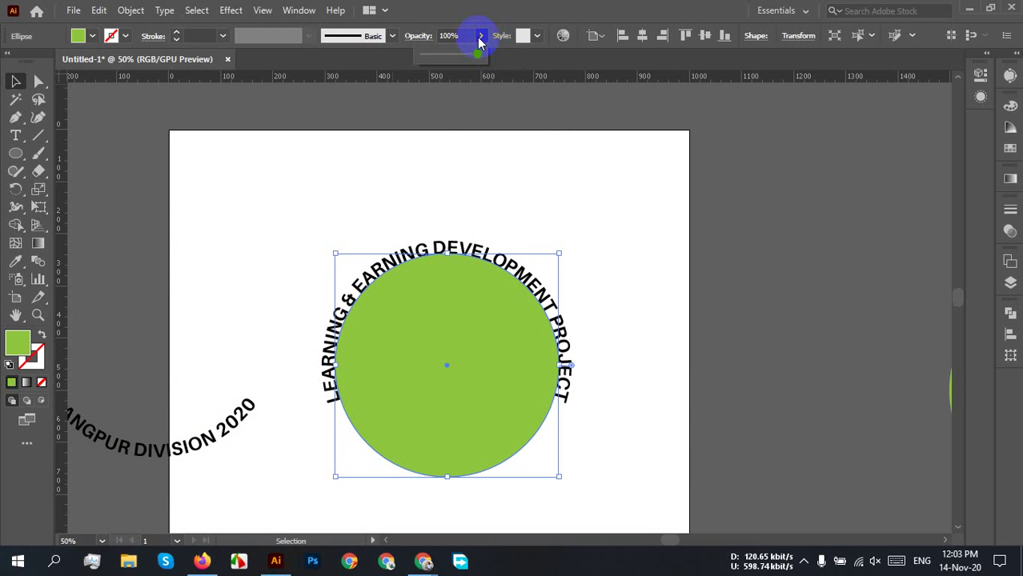
{"action": "left_click", "coordinate": [298, 11]}
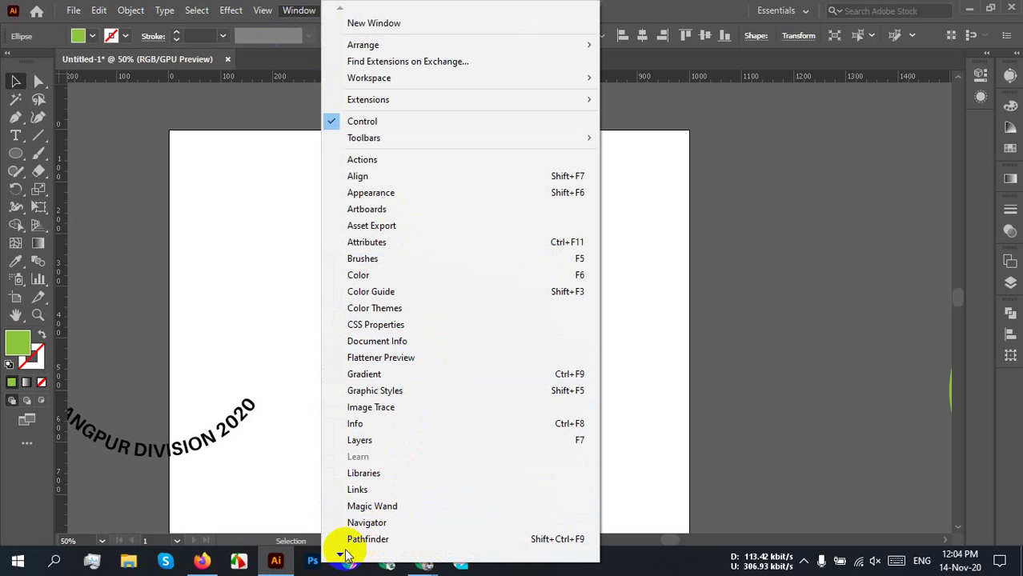
{"action": "mouse_move", "coordinate": [340, 555]}
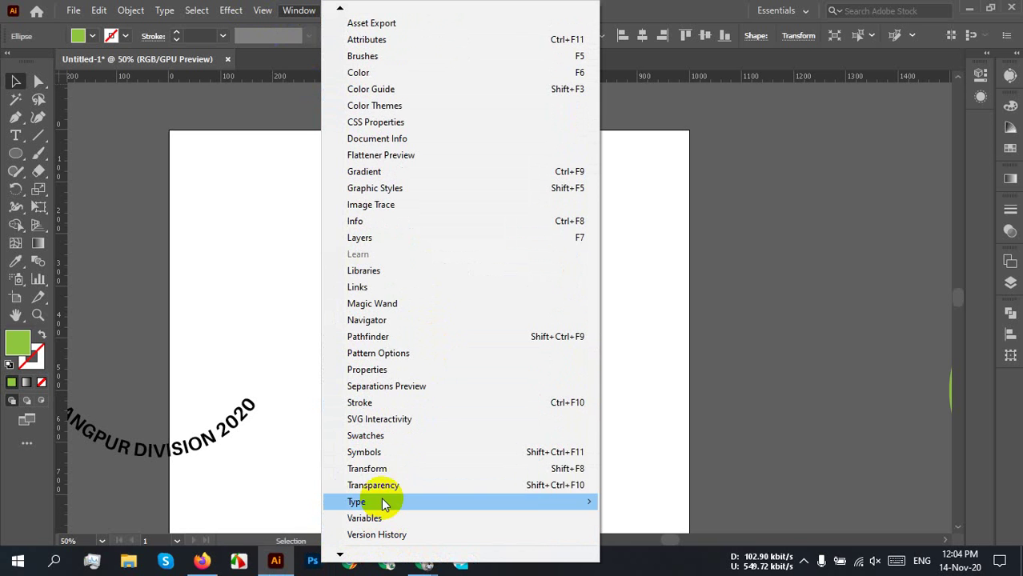
{"action": "left_click", "coordinate": [434, 484]}
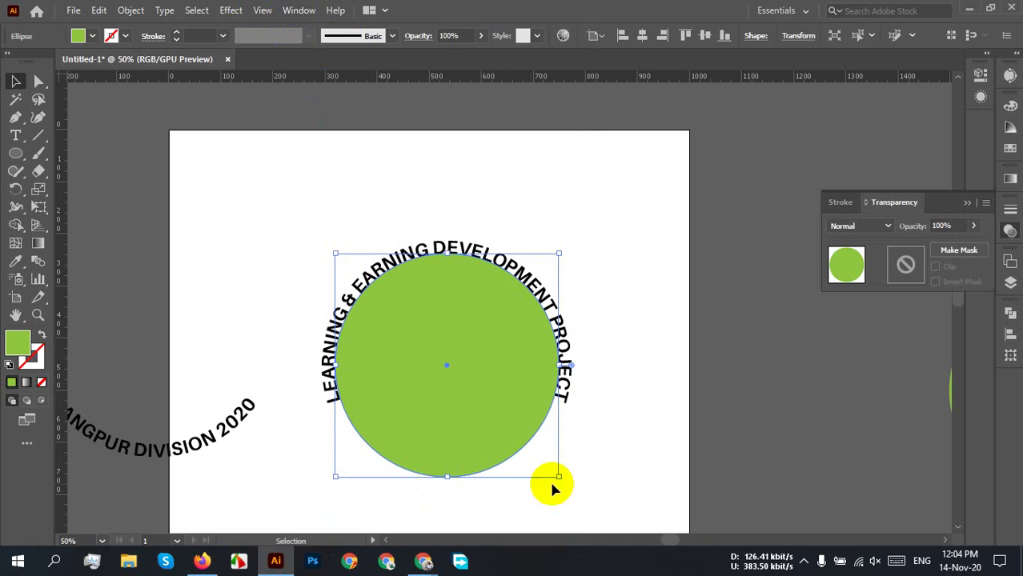
{"action": "left_click", "coordinate": [974, 227]}
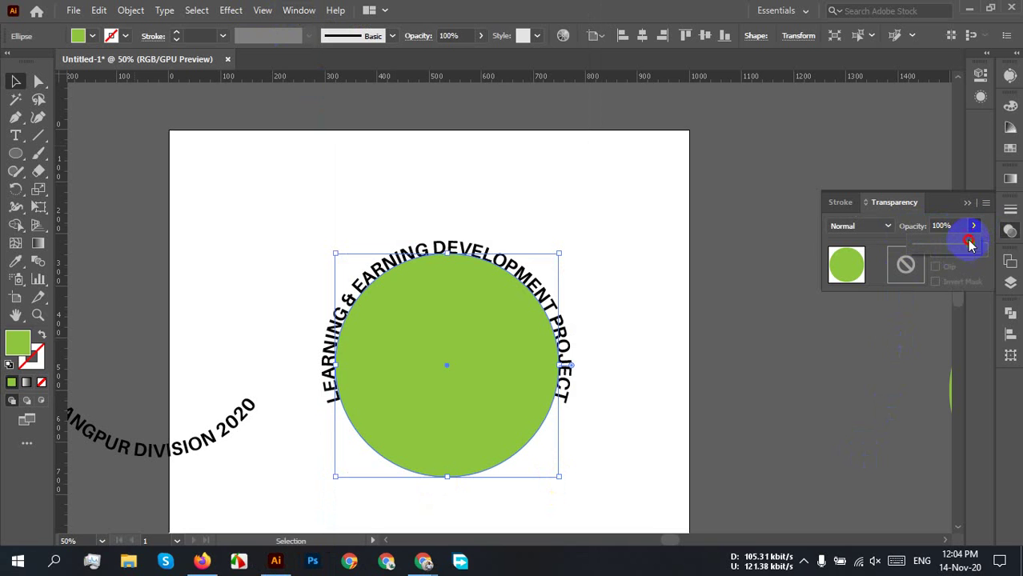
{"action": "left_click_drag", "start_coordinate": [969, 245], "coordinate": [940, 251]}
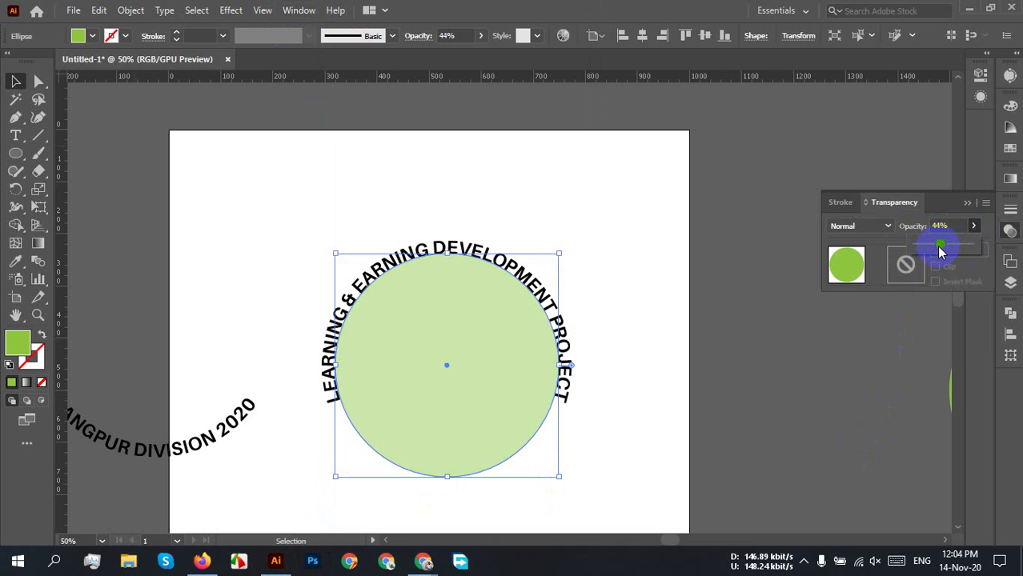
- Examine the blend modes available for the green circle and its overlap with the curved text
{"action": "left_click", "coordinate": [864, 231]}
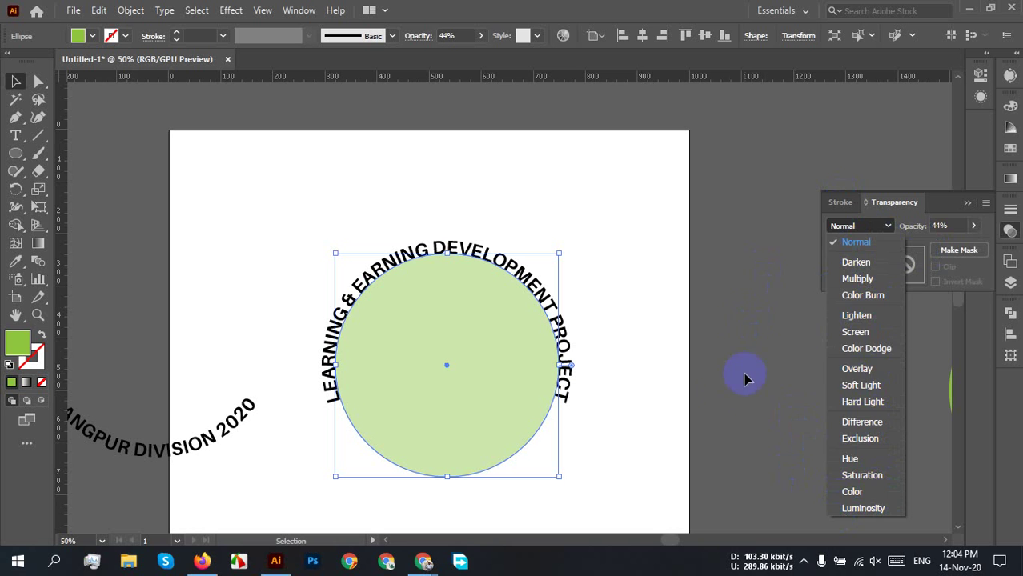
{"action": "left_click", "coordinate": [714, 365]}
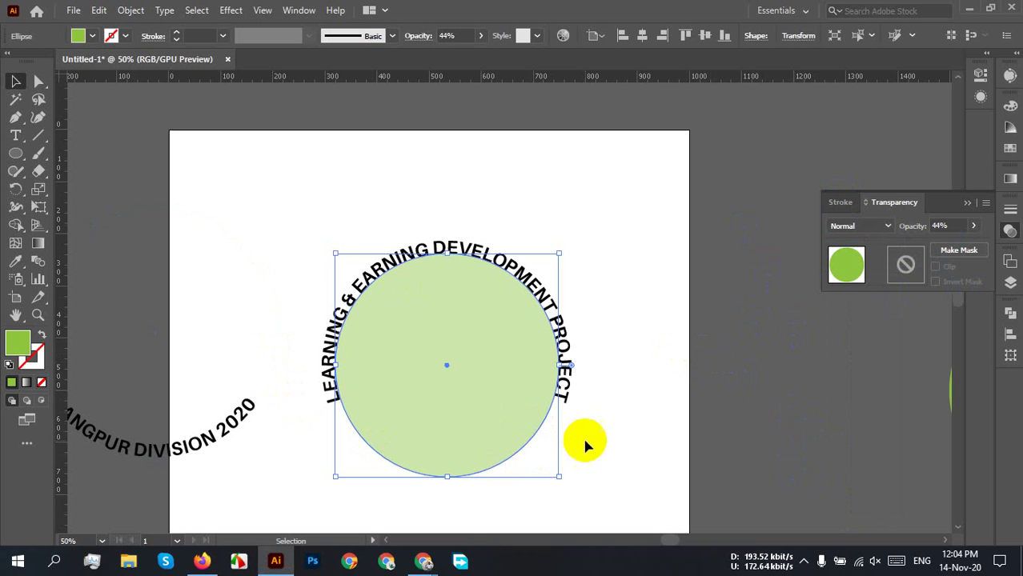
{"action": "scroll", "coordinate": [552, 436], "scroll_direction": "up", "scroll_amount": 2}
{"action": "scroll", "coordinate": [575, 388], "scroll_direction": "down", "scroll_amount": 1}
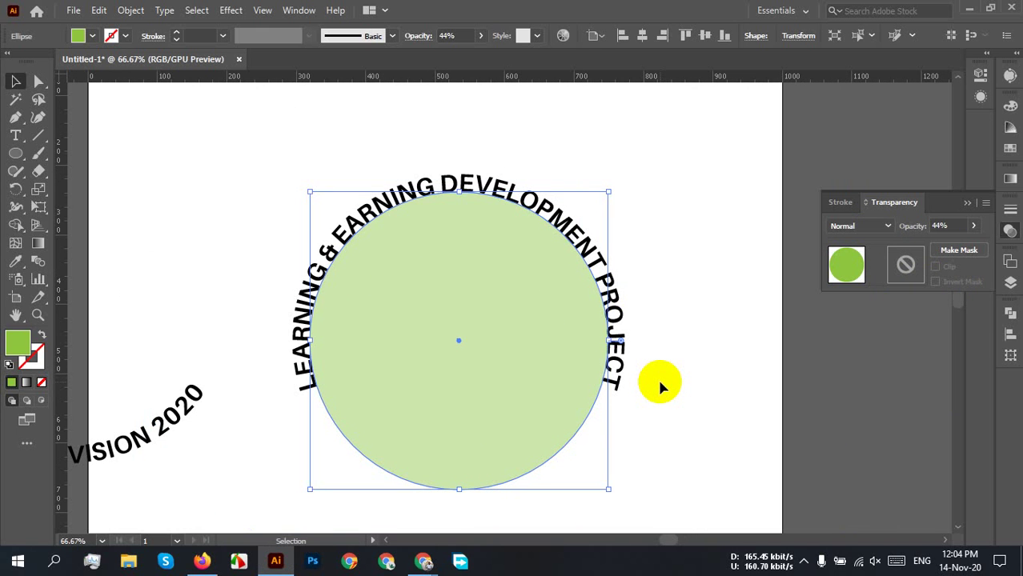
- Check the Google Meet call in the browser, return to the Illustrator document, and reselect the green circle
{"action": "left_click", "coordinate": [803, 562]}
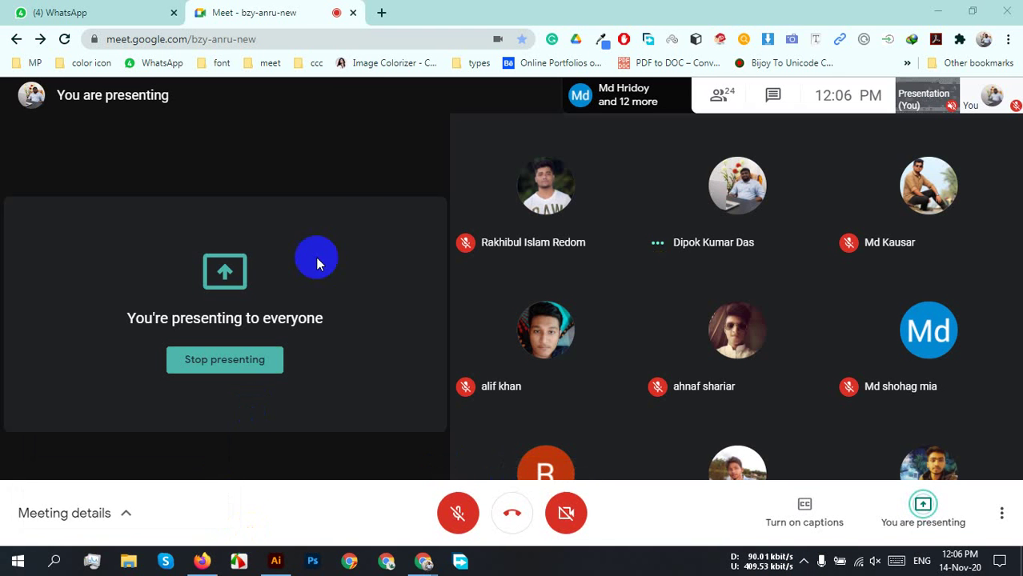
{"action": "left_click", "coordinate": [275, 561]}
{"action": "left_click", "coordinate": [699, 403]}
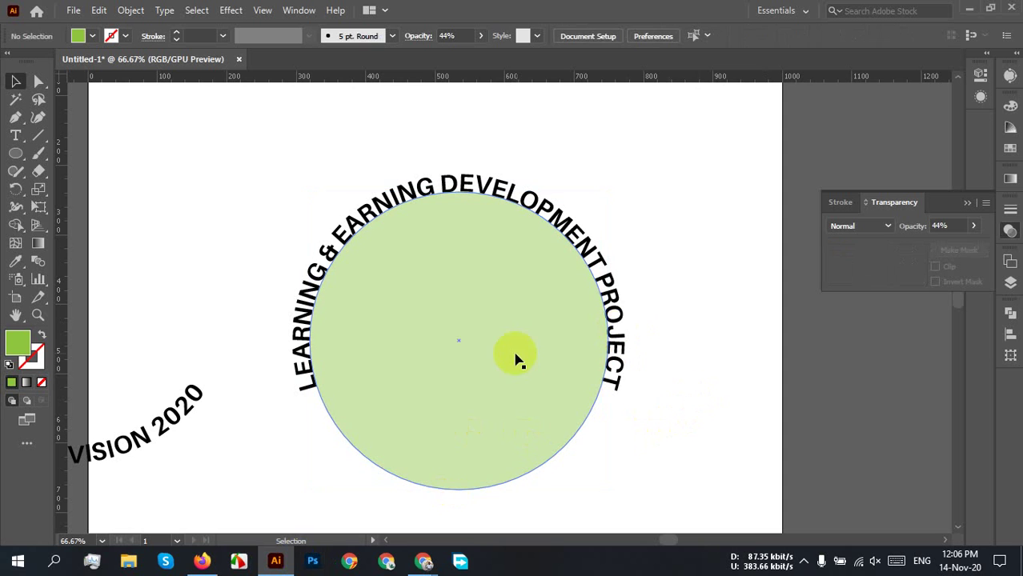
{"action": "left_click", "coordinate": [509, 357]}
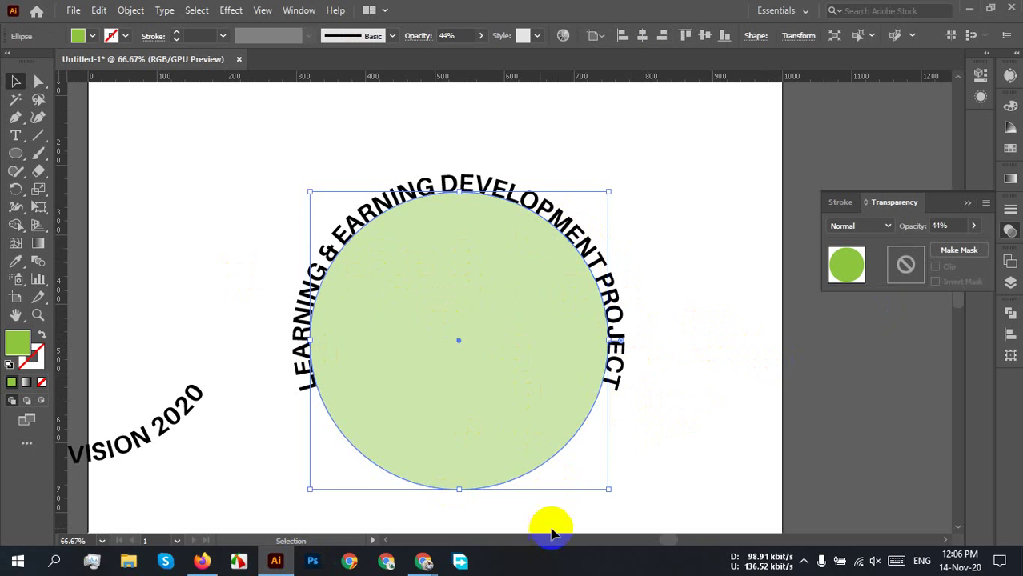
- Enlarge the green circle proportionally from its centre to about 479 px wide, so its edge meets the outer edge of the curved text
{"action": "scroll", "coordinate": [564, 416], "scroll_direction": "up", "scroll_amount": 2}
{"action": "scroll", "coordinate": [652, 394], "scroll_direction": "down", "scroll_amount": 1}
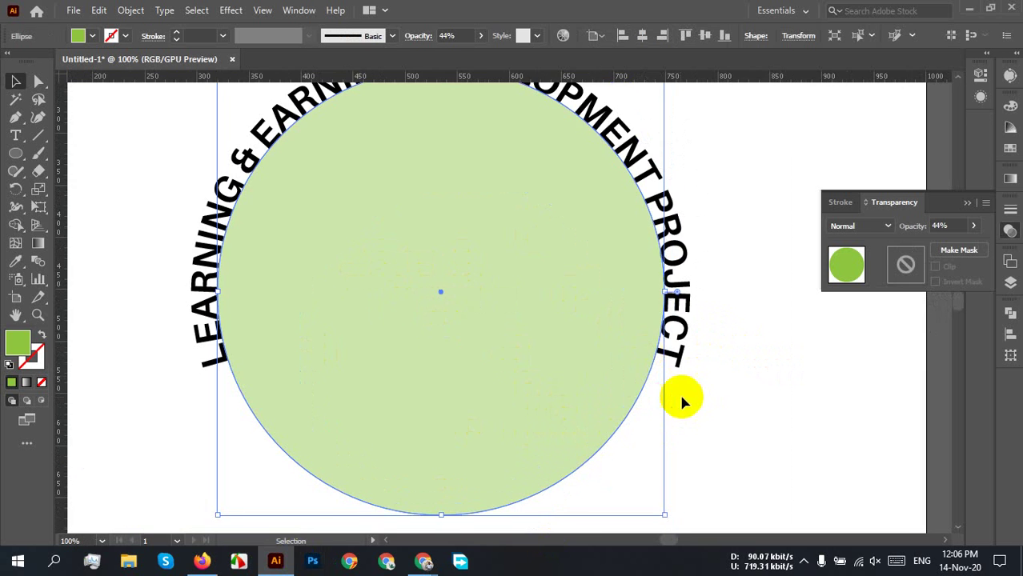
{"action": "scroll", "coordinate": [677, 399], "scroll_direction": "up", "scroll_amount": 3}
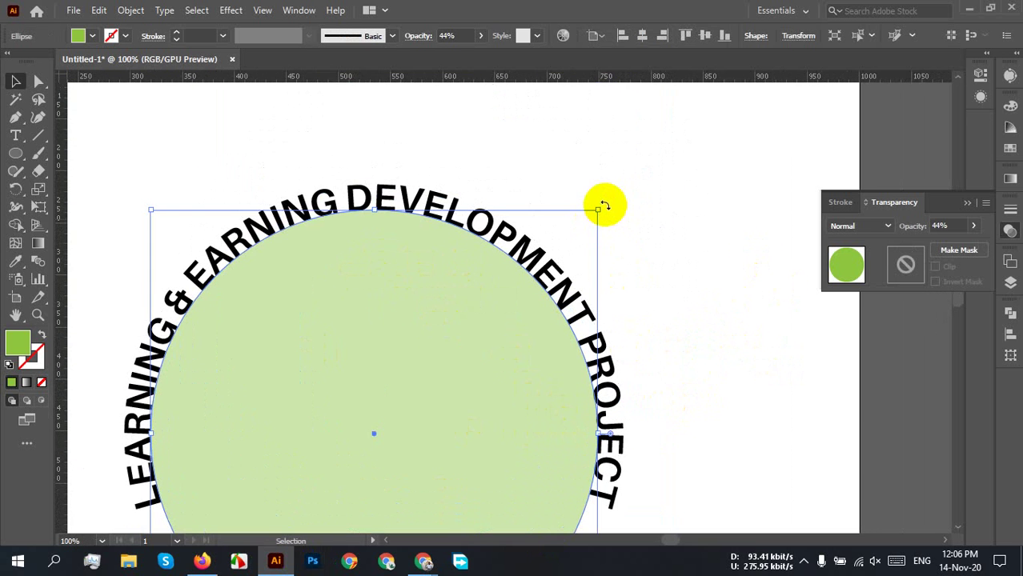
{"action": "left_click_drag", "start_coordinate": [600, 212], "coordinate": [600, 212]}
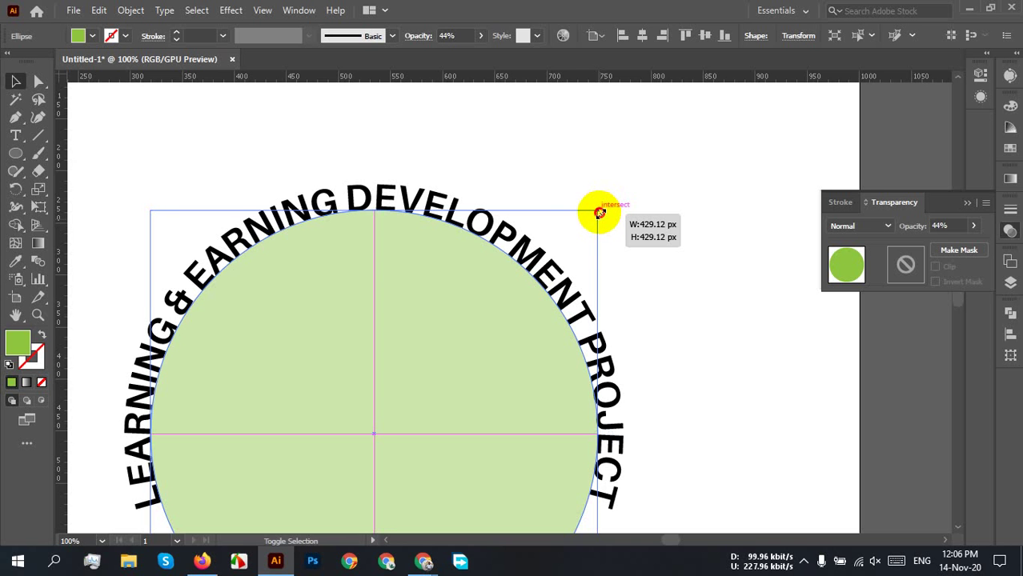
{"action": "left_click_drag", "start_coordinate": [600, 213], "coordinate": [623, 184]}
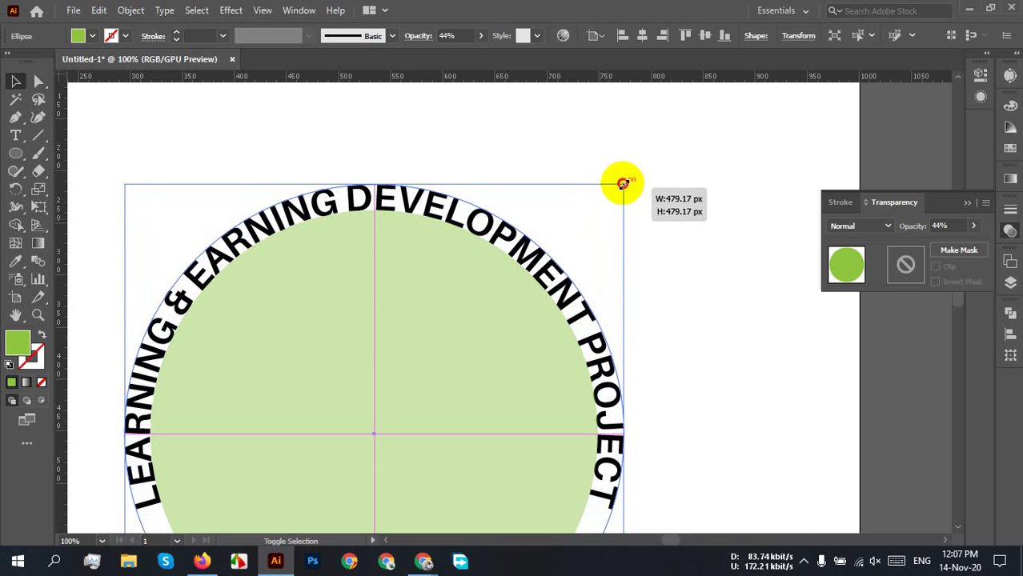
{"action": "left_click_drag", "start_coordinate": [622, 184], "coordinate": [621, 183]}
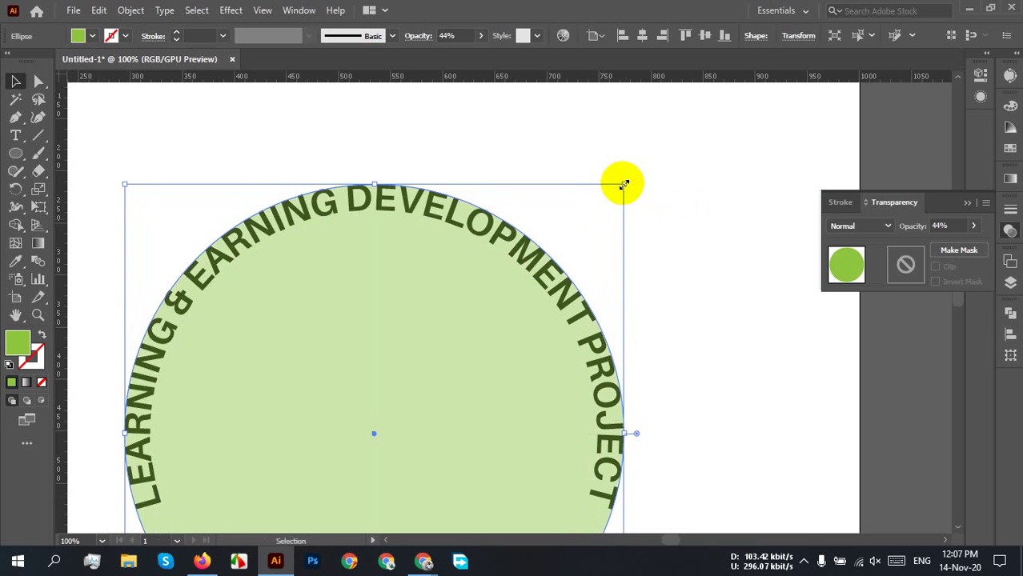
{"action": "scroll", "coordinate": [649, 253], "scroll_direction": "down", "scroll_amount": 2}
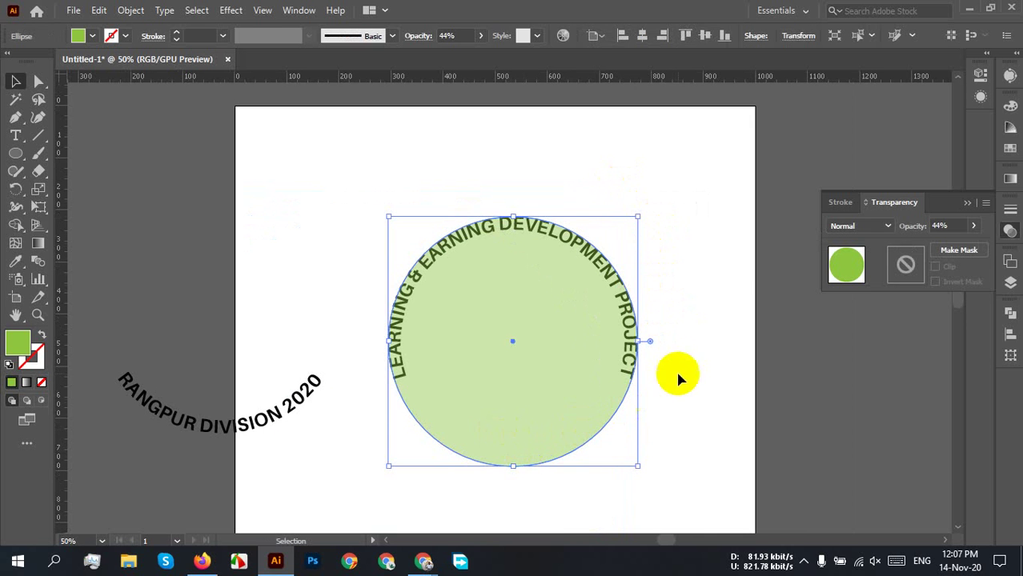
{"action": "scroll", "coordinate": [646, 368], "scroll_direction": "up", "scroll_amount": 5}
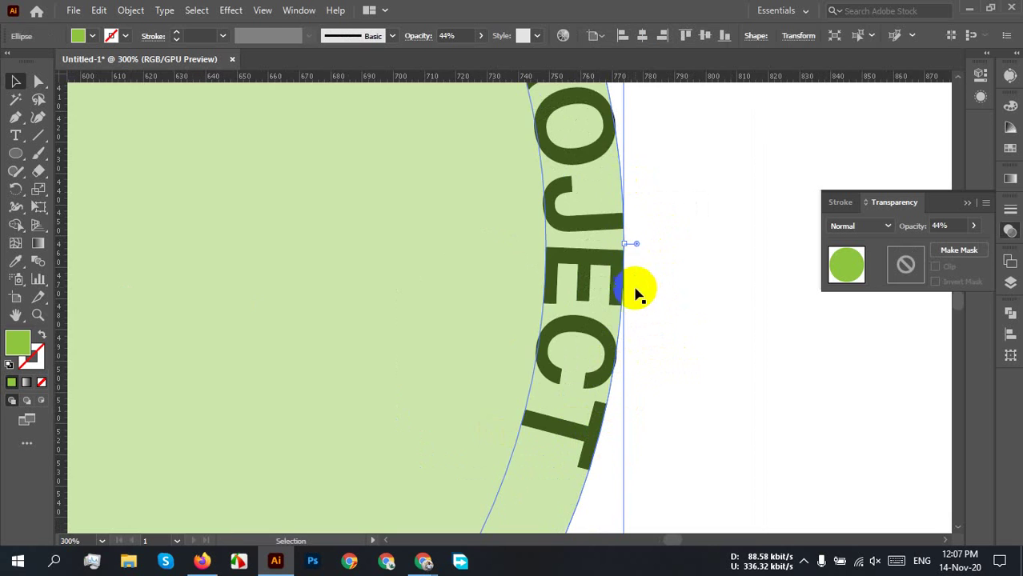
{"action": "scroll", "coordinate": [634, 272], "scroll_direction": "down", "scroll_amount": 6}
- Set the opacity of the enlarged green circle to 100% and deselect it
{"action": "left_click", "coordinate": [527, 369]}
{"action": "left_click", "coordinate": [536, 333]}
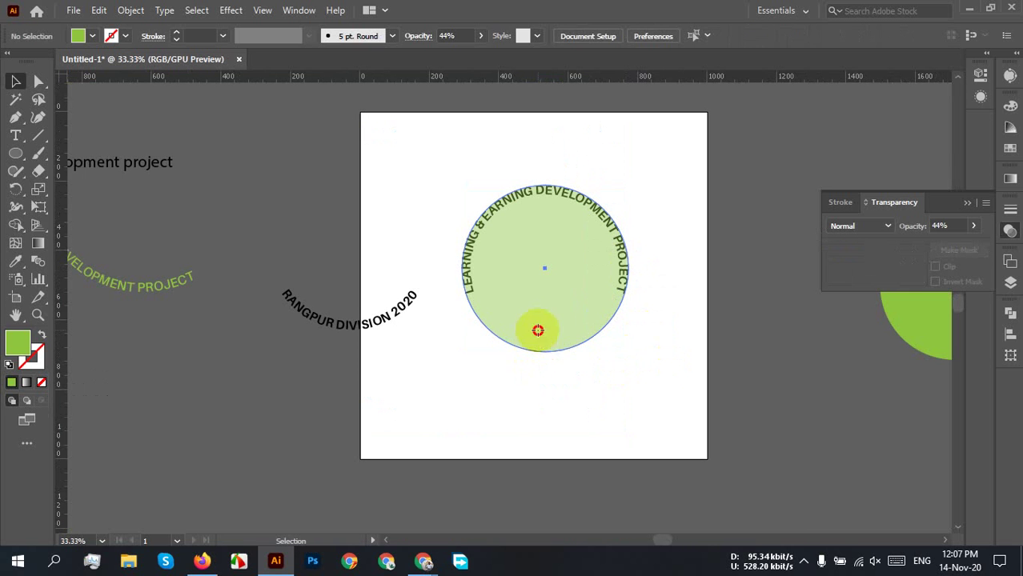
{"action": "left_click", "coordinate": [480, 35]}
{"action": "left_click_drag", "start_coordinate": [445, 54], "coordinate": [494, 72]}
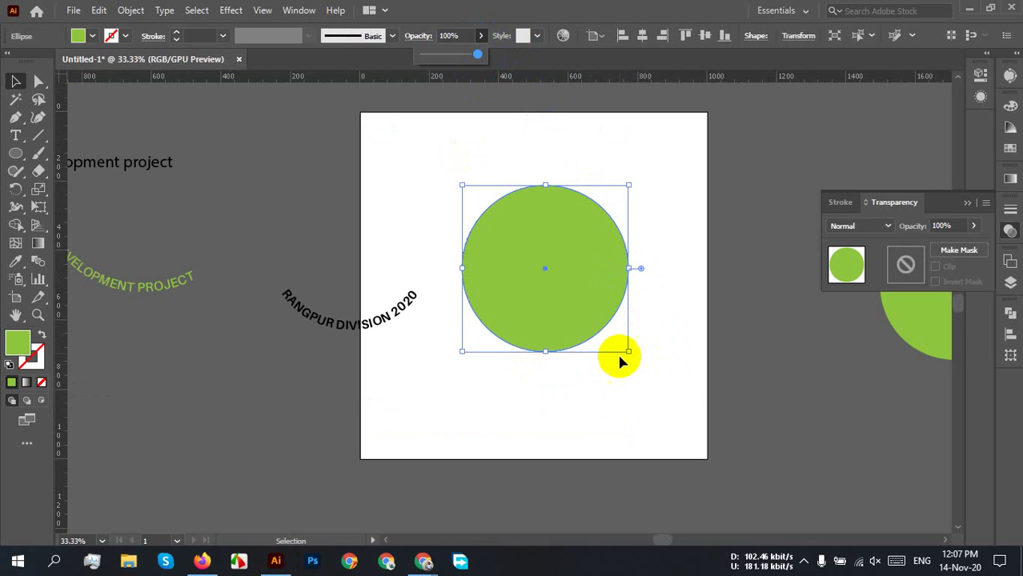
{"action": "left_click", "coordinate": [680, 370]}
- Turn the enlarged green circle into a type path and enter the text RANGPUR DIVISION 2020 on it
{"action": "left_click", "coordinate": [14, 156]}
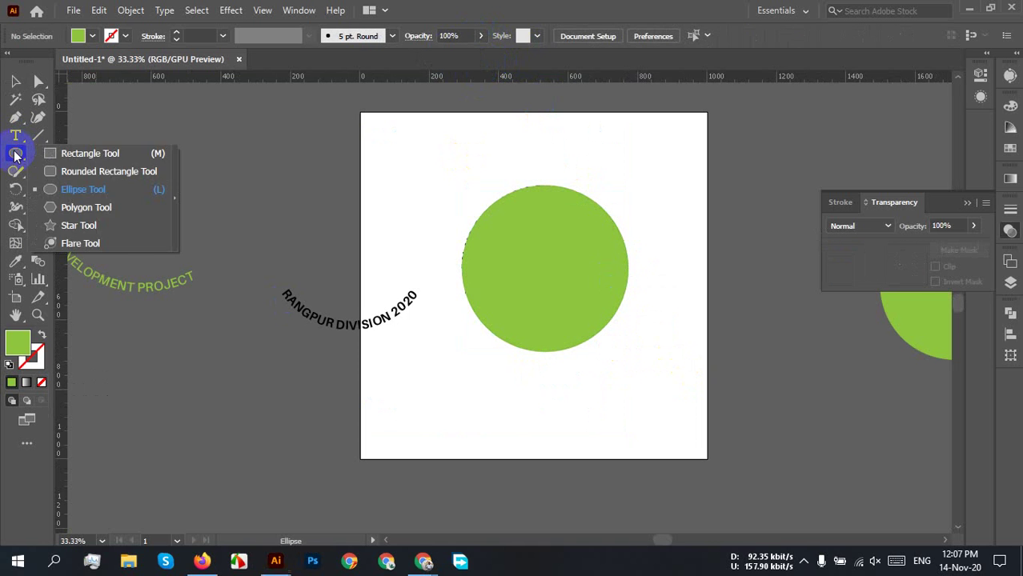
{"action": "left_click", "coordinate": [15, 136]}
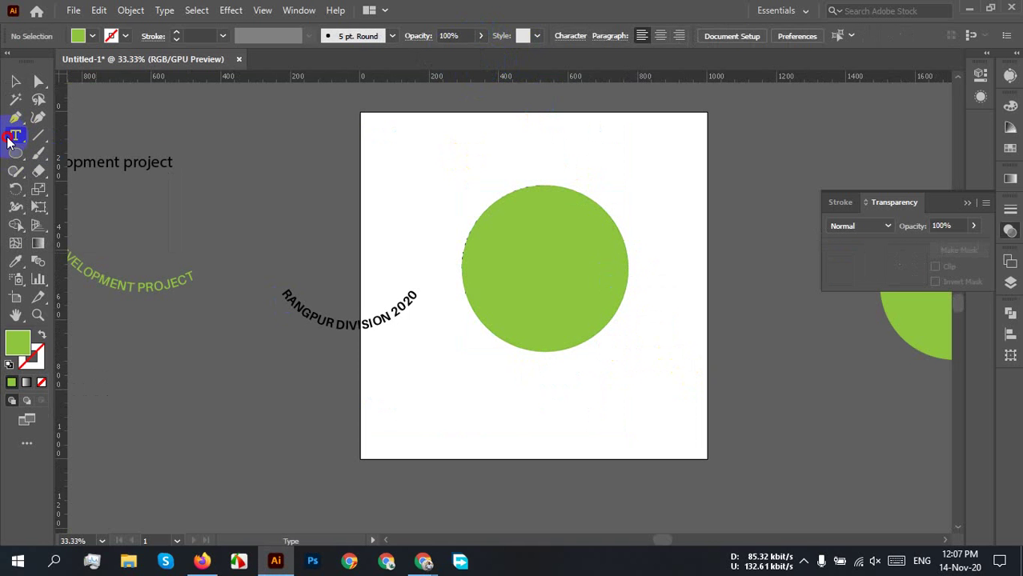
{"action": "left_click", "coordinate": [15, 136]}
{"action": "left_click", "coordinate": [112, 172]}
{"action": "left_click", "coordinate": [491, 335]}
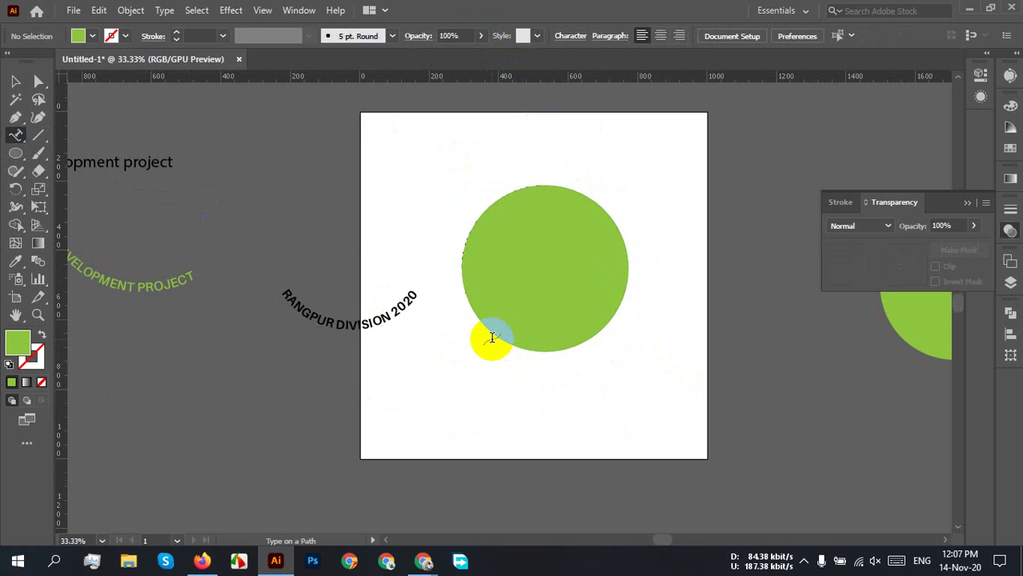
{"action": "left_click", "coordinate": [653, 299]}
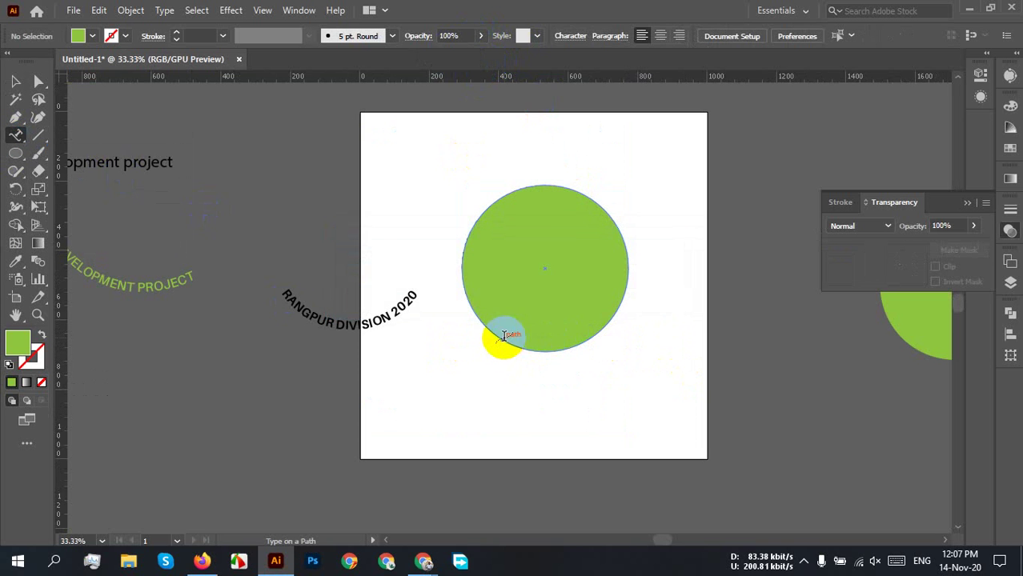
{"action": "left_click", "coordinate": [502, 336]}
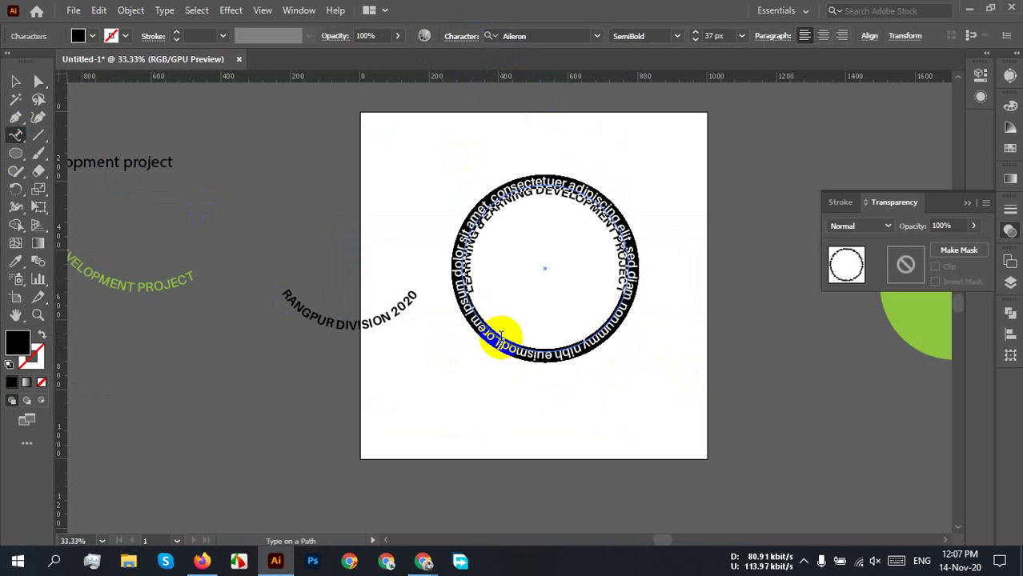
{"action": "key", "text": "BackSpace"}
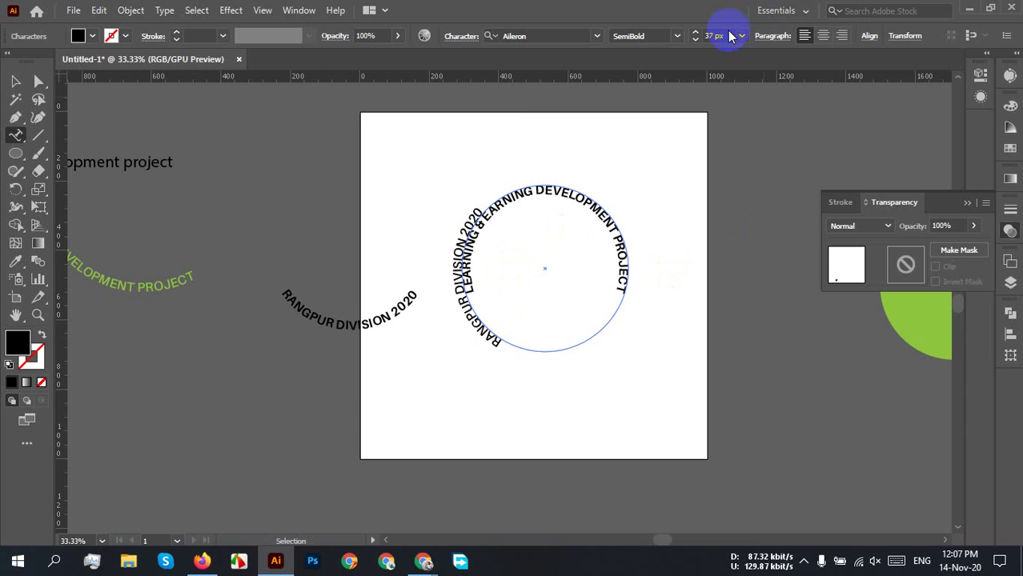
- Set the font size of the new RANGPUR DIVISION 2020 circle text to 36 px
{"action": "left_click", "coordinate": [15, 81]}
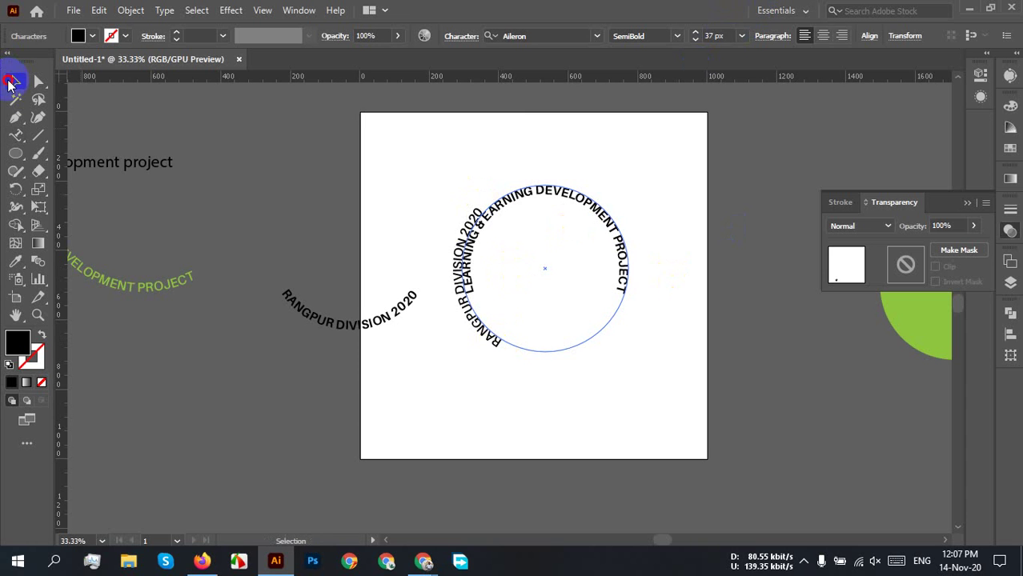
{"action": "left_click", "coordinate": [721, 36]}
{"action": "type", "text": "35"}
{"action": "key", "text": "Return"}
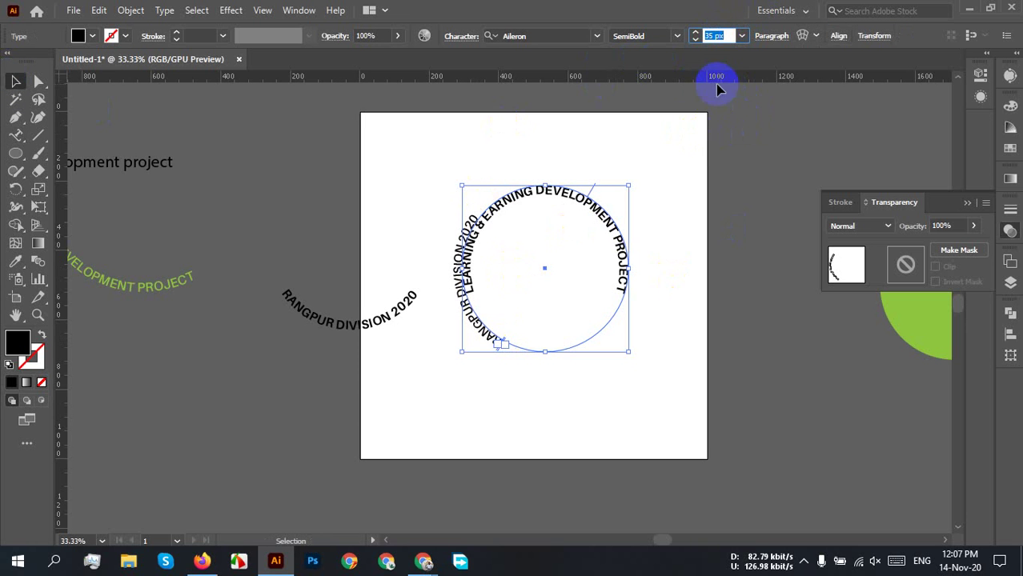
{"action": "left_click", "coordinate": [726, 36]}
{"action": "key", "text": "Up"}
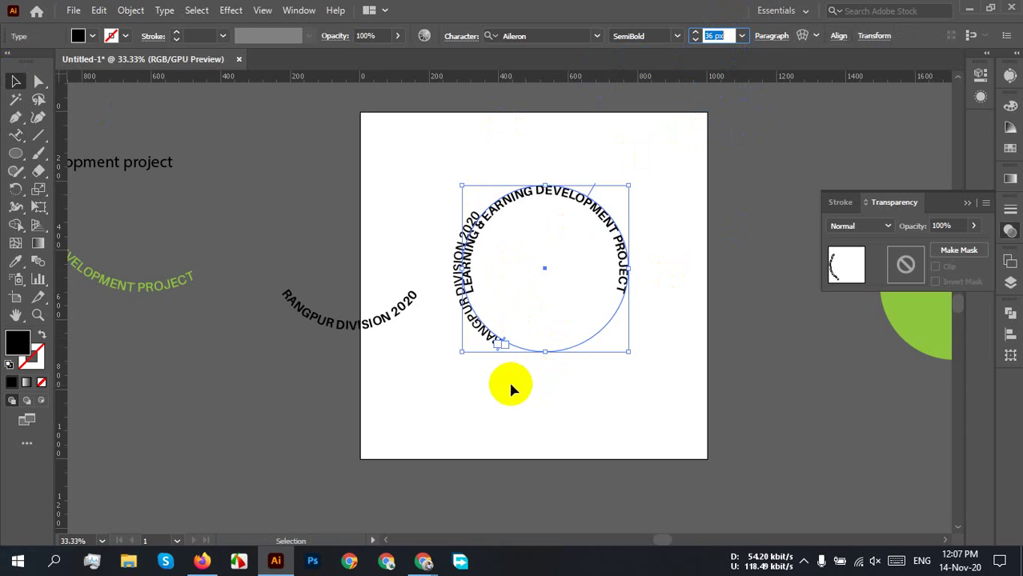
- Flip the RANGPUR DIVISION 2020 text to the inside of its circle path along the lower arc, undoing the extra bracket adjustment
{"action": "scroll", "coordinate": [494, 356], "scroll_direction": "up", "scroll_amount": 5}
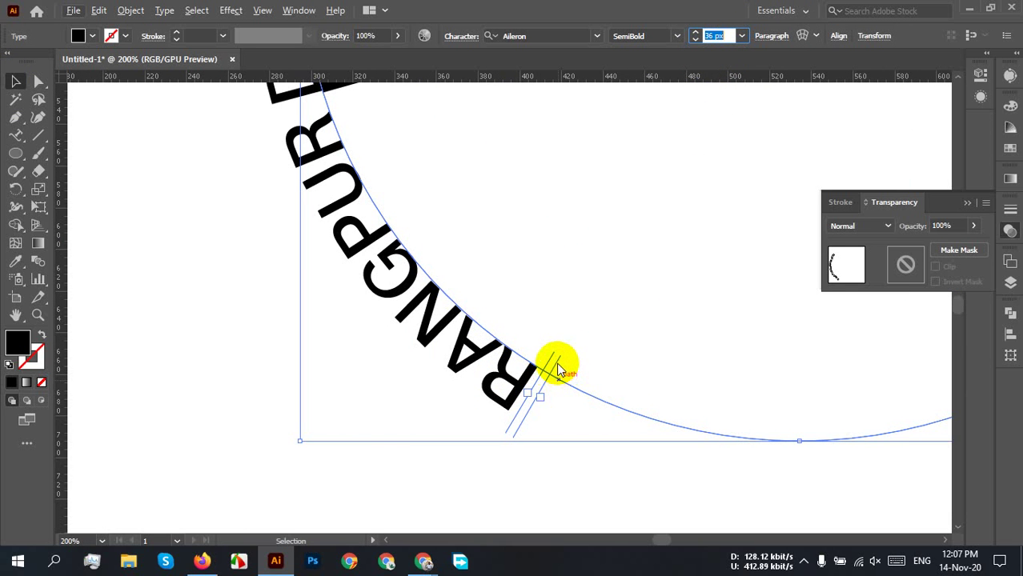
{"action": "left_click_drag", "start_coordinate": [558, 367], "coordinate": [928, 392]}
{"action": "scroll", "coordinate": [591, 365], "scroll_direction": "down", "scroll_amount": 3}
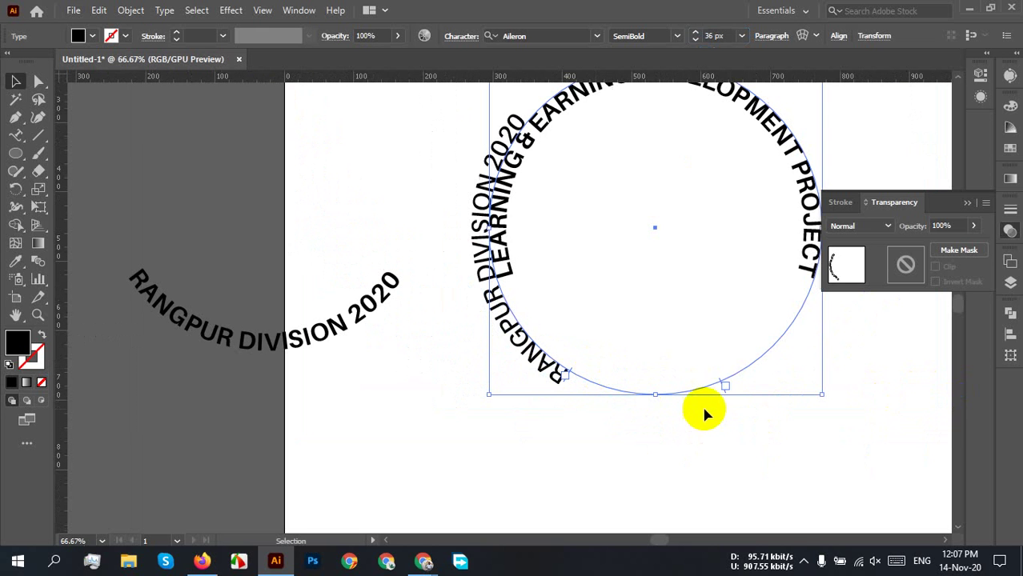
{"action": "left_click_drag", "start_coordinate": [720, 384], "coordinate": [790, 337]}
{"action": "left_click_drag", "start_coordinate": [616, 258], "coordinate": [436, 397]}
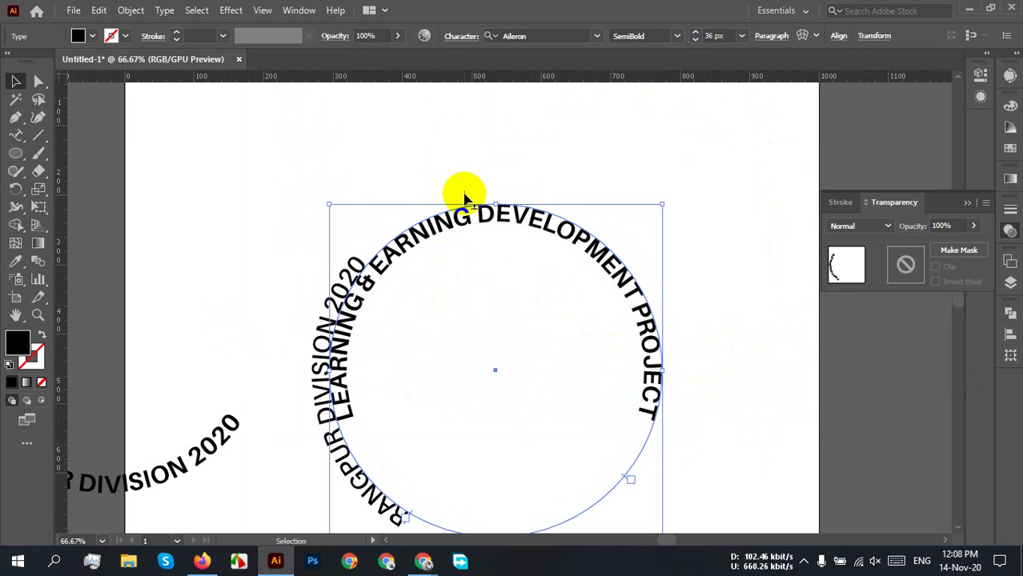
{"action": "left_click_drag", "start_coordinate": [466, 196], "coordinate": [592, 393]}
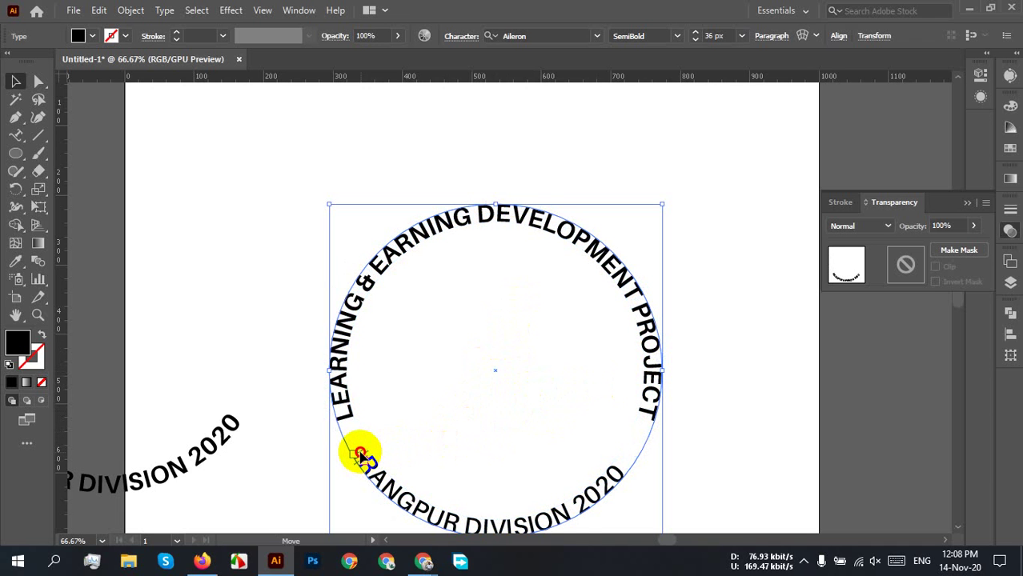
{"action": "left_click_drag", "start_coordinate": [360, 457], "coordinate": [376, 455]}
{"action": "key", "text": "ctrl+z"}
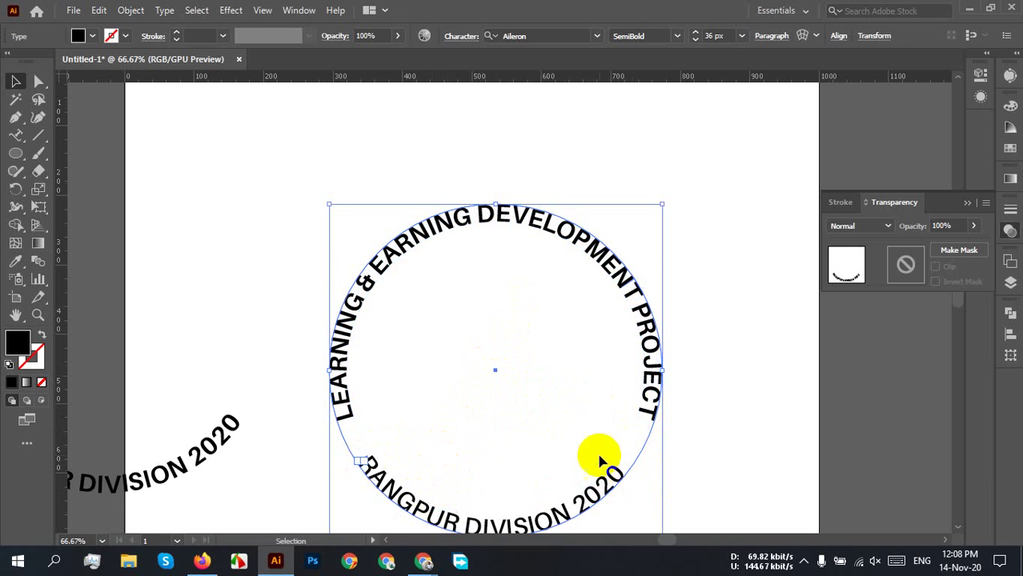
- Shift the start of the lower circle text slightly along its path to centre it, move its end bracket farther up the circle, and deselect
{"action": "left_click_drag", "start_coordinate": [559, 461], "coordinate": [528, 340]}
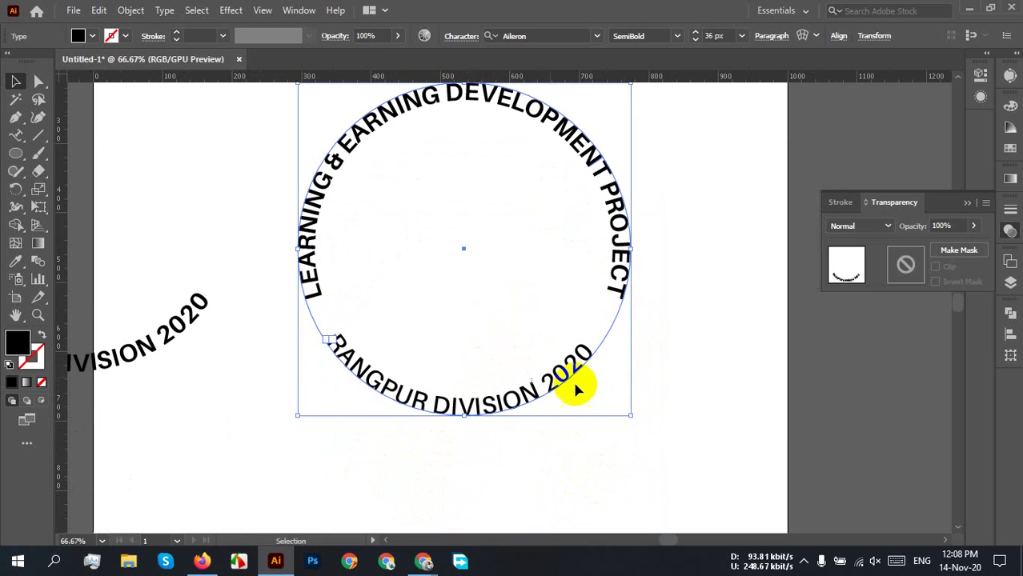
{"action": "left_click", "coordinate": [798, 420]}
{"action": "left_click", "coordinate": [449, 406]}
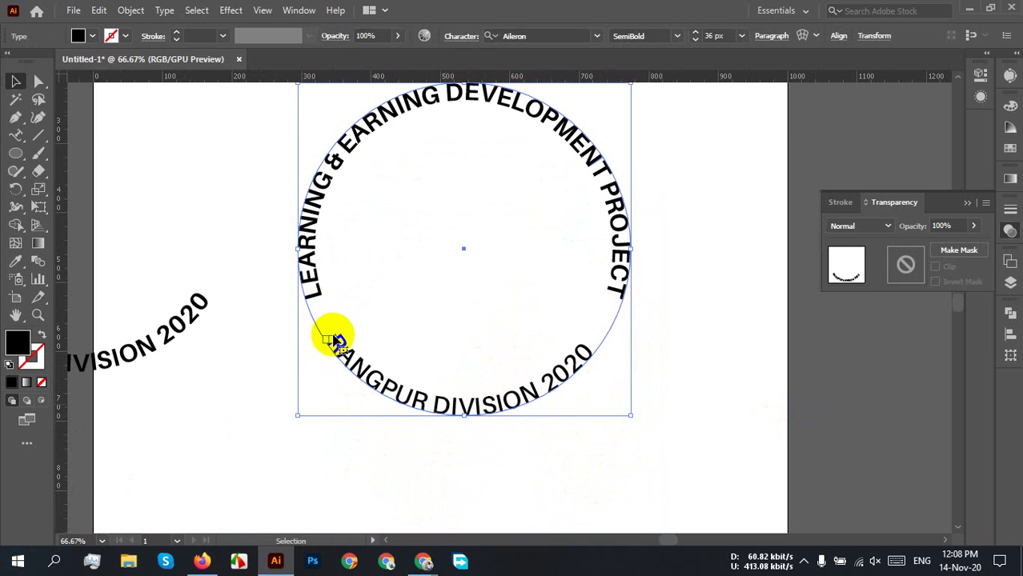
{"action": "scroll", "coordinate": [327, 344], "scroll_direction": "up", "scroll_amount": 6}
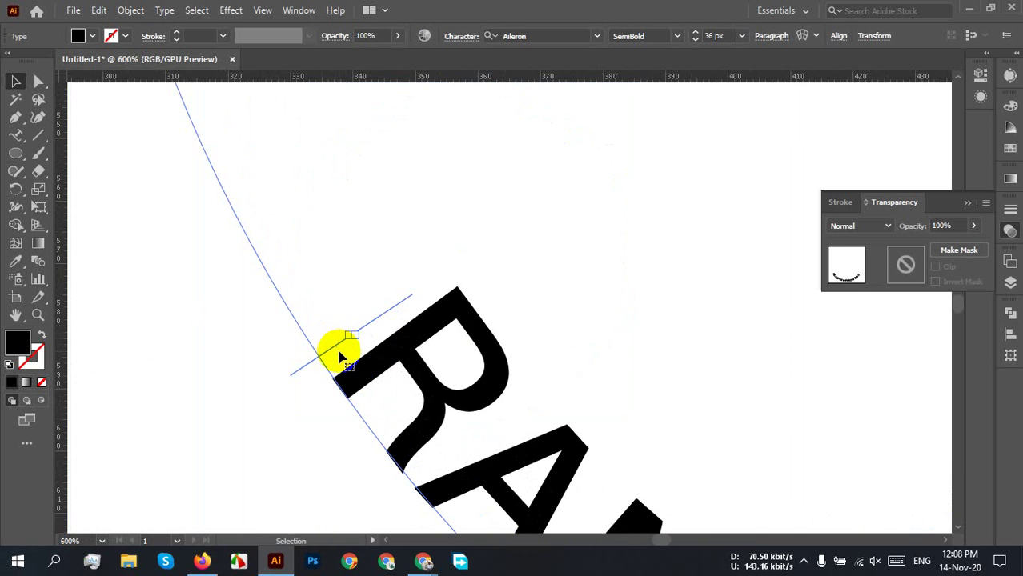
{"action": "left_click_drag", "start_coordinate": [333, 352], "coordinate": [444, 417]}
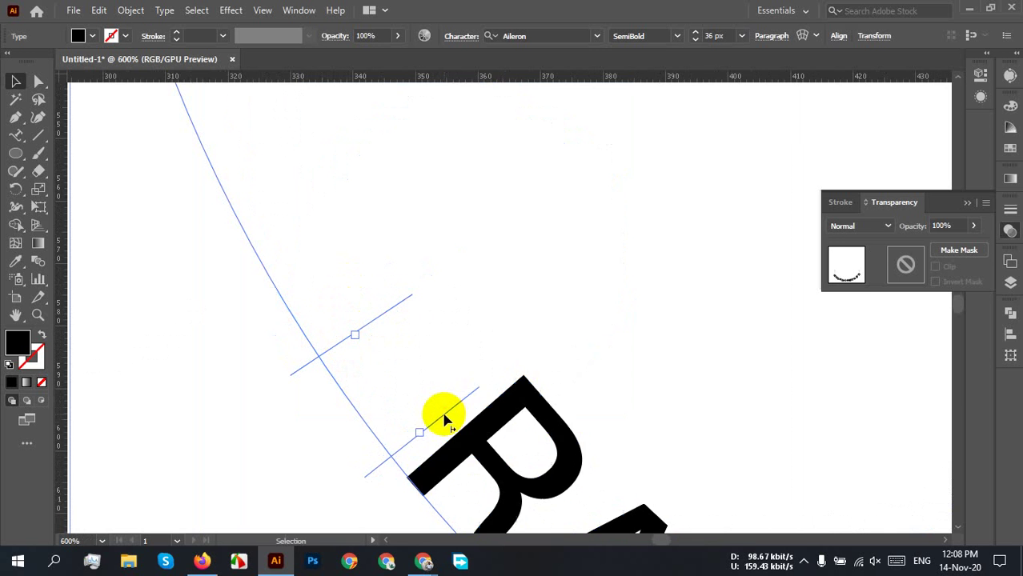
{"action": "scroll", "coordinate": [428, 416], "scroll_direction": "down", "scroll_amount": 6}
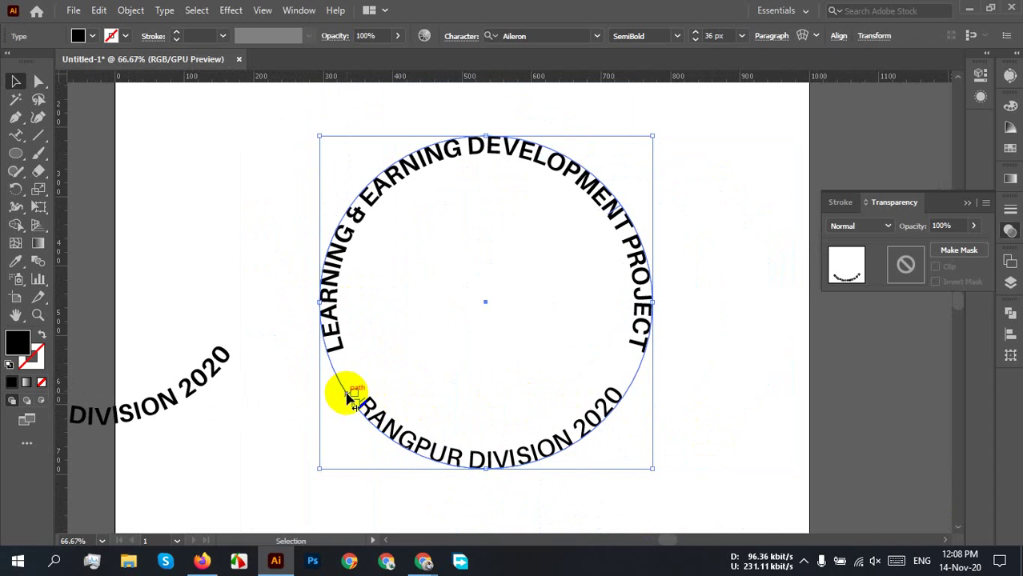
{"action": "left_click_drag", "start_coordinate": [347, 397], "coordinate": [299, 326]}
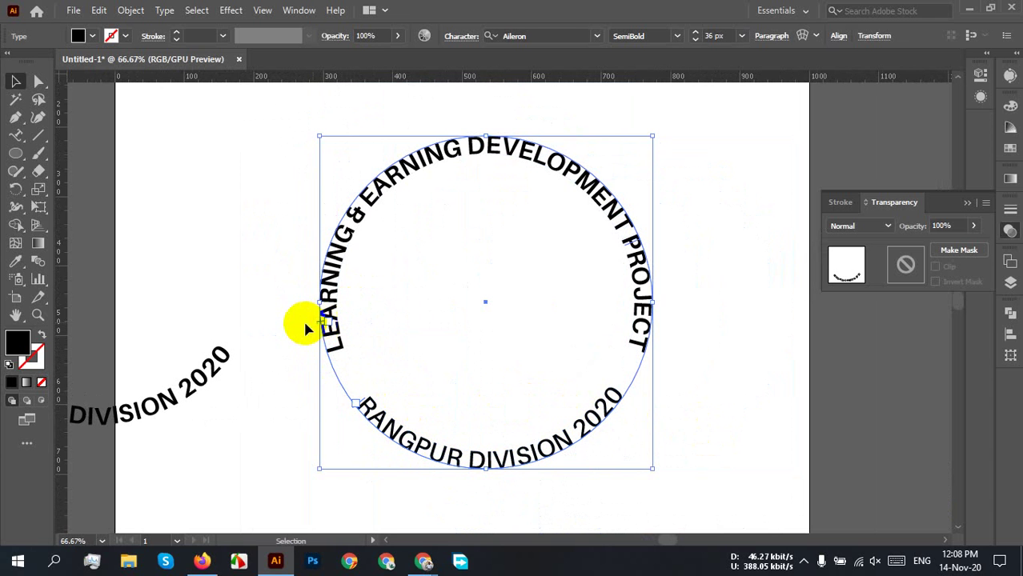
{"action": "left_click_drag", "start_coordinate": [387, 419], "coordinate": [392, 420]}
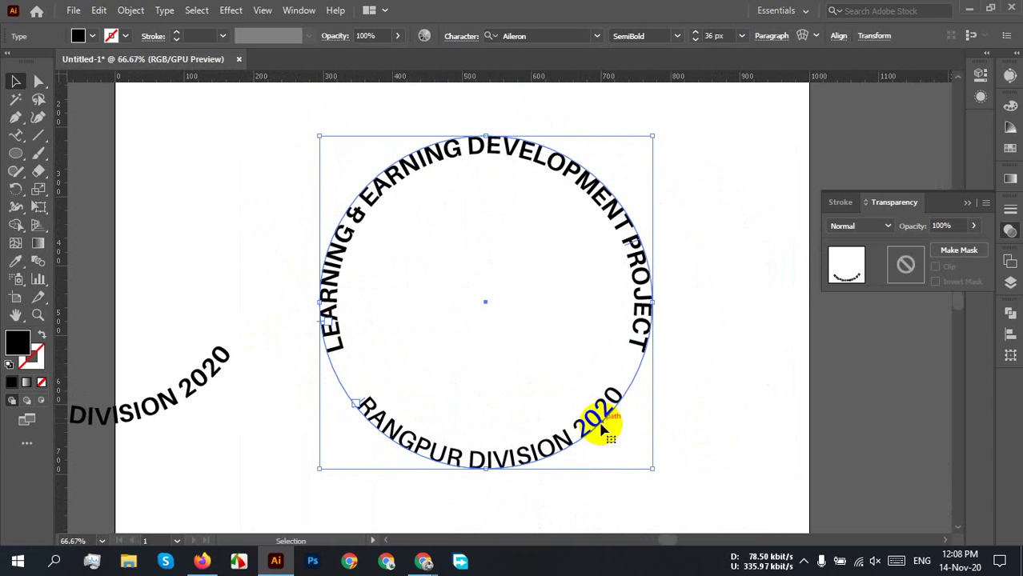
{"action": "left_click", "coordinate": [707, 422]}
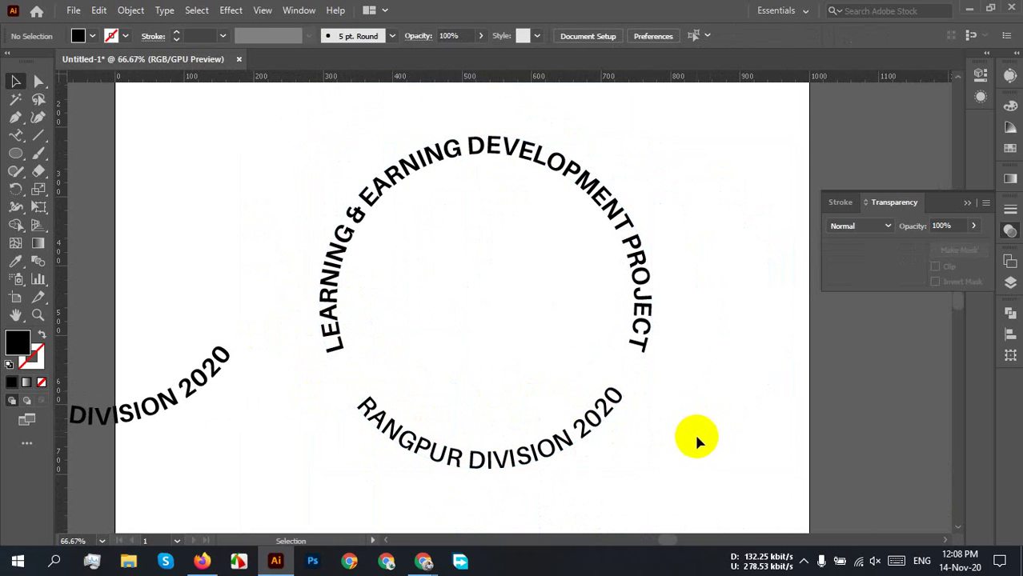
- Select both circular texts and examine how the lower text lines up with the upper text between the two circle paths
{"action": "scroll", "coordinate": [680, 438], "scroll_direction": "down", "scroll_amount": 2}
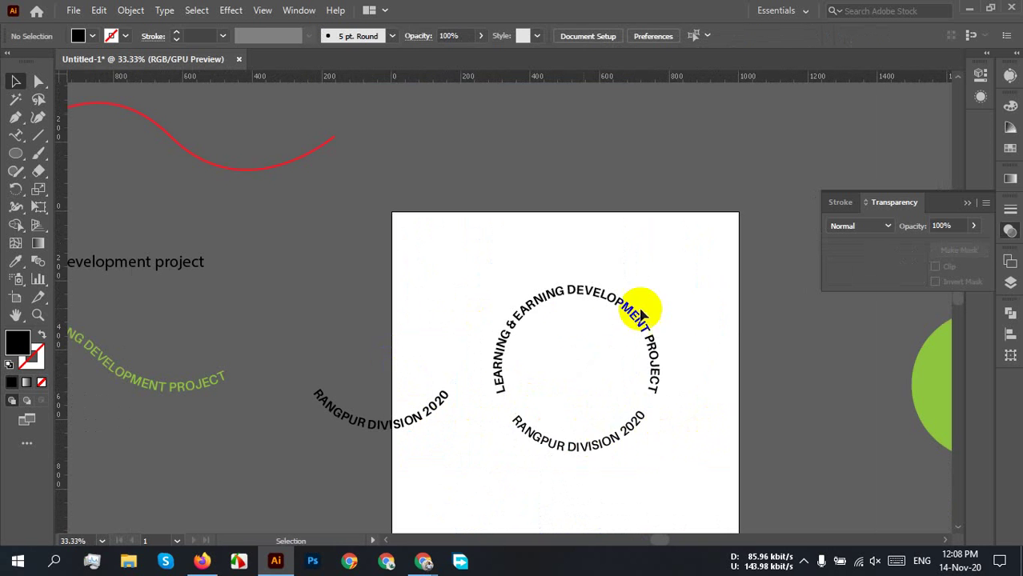
{"action": "left_click", "coordinate": [632, 420]}
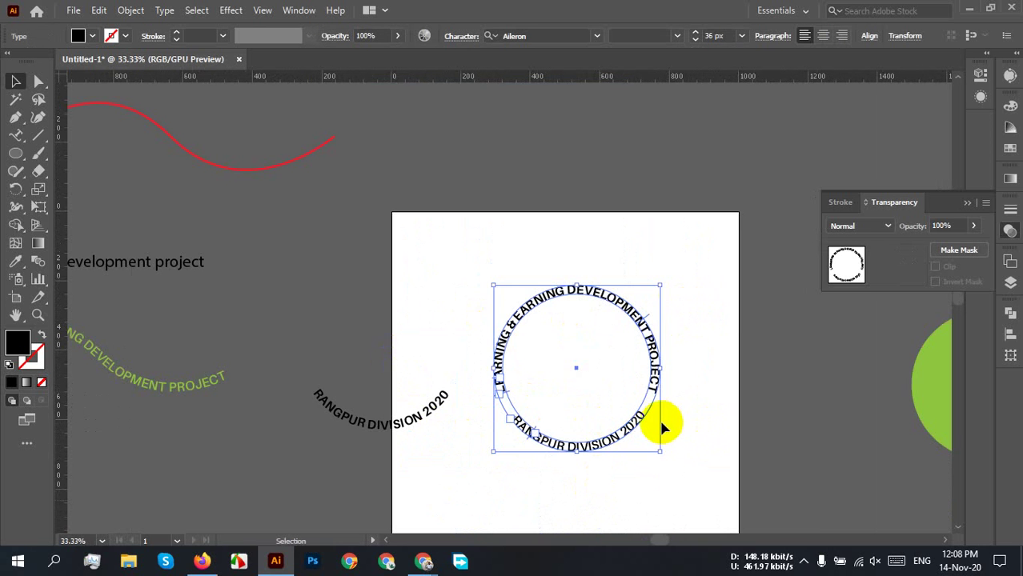
{"action": "scroll", "coordinate": [667, 420], "scroll_direction": "up", "scroll_amount": 2}
{"action": "scroll", "coordinate": [646, 395], "scroll_direction": "up", "scroll_amount": 2}
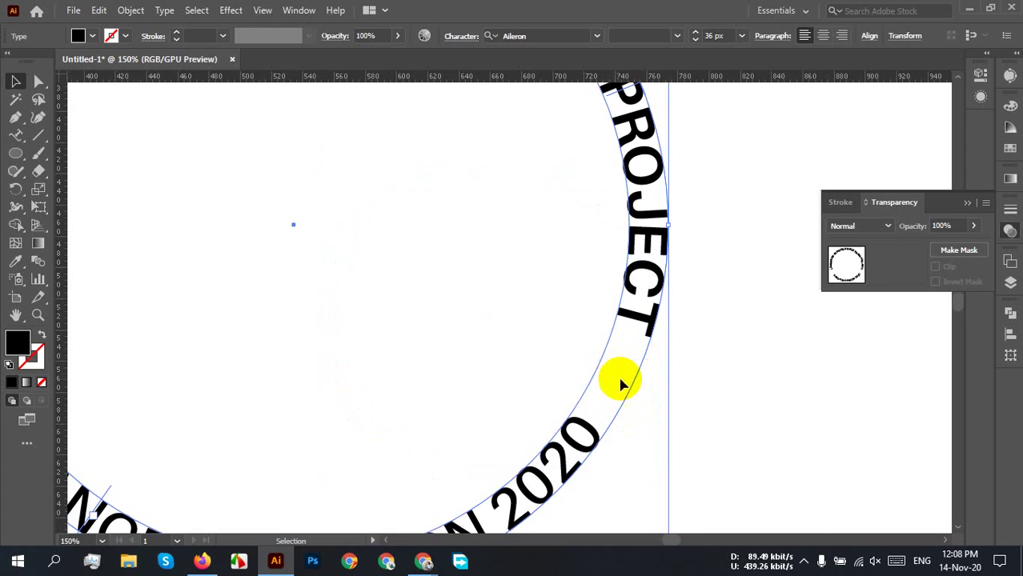
- Delete the spare curved "RANGPUR DIVISION 2020" text that overlaps the artboard's left edge
{"action": "scroll", "coordinate": [616, 380], "scroll_direction": "down", "scroll_amount": 1}
{"action": "scroll", "coordinate": [432, 420], "scroll_direction": "left", "scroll_amount": 2}
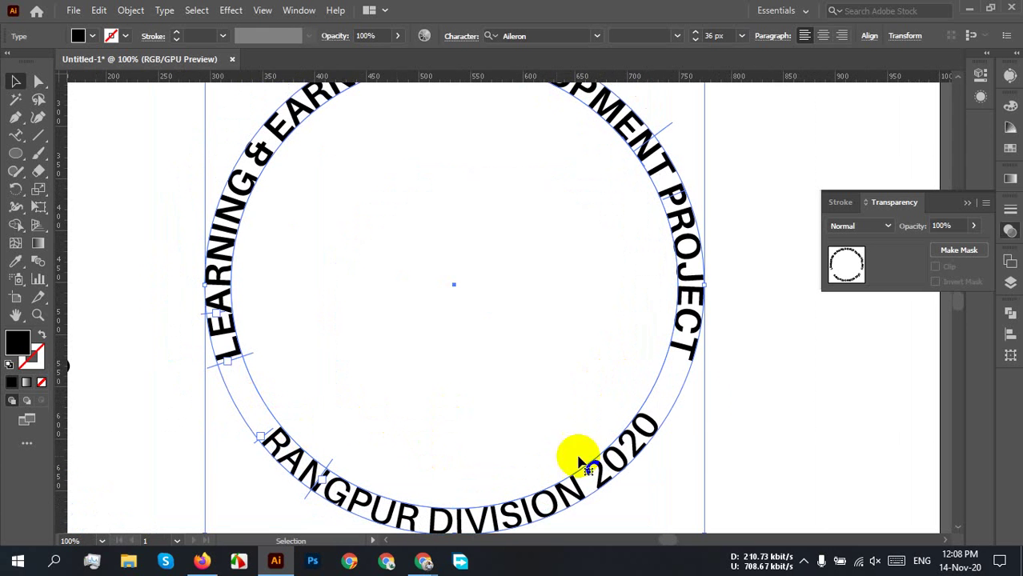
{"action": "scroll", "coordinate": [655, 384], "scroll_direction": "up", "scroll_amount": 3}
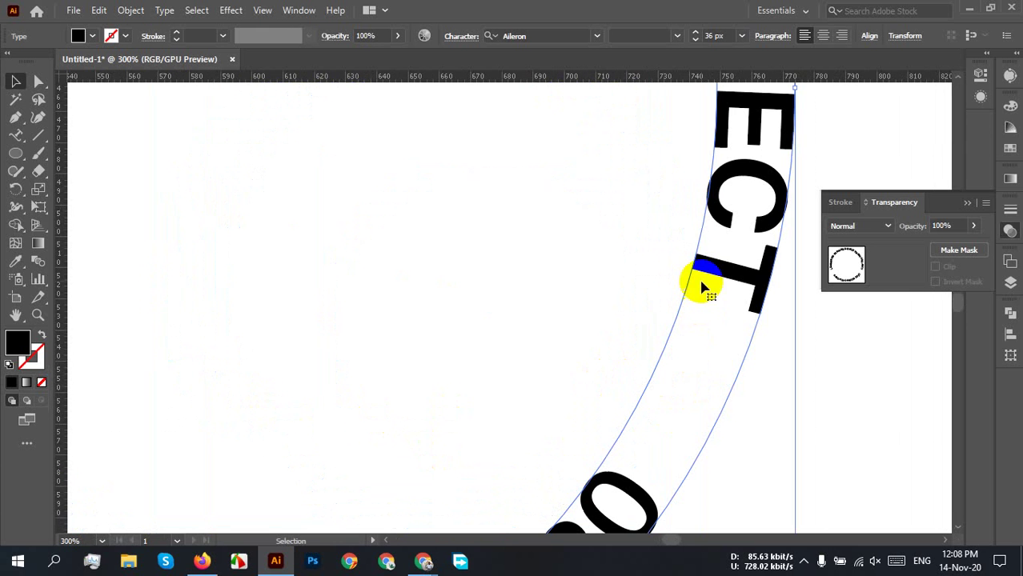
{"action": "scroll", "coordinate": [701, 354], "scroll_direction": "down", "scroll_amount": 3}
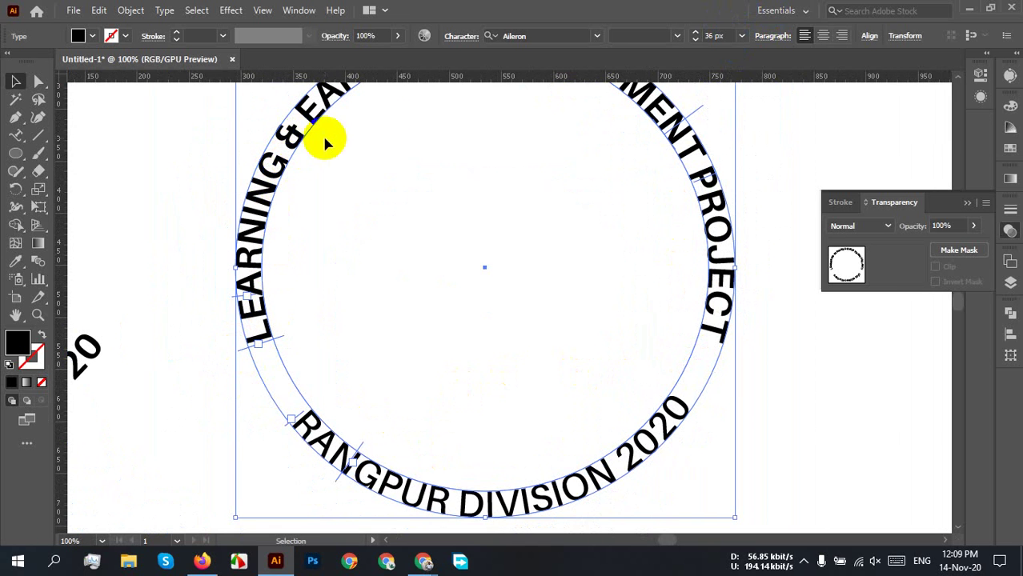
{"action": "scroll", "coordinate": [463, 335], "scroll_direction": "down", "scroll_amount": 2}
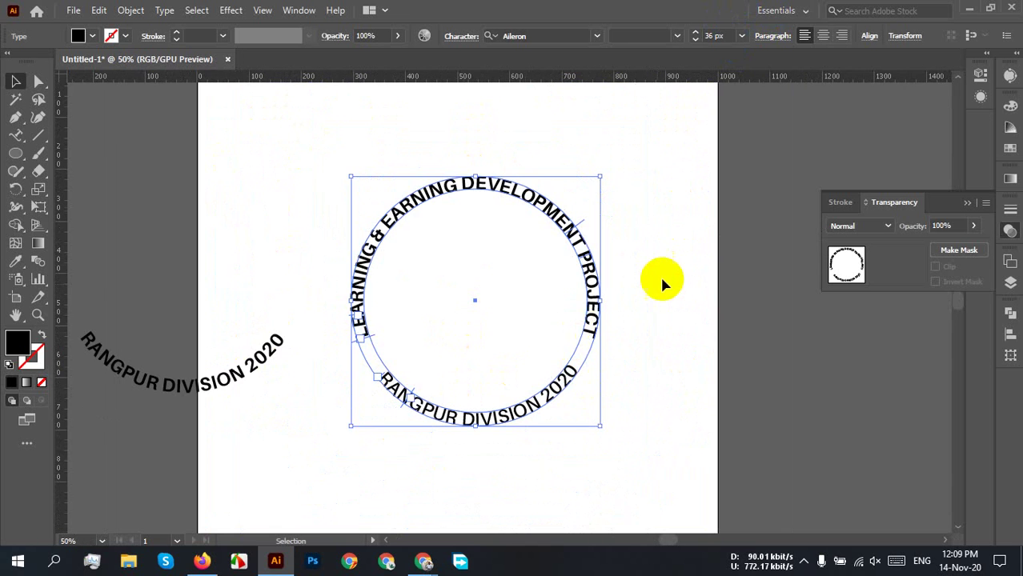
{"action": "left_click", "coordinate": [661, 276]}
{"action": "scroll", "coordinate": [252, 373], "scroll_direction": "down", "scroll_amount": 2}
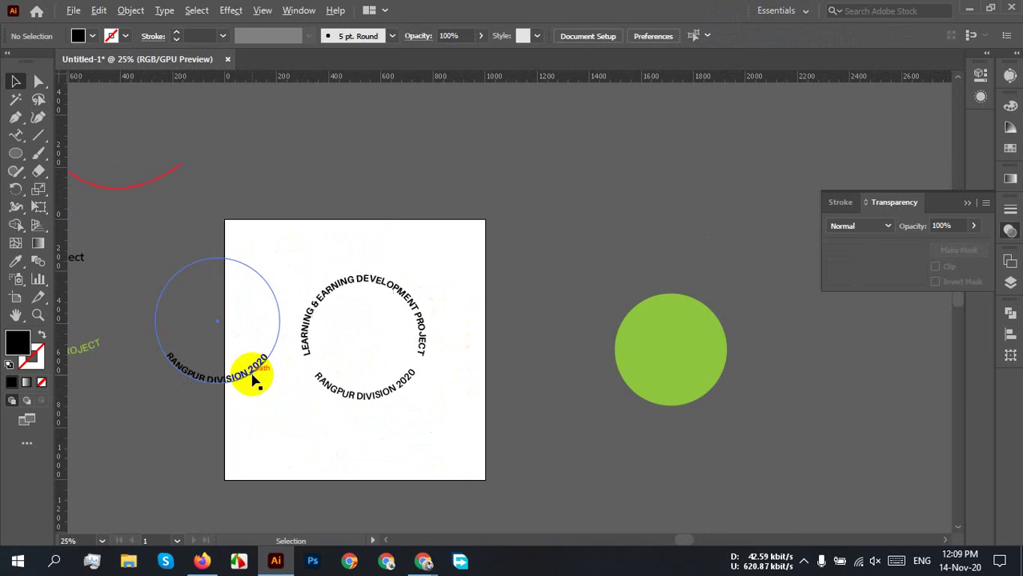
{"action": "left_click", "coordinate": [222, 367]}
{"action": "key", "text": "Delete"}
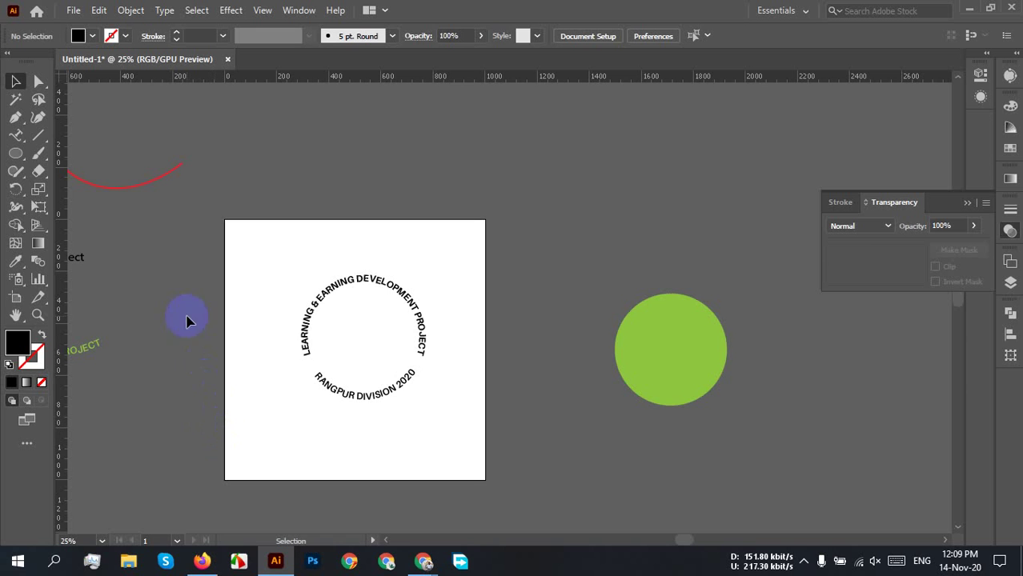
- Group the upper "LEARNING & EARNING DEVELOPMENT PROJECT" and lower "RANGPUR DIVISION 2020" curved texts into one ring
{"action": "left_click_drag", "start_coordinate": [272, 279], "coordinate": [382, 403]}
{"action": "right_click", "coordinate": [365, 317]}
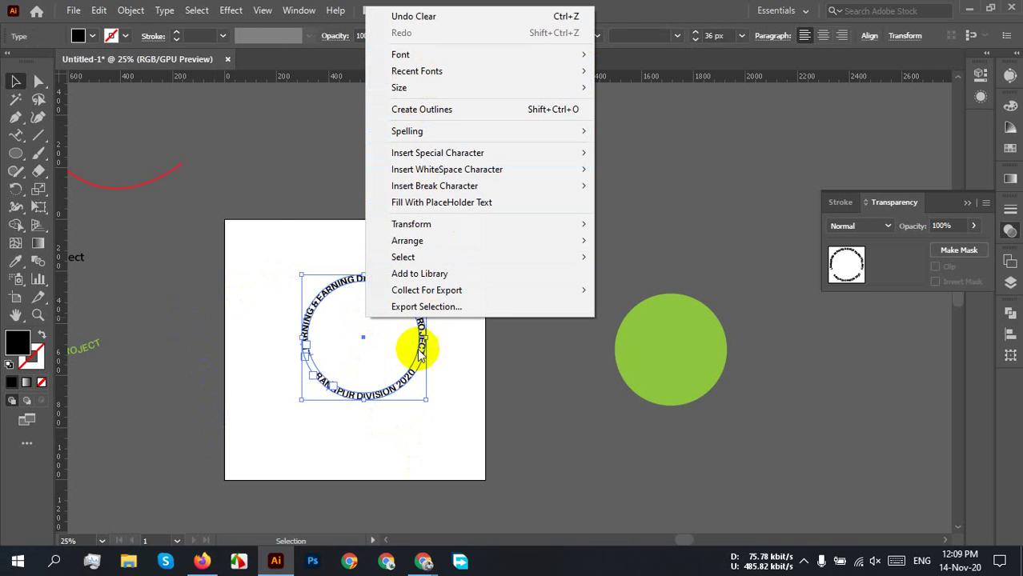
{"action": "left_click", "coordinate": [358, 365]}
{"action": "scroll", "coordinate": [360, 360], "scroll_direction": "down", "scroll_amount": 1}
{"action": "key", "text": "ctrl+z"}
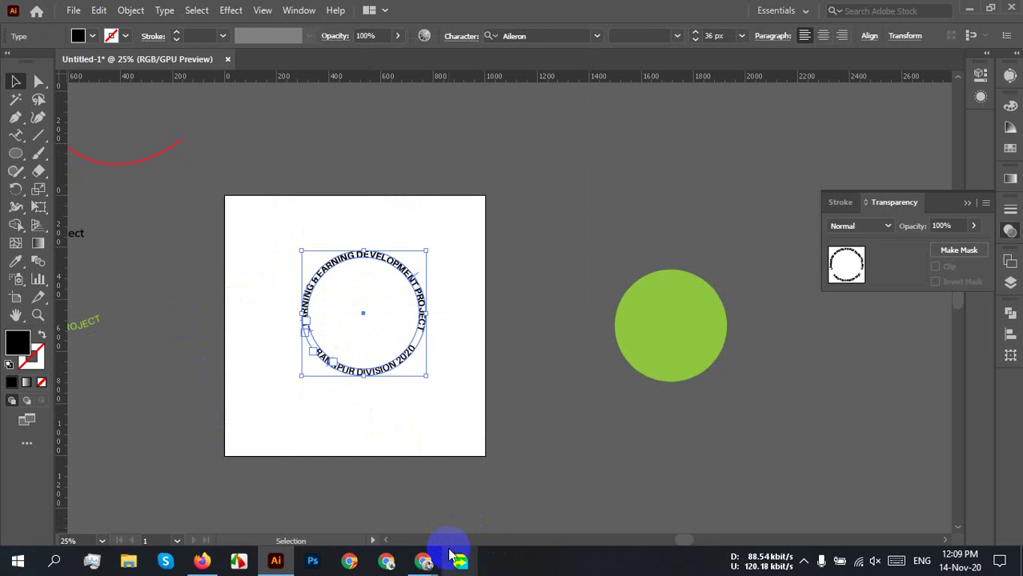
{"action": "left_click", "coordinate": [444, 414]}
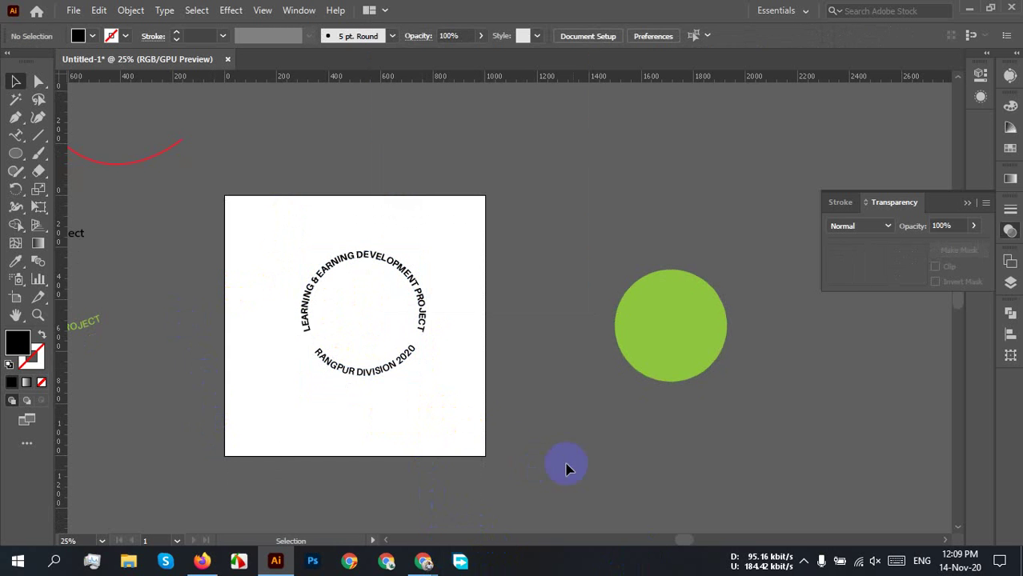
- Move the grouped text ring toward the artboard's lower left and try rotating it
{"action": "left_click_drag", "start_coordinate": [410, 361], "coordinate": [367, 392]}
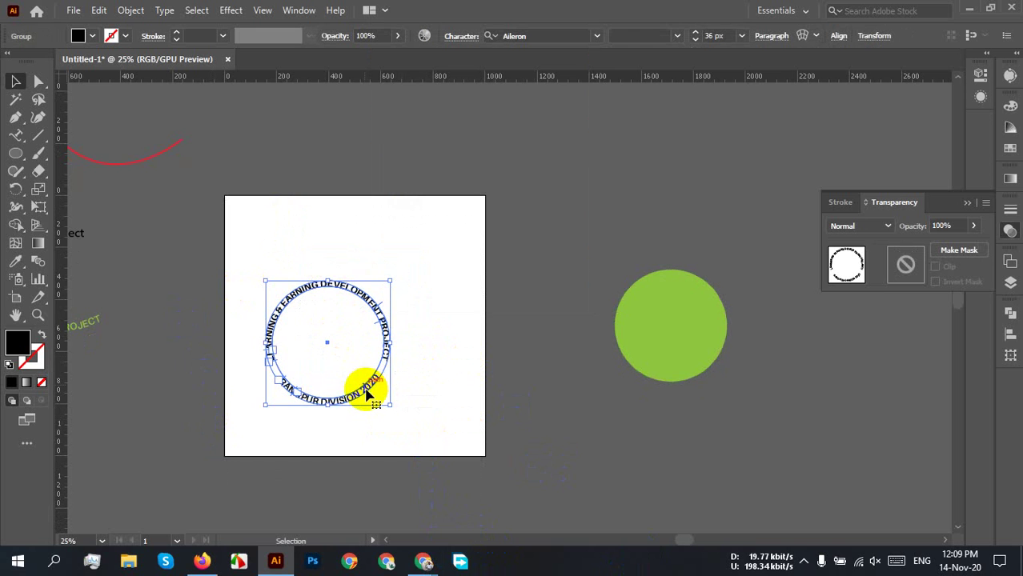
{"action": "left_click_drag", "start_coordinate": [390, 352], "coordinate": [468, 354]}
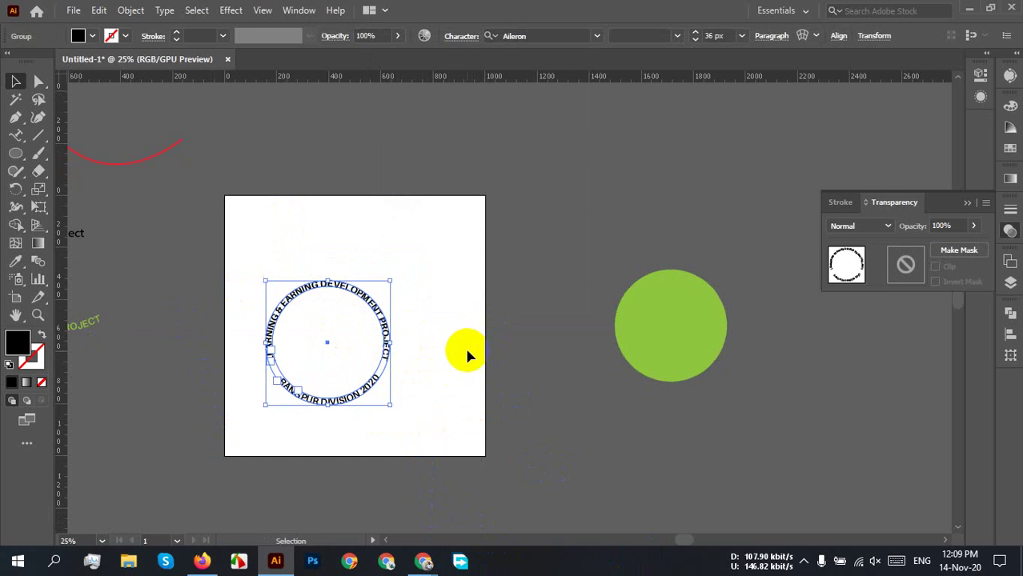
{"action": "left_click", "coordinate": [428, 384]}
{"action": "left_click", "coordinate": [381, 301]}
{"action": "left_click", "coordinate": [445, 342]}
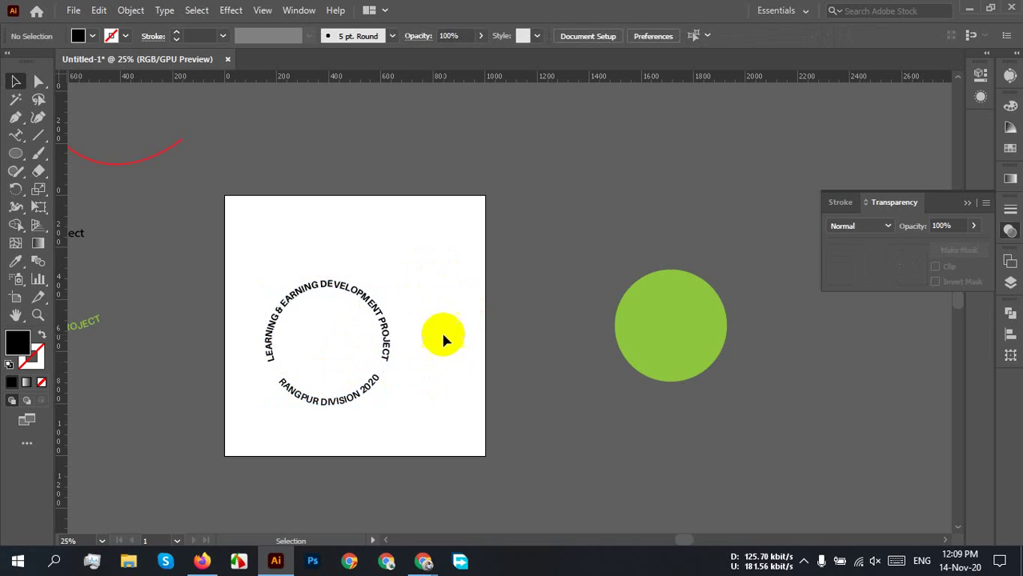
- Move the grouped text ring up to the upper-left part of the artboard
{"action": "left_click_drag", "start_coordinate": [422, 273], "coordinate": [281, 472]}
{"action": "right_click", "coordinate": [356, 334]}
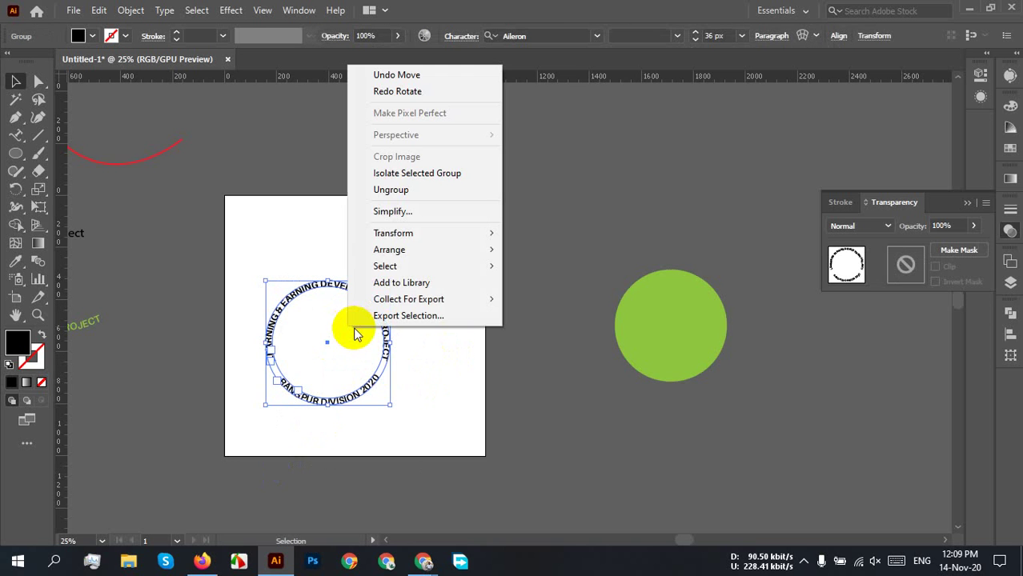
{"action": "left_click", "coordinate": [443, 400]}
{"action": "left_click", "coordinate": [383, 331]}
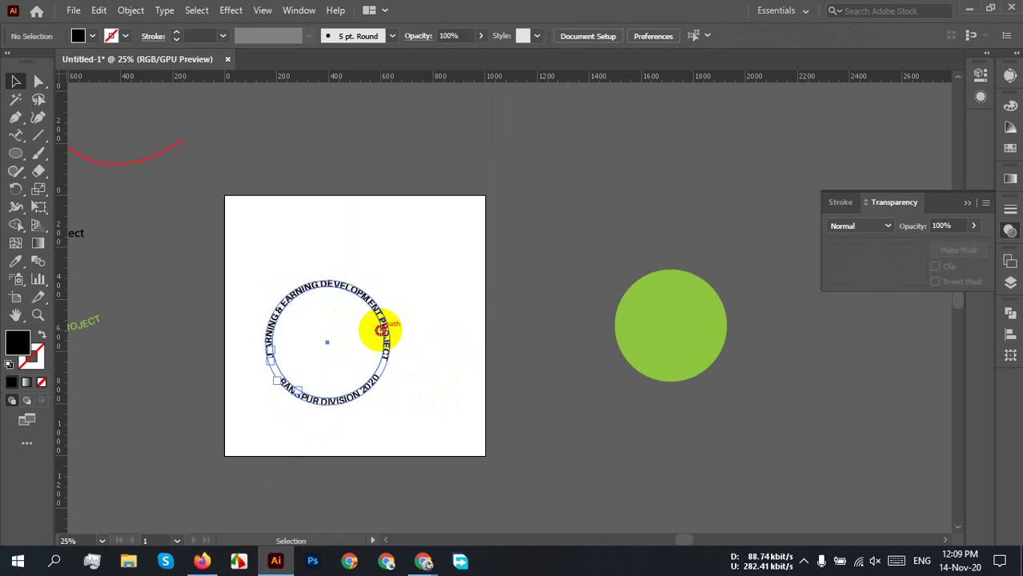
{"action": "left_click_drag", "start_coordinate": [383, 327], "coordinate": [398, 296]}
- Place a copy of the green circle directly beside the text ring, overlapping the artboard's right edge
{"action": "left_click", "coordinate": [662, 360], "text": "shift"}
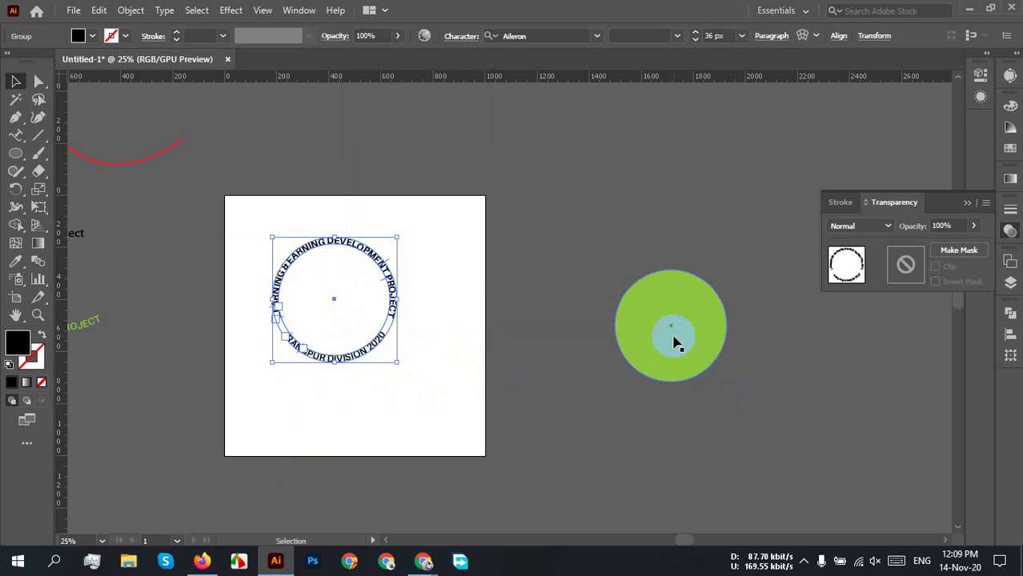
{"action": "left_click_drag", "start_coordinate": [675, 342], "coordinate": [459, 322]}
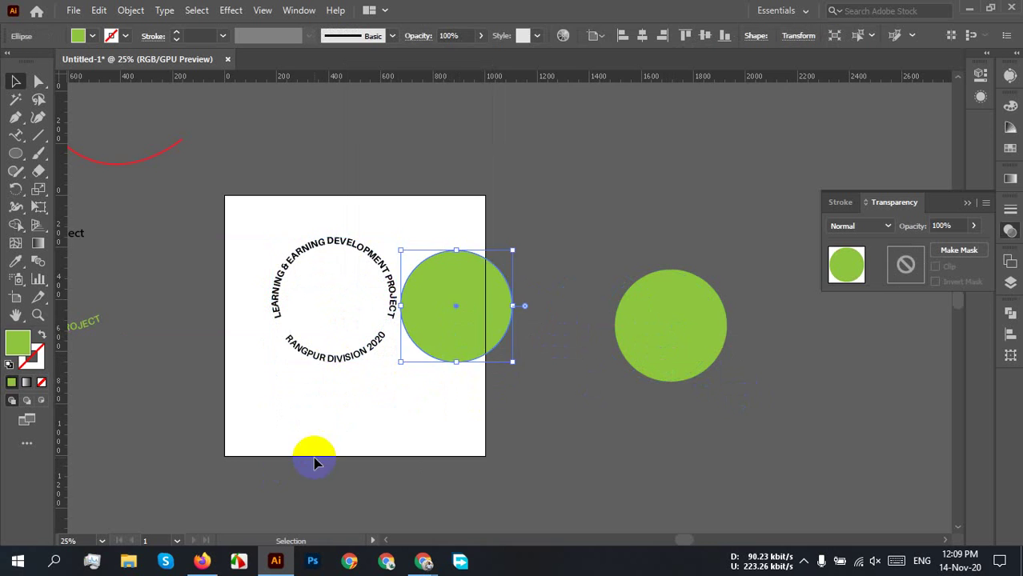
{"action": "left_click_drag", "start_coordinate": [312, 454], "coordinate": [268, 485]}
{"action": "scroll", "coordinate": [347, 444], "scroll_direction": "up", "scroll_amount": 1}
{"action": "left_click_drag", "start_coordinate": [348, 444], "coordinate": [581, 390]}
{"action": "scroll", "coordinate": [581, 391], "scroll_direction": "up", "scroll_amount": 2}
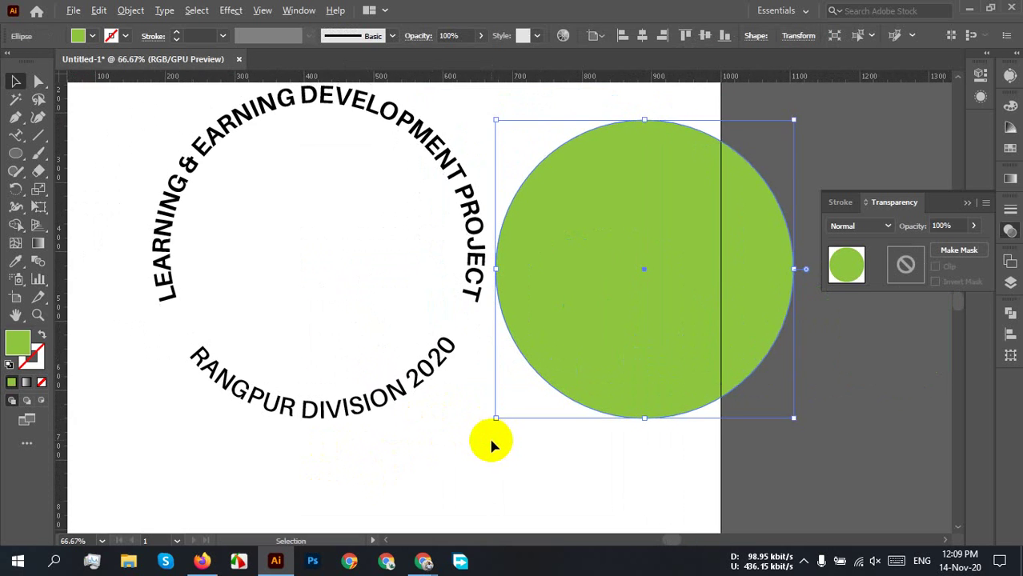
{"action": "scroll", "coordinate": [487, 441], "scroll_direction": "down", "scroll_amount": 1}
- Align the text ring and the copied green circle to each other's horizontal and vertical centers
{"action": "left_click_drag", "start_coordinate": [380, 360], "coordinate": [624, 408]}
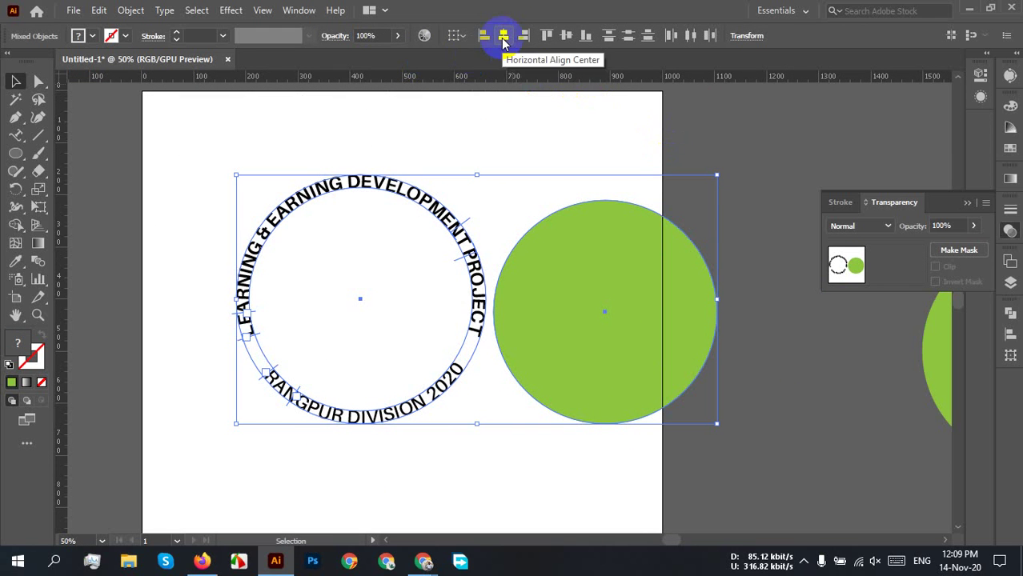
{"action": "left_click", "coordinate": [454, 36]}
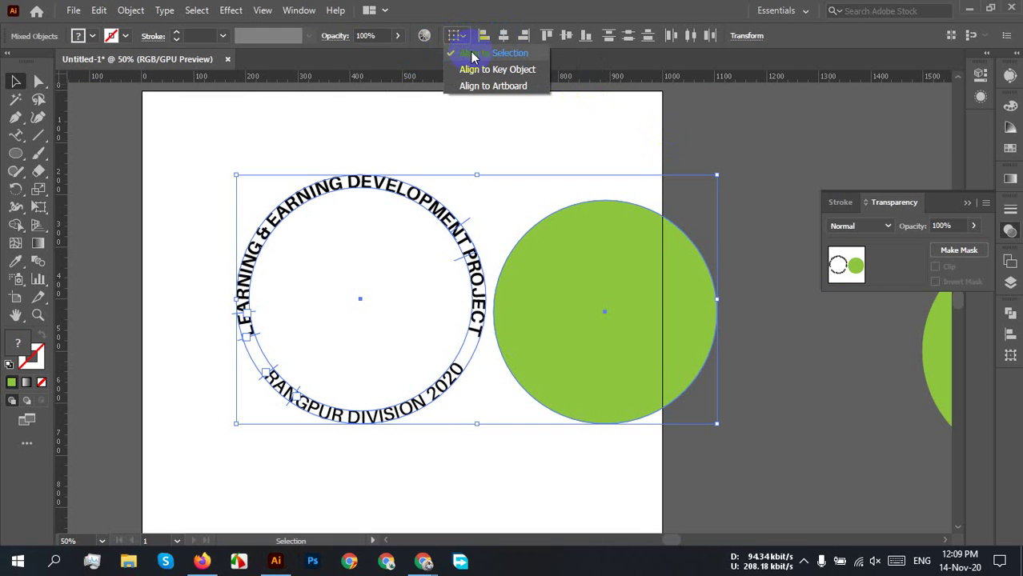
{"action": "left_click", "coordinate": [505, 36]}
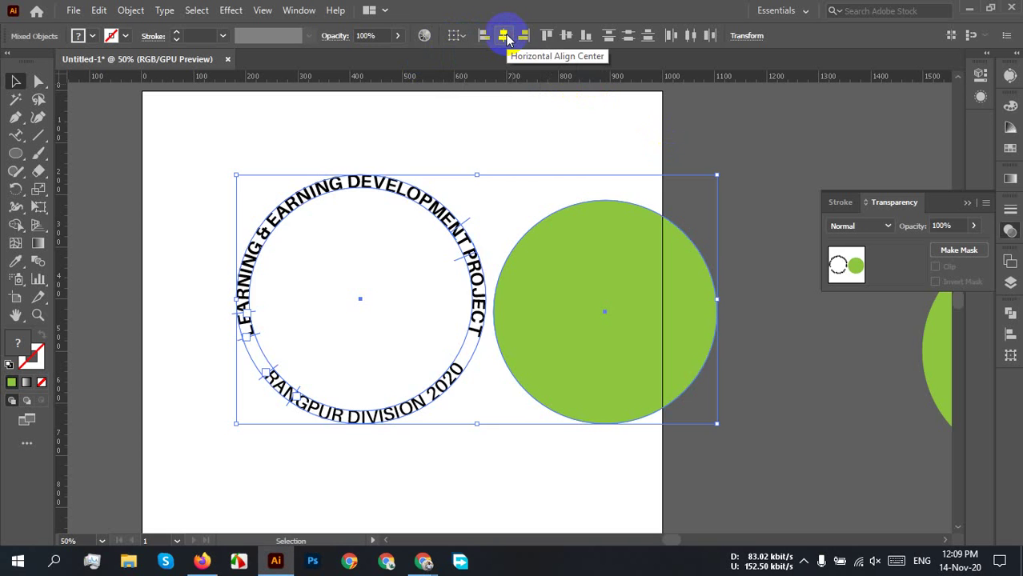
{"action": "left_click", "coordinate": [506, 35]}
{"action": "left_click", "coordinate": [587, 36]}
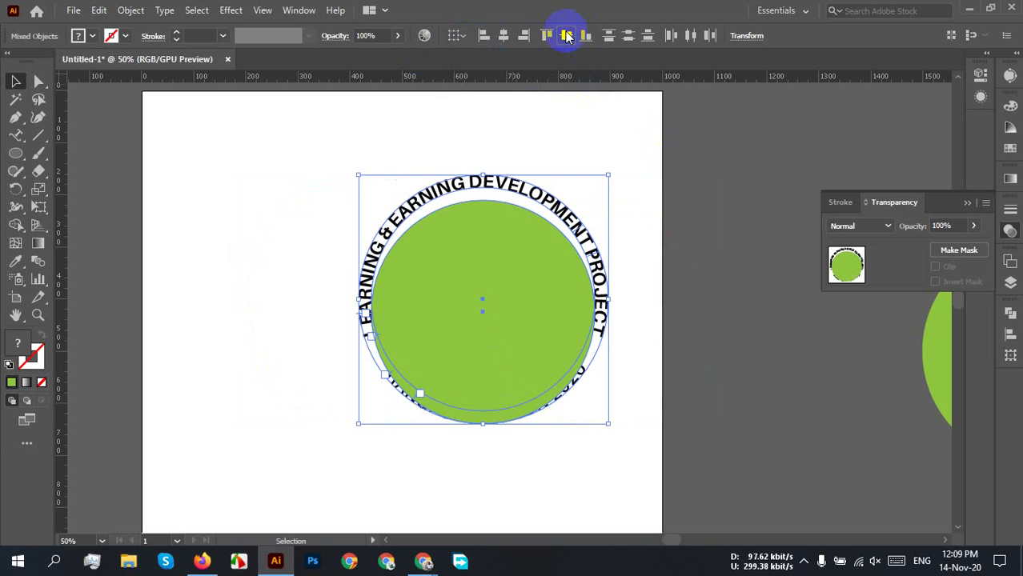
{"action": "left_click", "coordinate": [566, 36]}
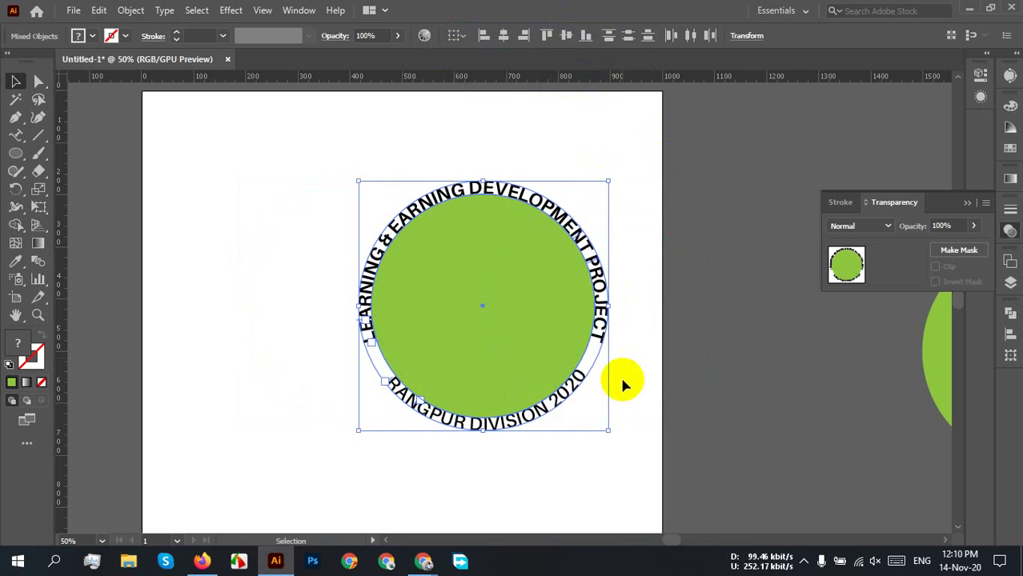
{"action": "left_click", "coordinate": [620, 432]}
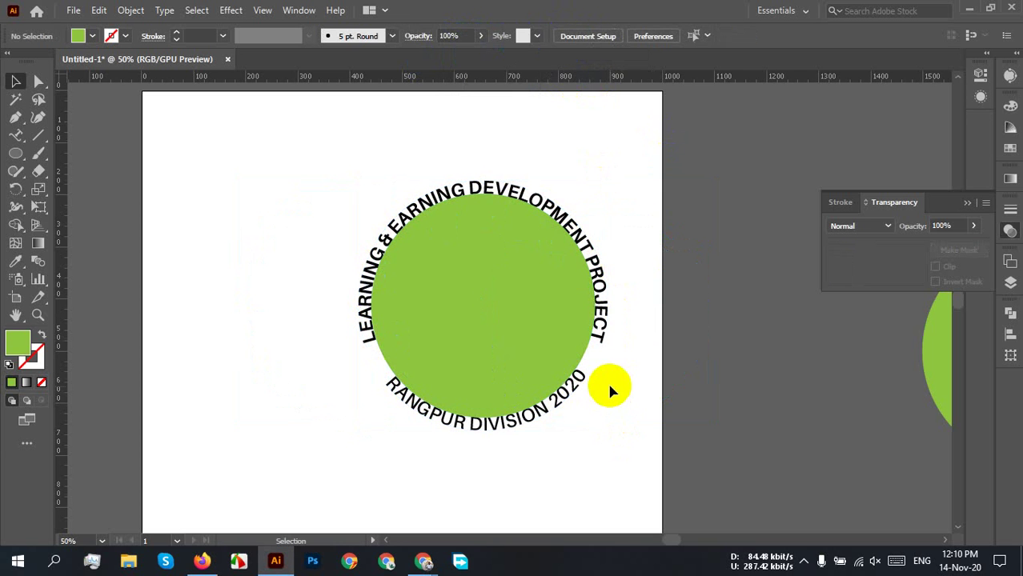
- Shrink the green circle slightly about its center to leave a narrow gap inside the text ring
{"action": "scroll", "coordinate": [552, 320], "scroll_direction": "up", "scroll_amount": 3}
{"action": "scroll", "coordinate": [734, 323], "scroll_direction": "down", "scroll_amount": 3}
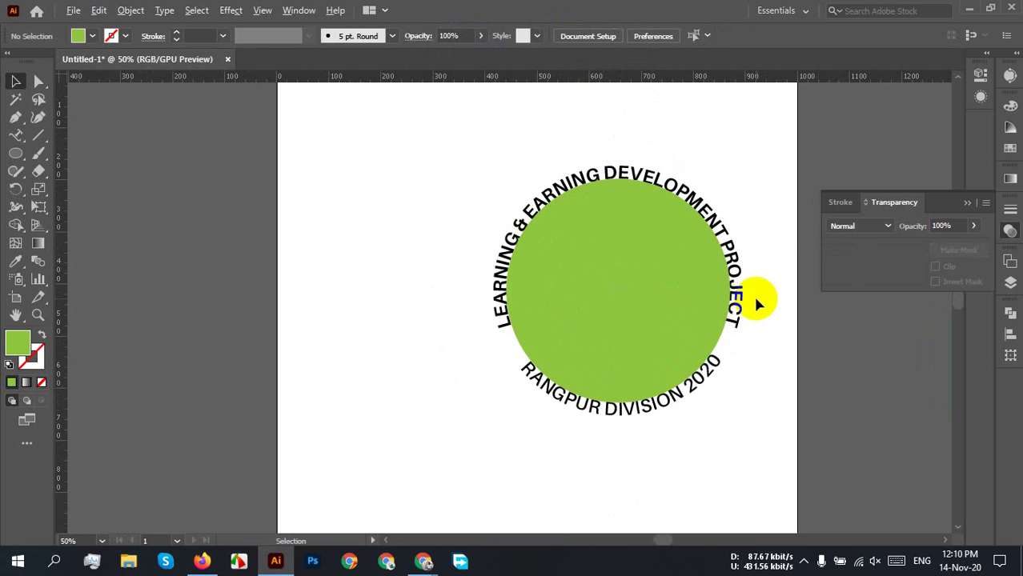
{"action": "scroll", "coordinate": [753, 297], "scroll_direction": "up", "scroll_amount": 1}
{"action": "scroll", "coordinate": [581, 320], "scroll_direction": "right", "scroll_amount": 1}
{"action": "left_click", "coordinate": [582, 320]}
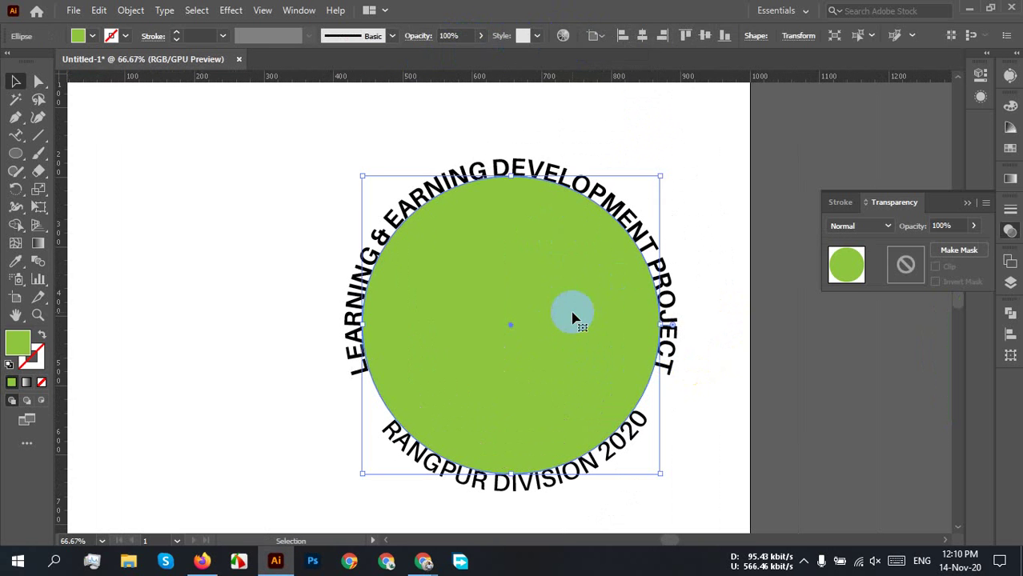
{"action": "left_click_drag", "start_coordinate": [661, 176], "coordinate": [657, 184]}
{"action": "left_click", "coordinate": [668, 189]}
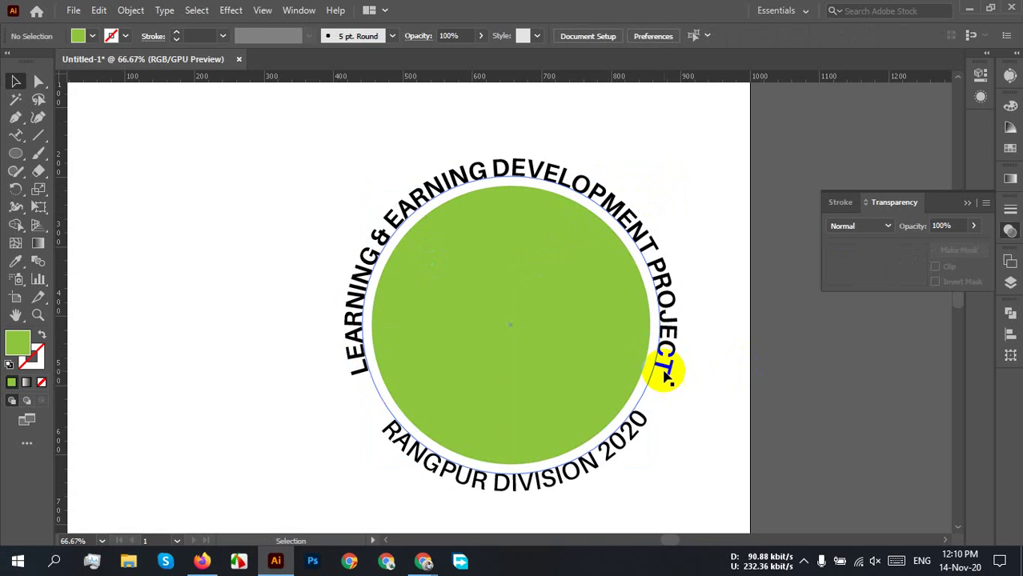
- Copy the green circle and paste the duplicate directly behind it with Paste in Back
{"action": "scroll", "coordinate": [665, 376], "scroll_direction": "down", "scroll_amount": 1}
{"action": "scroll", "coordinate": [710, 376], "scroll_direction": "up", "scroll_amount": 1}
{"action": "scroll", "coordinate": [656, 392], "scroll_direction": "right", "scroll_amount": 2}
{"action": "left_click", "coordinate": [407, 349]}
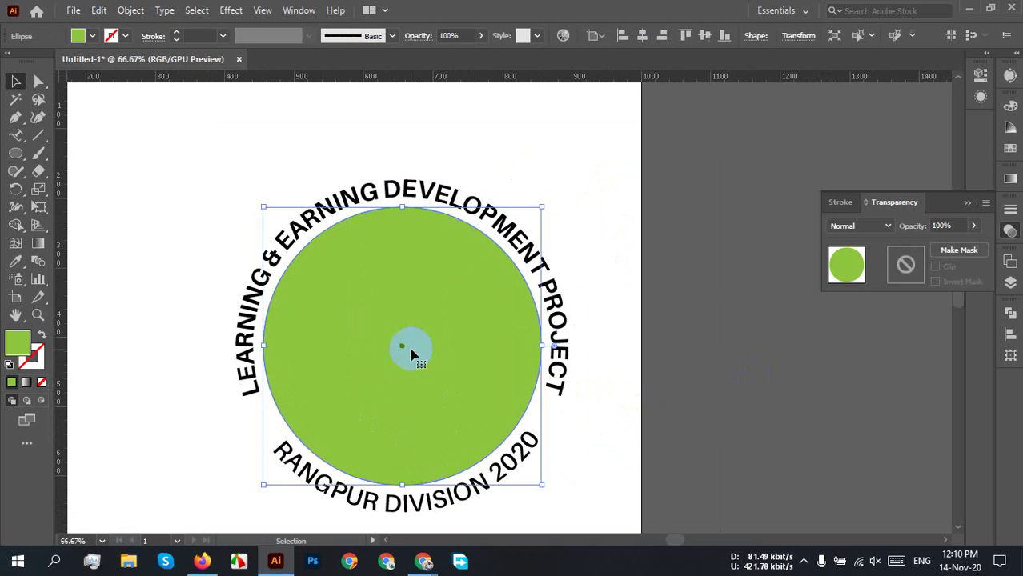
{"action": "left_click", "coordinate": [99, 10]}
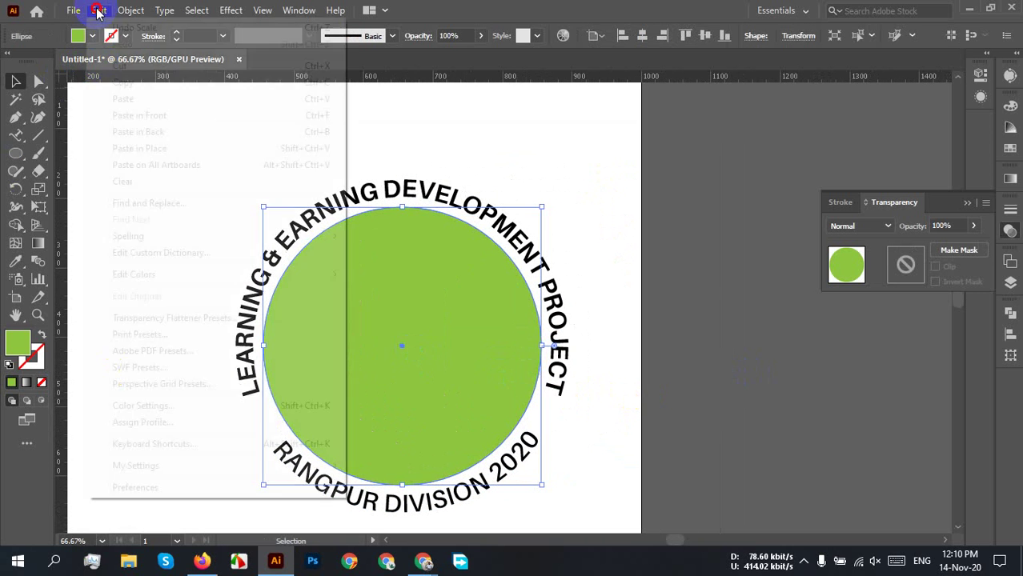
{"action": "left_click", "coordinate": [120, 82]}
{"action": "left_click", "coordinate": [98, 9]}
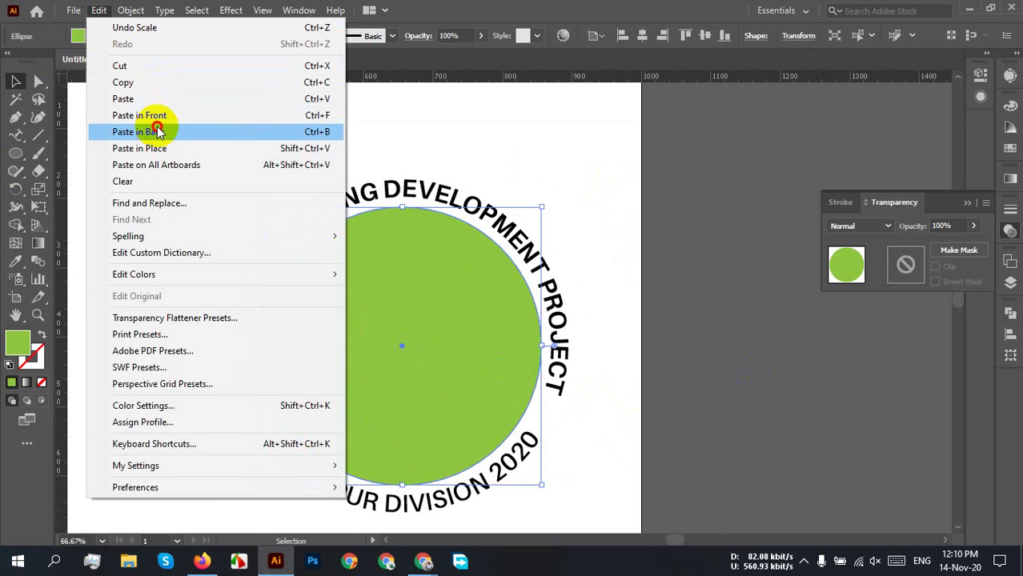
{"action": "left_click", "coordinate": [157, 131]}
- Fill the duplicate circle with red and enlarge it proportionally from its center to extend just beyond the text ring
{"action": "left_click", "coordinate": [92, 36]}
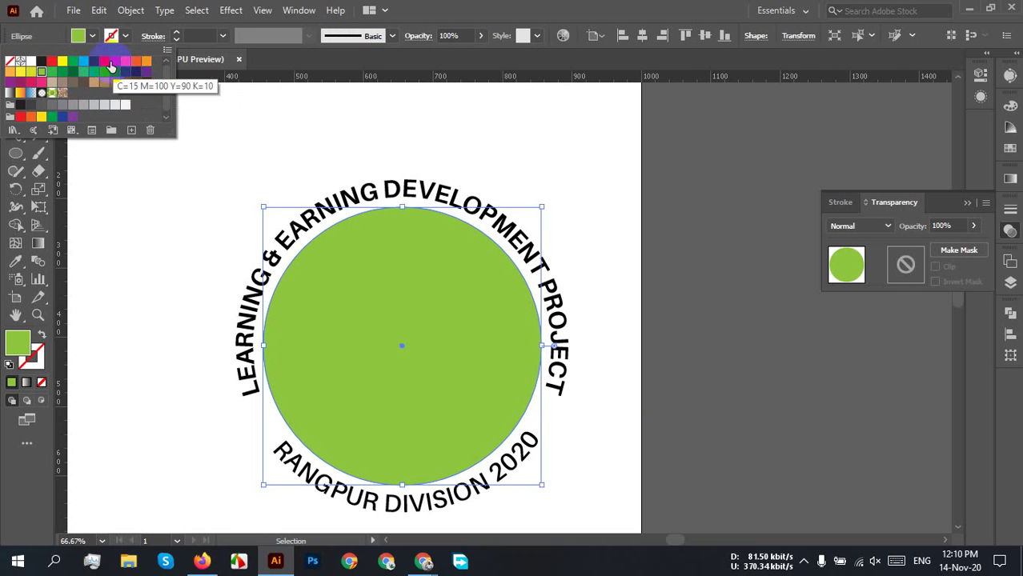
{"action": "left_click", "coordinate": [52, 62]}
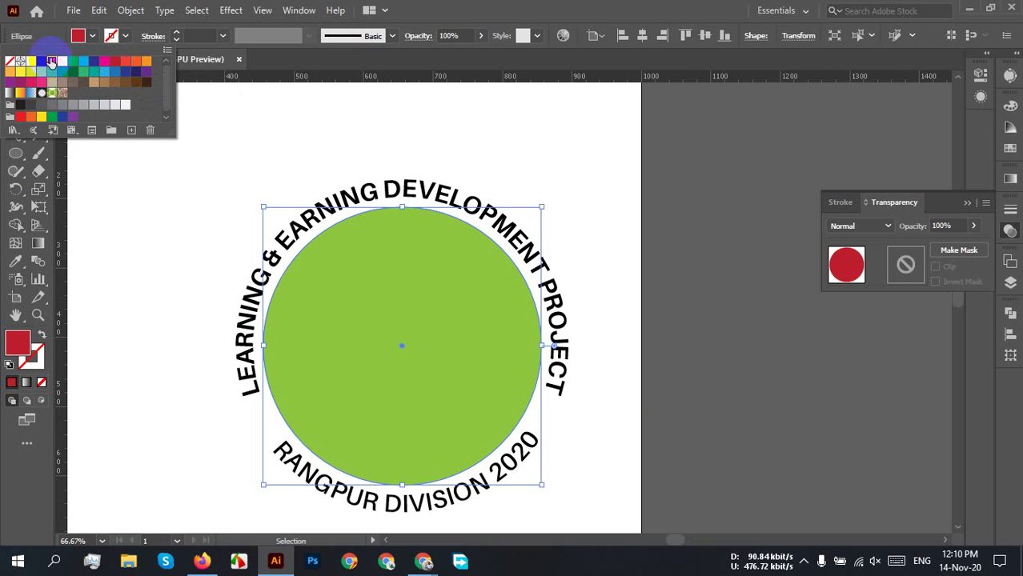
{"action": "left_click", "coordinate": [573, 189]}
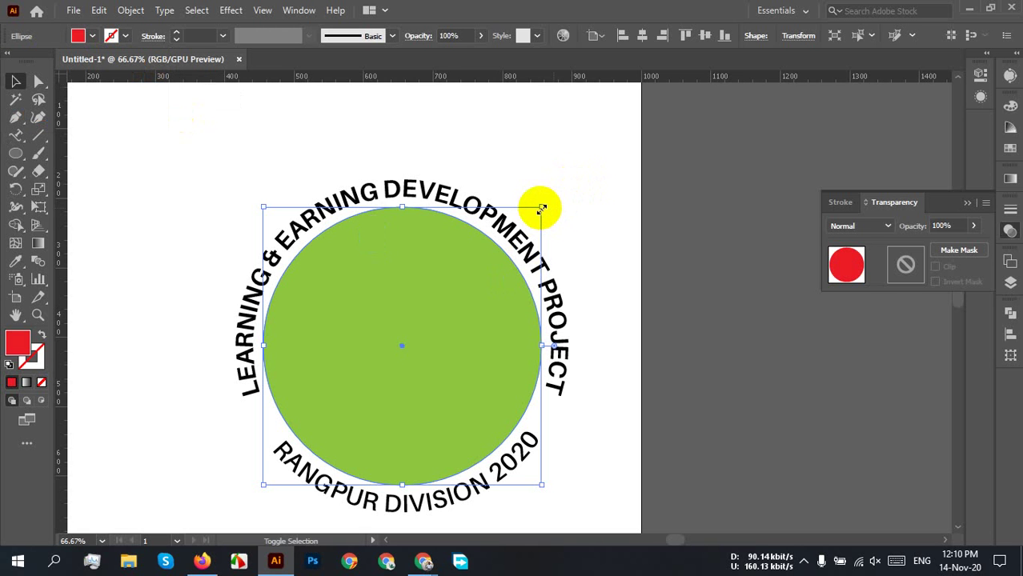
{"action": "left_click_drag", "start_coordinate": [541, 209], "coordinate": [591, 170]}
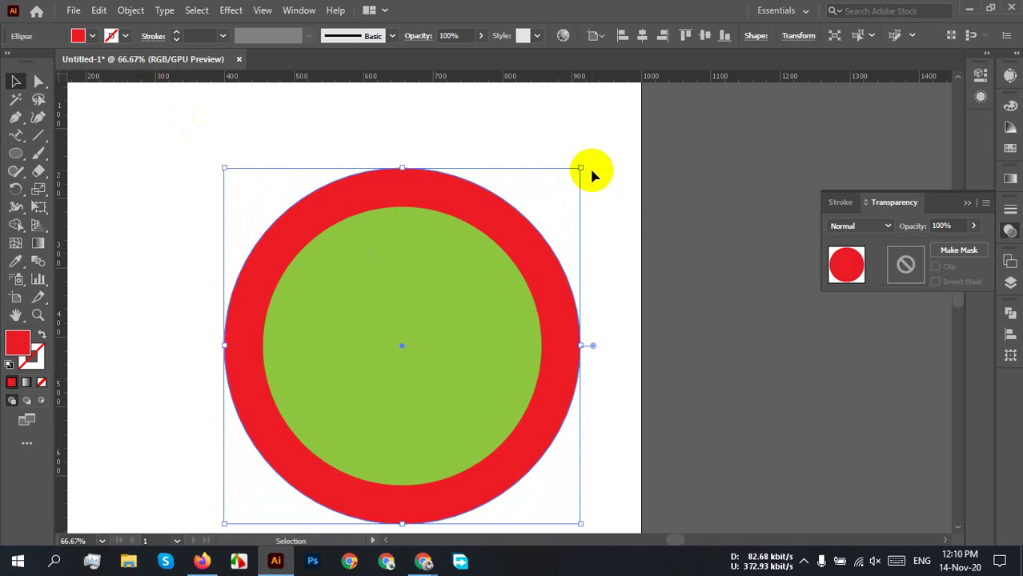
{"action": "left_click", "coordinate": [651, 222]}
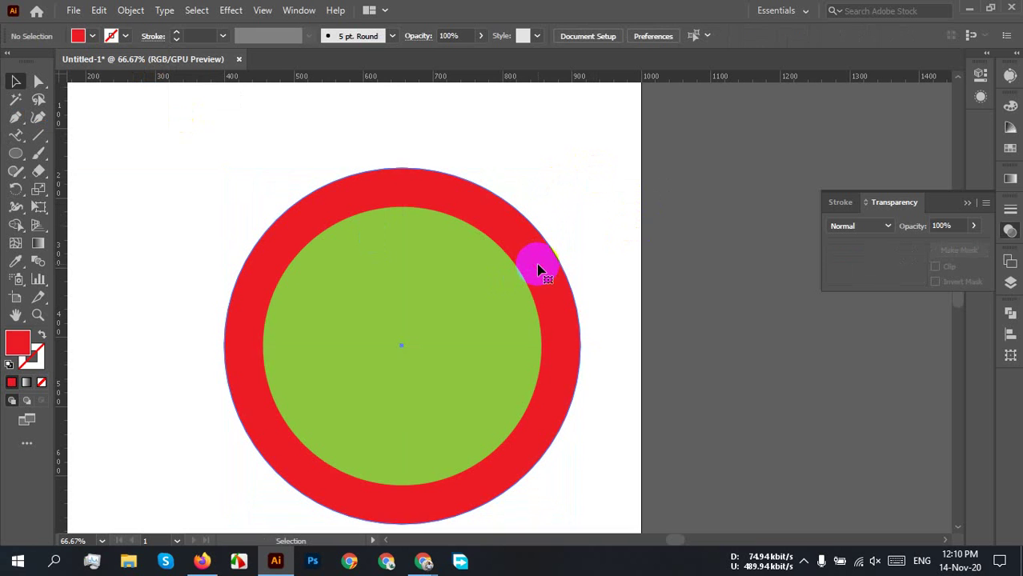
- Send the enlarged red circle to the back, behind the text ring and the green circle
{"action": "right_click", "coordinate": [540, 269]}
{"action": "mouse_move", "coordinate": [600, 469]}
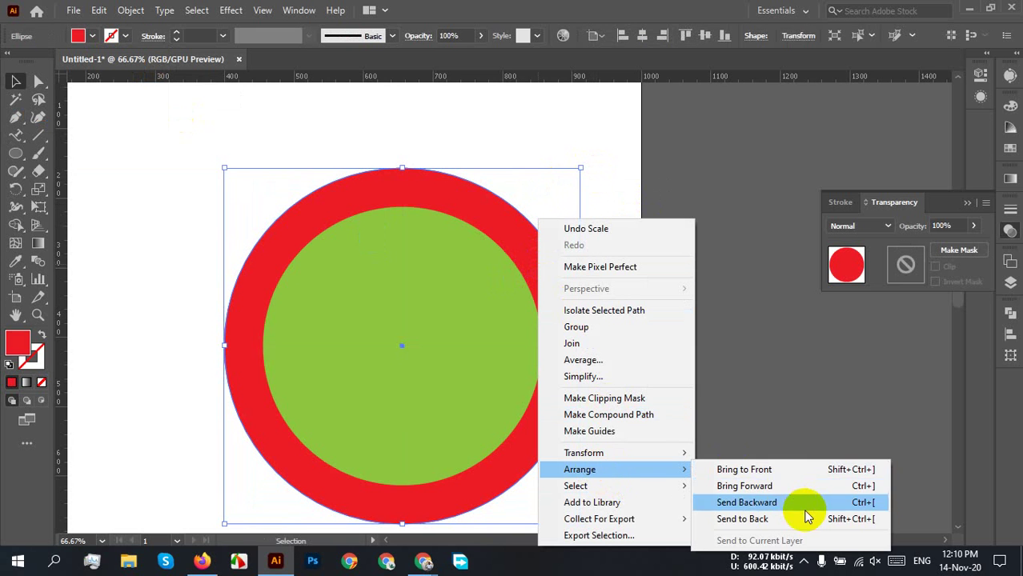
{"action": "left_click", "coordinate": [744, 520]}
{"action": "left_click", "coordinate": [692, 402]}
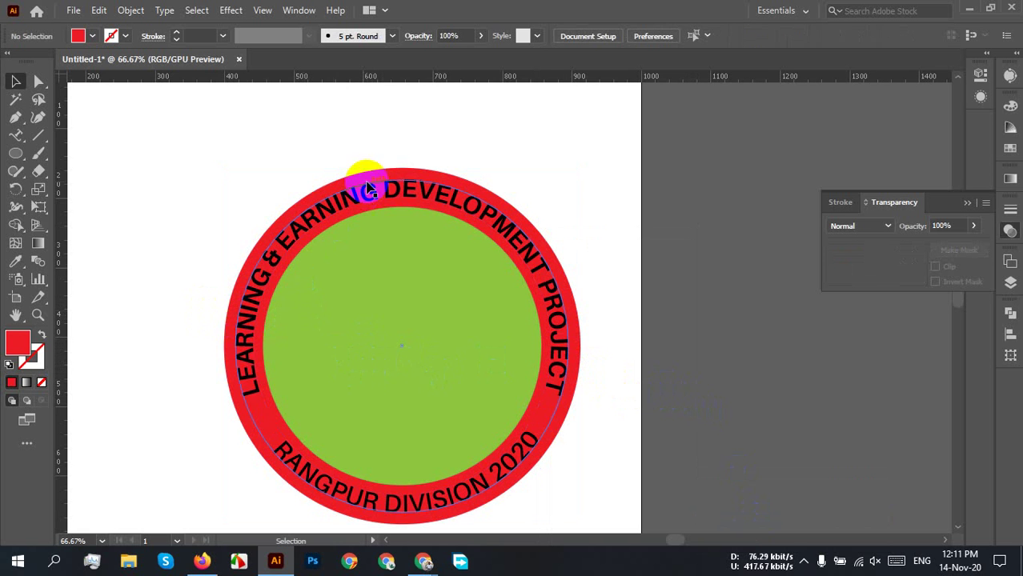
- Examine how evenly the lettering sits between the edge of the green circle and the outer edge of the red circle
{"action": "key", "text": "ctrl+a"}
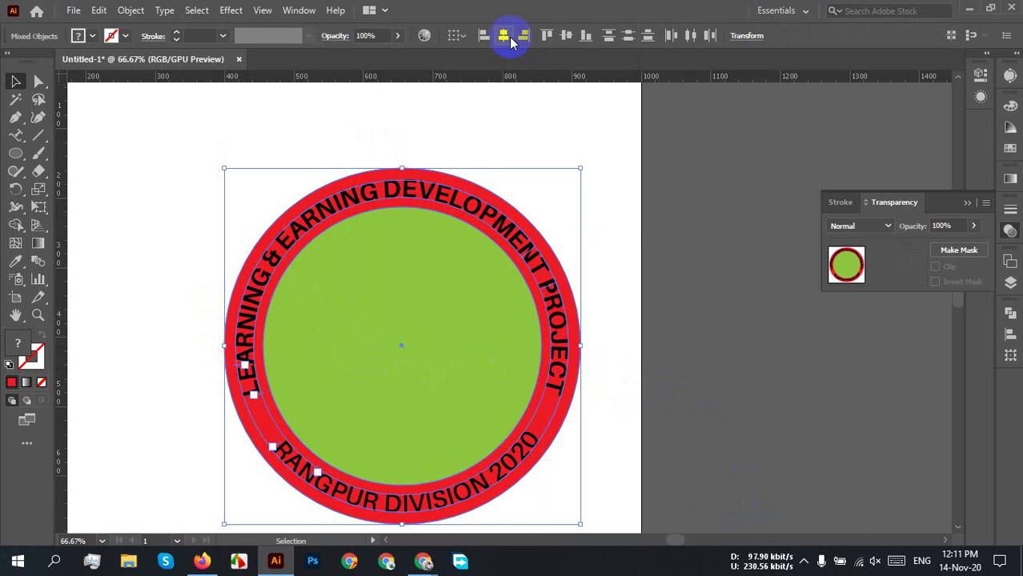
{"action": "left_click", "coordinate": [630, 223]}
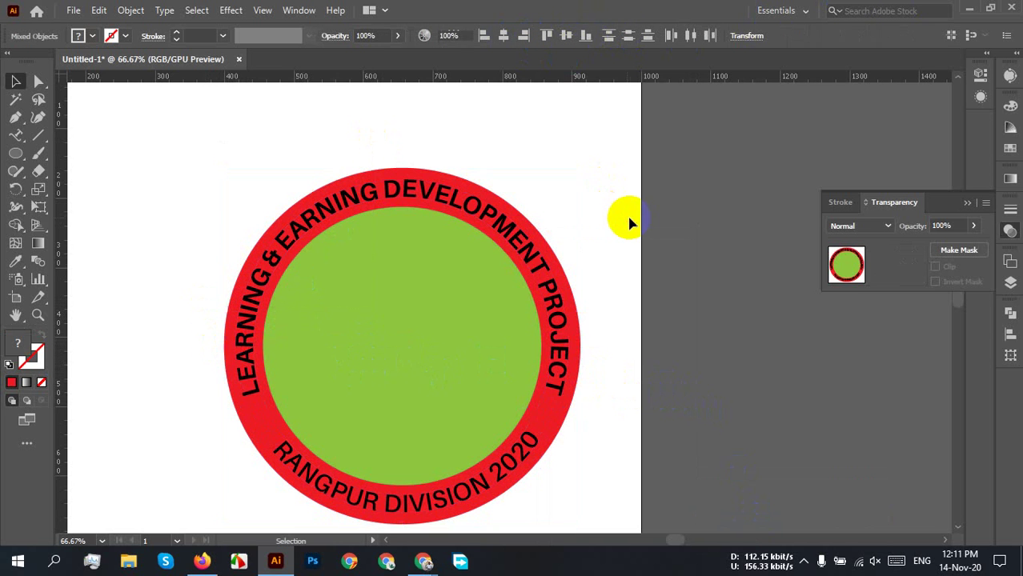
{"action": "scroll", "coordinate": [599, 387], "scroll_direction": "up", "scroll_amount": 5}
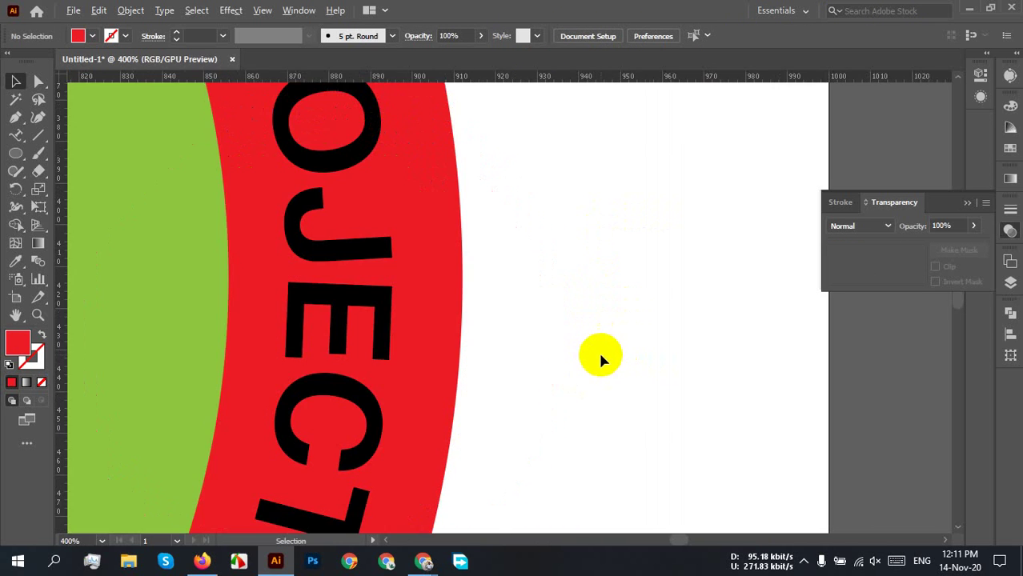
{"action": "scroll", "coordinate": [542, 344], "scroll_direction": "down", "scroll_amount": 2}
{"action": "left_click_drag", "start_coordinate": [576, 270], "coordinate": [181, 432]}
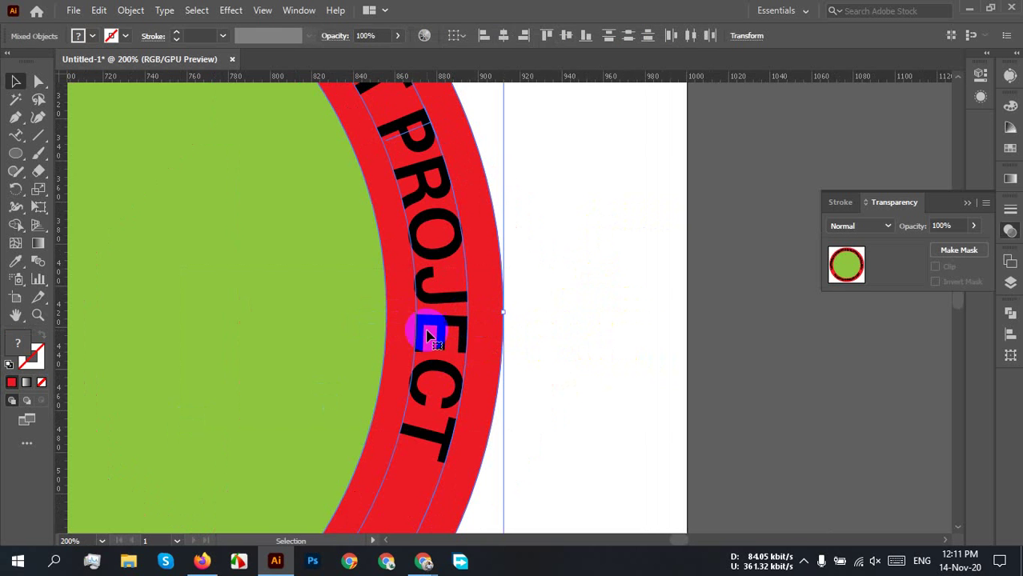
{"action": "scroll", "coordinate": [573, 342], "scroll_direction": "down", "scroll_amount": 4}
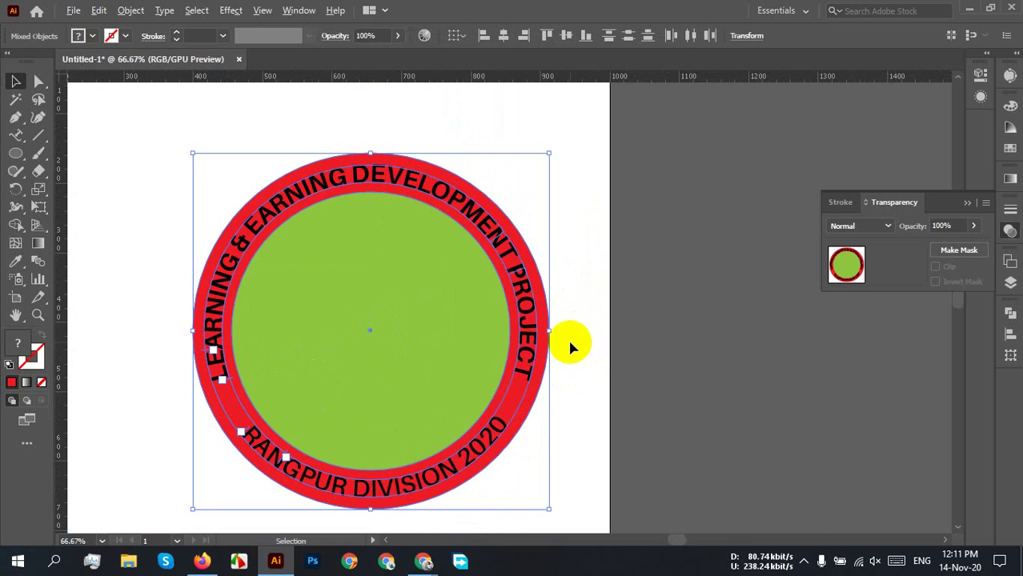
{"action": "left_click", "coordinate": [600, 361]}
{"action": "left_click", "coordinate": [383, 353]}
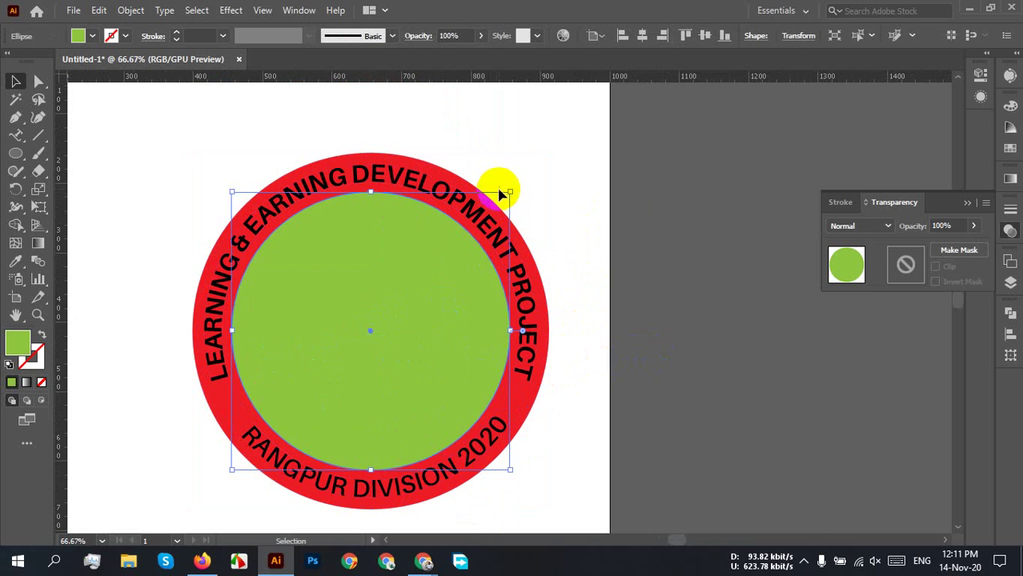
{"action": "left_click", "coordinate": [594, 270]}
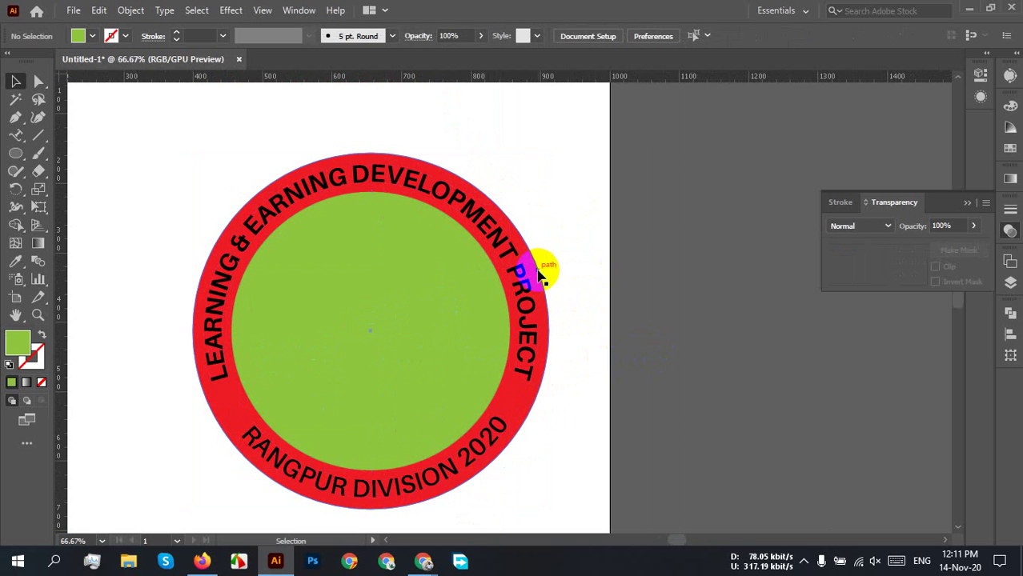
- Shrink the red circle slightly about its center to narrow the red margin outside the lettering
{"action": "left_click", "coordinate": [541, 275]}
{"action": "scroll", "coordinate": [545, 274], "scroll_direction": "up", "scroll_amount": 2}
{"action": "scroll", "coordinate": [576, 153], "scroll_direction": "up", "scroll_amount": 2}
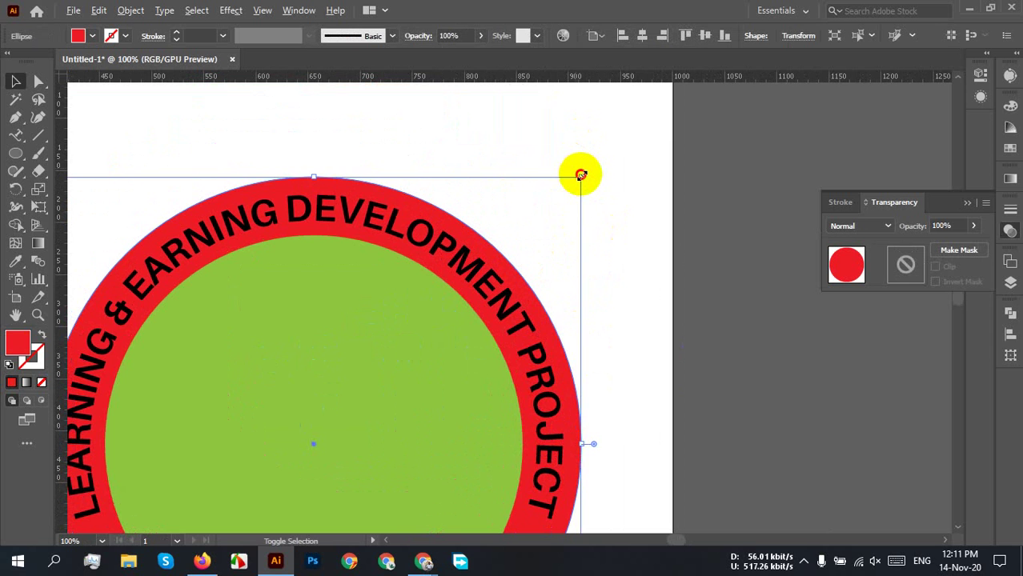
{"action": "left_click_drag", "start_coordinate": [581, 174], "coordinate": [575, 177]}
{"action": "left_click", "coordinate": [552, 304]}
{"action": "scroll", "coordinate": [548, 312], "scroll_direction": "up", "scroll_amount": 4}
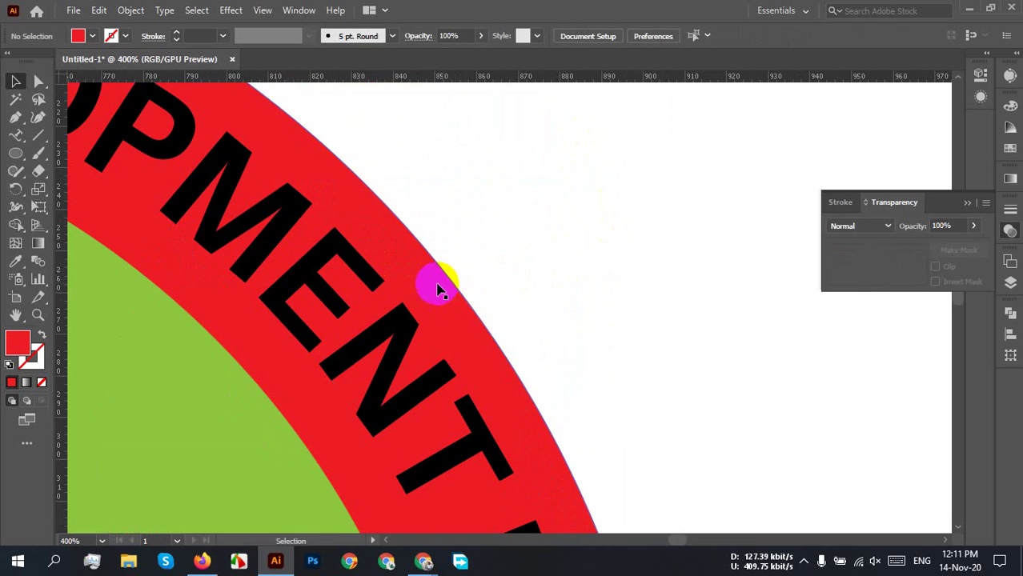
{"action": "left_click_drag", "start_coordinate": [210, 370], "coordinate": [261, 507]}
{"action": "key", "text": "ctrl+z"}
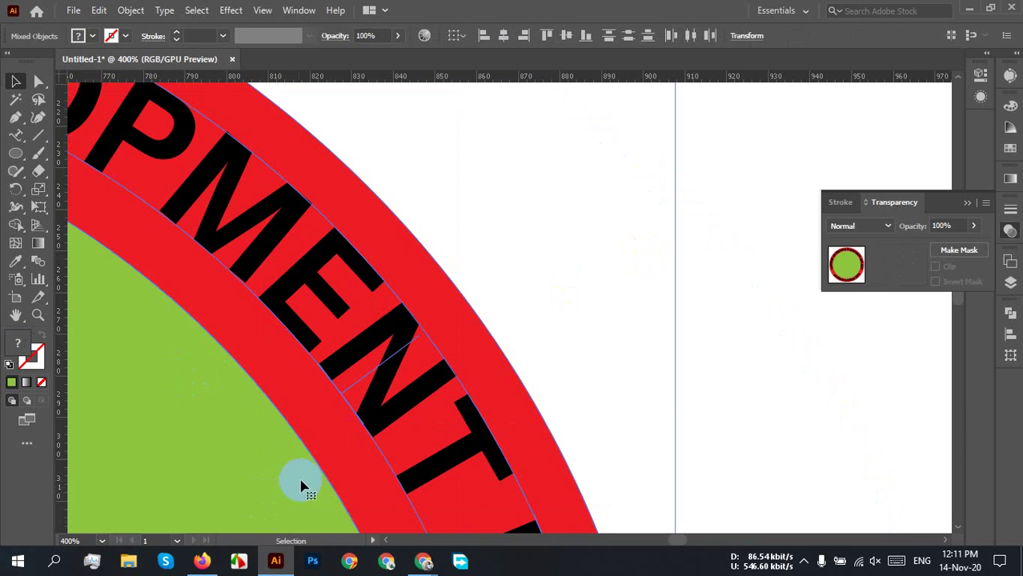
{"action": "scroll", "coordinate": [660, 397], "scroll_direction": "down", "scroll_amount": 2}
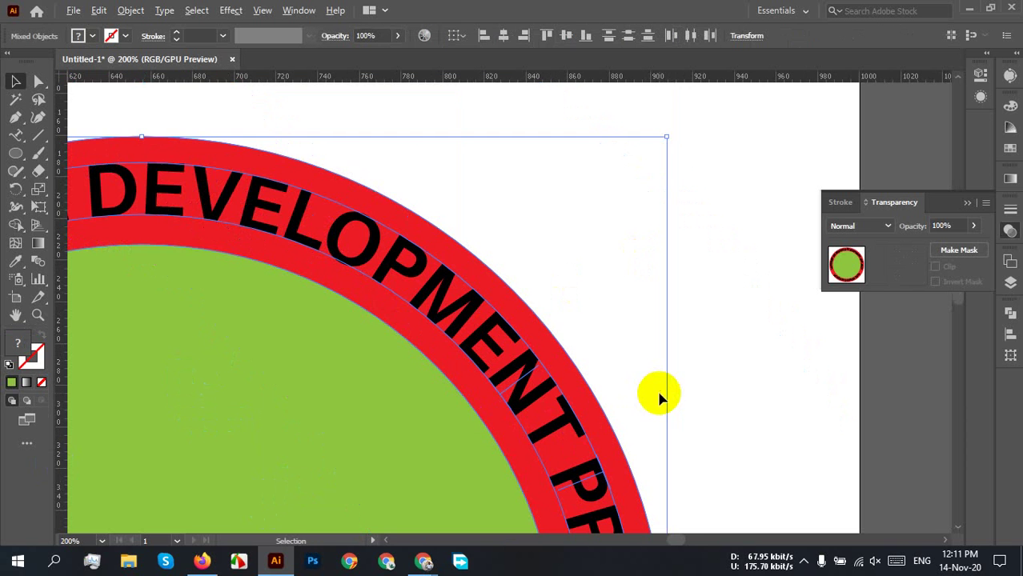
- Enlarge the red circle very slightly about its center to widen the outer margin around the lettering
{"action": "left_click", "coordinate": [746, 366]}
{"action": "left_click", "coordinate": [551, 341]}
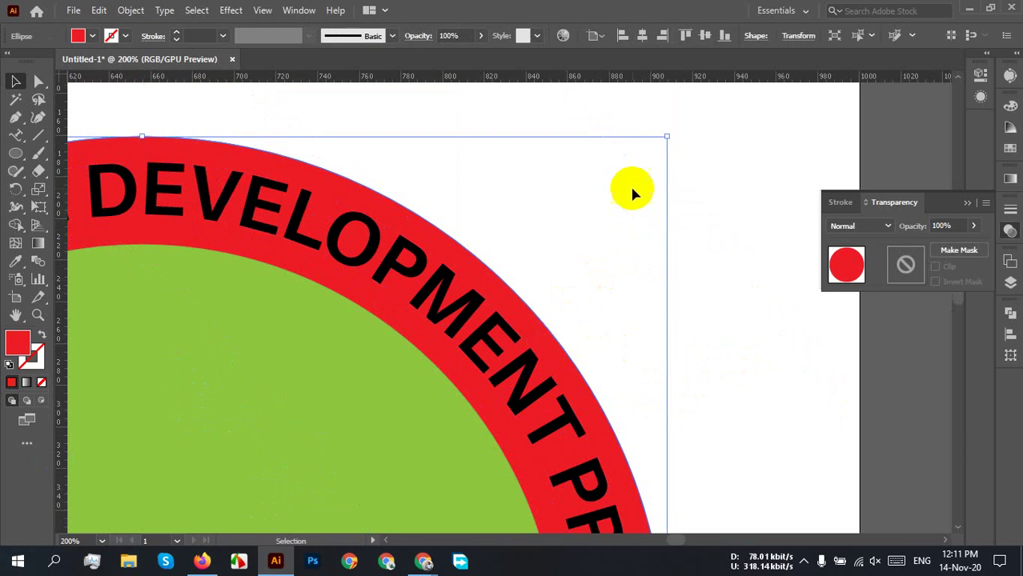
{"action": "mouse_move", "coordinate": [667, 136]}
{"action": "left_mouse_down"}
{"action": "mouse_move", "coordinate": [678, 124]}
{"action": "mouse_move", "coordinate": [669, 132]}
{"action": "left_mouse_up"}
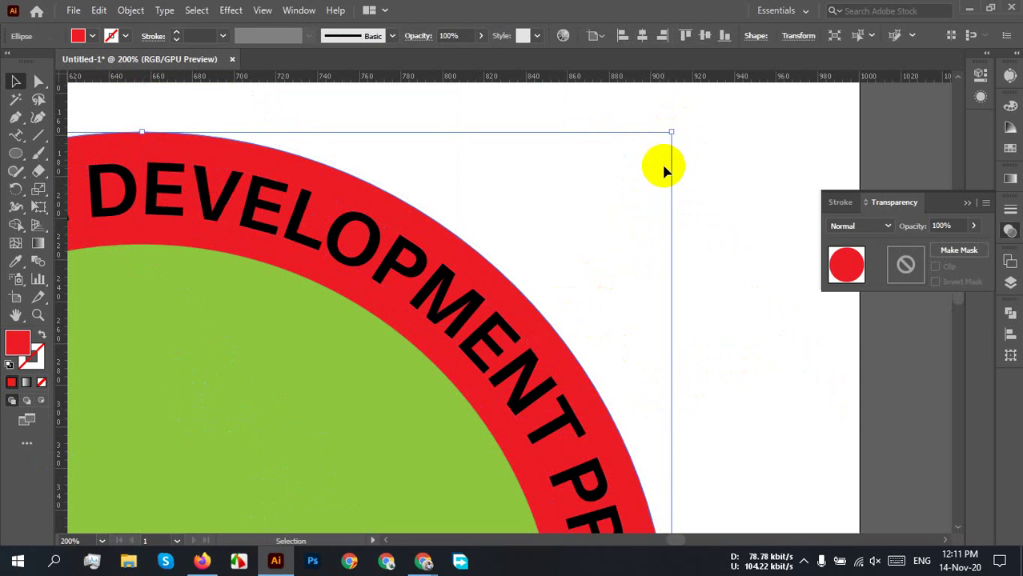
{"action": "left_click", "coordinate": [771, 249]}
- Select all the badge parts and examine the margins around the text ring at several zoom levels
{"action": "left_click_drag", "start_coordinate": [741, 326], "coordinate": [251, 508]}
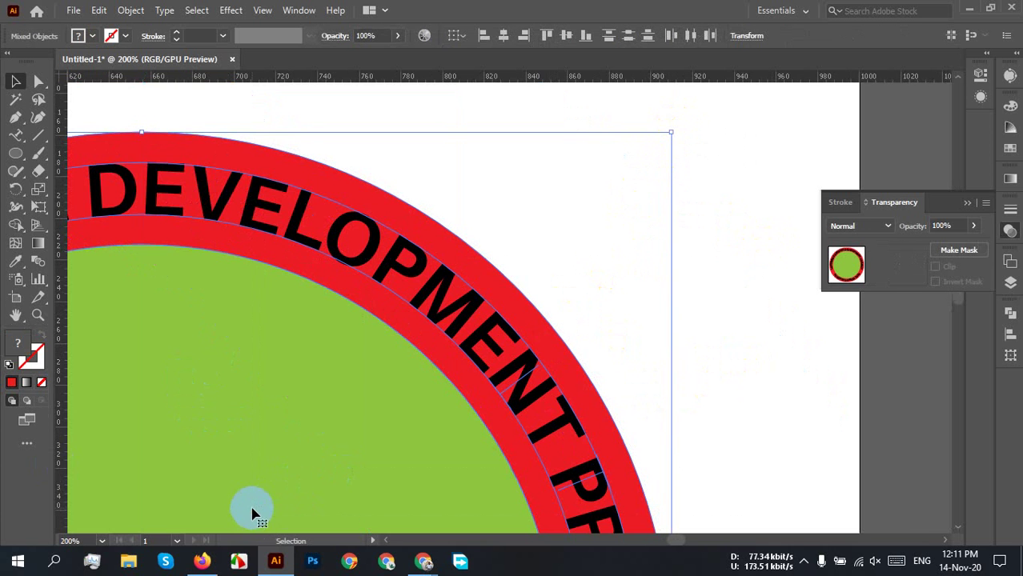
{"action": "key", "text": "ctrl+minus"}
{"action": "key", "text": "ctrl+minus"}
{"action": "key", "text": "ctrl+minus"}
{"action": "left_click_drag", "start_coordinate": [542, 419], "coordinate": [560, 262]}
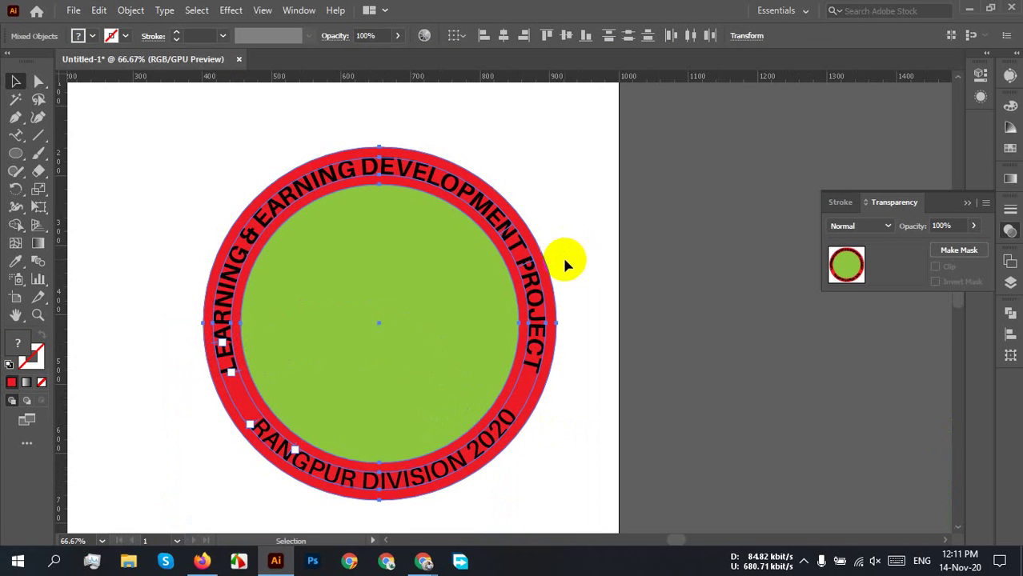
{"action": "left_click", "coordinate": [591, 375]}
{"action": "scroll", "coordinate": [594, 373], "scroll_direction": "up", "scroll_amount": 2}
{"action": "scroll", "coordinate": [594, 373], "scroll_direction": "down", "scroll_amount": 4}
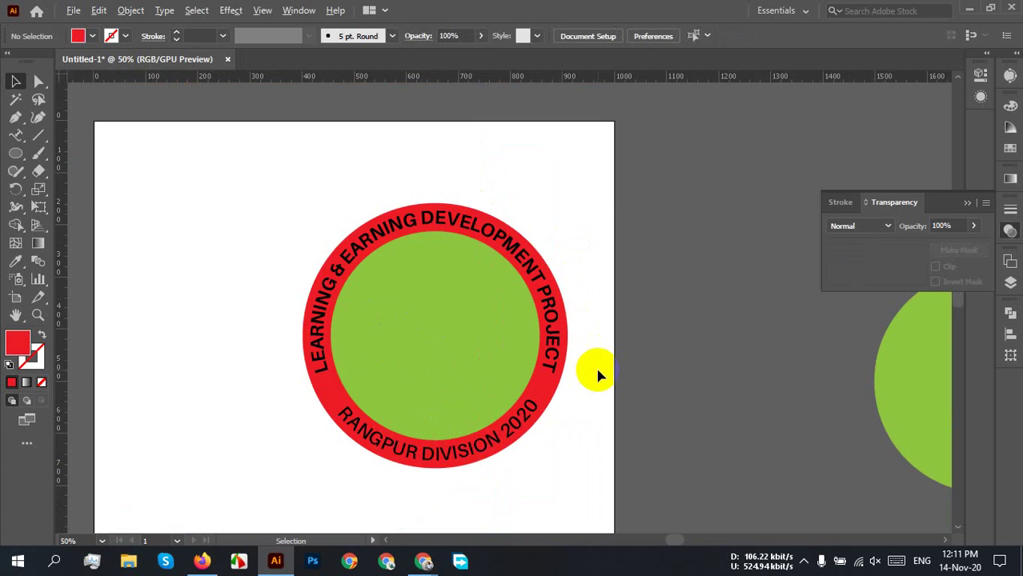
{"action": "left_click_drag", "start_coordinate": [492, 353], "coordinate": [201, 279]}
{"action": "scroll", "coordinate": [543, 406], "scroll_direction": "up", "scroll_amount": 1}
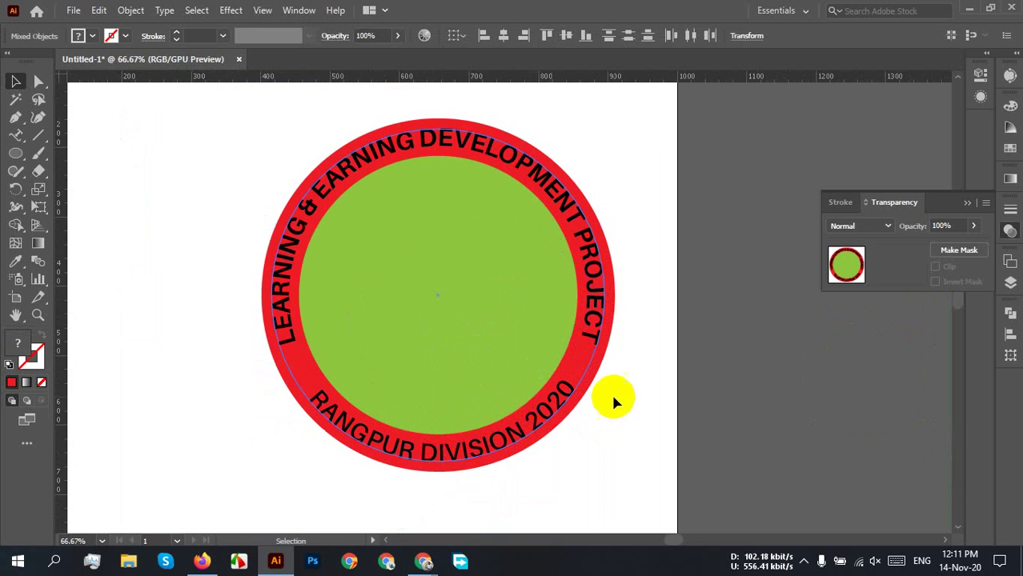
{"action": "scroll", "coordinate": [588, 411], "scroll_direction": "up", "scroll_amount": 2}
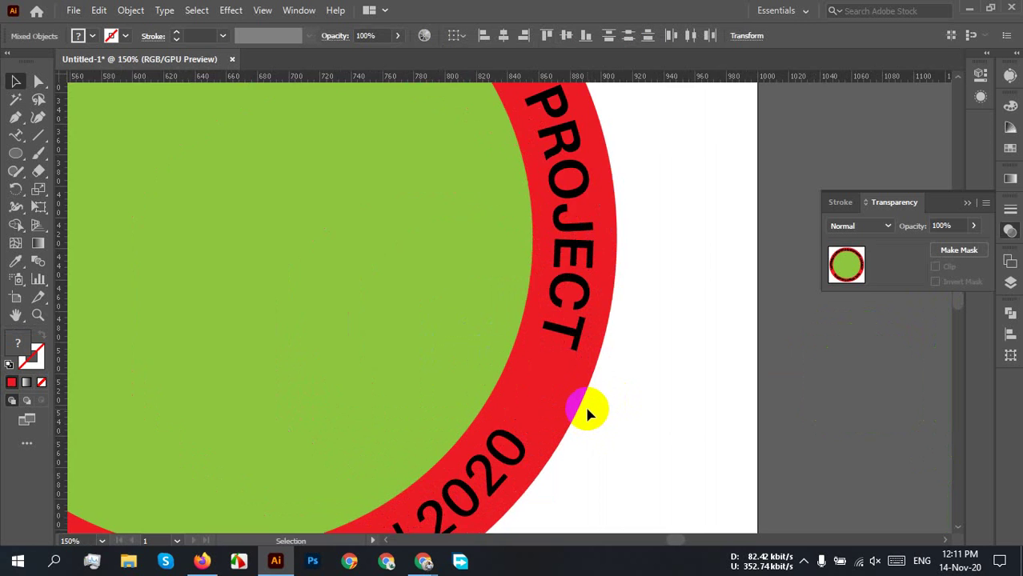
{"action": "scroll", "coordinate": [589, 412], "scroll_direction": "down", "scroll_amount": 2}
{"action": "left_click_drag", "start_coordinate": [624, 409], "coordinate": [615, 386]}
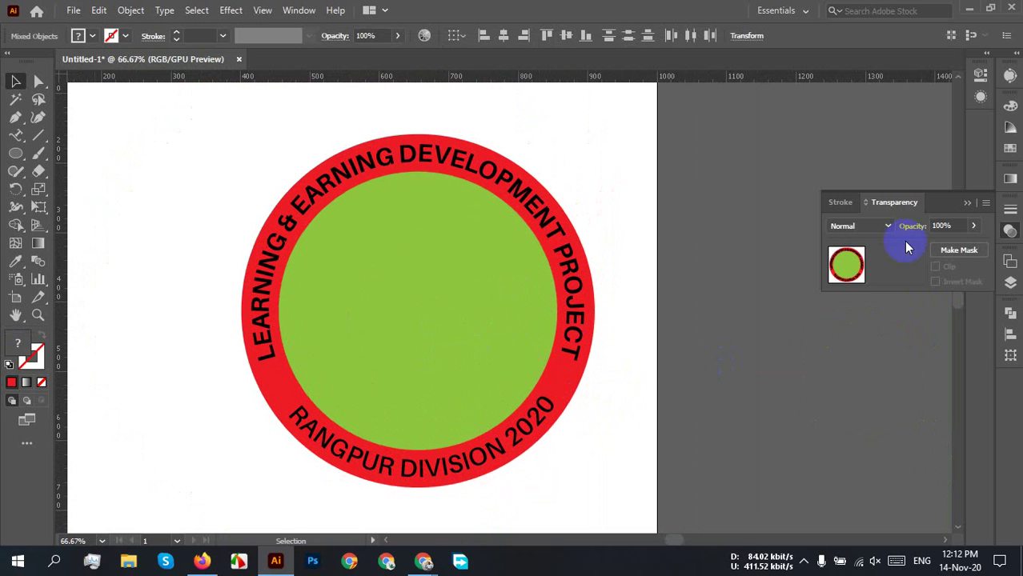
- Fill the outer red circle with the dark navy swatch C=100 M=100 Y=25 K=25
{"action": "left_click", "coordinate": [965, 205]}
{"action": "left_click", "coordinate": [714, 281]}
{"action": "left_click", "coordinate": [409, 305]}
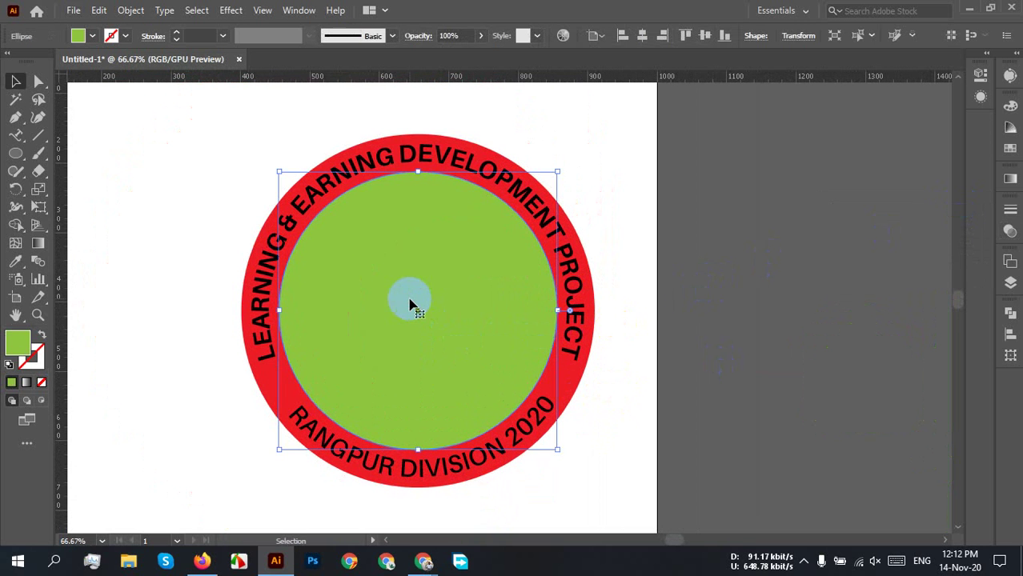
{"action": "left_click", "coordinate": [261, 382]}
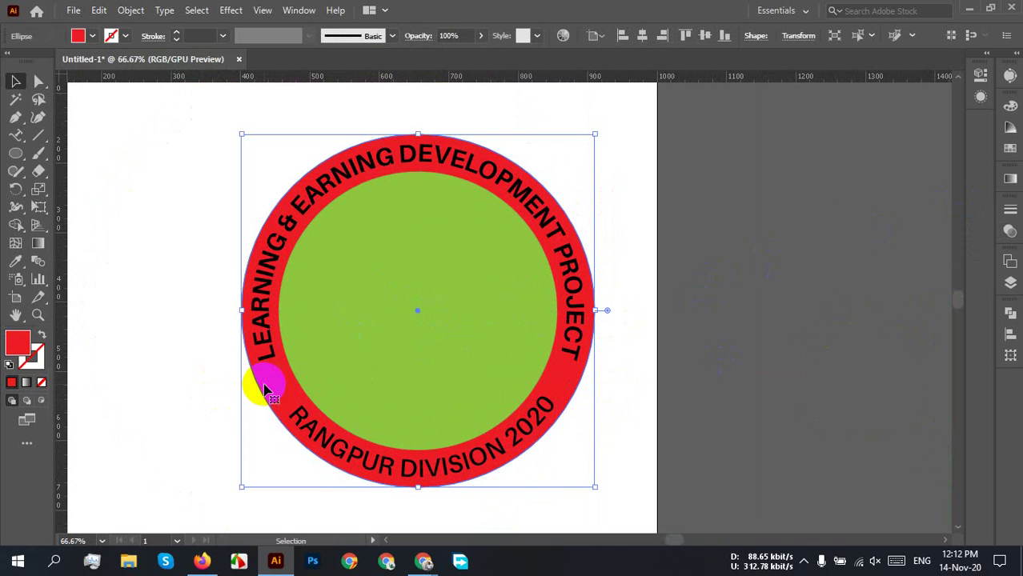
{"action": "left_click", "coordinate": [78, 36]}
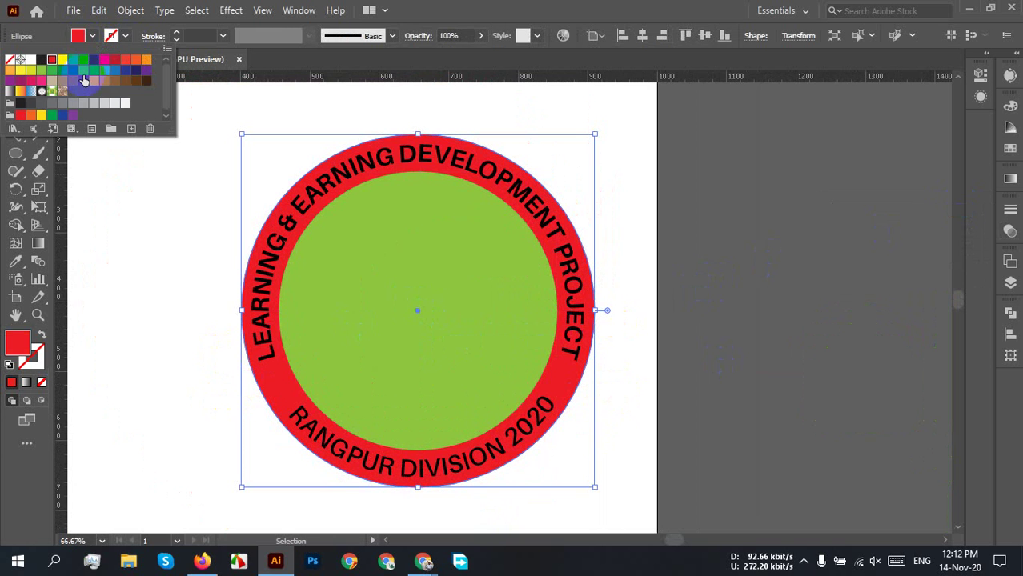
{"action": "left_click", "coordinate": [125, 72]}
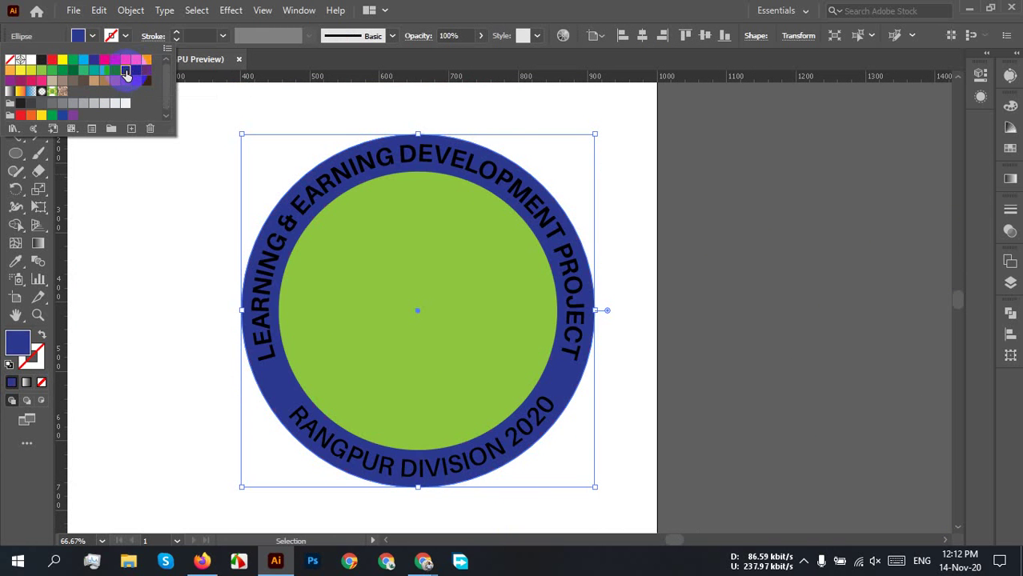
{"action": "left_click", "coordinate": [134, 72]}
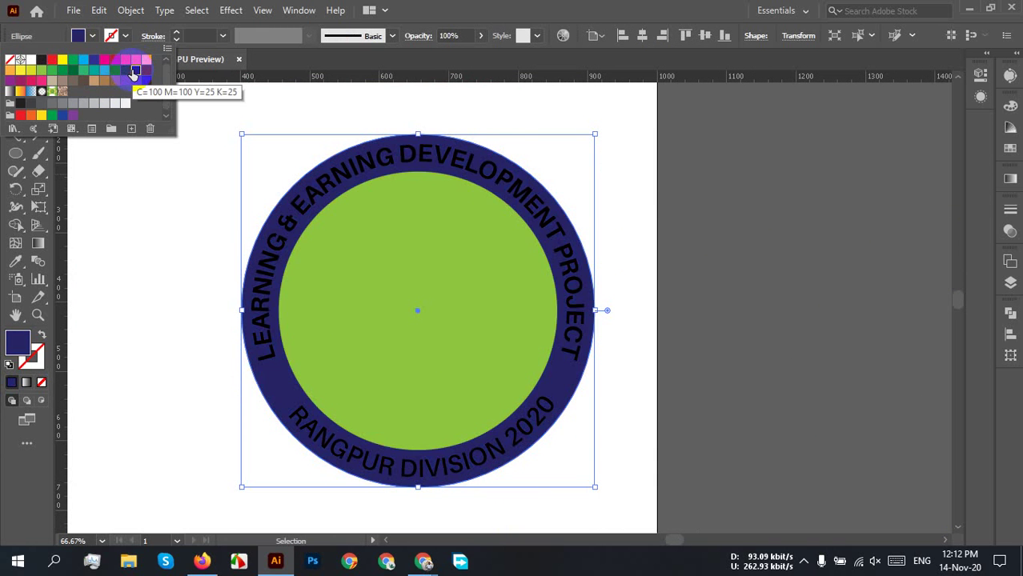
{"action": "left_click", "coordinate": [690, 240]}
- Cut the green circle out of the navy circle with the Pathfinder Minus Front operation to form a ring
{"action": "left_click", "coordinate": [417, 291]}
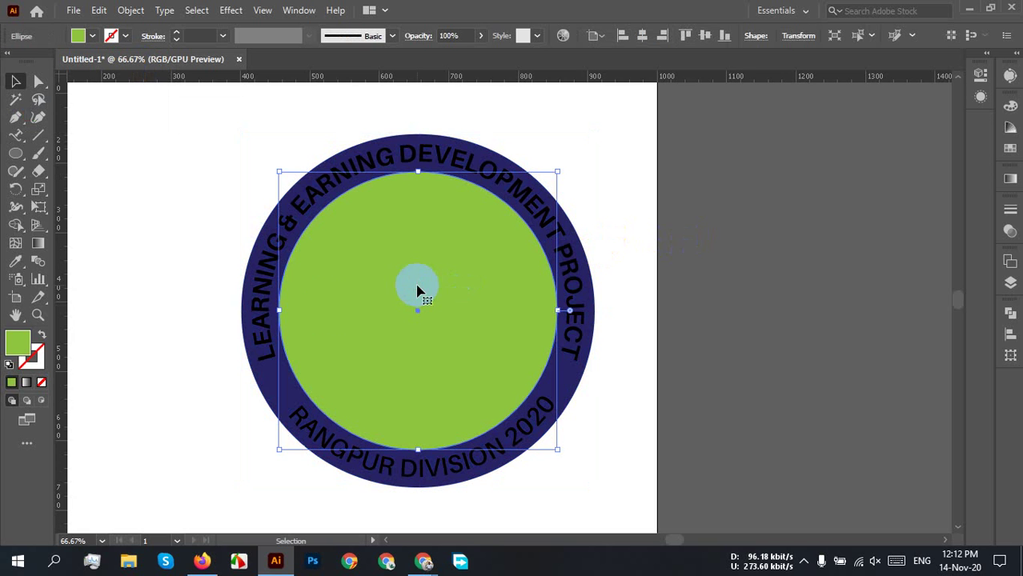
{"action": "left_click", "coordinate": [265, 392], "text": "shift"}
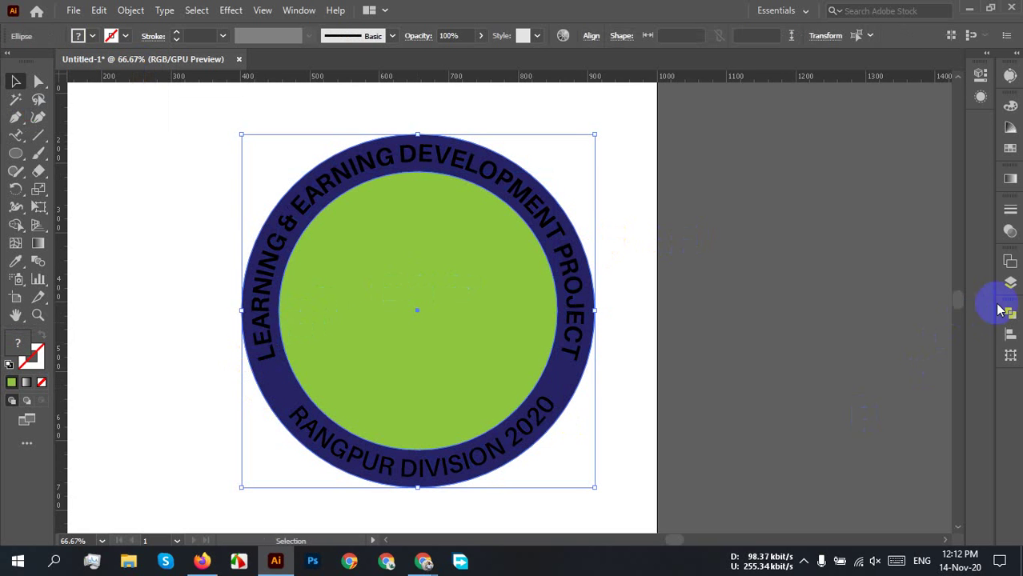
{"action": "left_click", "coordinate": [1010, 319]}
{"action": "left_click", "coordinate": [862, 346]}
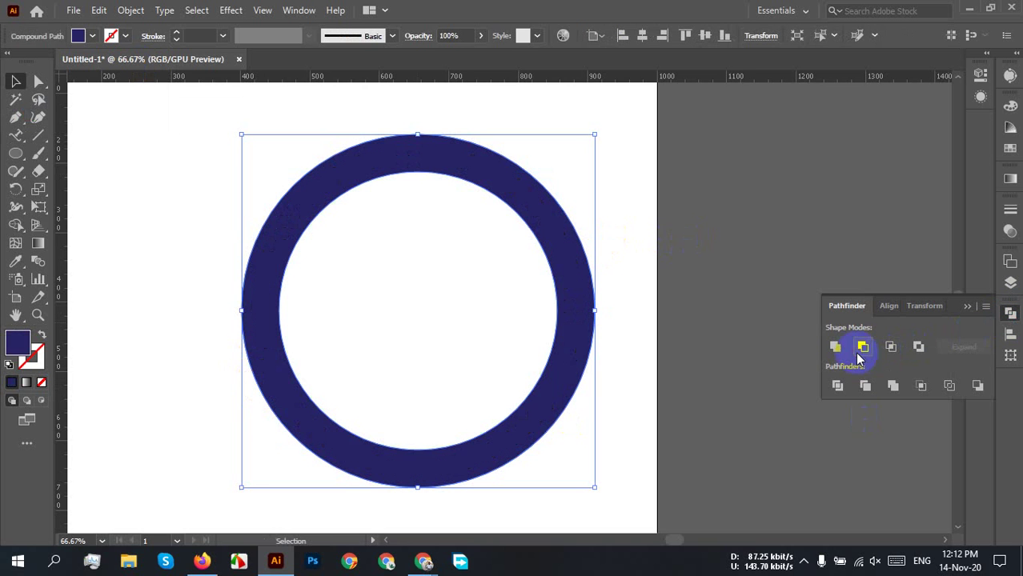
- Send the navy ring to the back, behind the circular lettering
{"action": "right_click", "coordinate": [560, 237]}
{"action": "mouse_move", "coordinate": [605, 397]}
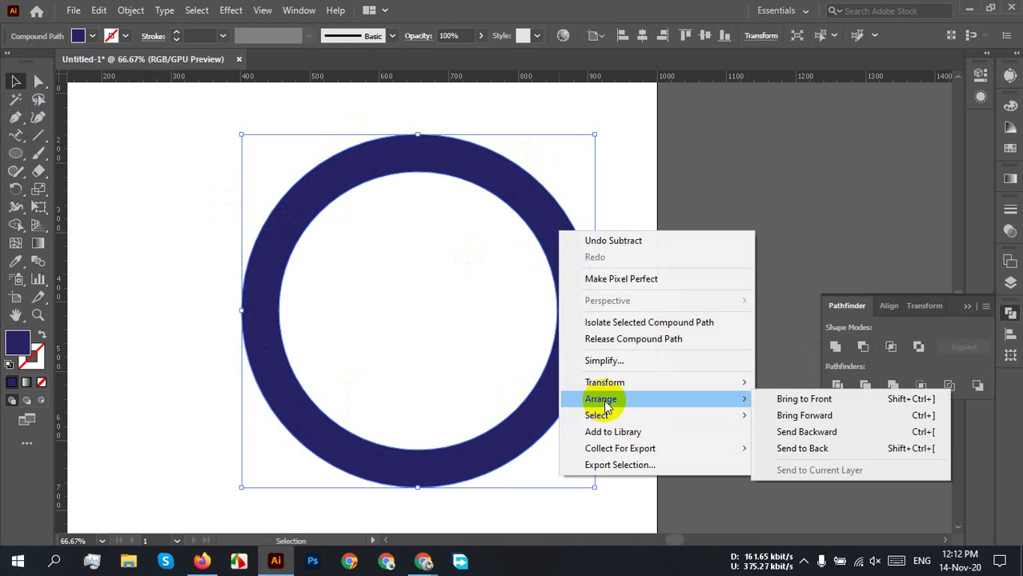
{"action": "left_click", "coordinate": [825, 448]}
{"action": "left_click", "coordinate": [744, 387]}
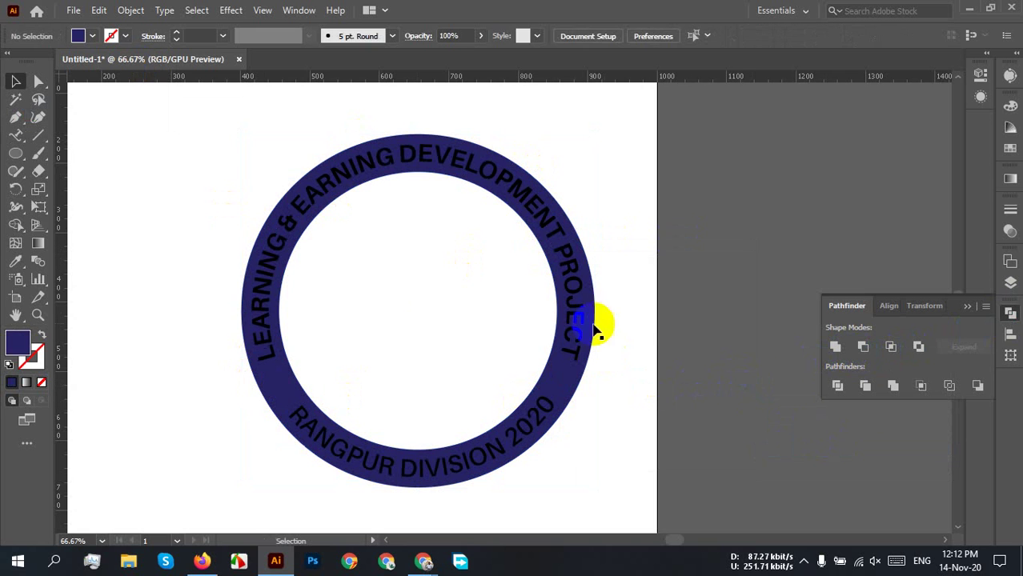
- Fill both circular texts with white on the navy ring
{"action": "left_click_drag", "start_coordinate": [593, 329], "coordinate": [616, 342]}
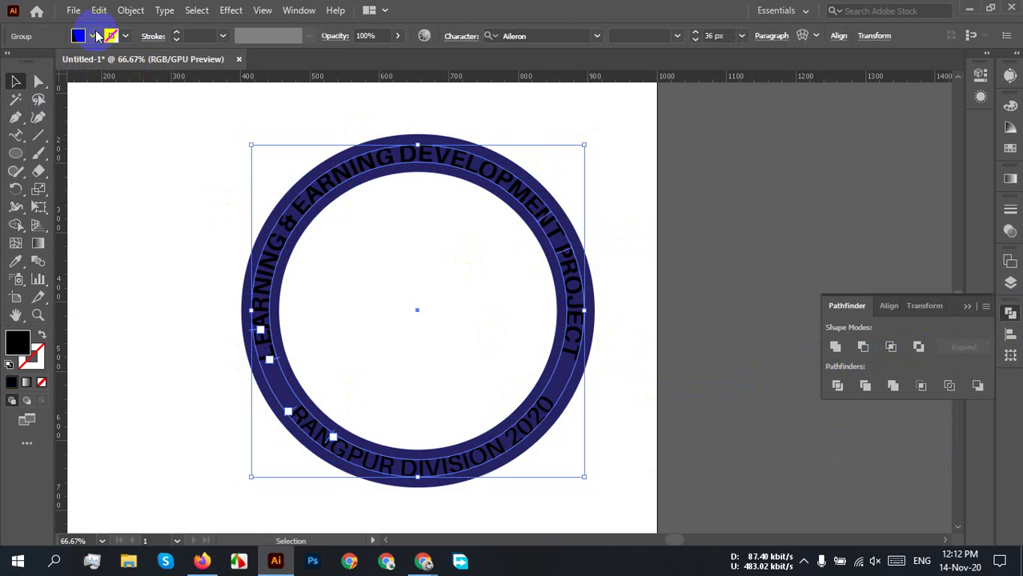
{"action": "left_click", "coordinate": [93, 36]}
{"action": "left_click", "coordinate": [31, 64]}
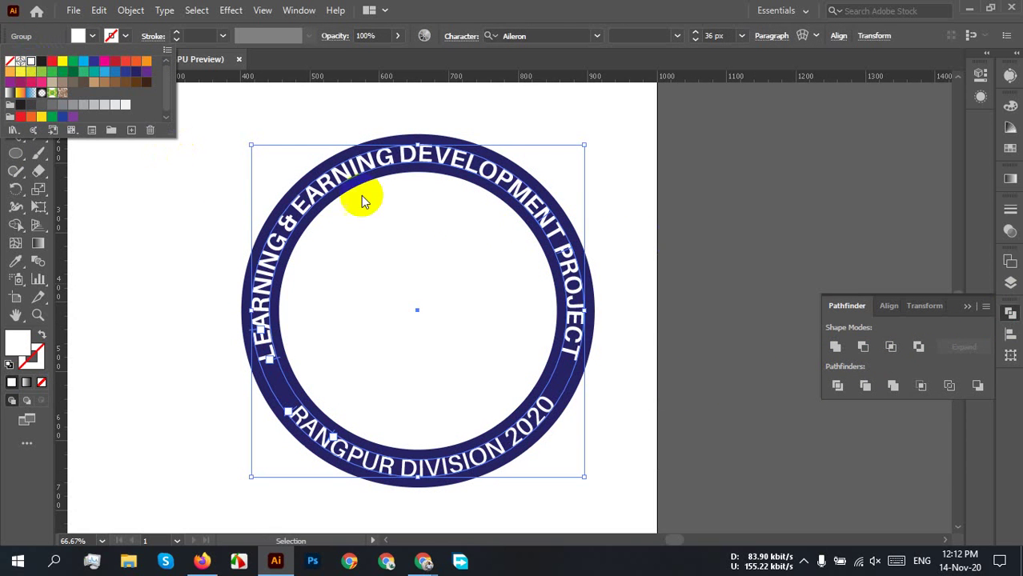
{"action": "left_click", "coordinate": [639, 297]}
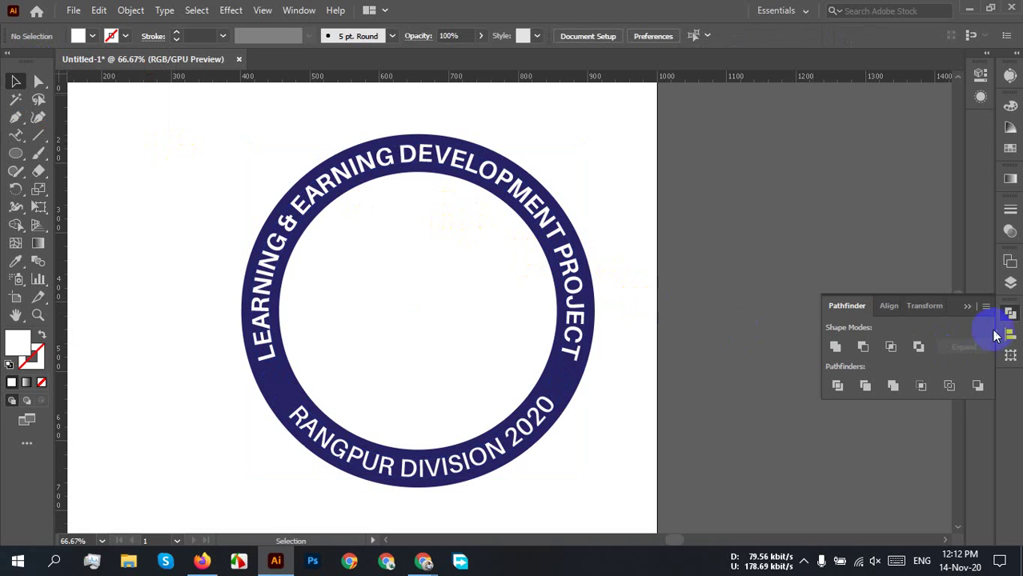
{"action": "left_click", "coordinate": [967, 310]}
{"action": "scroll", "coordinate": [595, 338], "scroll_direction": "up", "scroll_amount": 4}
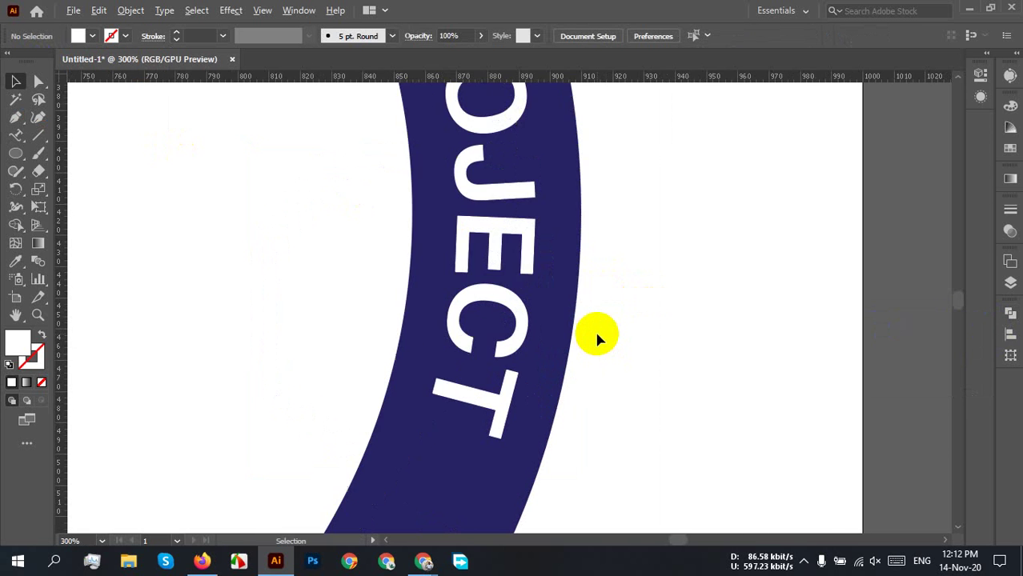
- Move the red and green badge copy off the artboard to the empty canvas above the loose green circle
{"action": "scroll", "coordinate": [595, 339], "scroll_direction": "down", "scroll_amount": 6}
{"action": "scroll", "coordinate": [340, 312], "scroll_direction": "down", "scroll_amount": 1}
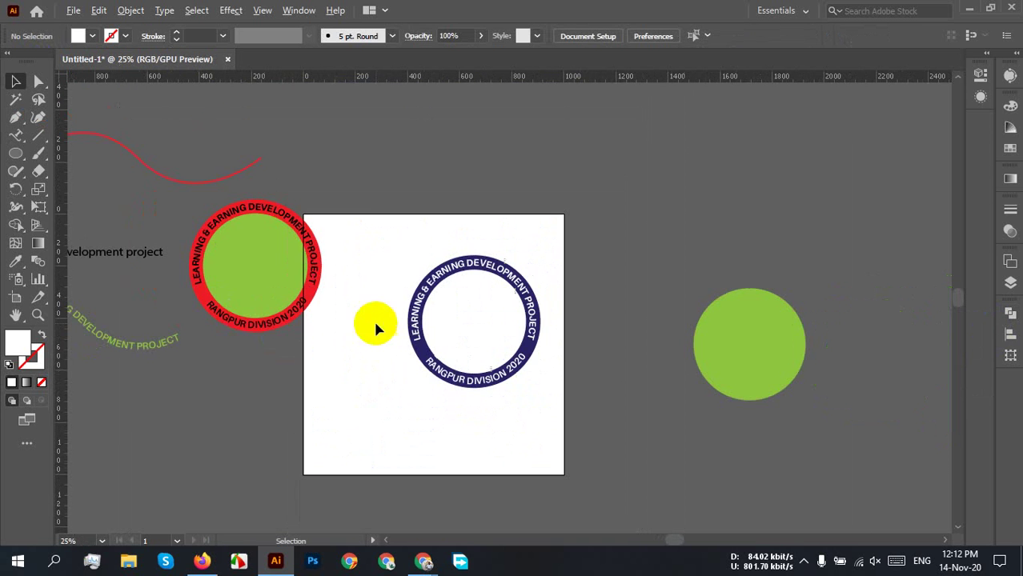
{"action": "left_click", "coordinate": [288, 238]}
{"action": "left_click_drag", "start_coordinate": [253, 268], "coordinate": [716, 212]}
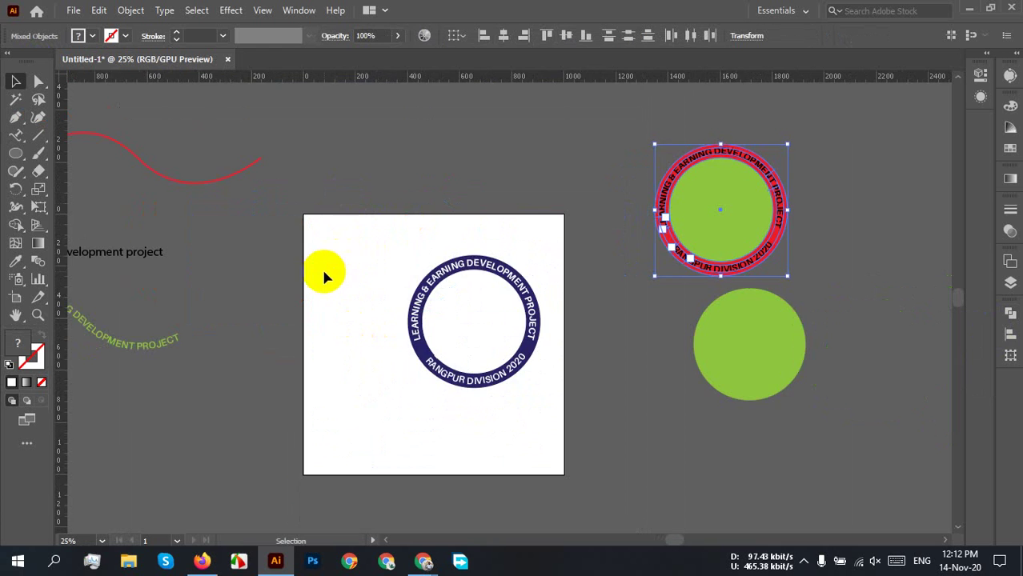
- Delete the leftover red wavy line, the straight practice text and the green wavy text beside the artboard
{"action": "left_click_drag", "start_coordinate": [327, 273], "coordinate": [498, 284]}
{"action": "left_click_drag", "start_coordinate": [456, 132], "coordinate": [119, 469]}
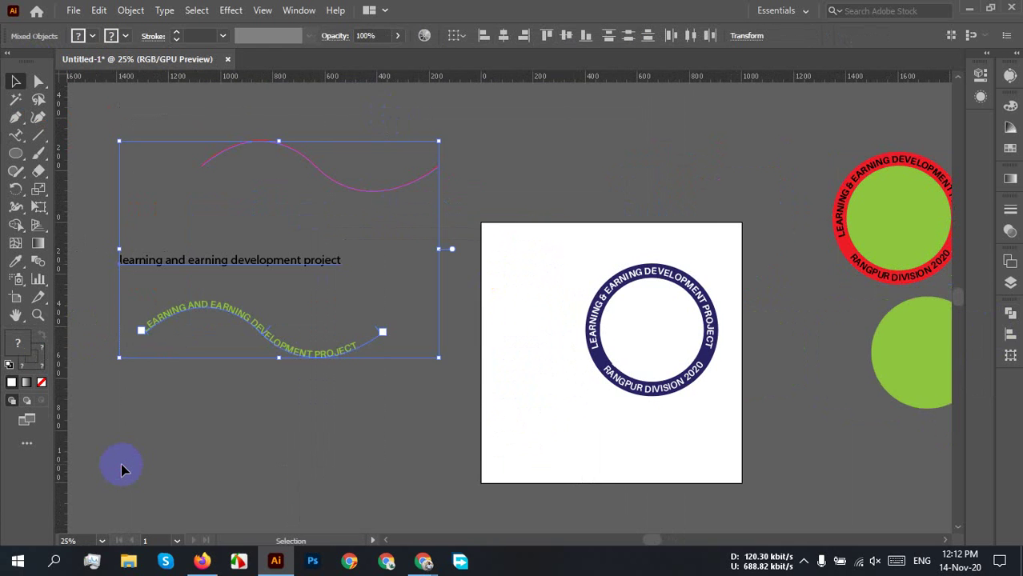
{"action": "key", "text": "Delete"}
- Move the whole navy badge with its lettering close to the horizontal centre of the artboard
{"action": "scroll", "coordinate": [639, 361], "scroll_direction": "up", "scroll_amount": 2}
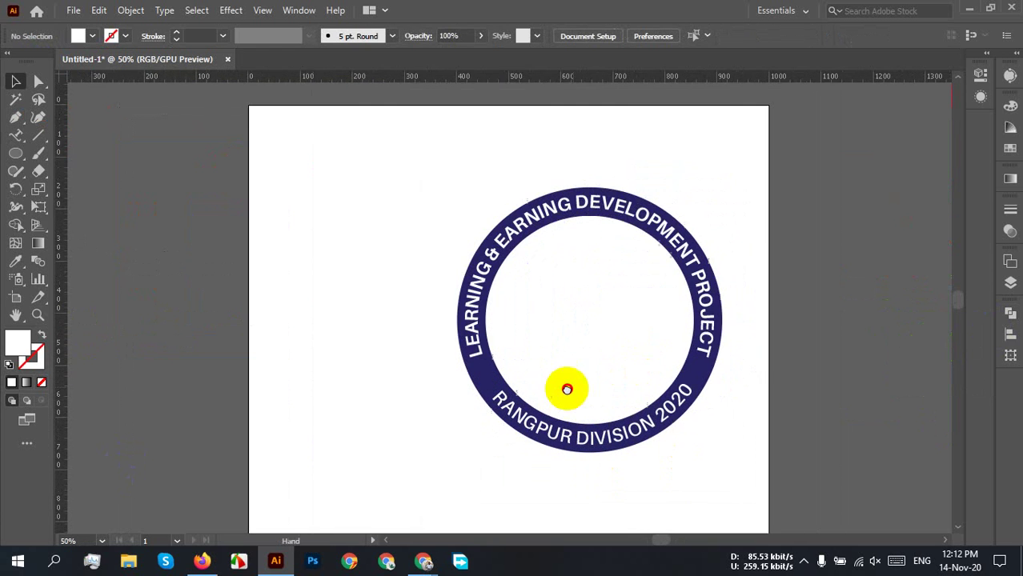
{"action": "left_click_drag", "start_coordinate": [675, 215], "coordinate": [580, 256]}
{"action": "scroll", "coordinate": [628, 288], "scroll_direction": "down", "scroll_amount": 1}
{"action": "left_click_drag", "start_coordinate": [630, 342], "coordinate": [603, 297]}
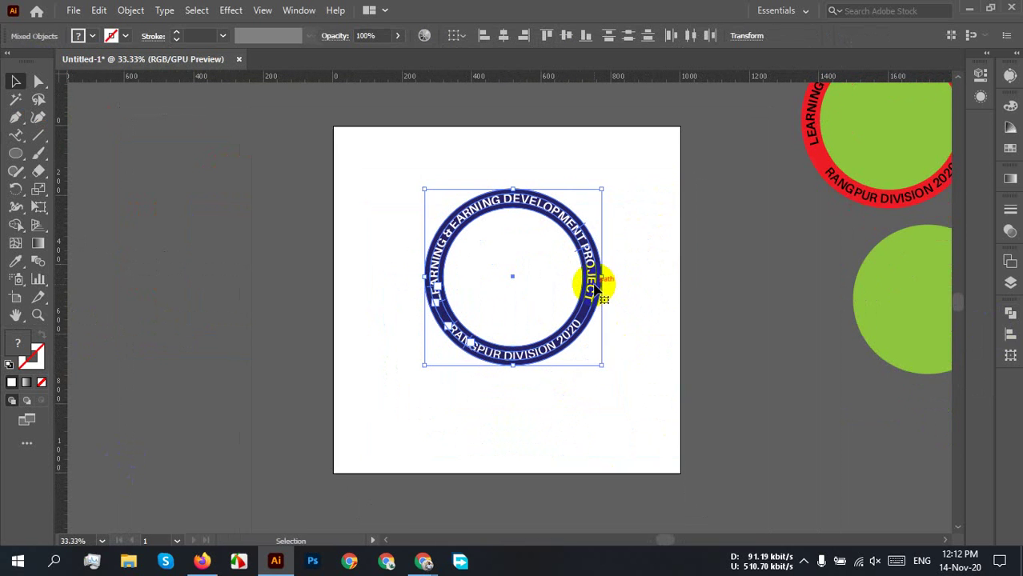
- Draw a rectangle covering the whole artboard and send it to the back behind the badge
{"action": "key", "text": "m"}
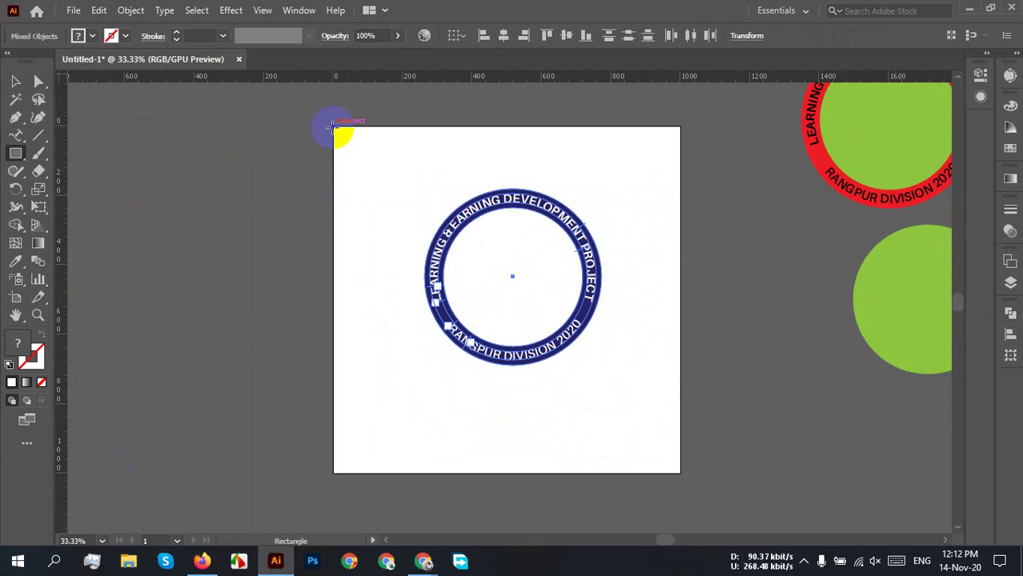
{"action": "mouse_move", "coordinate": [333, 127]}
{"action": "left_mouse_down"}
{"action": "mouse_move", "coordinate": [367, 151]}
{"action": "mouse_move", "coordinate": [612, 473]}
{"action": "mouse_move", "coordinate": [680, 475]}
{"action": "left_mouse_up"}
{"action": "right_click", "coordinate": [489, 264]}
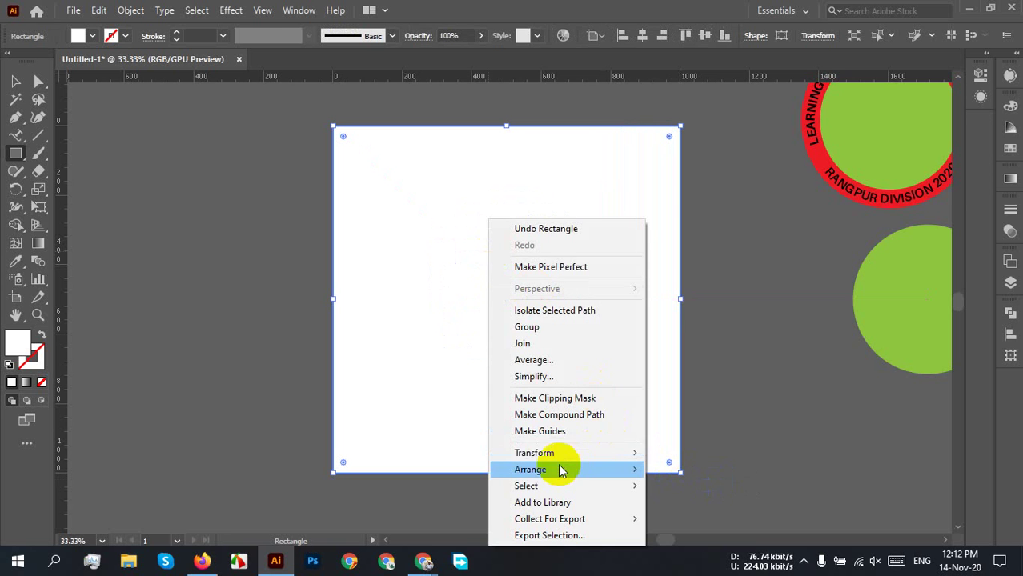
{"action": "mouse_move", "coordinate": [567, 469]}
{"action": "left_click", "coordinate": [695, 520]}
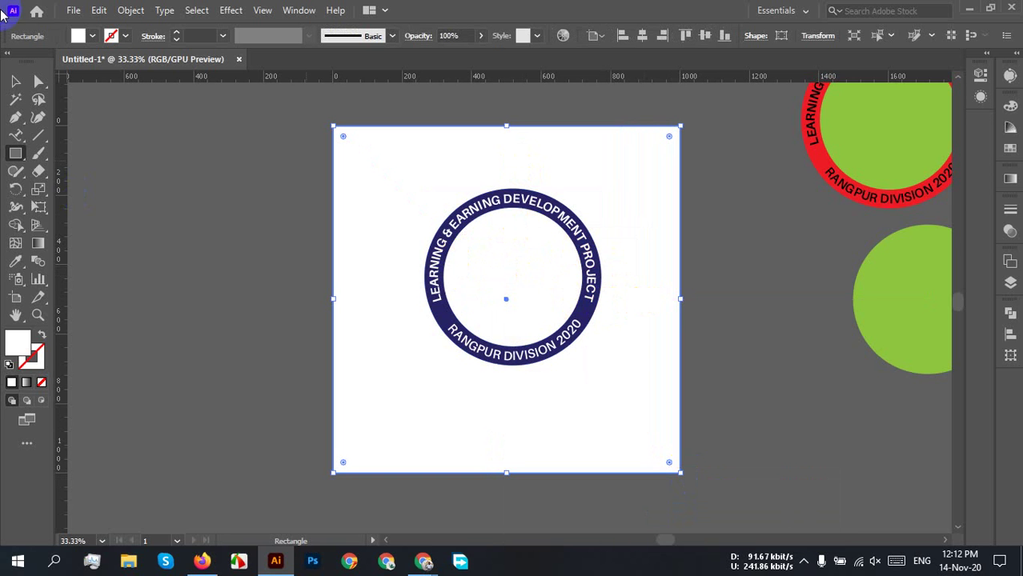
- Fill the background rectangle with pure black, R 0, G 0, B 0
{"action": "left_click", "coordinate": [79, 36]}
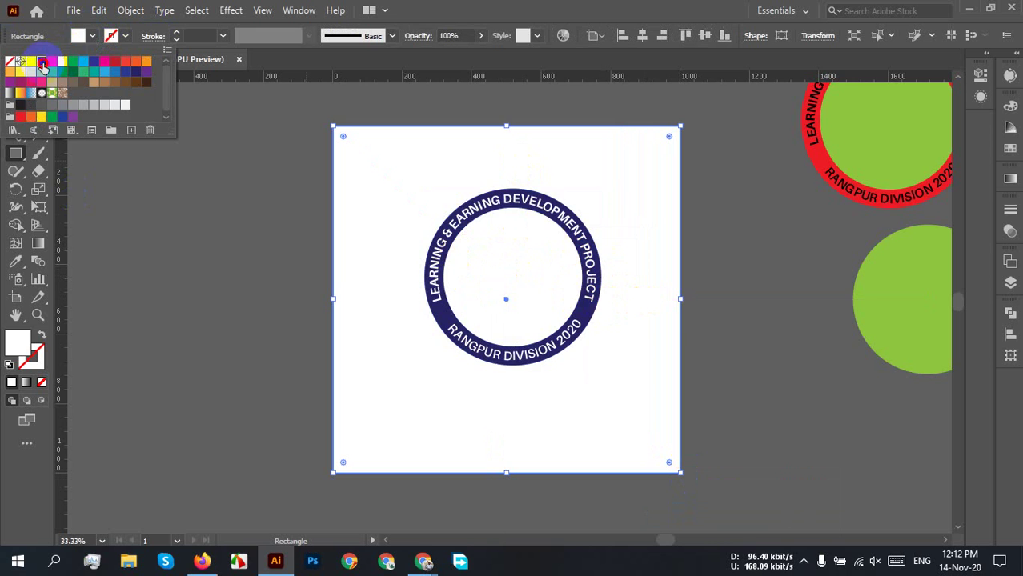
{"action": "left_click", "coordinate": [44, 64]}
{"action": "key", "text": "v"}
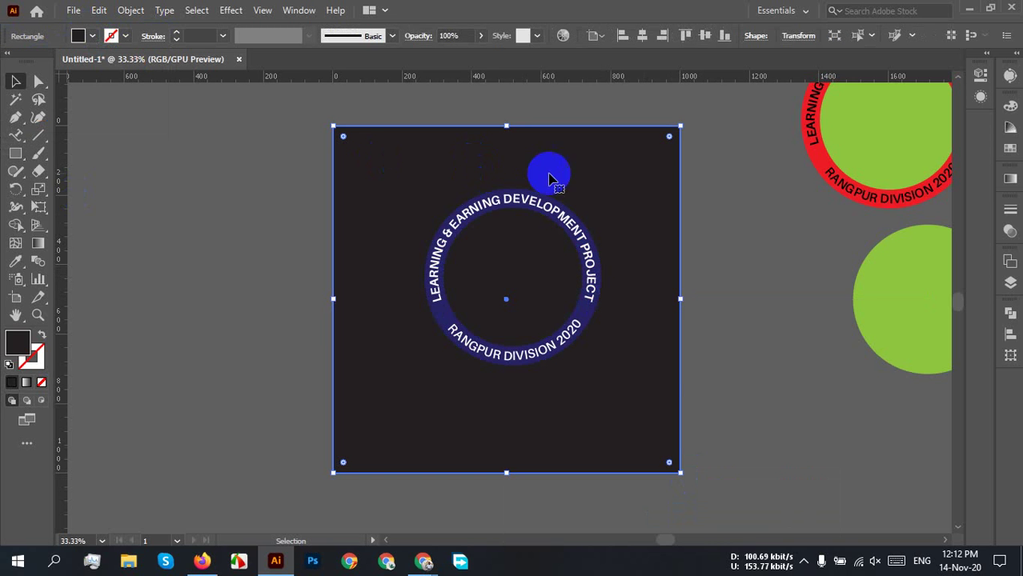
{"action": "left_click", "coordinate": [1011, 106]}
{"action": "left_click_drag", "start_coordinate": [886, 137], "coordinate": [884, 144]}
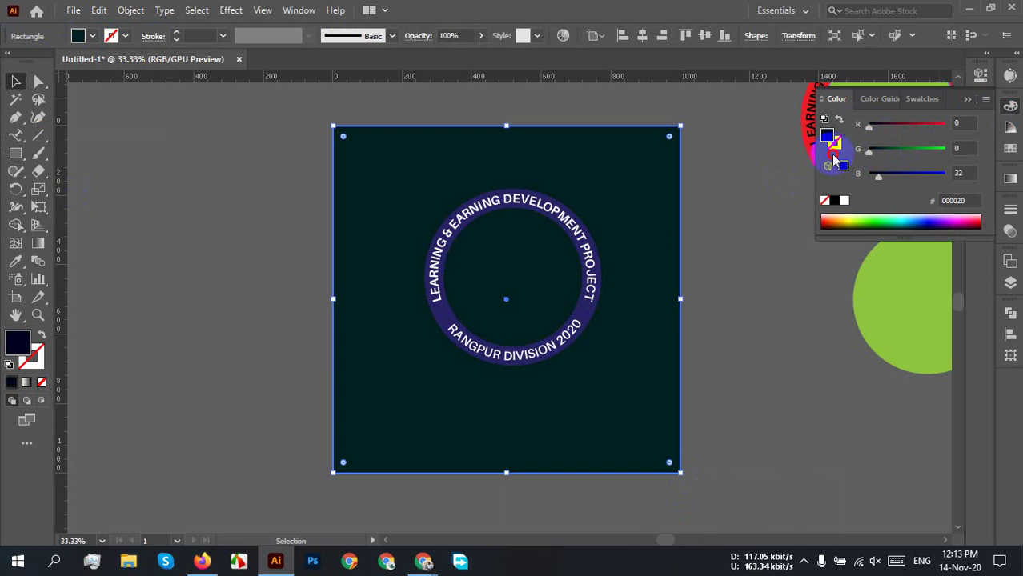
{"action": "left_click_drag", "start_coordinate": [877, 183], "coordinate": [815, 187]}
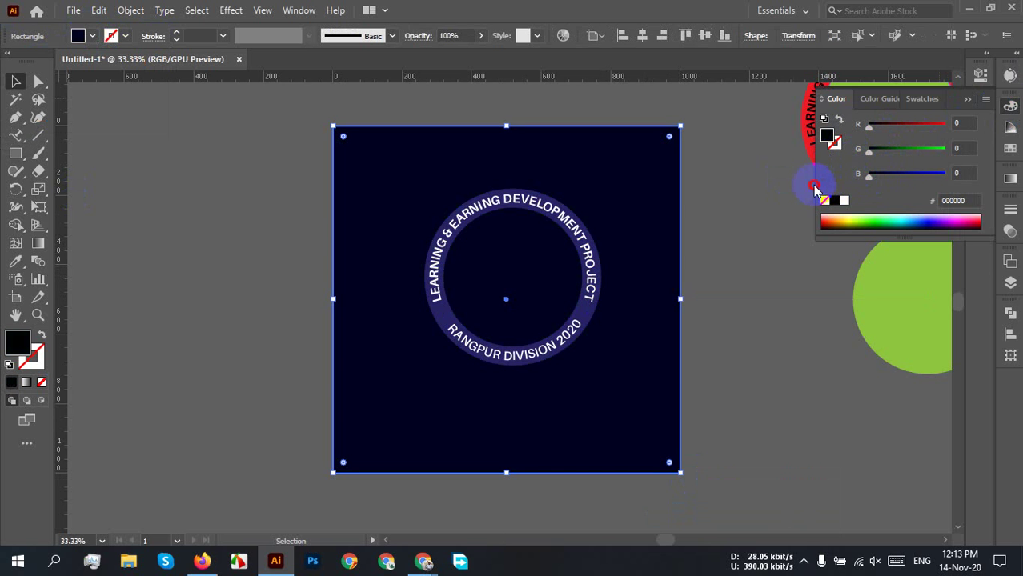
{"action": "left_click", "coordinate": [727, 268]}
- Examine the navy ring and its white circular lettering against the black background at several magnifications
{"action": "scroll", "coordinate": [504, 260], "scroll_direction": "up", "scroll_amount": 4}
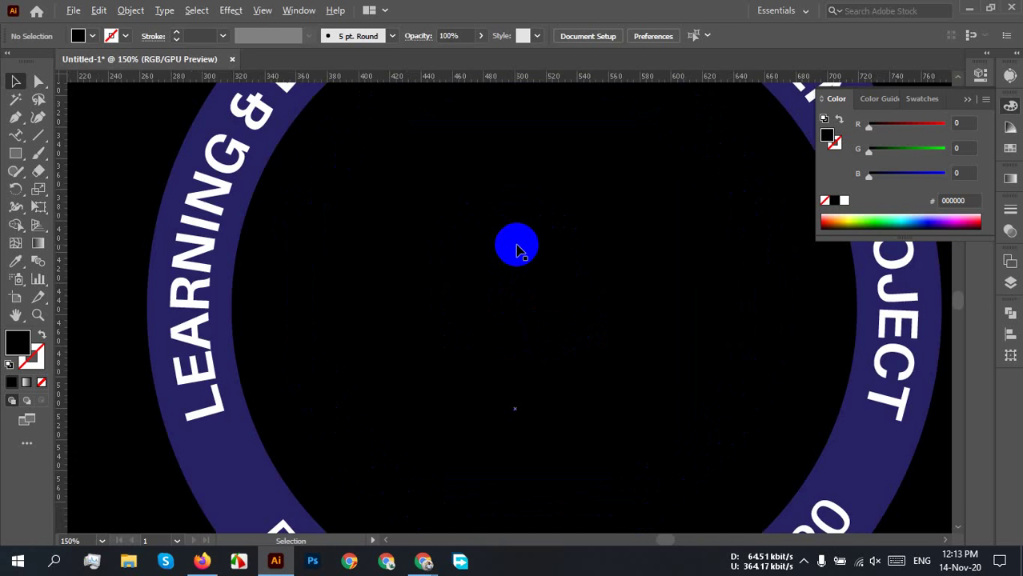
{"action": "scroll", "coordinate": [516, 251], "scroll_direction": "down", "scroll_amount": 2}
{"action": "scroll", "coordinate": [624, 233], "scroll_direction": "up", "scroll_amount": 4}
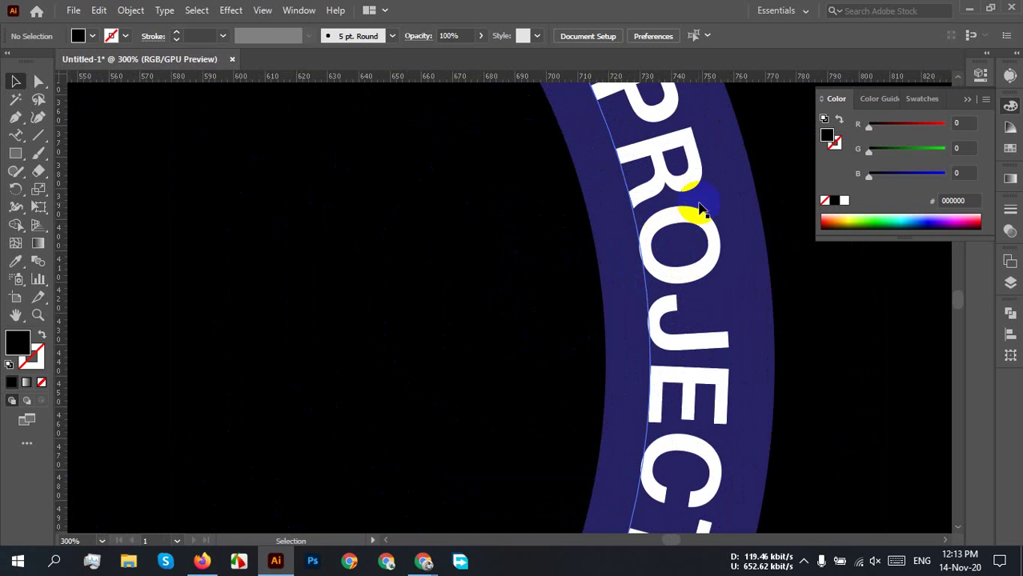
{"action": "scroll", "coordinate": [699, 208], "scroll_direction": "down", "scroll_amount": 4}
{"action": "scroll", "coordinate": [698, 210], "scroll_direction": "up", "scroll_amount": 2}
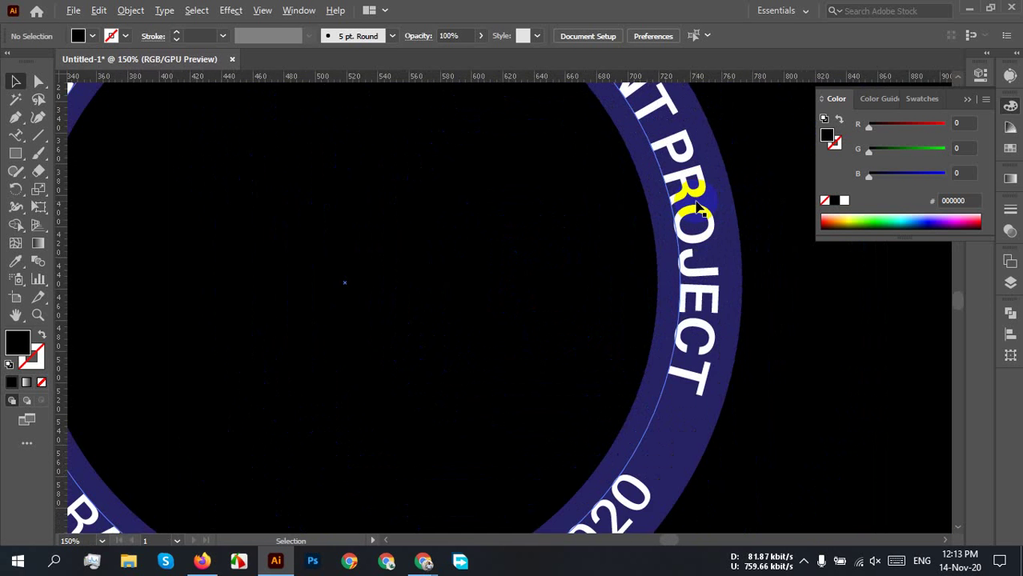
{"action": "scroll", "coordinate": [699, 208], "scroll_direction": "down", "scroll_amount": 2}
{"action": "scroll", "coordinate": [648, 285], "scroll_direction": "up", "scroll_amount": 1}
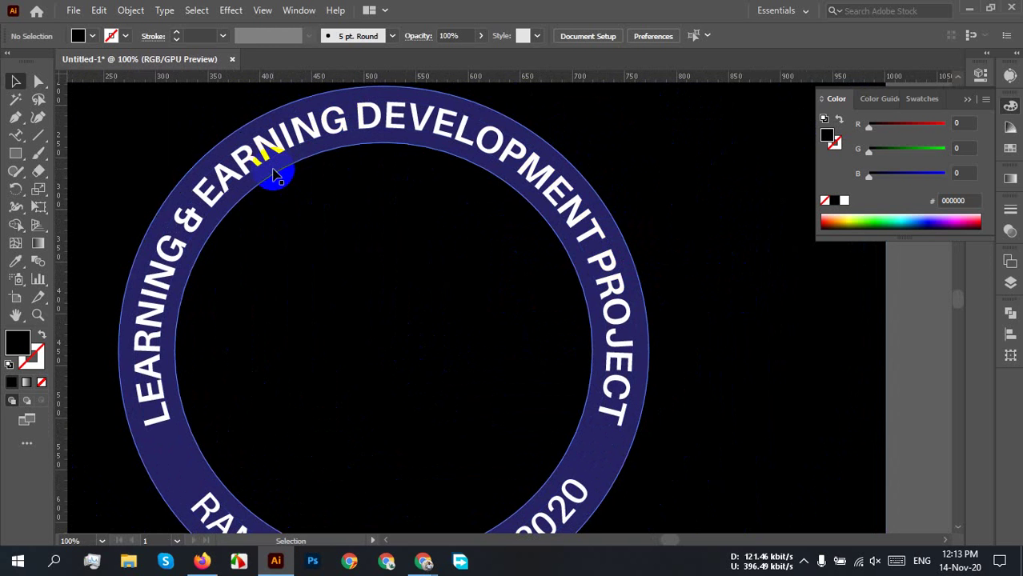
{"action": "scroll", "coordinate": [690, 162], "scroll_direction": "down", "scroll_amount": 2}
{"action": "scroll", "coordinate": [658, 165], "scroll_direction": "up", "scroll_amount": 1}
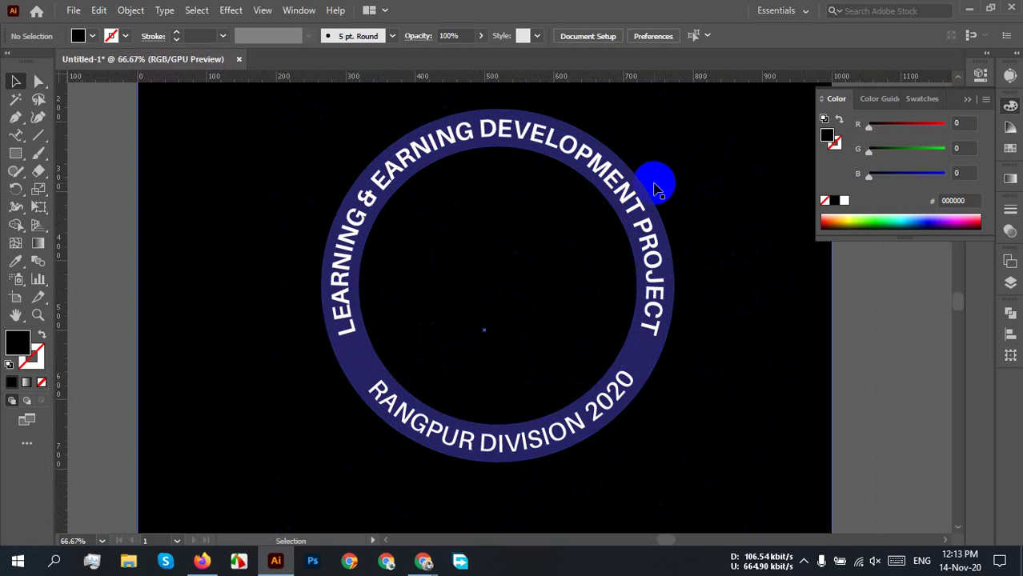
{"action": "scroll", "coordinate": [656, 188], "scroll_direction": "down", "scroll_amount": 2}
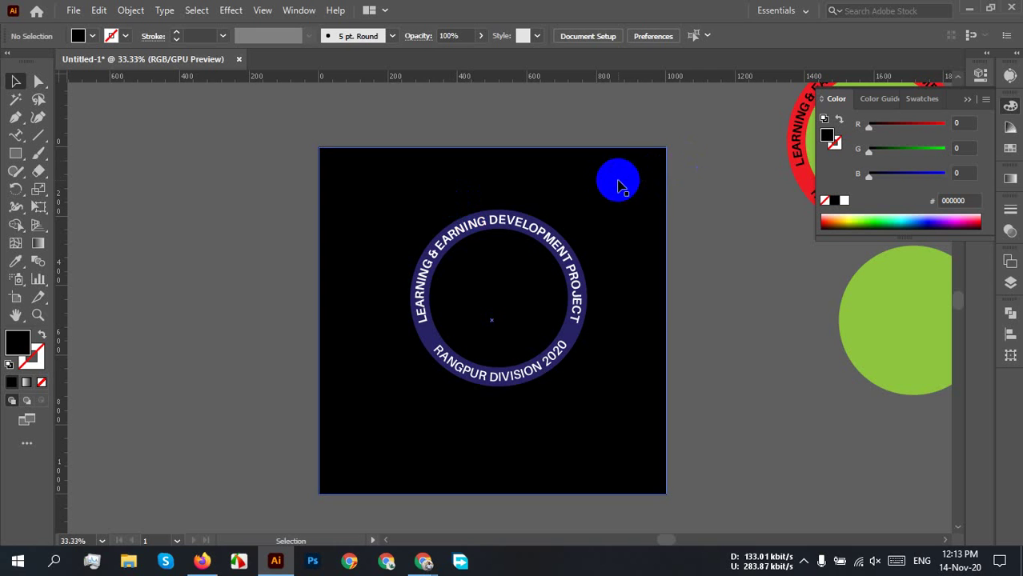
- Delete the black background rectangle behind the badge
{"action": "left_click", "coordinate": [617, 178]}
{"action": "key", "text": "Delete"}
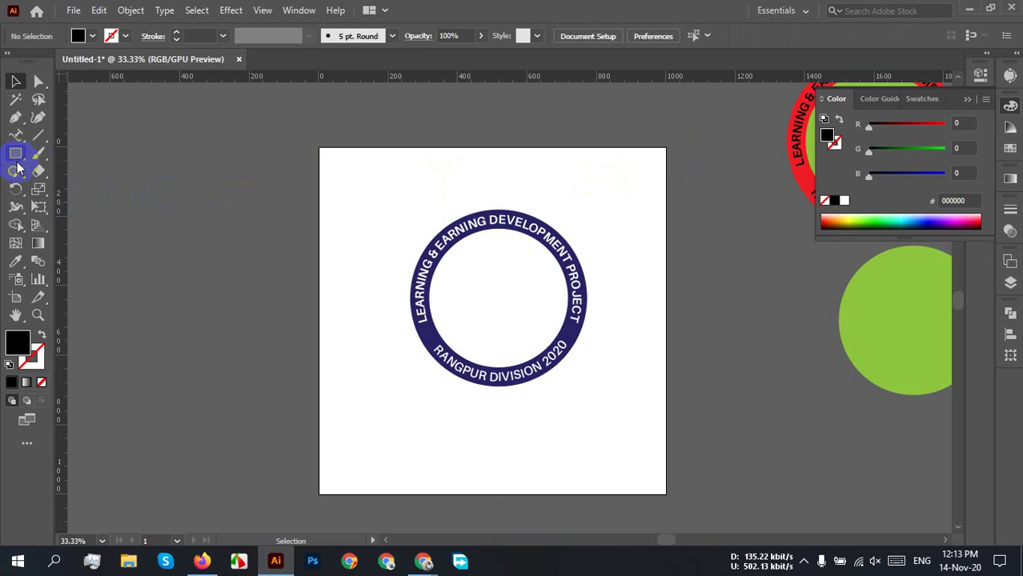
- Draw a new artboard-sized background rectangle and send it to the back, behind the navy badge
{"action": "left_click", "coordinate": [16, 154]}
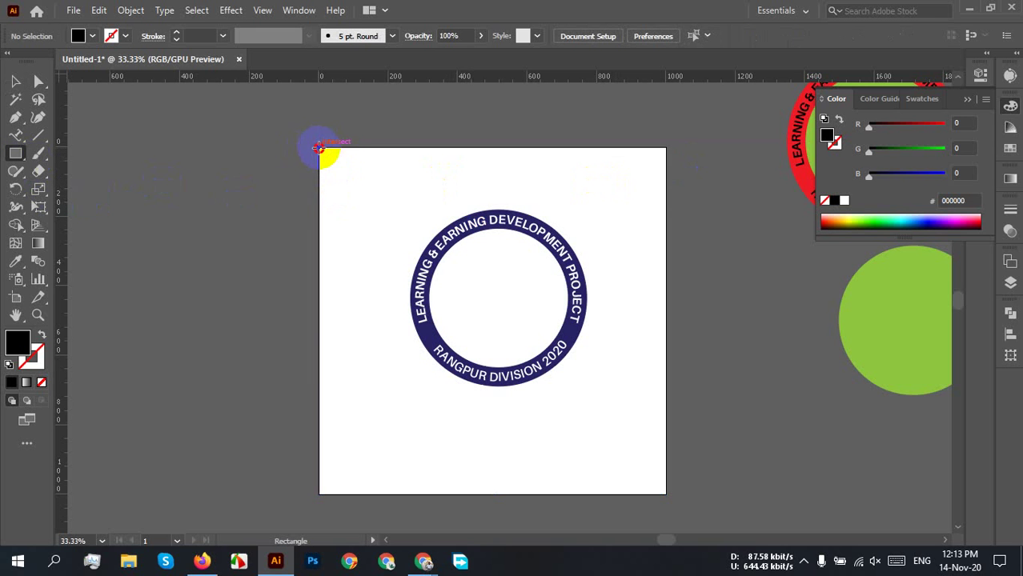
{"action": "left_click_drag", "start_coordinate": [318, 147], "coordinate": [663, 492]}
{"action": "right_click", "coordinate": [430, 224]}
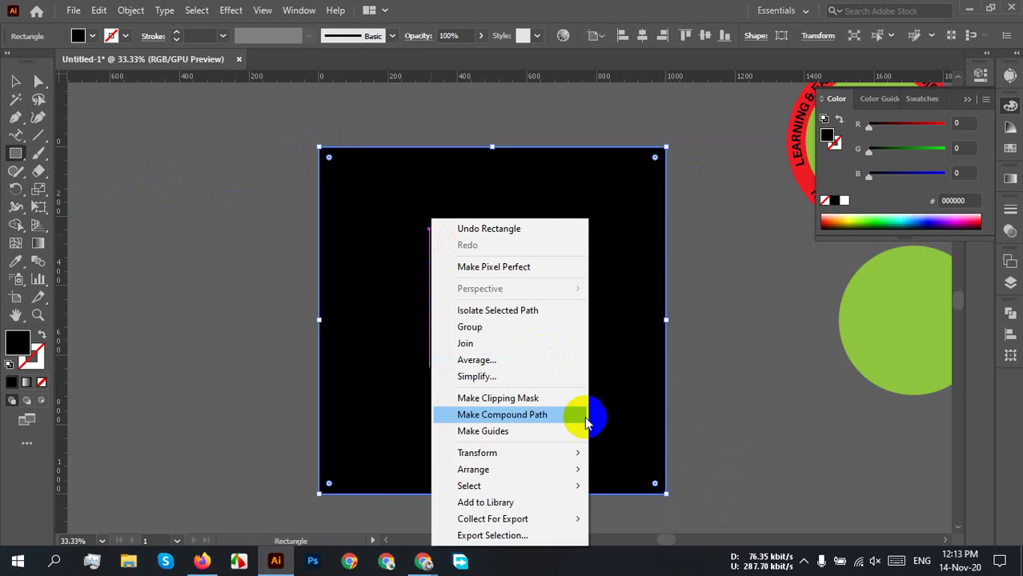
{"action": "mouse_move", "coordinate": [511, 469]}
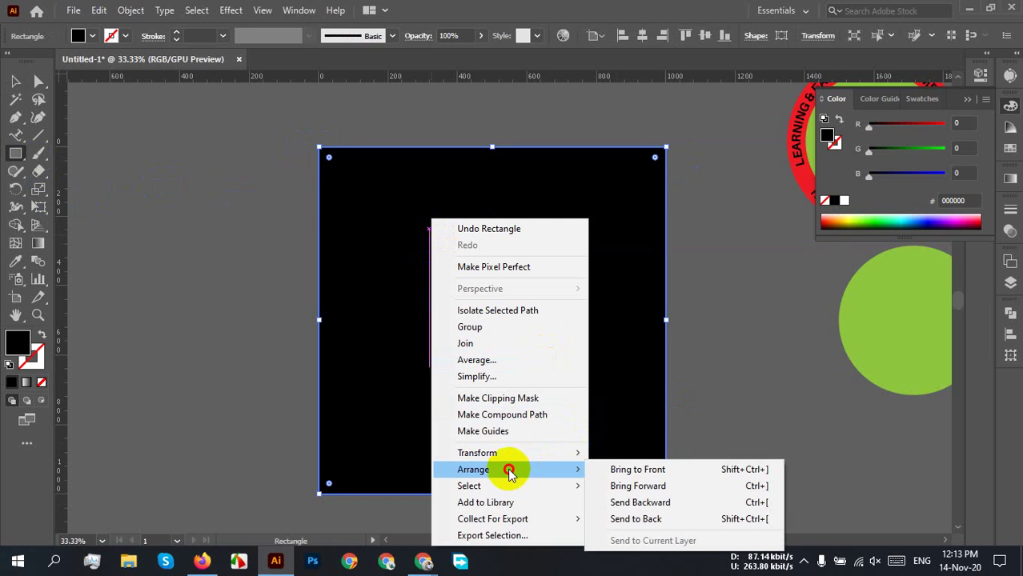
{"action": "left_click", "coordinate": [673, 520]}
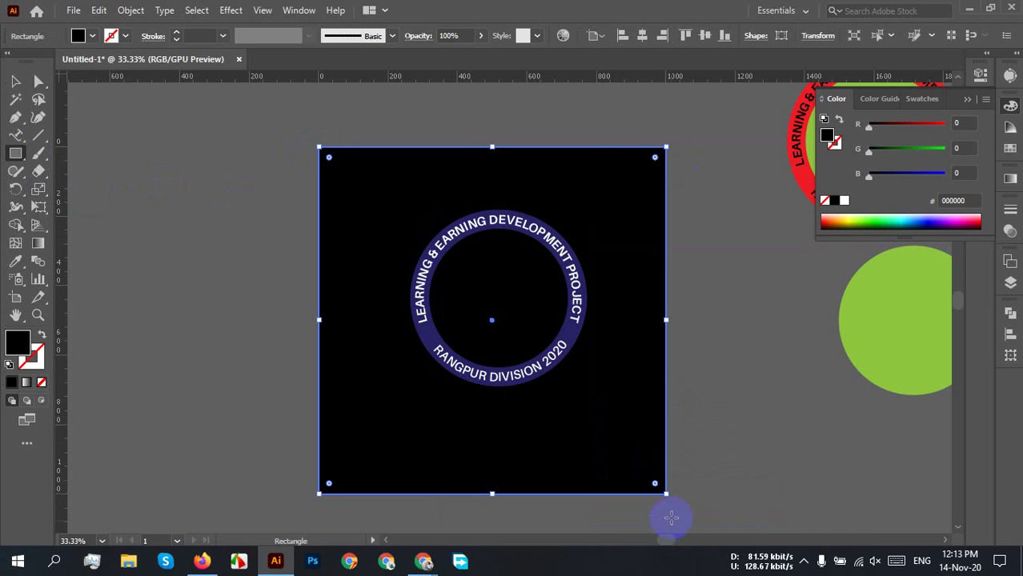
- Fill the background rectangle with the light orange swatch R=251 G=176 B=64 and deselect it
{"action": "left_click", "coordinate": [648, 361]}
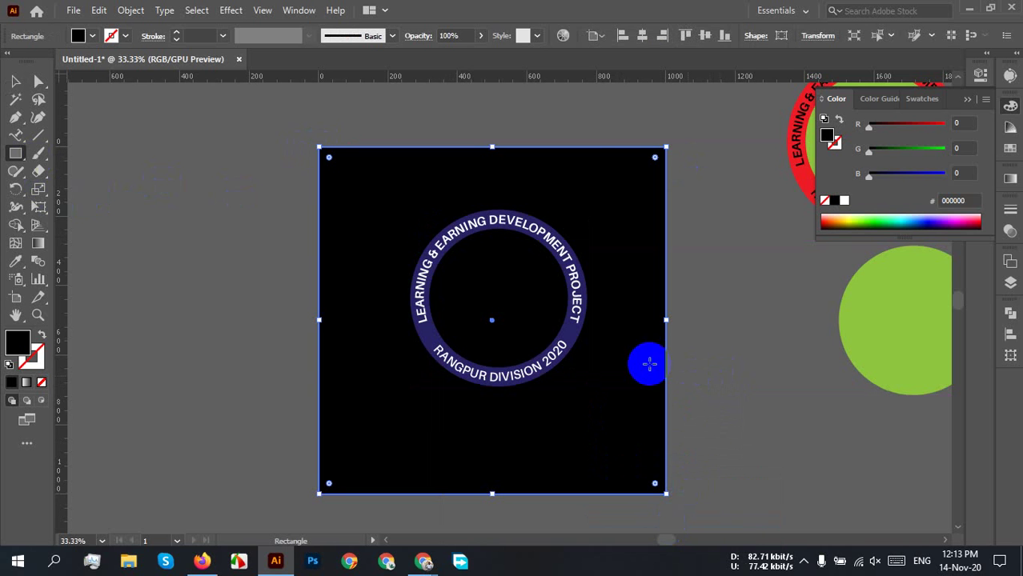
{"action": "left_click", "coordinate": [88, 38]}
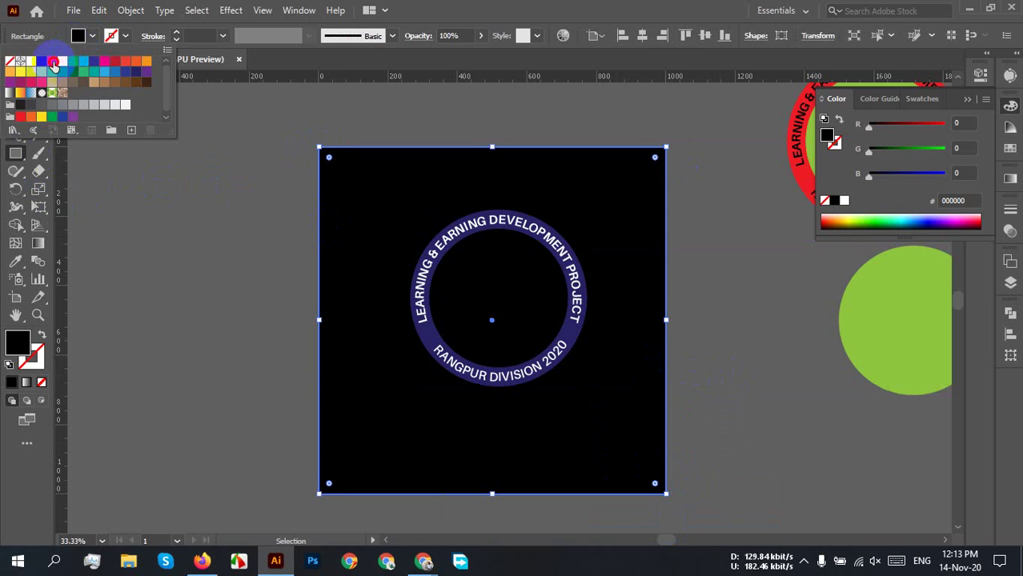
{"action": "left_click", "coordinate": [52, 63]}
{"action": "left_click", "coordinate": [145, 61]}
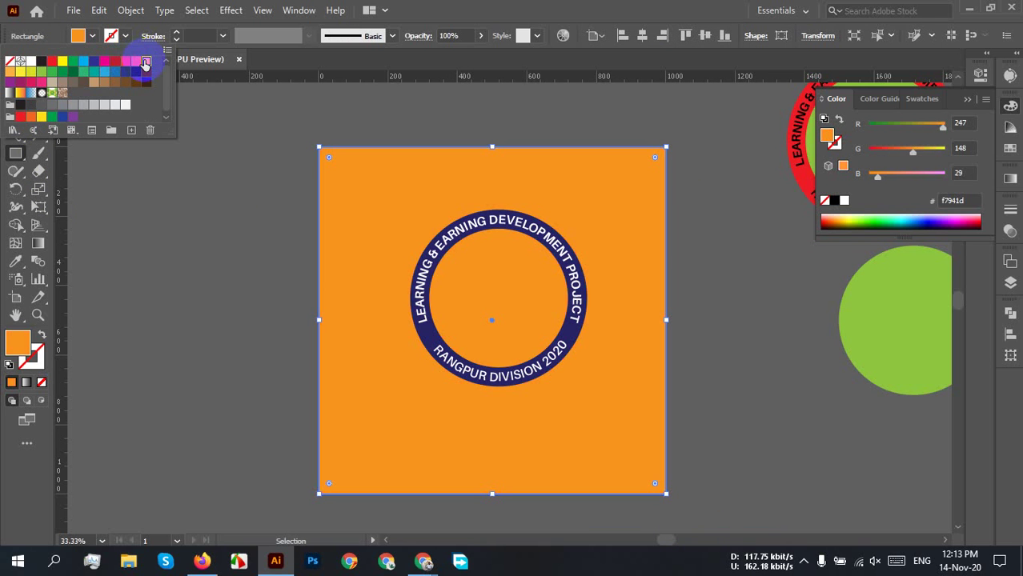
{"action": "left_click", "coordinate": [10, 72]}
{"action": "left_click", "coordinate": [736, 263]}
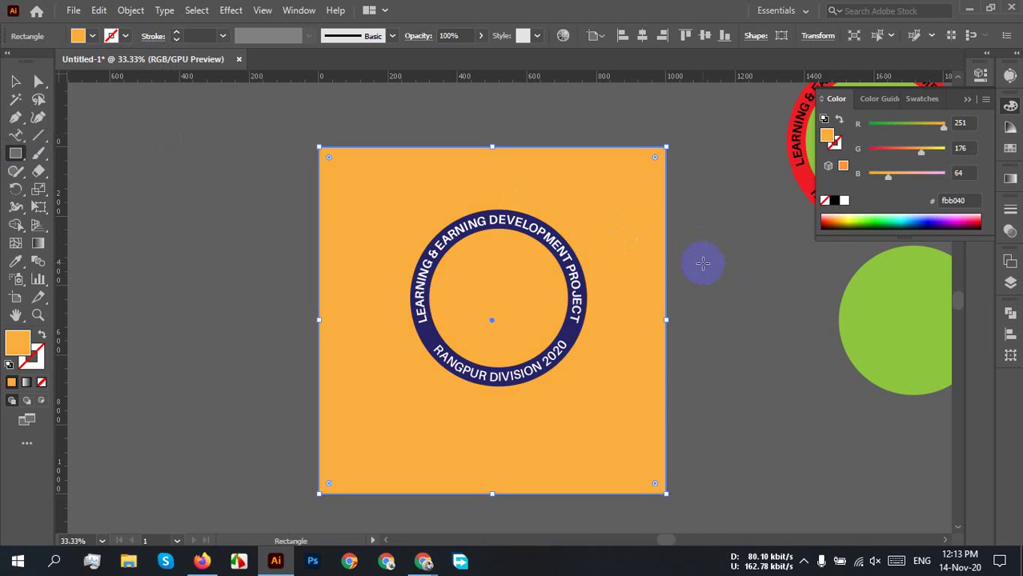
{"action": "key", "text": "v"}
{"action": "left_click", "coordinate": [686, 246]}
- Examine the navy ring and white lettering against the orange background, close up and as a whole
{"action": "scroll", "coordinate": [664, 232], "scroll_direction": "up", "scroll_amount": 3}
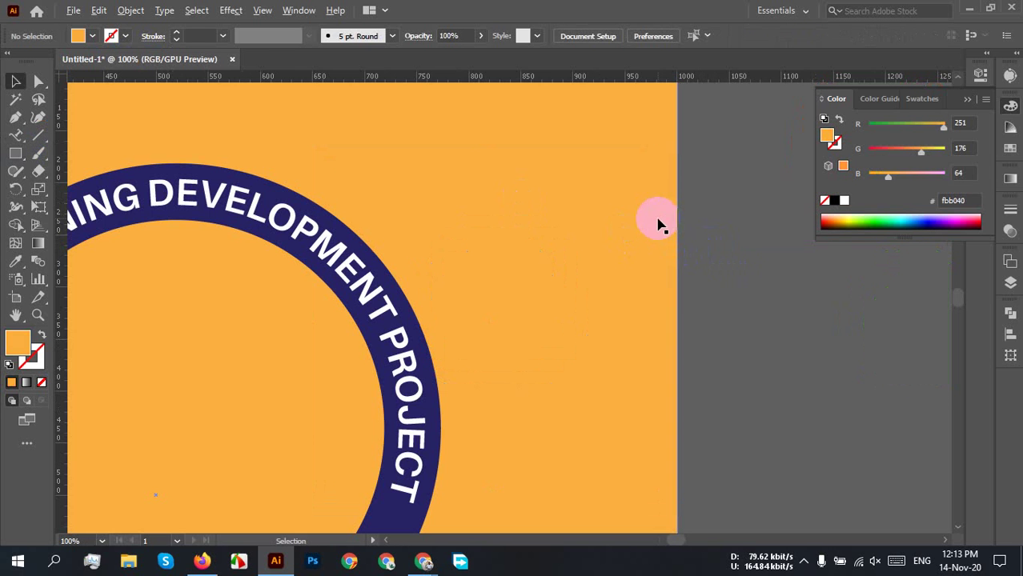
{"action": "scroll", "coordinate": [560, 226], "scroll_direction": "up", "scroll_amount": 2}
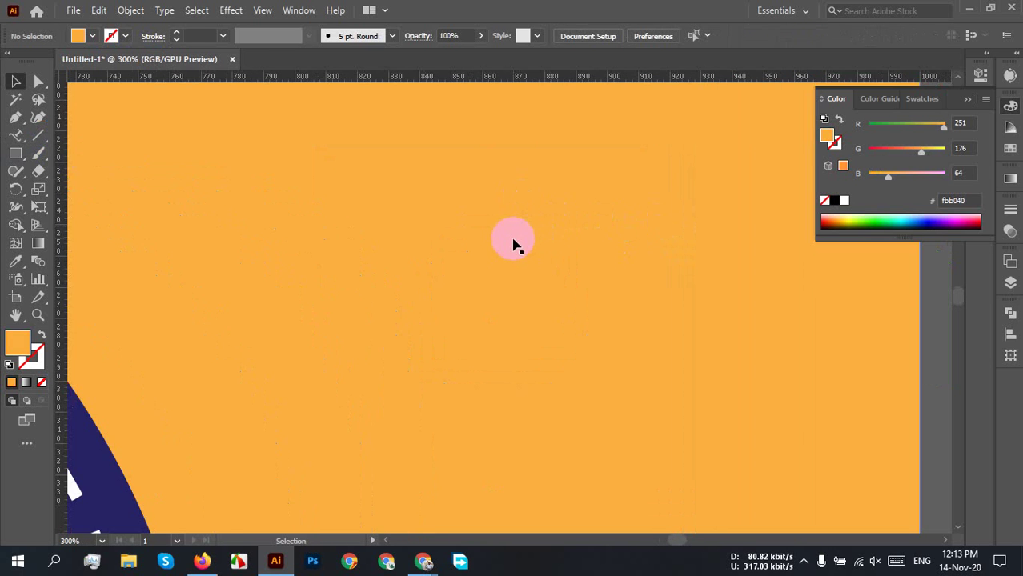
{"action": "scroll", "coordinate": [514, 244], "scroll_direction": "down", "scroll_amount": 2}
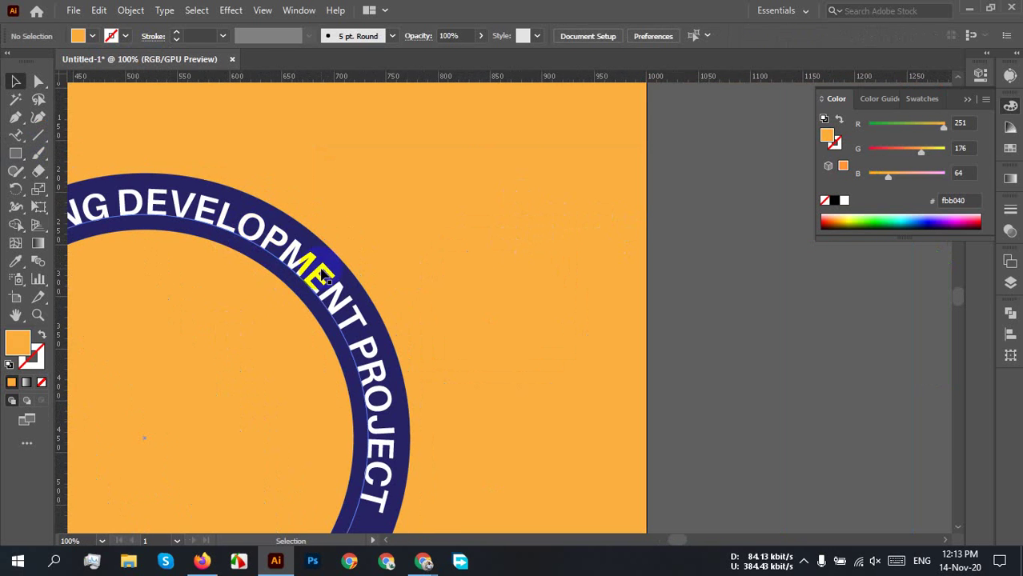
{"action": "scroll", "coordinate": [325, 284], "scroll_direction": "down", "scroll_amount": 3}
{"action": "left_click_drag", "start_coordinate": [407, 286], "coordinate": [611, 284]}
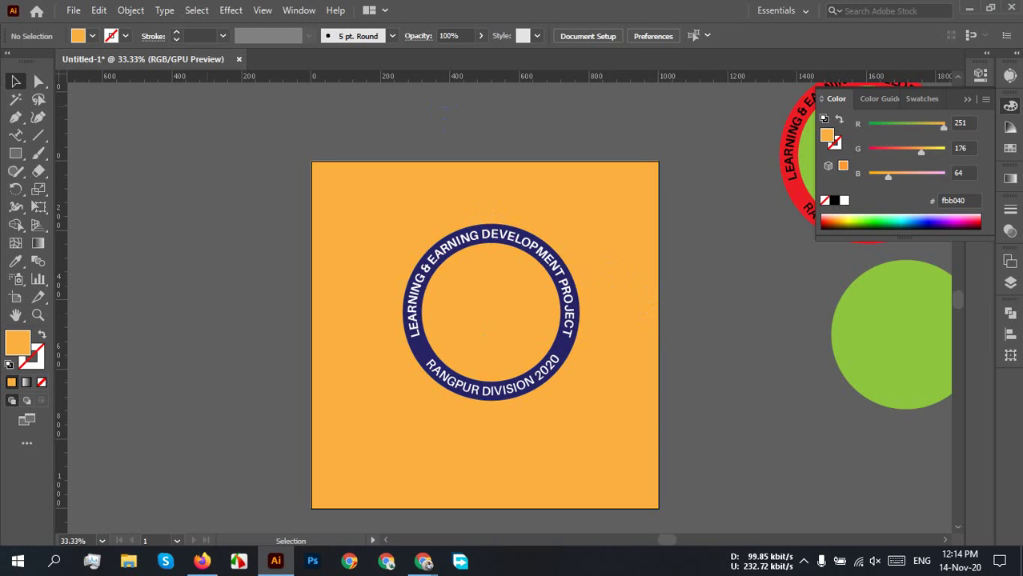
{"action": "scroll", "coordinate": [859, 244], "scroll_direction": "up", "scroll_amount": 2}
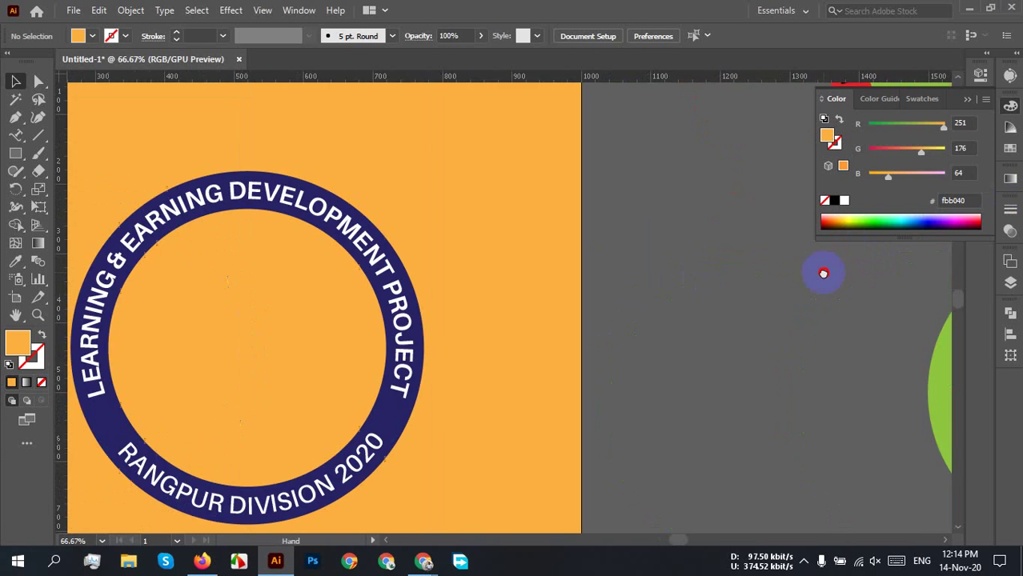
{"action": "scroll", "coordinate": [822, 338], "scroll_direction": "down", "scroll_amount": 1}
{"action": "scroll", "coordinate": [632, 228], "scroll_direction": "up", "scroll_amount": 1}
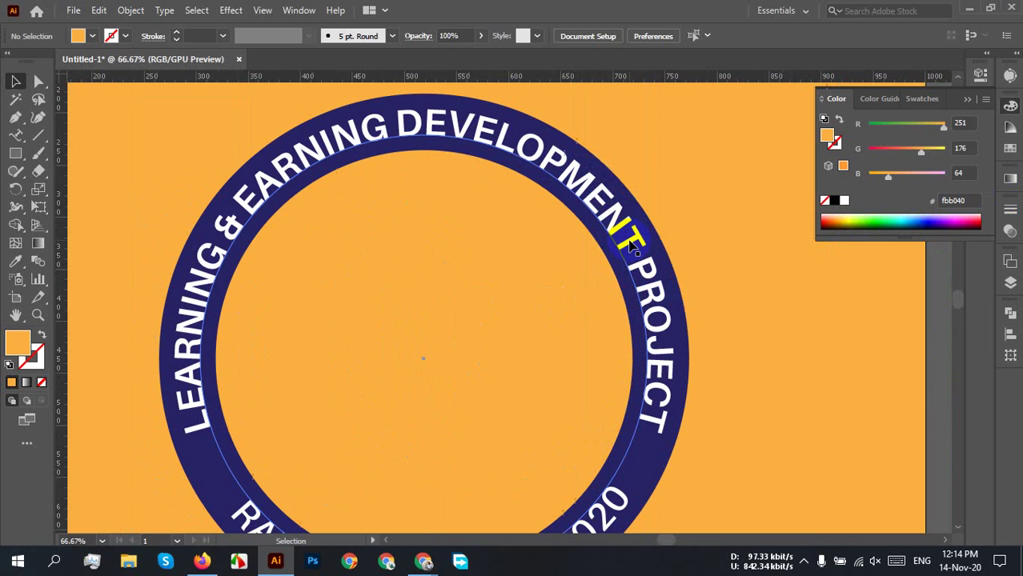
- Move the white circular lettering and navy ring together onto the empty canvas to the left of the orange artboard, then deselect them
{"action": "left_click", "coordinate": [628, 228]}
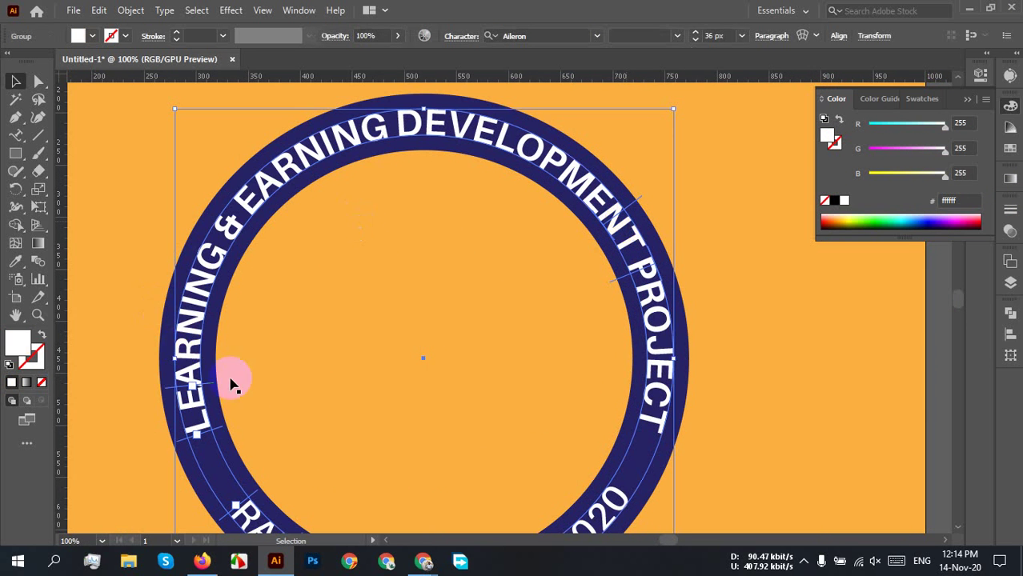
{"action": "scroll", "coordinate": [269, 469], "scroll_direction": "down", "scroll_amount": 1}
{"action": "scroll", "coordinate": [396, 374], "scroll_direction": "up", "scroll_amount": 1}
{"action": "scroll", "coordinate": [397, 374], "scroll_direction": "up", "scroll_amount": 1}
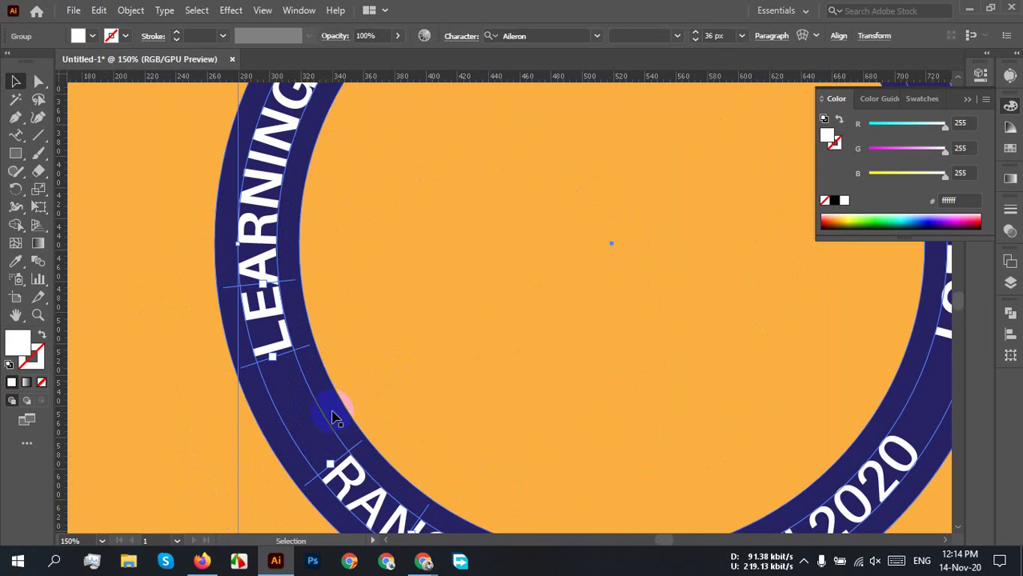
{"action": "left_click", "coordinate": [331, 410], "text": "shift"}
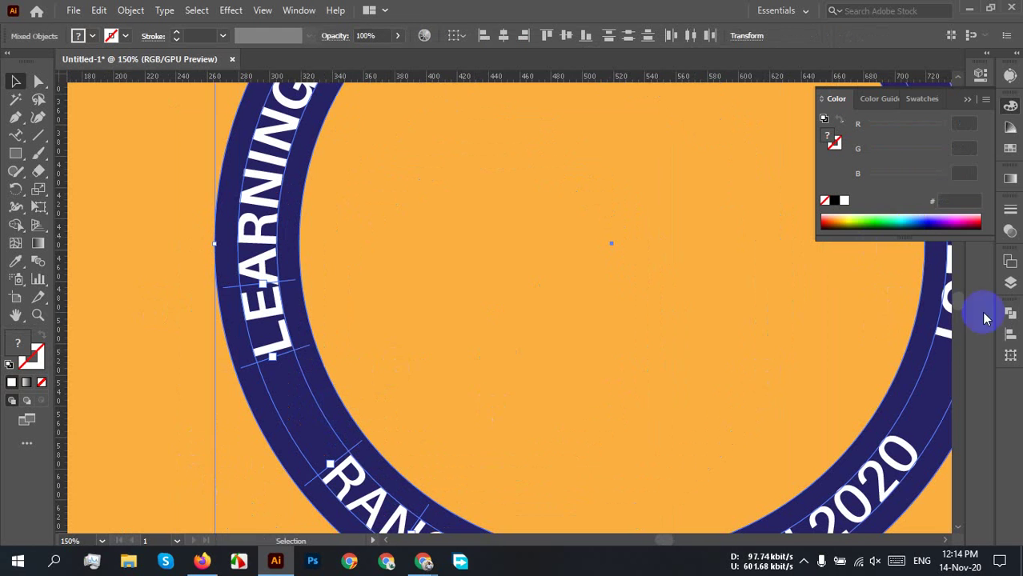
{"action": "left_click", "coordinate": [1009, 314]}
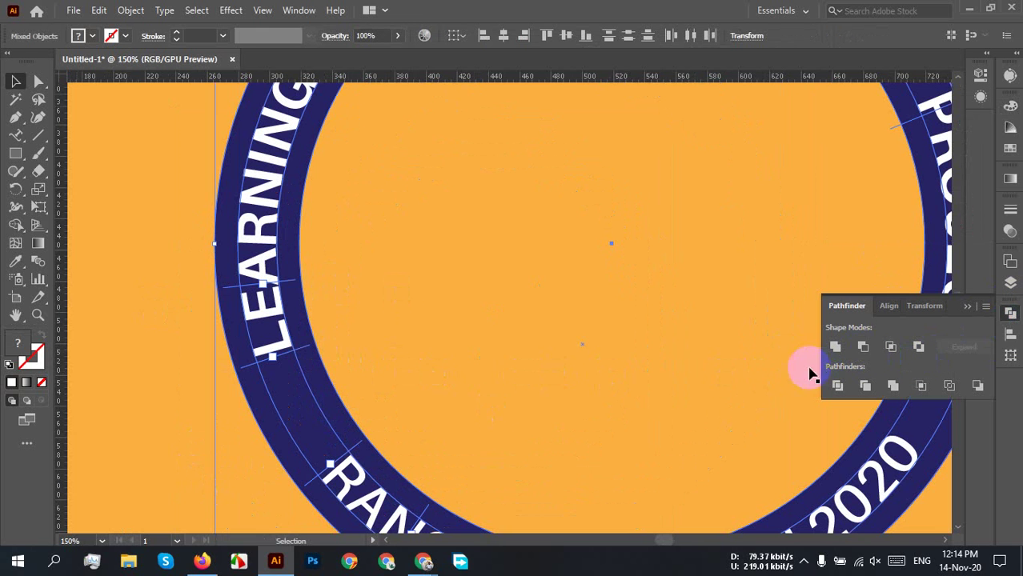
{"action": "scroll", "coordinate": [608, 397], "scroll_direction": "down", "scroll_amount": 4}
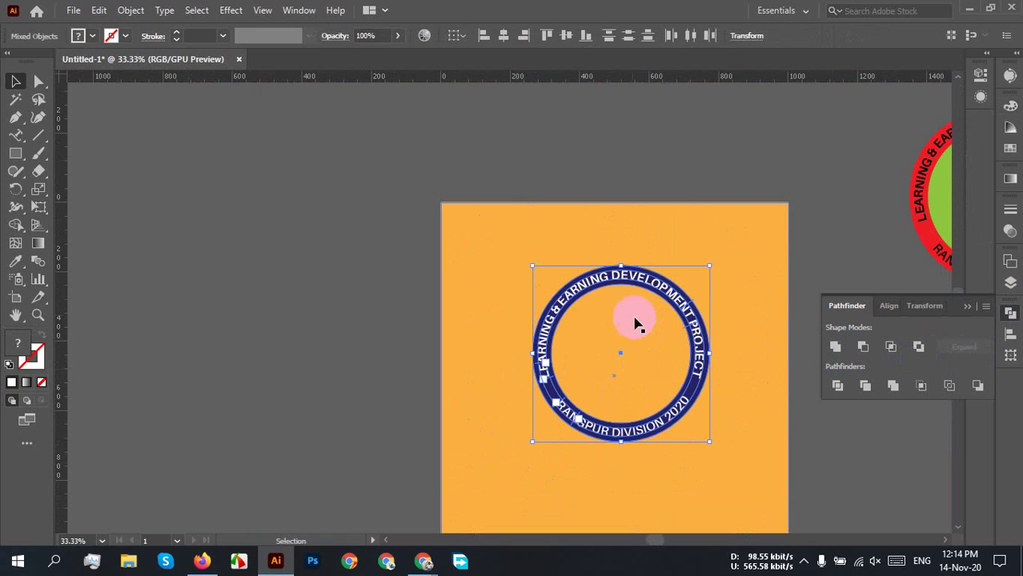
{"action": "left_click_drag", "start_coordinate": [590, 290], "coordinate": [216, 276]}
{"action": "left_click", "coordinate": [377, 322]}
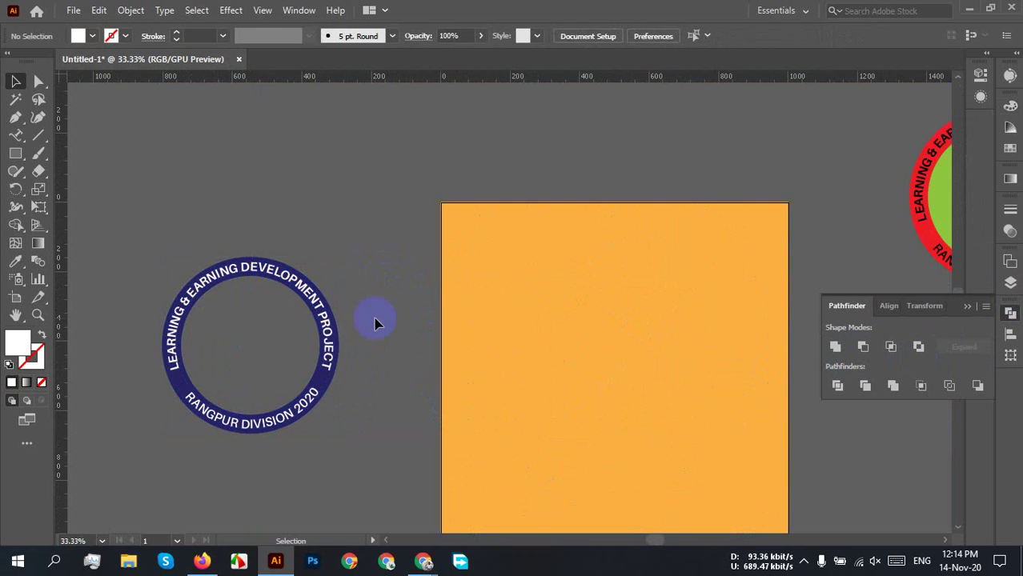
- Expand the circular text group with Object and Fill enabled, and deselect it
{"action": "scroll", "coordinate": [349, 355], "scroll_direction": "up", "scroll_amount": 2}
{"action": "scroll", "coordinate": [350, 355], "scroll_direction": "left", "scroll_amount": 5}
{"action": "left_click", "coordinate": [564, 239]}
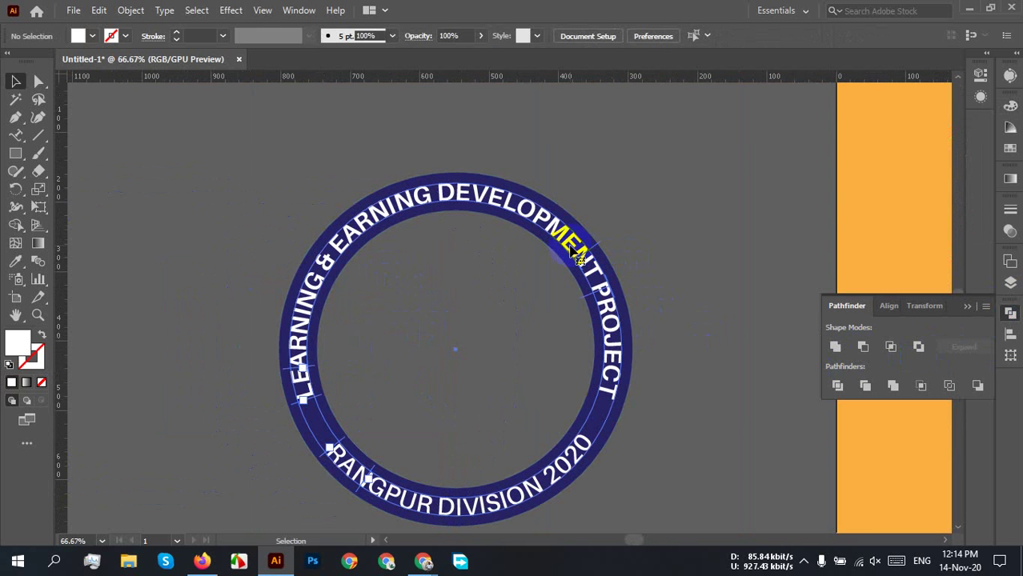
{"action": "left_click", "coordinate": [131, 9]}
{"action": "left_click", "coordinate": [196, 182]}
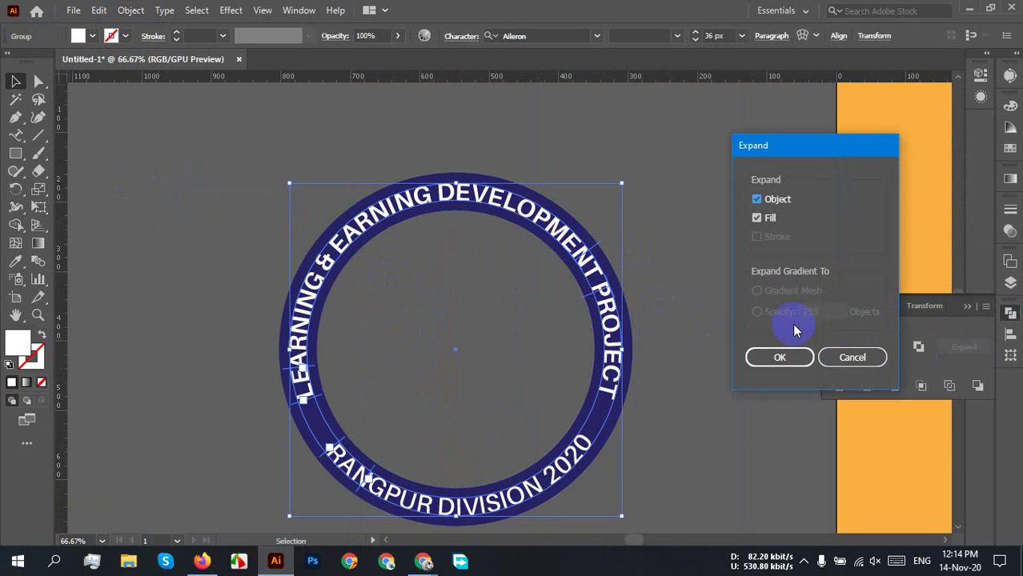
{"action": "left_click", "coordinate": [774, 359]}
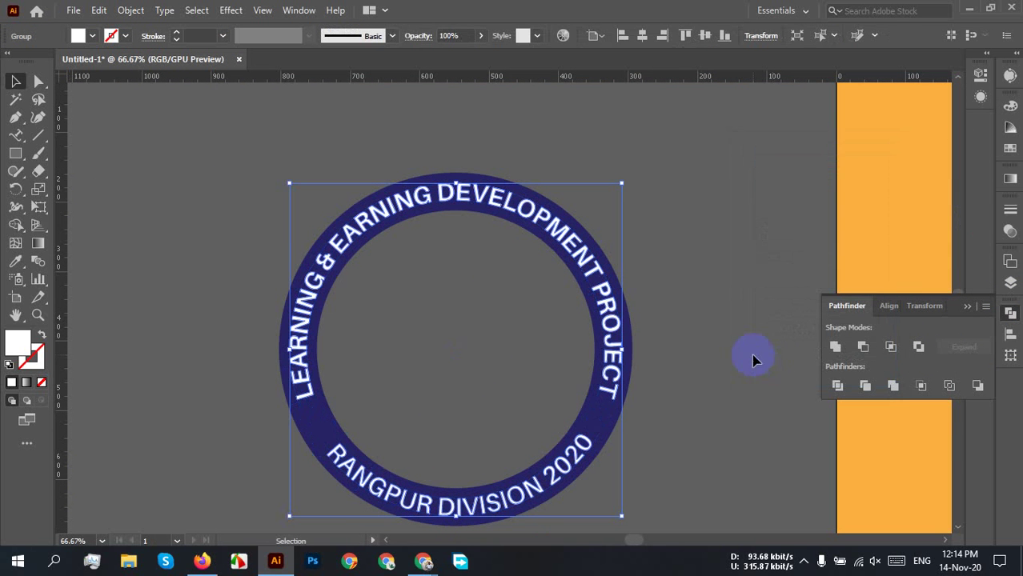
{"action": "left_click", "coordinate": [733, 352]}
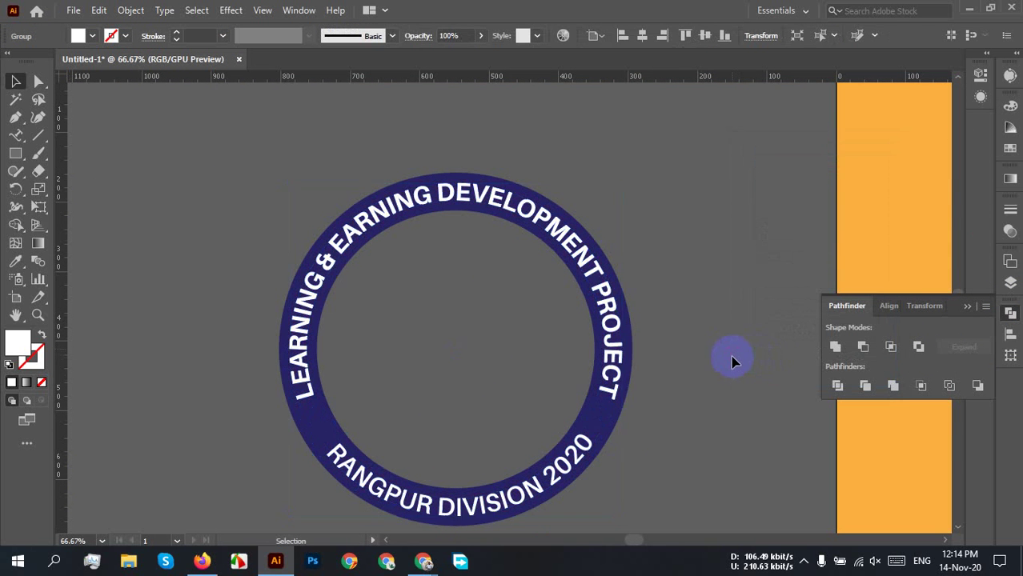
- Try pulling the expanded lettering away from the navy ring, undo that move and deselect the lettering
{"action": "left_click_drag", "start_coordinate": [585, 455], "coordinate": [328, 407]}
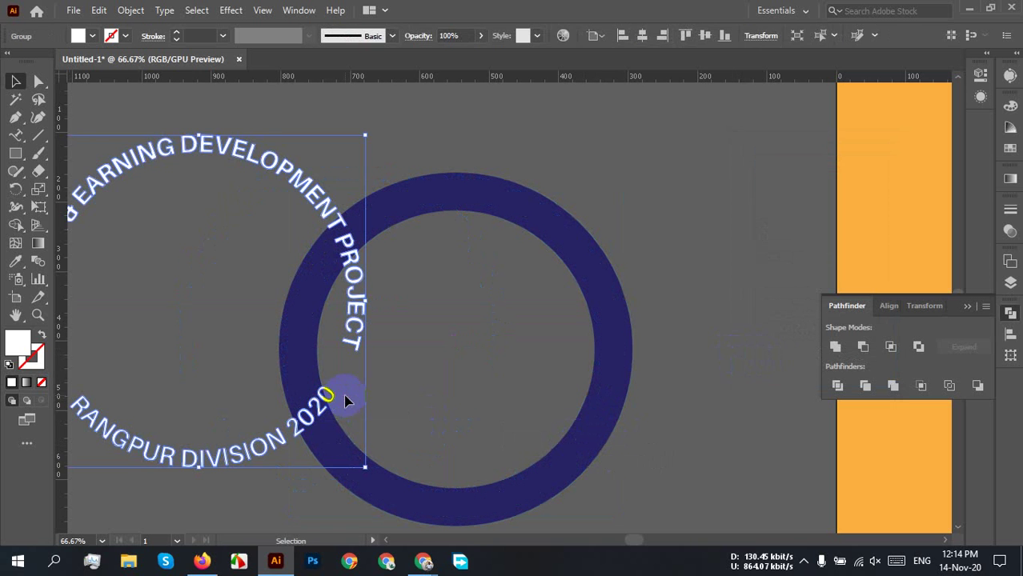
{"action": "left_click", "coordinate": [461, 361]}
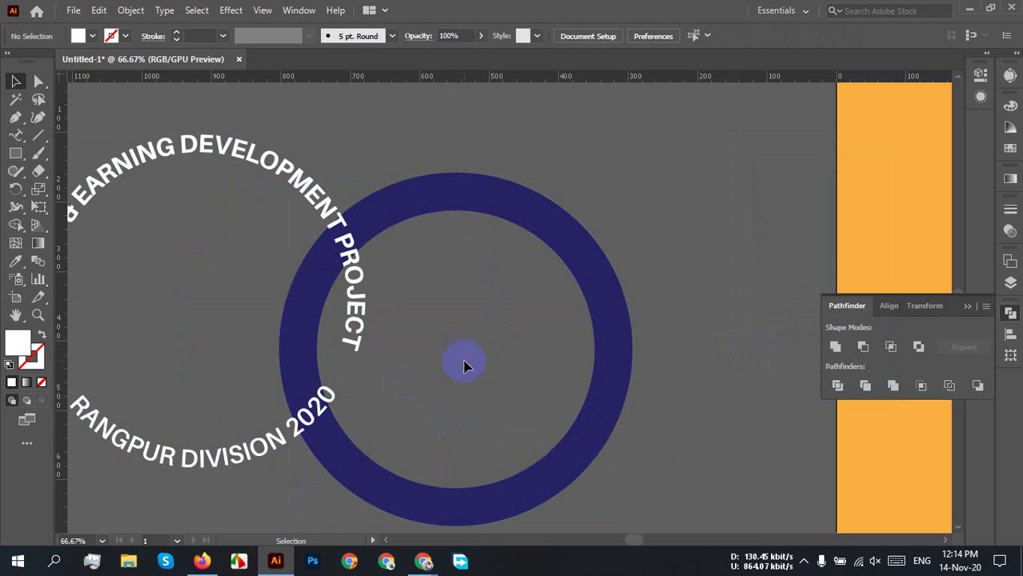
{"action": "left_click", "coordinate": [220, 153]}
{"action": "right_click", "coordinate": [218, 150]}
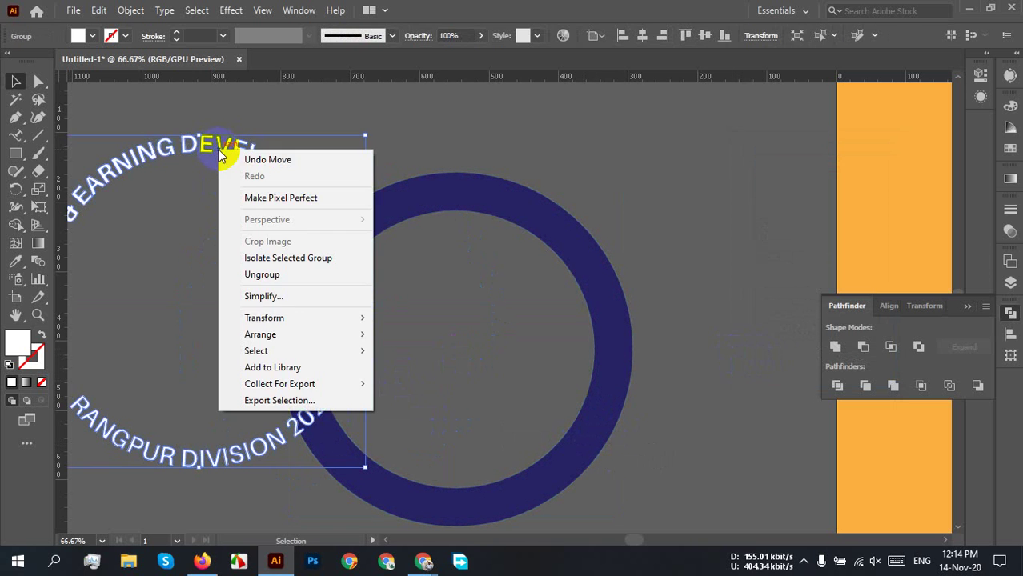
{"action": "left_click", "coordinate": [745, 244]}
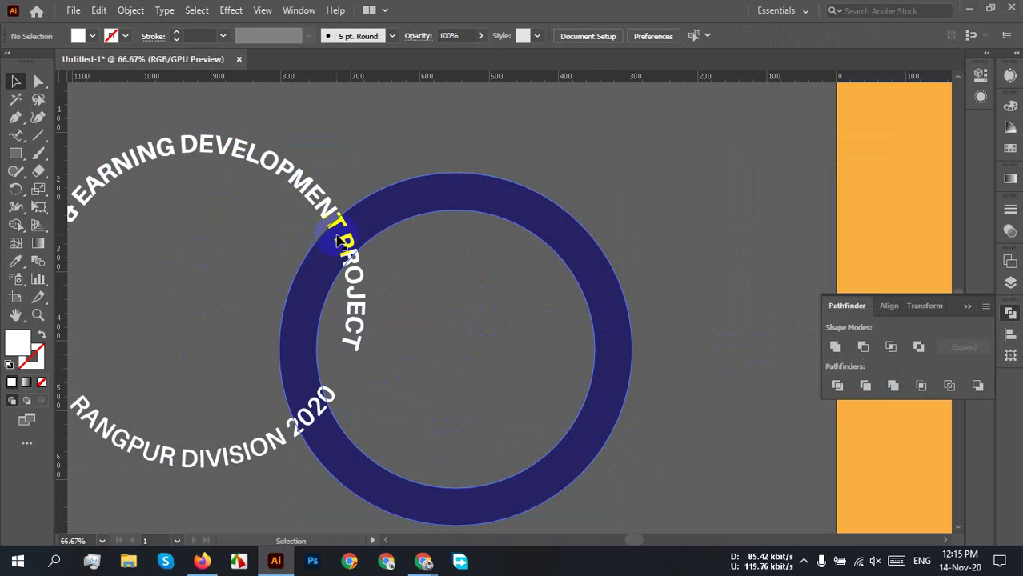
{"action": "key", "text": "ctrl+z"}
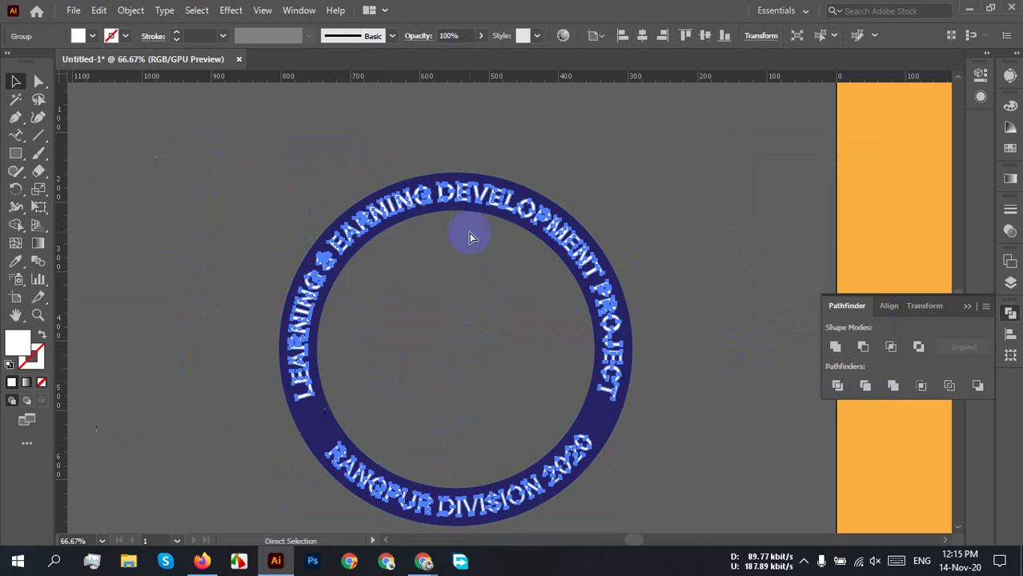
{"action": "left_click", "coordinate": [751, 208]}
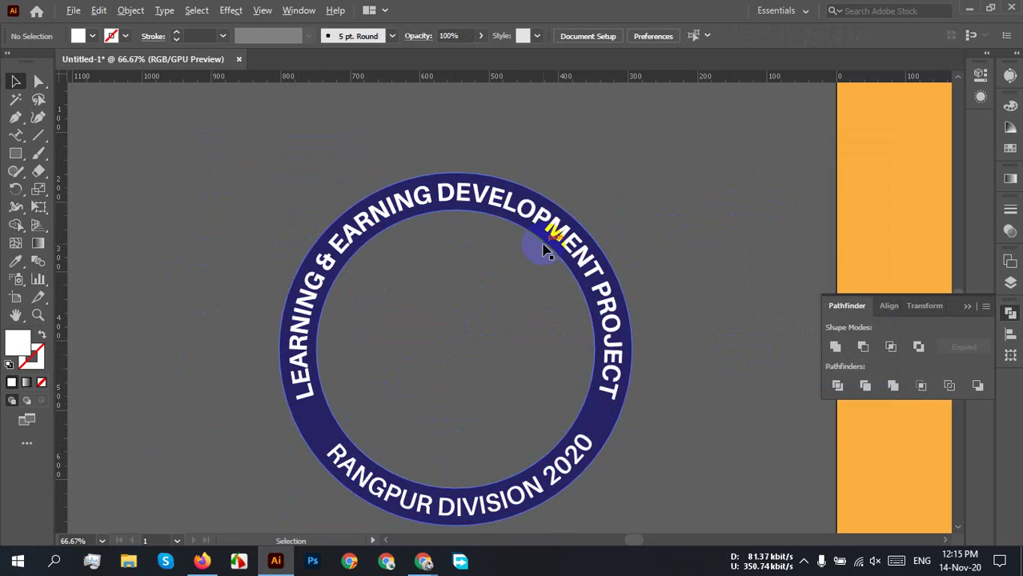
- Undo the expansion of the circular lettering so it is live text again, leaving it deselected
{"action": "scroll", "coordinate": [616, 228], "scroll_direction": "up", "scroll_amount": 2}
{"action": "scroll", "coordinate": [662, 222], "scroll_direction": "down", "scroll_amount": 1}
{"action": "scroll", "coordinate": [712, 200], "scroll_direction": "down", "scroll_amount": 2}
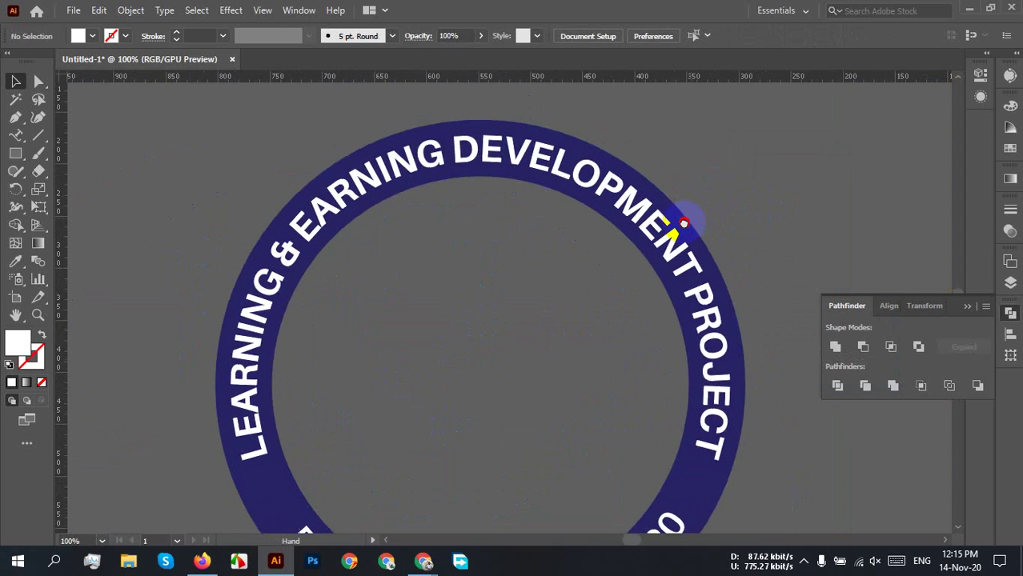
{"action": "left_click_drag", "start_coordinate": [715, 257], "coordinate": [670, 250]}
{"action": "left_click", "coordinate": [670, 250]}
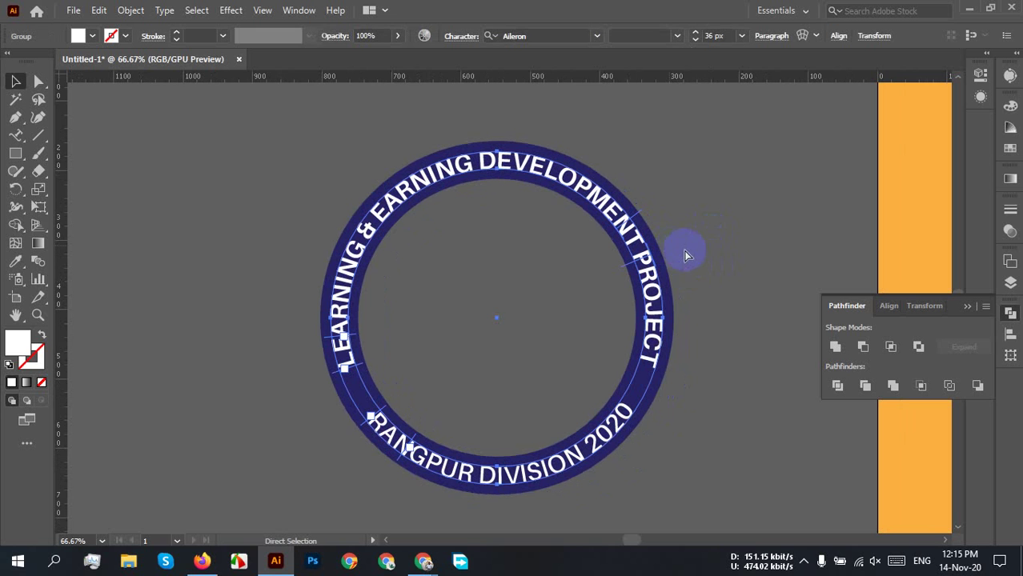
{"action": "left_click", "coordinate": [131, 10]}
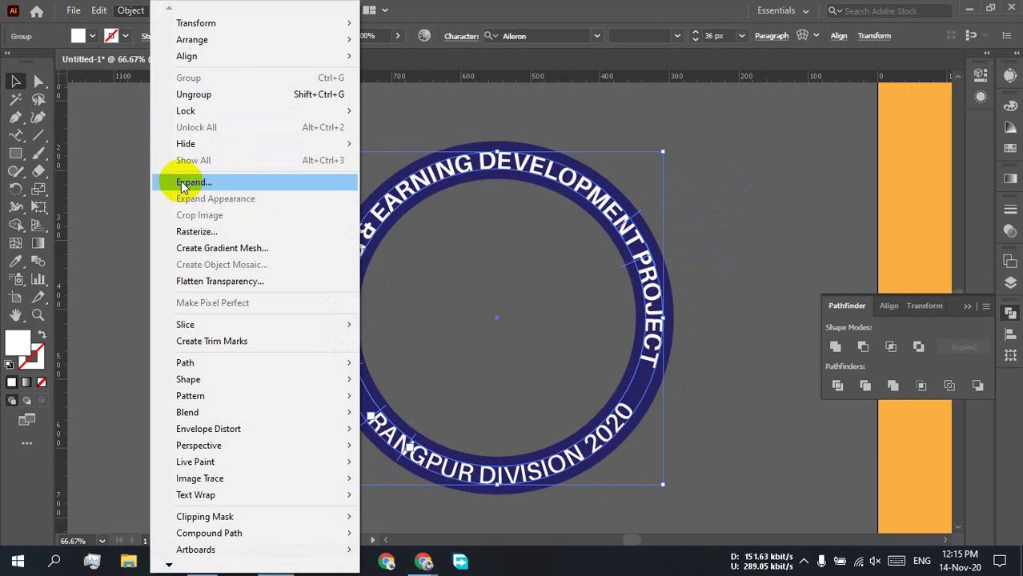
{"action": "left_click", "coordinate": [718, 190]}
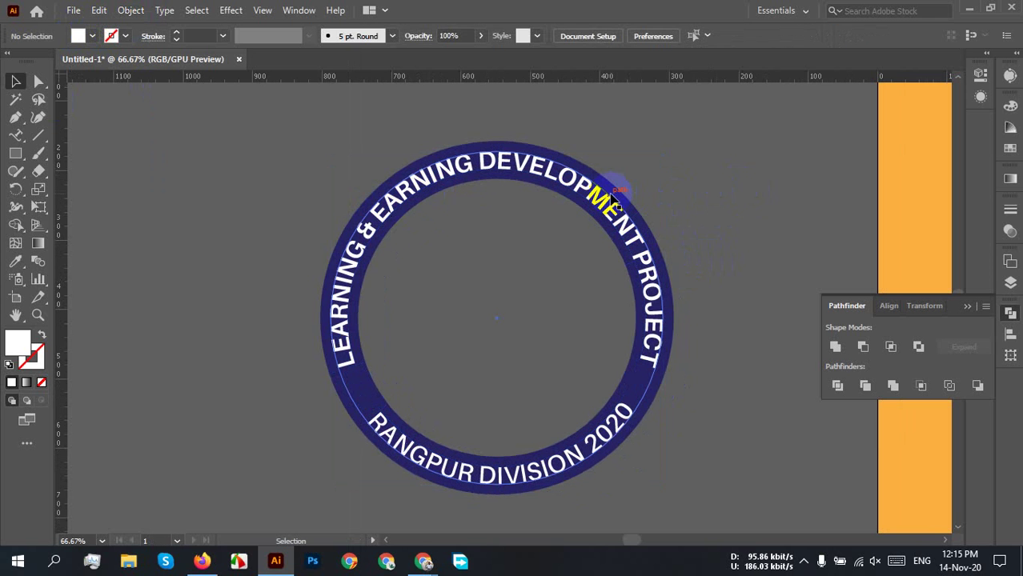
- Isolate the circular text group and exit isolation mode without editing it
{"action": "left_click", "coordinate": [612, 200]}
{"action": "right_click", "coordinate": [611, 200]}
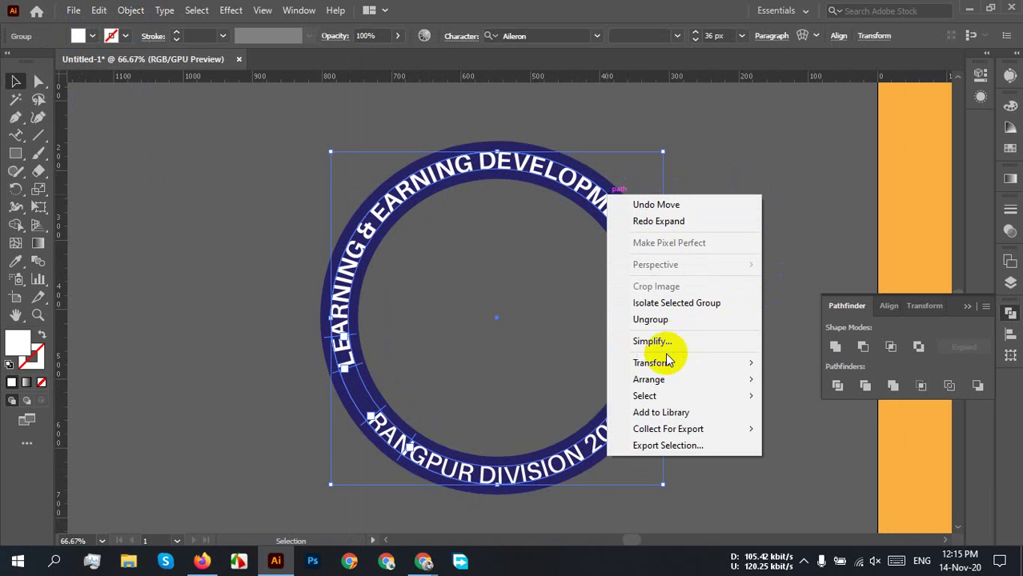
{"action": "left_click", "coordinate": [644, 310]}
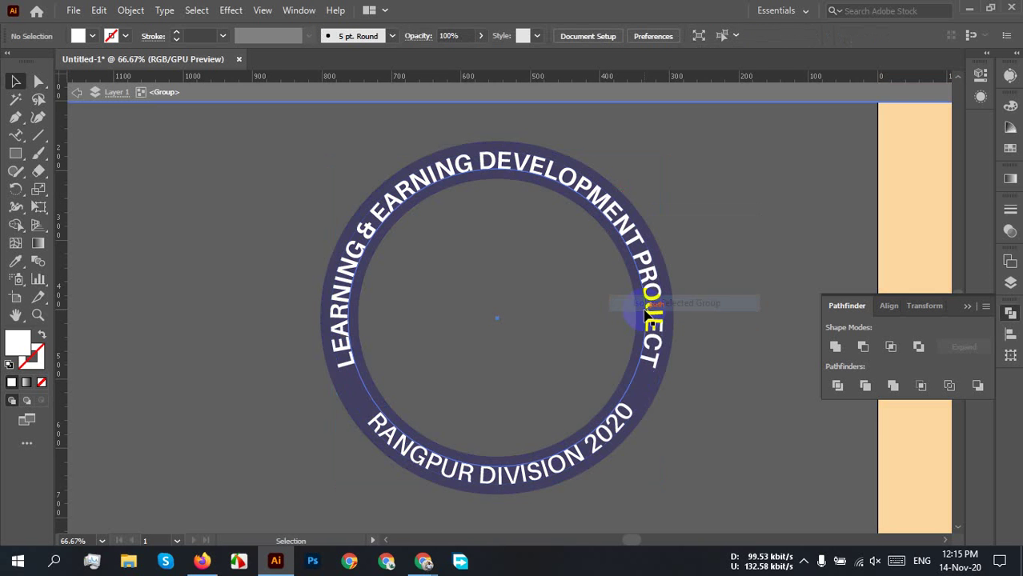
{"action": "left_click", "coordinate": [423, 85]}
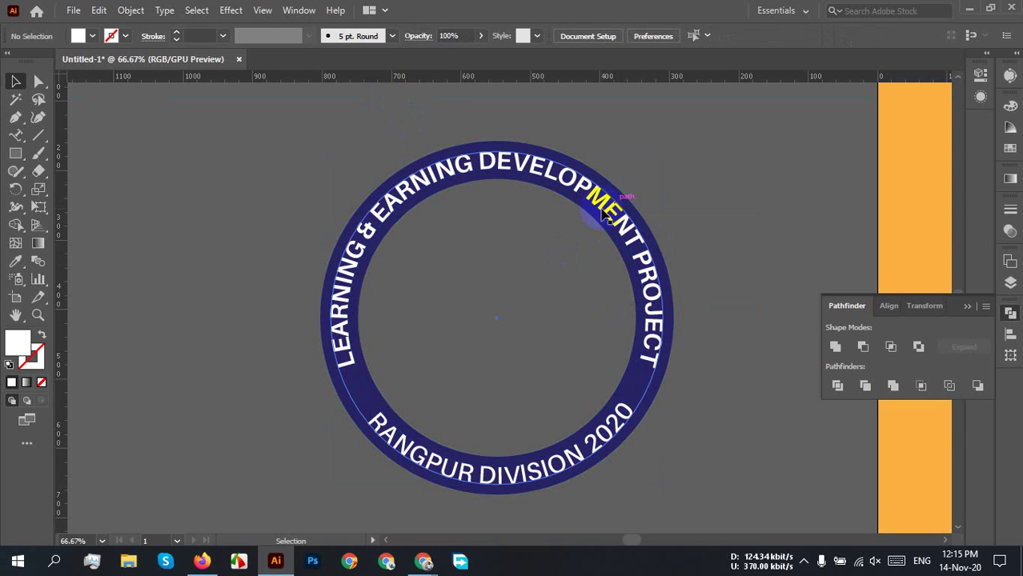
- Ungroup the two circular text objects and deselect them
{"action": "left_click", "coordinate": [609, 232]}
{"action": "right_click", "coordinate": [614, 211]}
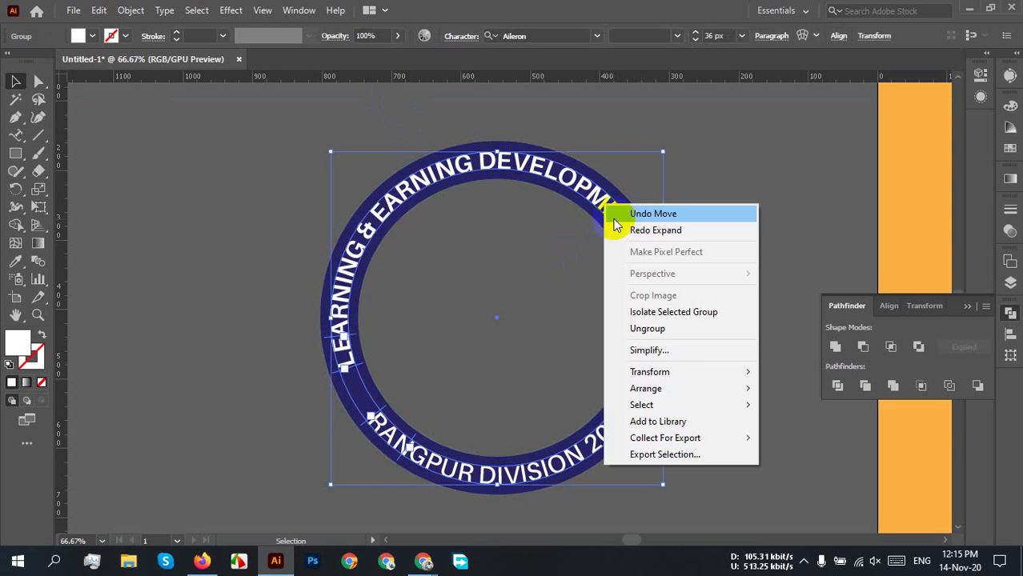
{"action": "left_click", "coordinate": [653, 326]}
{"action": "left_click", "coordinate": [696, 256]}
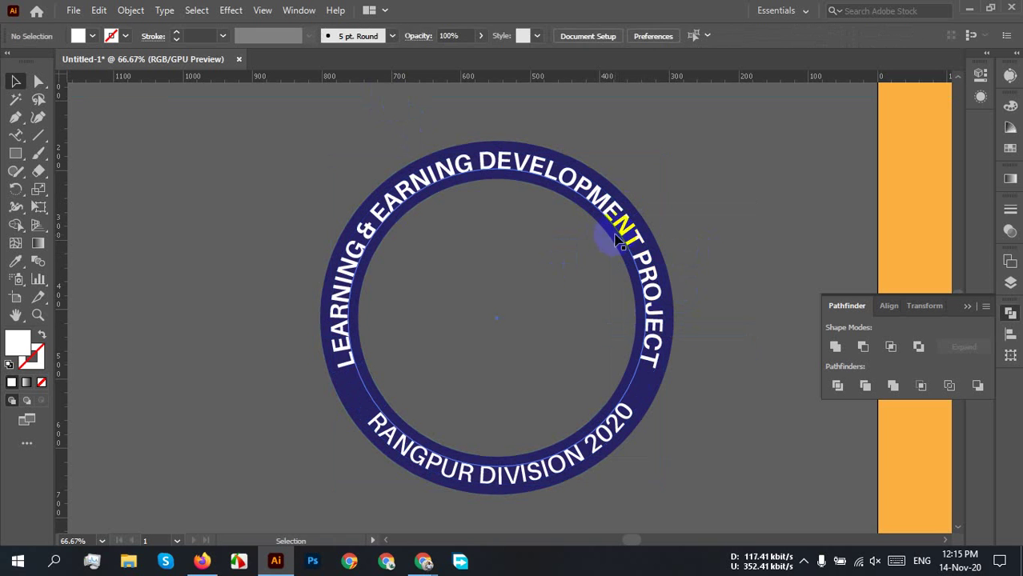
- Convert the "LEARNING & EARNING DEVELOPMENT PROJECT" text to outlines and deselect it
{"action": "left_click", "coordinate": [612, 217]}
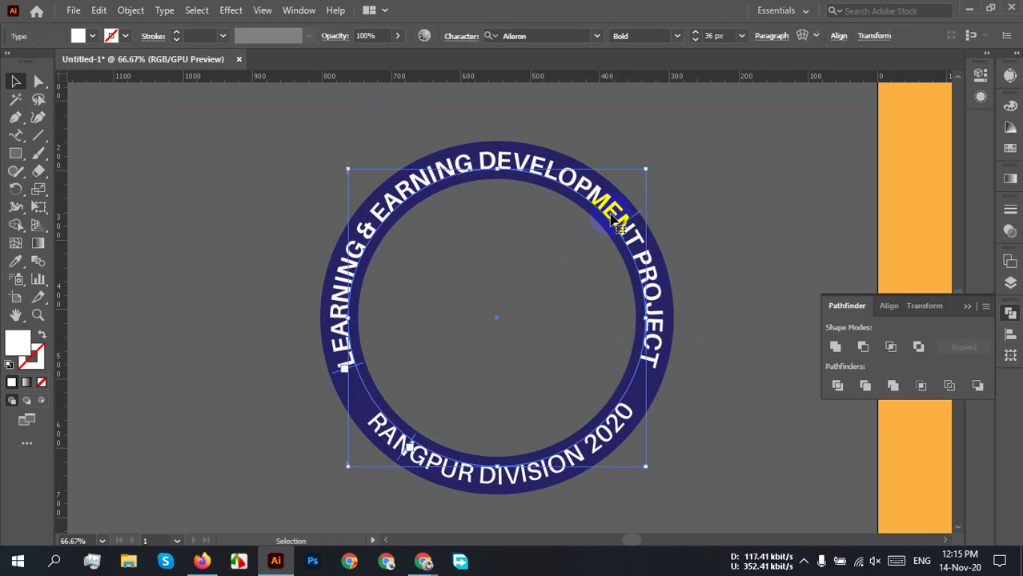
{"action": "right_click", "coordinate": [592, 445]}
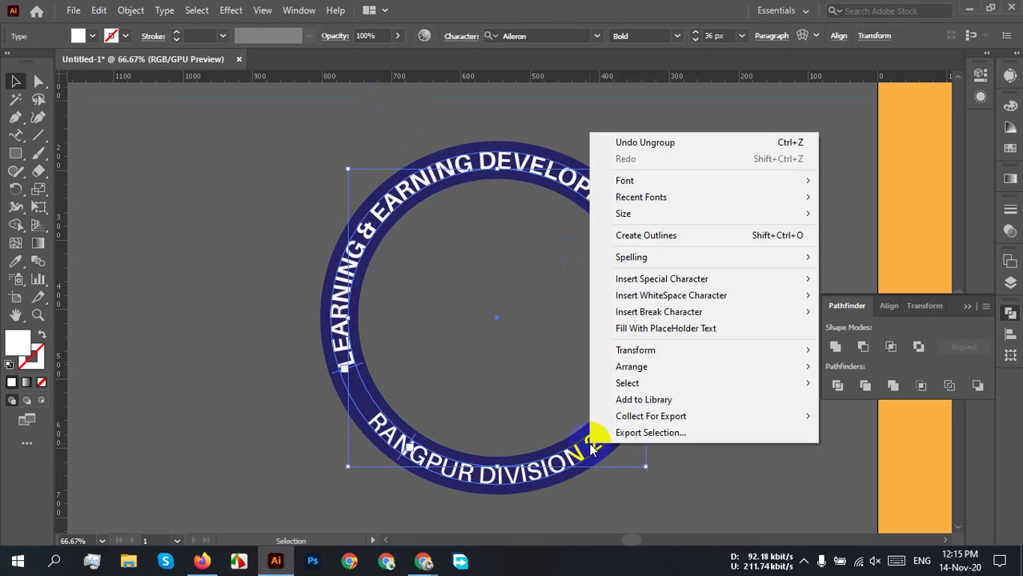
{"action": "left_click", "coordinate": [694, 240]}
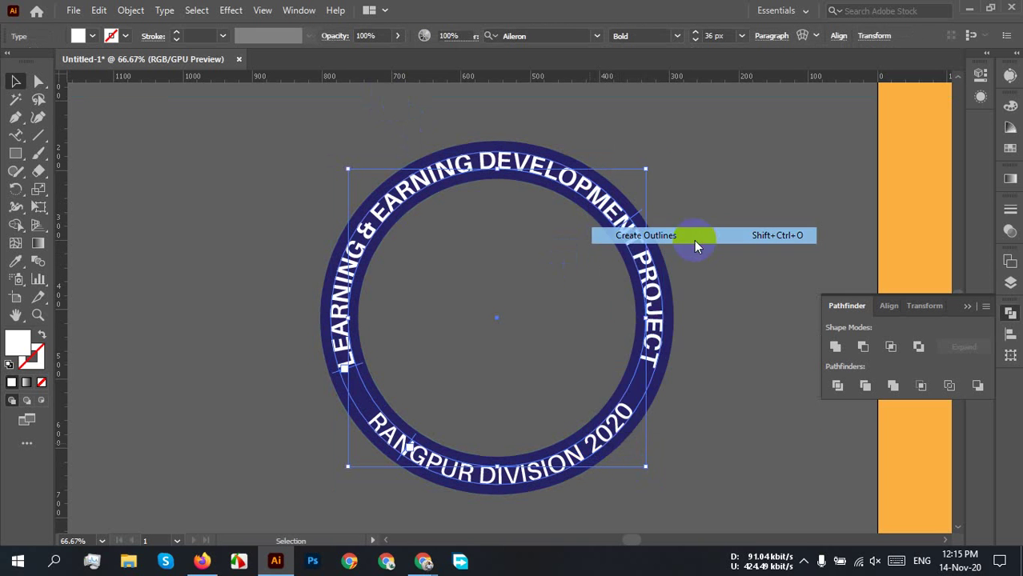
{"action": "left_click", "coordinate": [718, 390]}
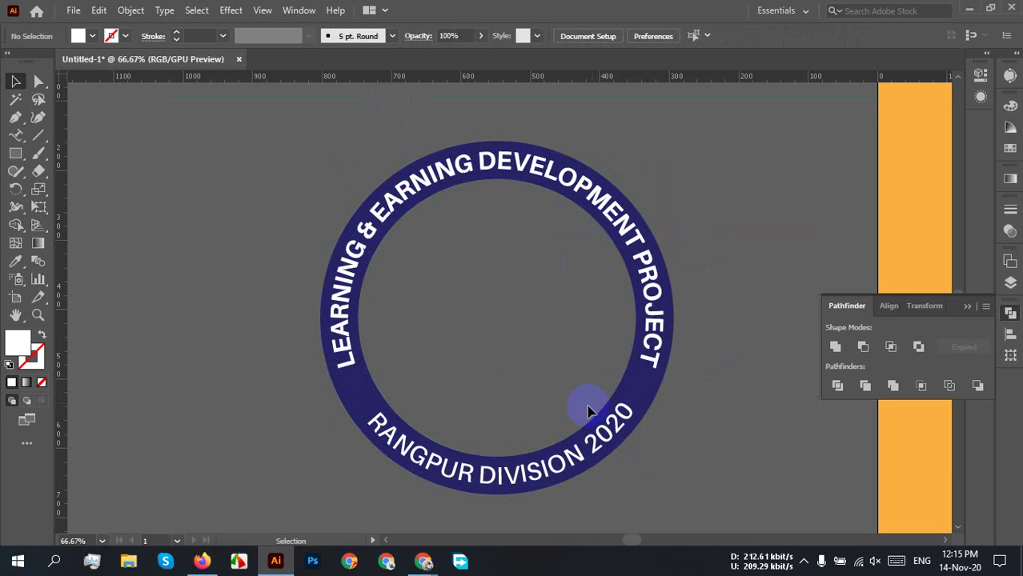
- Convert the "RANGPUR DIVISION 2020" text to outlines and deselect it
{"action": "left_click", "coordinate": [590, 454]}
{"action": "right_click", "coordinate": [594, 461]}
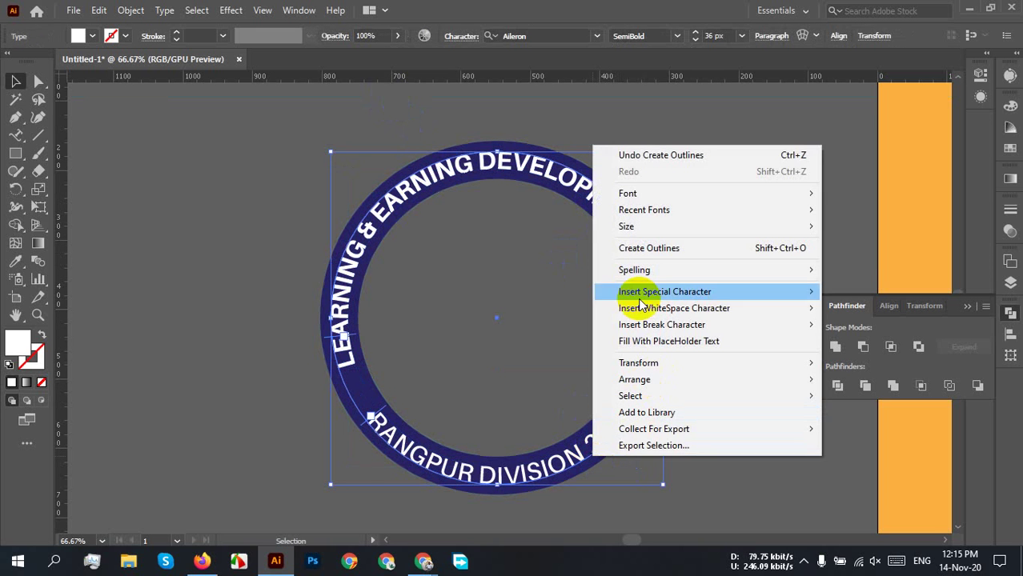
{"action": "left_click", "coordinate": [646, 248]}
{"action": "left_click", "coordinate": [715, 382]}
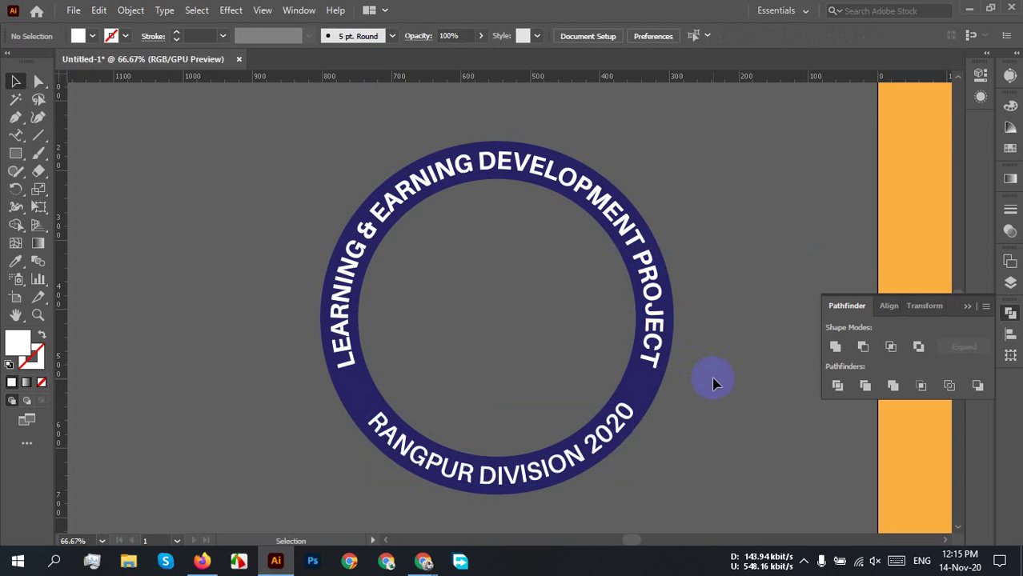
- Undo both text outline conversions, the ungrouping of the lettering and the badge's move off the artboard
{"action": "left_click", "coordinate": [665, 392]}
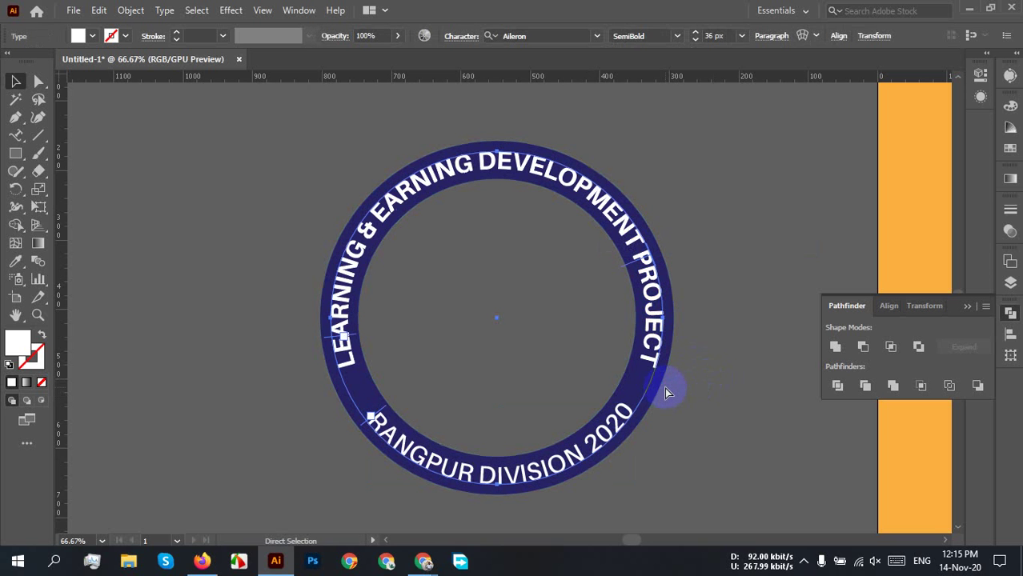
{"action": "left_click", "coordinate": [664, 387]}
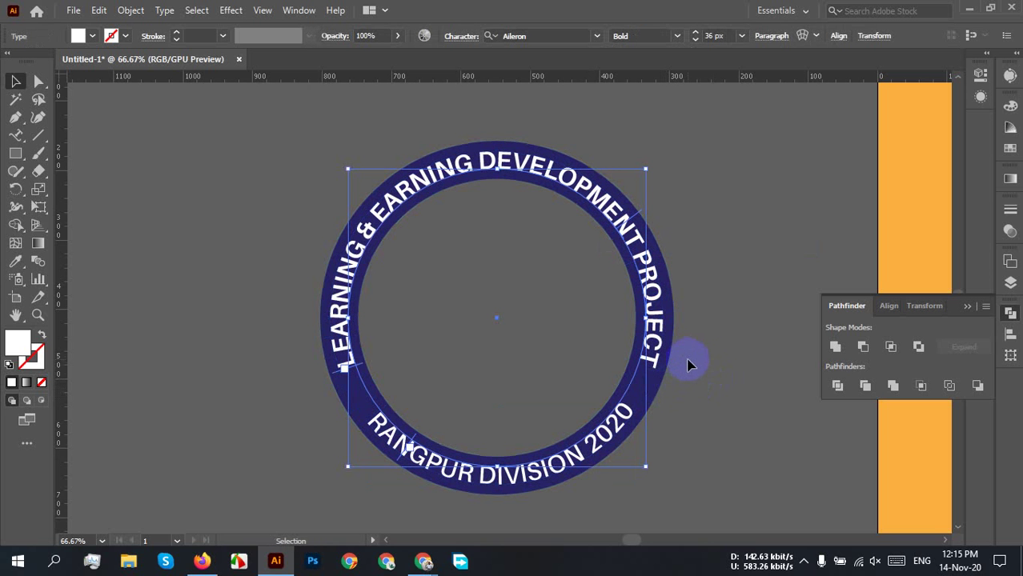
{"action": "key", "text": "ctrl+z"}
{"action": "key", "text": "ctrl+z"}
{"action": "key", "text": "ctrl+z"}
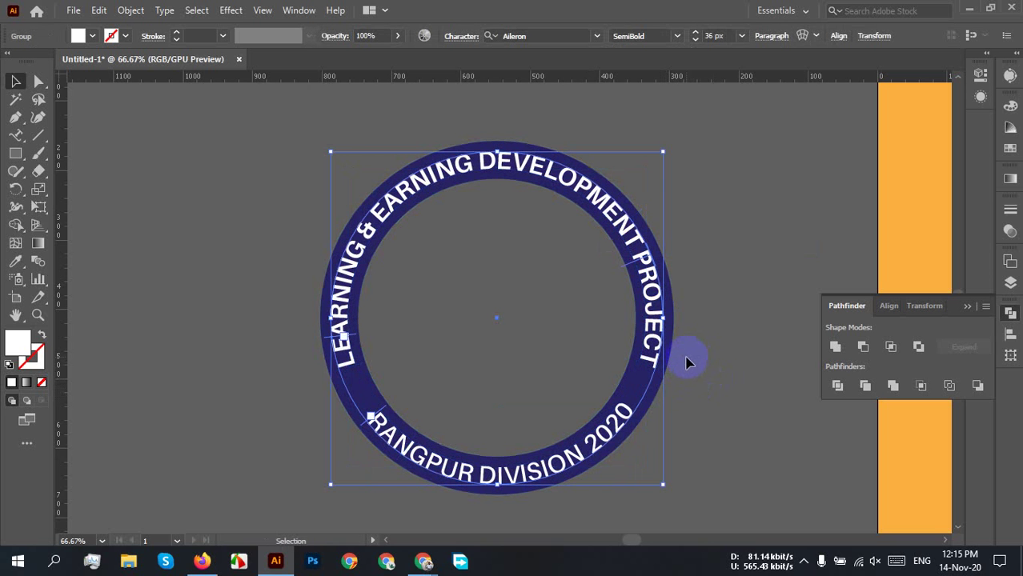
{"action": "key", "text": "ctrl+z"}
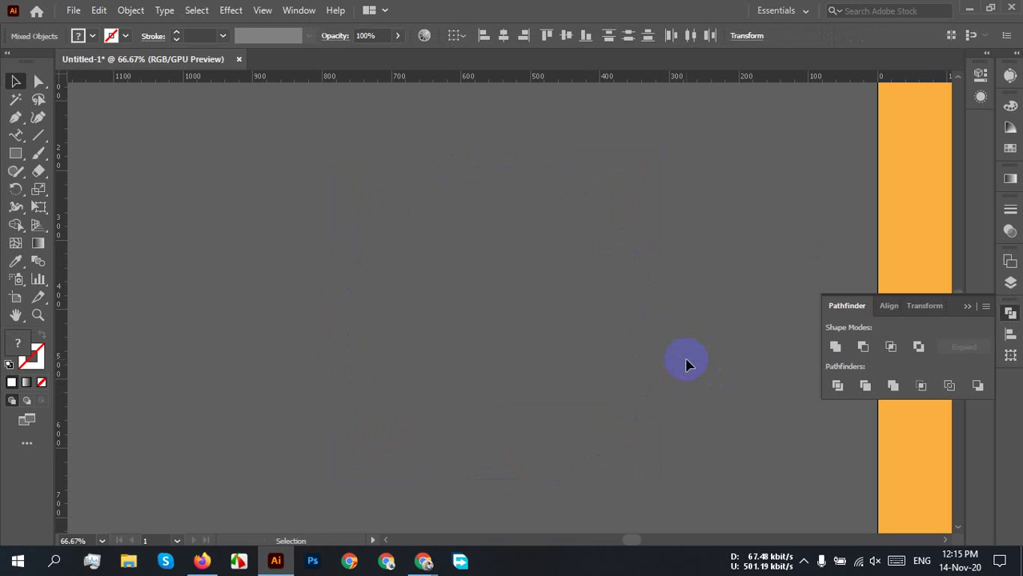
- Redo the badge's move off the artboard and expand the object and fill of its grouped circular lettering
{"action": "key", "text": "ctrl+shift+z"}
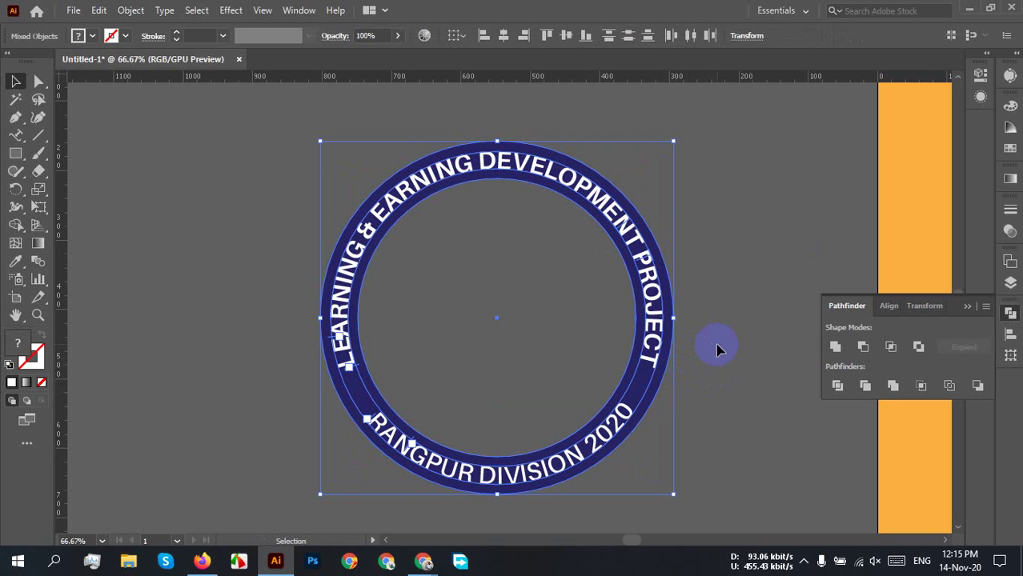
{"action": "left_click", "coordinate": [717, 350]}
{"action": "left_click", "coordinate": [655, 320]}
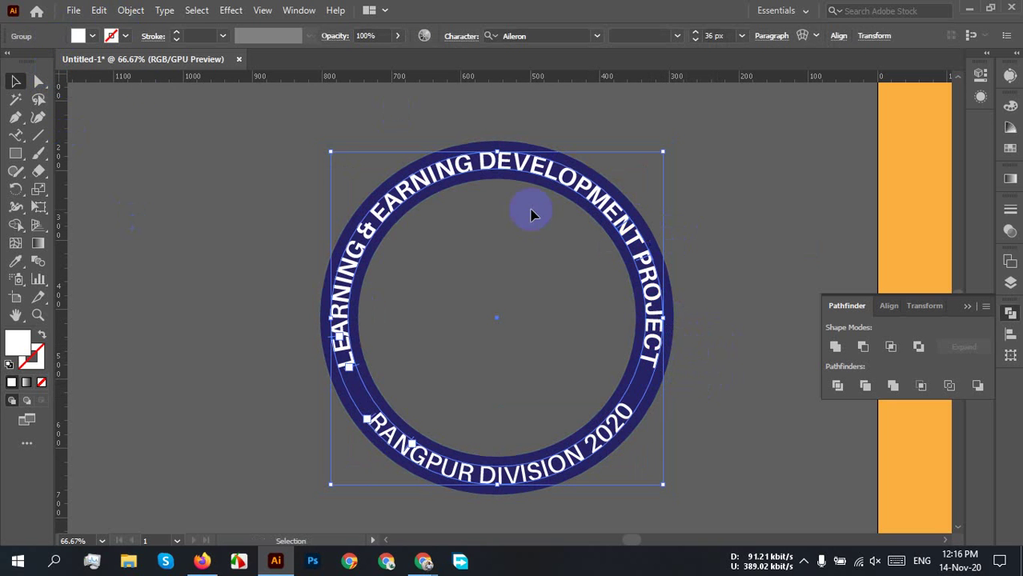
{"action": "left_click", "coordinate": [122, 10]}
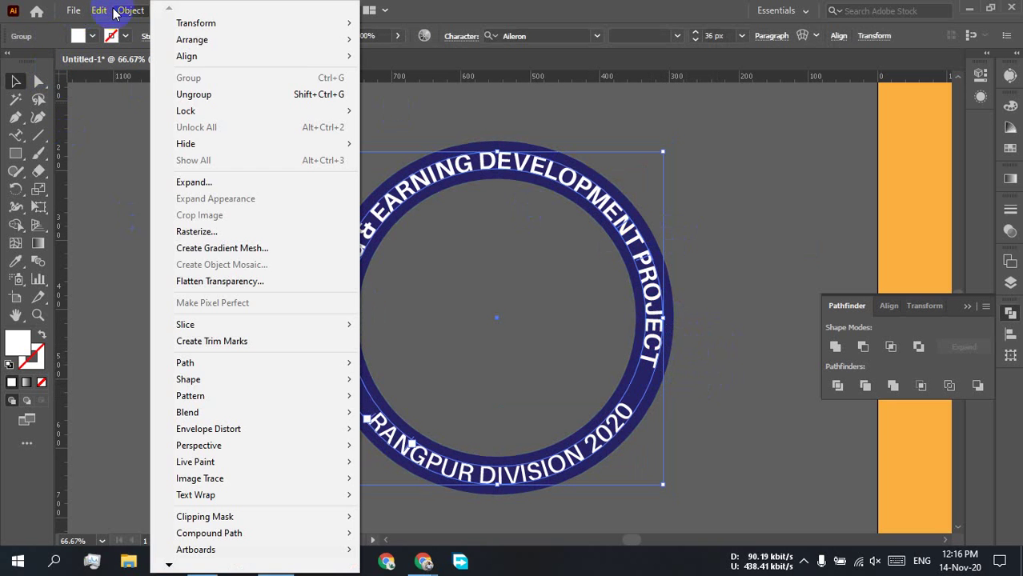
{"action": "left_click", "coordinate": [212, 184]}
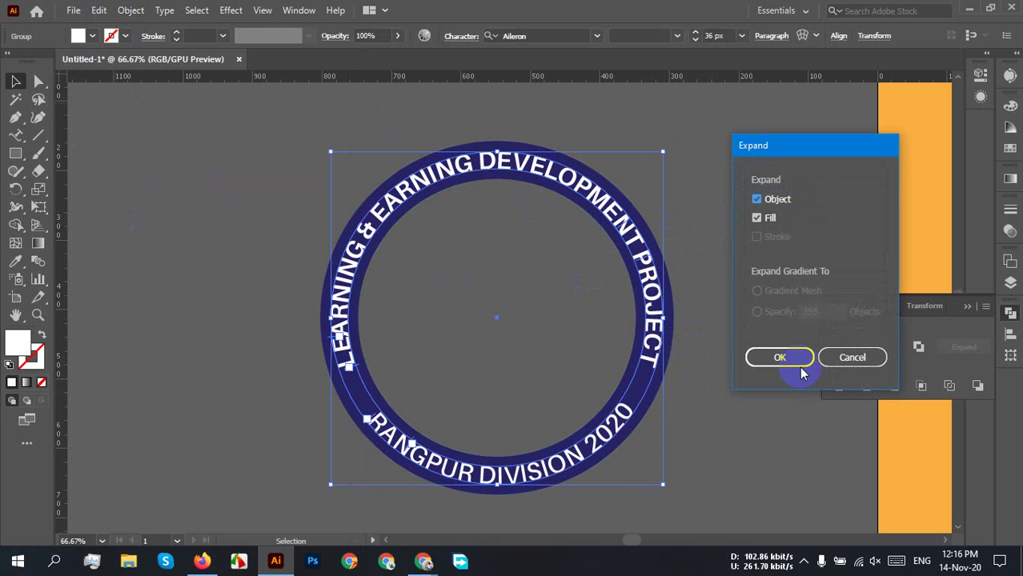
{"action": "left_click", "coordinate": [778, 358]}
{"action": "left_click", "coordinate": [698, 294]}
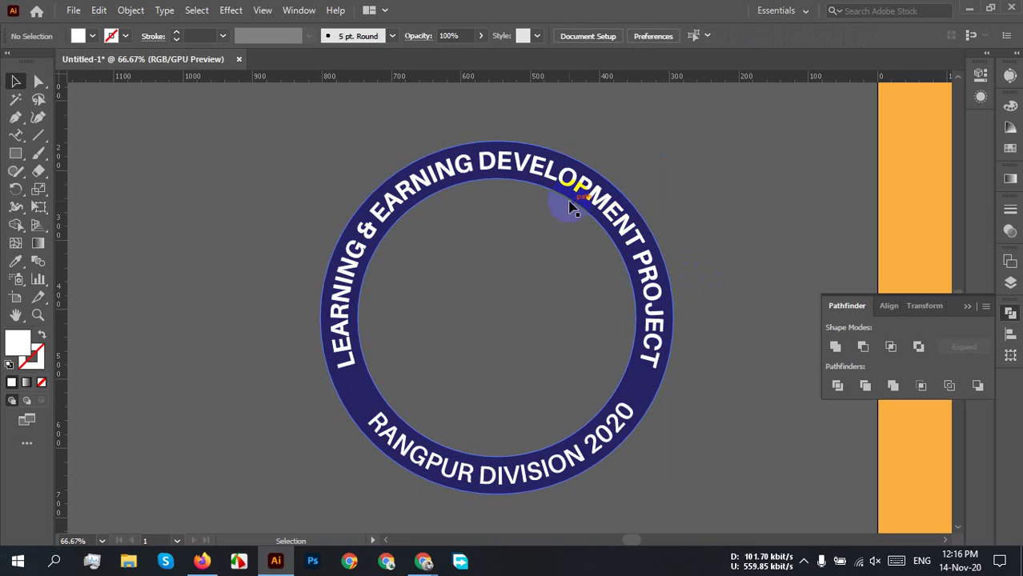
- Try moving the expanded lettering away from the navy ring, and undo the move
{"action": "left_click_drag", "start_coordinate": [604, 211], "coordinate": [501, 226]}
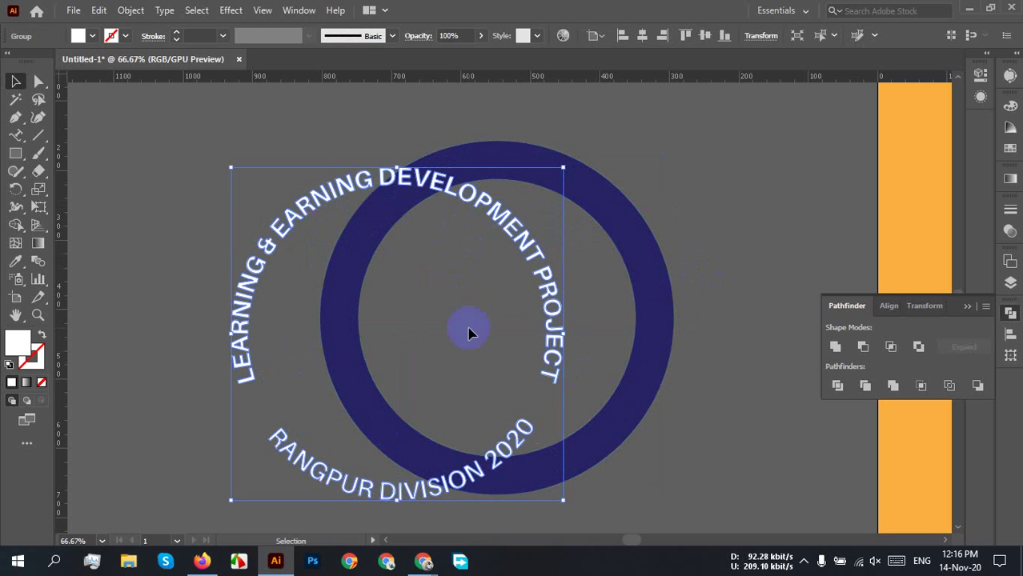
{"action": "key", "text": "ctrl+z"}
{"action": "left_click", "coordinate": [720, 217]}
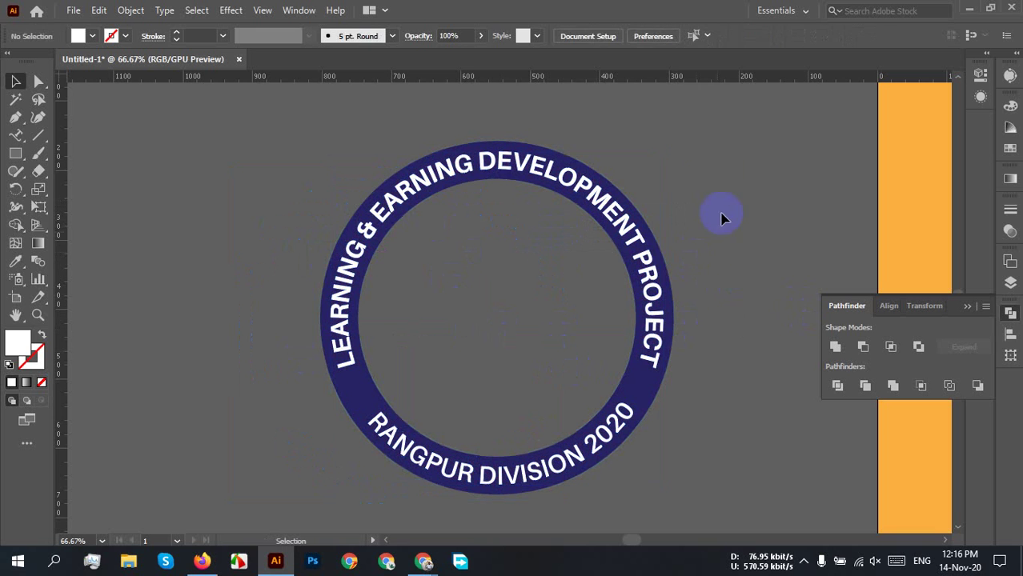
- Cut the expanded lettering out of the navy ring with the Minus Front shape mode
{"action": "left_click_drag", "start_coordinate": [636, 268], "coordinate": [612, 310]}
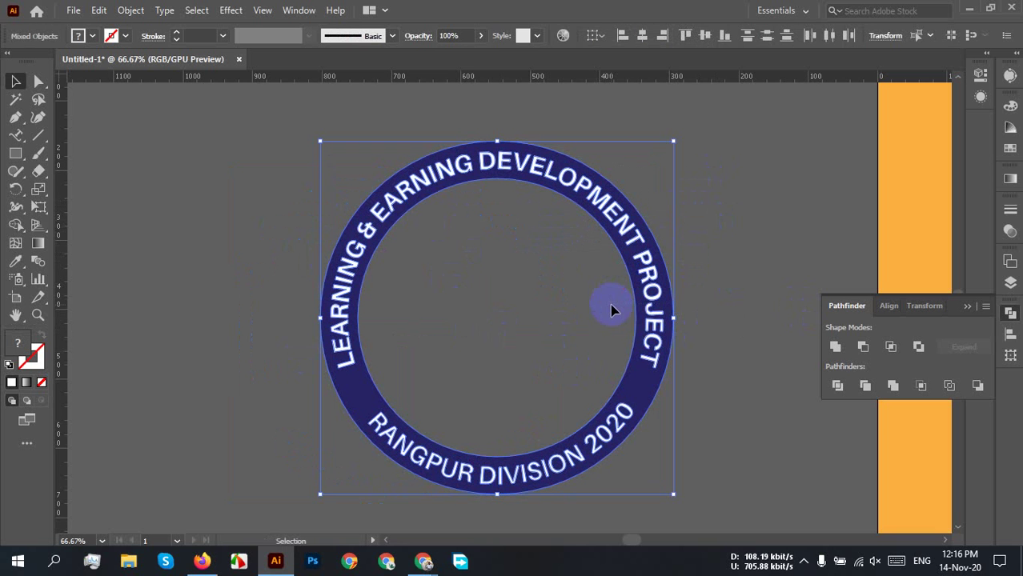
{"action": "left_click", "coordinate": [863, 348]}
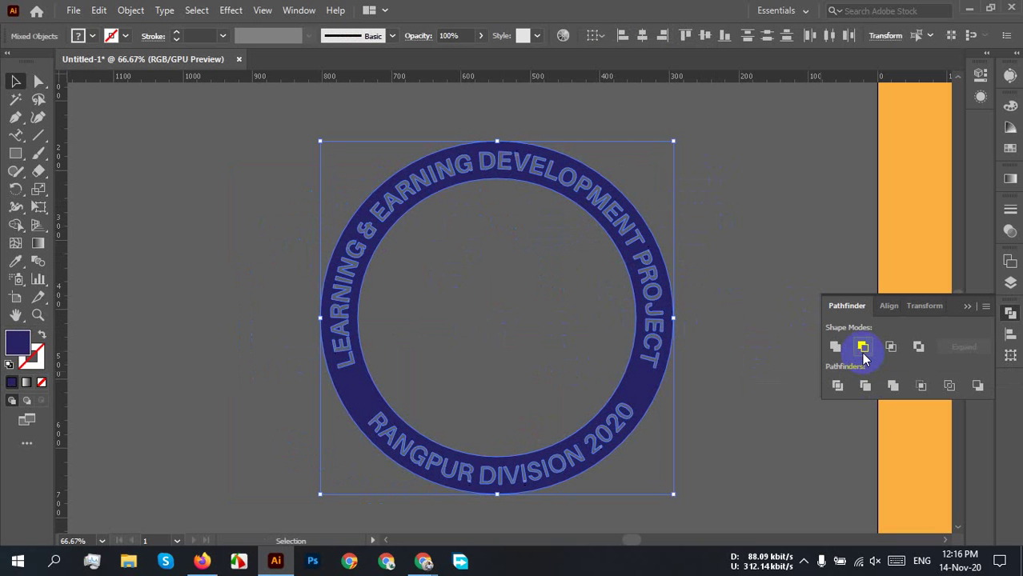
{"action": "left_click", "coordinate": [721, 340]}
- Examine the cut-out letters around the navy ring at close range and as a whole
{"action": "scroll", "coordinate": [560, 316], "scroll_direction": "up", "scroll_amount": 4}
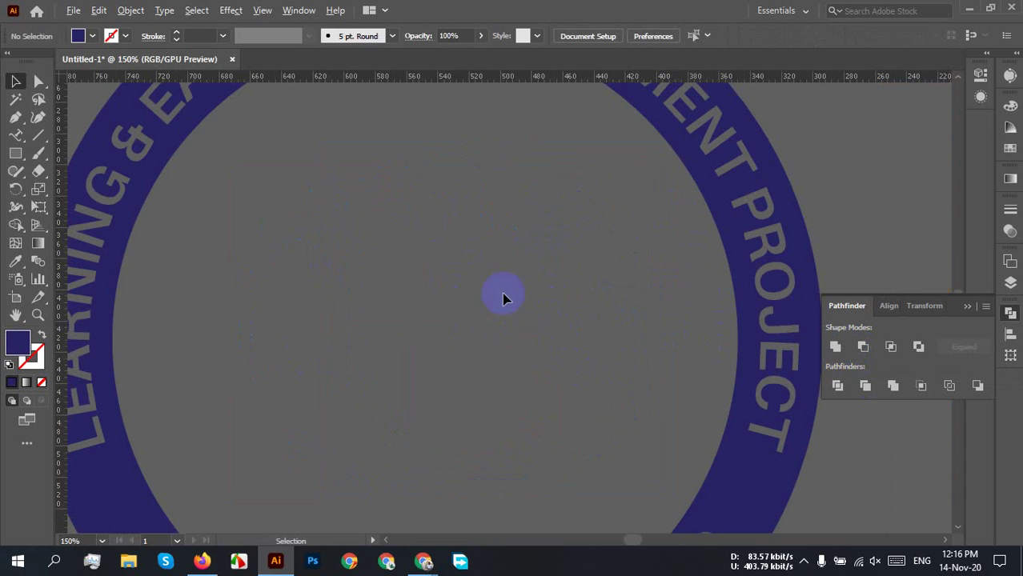
{"action": "left_click_drag", "start_coordinate": [209, 338], "coordinate": [232, 465]}
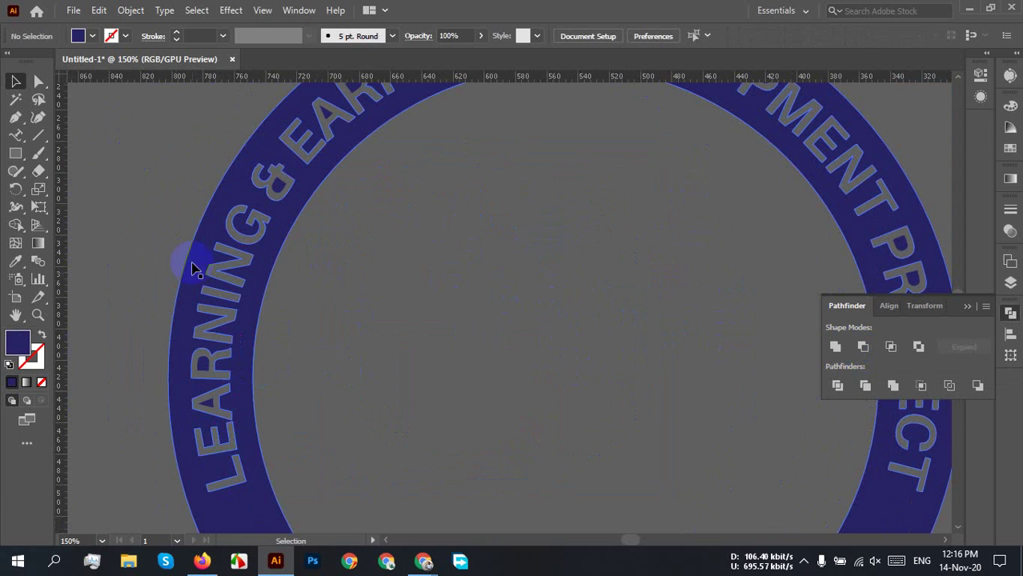
{"action": "scroll", "coordinate": [372, 195], "scroll_direction": "down", "scroll_amount": 2}
{"action": "left_click_drag", "start_coordinate": [475, 251], "coordinate": [442, 265]}
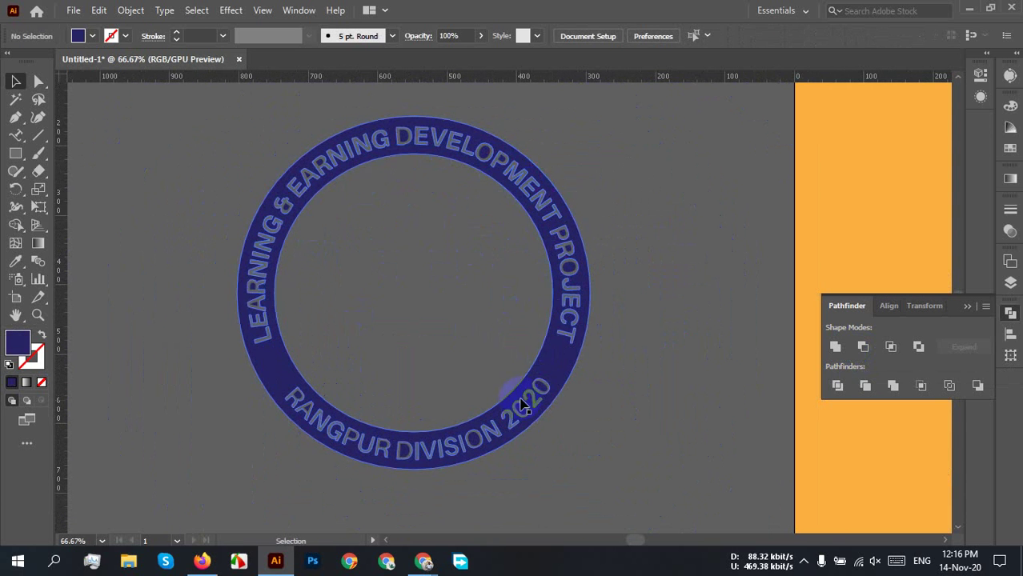
{"action": "scroll", "coordinate": [573, 355], "scroll_direction": "up", "scroll_amount": 5}
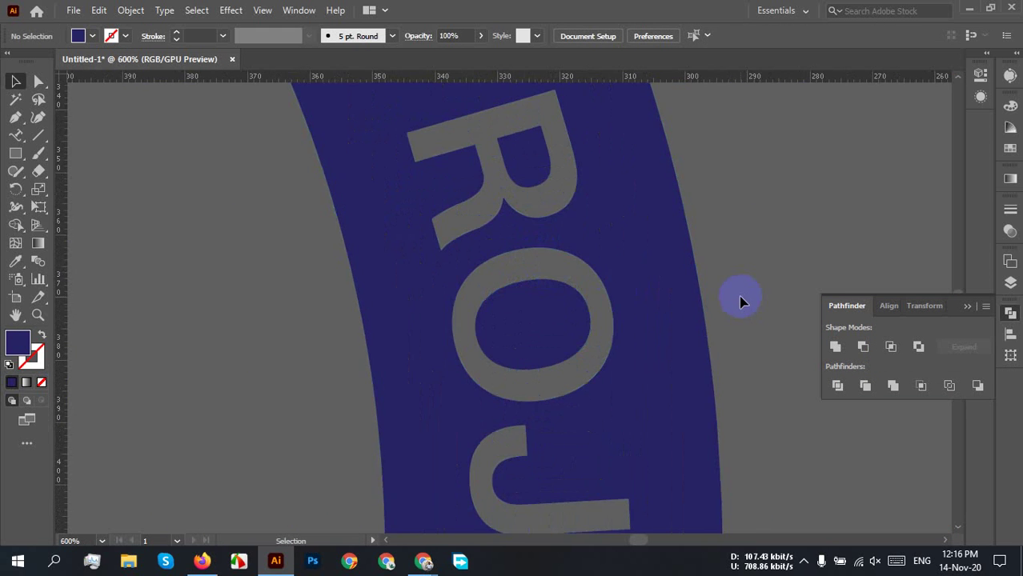
{"action": "scroll", "coordinate": [742, 297], "scroll_direction": "down", "scroll_amount": 2}
{"action": "scroll", "coordinate": [740, 301], "scroll_direction": "down", "scroll_amount": 2}
{"action": "left_click_drag", "start_coordinate": [737, 373], "coordinate": [684, 345]}
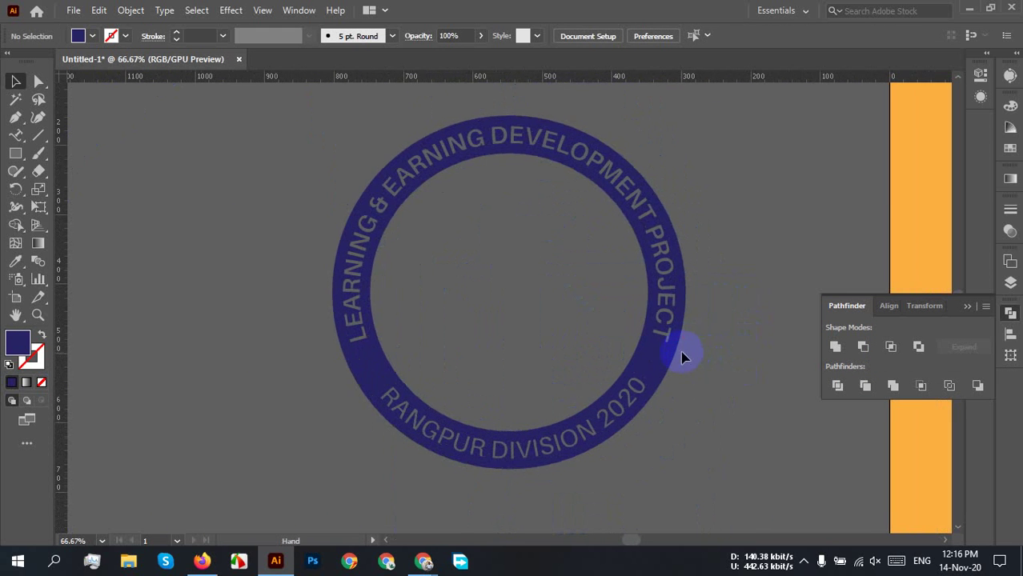
- Try a red fill on the cut-out ring, and undo the colour change
{"action": "left_click", "coordinate": [660, 378]}
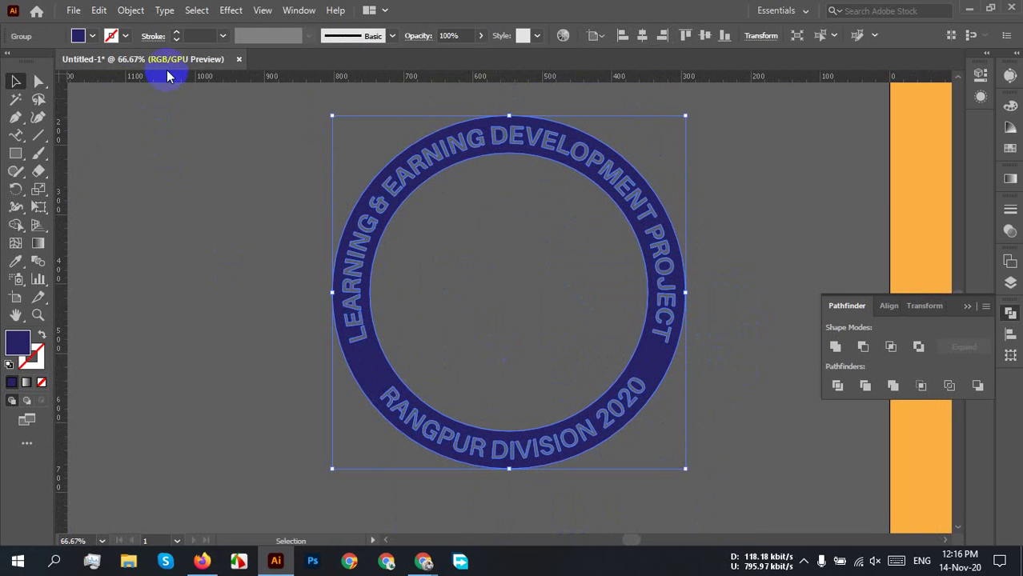
{"action": "left_click", "coordinate": [91, 36]}
{"action": "left_click", "coordinate": [51, 60]}
{"action": "left_click", "coordinate": [520, 281]}
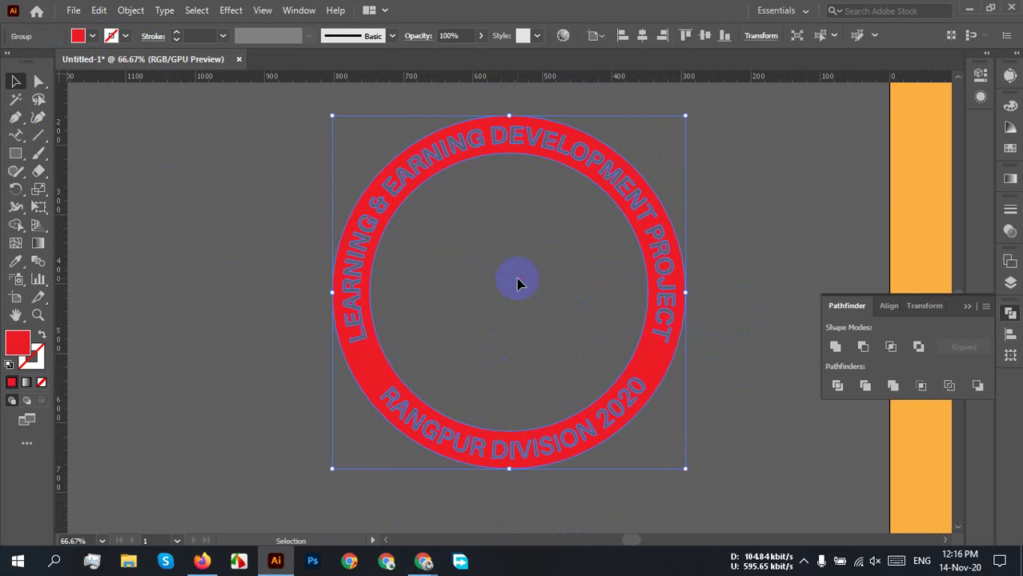
{"action": "left_click", "coordinate": [516, 282]}
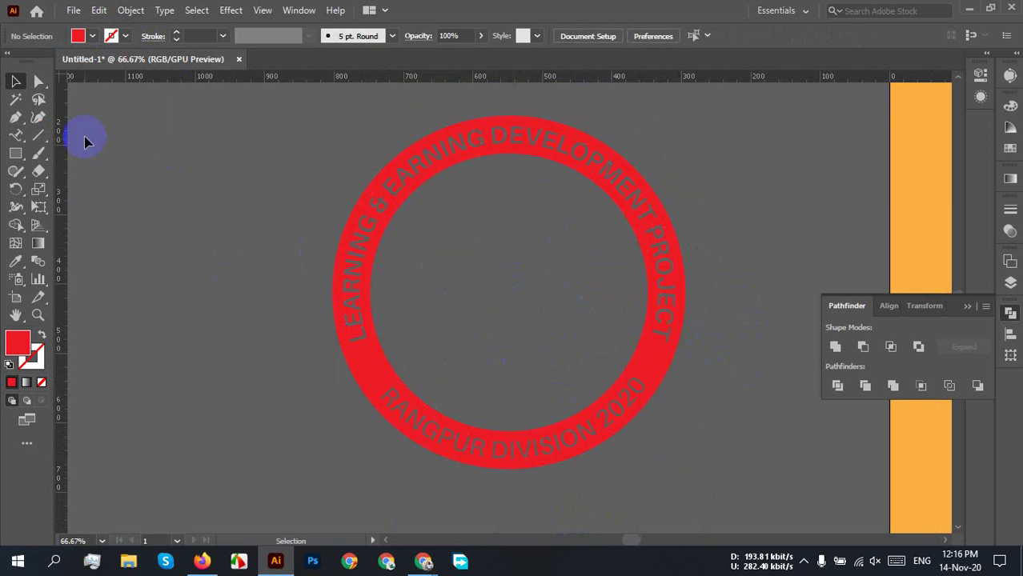
{"action": "key", "text": "ctrl+z"}
{"action": "key", "text": "ctrl+z"}
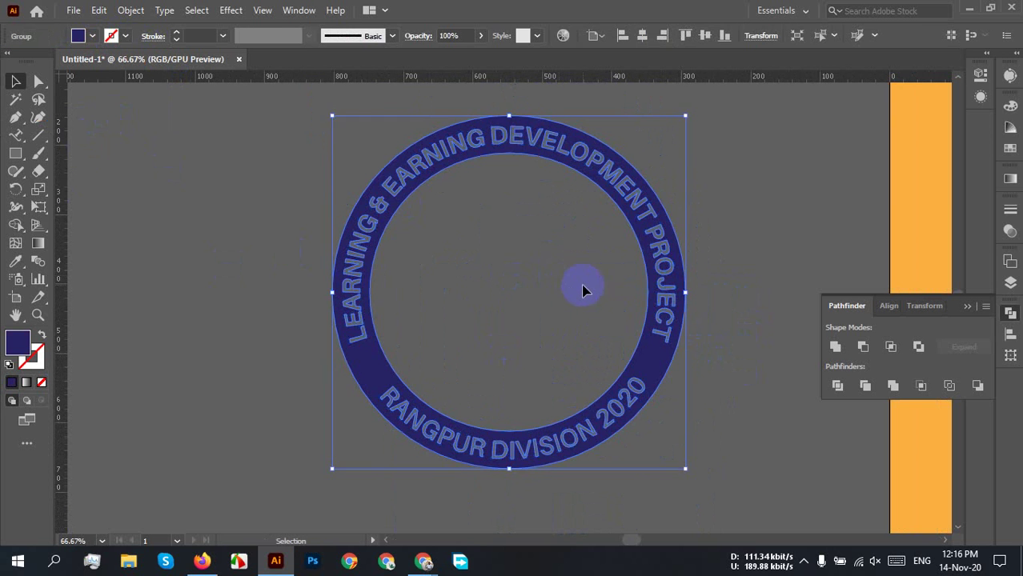
- Collapse the Pathfinder panel and move the cut-out ring onto the middle of the orange artboard
{"action": "left_click_drag", "start_coordinate": [584, 283], "coordinate": [372, 286]}
{"action": "left_click", "coordinate": [977, 307]}
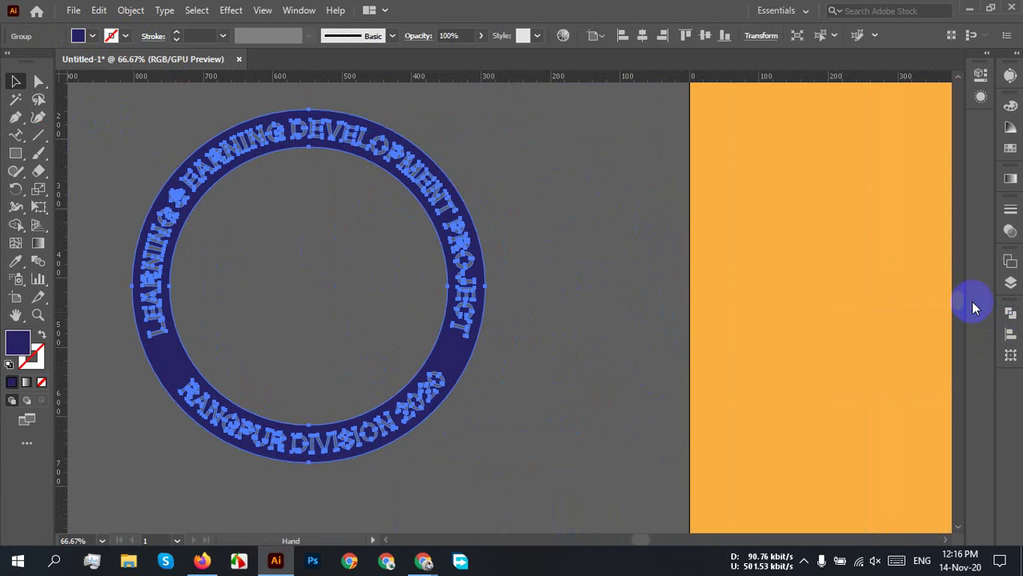
{"action": "left_click_drag", "start_coordinate": [621, 337], "coordinate": [968, 326]}
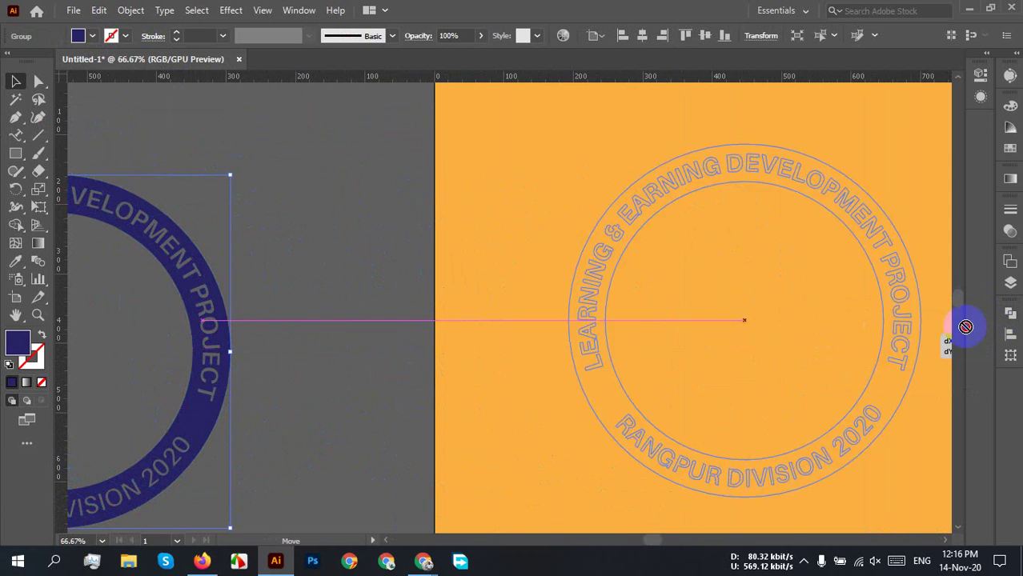
{"action": "left_click_drag", "start_coordinate": [830, 338], "coordinate": [776, 306]}
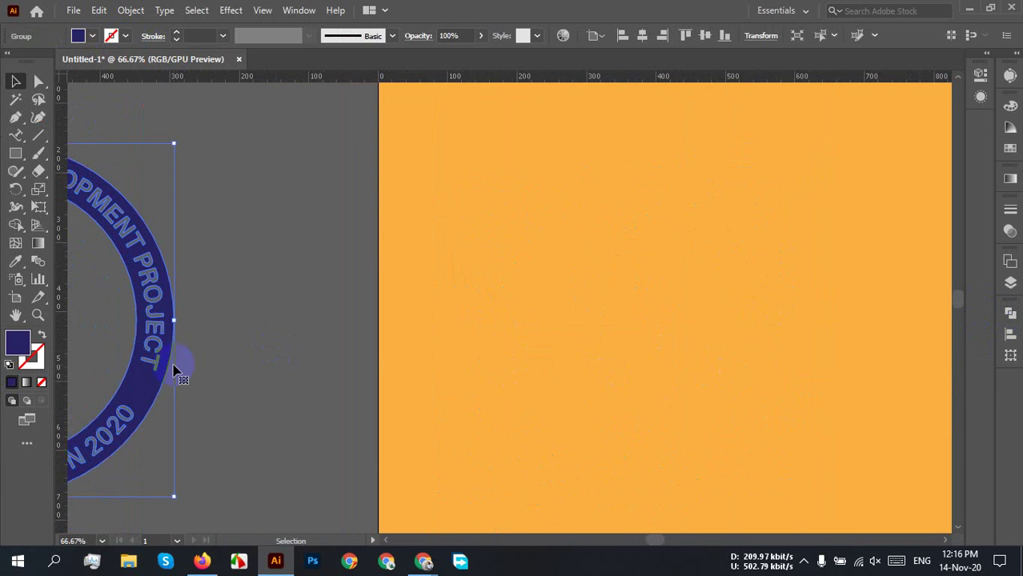
{"action": "left_click_drag", "start_coordinate": [157, 348], "coordinate": [588, 364]}
{"action": "scroll", "coordinate": [844, 346], "scroll_direction": "down", "scroll_amount": 1}
{"action": "scroll", "coordinate": [589, 364], "scroll_direction": "up", "scroll_amount": 2}
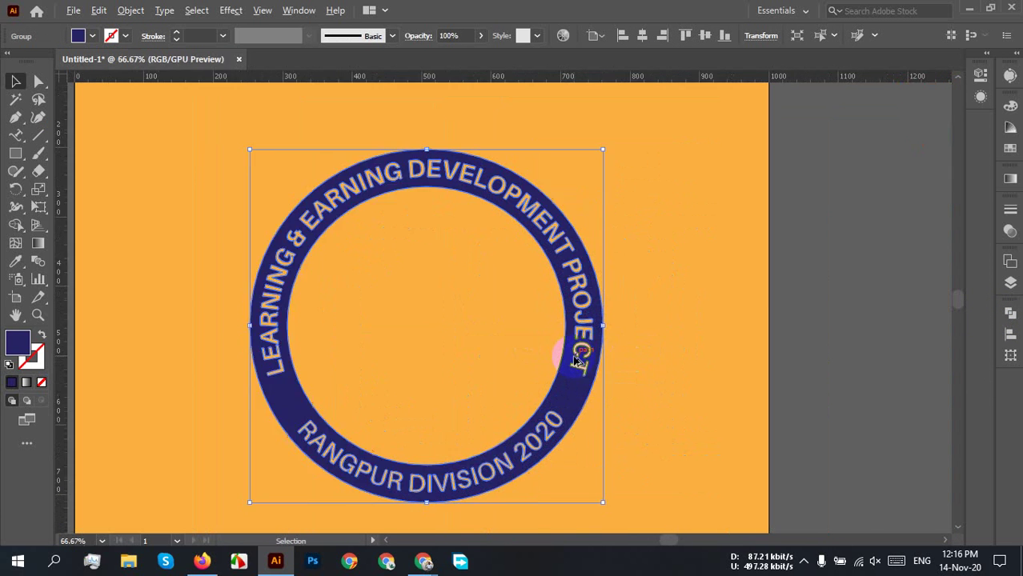
{"action": "left_click", "coordinate": [921, 327]}
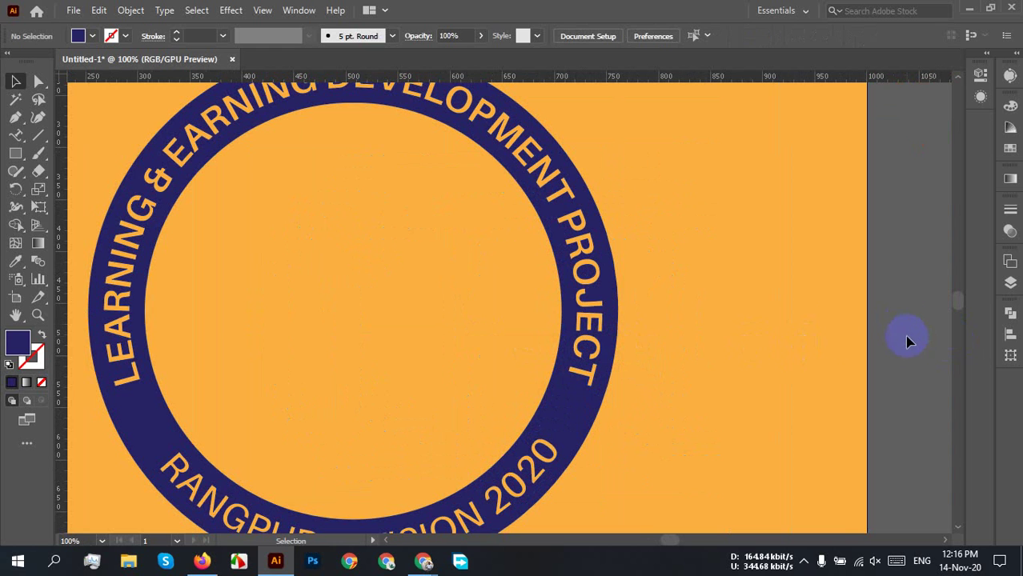
- Fill the cut-out ring with black and inspect the letters against the orange background
{"action": "left_click", "coordinate": [572, 407]}
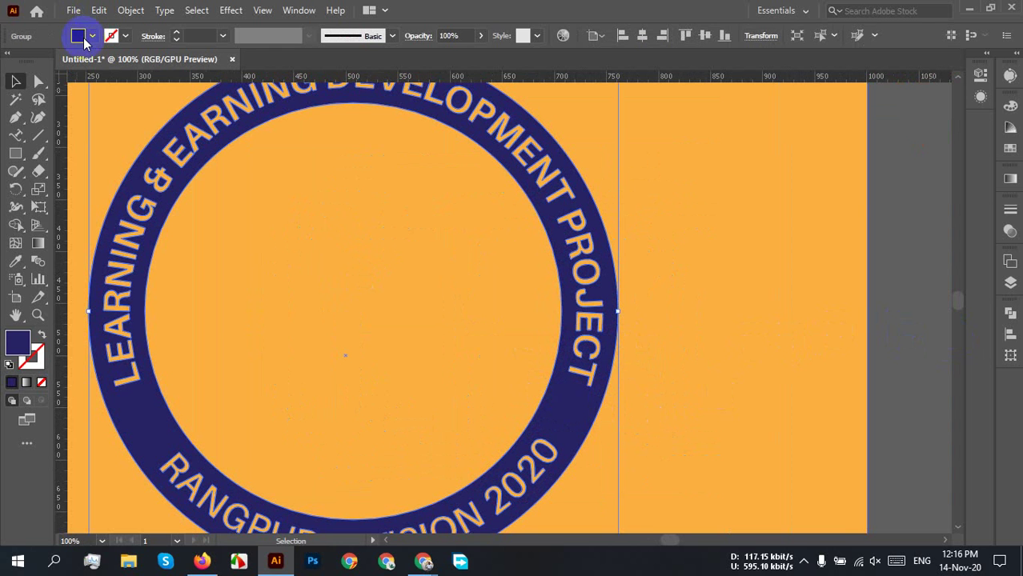
{"action": "left_click", "coordinate": [79, 36]}
{"action": "left_click", "coordinate": [44, 61]}
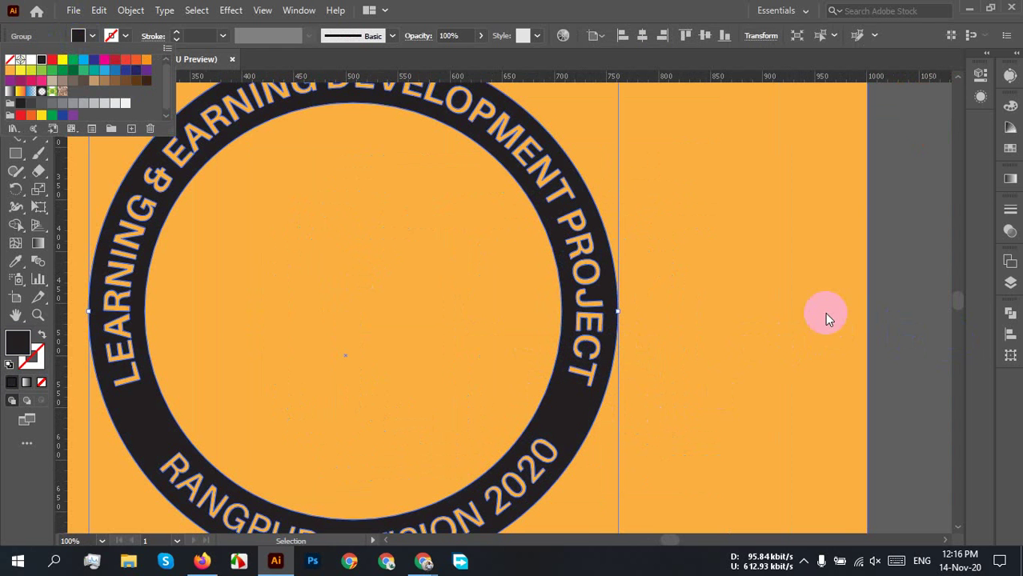
{"action": "left_click", "coordinate": [917, 289]}
{"action": "scroll", "coordinate": [616, 280], "scroll_direction": "up", "scroll_amount": 3}
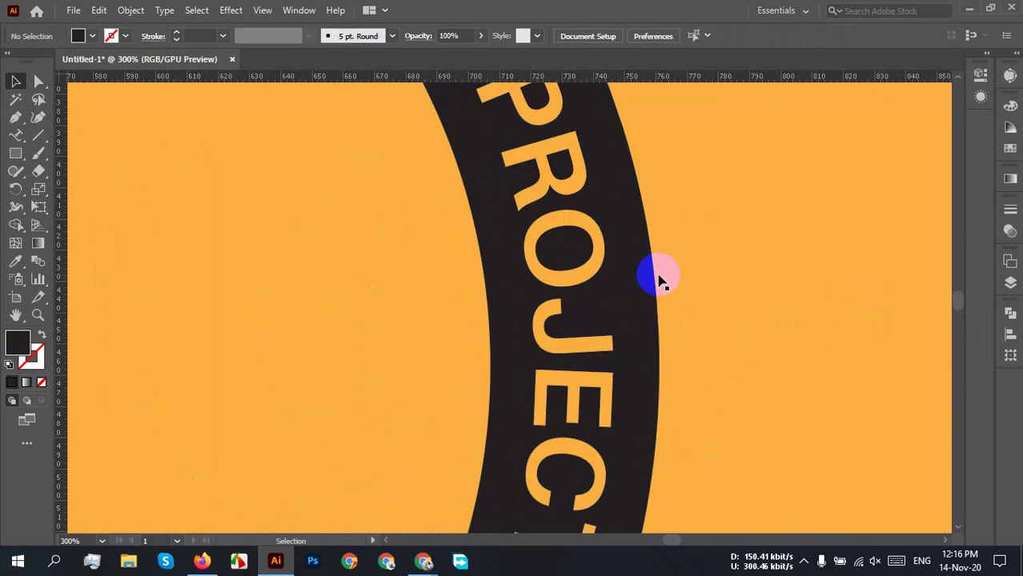
{"action": "scroll", "coordinate": [648, 268], "scroll_direction": "down", "scroll_amount": 3}
- Change the cut-out ring's fill to a near-white grey swatch and deselect the ring
{"action": "left_click", "coordinate": [639, 258]}
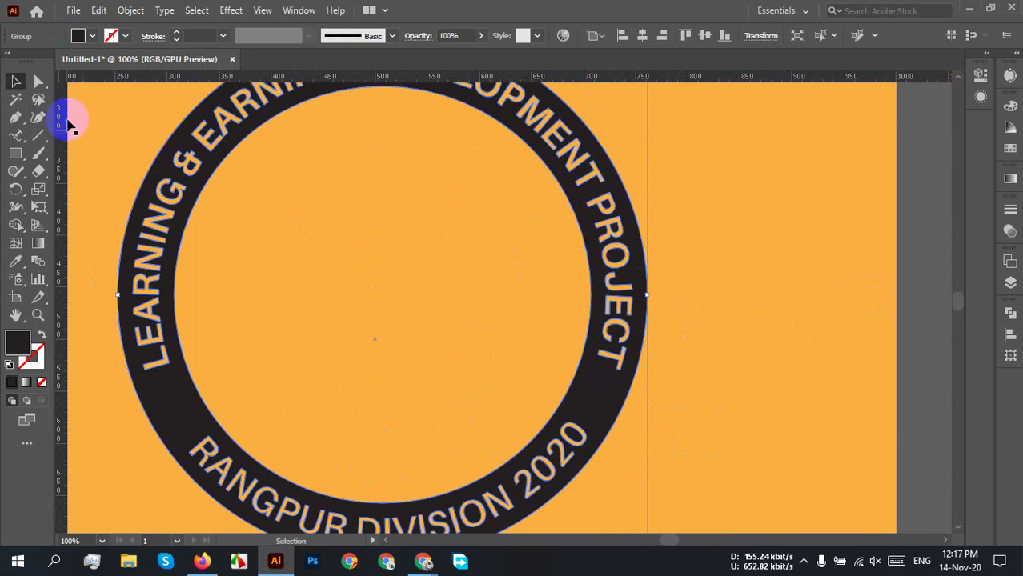
{"action": "left_click", "coordinate": [80, 36]}
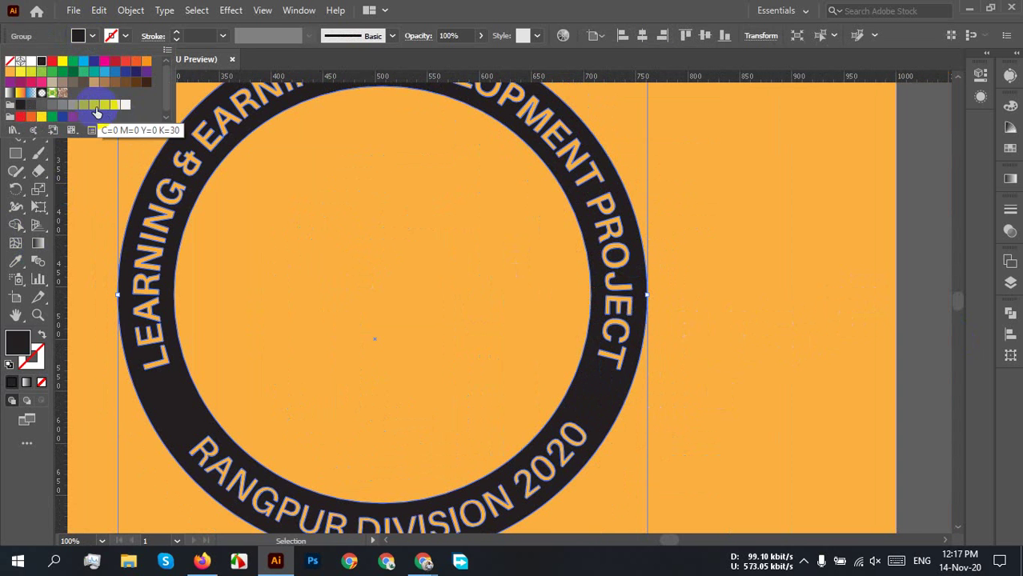
{"action": "left_click", "coordinate": [94, 105]}
{"action": "left_click", "coordinate": [105, 107]}
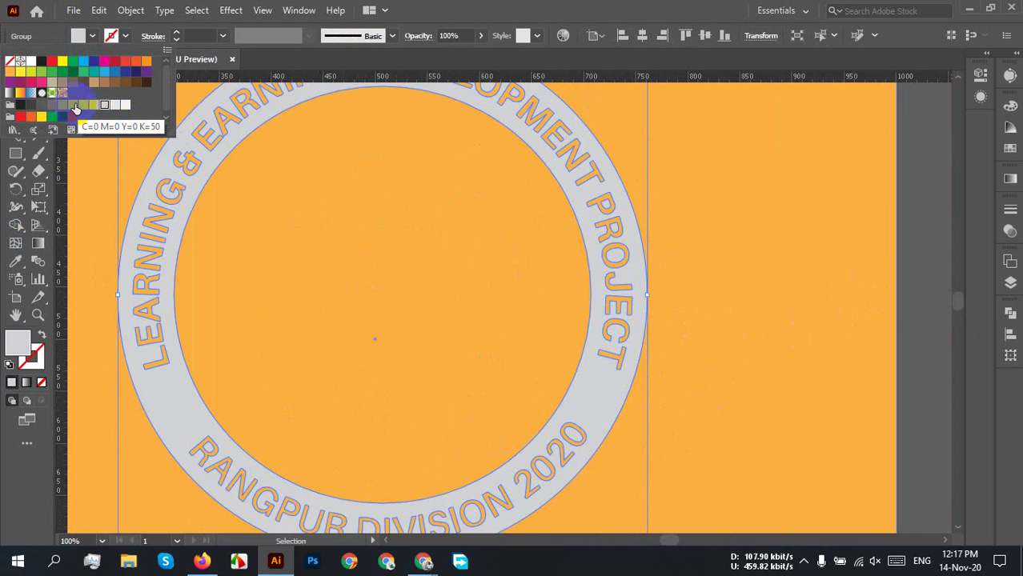
{"action": "left_click", "coordinate": [124, 105]}
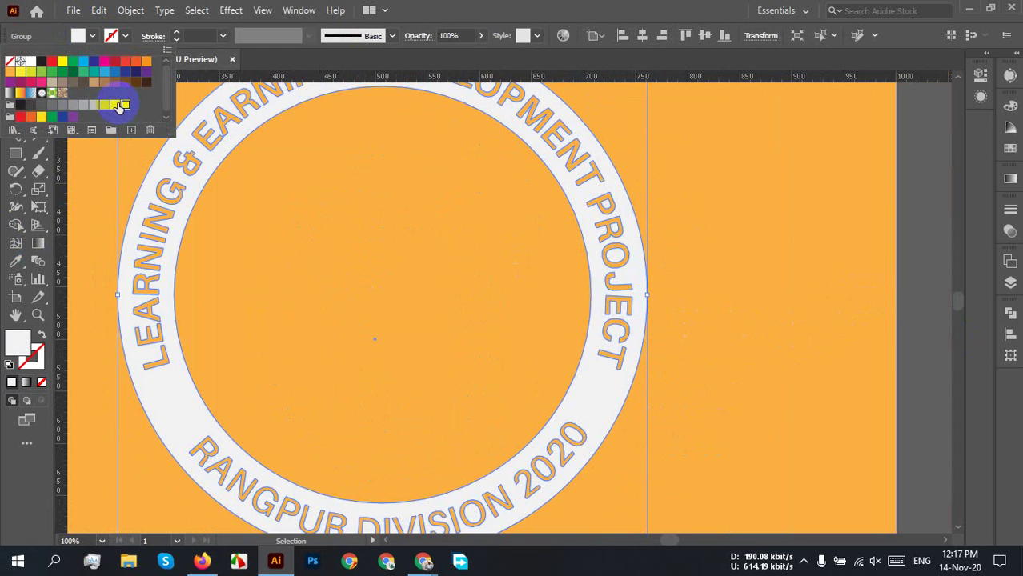
{"action": "left_click", "coordinate": [119, 106]}
{"action": "left_click", "coordinate": [753, 286]}
{"action": "double_click", "coordinate": [746, 287]}
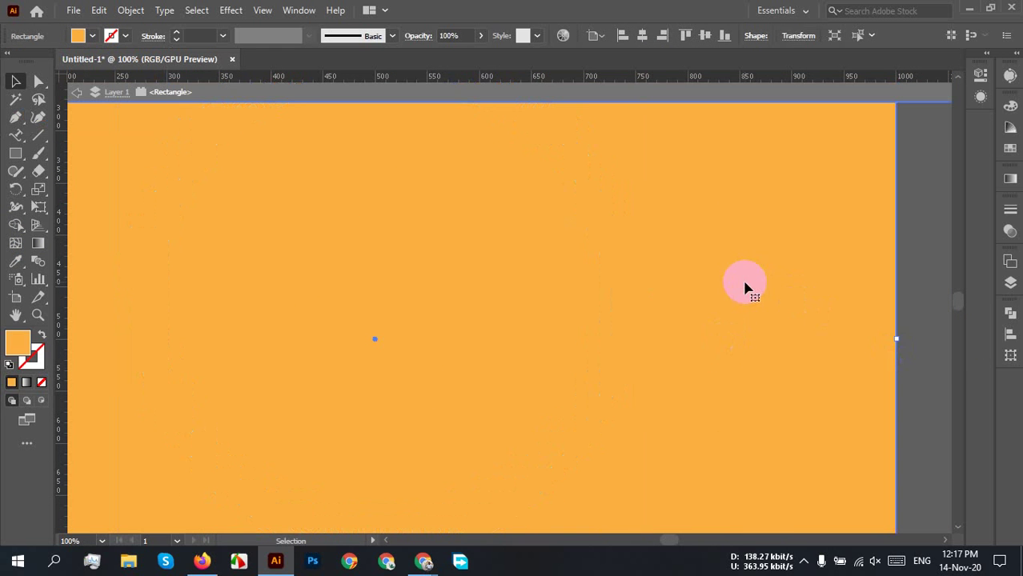
{"action": "key", "text": "ctrl"}
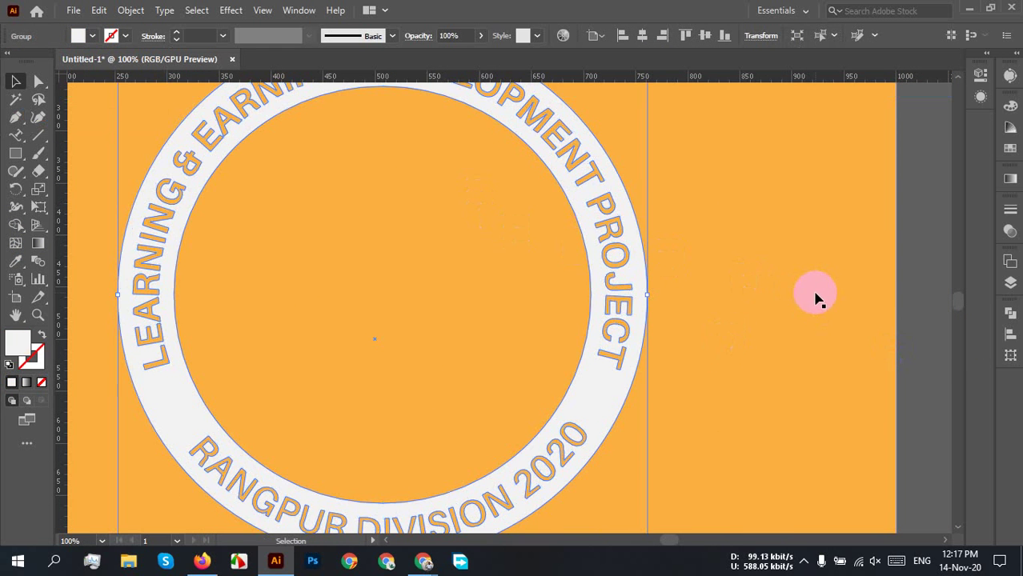
{"action": "left_click", "coordinate": [907, 290]}
- Enlarge the cut-out ring proportionally about its centre until it spans most of the orange artboard's width
{"action": "scroll", "coordinate": [798, 296], "scroll_direction": "down", "scroll_amount": 2}
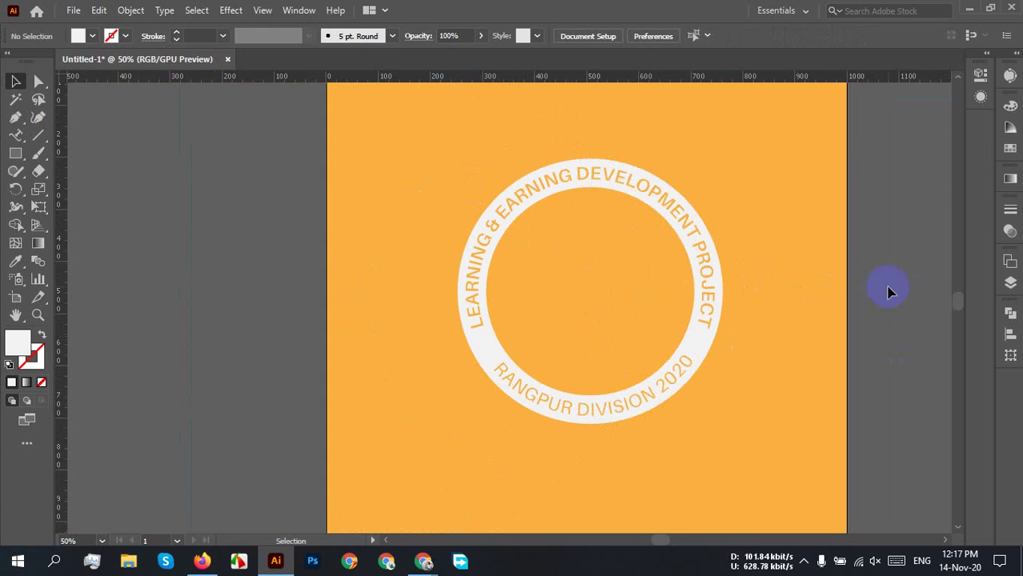
{"action": "scroll", "coordinate": [658, 262], "scroll_direction": "up", "scroll_amount": 4}
{"action": "scroll", "coordinate": [856, 290], "scroll_direction": "down", "scroll_amount": 4}
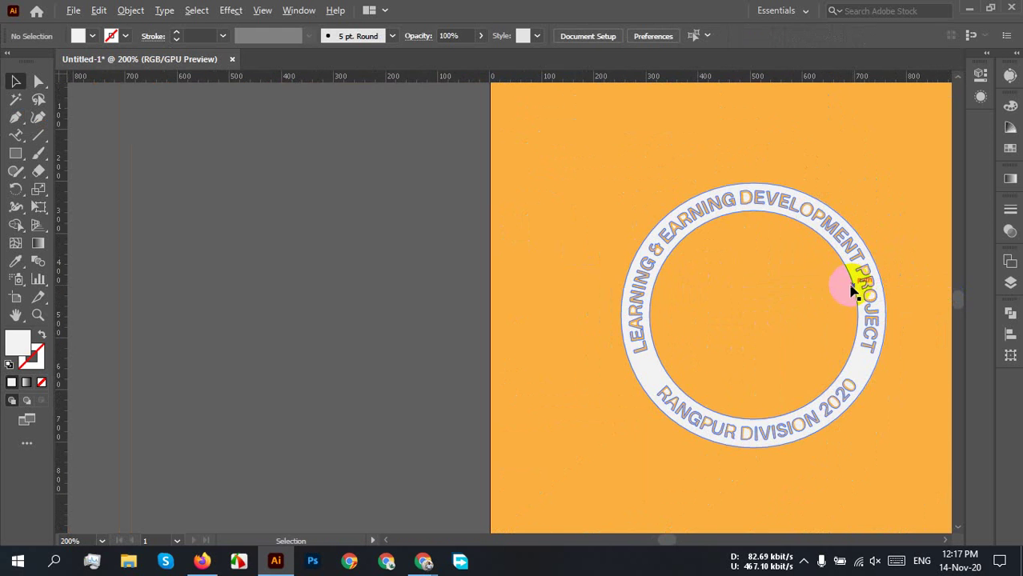
{"action": "left_click_drag", "start_coordinate": [776, 304], "coordinate": [436, 289]}
{"action": "left_click", "coordinate": [532, 237]}
{"action": "left_click_drag", "start_coordinate": [546, 166], "coordinate": [608, 102]}
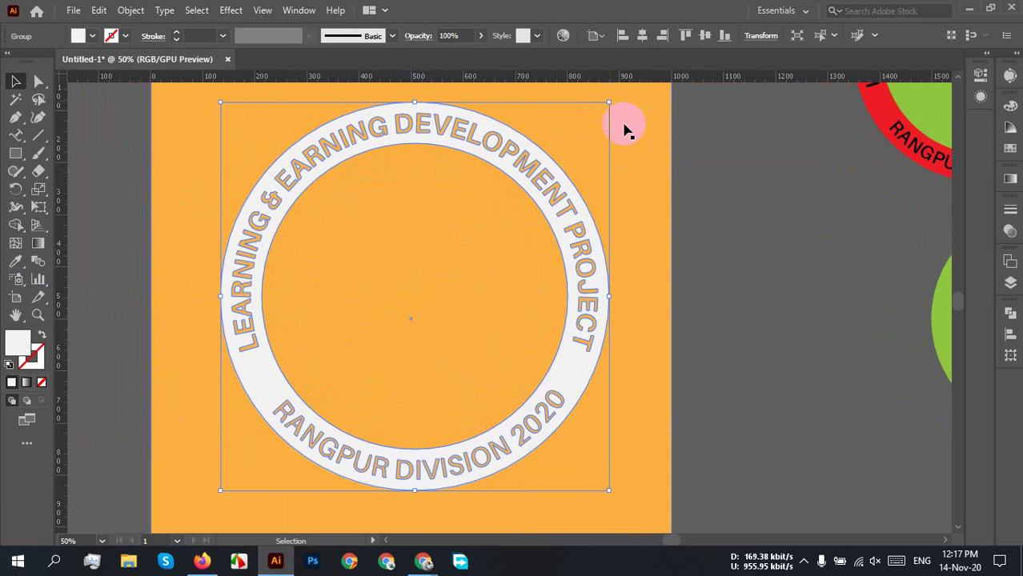
- Test red, cyan, black, green, lime, navy and purple fills on the orange background rectangle, ending with blue C=85 M=50 Y=0 K=0, and deselect it
{"action": "left_click", "coordinate": [797, 249]}
{"action": "left_click", "coordinate": [625, 202]}
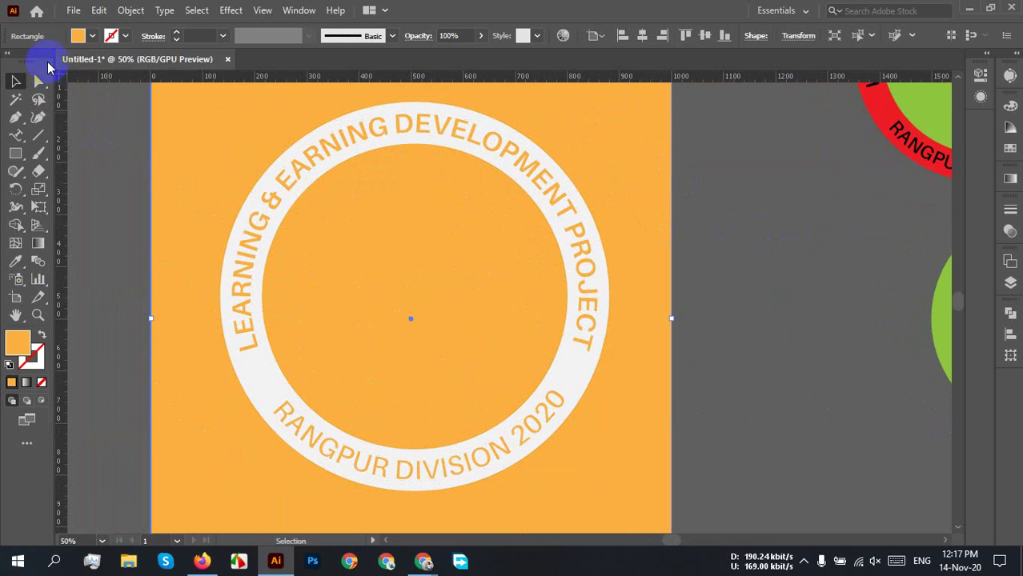
{"action": "left_click", "coordinate": [92, 37]}
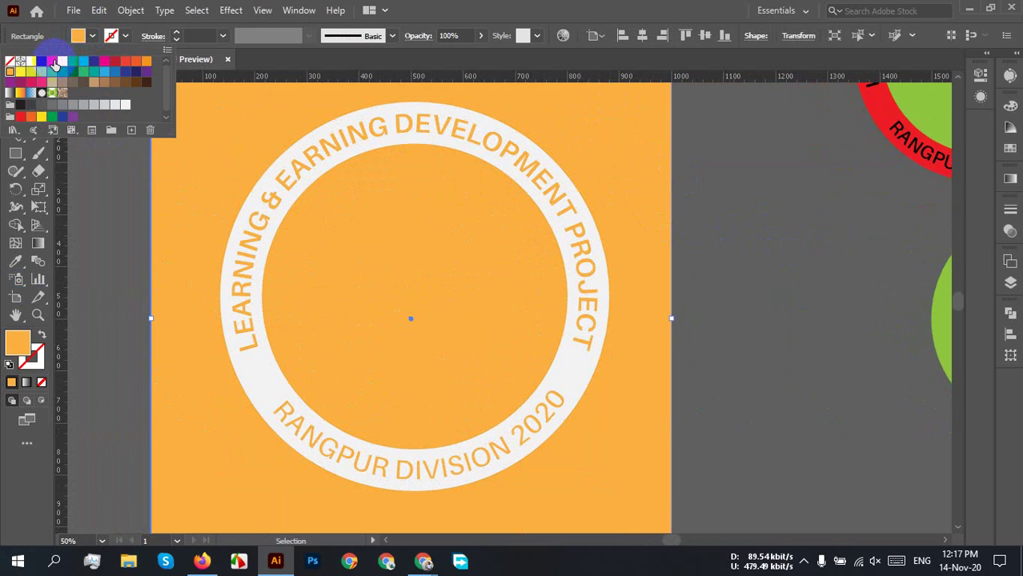
{"action": "left_click", "coordinate": [52, 63]}
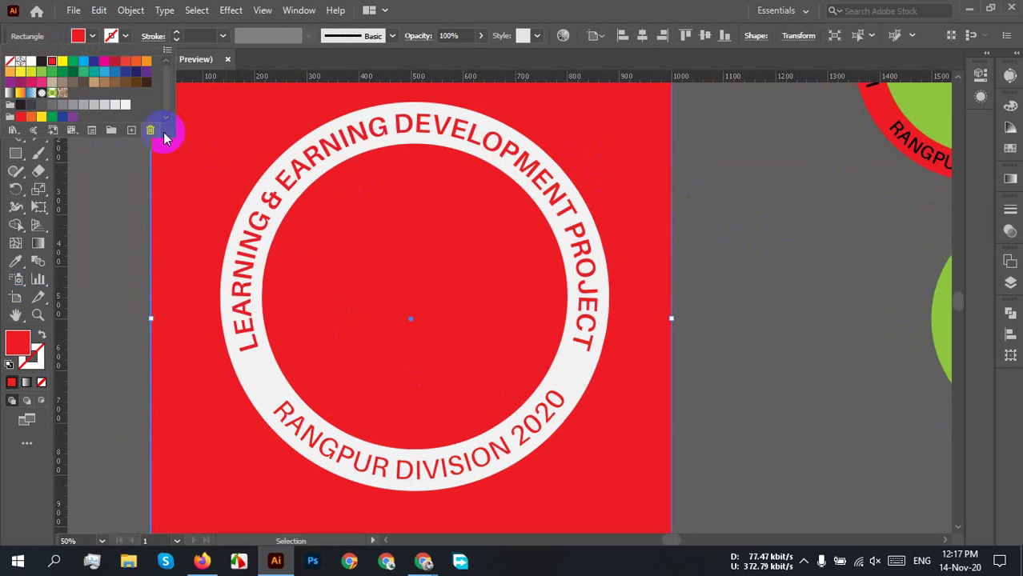
{"action": "left_click", "coordinate": [83, 61]}
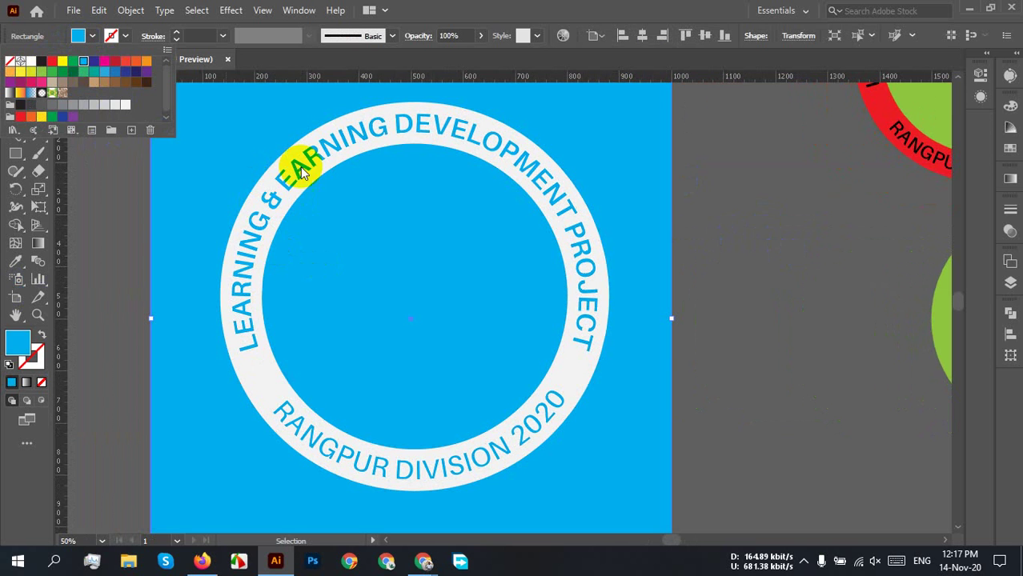
{"action": "left_click", "coordinate": [42, 62]}
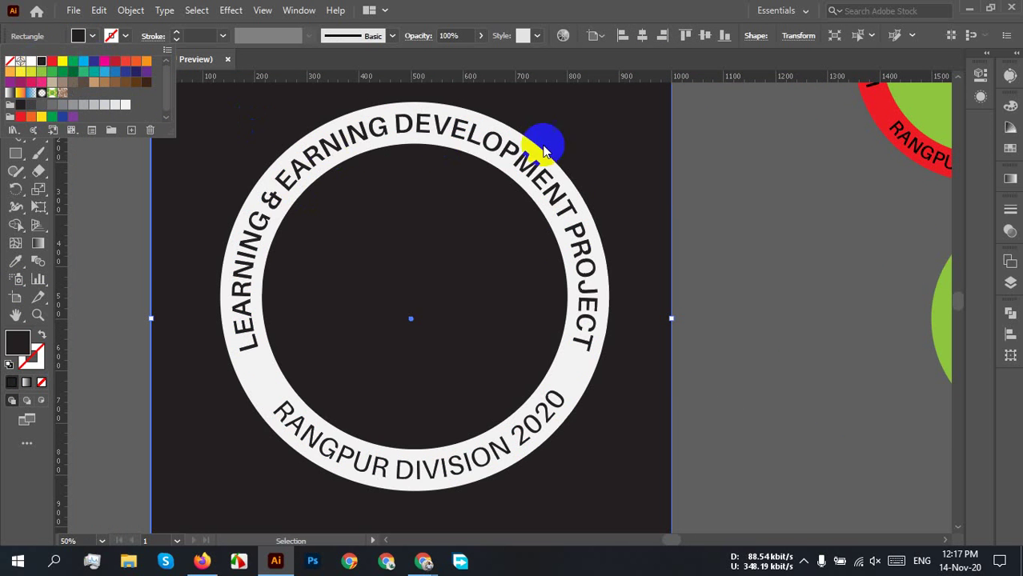
{"action": "left_click", "coordinate": [94, 62]}
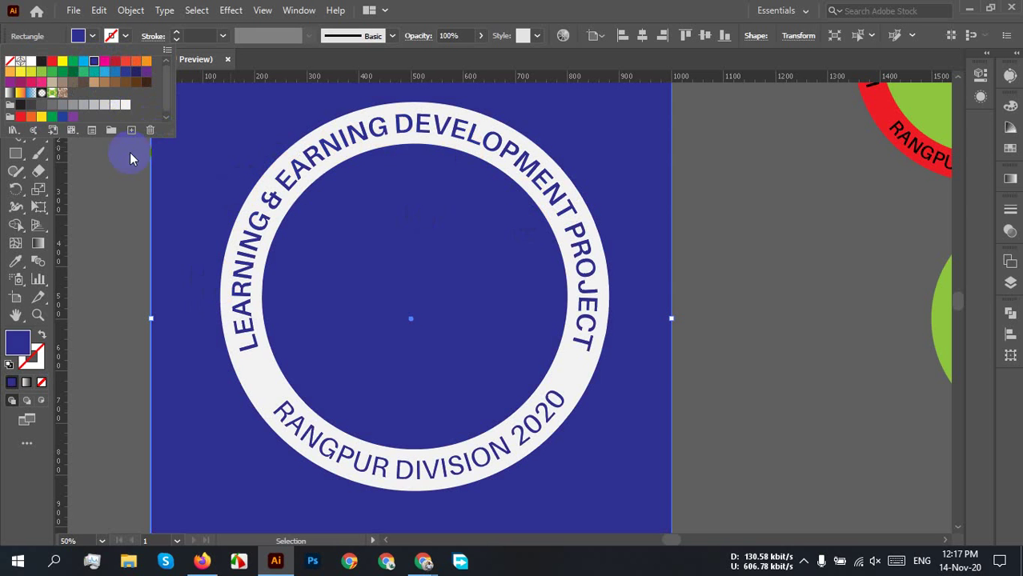
{"action": "left_click", "coordinate": [71, 72]}
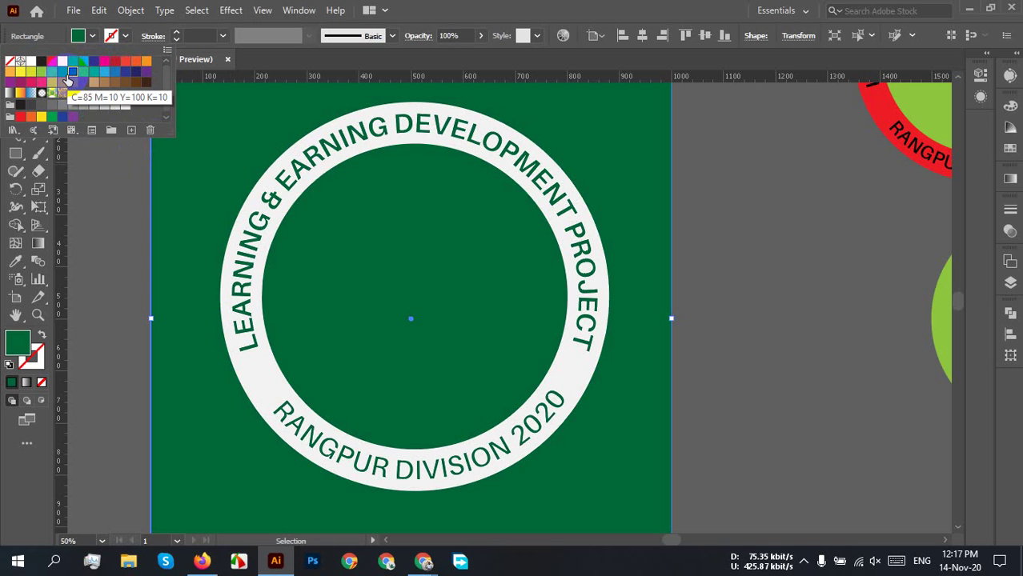
{"action": "left_click", "coordinate": [52, 73]}
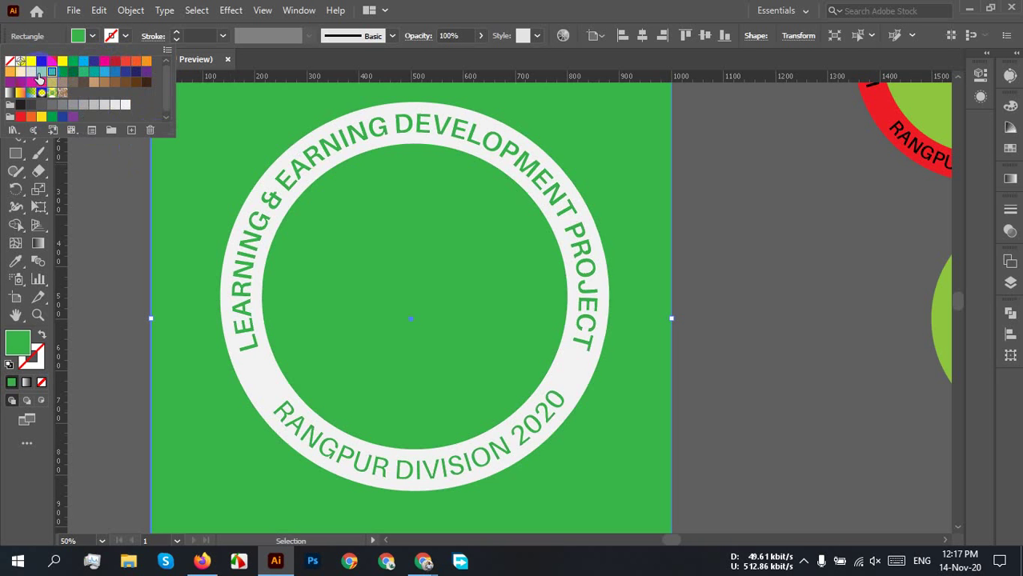
{"action": "left_click", "coordinate": [32, 74]}
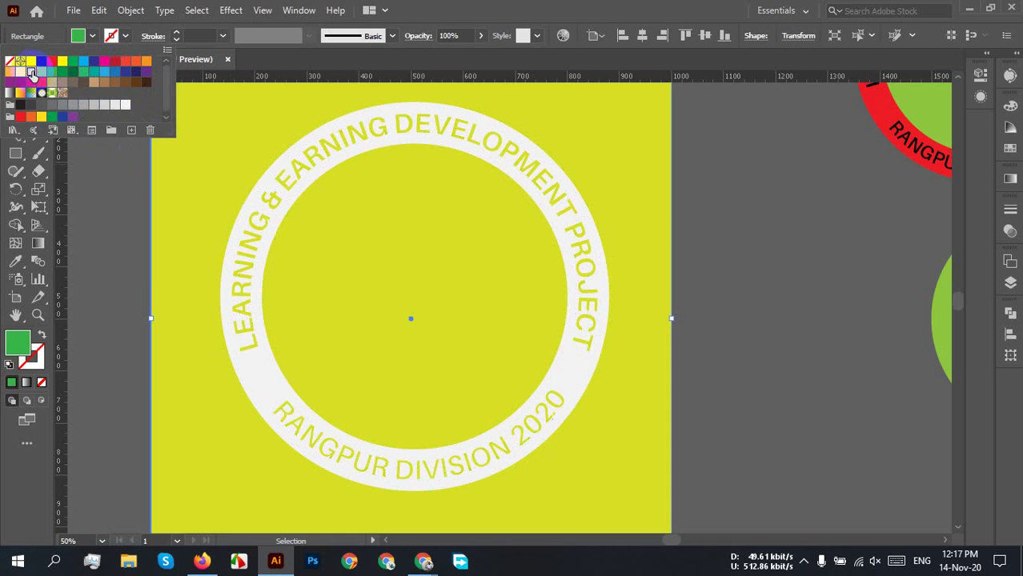
{"action": "left_click", "coordinate": [135, 77]}
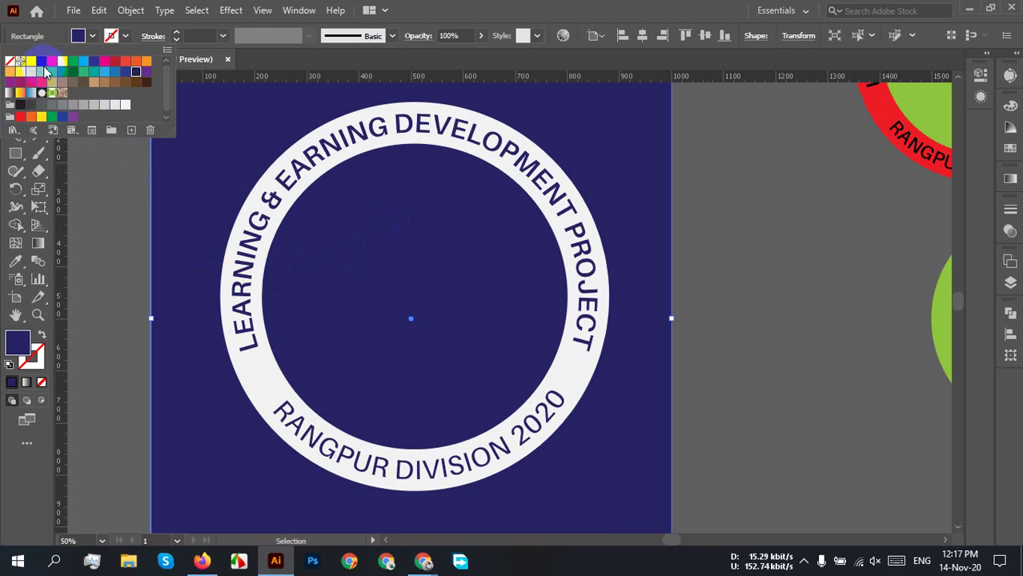
{"action": "left_click", "coordinate": [138, 73]}
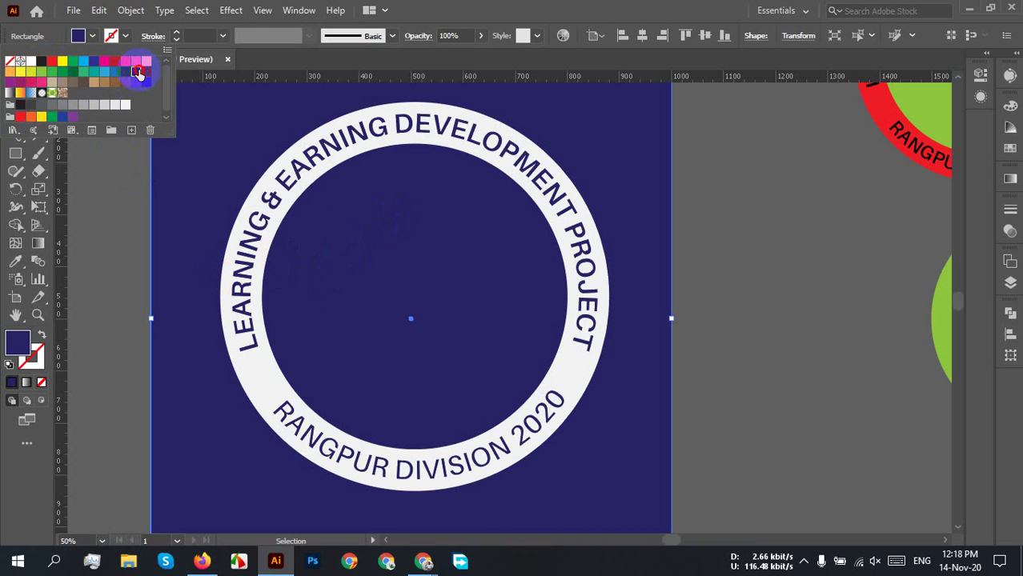
{"action": "left_click", "coordinate": [146, 73]}
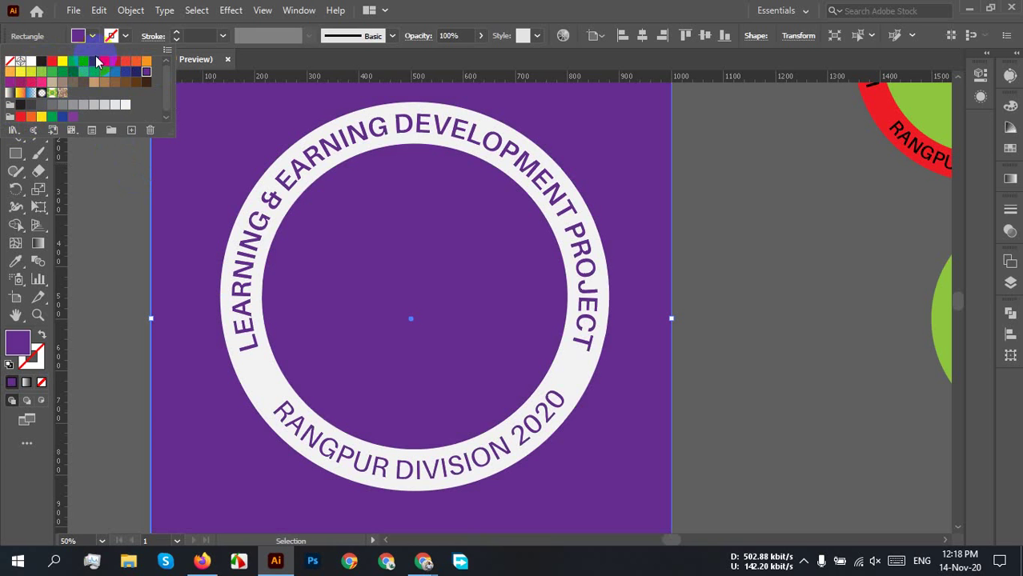
{"action": "left_click", "coordinate": [116, 74]}
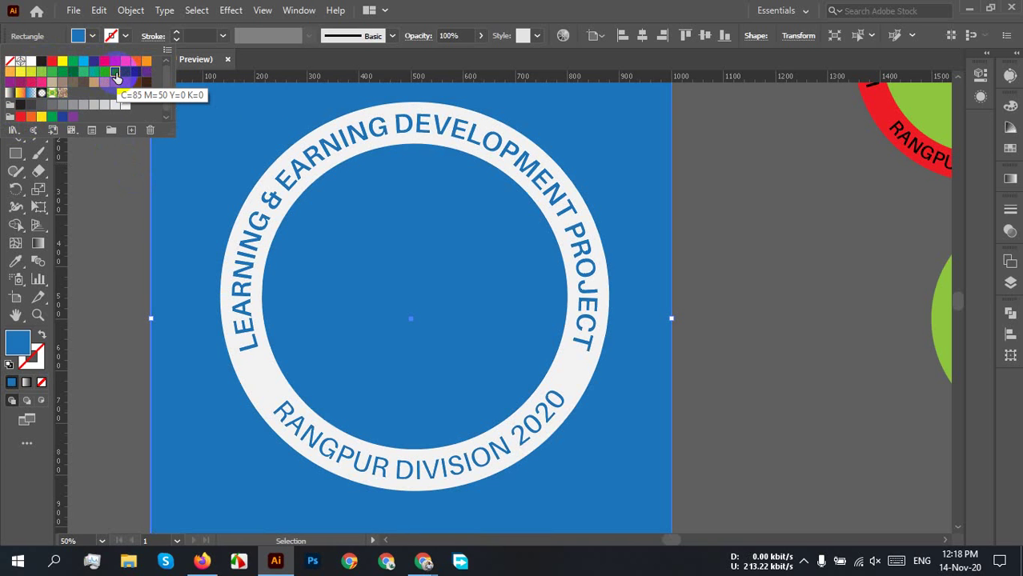
{"action": "left_click", "coordinate": [737, 274]}
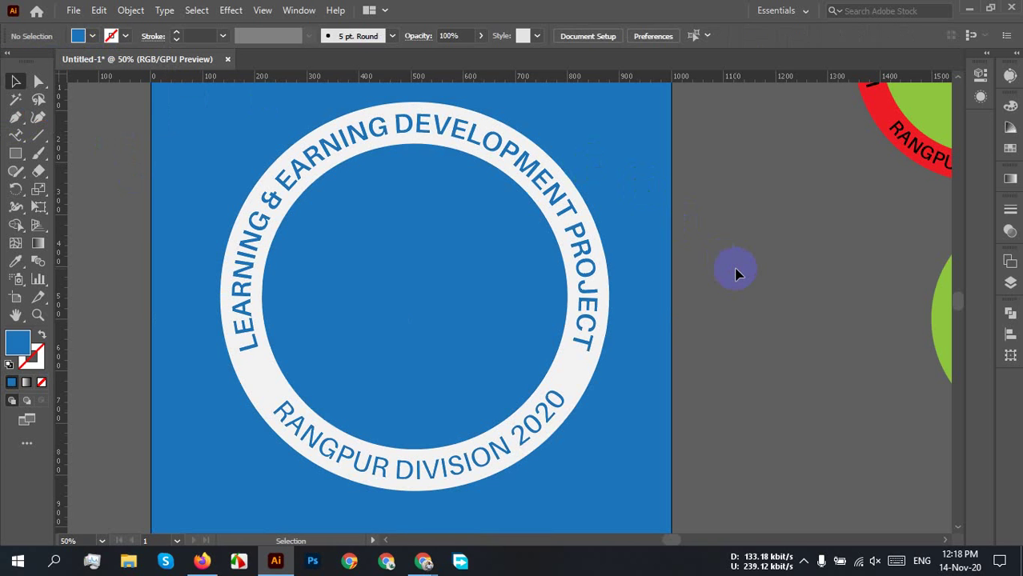
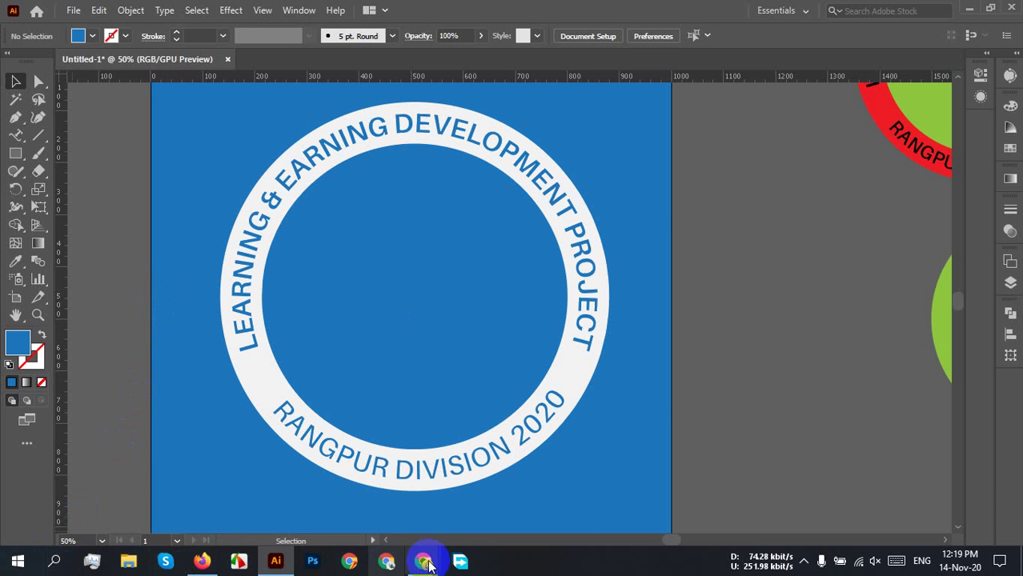
- Switch to the Chrome window with the online meeting and open a new browser tab
{"action": "mouse_move", "coordinate": [423, 561]}
{"action": "left_click", "coordinate": [301, 487]}
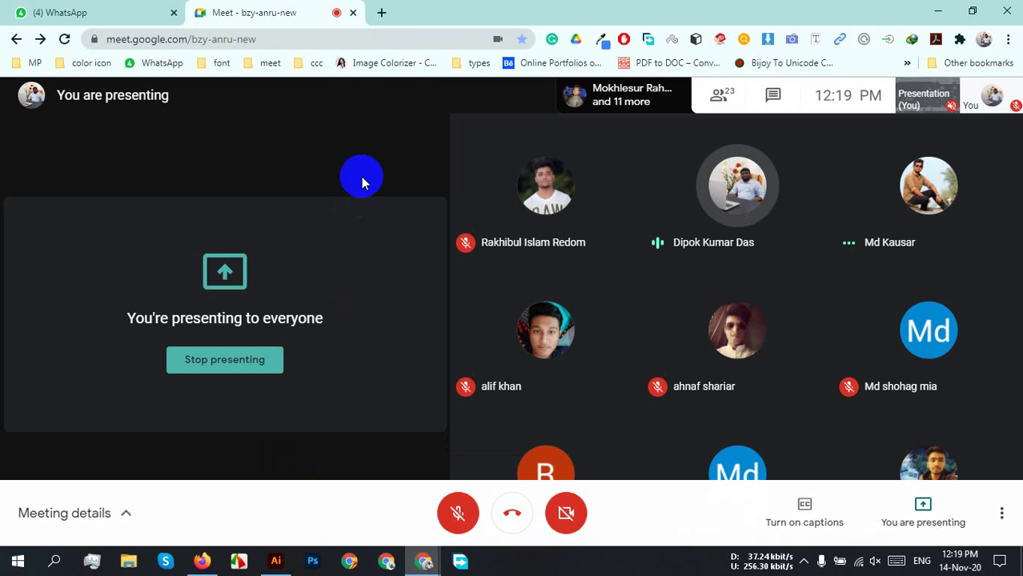
{"action": "left_click", "coordinate": [382, 12]}
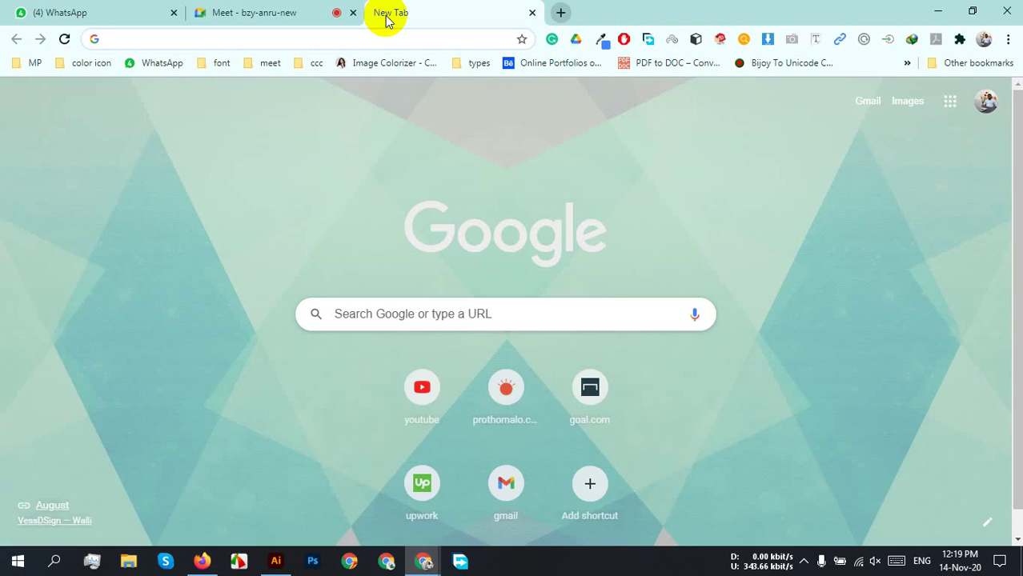
{"action": "type", "text": "BOOK"}
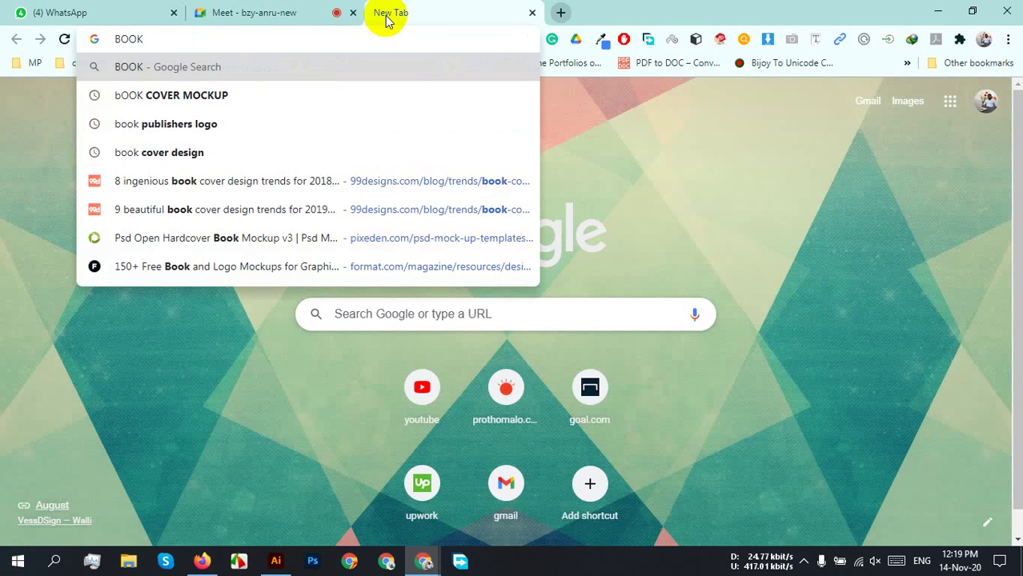
{"action": "key", "text": "Return"}
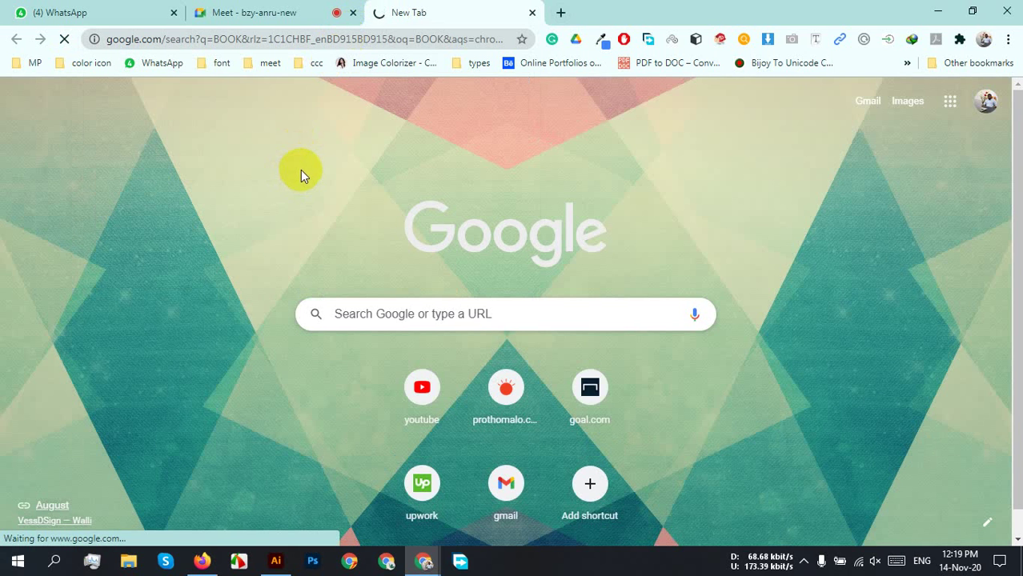
{"action": "left_click", "coordinate": [65, 40]}
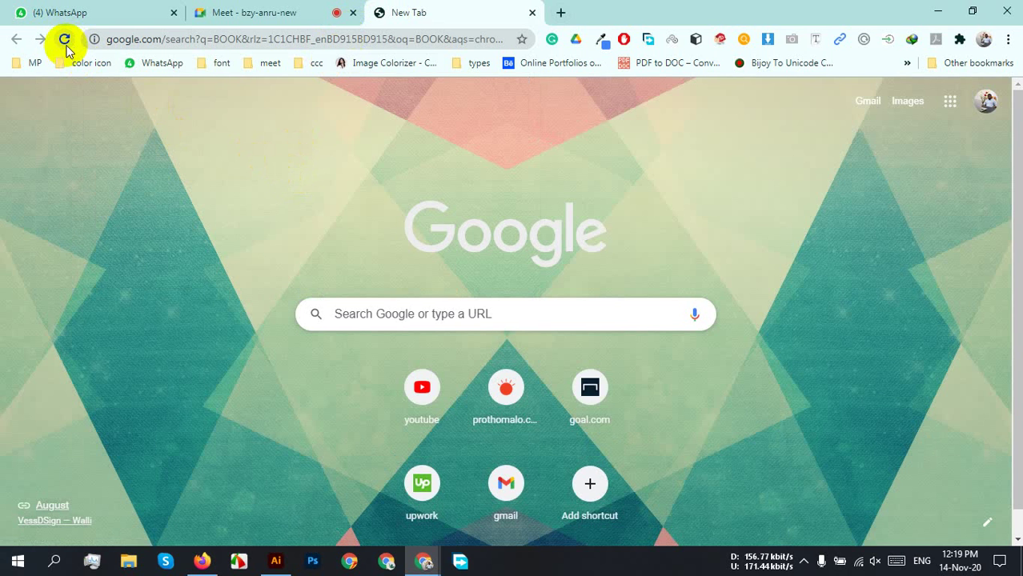
- Search Google Images for "BOOK VECTOR" and open the preview of VectorStock's open book icon with text lines on its pages
{"action": "left_click", "coordinate": [452, 325]}
{"action": "type", "text": "BOOK"}
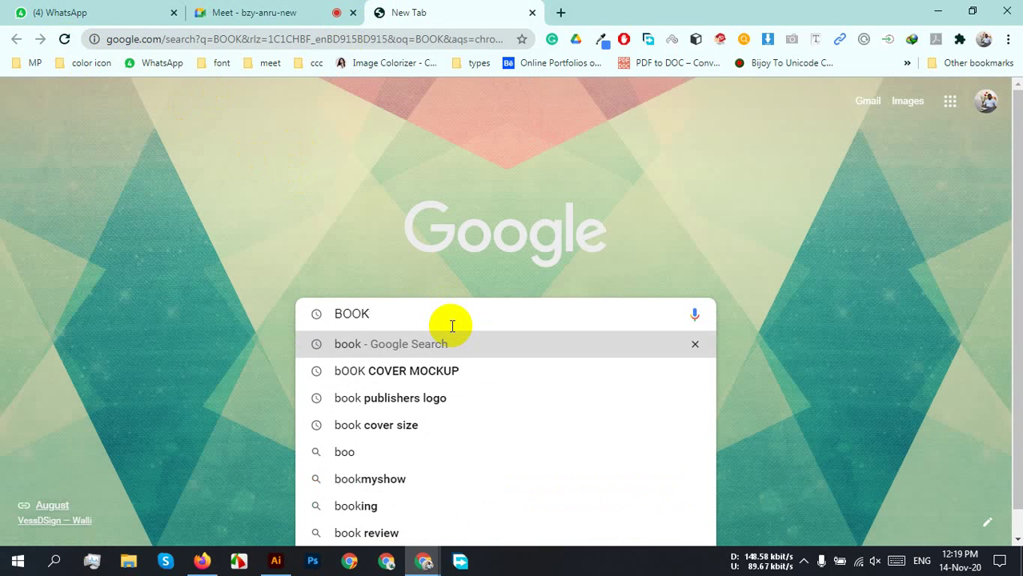
{"action": "type", "text": " VECTOR"}
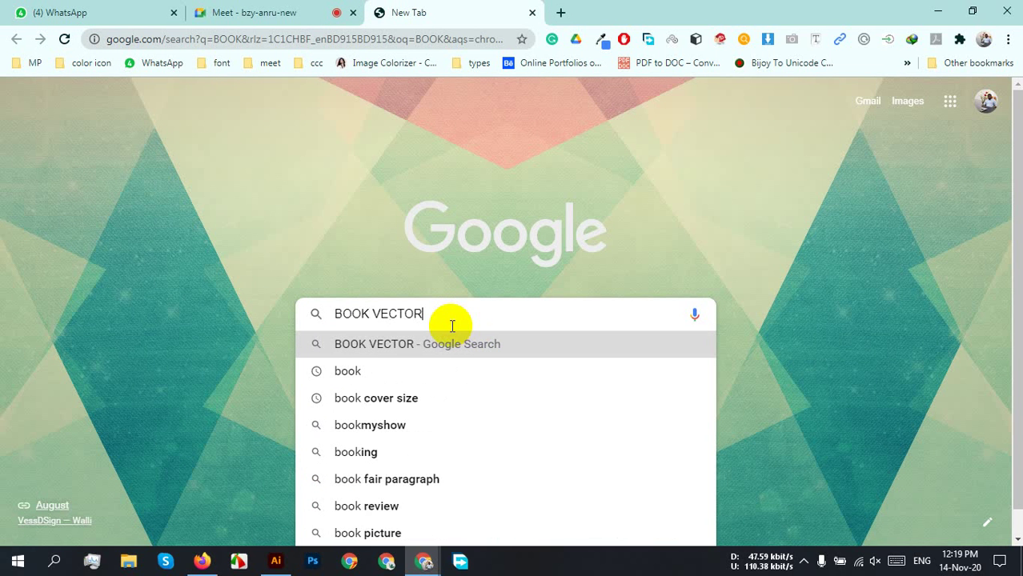
{"action": "key", "text": "Return"}
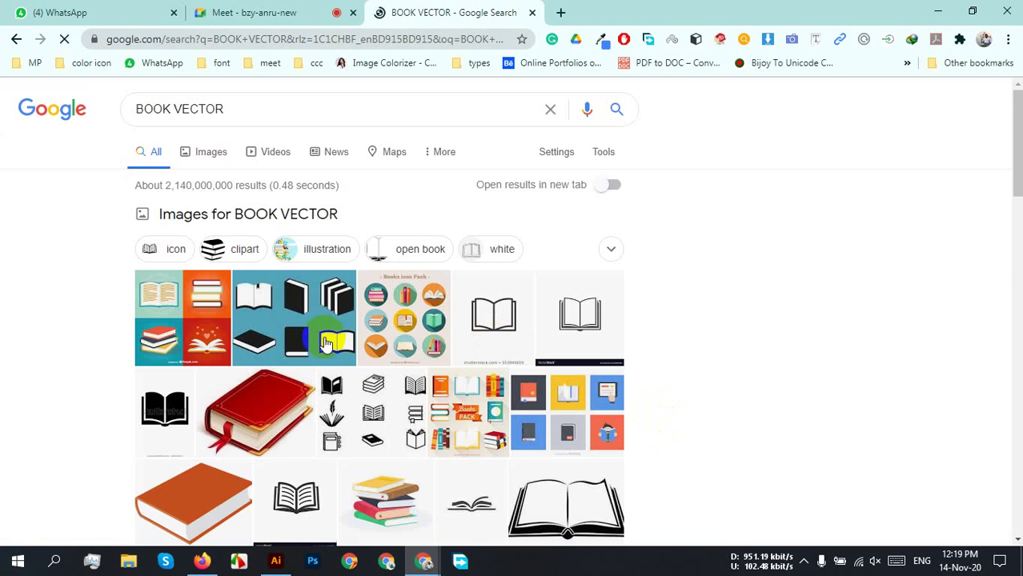
{"action": "left_click", "coordinate": [210, 153]}
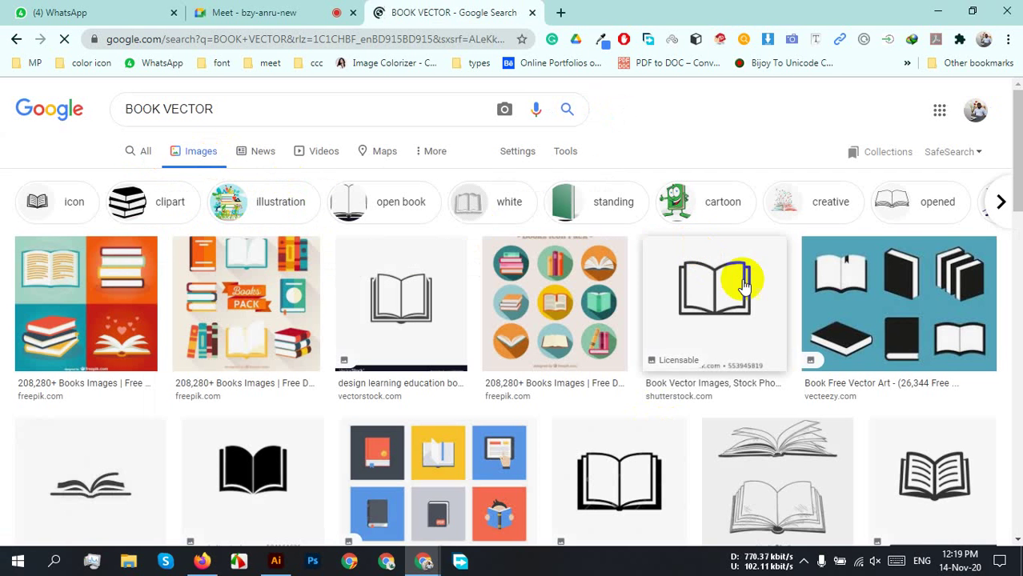
{"action": "scroll", "coordinate": [902, 412], "scroll_direction": "down", "scroll_amount": 2}
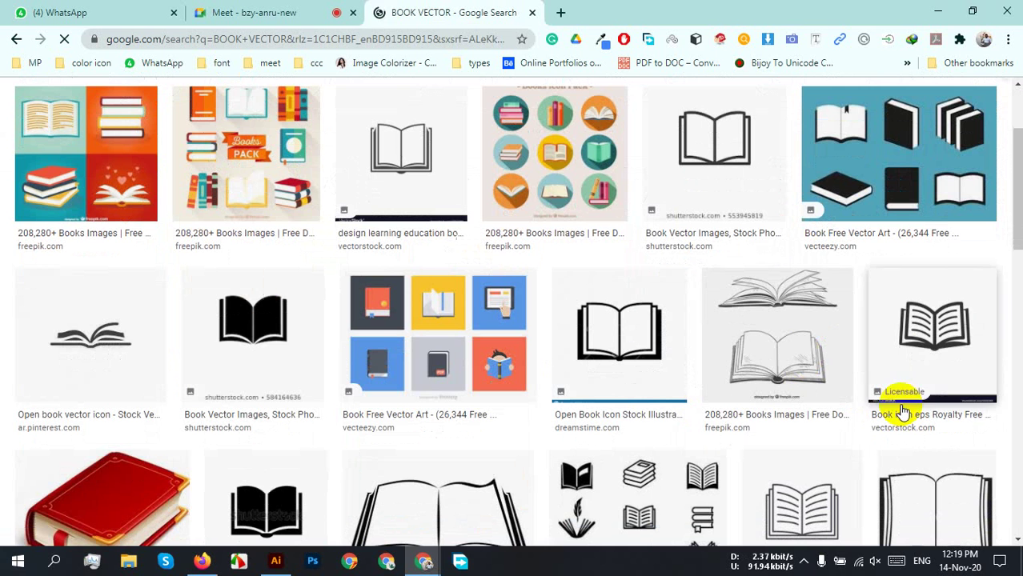
{"action": "left_click", "coordinate": [936, 343]}
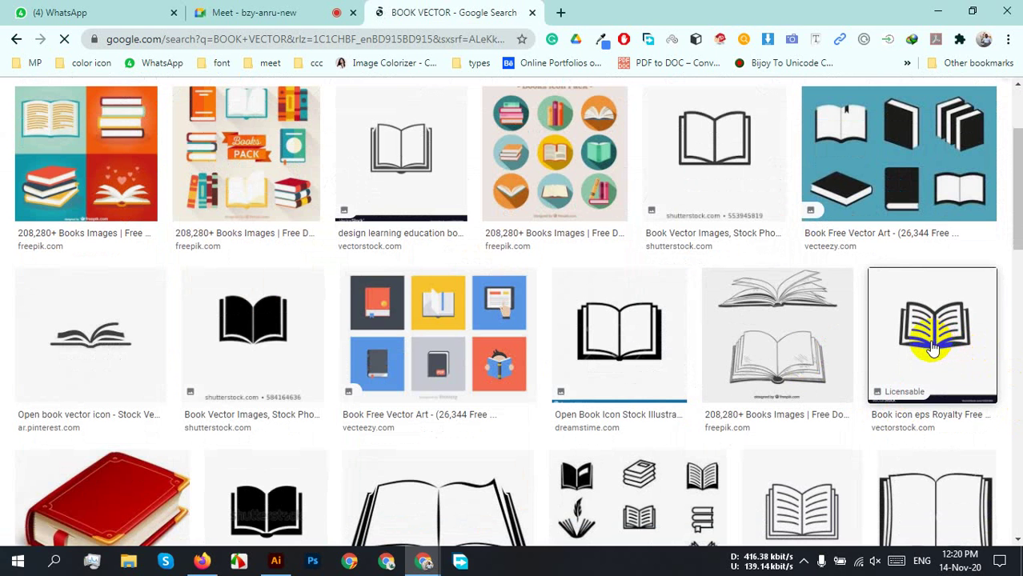
- Look through the related book icons and the other image results, and return to the open book preview
{"action": "scroll", "coordinate": [915, 346], "scroll_direction": "down", "scroll_amount": 3}
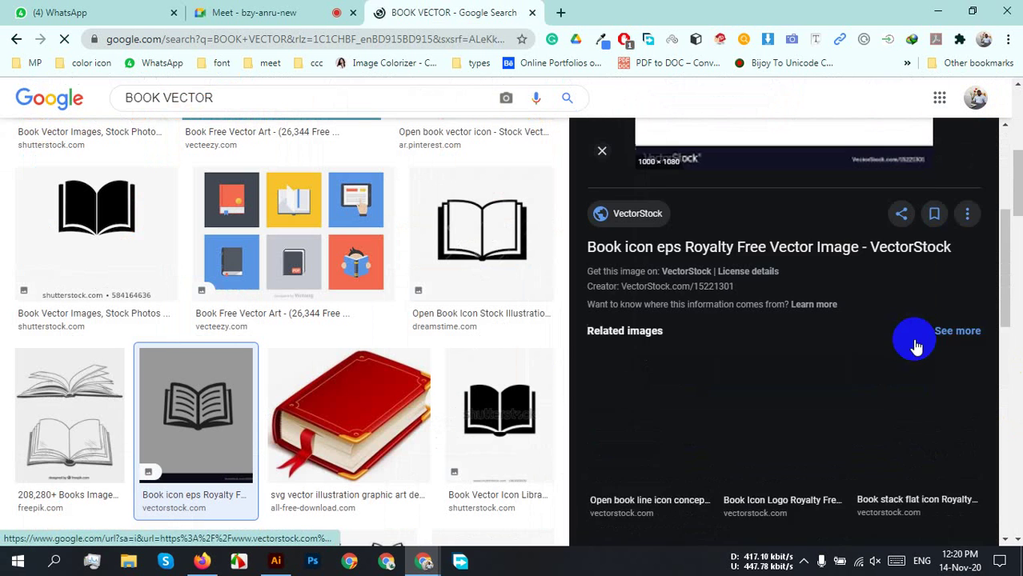
{"action": "scroll", "coordinate": [915, 345], "scroll_direction": "down", "scroll_amount": 4}
{"action": "scroll", "coordinate": [880, 336], "scroll_direction": "down", "scroll_amount": 2}
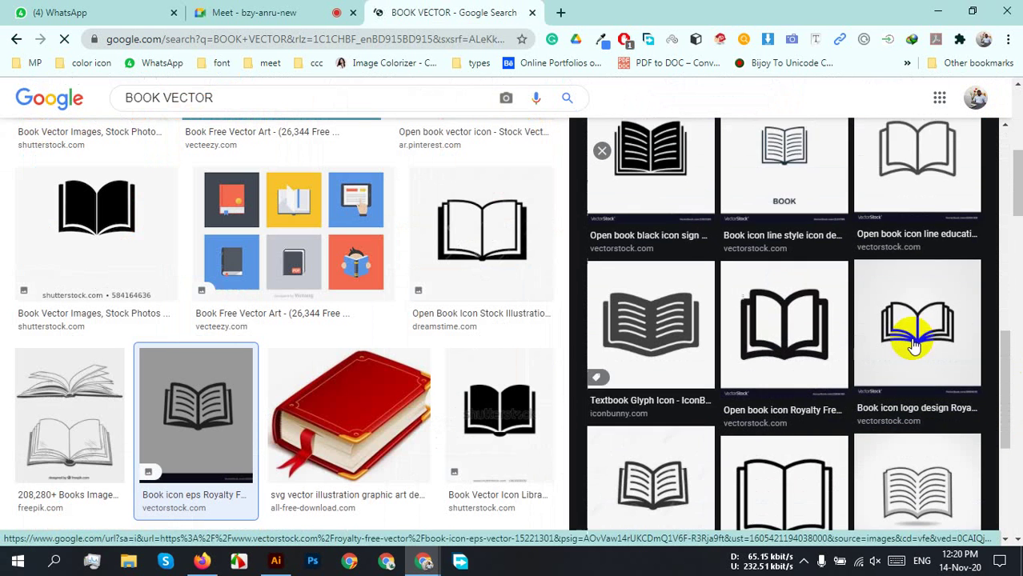
{"action": "scroll", "coordinate": [506, 374], "scroll_direction": "down", "scroll_amount": 6}
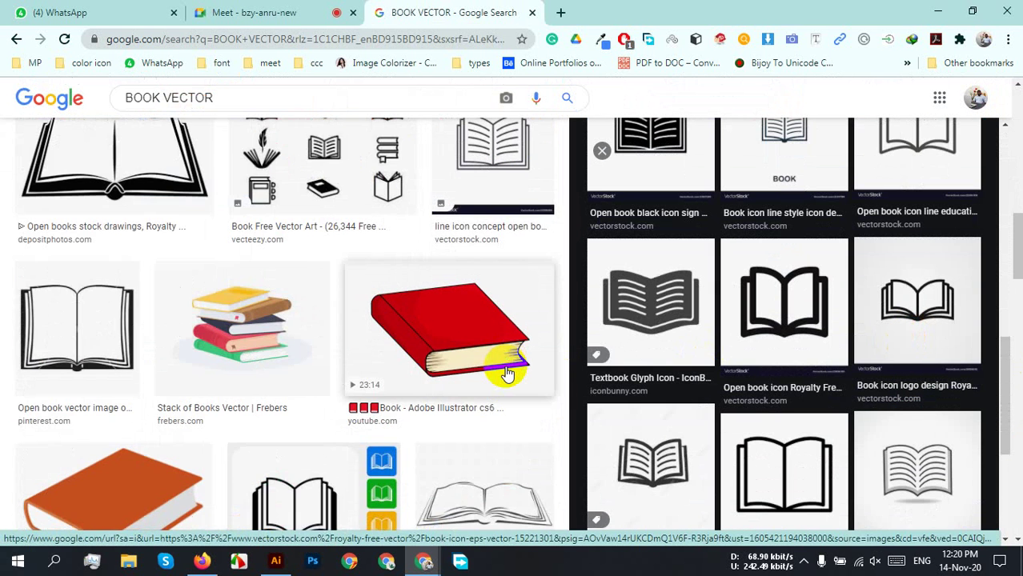
{"action": "scroll", "coordinate": [506, 374], "scroll_direction": "up", "scroll_amount": 2}
{"action": "scroll", "coordinate": [821, 361], "scroll_direction": "up", "scroll_amount": 4}
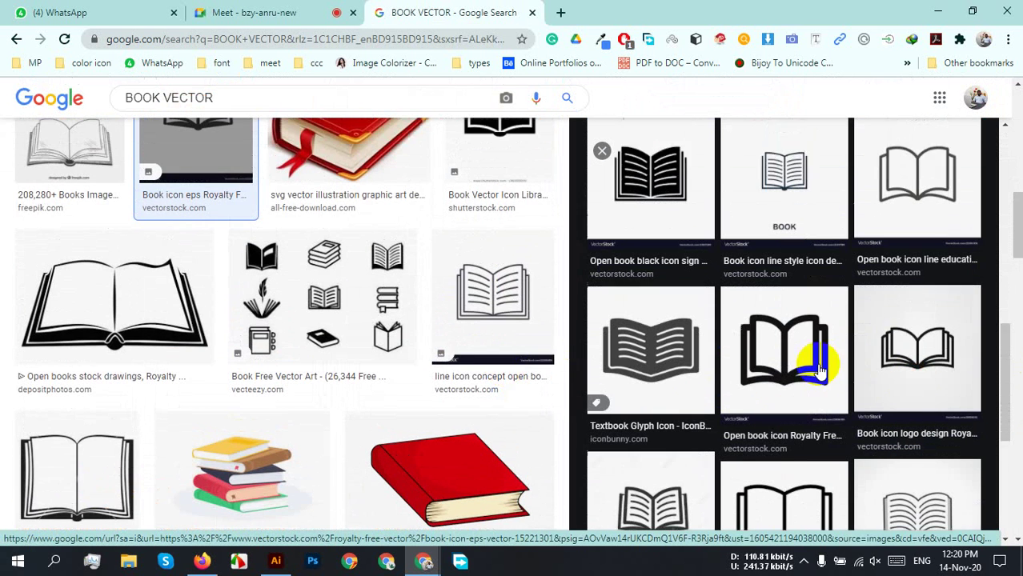
{"action": "scroll", "coordinate": [821, 361], "scroll_direction": "up", "scroll_amount": 4}
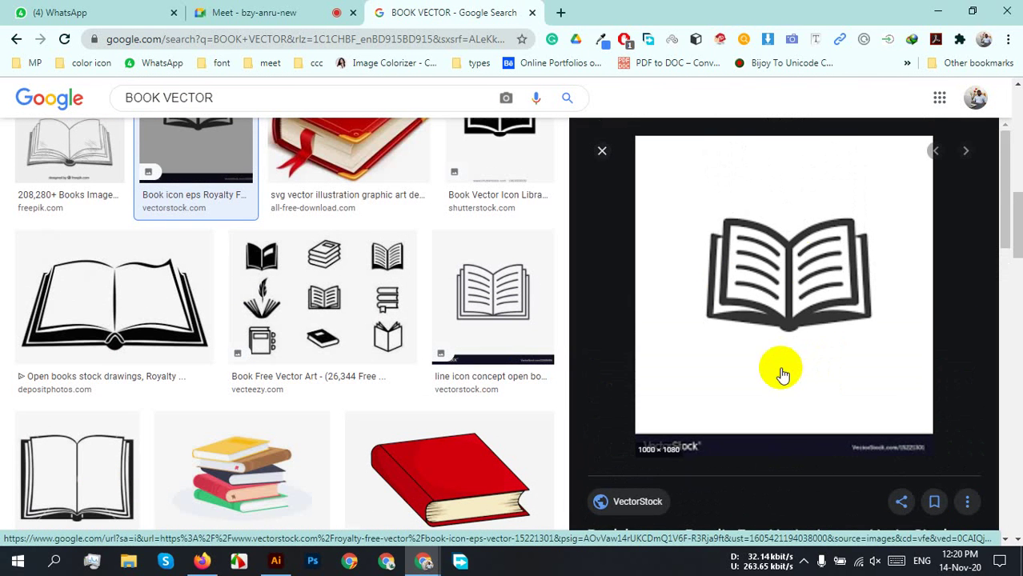
- Copy the previewed open book image and paste it into the badge document in Illustrator
{"action": "right_click", "coordinate": [805, 270]}
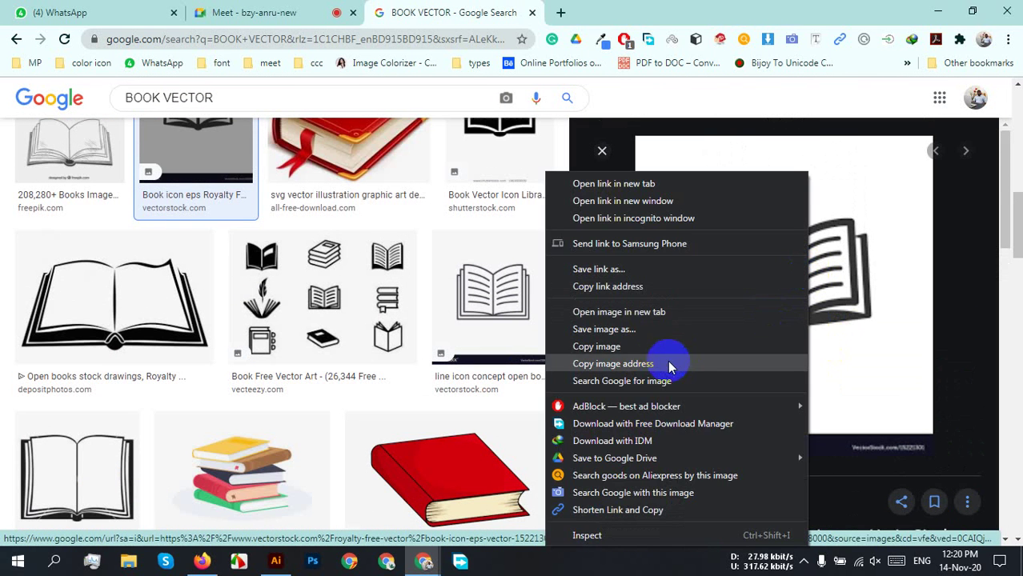
{"action": "left_click", "coordinate": [633, 353]}
{"action": "left_click", "coordinate": [275, 561]}
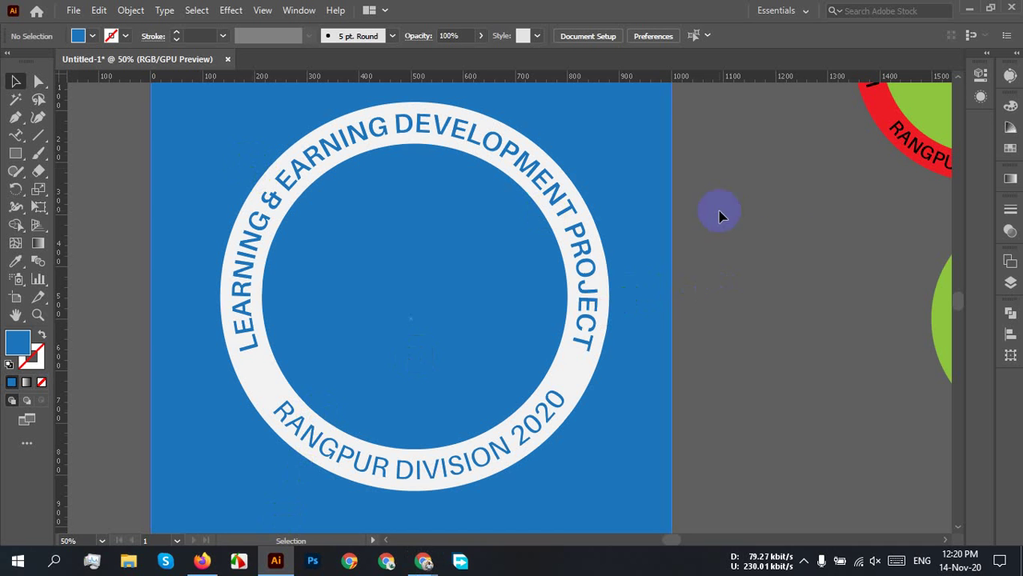
{"action": "key", "text": "ctrl"}
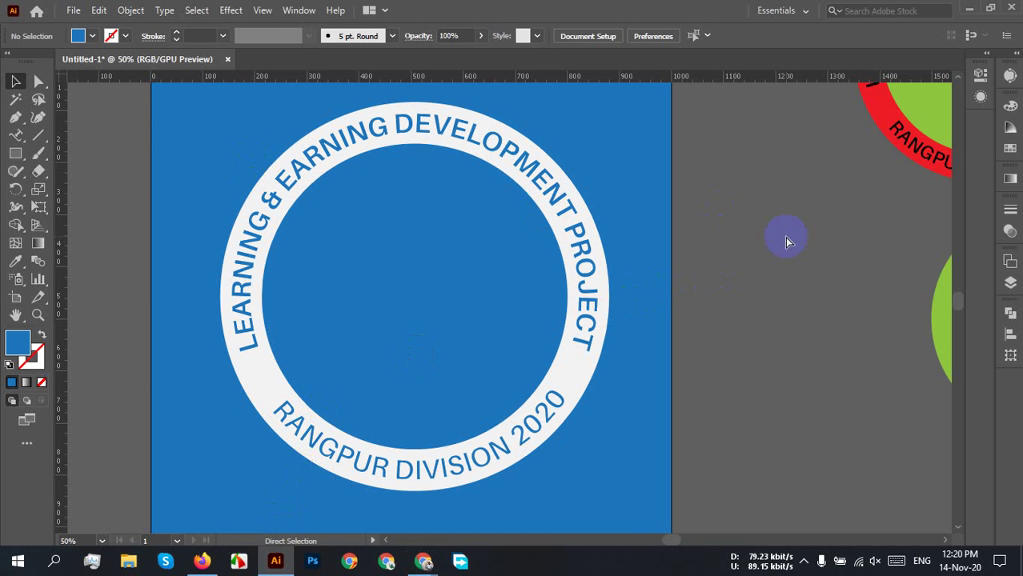
{"action": "key", "text": "ctrl+v"}
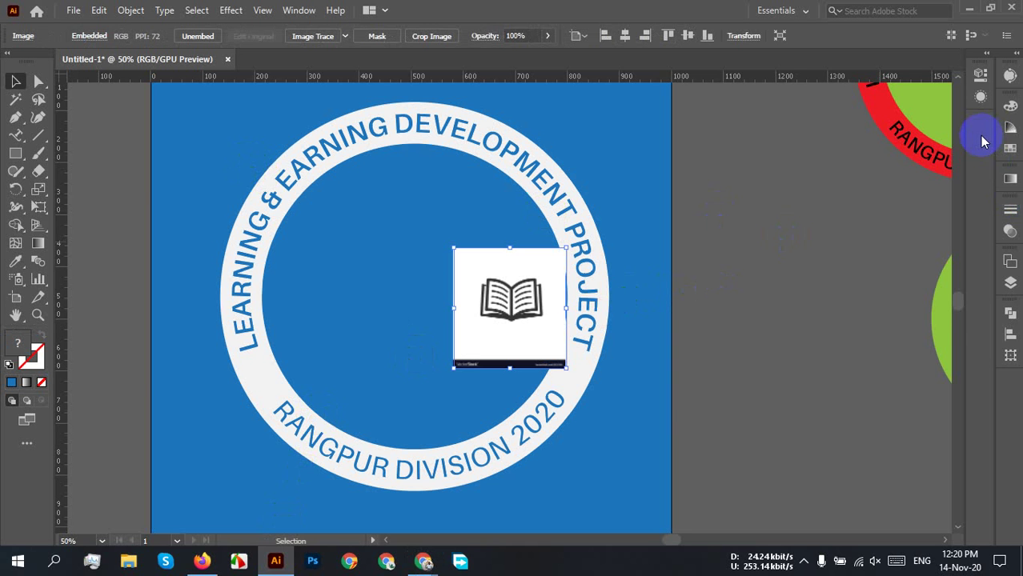
- Move the pasted book image off the artboard beside the blue background and enlarge it proportionally
{"action": "left_click_drag", "start_coordinate": [508, 335], "coordinate": [752, 300]}
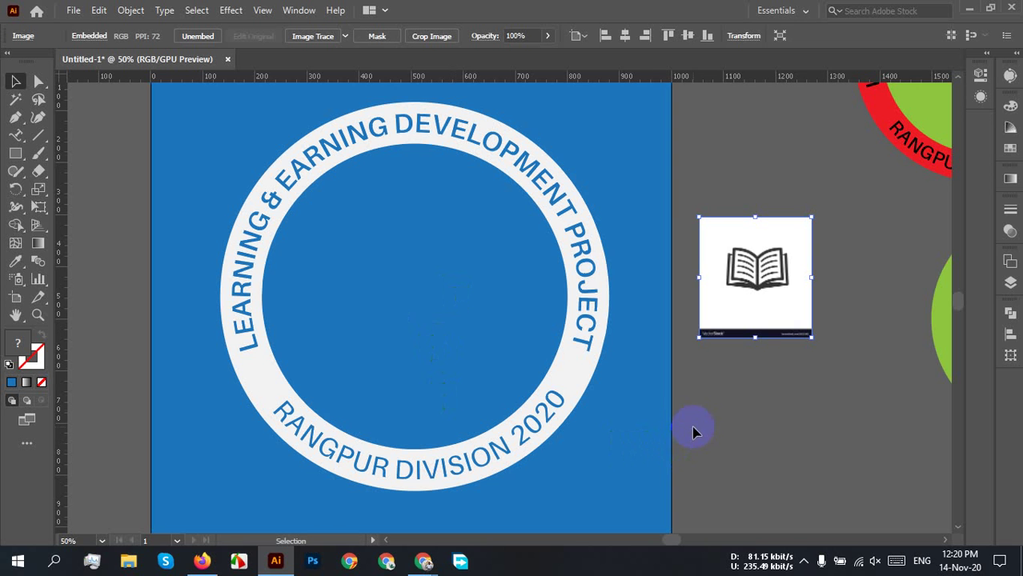
{"action": "scroll", "coordinate": [715, 391], "scroll_direction": "up", "scroll_amount": 3}
{"action": "left_click_drag", "start_coordinate": [754, 262], "coordinate": [135, 489]}
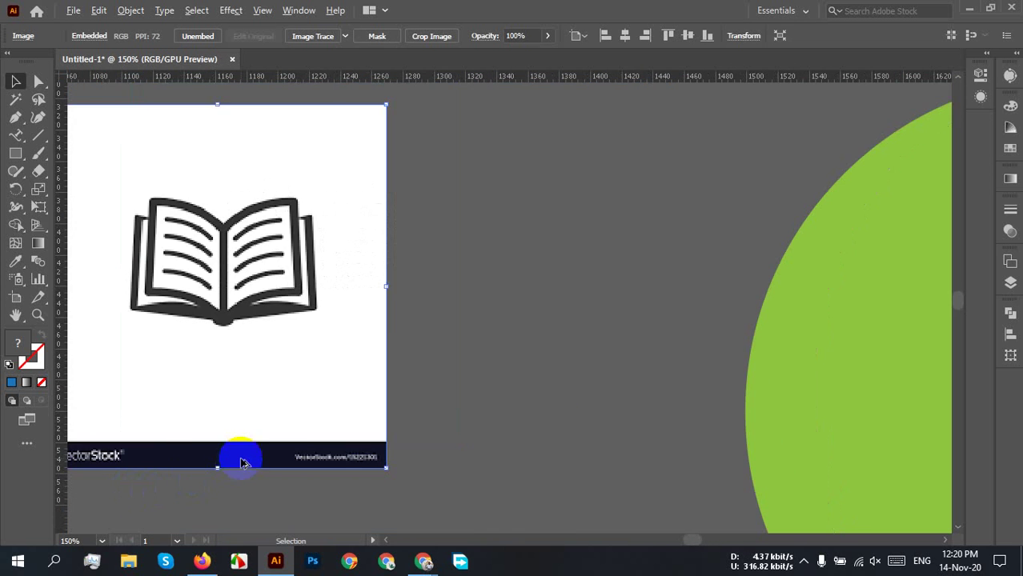
{"action": "scroll", "coordinate": [238, 457], "scroll_direction": "down", "scroll_amount": 1}
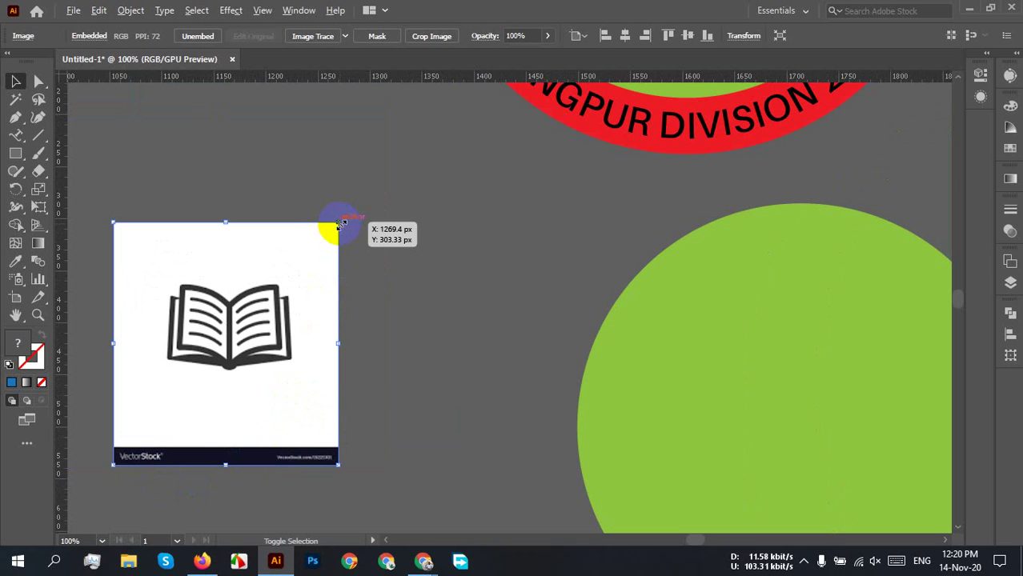
{"action": "left_click_drag", "start_coordinate": [338, 226], "coordinate": [400, 174]}
{"action": "left_click_drag", "start_coordinate": [347, 345], "coordinate": [487, 354]}
{"action": "left_click_drag", "start_coordinate": [370, 380], "coordinate": [397, 380]}
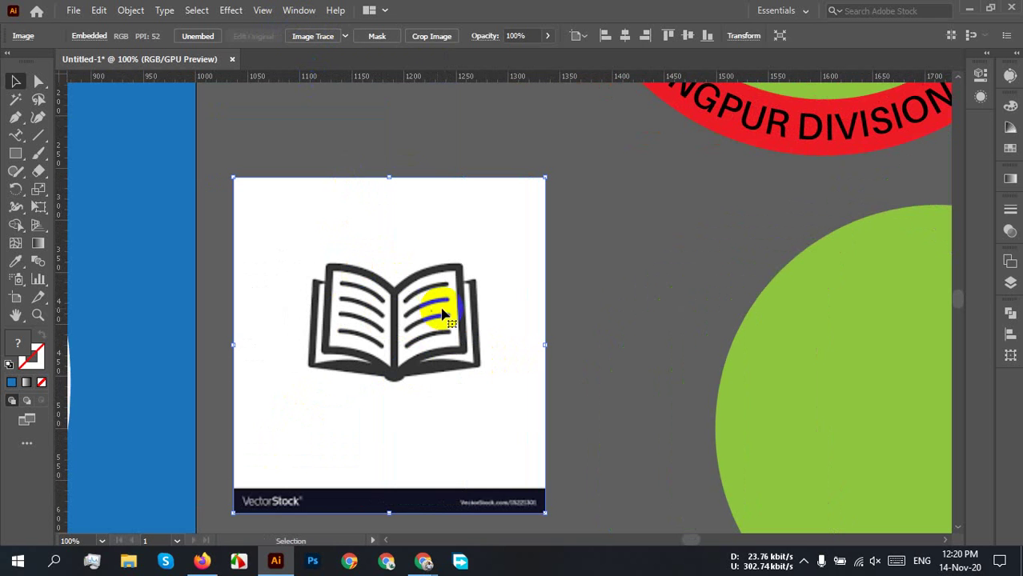
{"action": "left_click", "coordinate": [600, 308]}
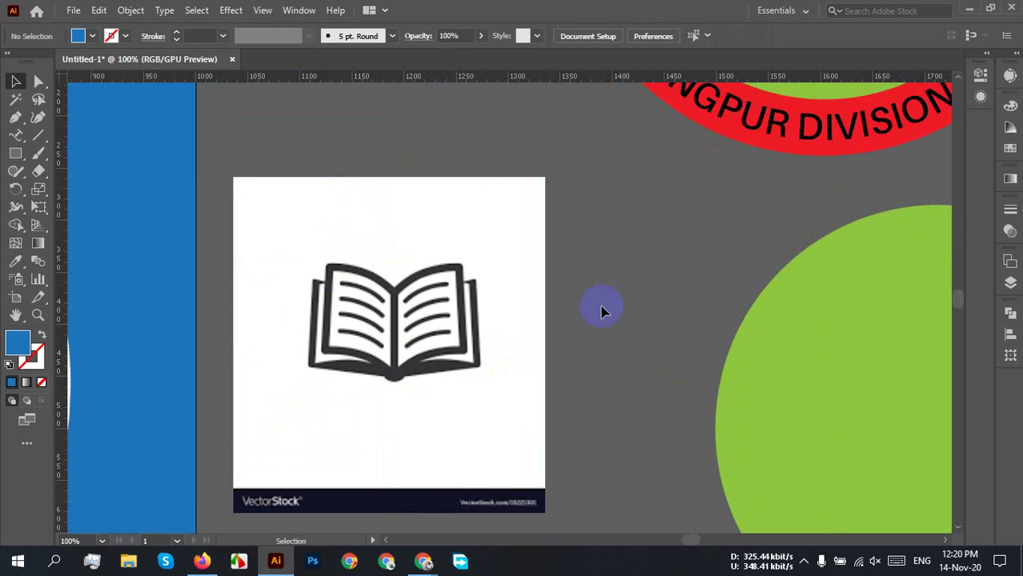
- Trace the book image in black and white with Image Trace, set its threshold to 231 and show the advanced tracing options
{"action": "left_click", "coordinate": [324, 264]}
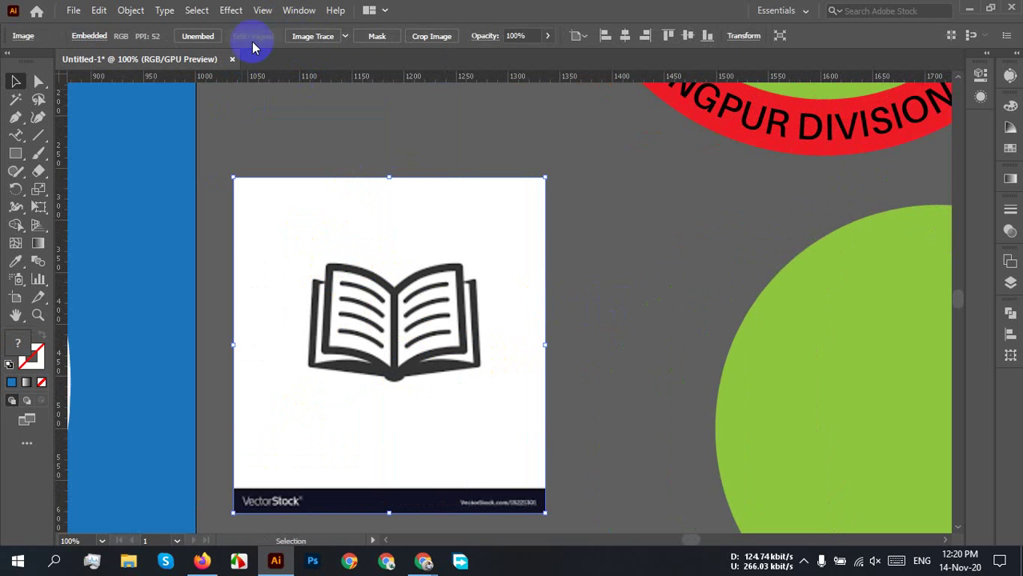
{"action": "left_click", "coordinate": [324, 39]}
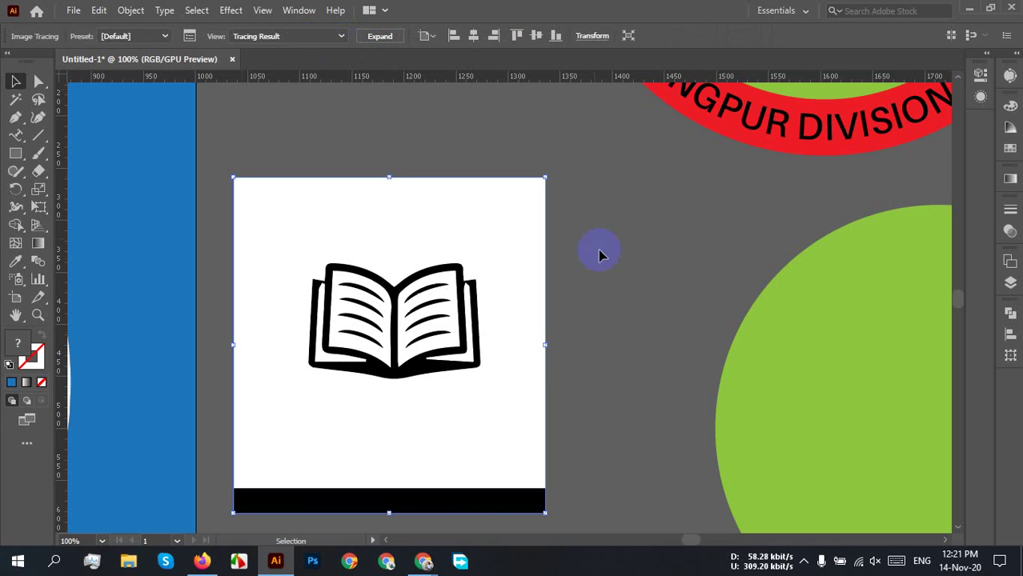
{"action": "left_click", "coordinate": [1009, 80]}
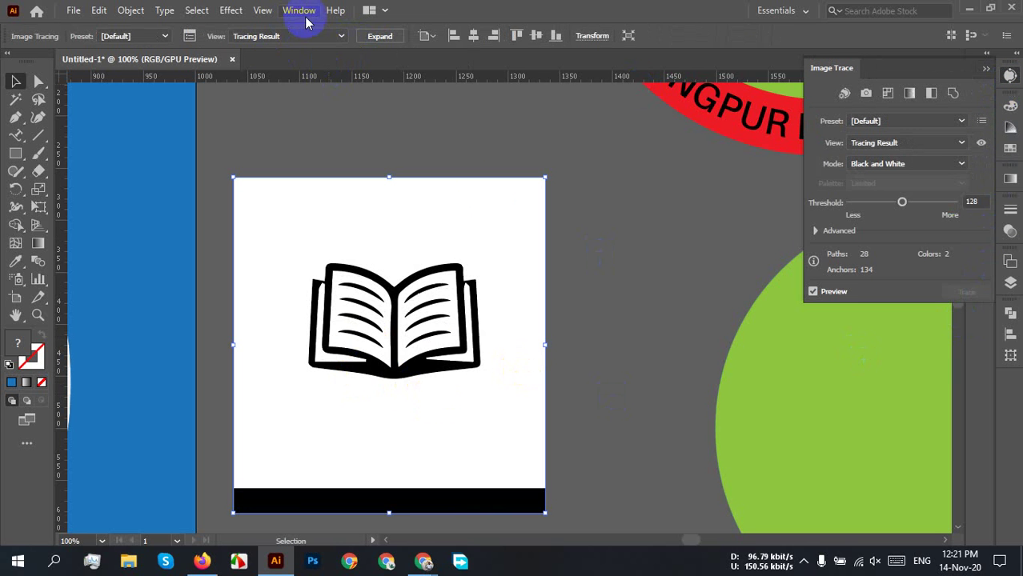
{"action": "left_click_drag", "start_coordinate": [897, 206], "coordinate": [944, 206]}
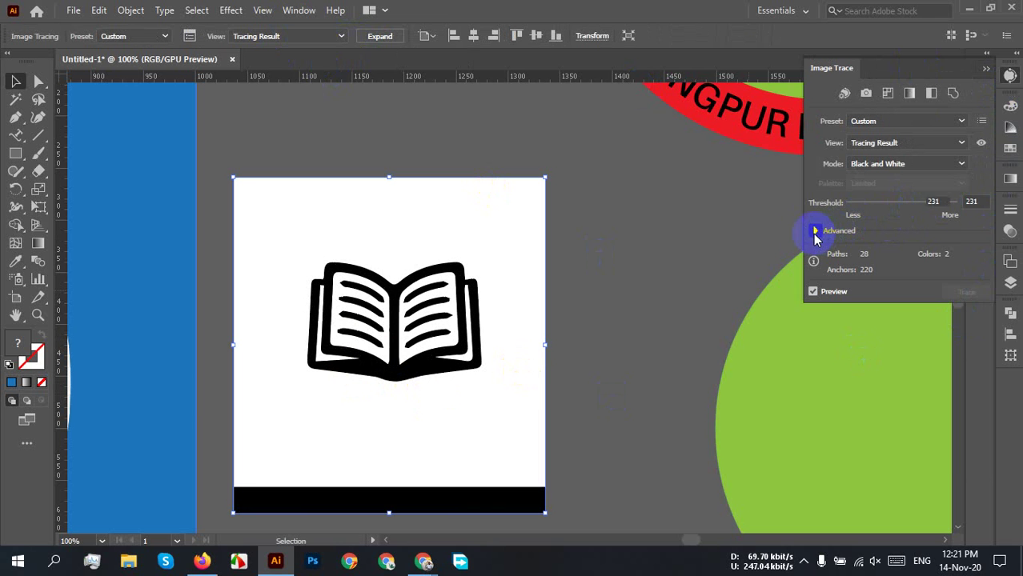
{"action": "left_click", "coordinate": [815, 231]}
- Try path fitting values of 97%, 10% and 100% and noise values of 94 px and 21 px for the book tracing
{"action": "mouse_move", "coordinate": [907, 251]}
{"action": "left_mouse_down"}
{"action": "mouse_move", "coordinate": [972, 253]}
{"action": "mouse_move", "coordinate": [951, 251]}
{"action": "left_mouse_up"}
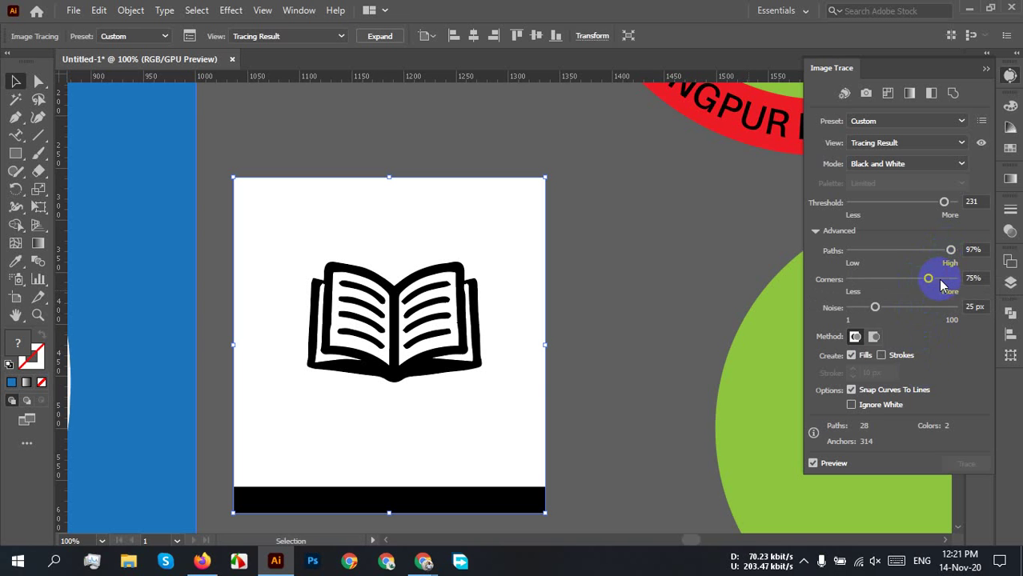
{"action": "left_click_drag", "start_coordinate": [876, 307], "coordinate": [944, 310]}
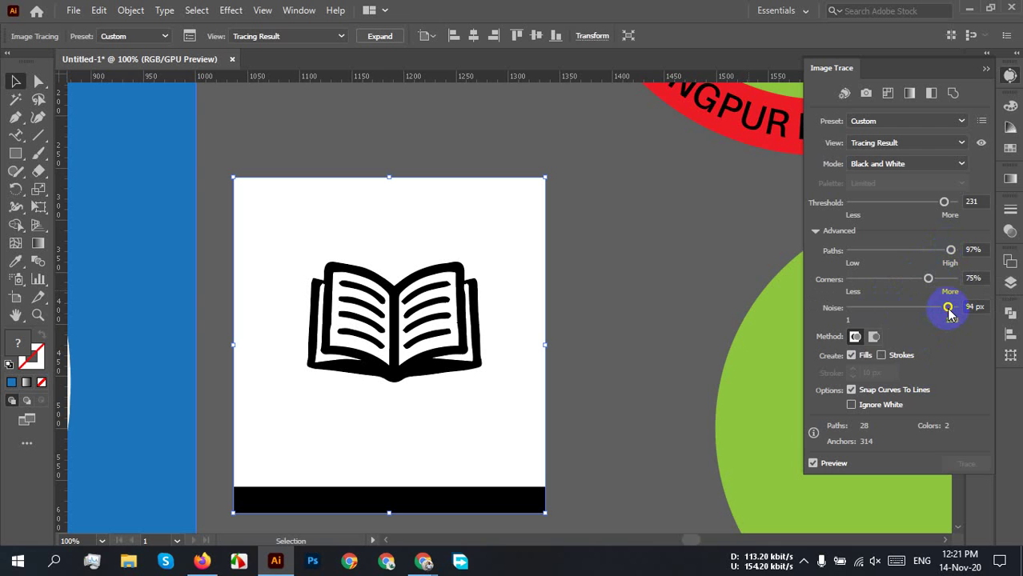
{"action": "left_click_drag", "start_coordinate": [948, 312], "coordinate": [871, 307]}
{"action": "left_click_drag", "start_coordinate": [937, 259], "coordinate": [873, 269]}
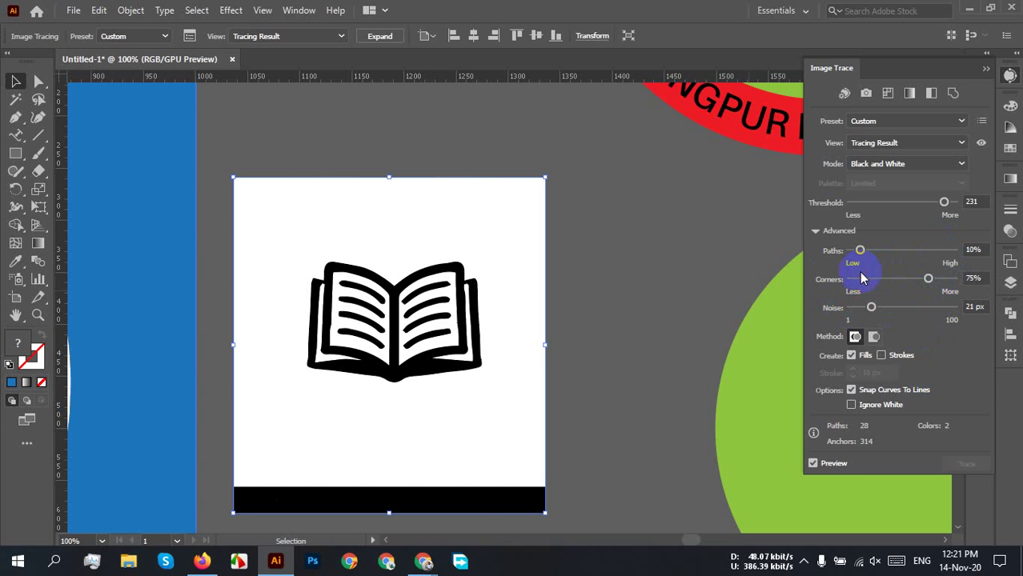
{"action": "left_click_drag", "start_coordinate": [859, 251], "coordinate": [961, 263]}
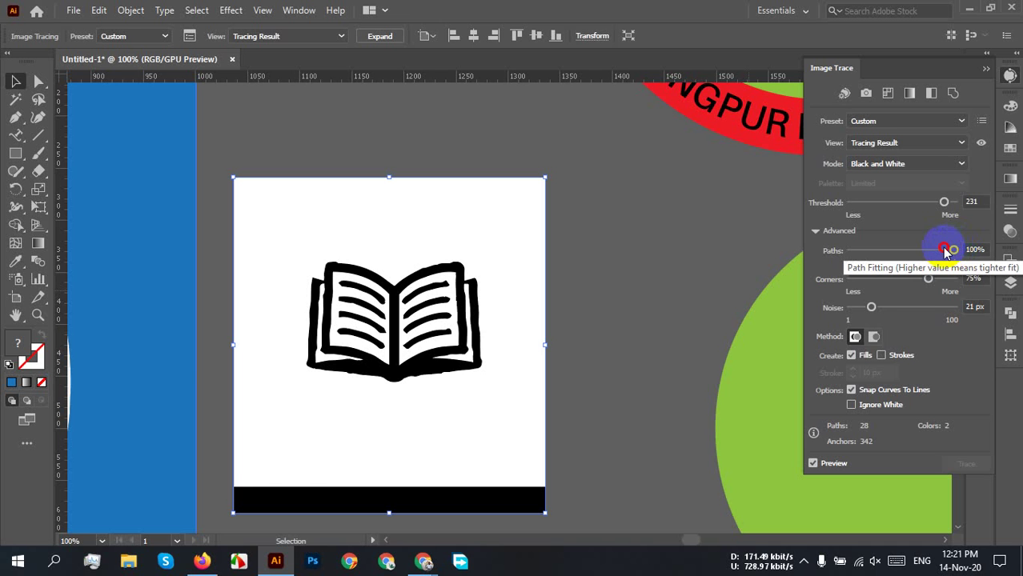
- Set the book tracing to 0% corners, 93% paths, 1 px noise and a threshold of 240
{"action": "mouse_move", "coordinate": [954, 262]}
{"action": "left_mouse_down"}
{"action": "mouse_move", "coordinate": [887, 269]}
{"action": "mouse_move", "coordinate": [913, 267]}
{"action": "mouse_move", "coordinate": [932, 279]}
{"action": "mouse_move", "coordinate": [819, 284]}
{"action": "left_mouse_up"}
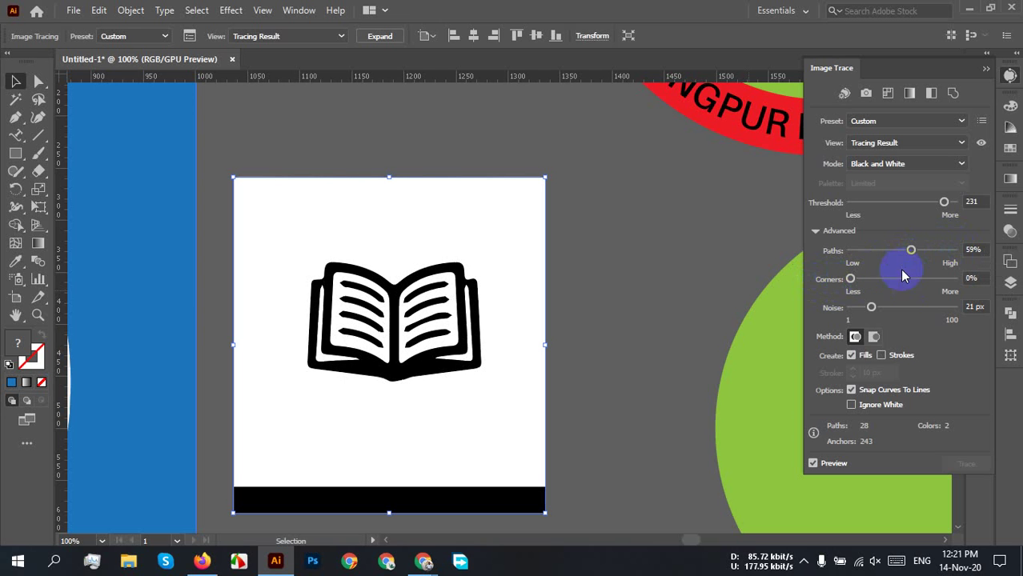
{"action": "left_click_drag", "start_coordinate": [910, 251], "coordinate": [951, 260]}
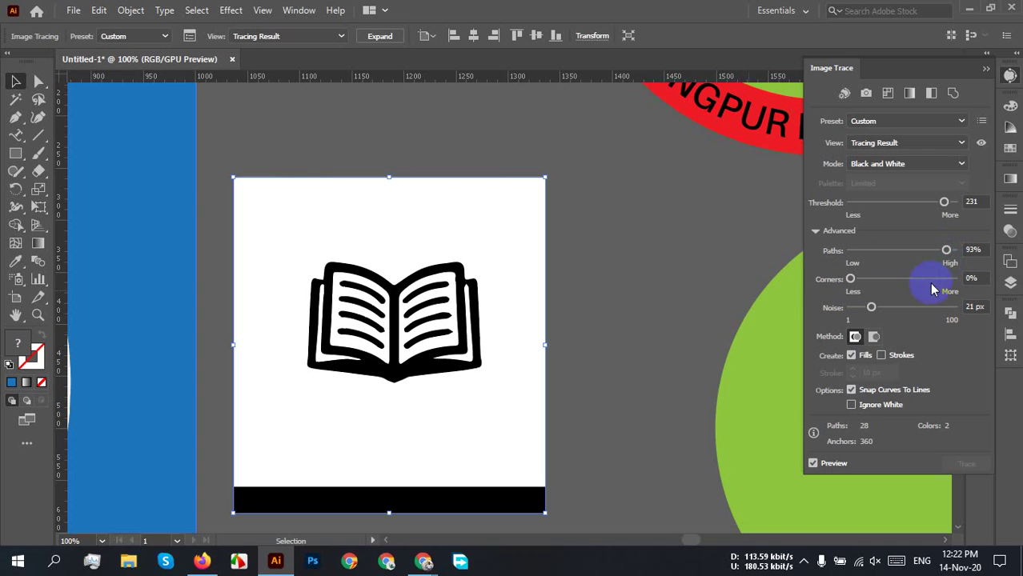
{"action": "left_click", "coordinate": [874, 337]}
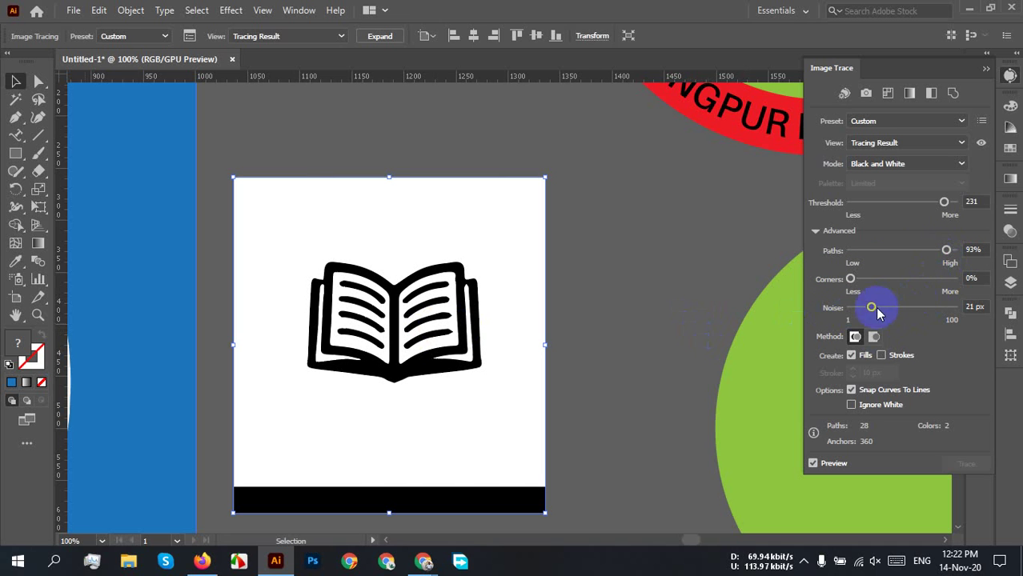
{"action": "mouse_move", "coordinate": [870, 307]}
{"action": "left_mouse_down"}
{"action": "mouse_move", "coordinate": [955, 311]}
{"action": "mouse_move", "coordinate": [695, 316]}
{"action": "left_mouse_up"}
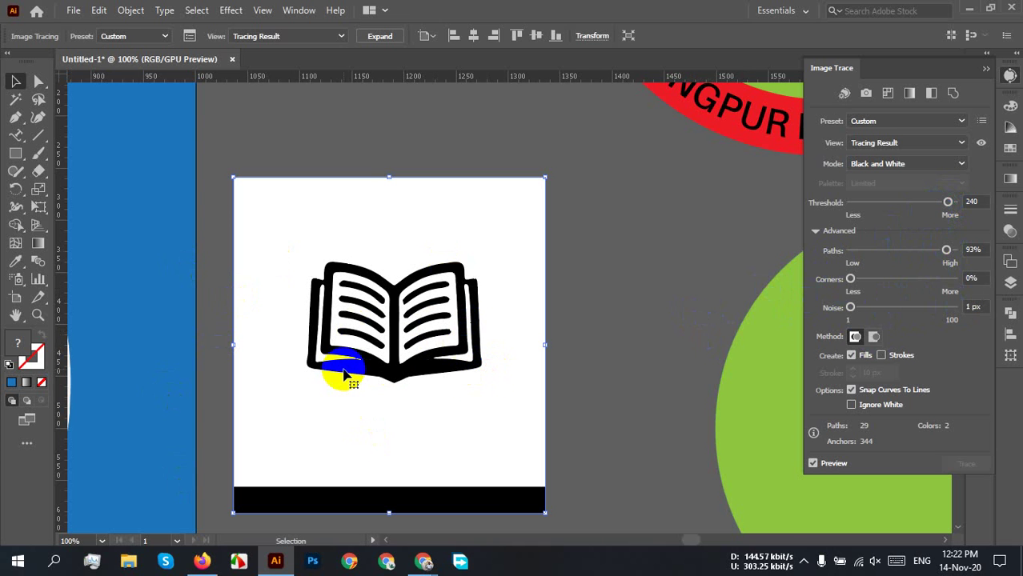
- Make the book tracing ignore white and expand it into editable vector paths
{"action": "scroll", "coordinate": [288, 337], "scroll_direction": "up", "scroll_amount": 3}
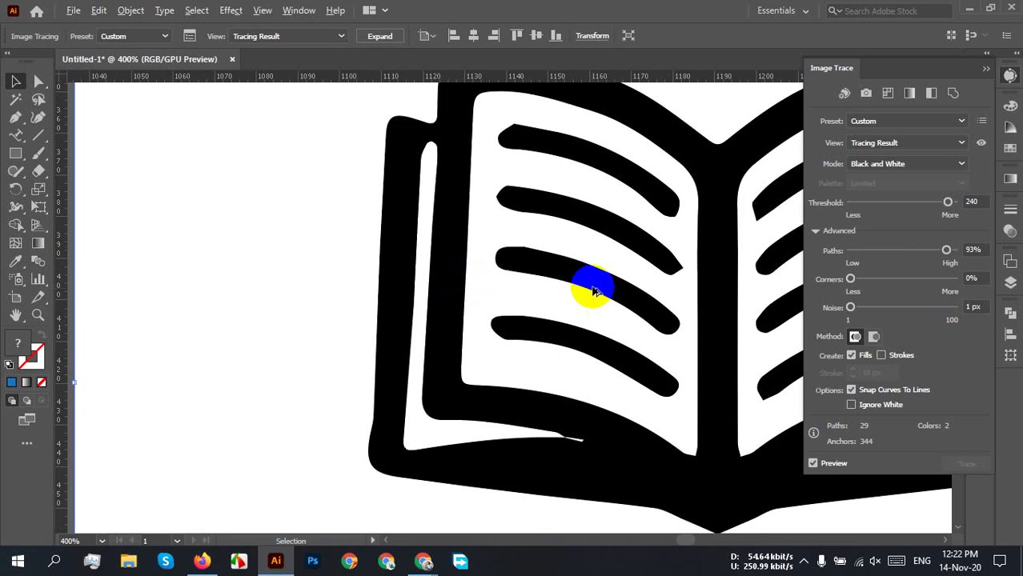
{"action": "scroll", "coordinate": [589, 280], "scroll_direction": "left", "scroll_amount": 3}
{"action": "scroll", "coordinate": [644, 282], "scroll_direction": "down", "scroll_amount": 4}
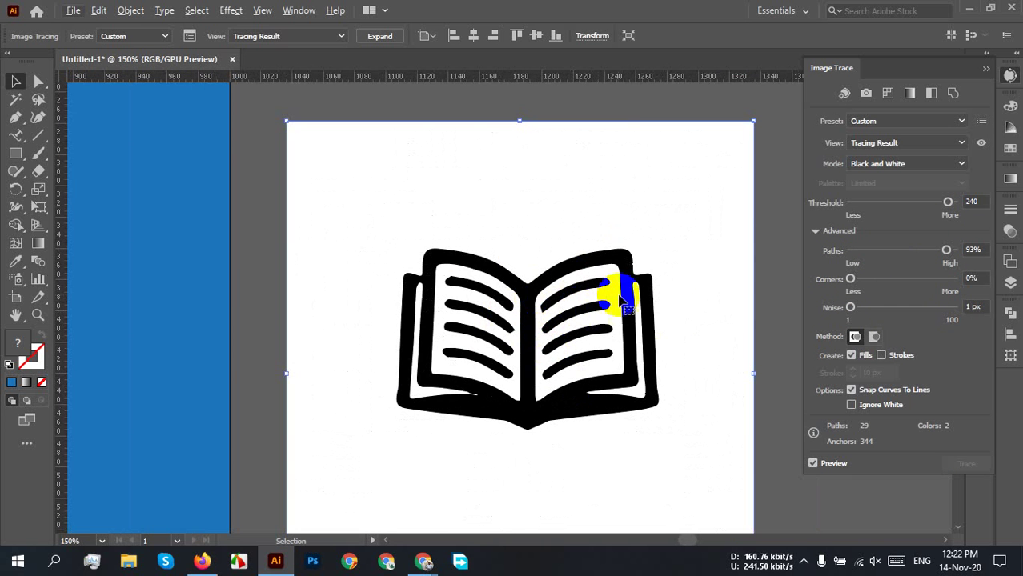
{"action": "left_click", "coordinate": [850, 405]}
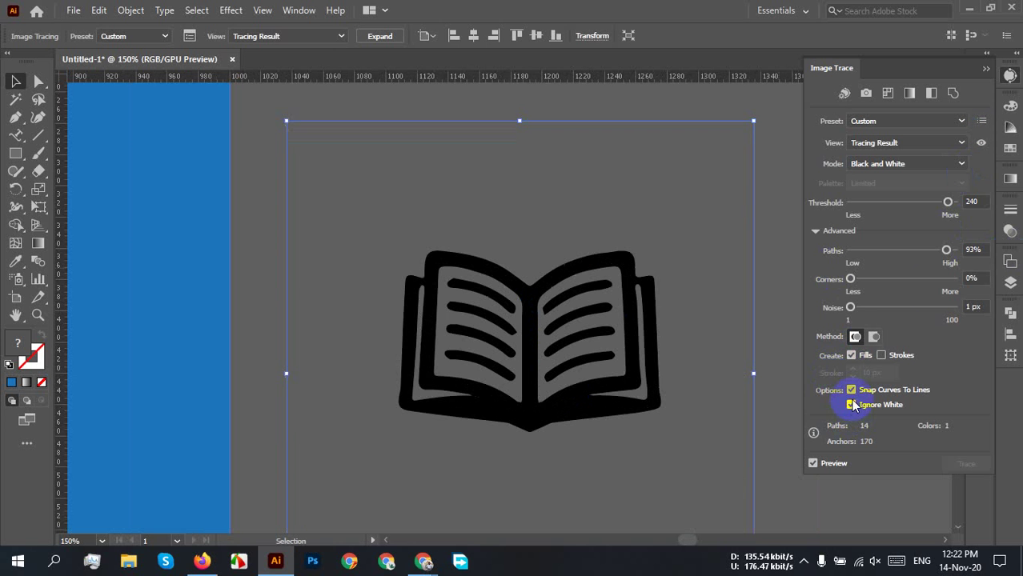
{"action": "left_click", "coordinate": [983, 74]}
{"action": "left_click", "coordinate": [379, 38]}
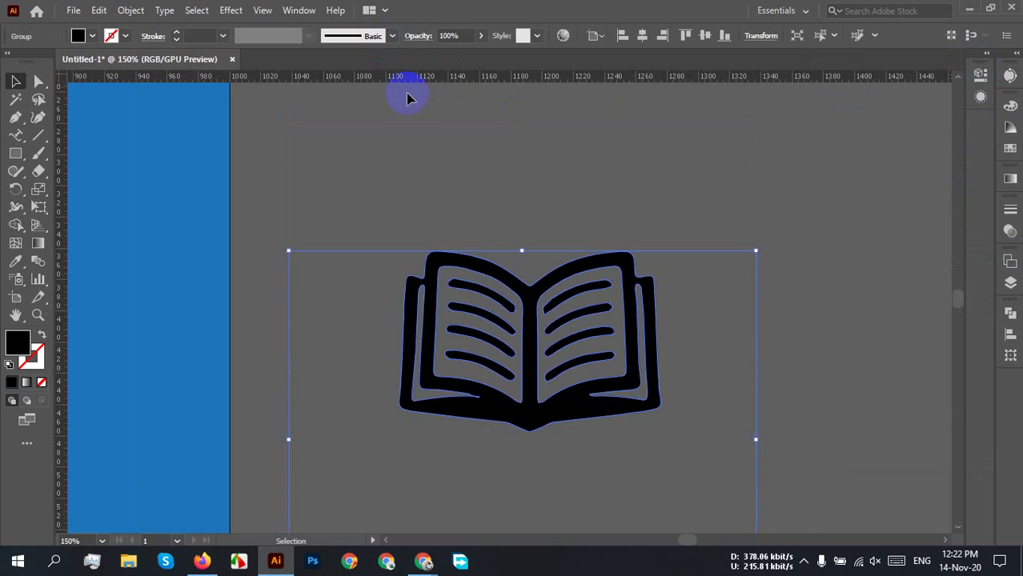
- Ungroup the expanded tracing and delete the black bar below the book
{"action": "right_click", "coordinate": [623, 329]}
{"action": "left_click", "coordinate": [687, 190]}
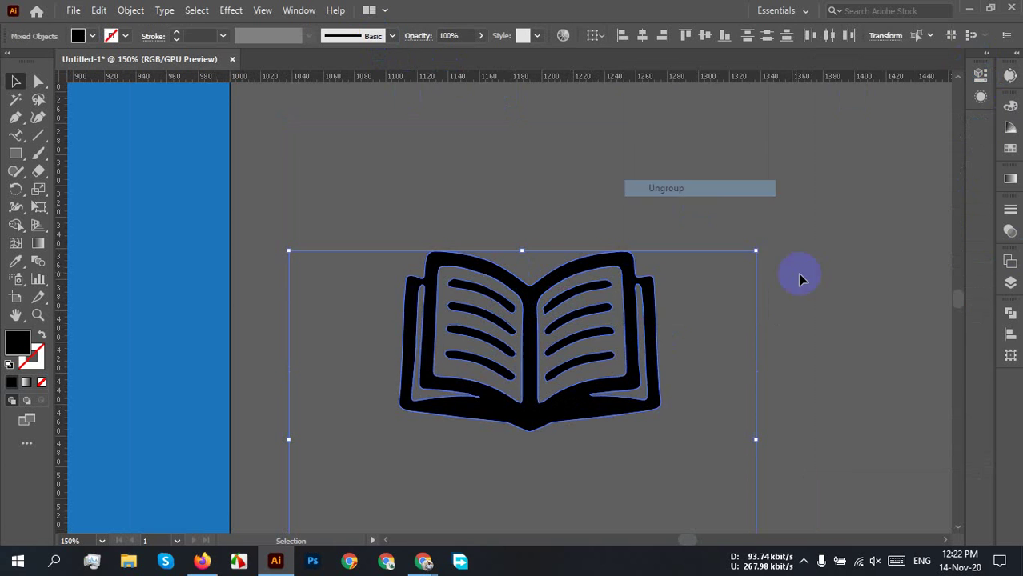
{"action": "scroll", "coordinate": [805, 276], "scroll_direction": "down", "scroll_amount": 4}
{"action": "left_click", "coordinate": [711, 490]}
{"action": "left_click_drag", "start_coordinate": [711, 489], "coordinate": [656, 448]}
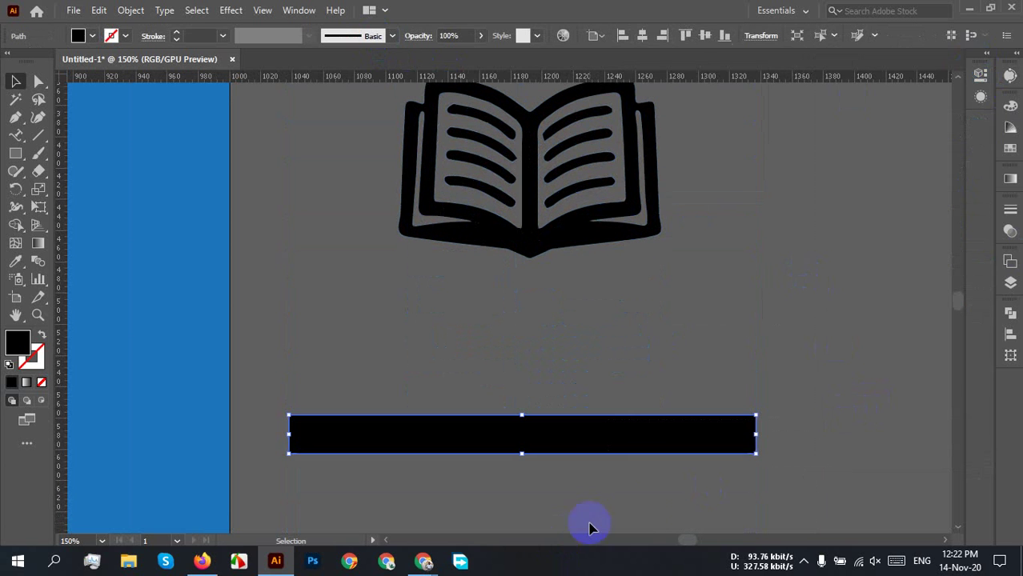
{"action": "key", "text": "Delete"}
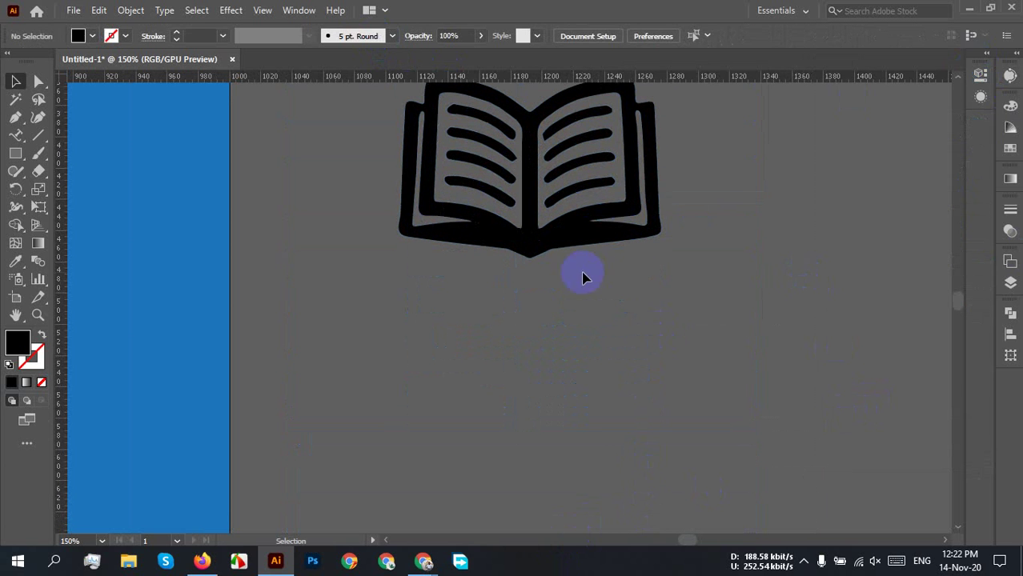
- Try moving the book outline away from its text lines and undo the move
{"action": "scroll", "coordinate": [582, 277], "scroll_direction": "up", "scroll_amount": 3}
{"action": "left_click", "coordinate": [486, 286]}
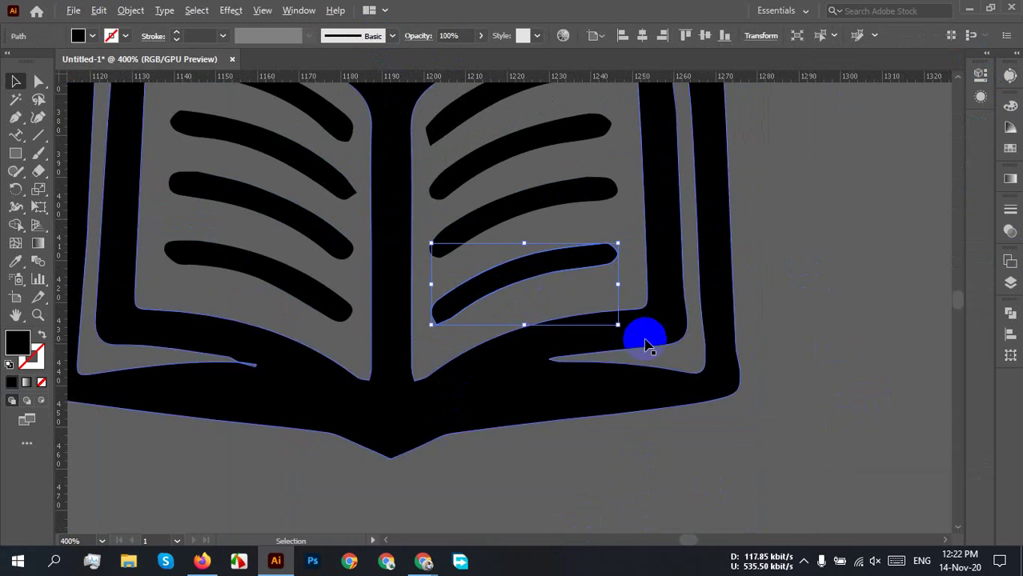
{"action": "scroll", "coordinate": [648, 344], "scroll_direction": "down", "scroll_amount": 3}
{"action": "left_click", "coordinate": [554, 365]}
{"action": "left_click_drag", "start_coordinate": [554, 365], "coordinate": [729, 266]}
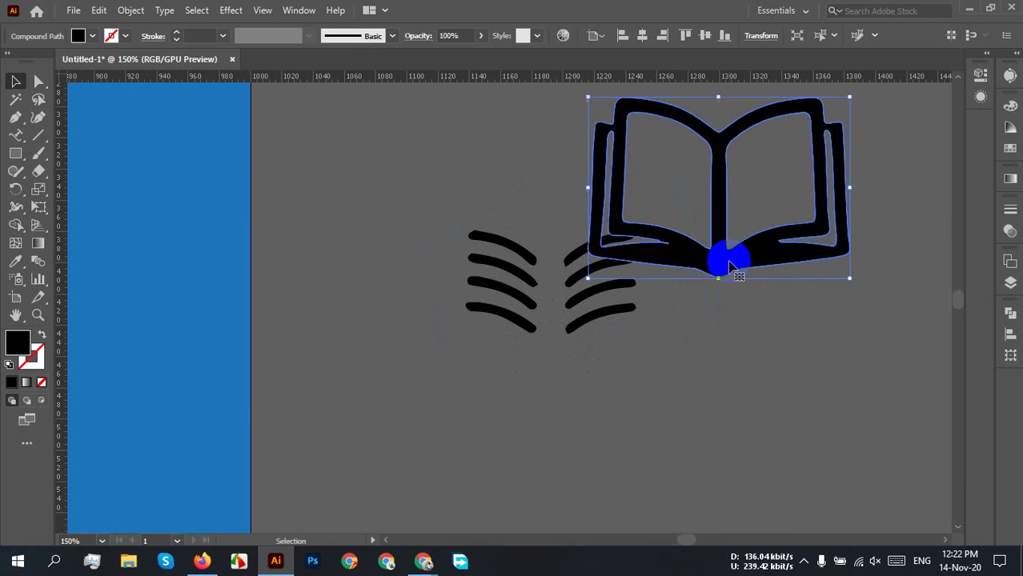
{"action": "key", "text": "ctrl+z"}
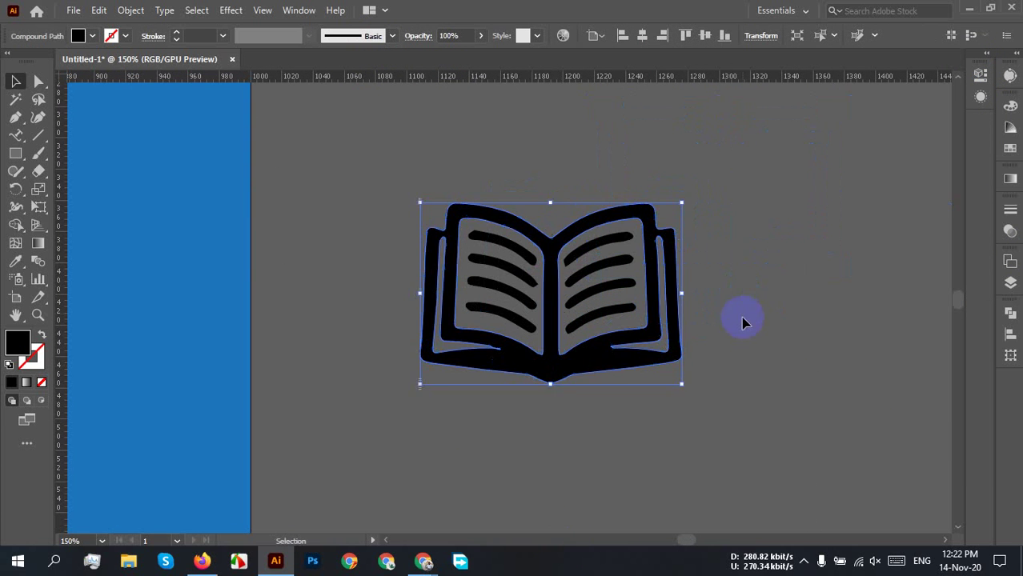
- Fill all parts of the book with the light grey swatch C=0 M=0 Y=0 K=5
{"action": "mouse_move", "coordinate": [766, 418]}
{"action": "left_mouse_down"}
{"action": "mouse_move", "coordinate": [480, 218]}
{"action": "mouse_move", "coordinate": [429, 141]}
{"action": "mouse_move", "coordinate": [404, 131]}
{"action": "left_mouse_up"}
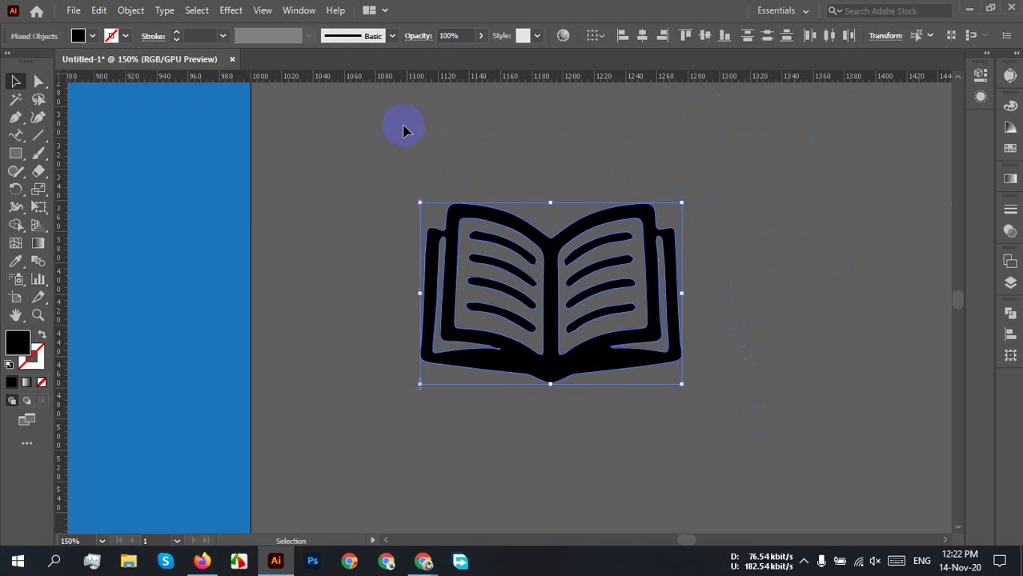
{"action": "left_click", "coordinate": [90, 37]}
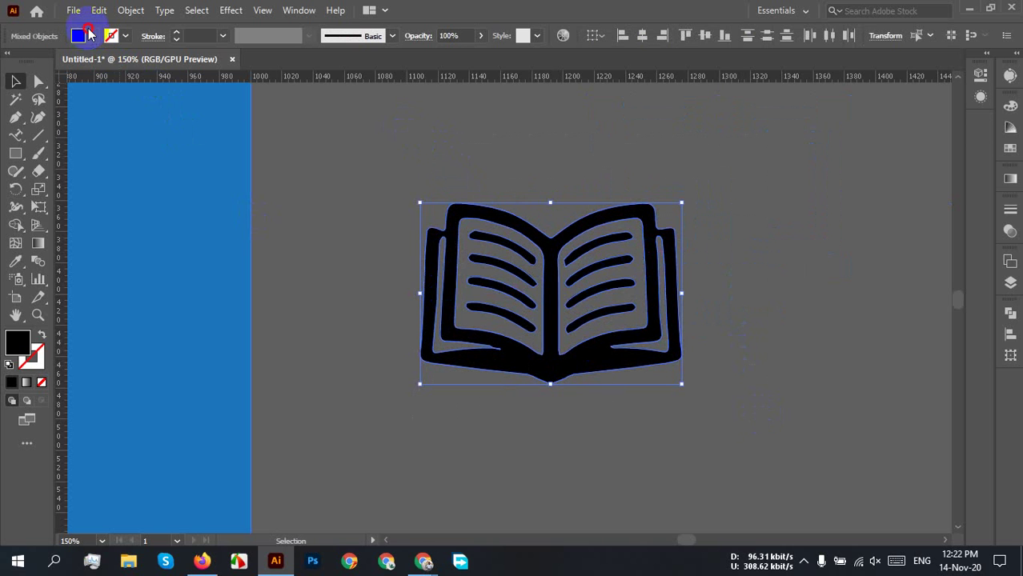
{"action": "left_click", "coordinate": [125, 104]}
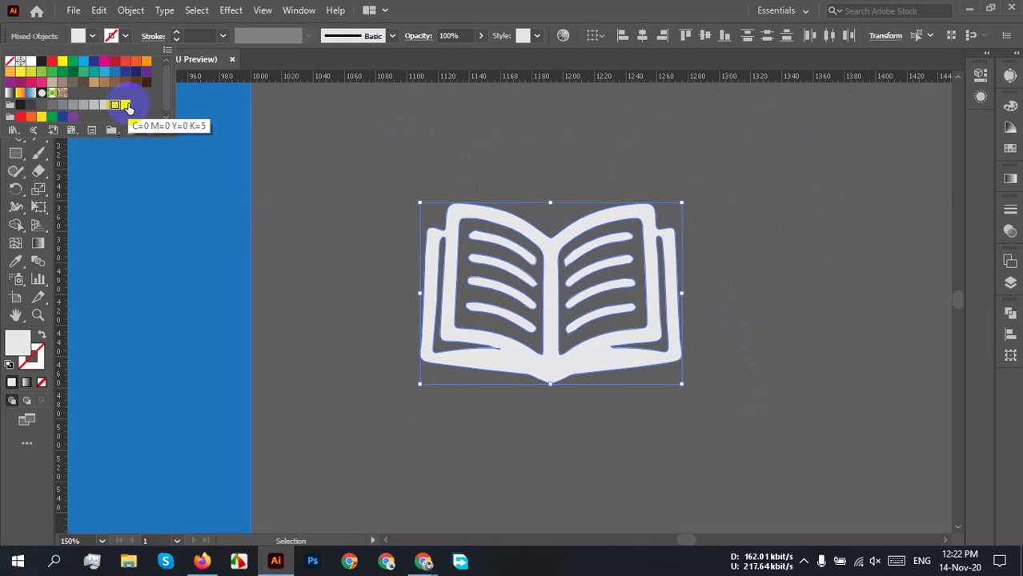
{"action": "left_click", "coordinate": [788, 277]}
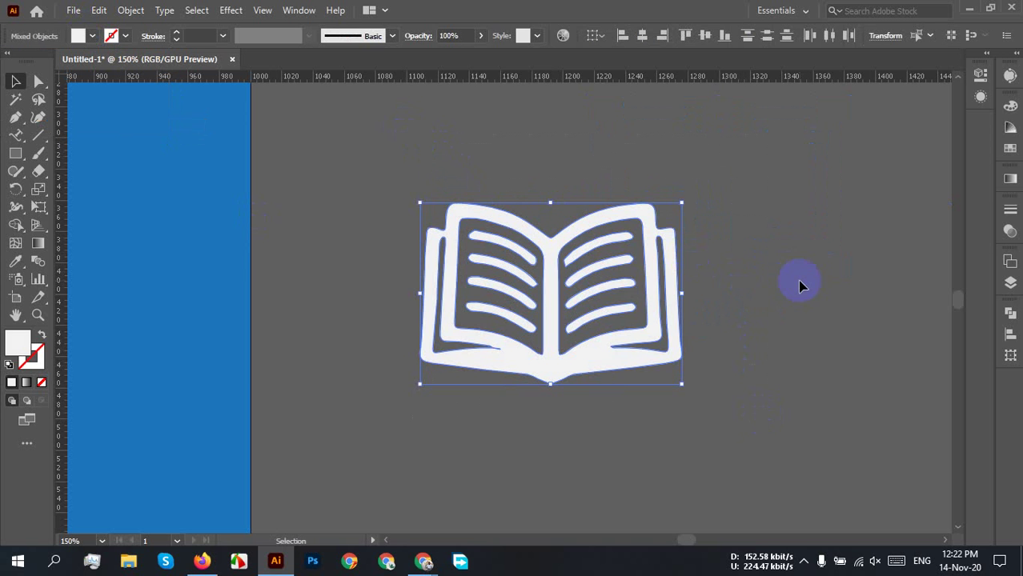
{"action": "left_click", "coordinate": [771, 205]}
- Group the book outline and its text lines into one object
{"action": "right_click", "coordinate": [521, 295]}
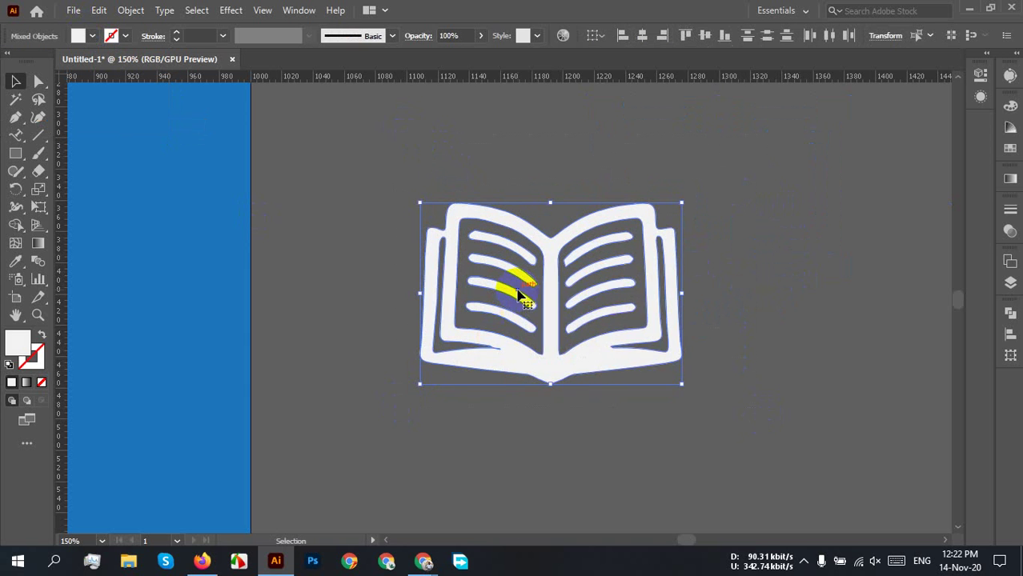
{"action": "left_click", "coordinate": [560, 397]}
{"action": "left_click", "coordinate": [686, 397]}
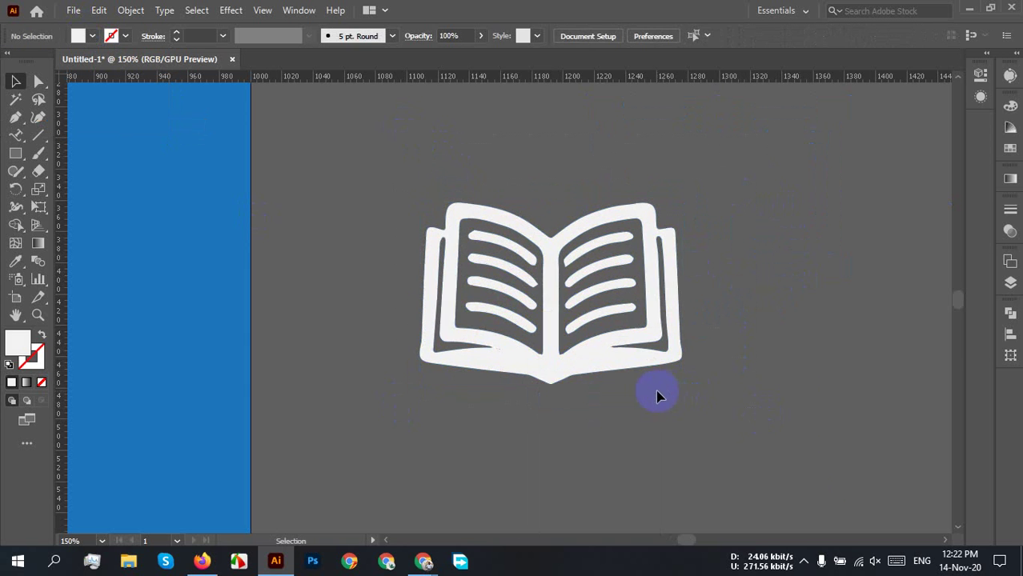
- Move the grouped book icon onto the blue background inside the badge's ring and enlarge it
{"action": "scroll", "coordinate": [561, 398], "scroll_direction": "down", "scroll_amount": 3}
{"action": "scroll", "coordinate": [787, 347], "scroll_direction": "left", "scroll_amount": 3}
{"action": "left_click_drag", "start_coordinate": [877, 333], "coordinate": [347, 320]}
{"action": "left_click_drag", "start_coordinate": [368, 367], "coordinate": [509, 505]}
- Reposition the book icon inside the badge's ring, closer to the ring's upper-left inner edge
{"action": "left_click_drag", "start_coordinate": [356, 400], "coordinate": [315, 364]}
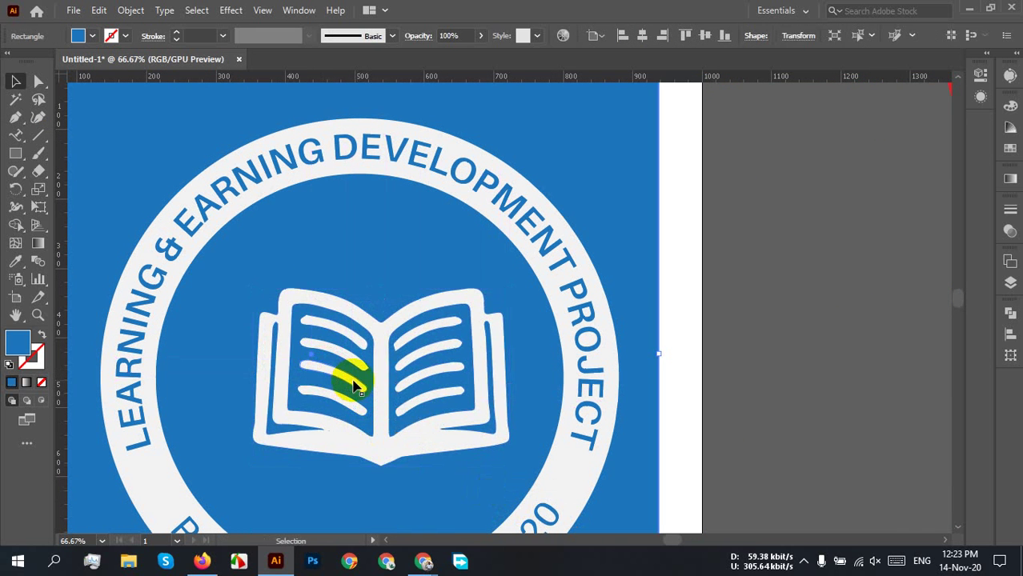
{"action": "left_click_drag", "start_coordinate": [383, 410], "coordinate": [360, 388]}
- Align the blue background square to the artboard's horizontal and vertical centre, then deselect it
{"action": "left_click", "coordinate": [558, 429]}
{"action": "left_click", "coordinate": [646, 231]}
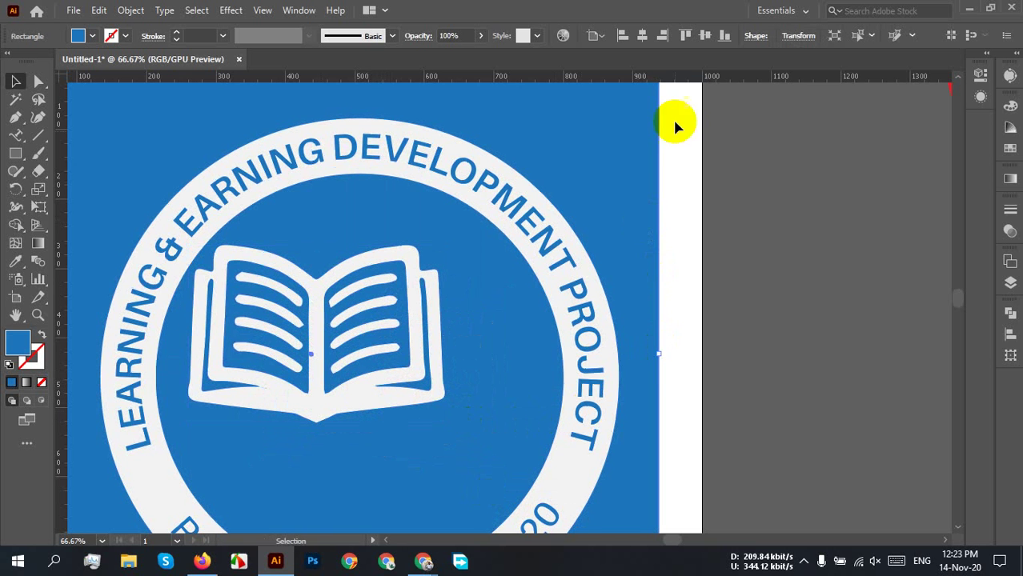
{"action": "left_click", "coordinate": [641, 36]}
{"action": "left_click", "coordinate": [704, 36]}
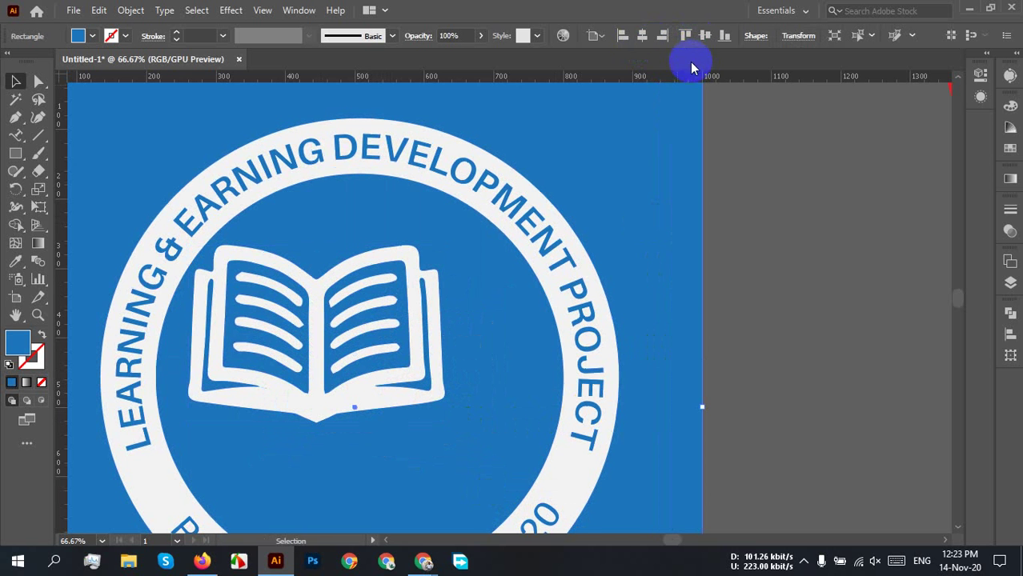
{"action": "key", "text": "ctrl"}
{"action": "left_click", "coordinate": [753, 210]}
{"action": "left_click", "coordinate": [636, 187]}
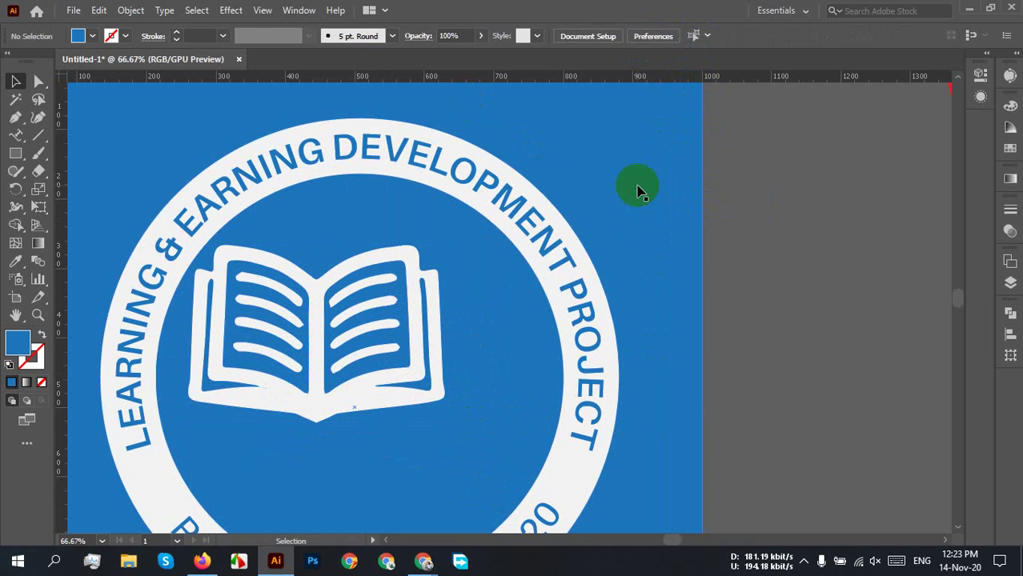
- Enlarge the book icon proportionally so it nearly spans the ring's inner circle, and centre it there
{"action": "left_click", "coordinate": [378, 336]}
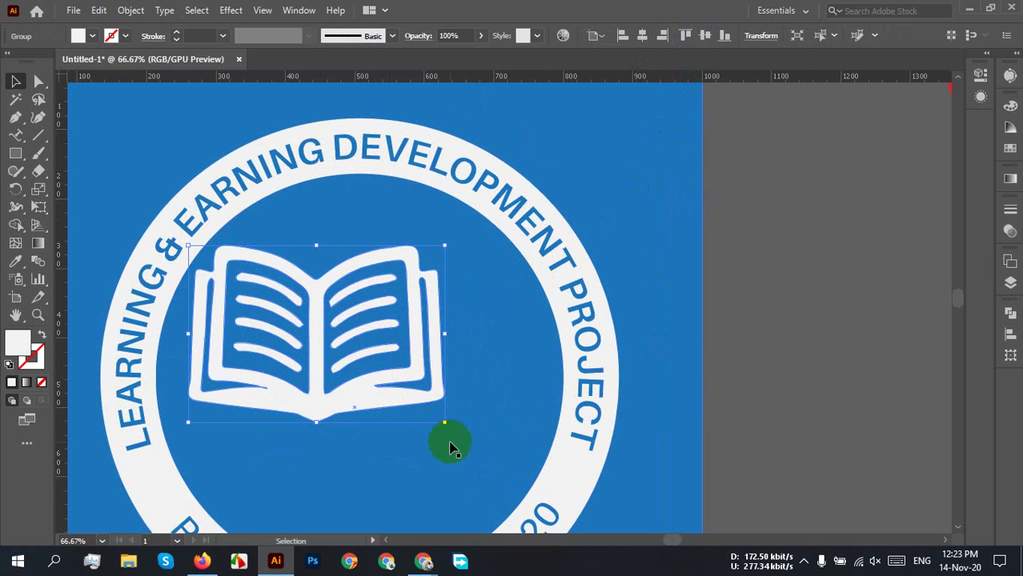
{"action": "left_click_drag", "start_coordinate": [442, 425], "coordinate": [522, 534]}
{"action": "scroll", "coordinate": [628, 410], "scroll_direction": "down", "scroll_amount": 3}
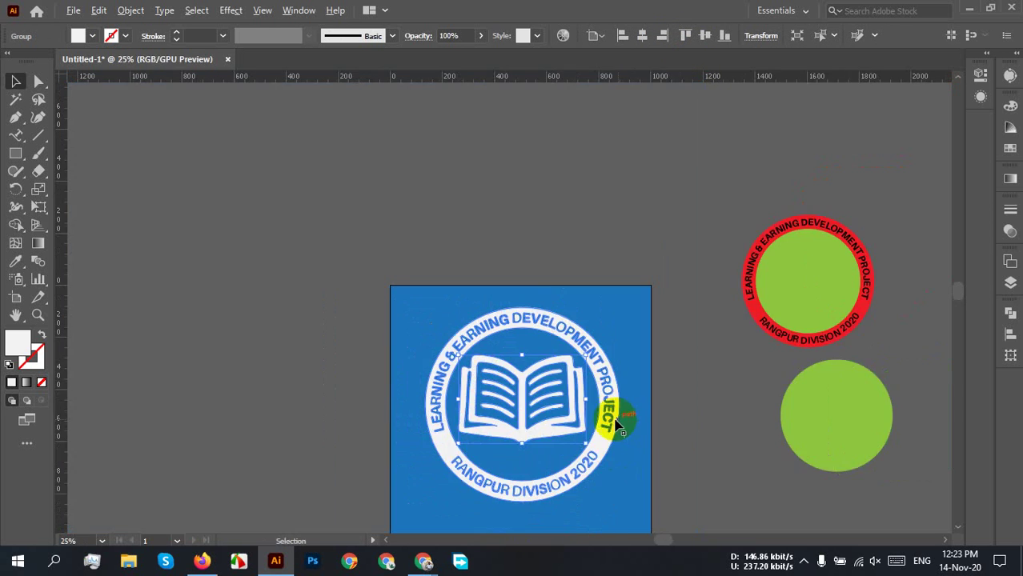
{"action": "left_click", "coordinate": [673, 445]}
{"action": "scroll", "coordinate": [518, 422], "scroll_direction": "up", "scroll_amount": 2}
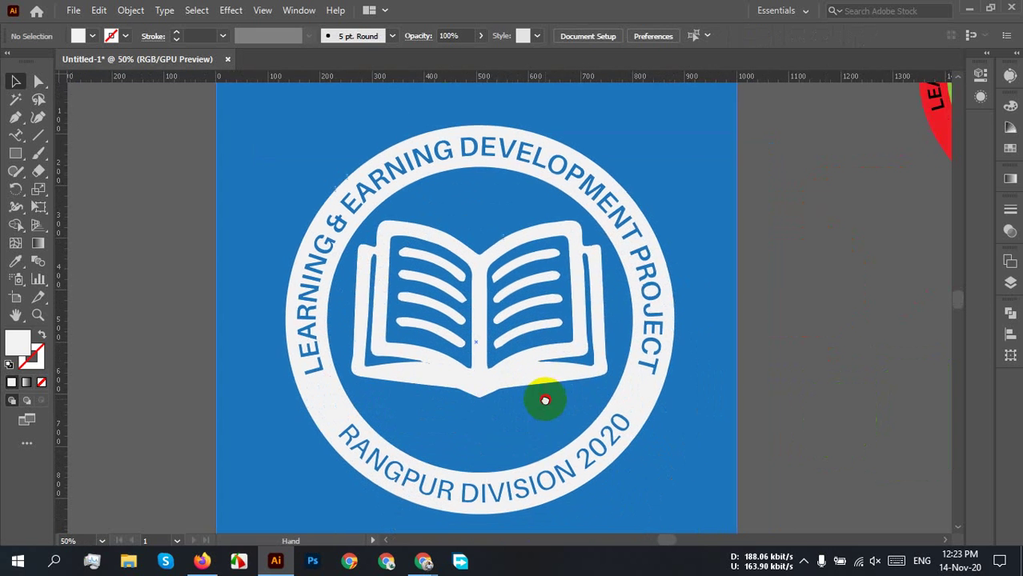
{"action": "left_click_drag", "start_coordinate": [463, 353], "coordinate": [466, 366]}
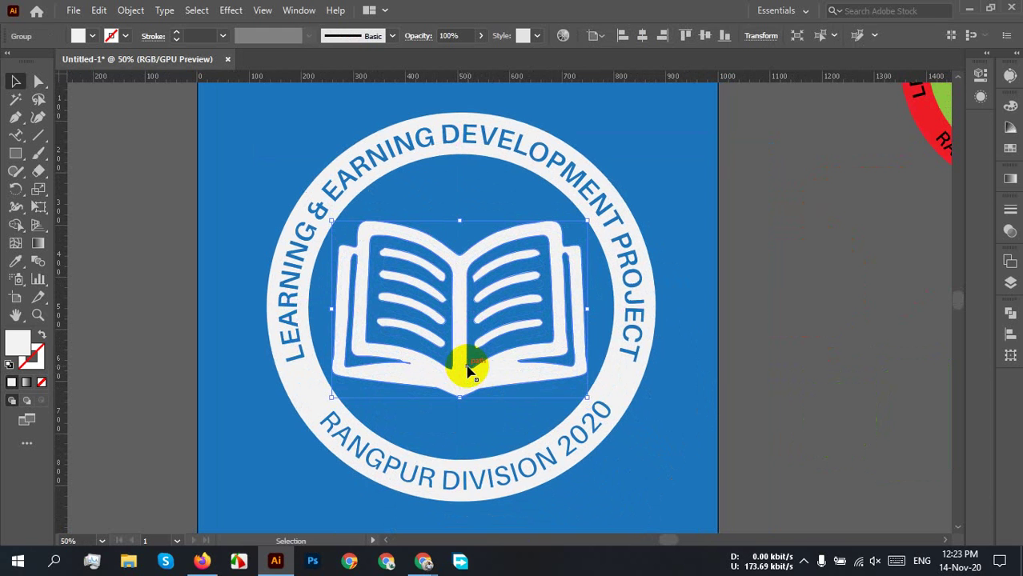
{"action": "left_click", "coordinate": [827, 328]}
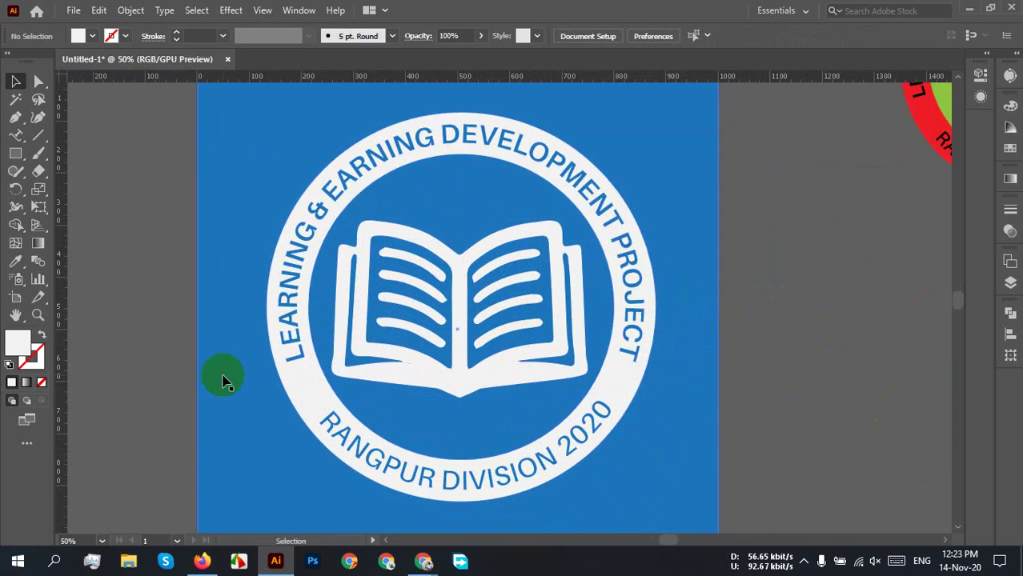
{"action": "scroll", "coordinate": [599, 347], "scroll_direction": "down", "scroll_amount": 2}
{"action": "scroll", "coordinate": [540, 360], "scroll_direction": "up", "scroll_amount": 2}
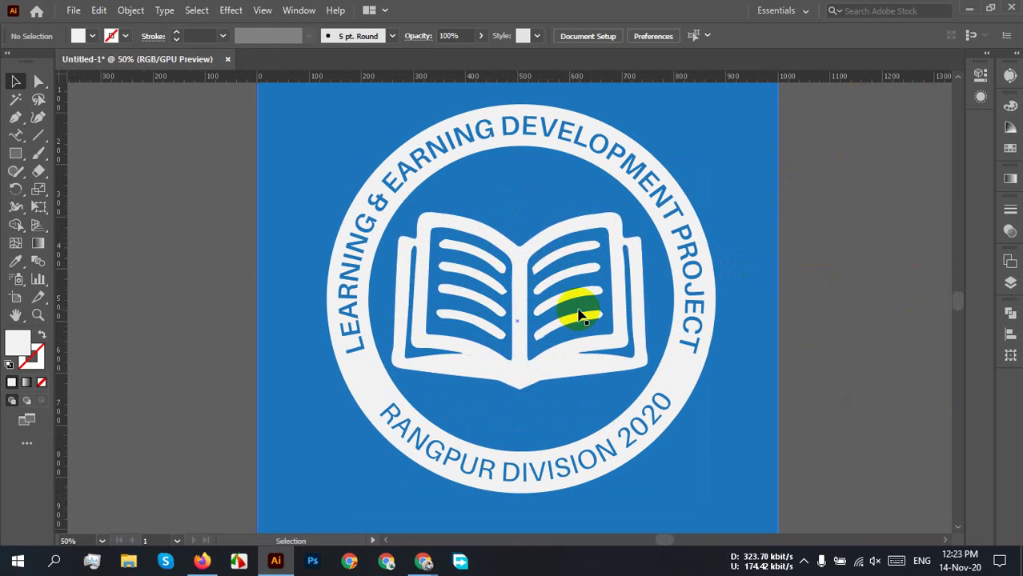
{"action": "left_click_drag", "start_coordinate": [582, 314], "coordinate": [744, 334]}
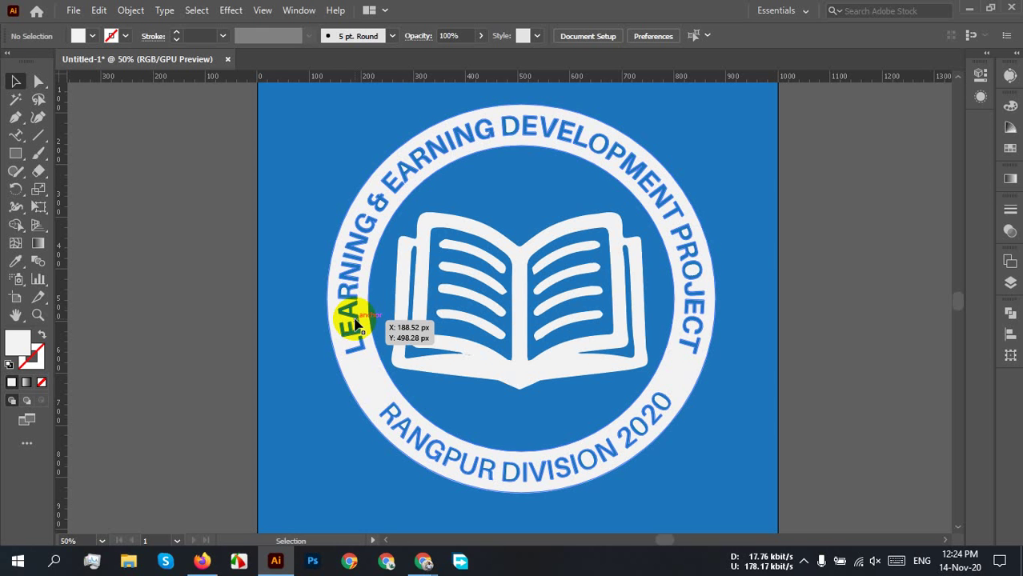
- Switch to the Google Meet call in Chrome and view the screen a participant is presenting
{"action": "mouse_move", "coordinate": [424, 563]}
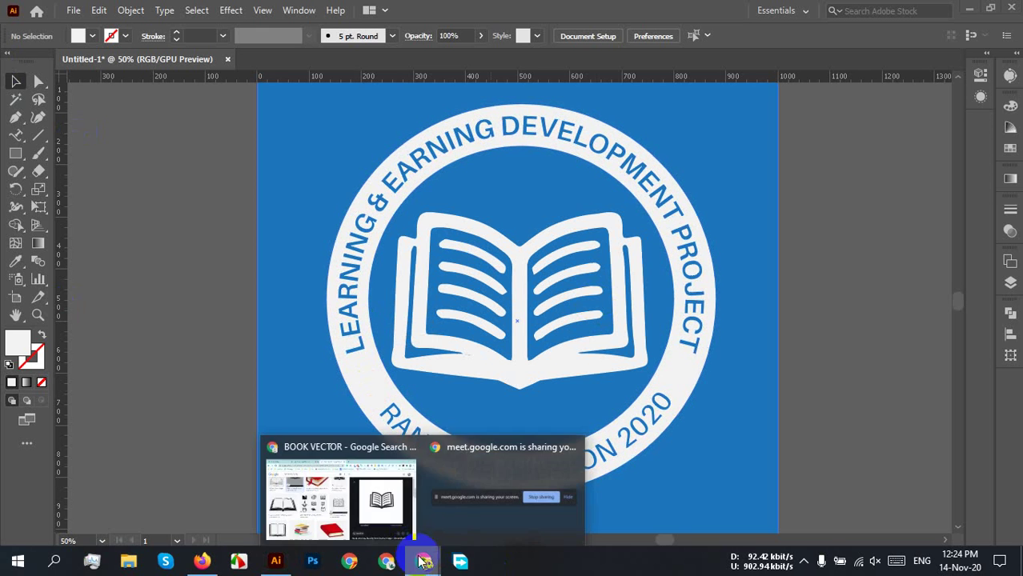
{"action": "left_click", "coordinate": [340, 492]}
{"action": "left_click", "coordinate": [293, 11]}
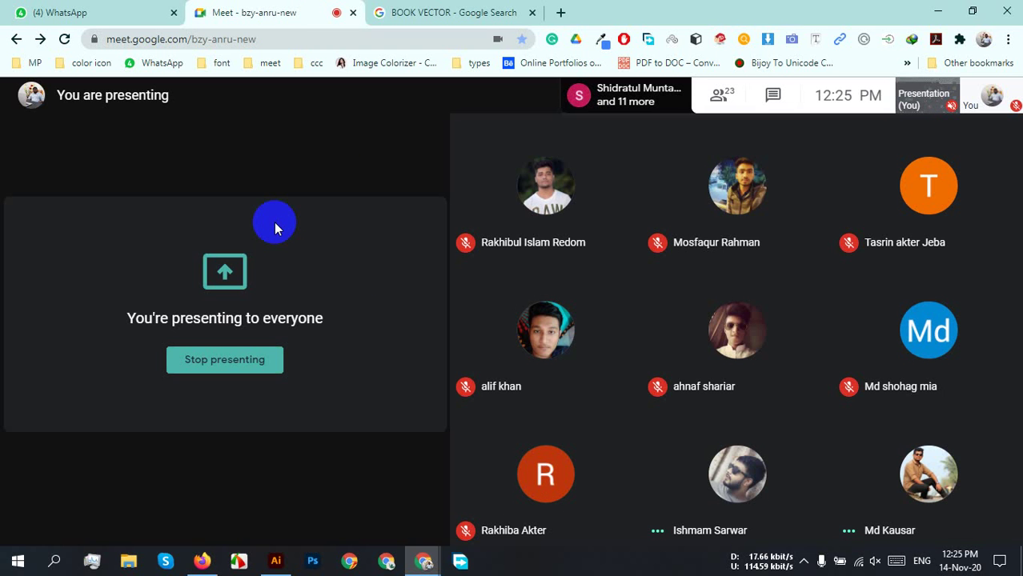
{"action": "mouse_move", "coordinate": [520, 508]}
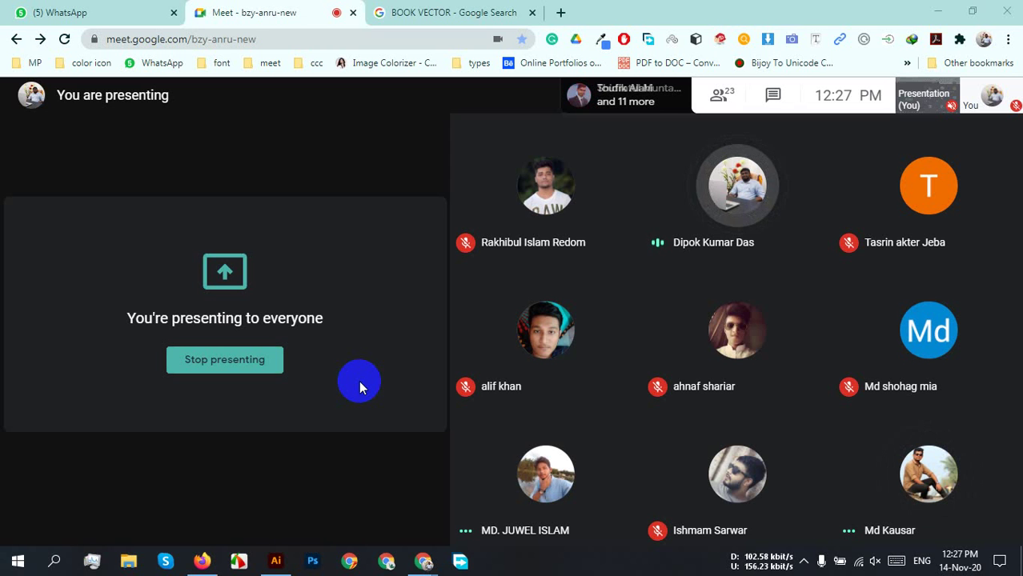
{"action": "left_click", "coordinate": [803, 562]}
{"action": "left_click", "coordinate": [682, 566]}
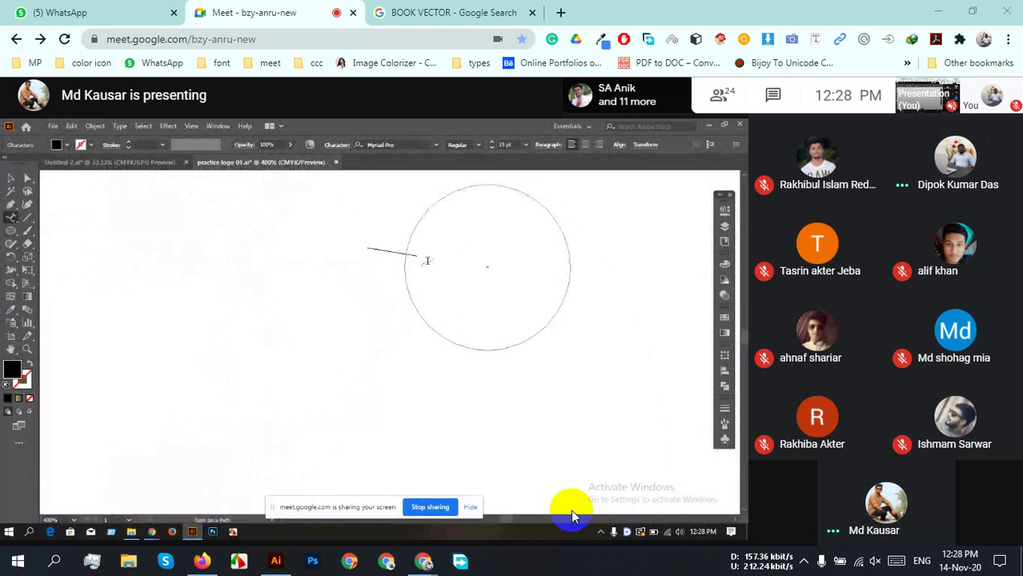
{"action": "left_click", "coordinate": [439, 265]}
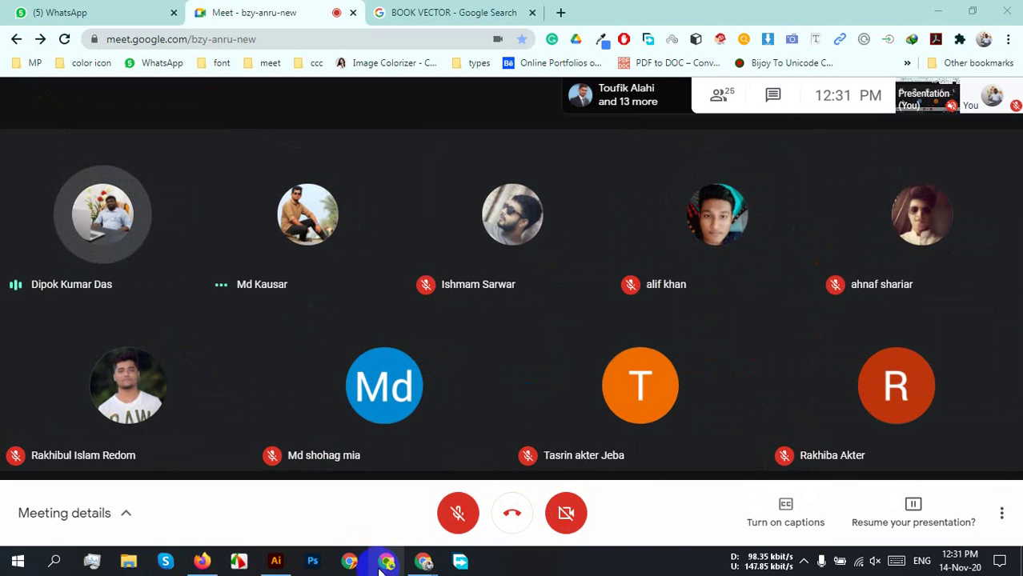
- Switch back to Illustrator and delete the blue background square behind the badge
{"action": "left_click", "coordinate": [290, 558]}
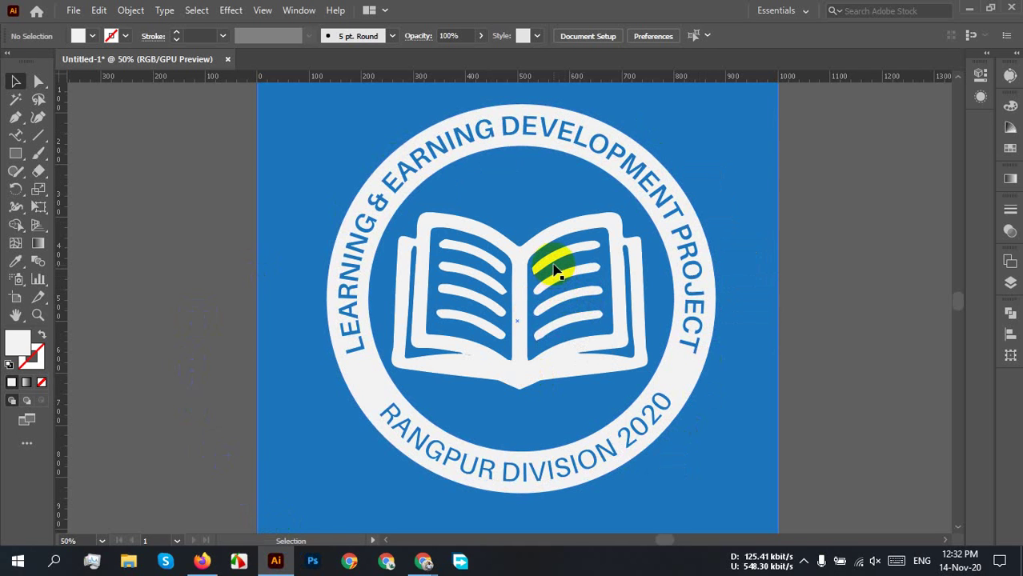
{"action": "mouse_move", "coordinate": [549, 257]}
{"action": "left_mouse_down"}
{"action": "mouse_move", "coordinate": [544, 294]}
{"action": "mouse_move", "coordinate": [598, 305]}
{"action": "mouse_move", "coordinate": [518, 323]}
{"action": "left_mouse_up"}
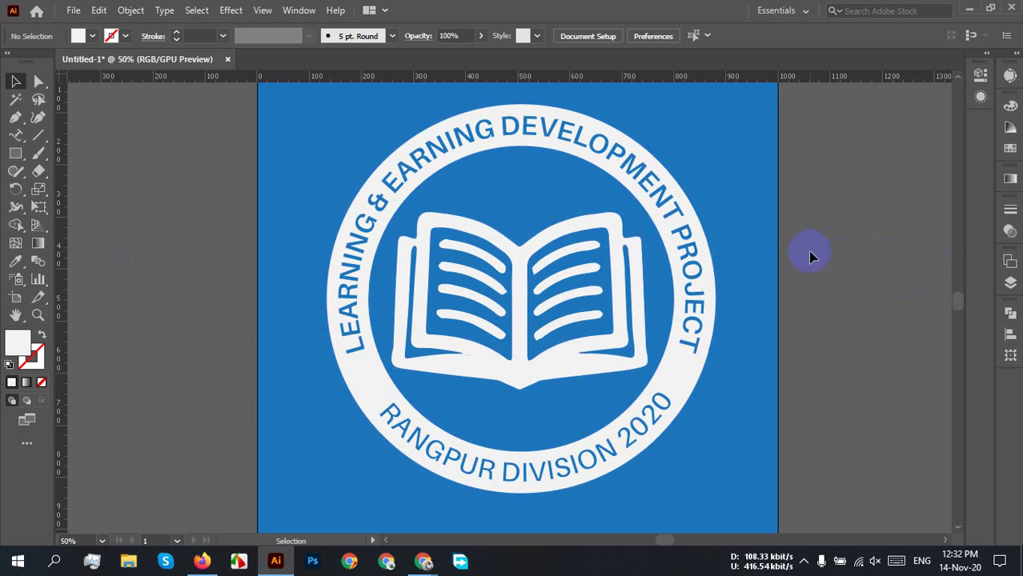
{"action": "scroll", "coordinate": [810, 254], "scroll_direction": "down", "scroll_amount": 3}
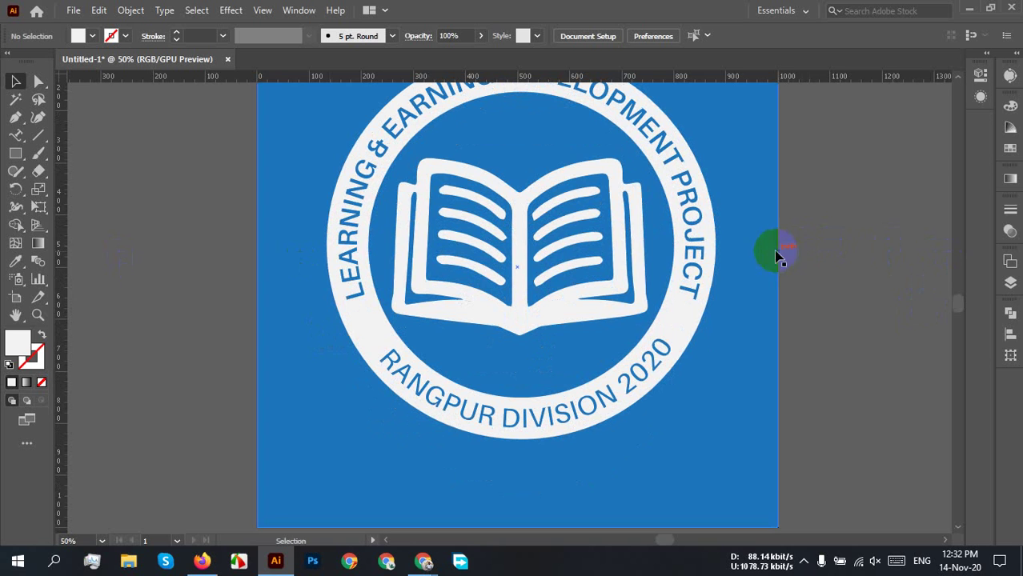
{"action": "scroll", "coordinate": [628, 267], "scroll_direction": "down", "scroll_amount": 1}
{"action": "scroll", "coordinate": [628, 267], "scroll_direction": "down", "scroll_amount": 2}
{"action": "left_click_drag", "start_coordinate": [629, 318], "coordinate": [556, 387]}
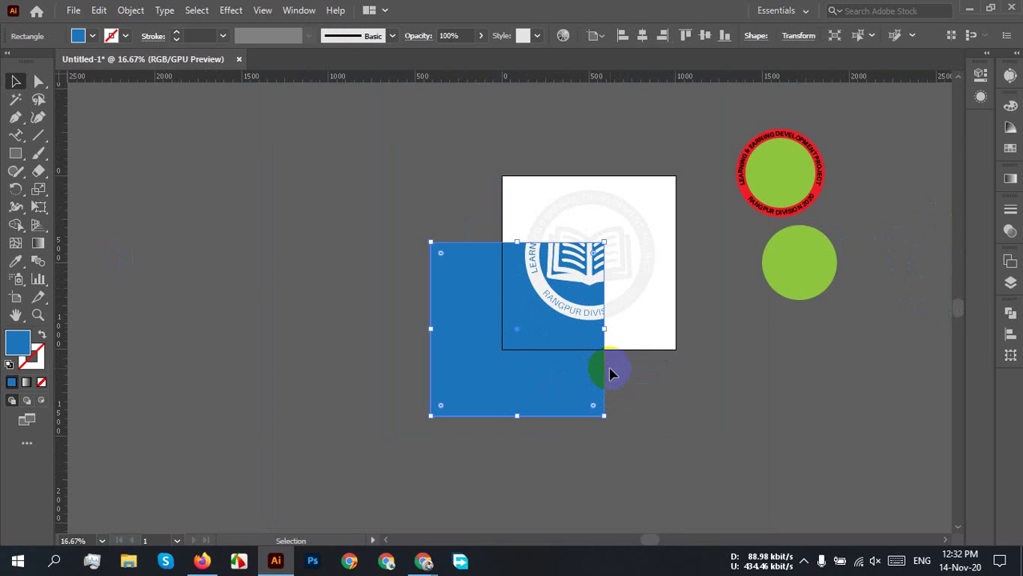
{"action": "key", "text": "Delete"}
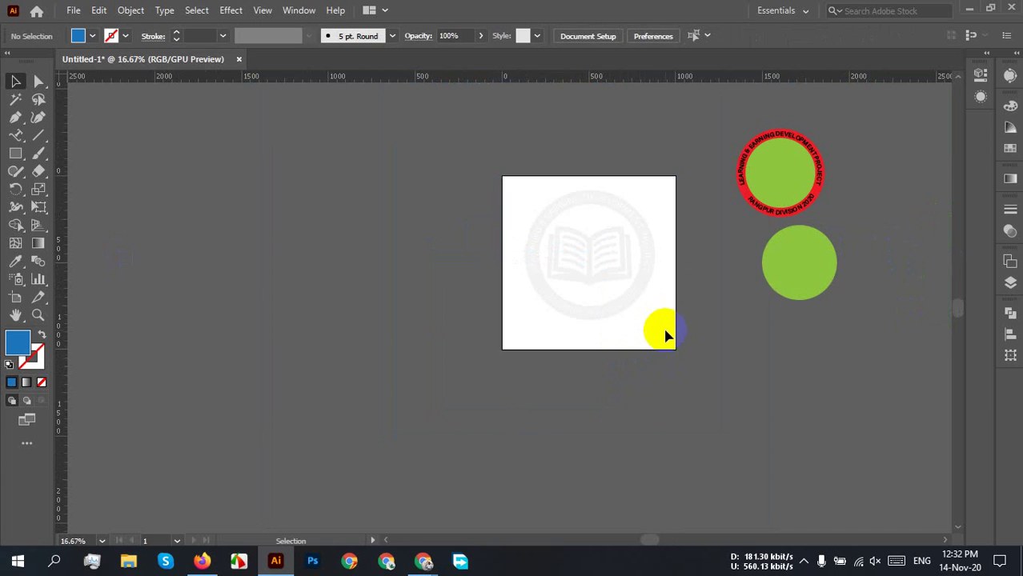
- Fill the ring with its lettering and the book icon with the CMYK Cyan swatch
{"action": "scroll", "coordinate": [670, 324], "scroll_direction": "up", "scroll_amount": 2}
{"action": "left_click_drag", "start_coordinate": [675, 310], "coordinate": [622, 419]}
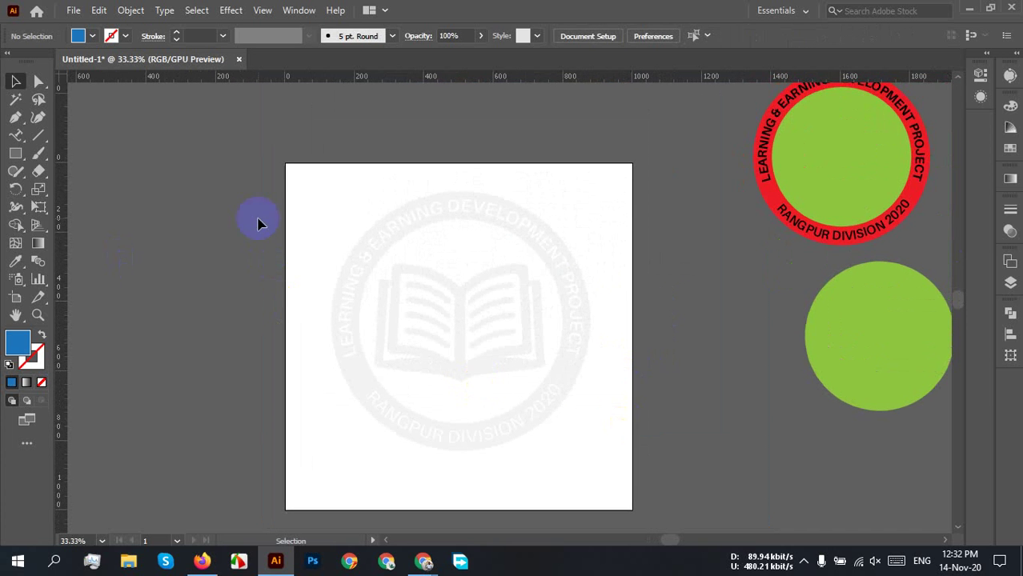
{"action": "left_click_drag", "start_coordinate": [308, 172], "coordinate": [610, 404]}
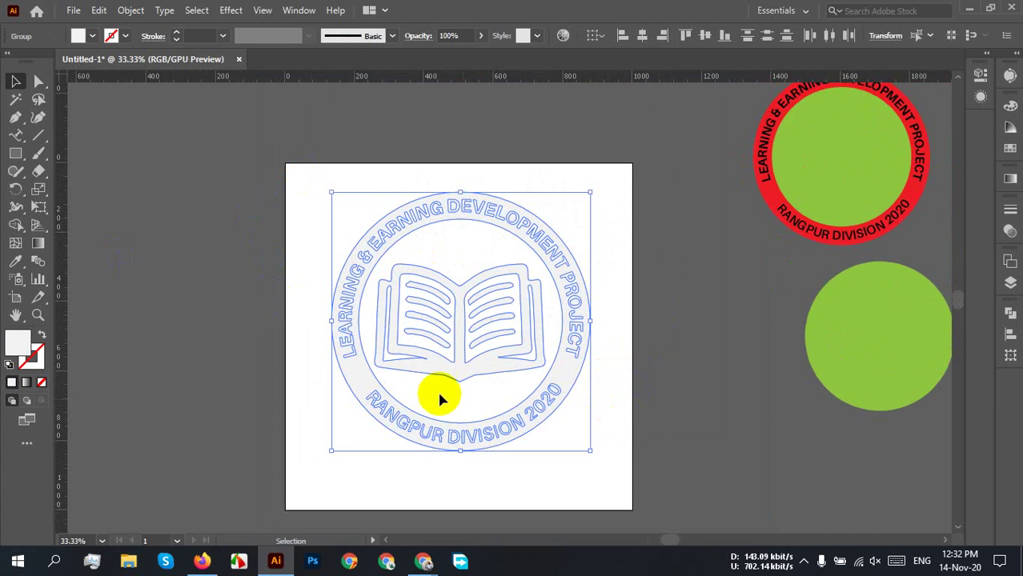
{"action": "left_click", "coordinate": [91, 36]}
{"action": "left_click", "coordinate": [85, 61]}
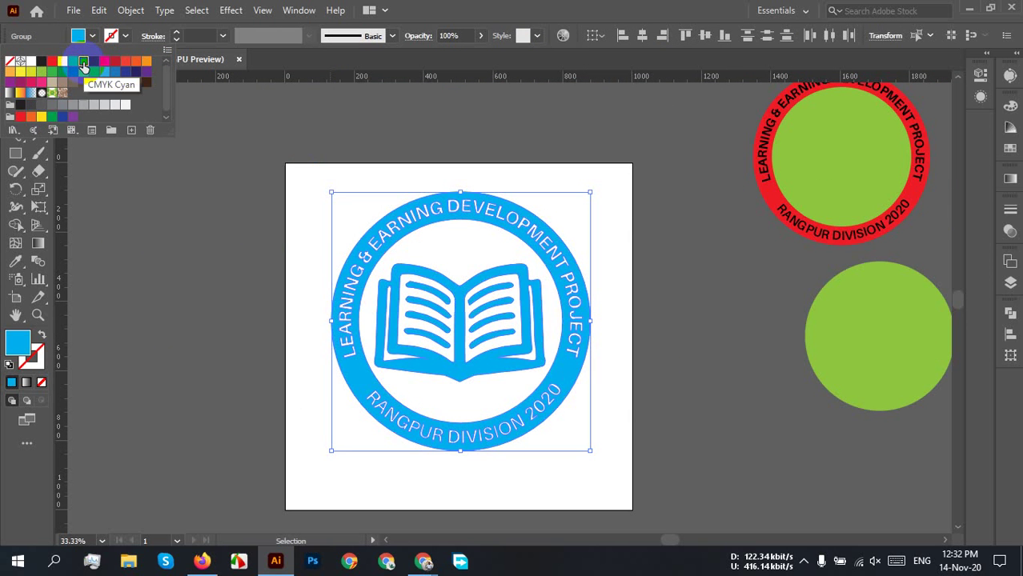
{"action": "left_click", "coordinate": [616, 432]}
{"action": "left_click", "coordinate": [614, 423]}
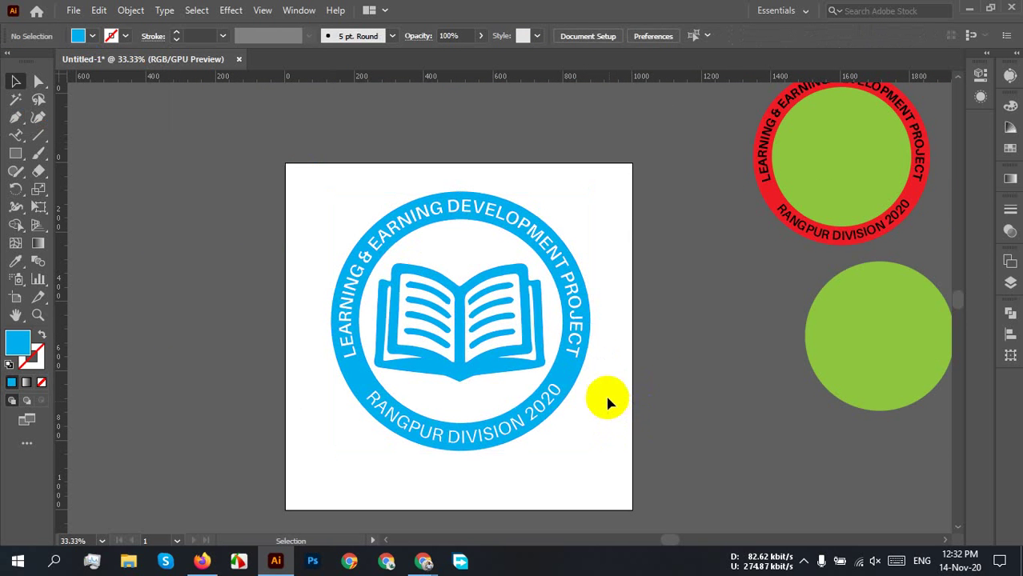
- Examine the recoloured badge's lettering and ring edges up close and as a whole
{"action": "key", "text": "ctrl+1"}
{"action": "scroll", "coordinate": [583, 272], "scroll_direction": "down", "scroll_amount": 1}
{"action": "scroll", "coordinate": [576, 271], "scroll_direction": "up", "scroll_amount": 5}
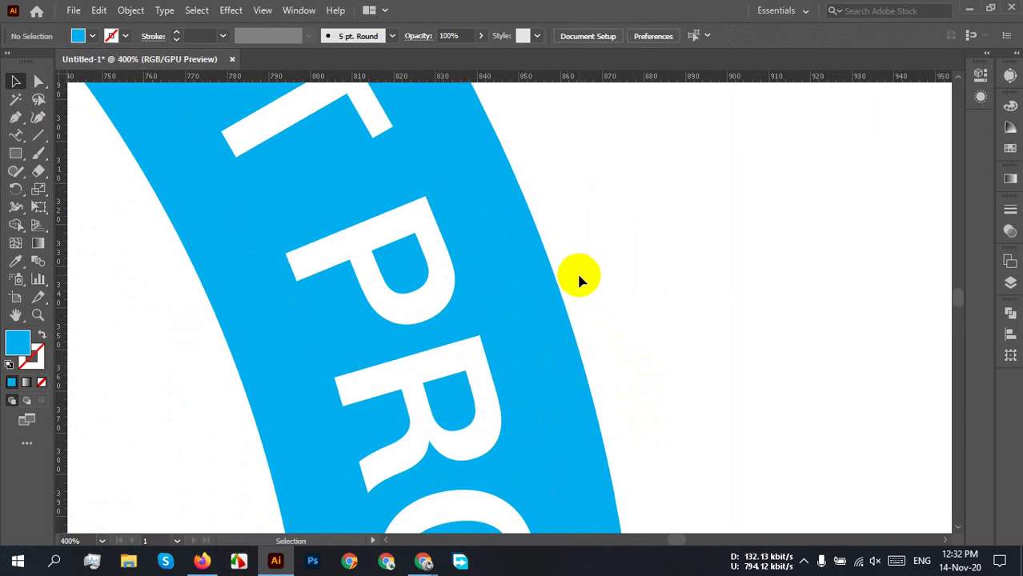
{"action": "scroll", "coordinate": [590, 240], "scroll_direction": "up", "scroll_amount": 1}
{"action": "scroll", "coordinate": [590, 240], "scroll_direction": "down", "scroll_amount": 7}
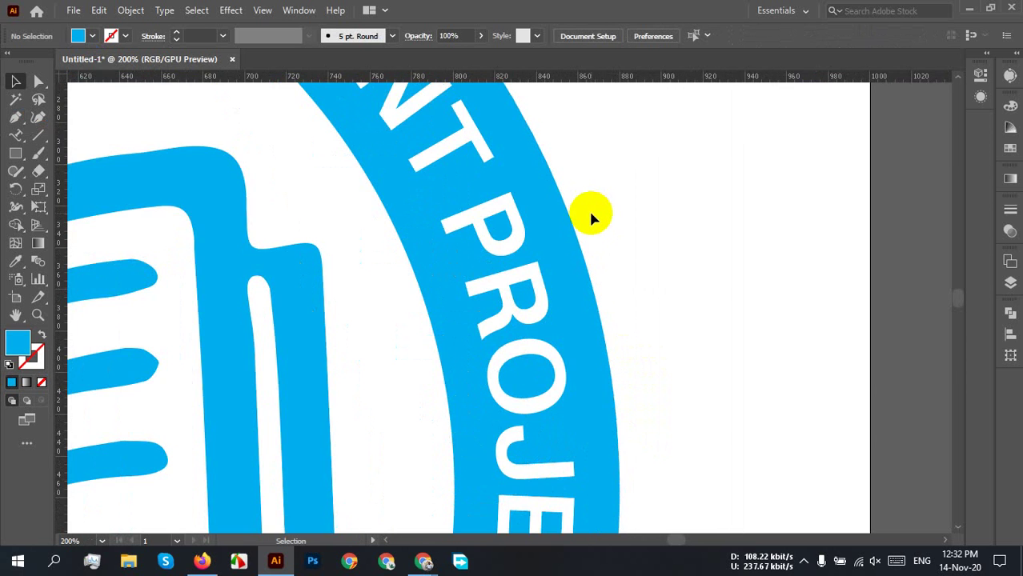
{"action": "scroll", "coordinate": [628, 320], "scroll_direction": "down", "scroll_amount": 2}
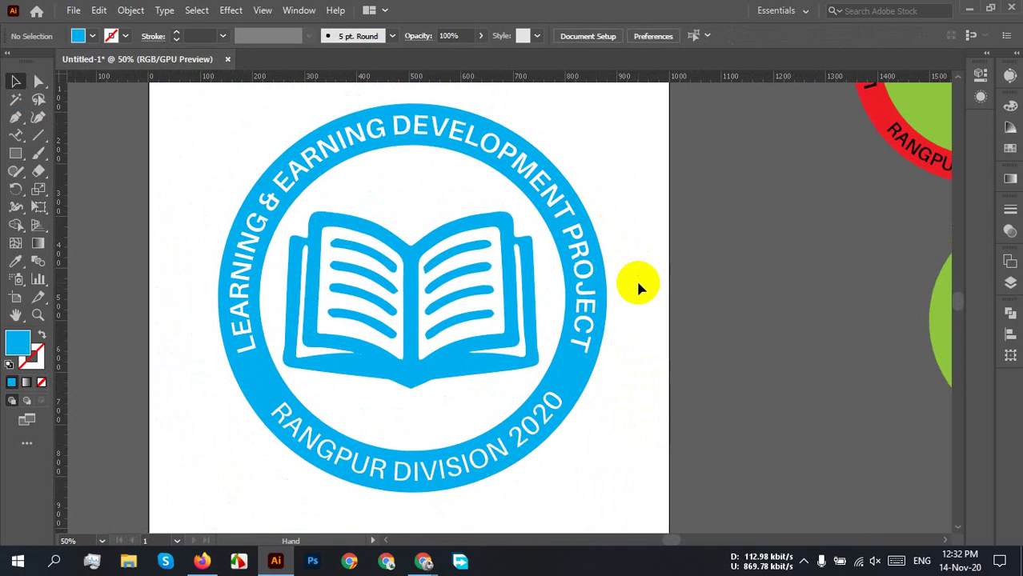
{"action": "scroll", "coordinate": [635, 256], "scroll_direction": "down", "scroll_amount": 1}
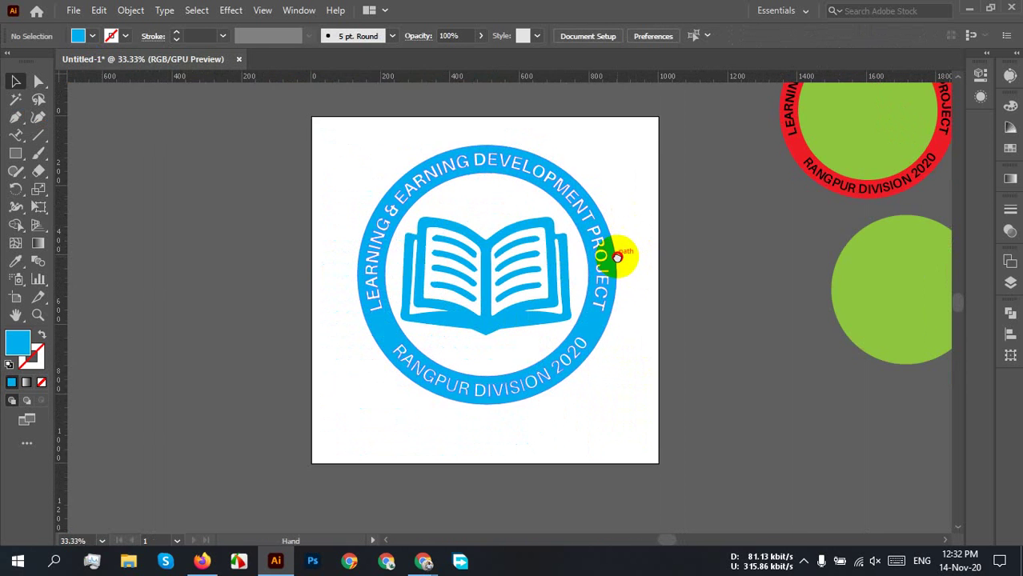
- Group the lettered ring and the book icon into one badge object
{"action": "left_click", "coordinate": [465, 398]}
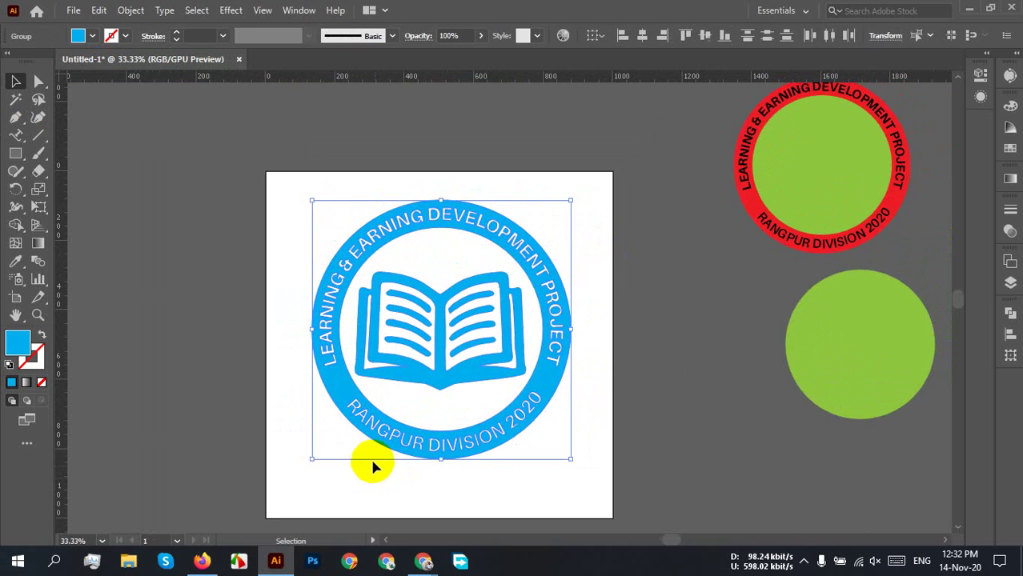
{"action": "right_click", "coordinate": [436, 356]}
{"action": "left_click", "coordinate": [539, 242]}
{"action": "left_click", "coordinate": [587, 349]}
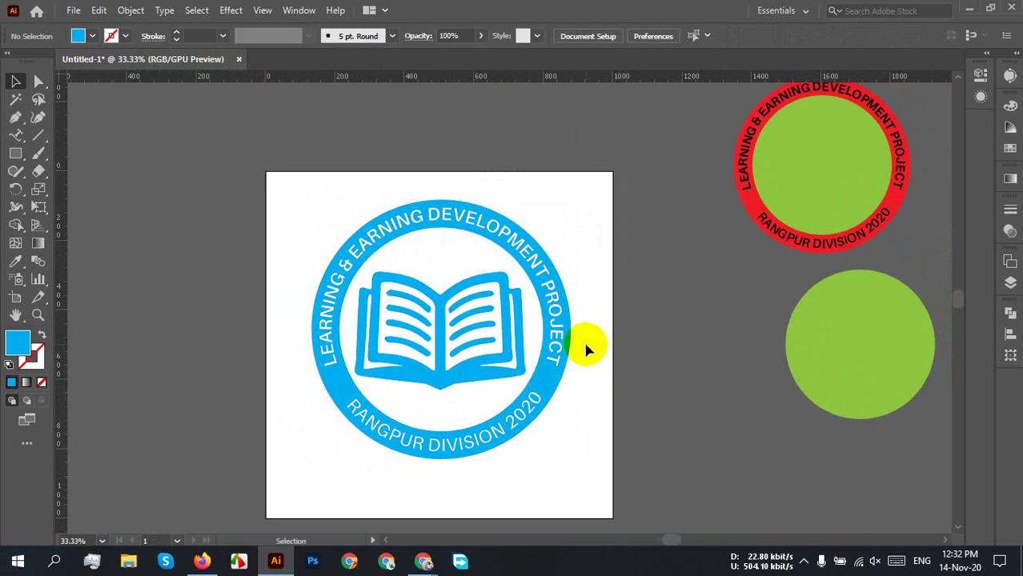
- Move the whole cyan badge off the artboard into the empty space on its left
{"action": "scroll", "coordinate": [583, 343], "scroll_direction": "down", "scroll_amount": 1}
{"action": "left_click_drag", "start_coordinate": [573, 341], "coordinate": [266, 316]}
{"action": "left_click", "coordinate": [288, 301]}
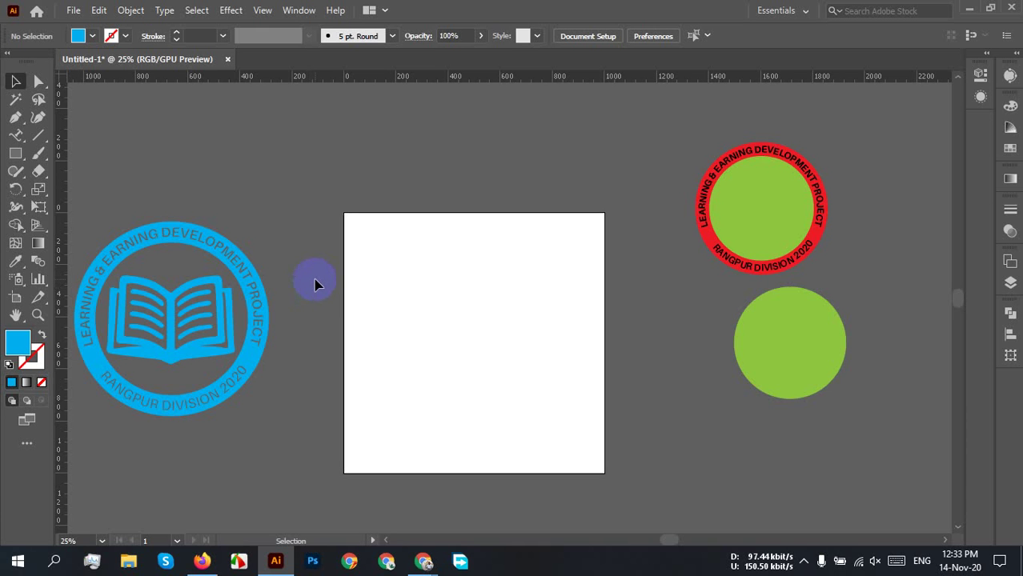
{"action": "left_click", "coordinate": [407, 255]}
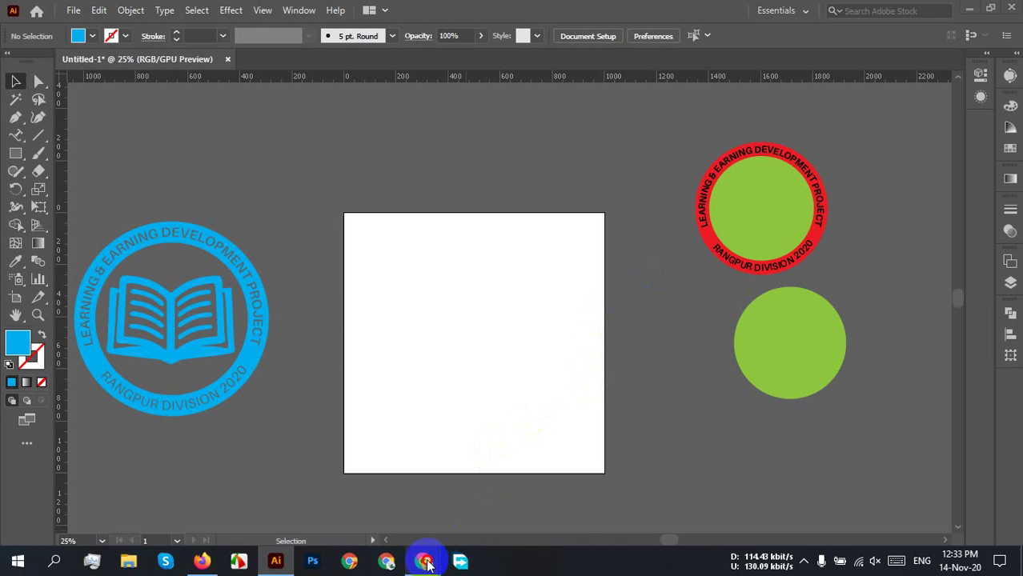
- Switch to the Google Meet call in Chrome and dismiss the notice about the screen still being visible
{"action": "mouse_move", "coordinate": [424, 560]}
{"action": "left_click", "coordinate": [375, 519]}
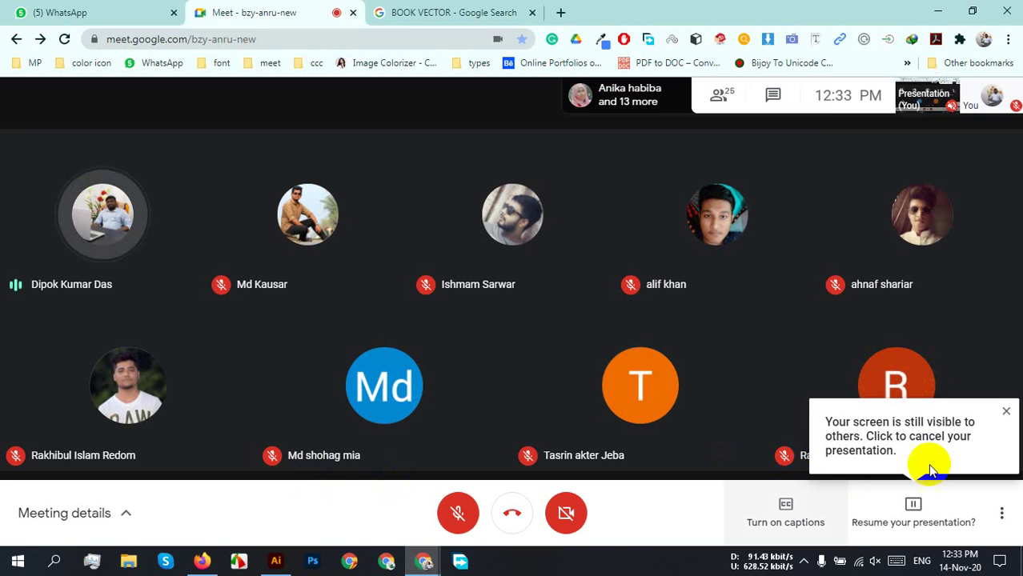
{"action": "left_click", "coordinate": [1005, 411]}
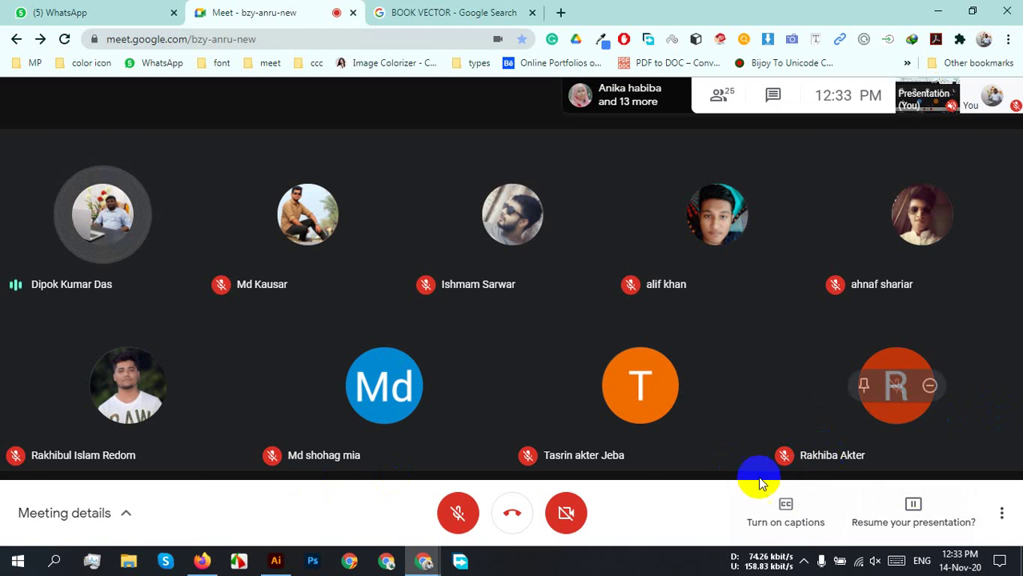